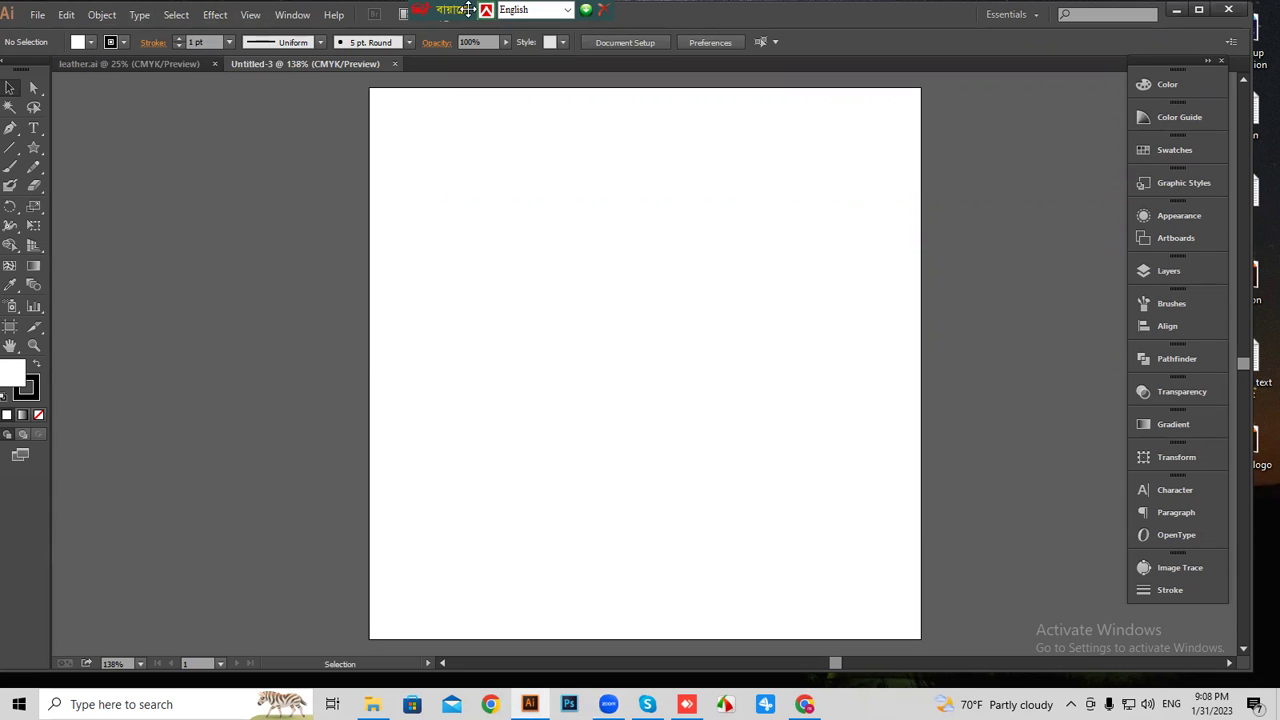
Move the language toolbar aside and open the Essentials workspace switcher menu.
drag(468, 9, 742, 9)
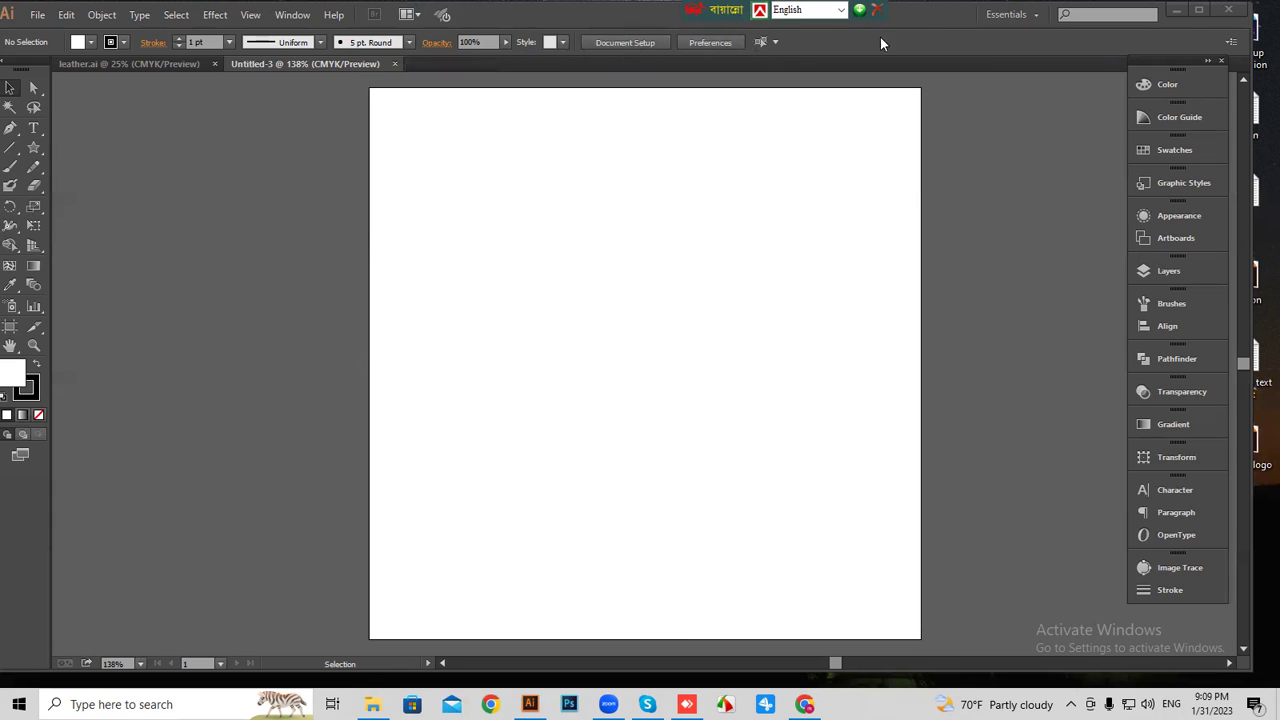
click(1035, 15)
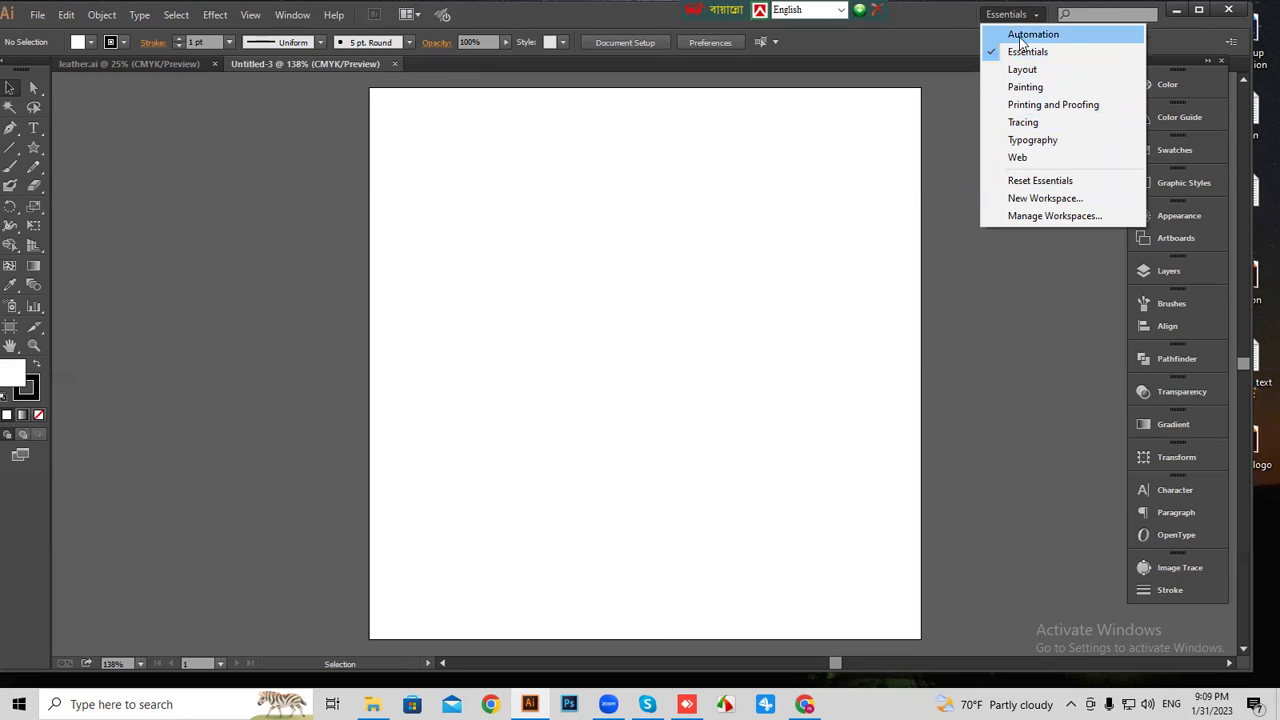
Switch the workspace to Automation, then Tracing, then back to Essentials.
click(1021, 36)
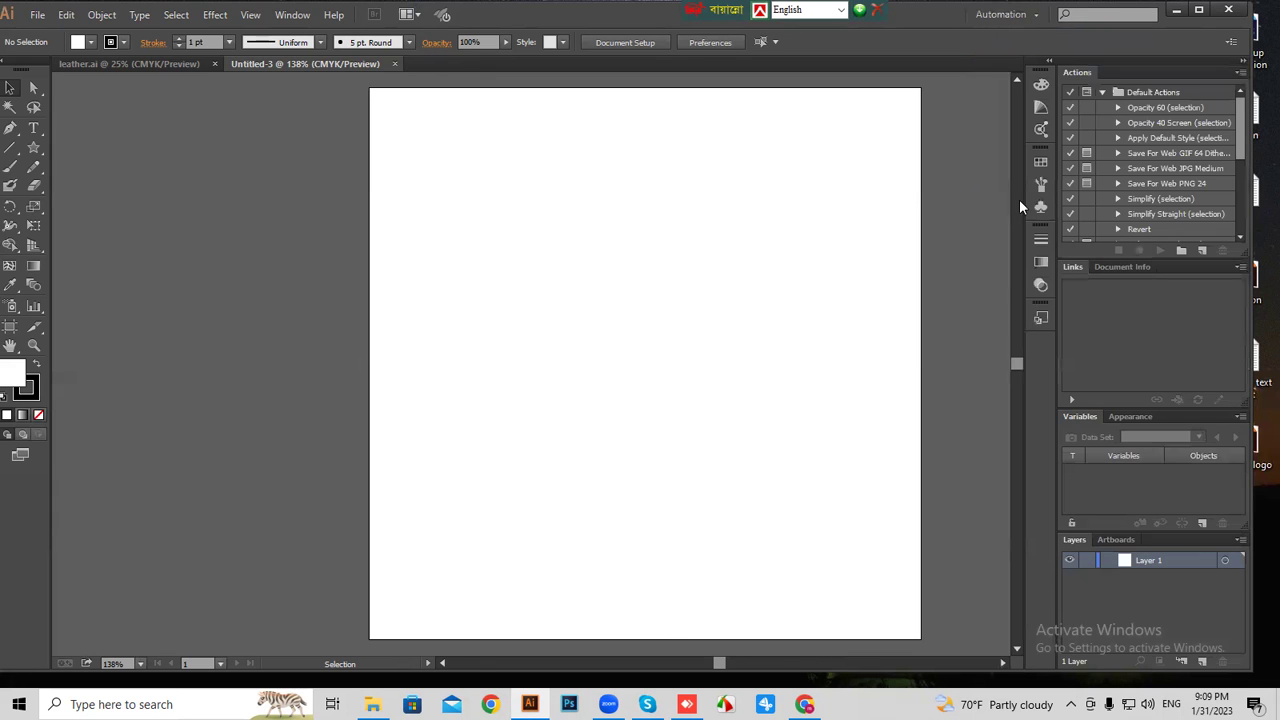
click(1040, 19)
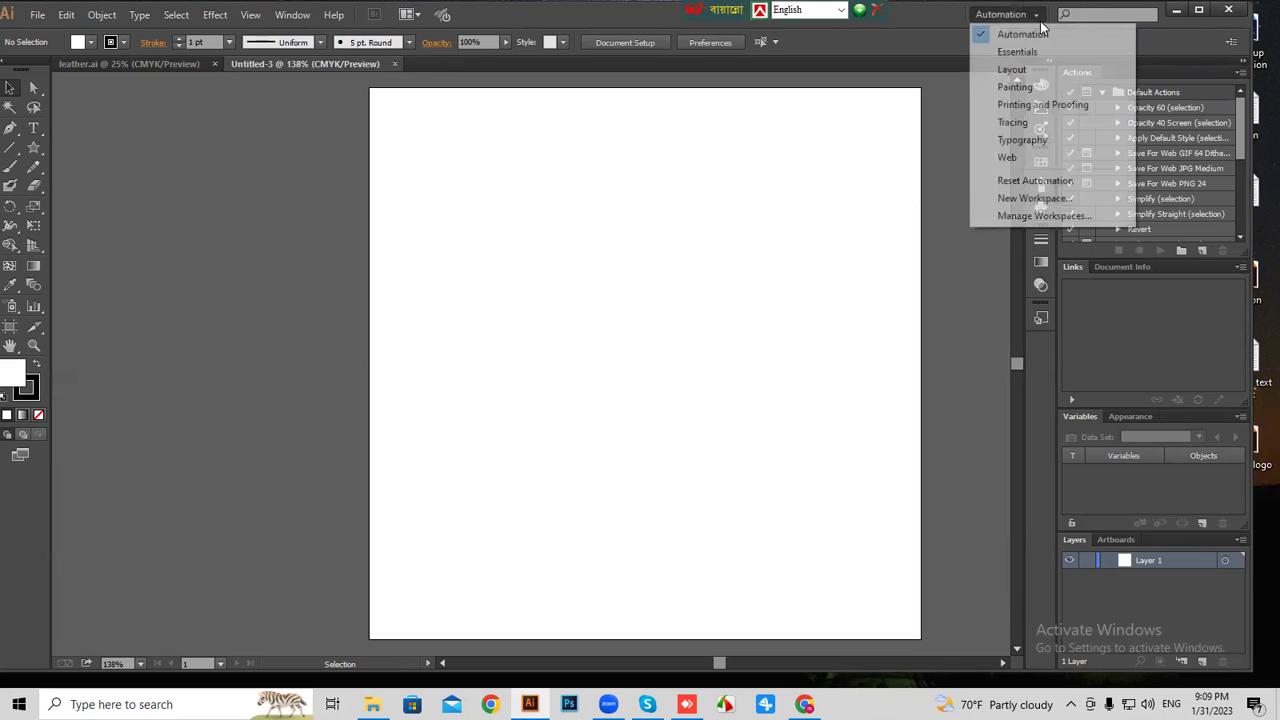
click(1010, 121)
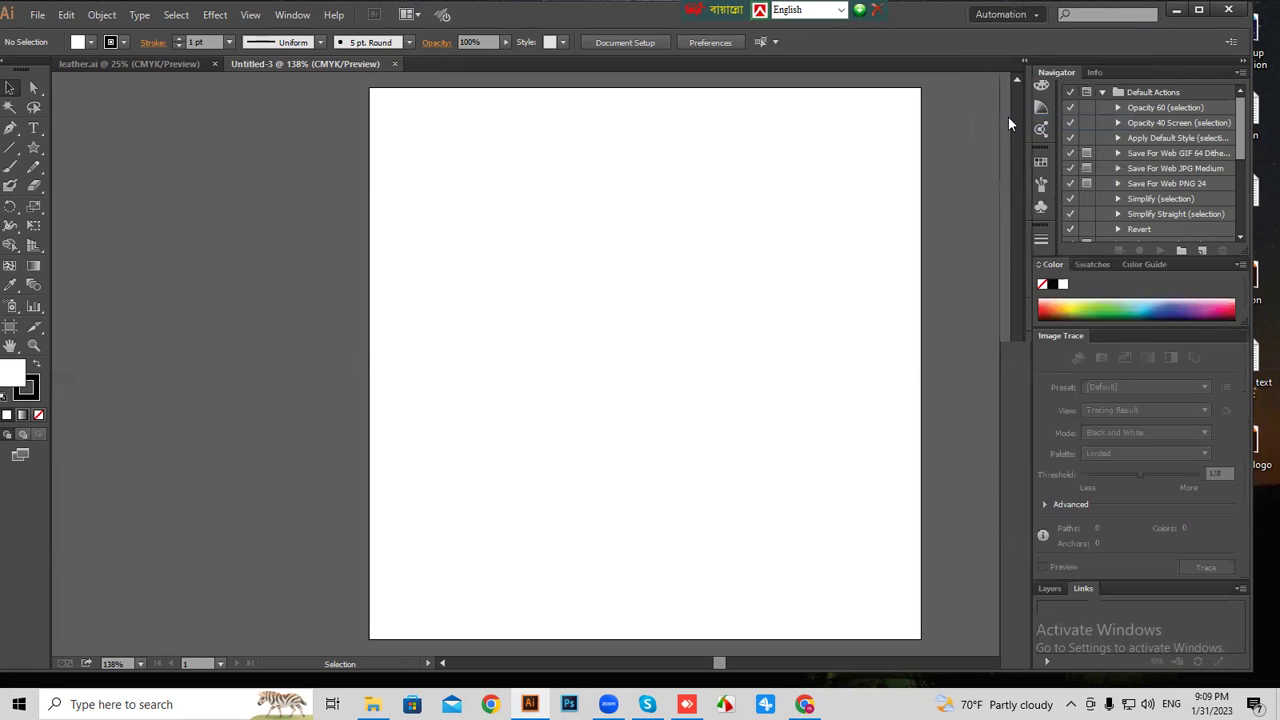
click(1036, 17)
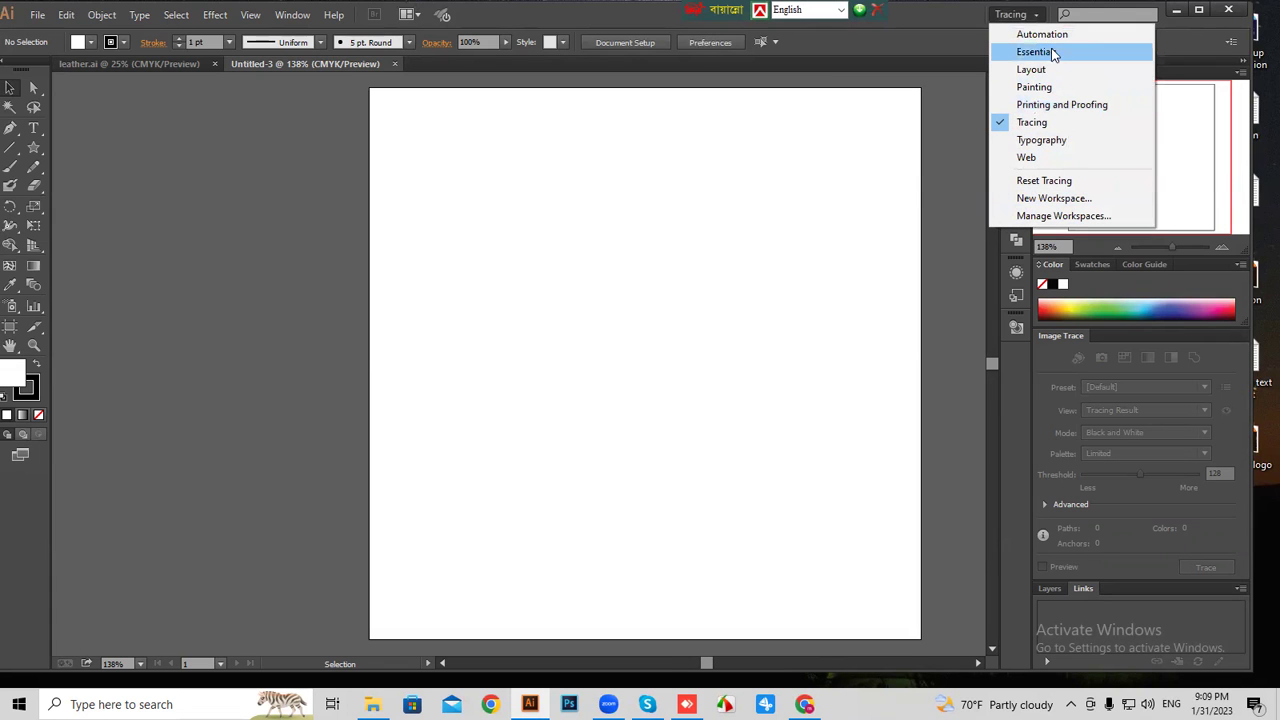
click(1039, 57)
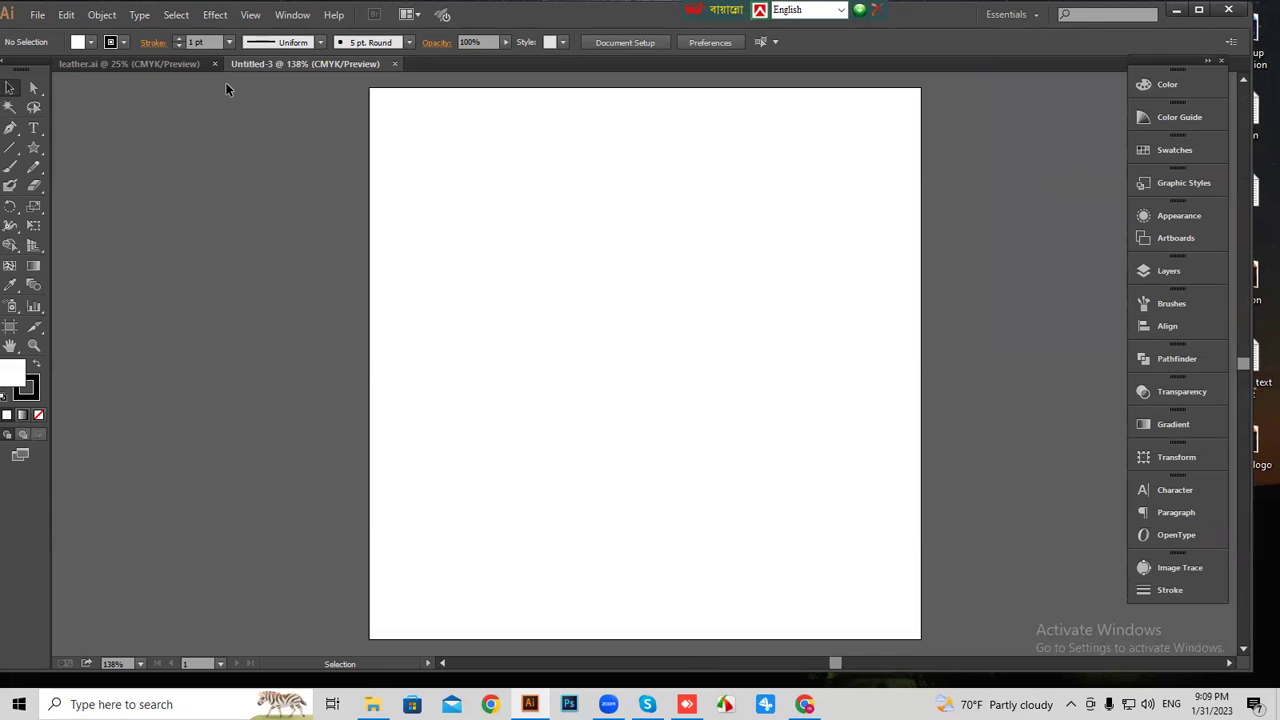
Hide the Control bar from the Window menu, then show it again.
click(292, 16)
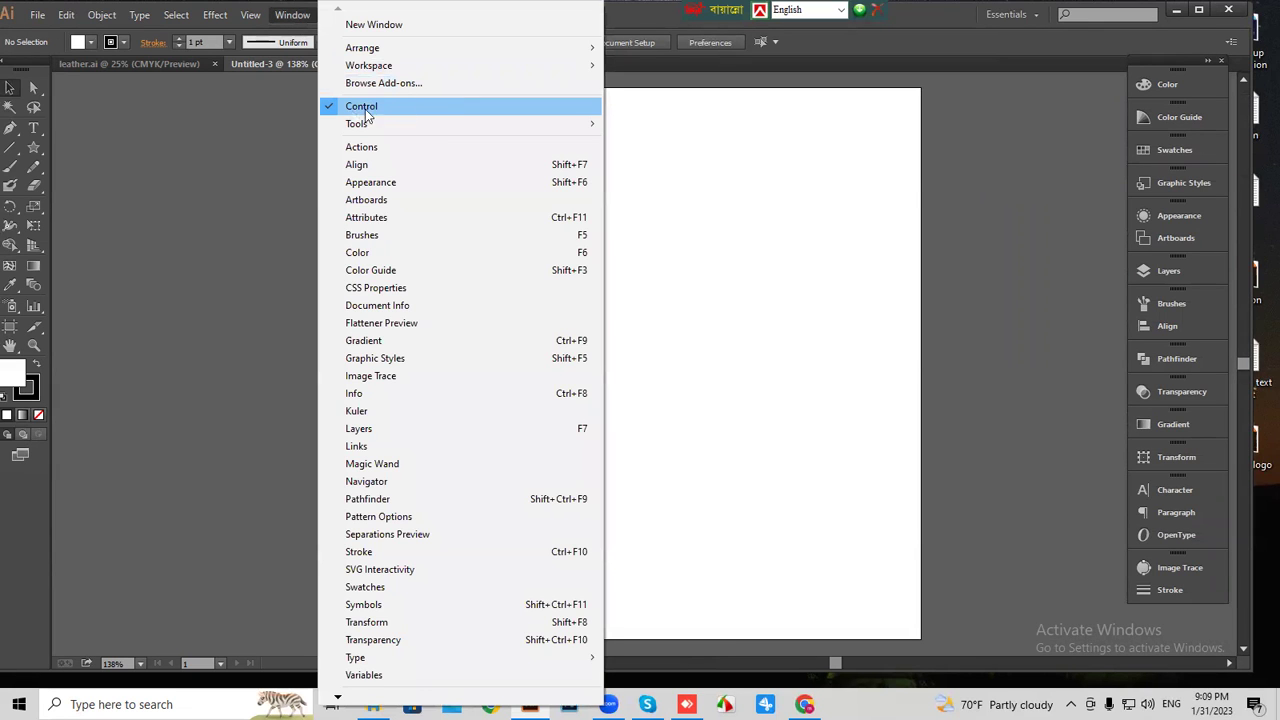
click(376, 110)
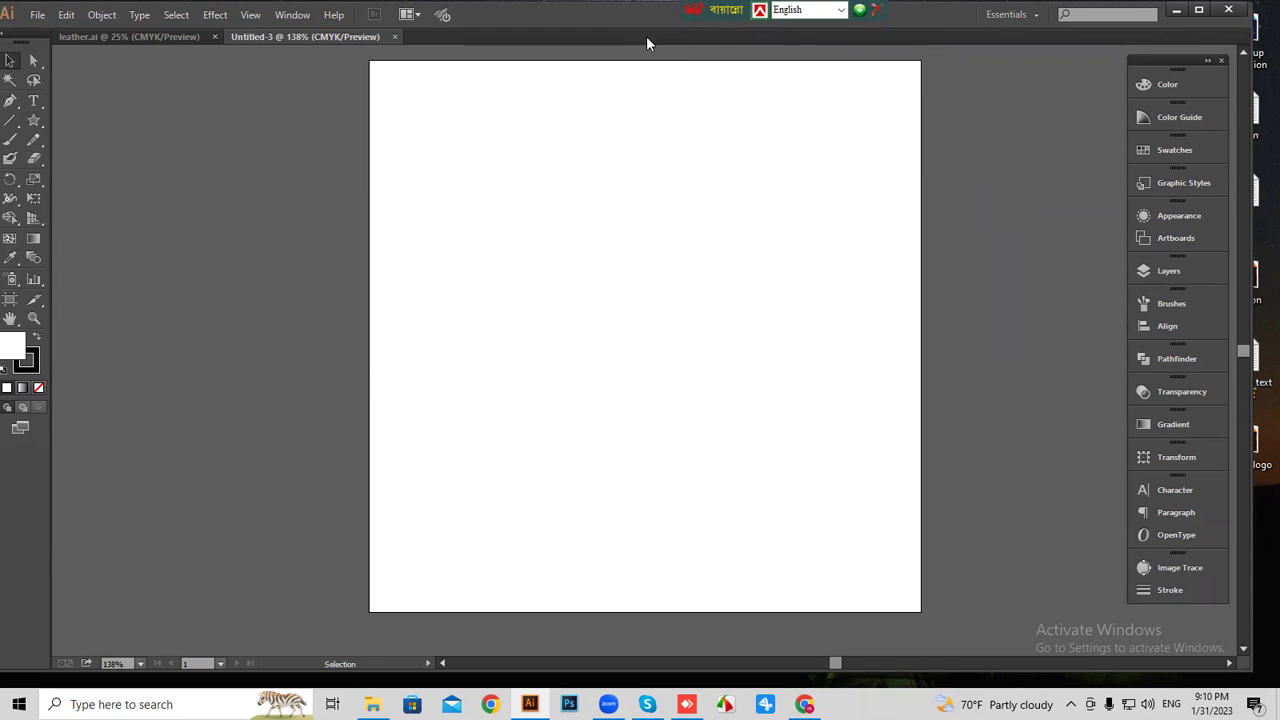
click(292, 14)
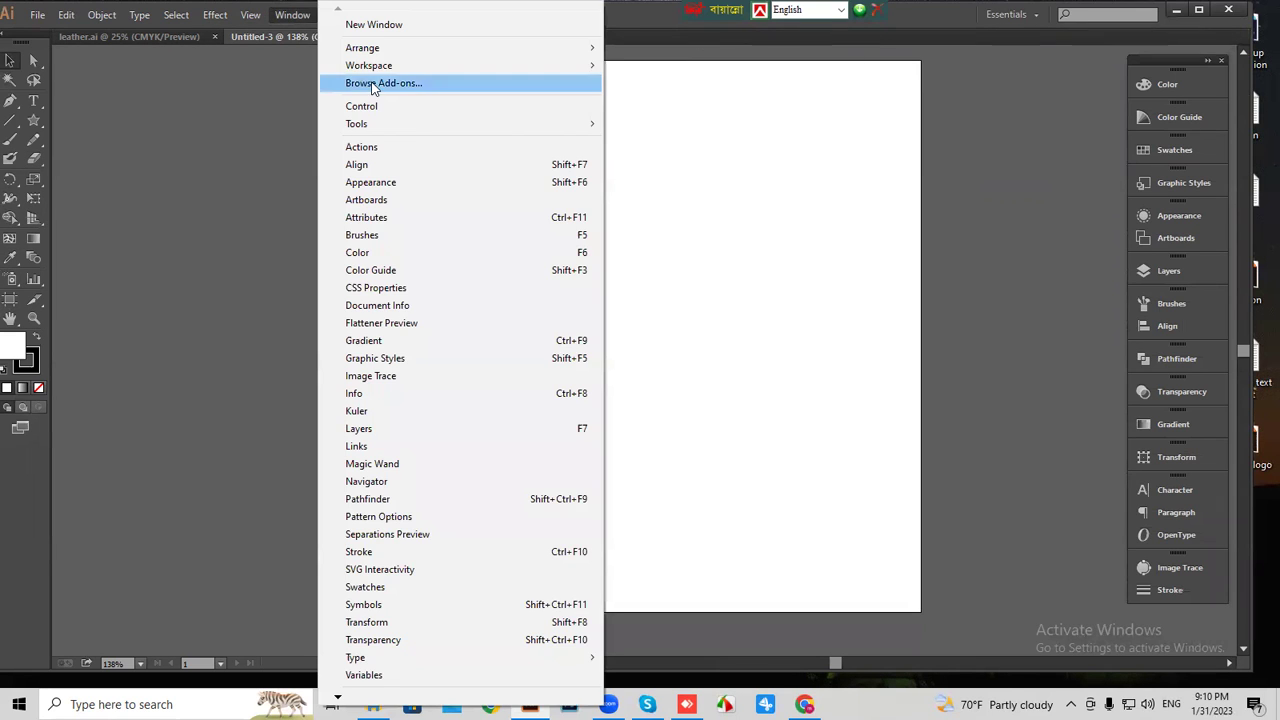
click(360, 106)
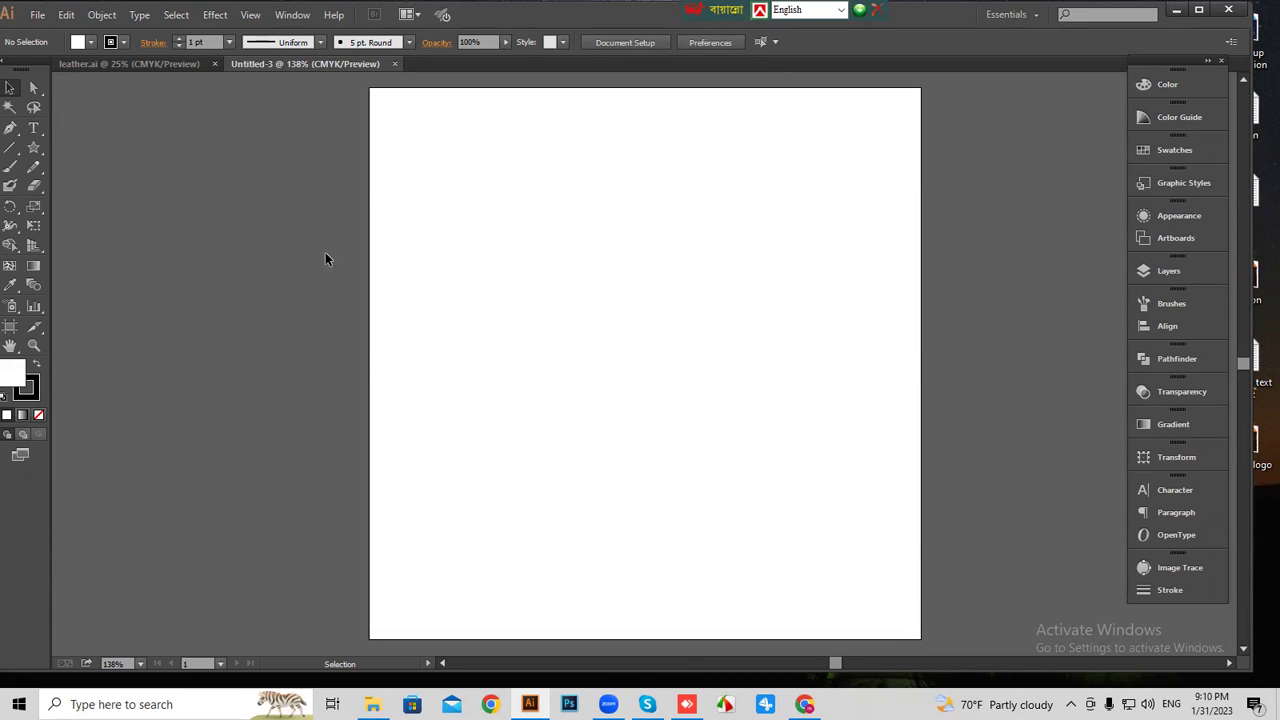
Hide the Tools panel, then restore the Default toolbar.
click(302, 14)
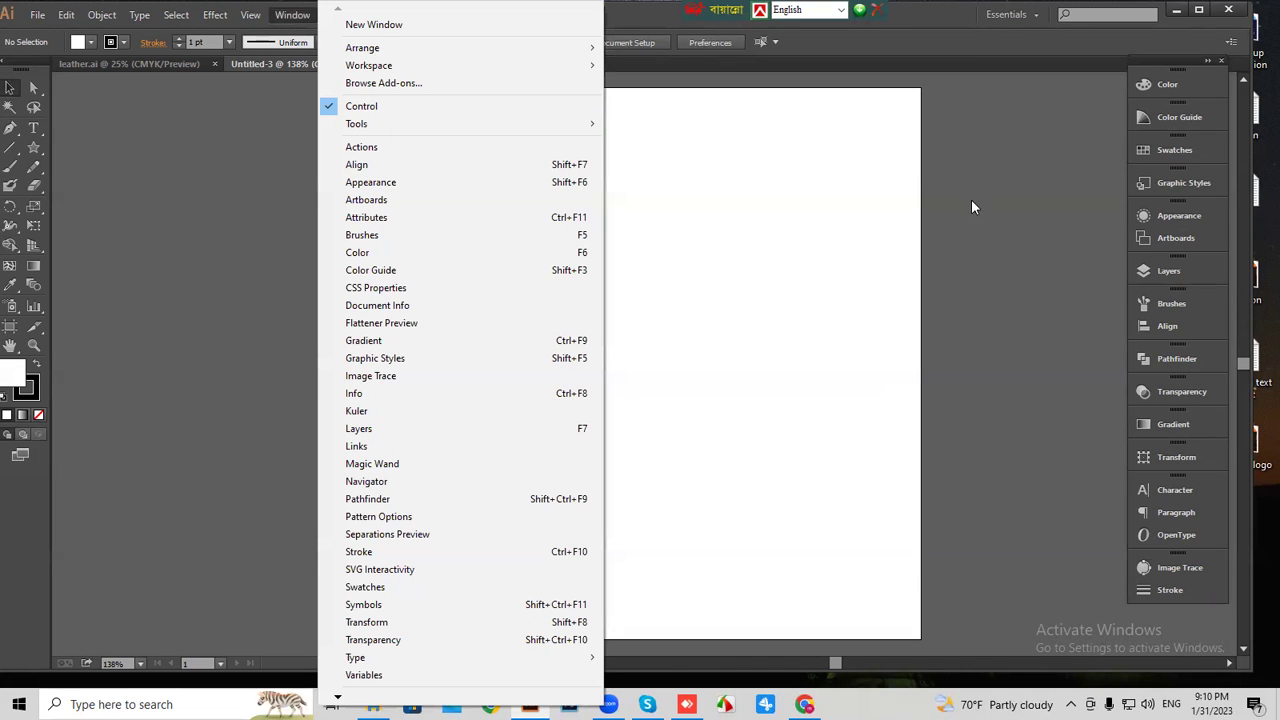
mouse_move(355, 130)
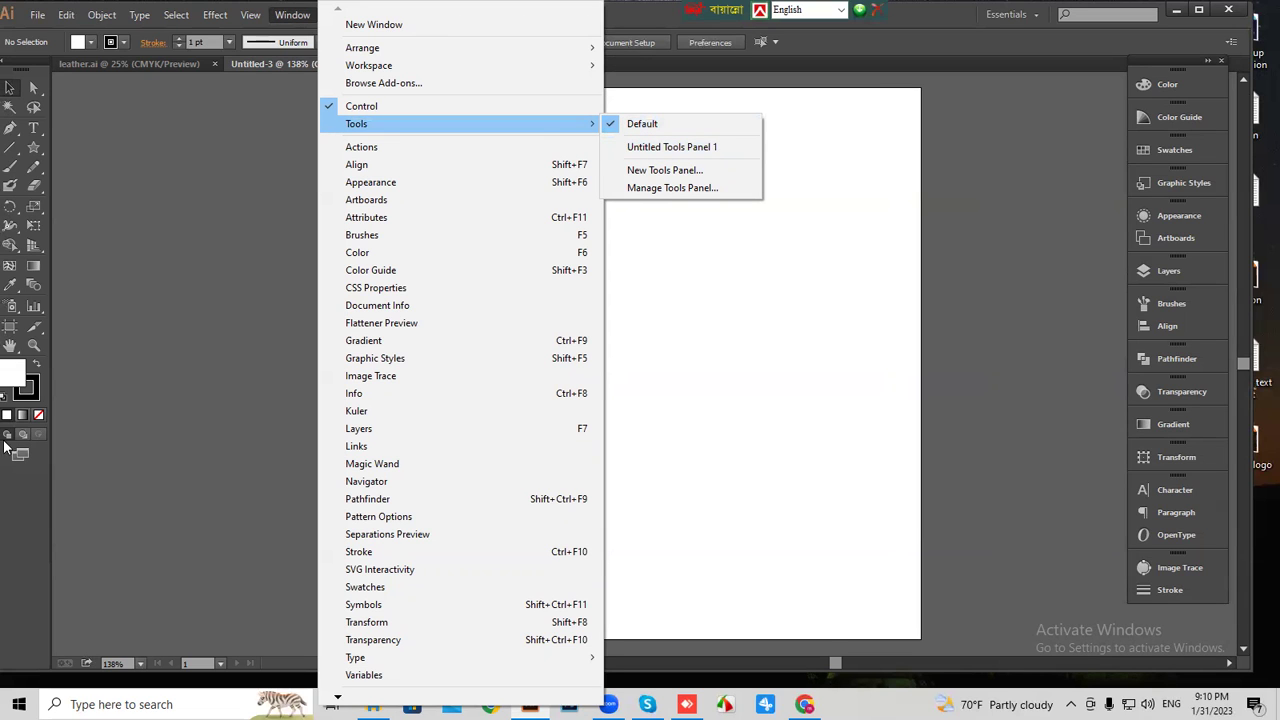
click(618, 127)
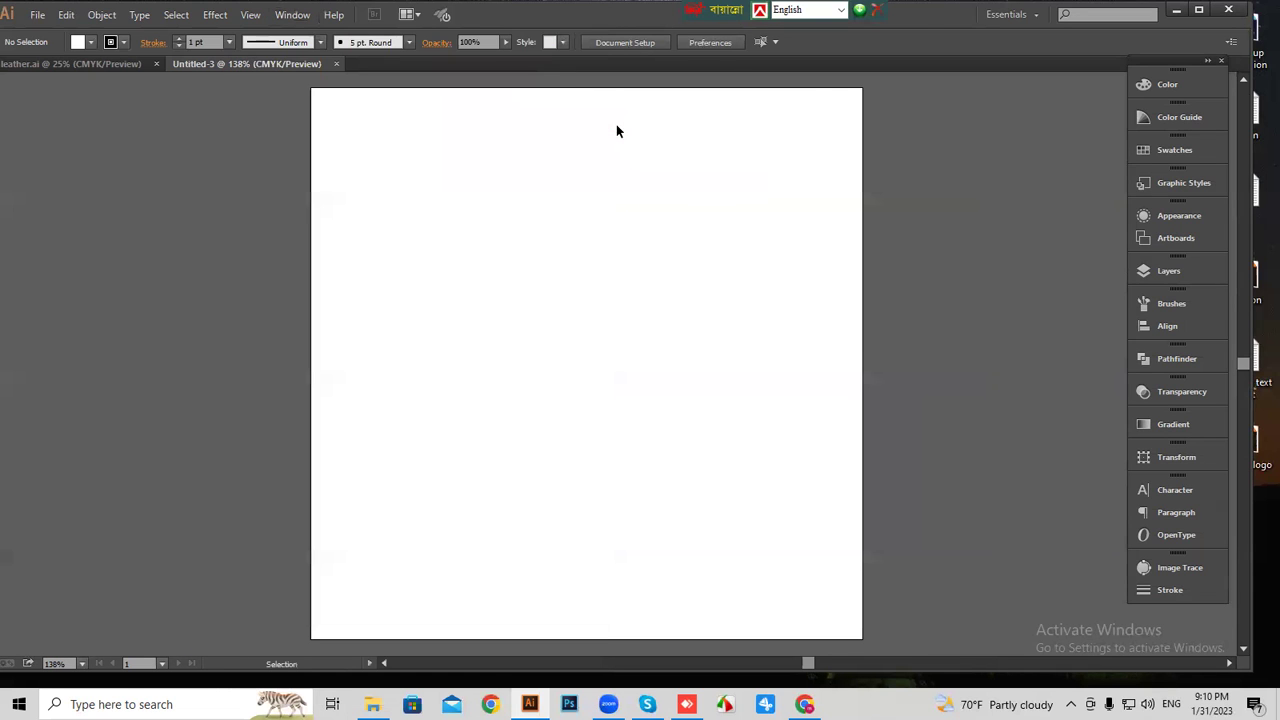
click(288, 14)
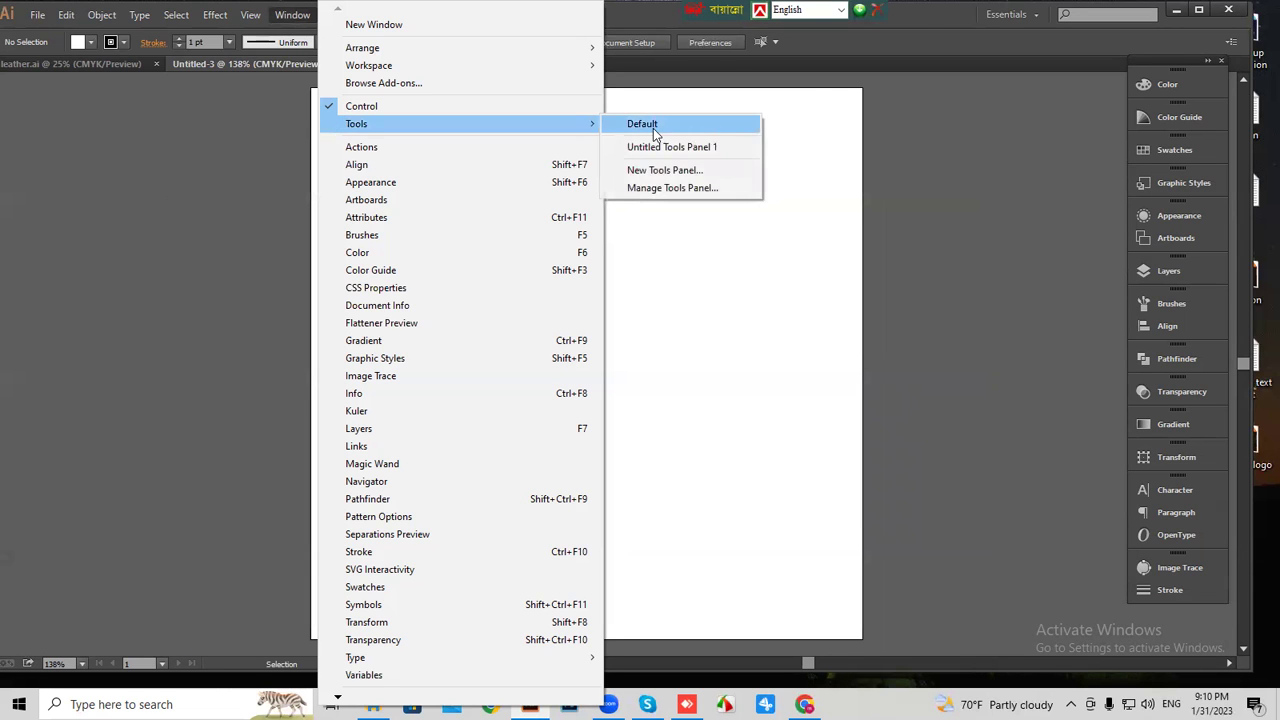
click(655, 127)
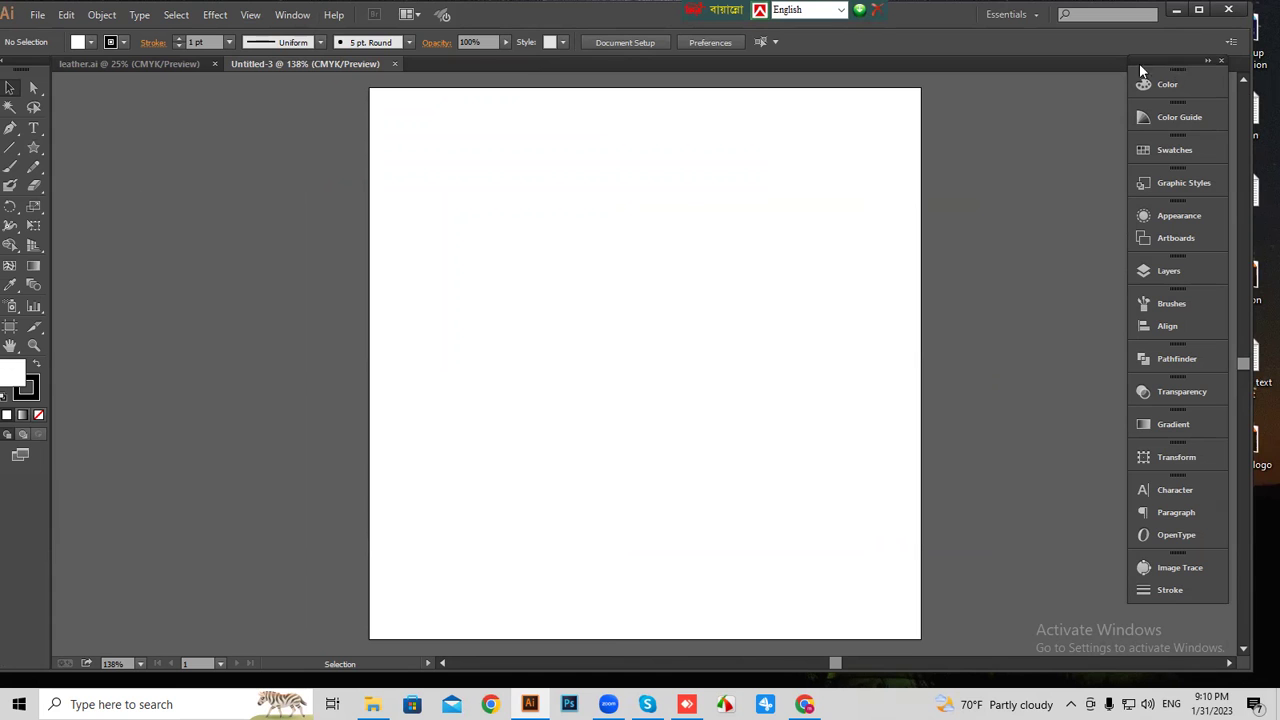
click(282, 17)
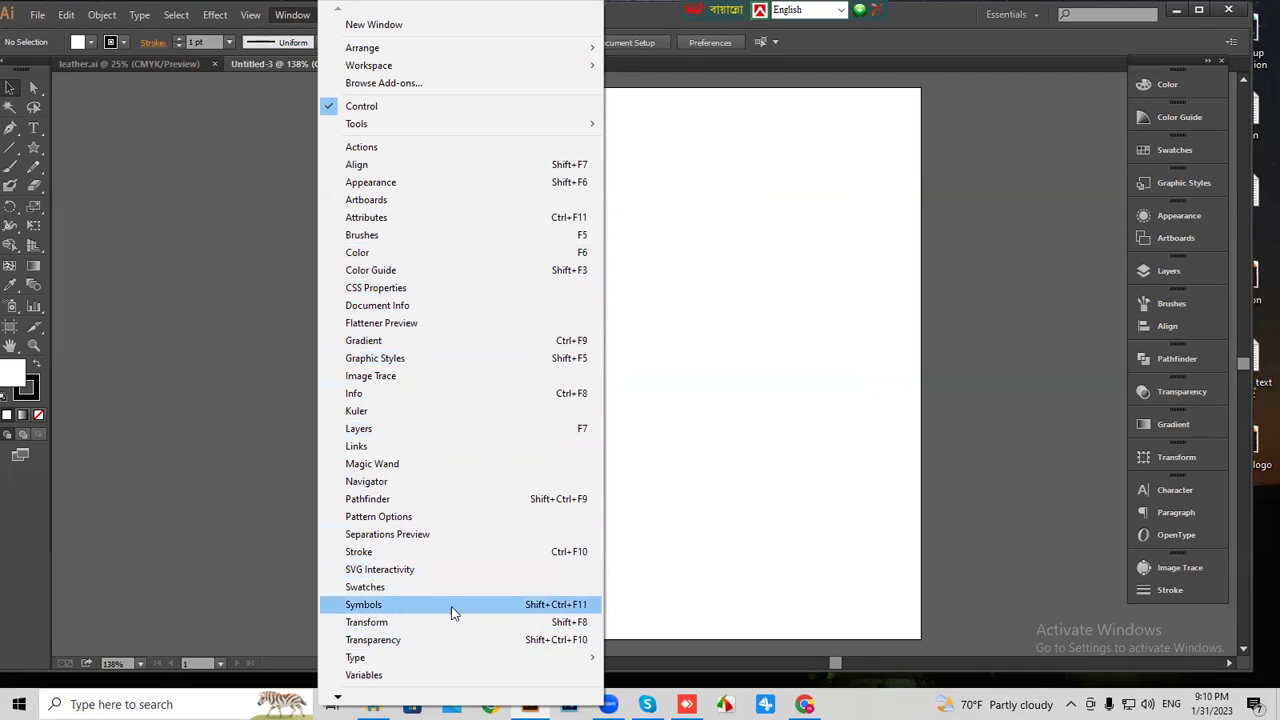
Float the Transform panel, collapse it to an icon, and dock it in the right panel column.
click(366, 622)
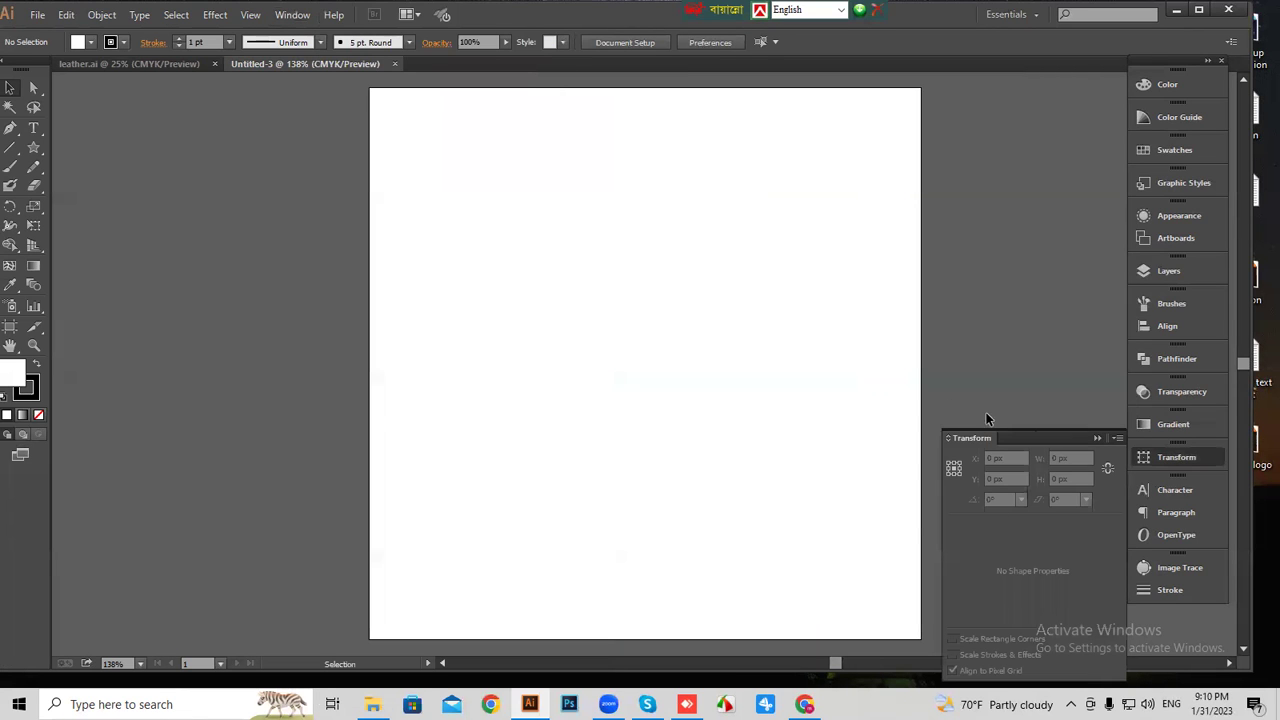
drag(986, 432, 705, 300)
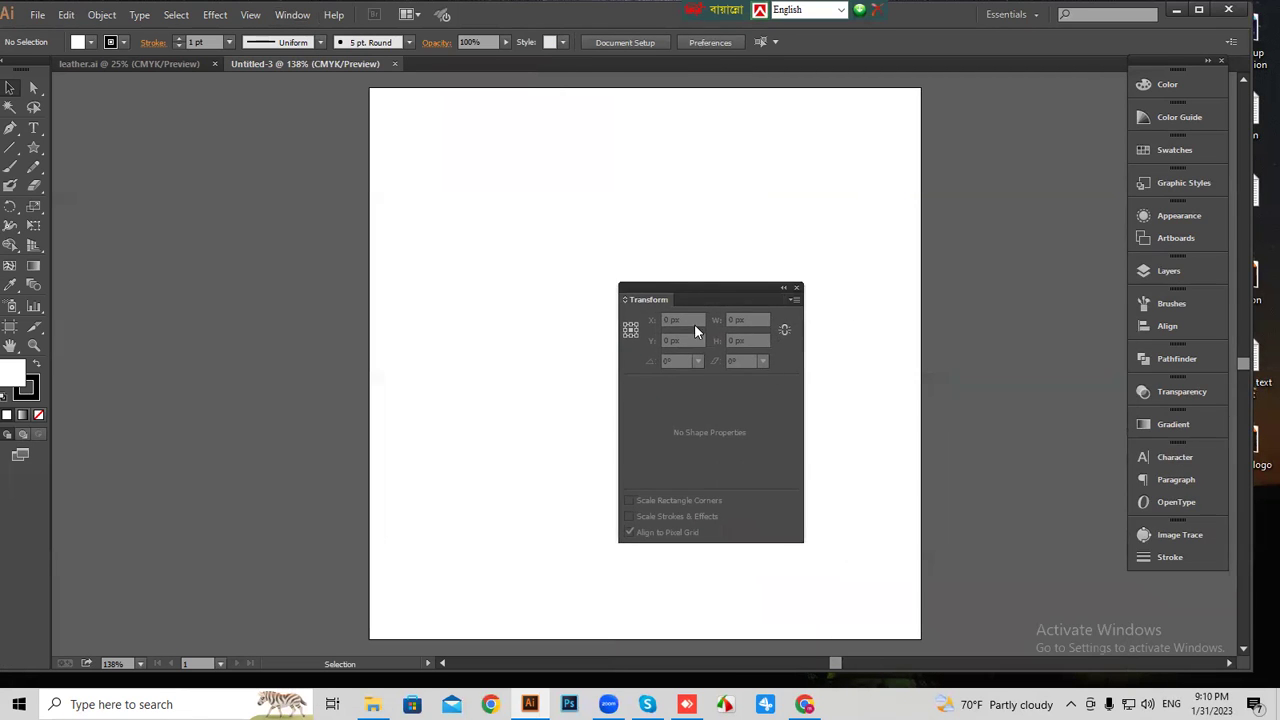
click(784, 290)
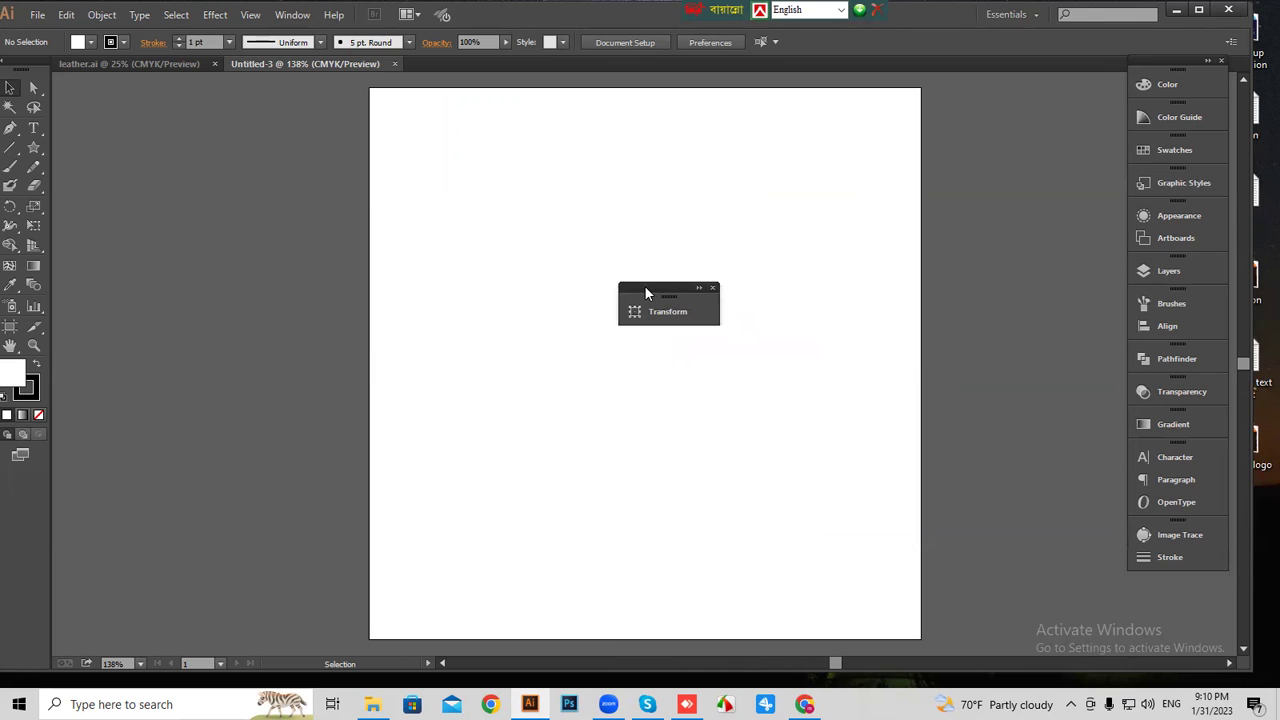
mouse_move(645, 292)
mouse_down()
mouse_move(1006, 537)
mouse_move(1137, 600)
mouse_move(1158, 572)
mouse_up()
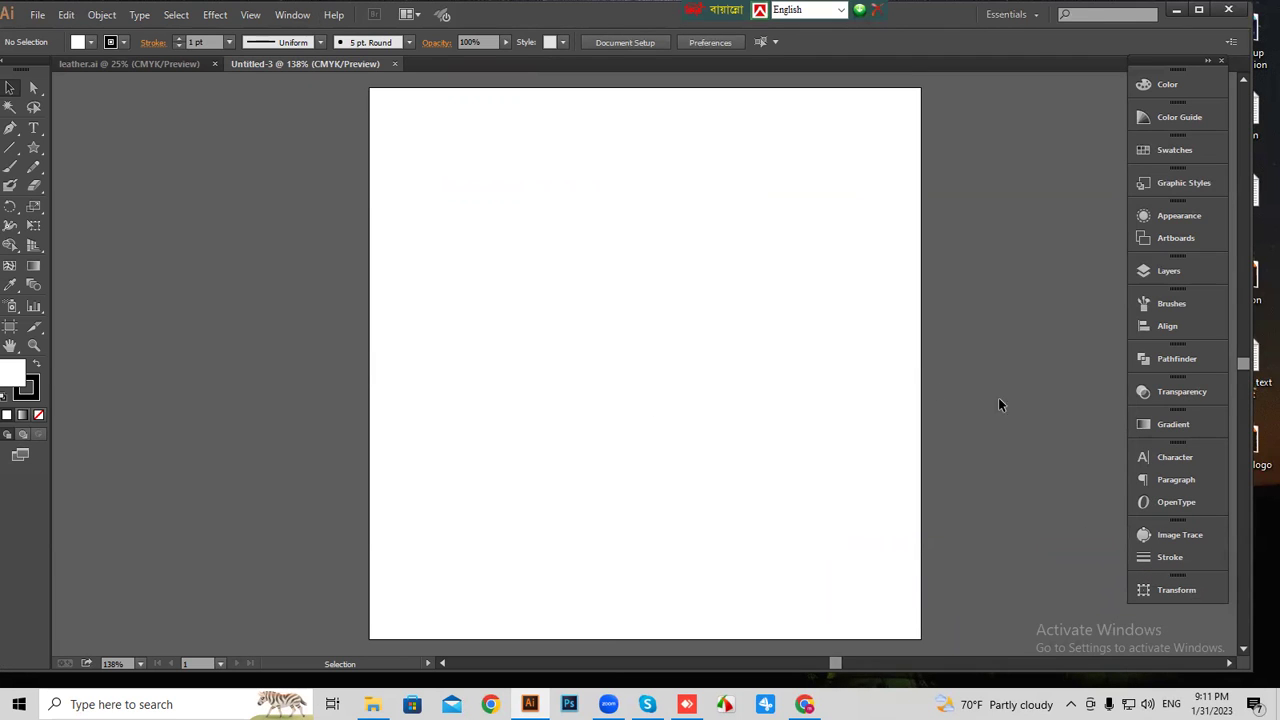
click(303, 22)
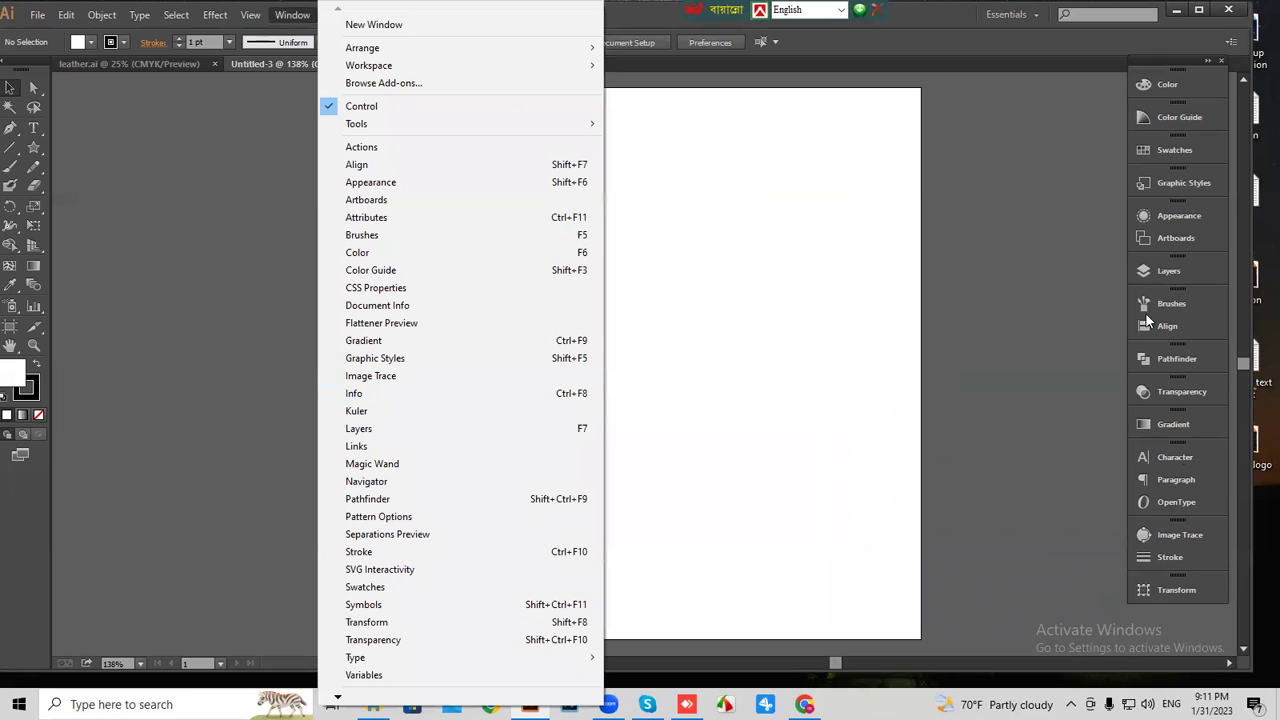
Open the Flattener Preview panel, collapse it to an icon, and dock it with the others.
click(380, 330)
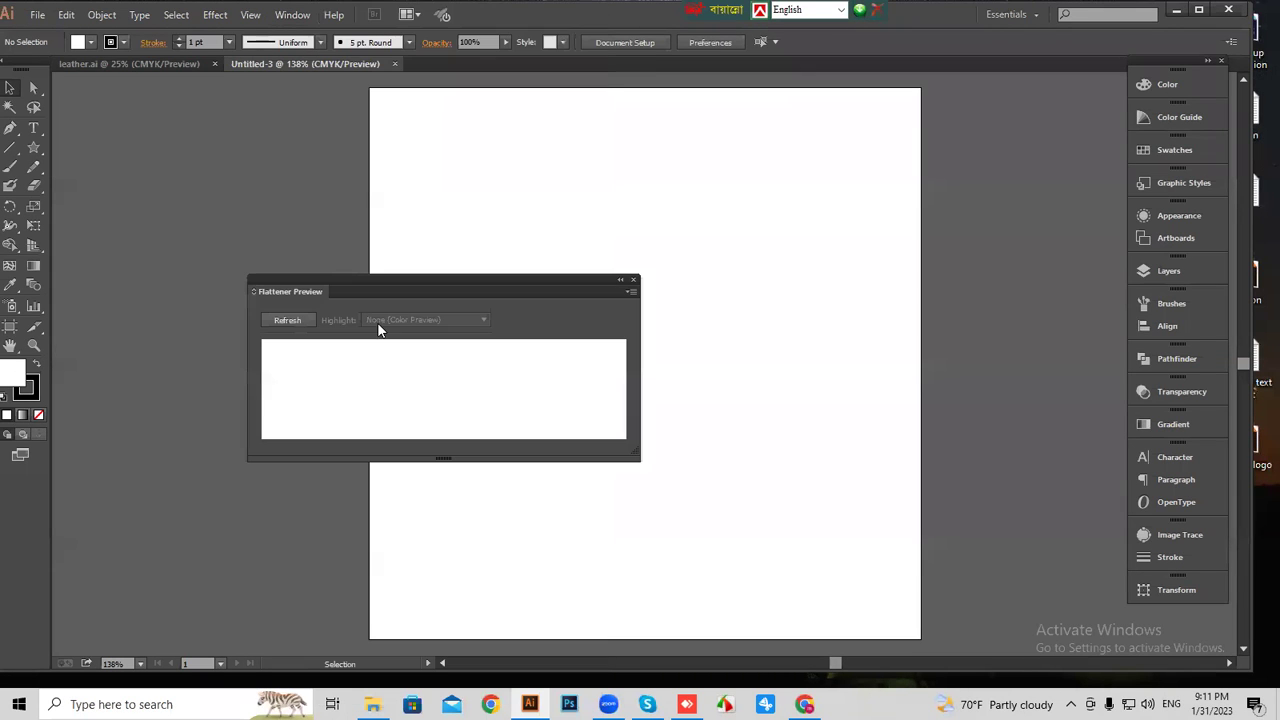
drag(463, 289, 607, 289)
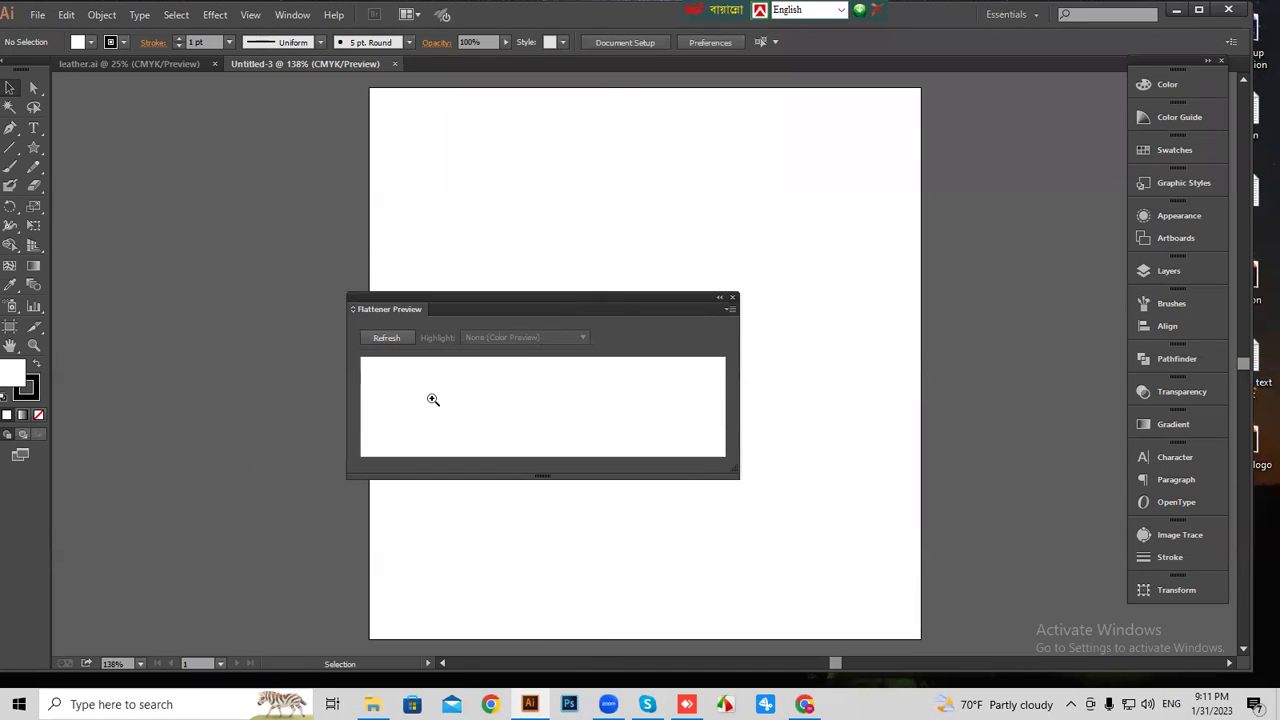
click(719, 301)
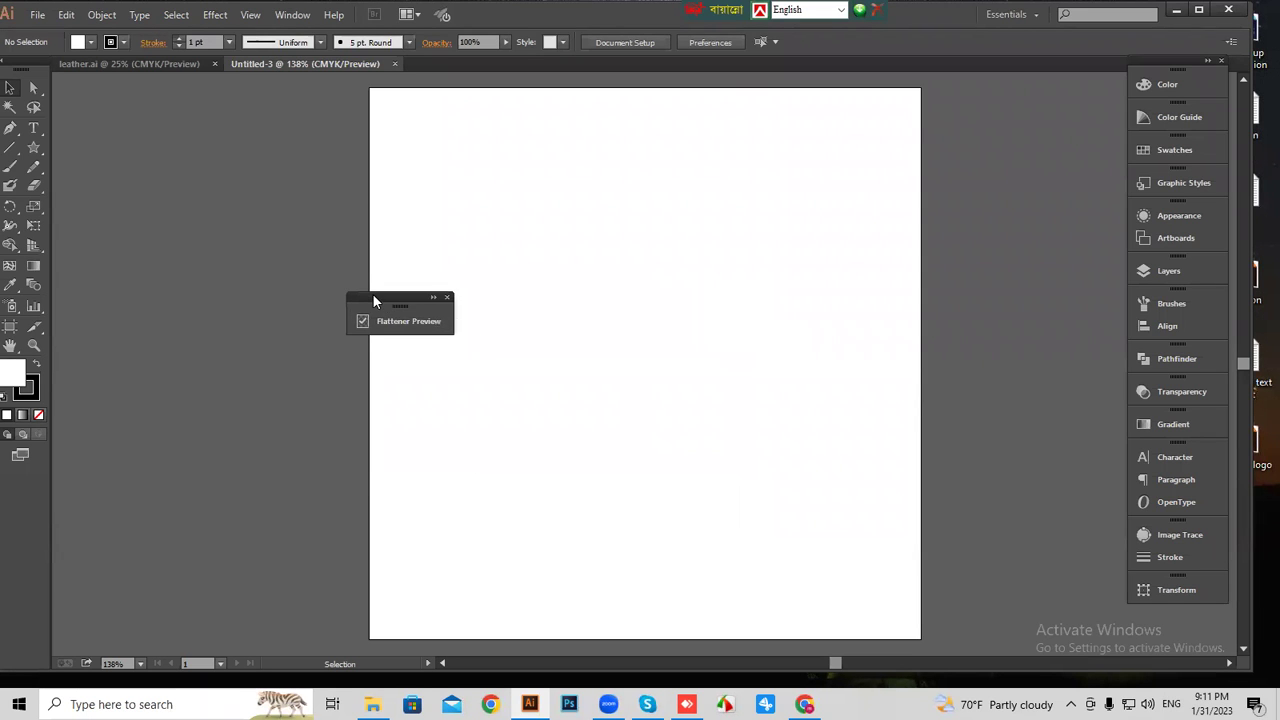
drag(373, 300, 1141, 608)
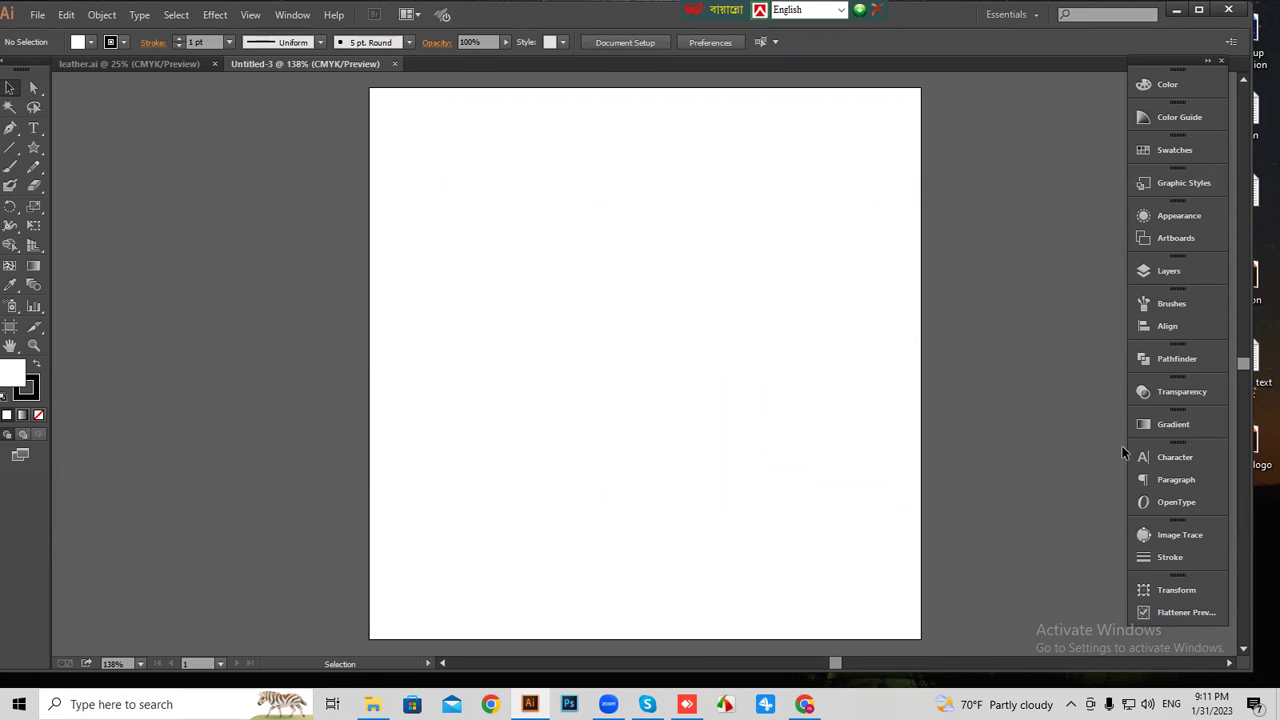
Pull out and close the Image Trace and Stroke panels, then detach the panel column.
scroll(1121, 445, down, 1)
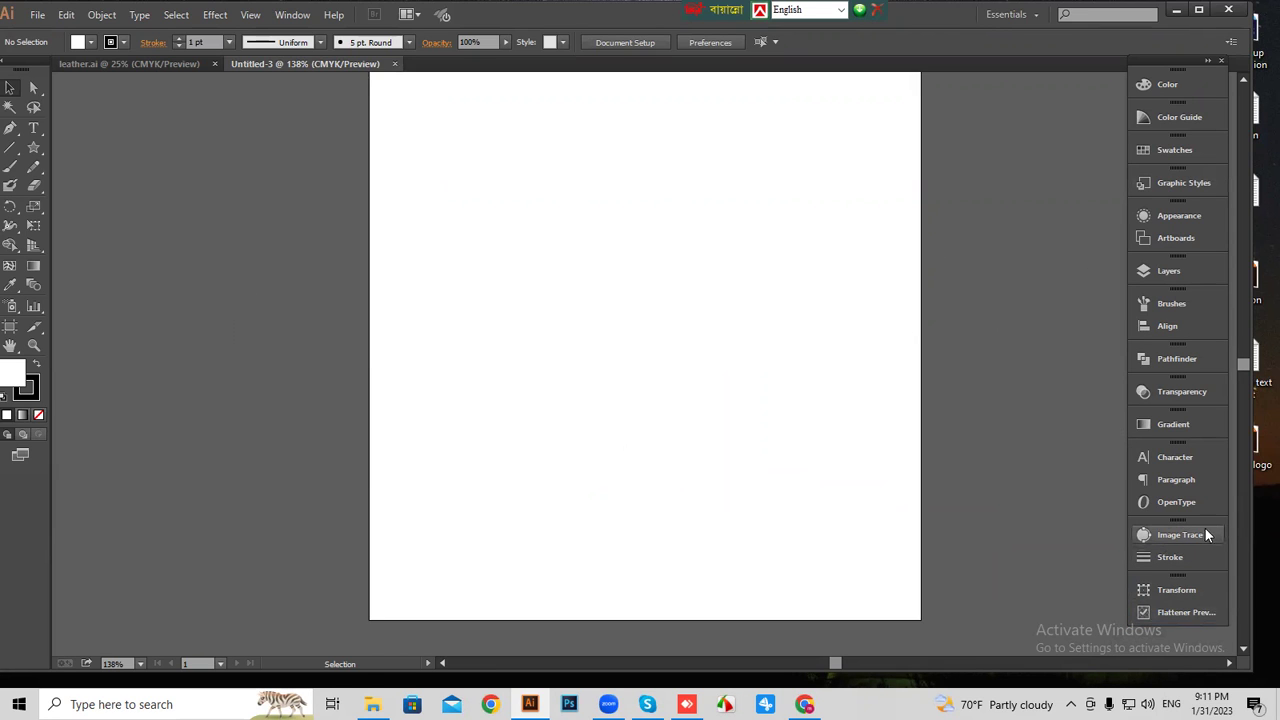
drag(1186, 524, 880, 476)
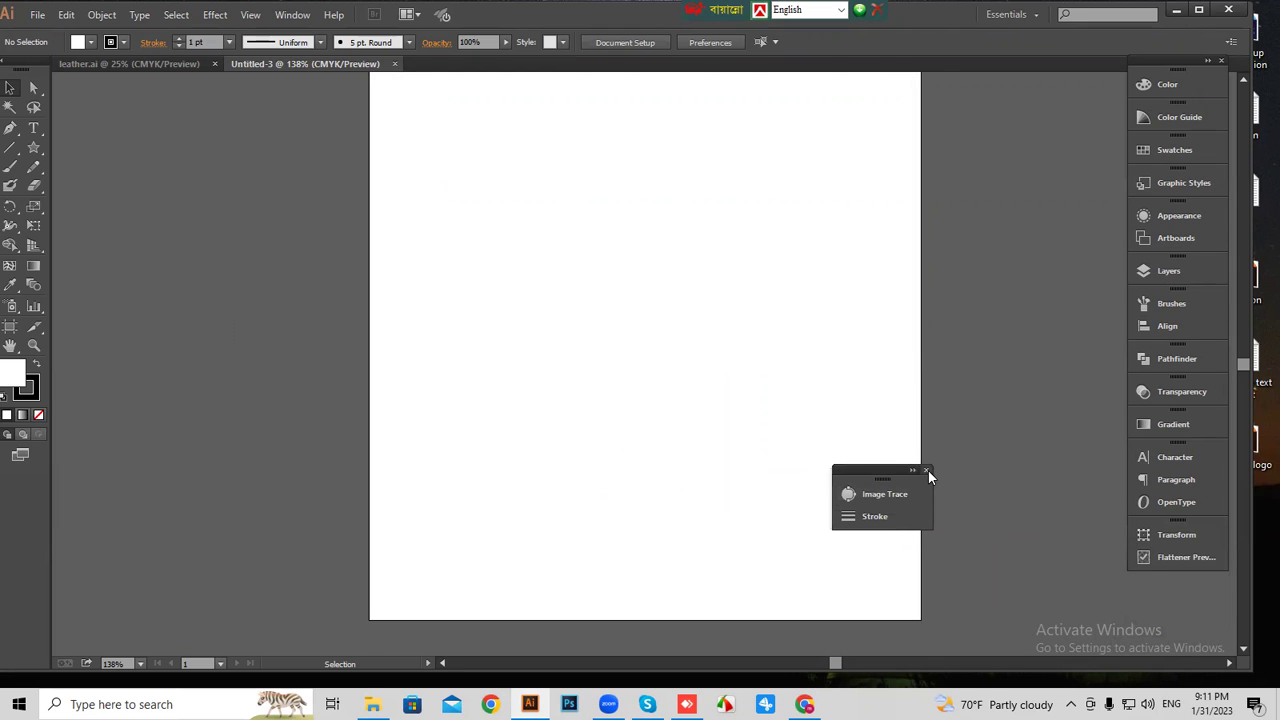
click(926, 469)
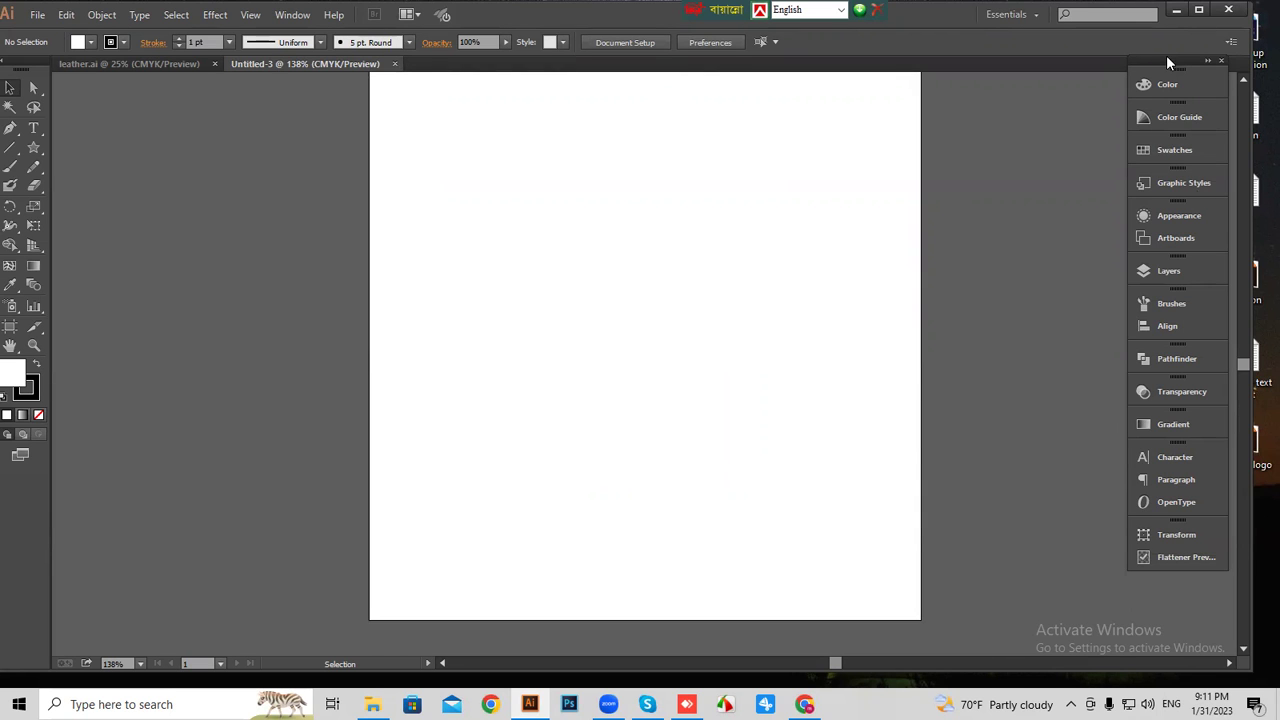
mouse_move(1176, 64)
mouse_down()
mouse_move(1153, 155)
mouse_move(753, 156)
mouse_move(520, 96)
mouse_move(86, 117)
mouse_move(86, 77)
mouse_move(1180, 93)
mouse_move(1188, 58)
mouse_up()
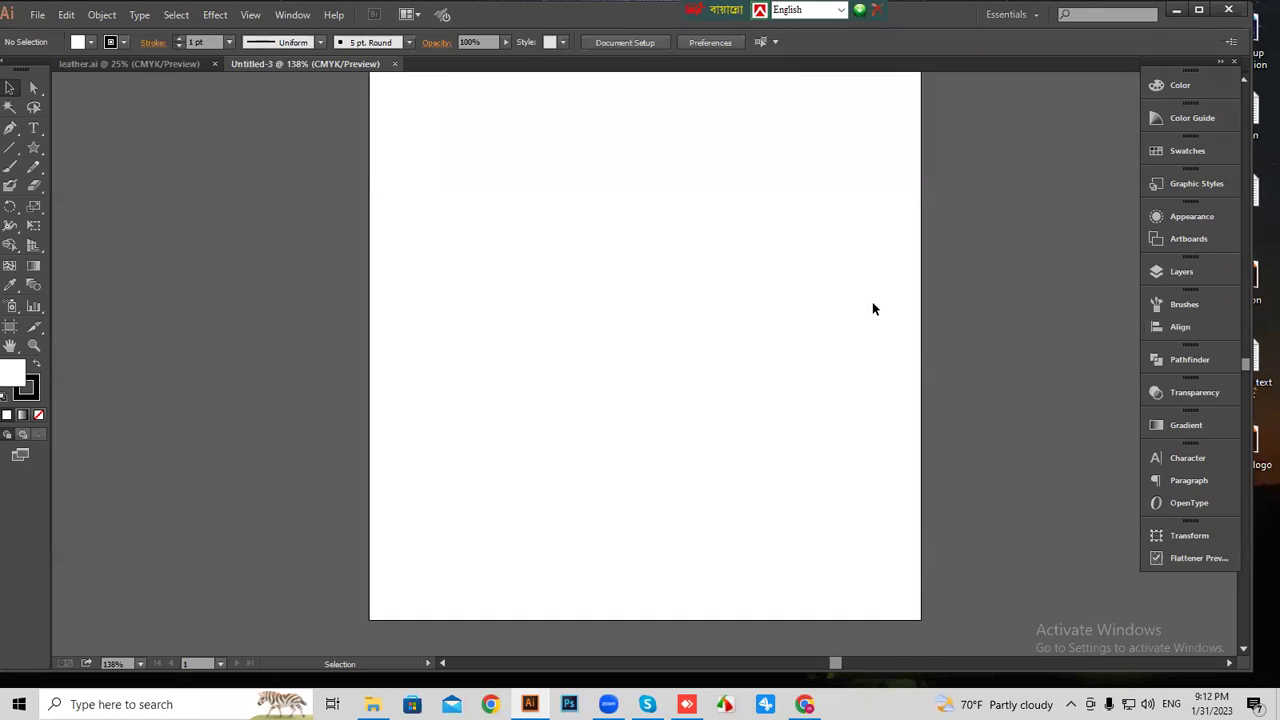
Zoom the Untitled-3 view to 100% so the whole artboard shows.
key(ctrl+minus)
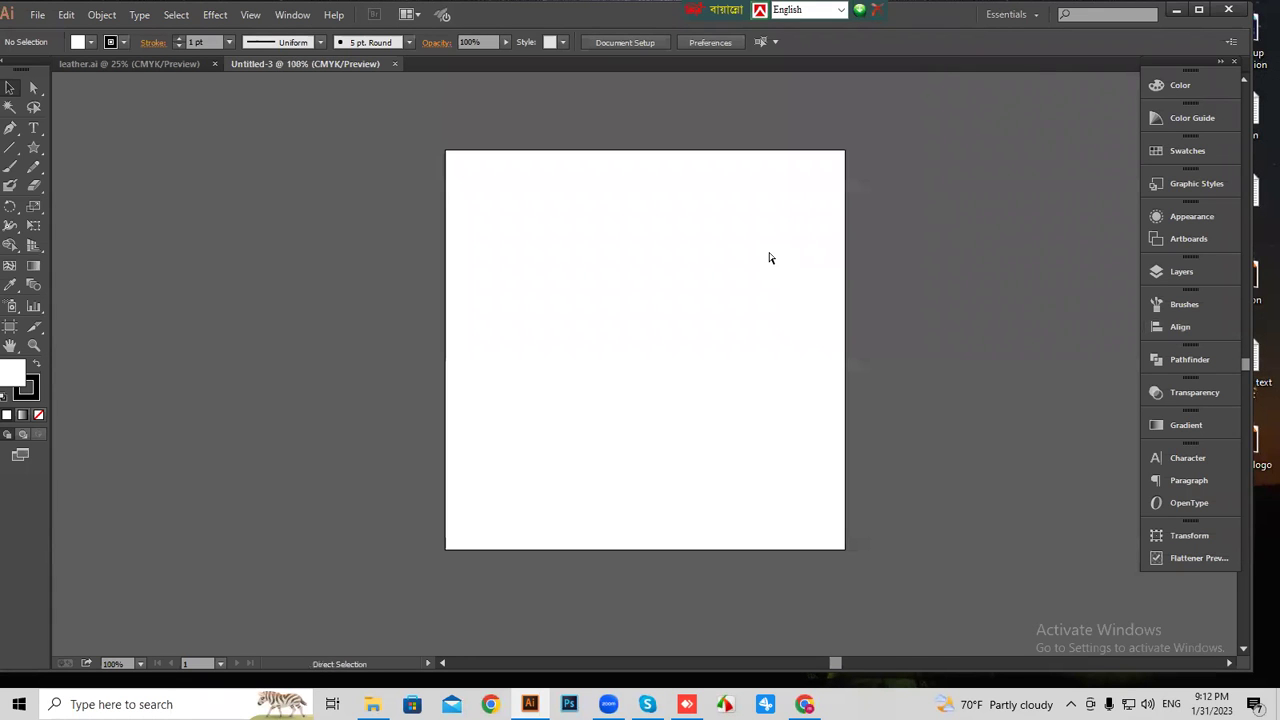
key(ctrl+plus)
key(ctrl+minus)
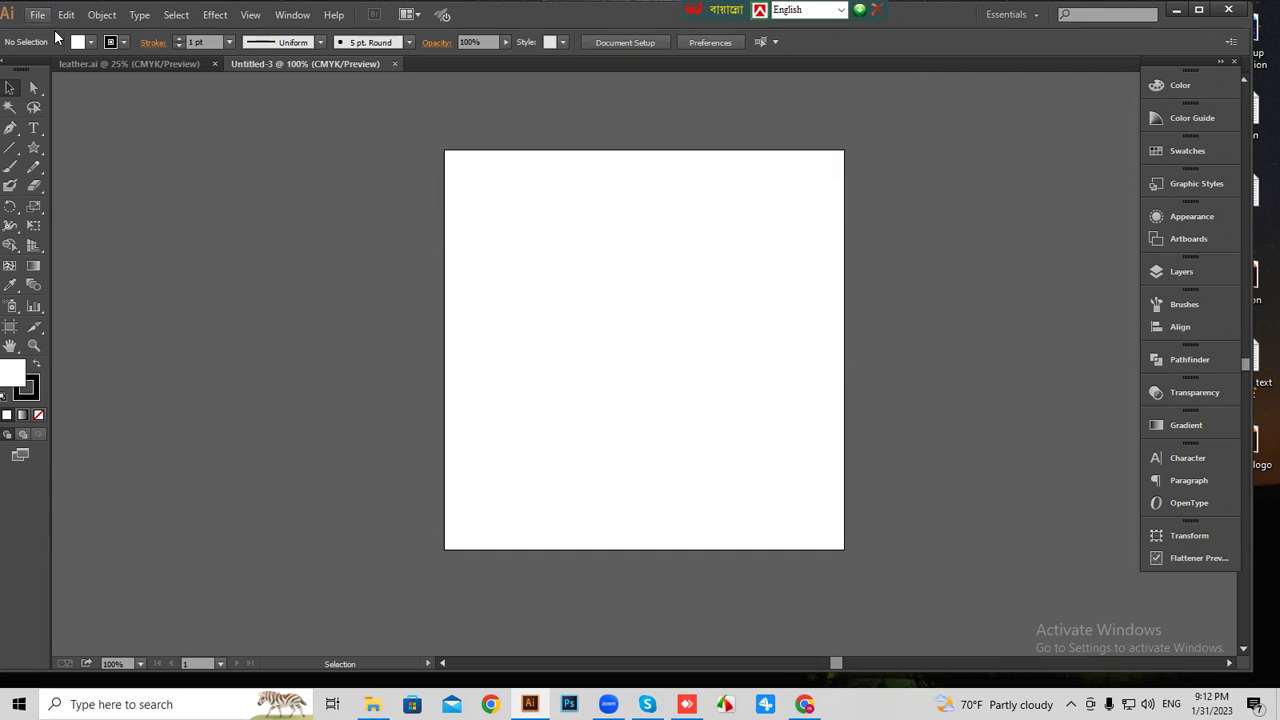
key(ctrl+n)
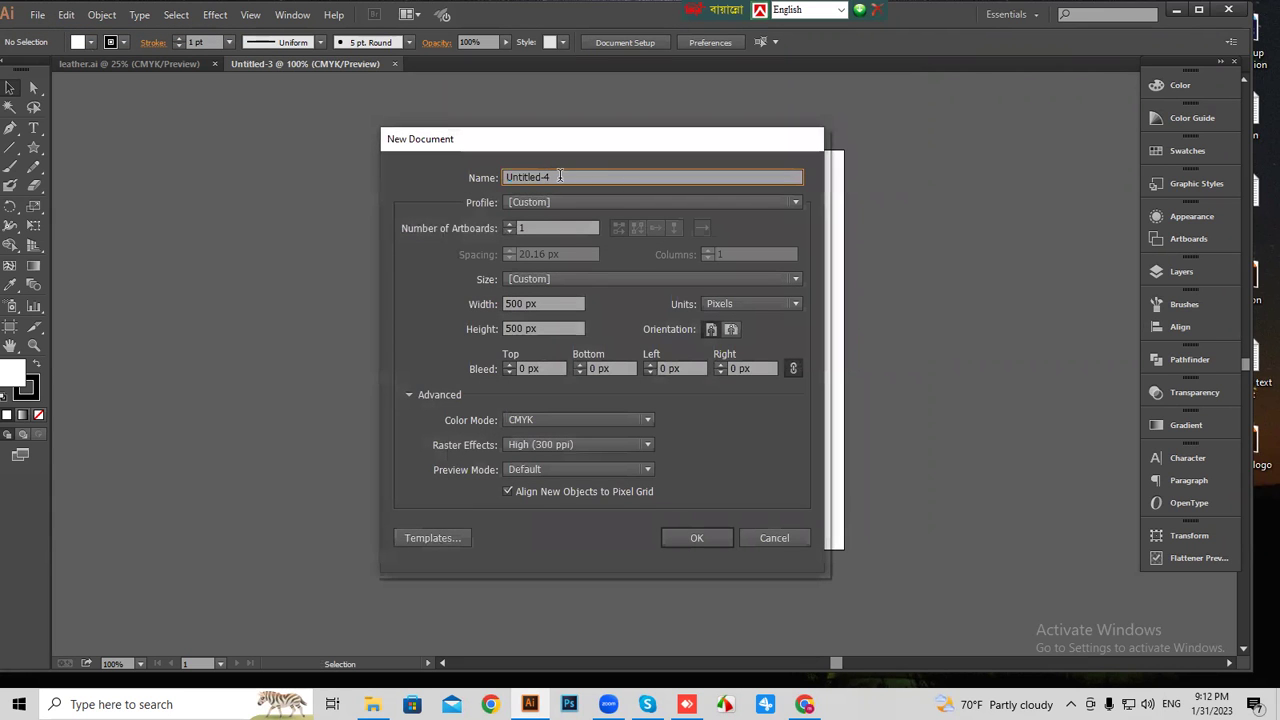
Name the document 'education logo', size 1400 × 1000 px, with 3 mm bleed on all sides.
text(education logo)
click(547, 303)
text(14)
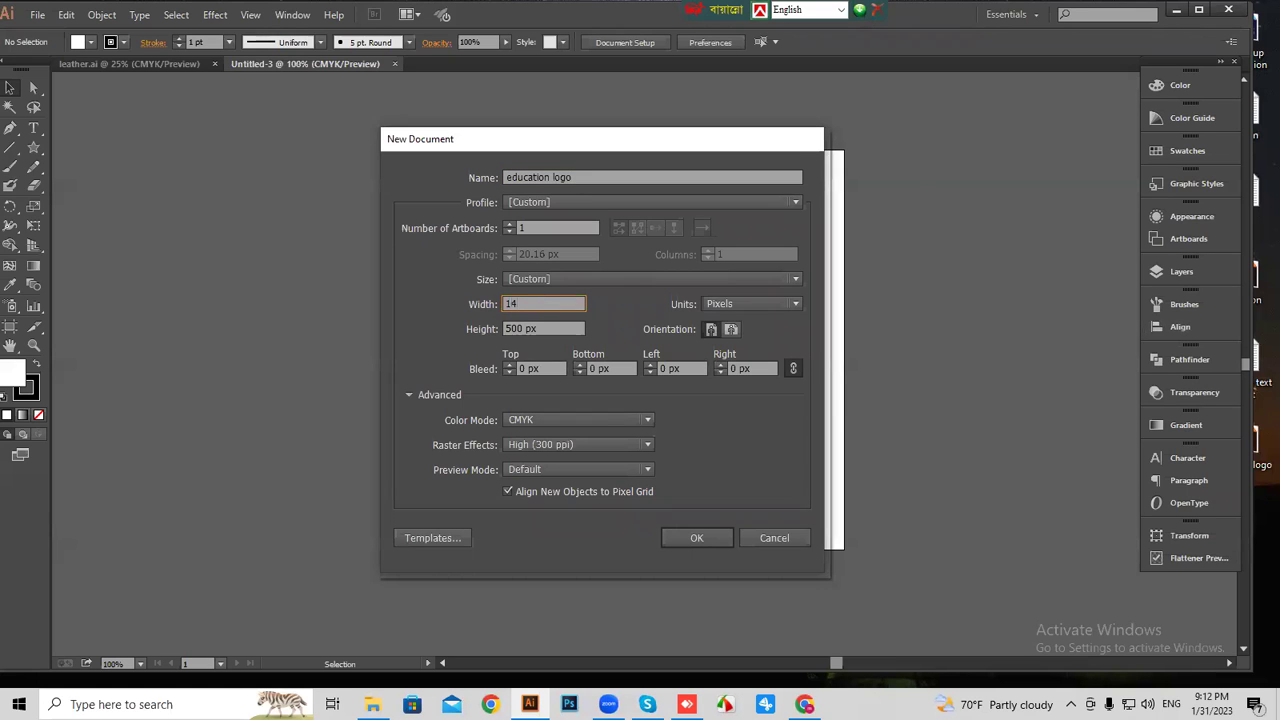
text(00)
click(548, 328)
text(100)
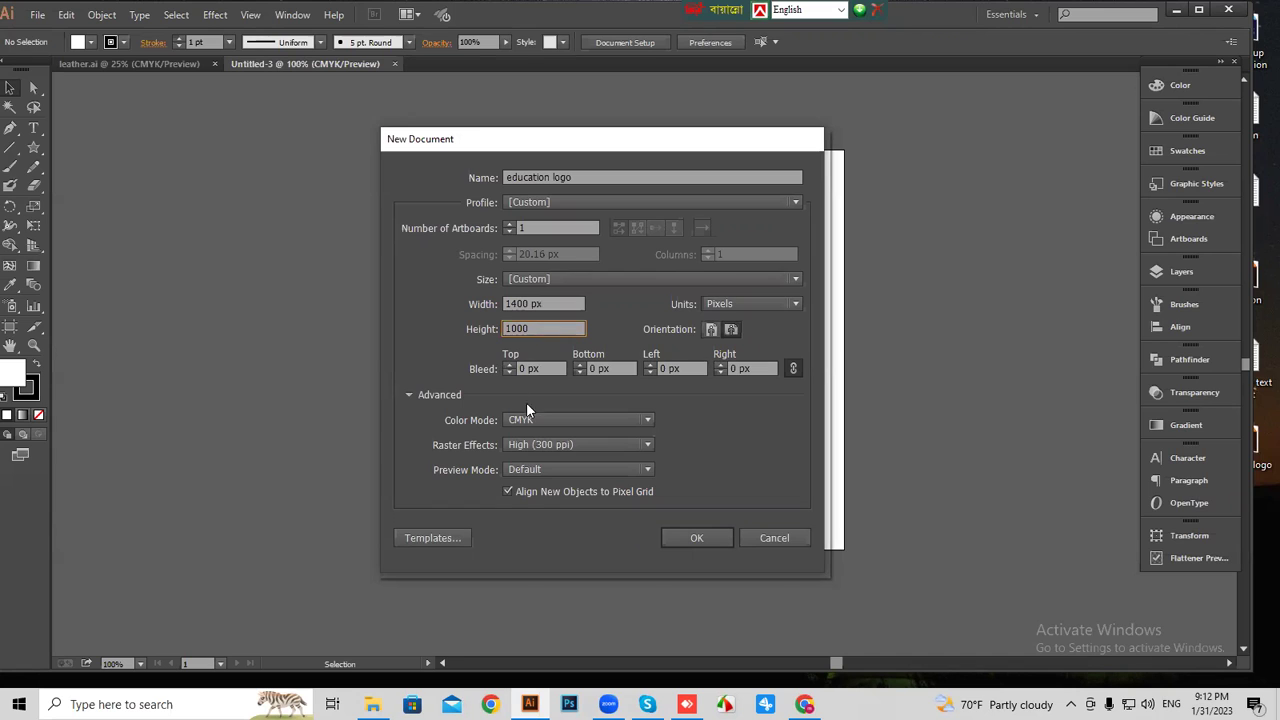
click(547, 368)
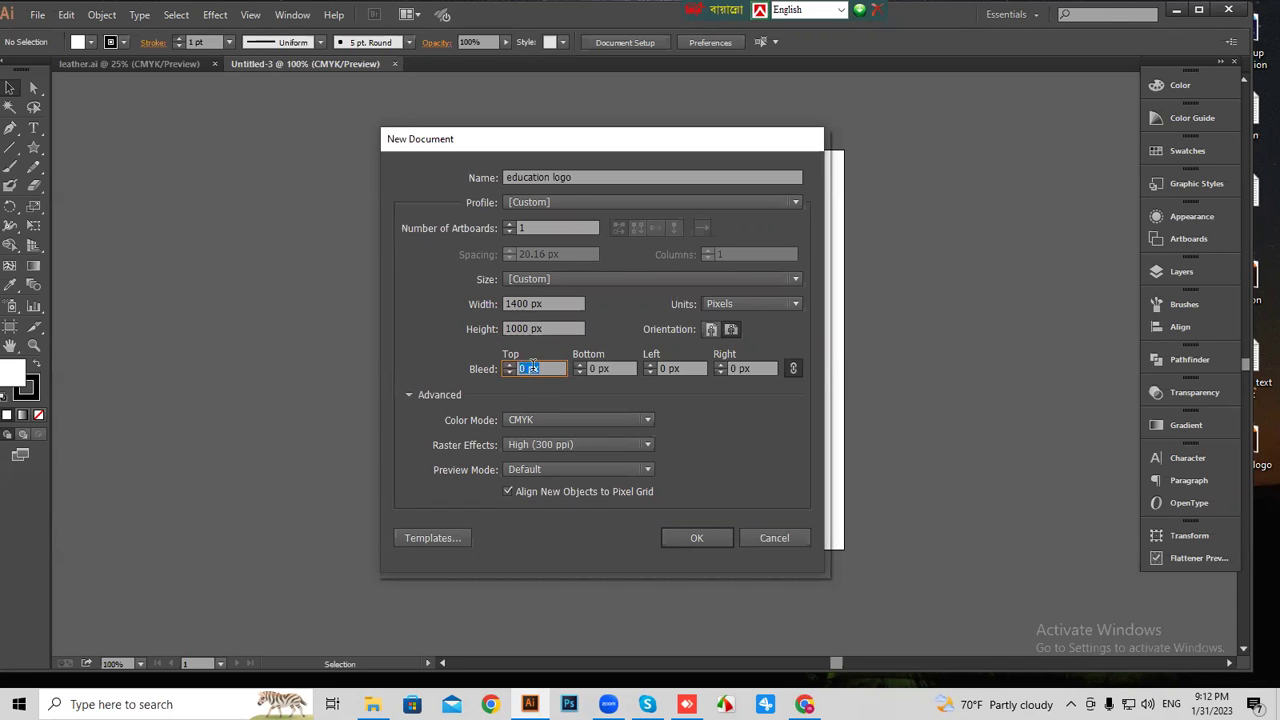
text(3mm)
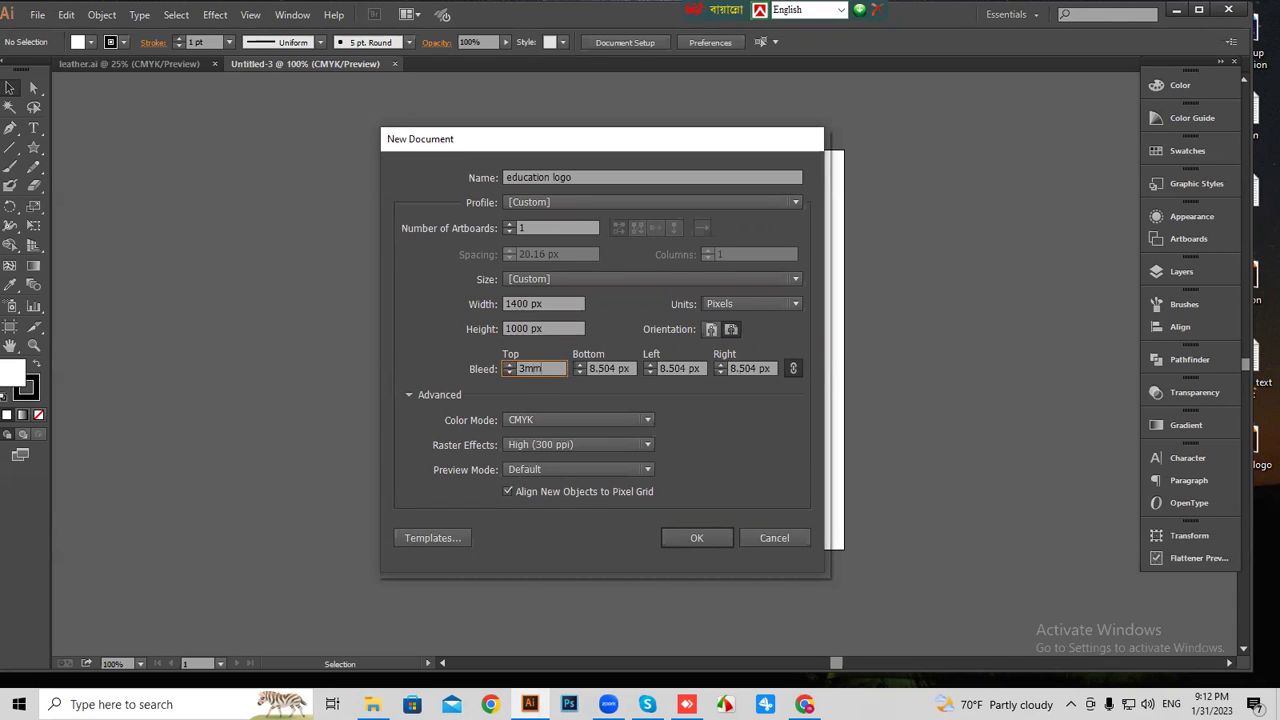
click(598, 369)
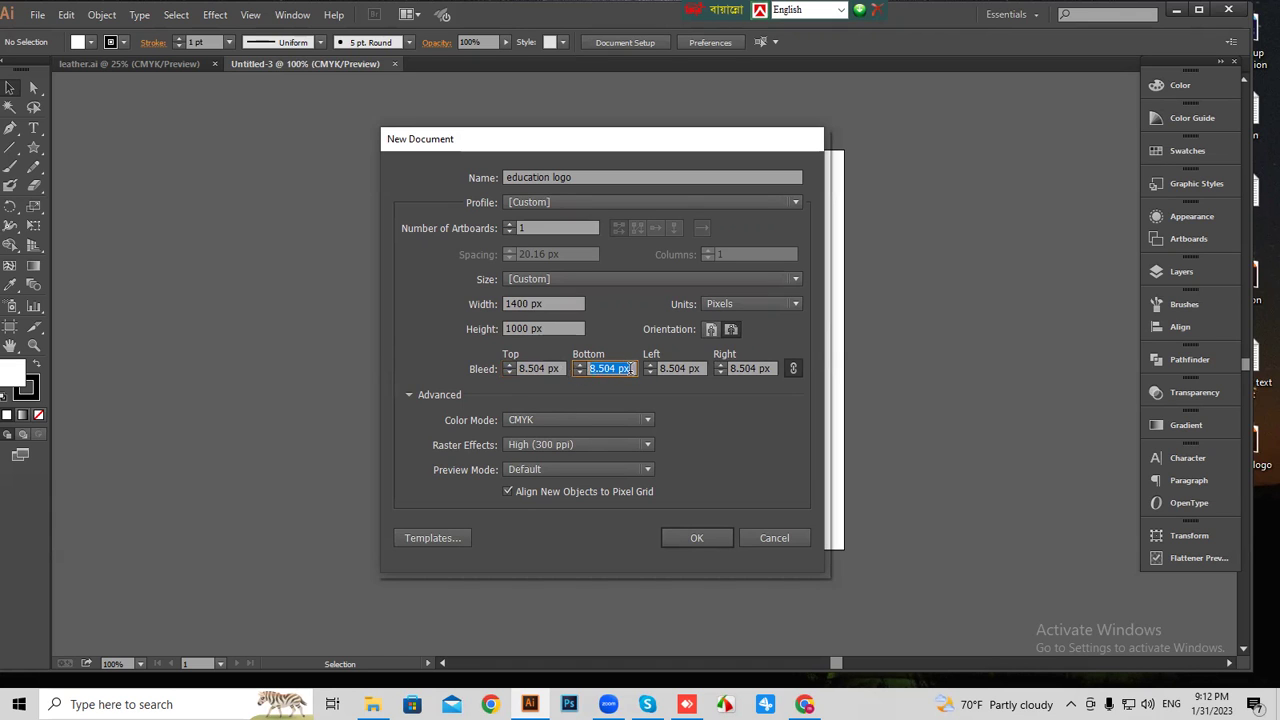
click(513, 369)
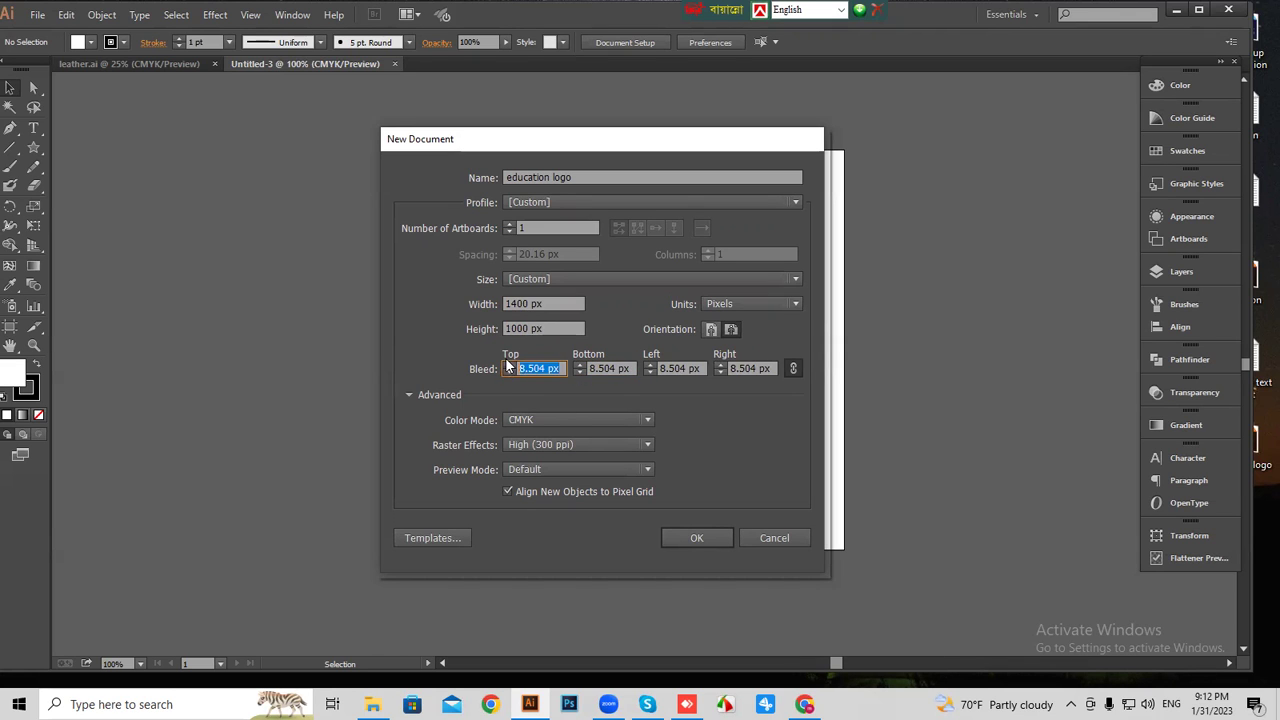
text(3mm)
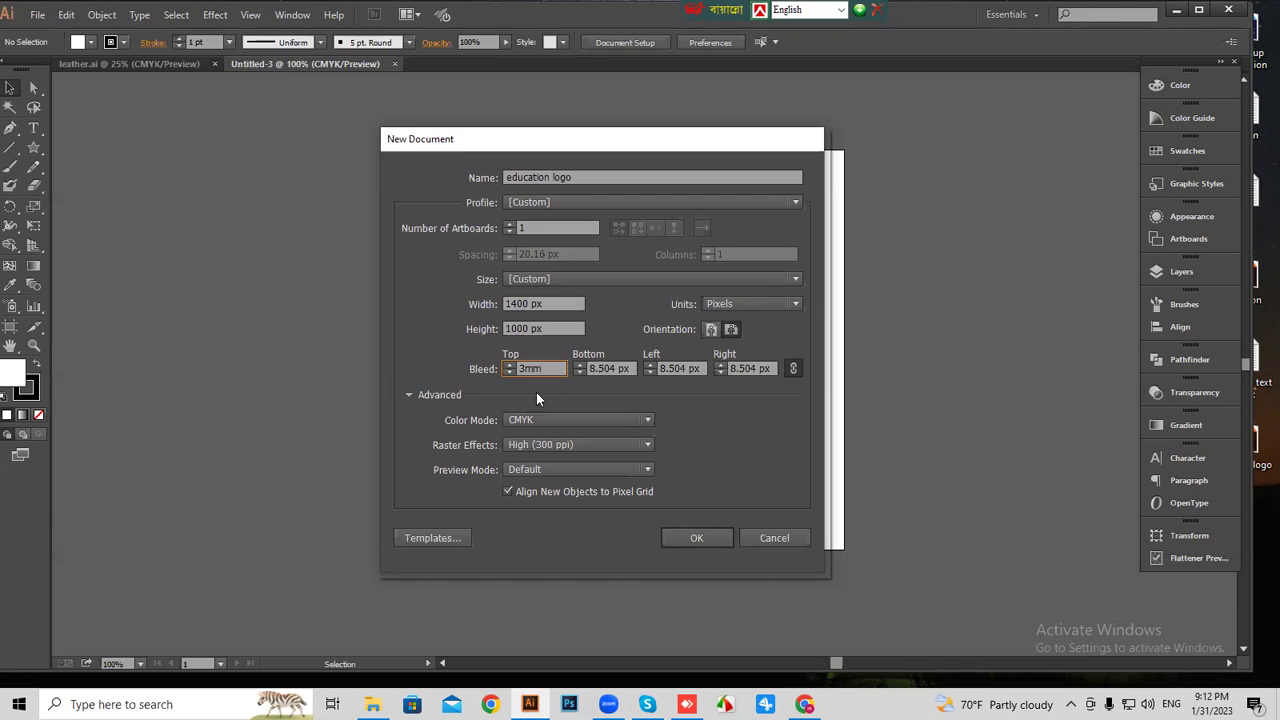
Set colour mode to RGB and raster effects to High (300 ppi).
click(624, 418)
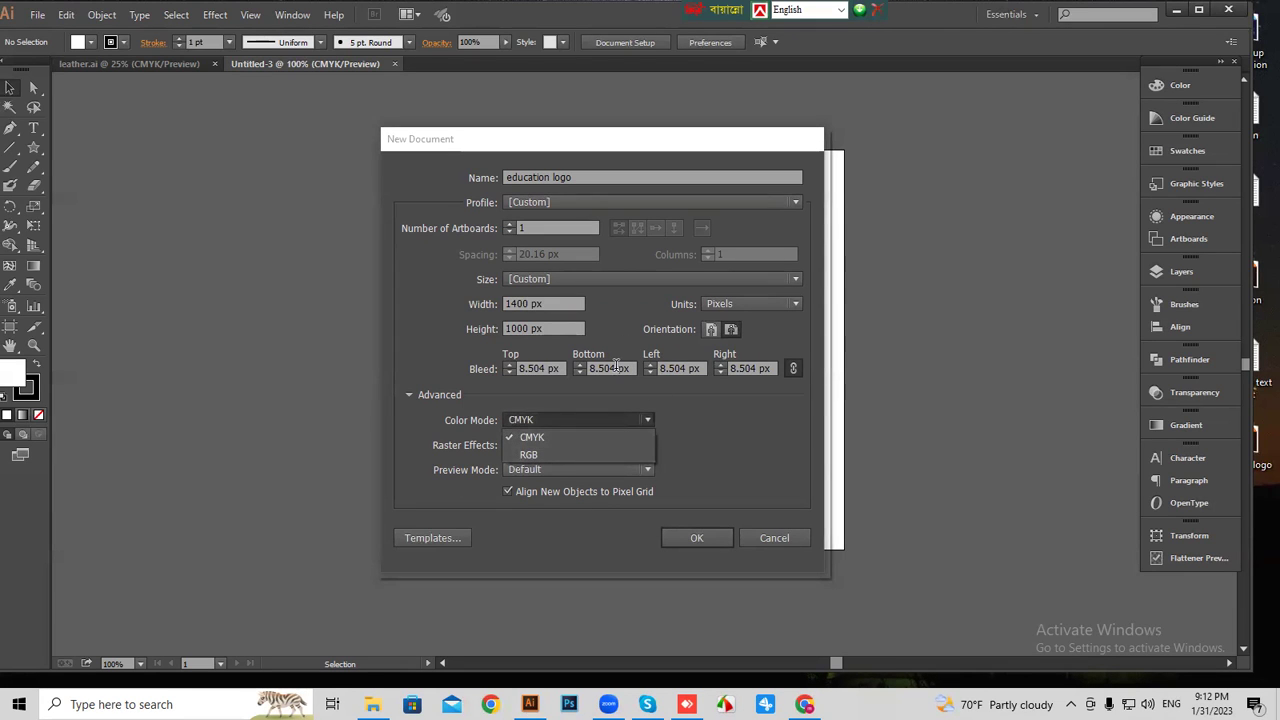
click(523, 455)
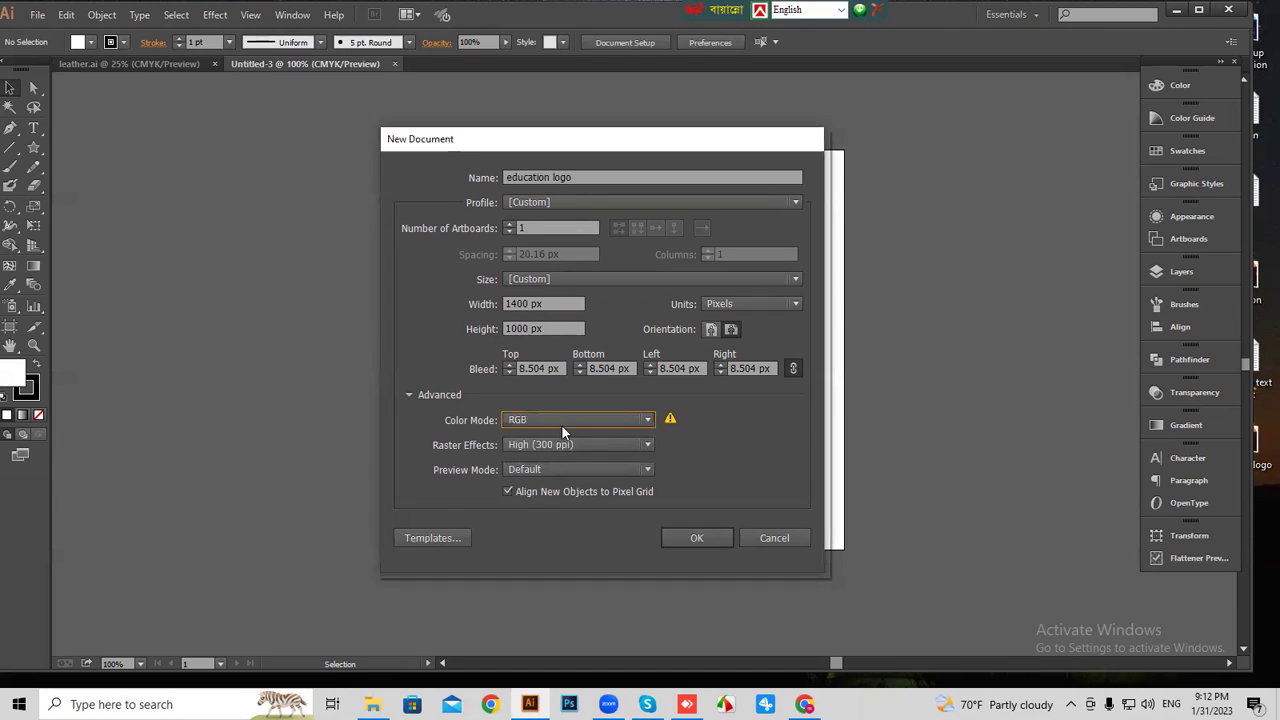
click(561, 421)
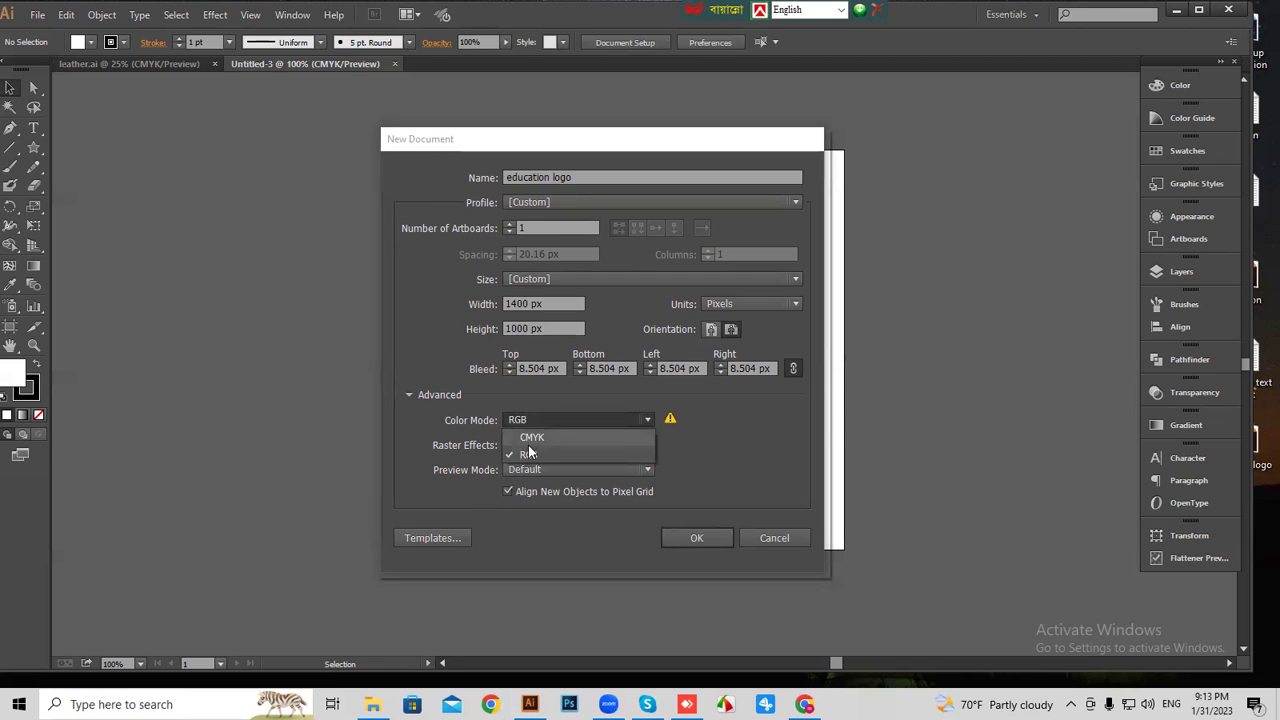
click(523, 454)
click(618, 443)
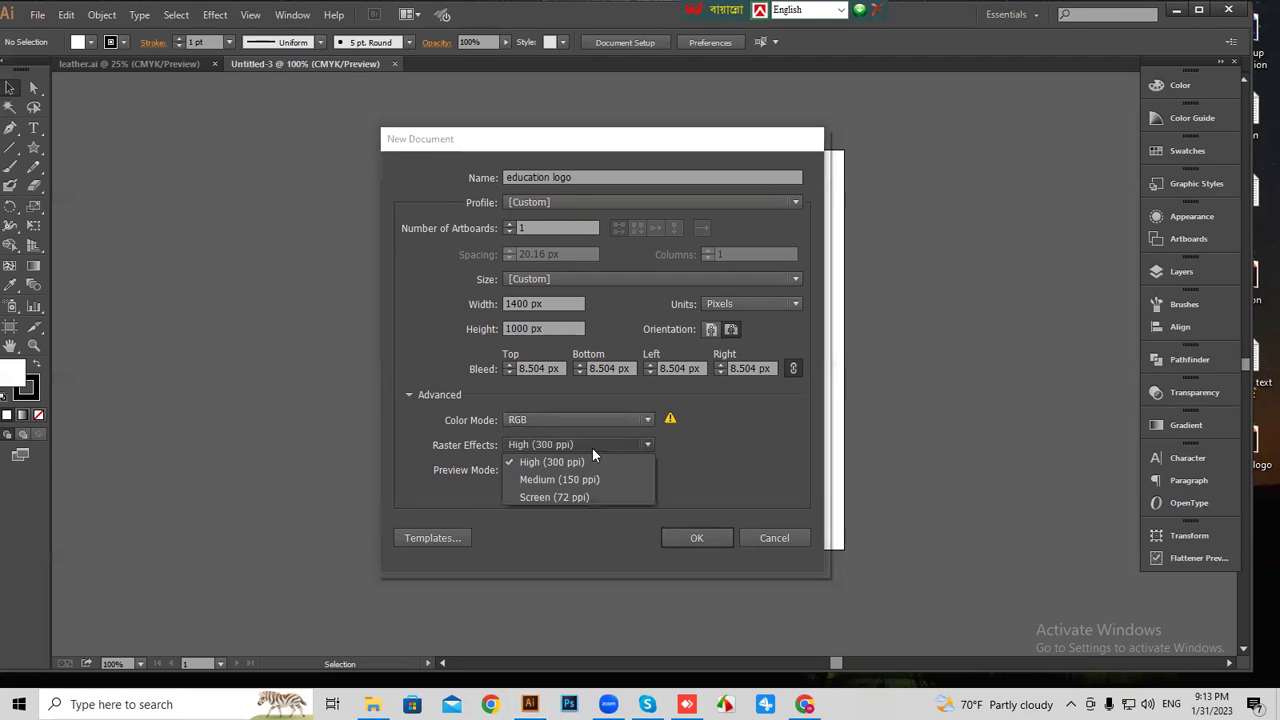
click(548, 459)
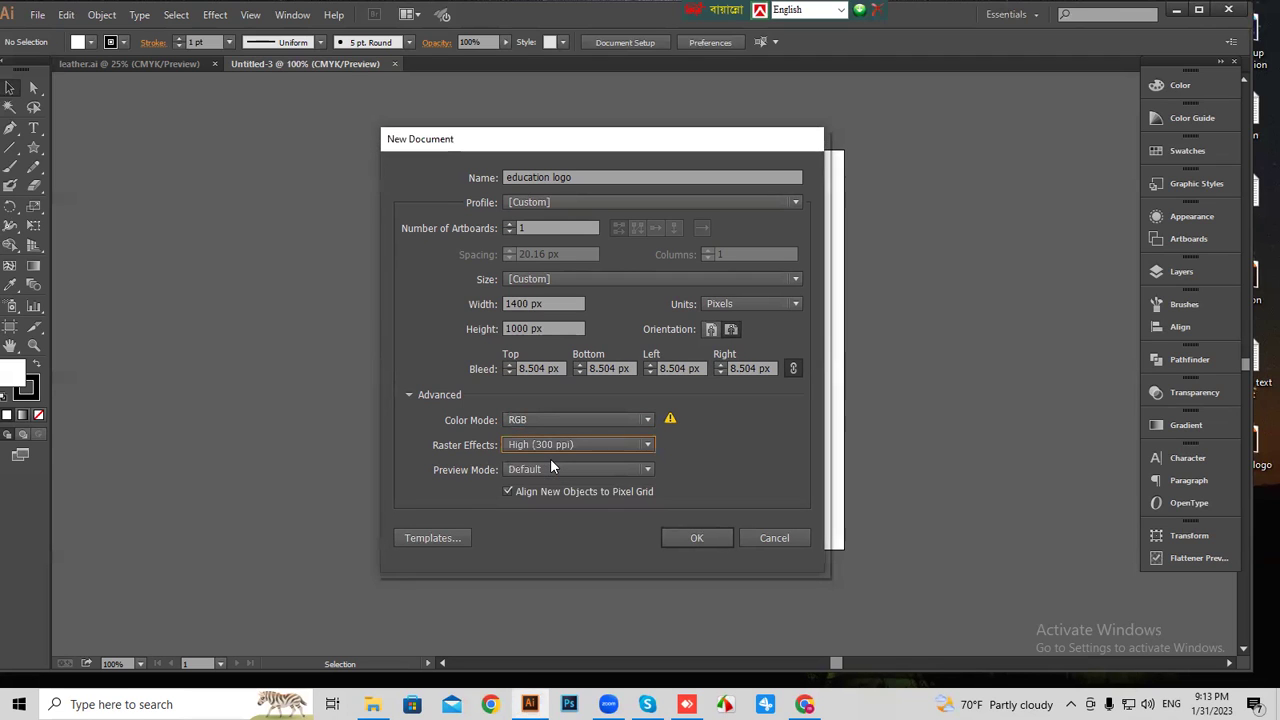
Create the education logo document and compare it with the Untitled-3 document.
click(701, 537)
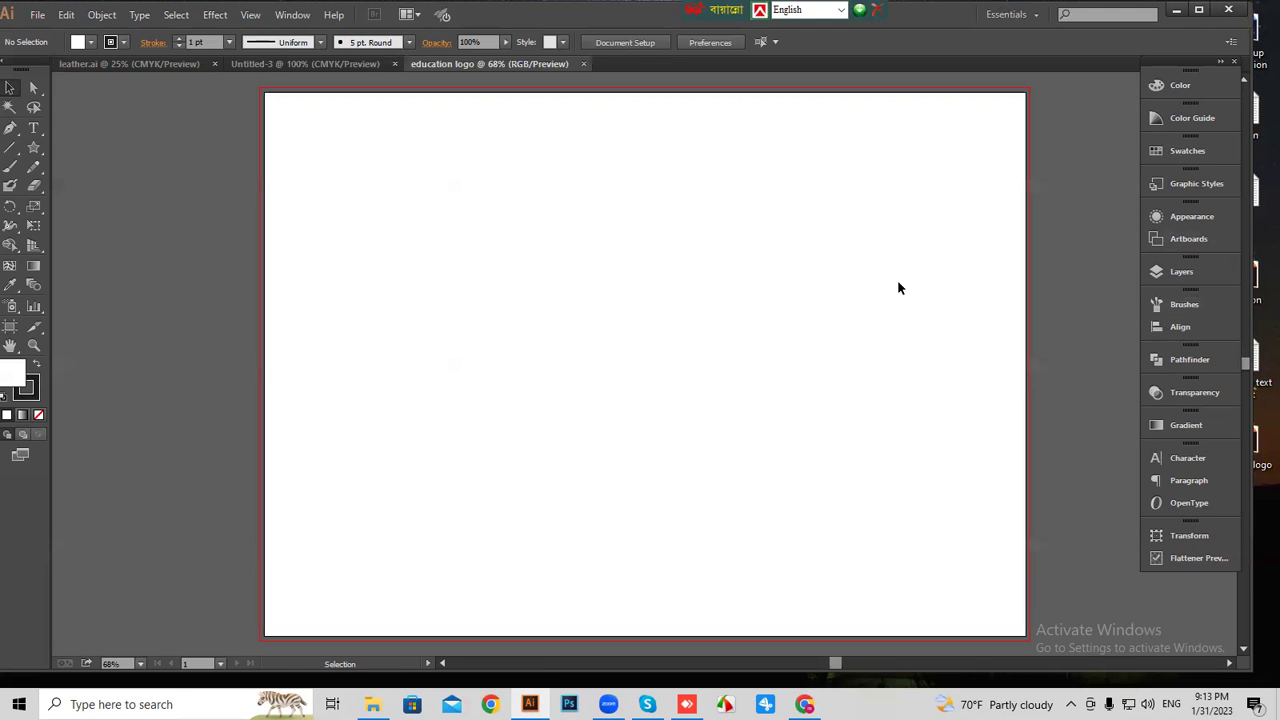
key(ctrl+plus)
key(ctrl+plus)
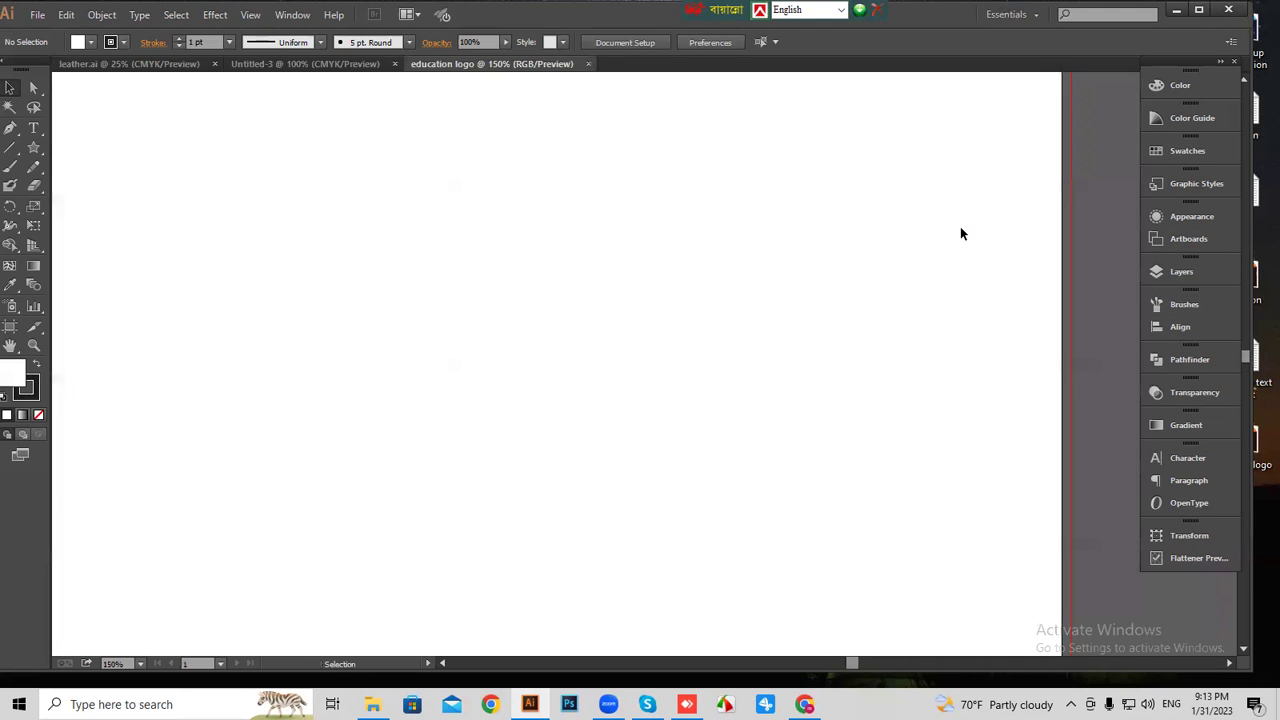
drag(901, 258, 748, 248)
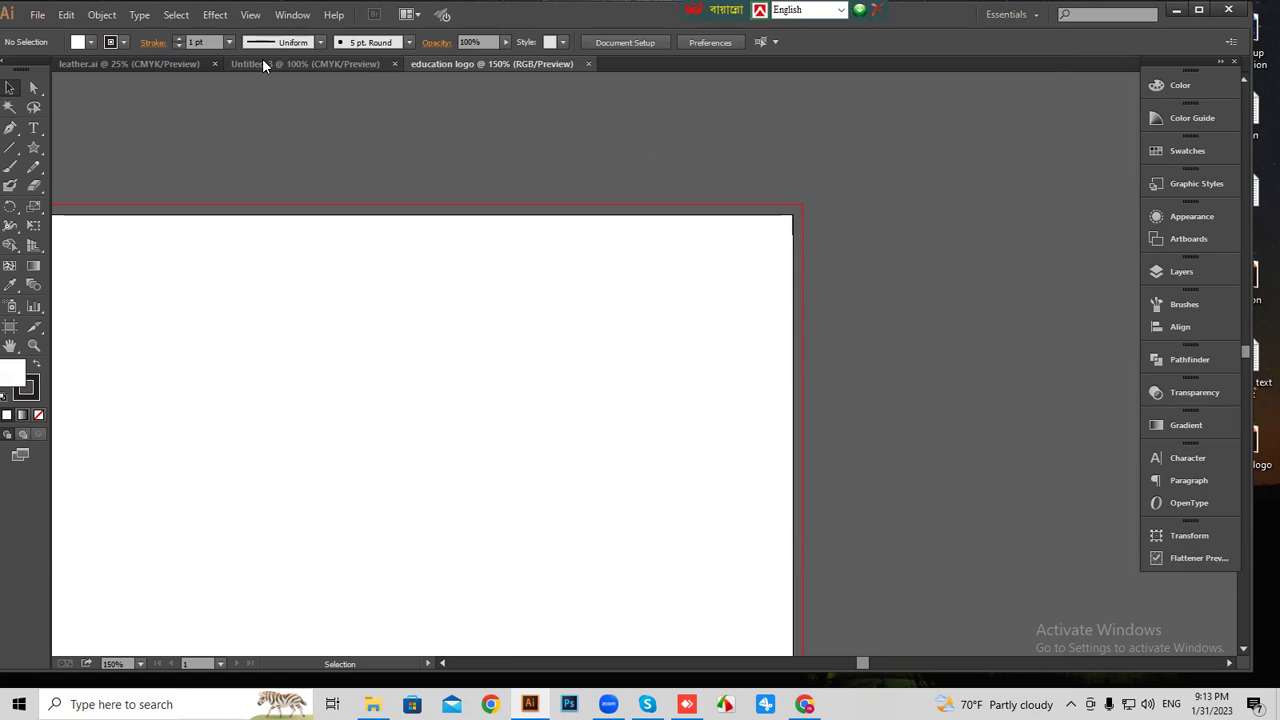
click(347, 63)
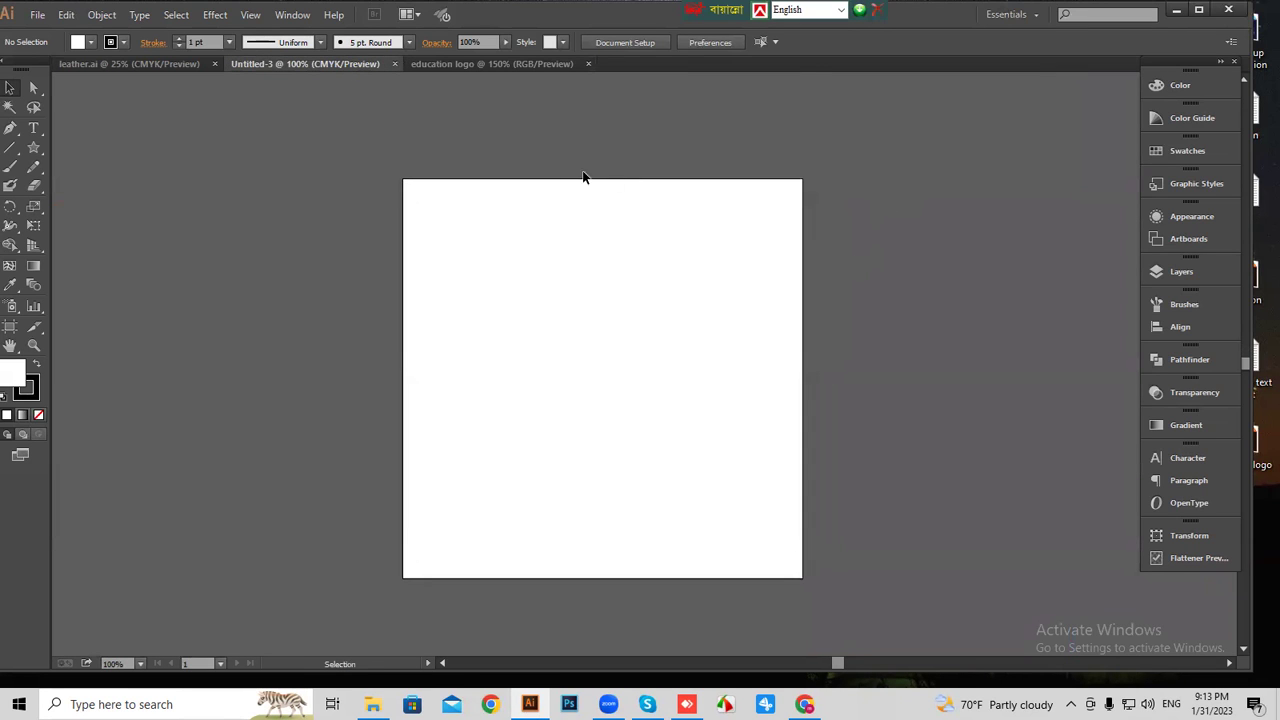
drag(421, 163, 806, 534)
click(496, 63)
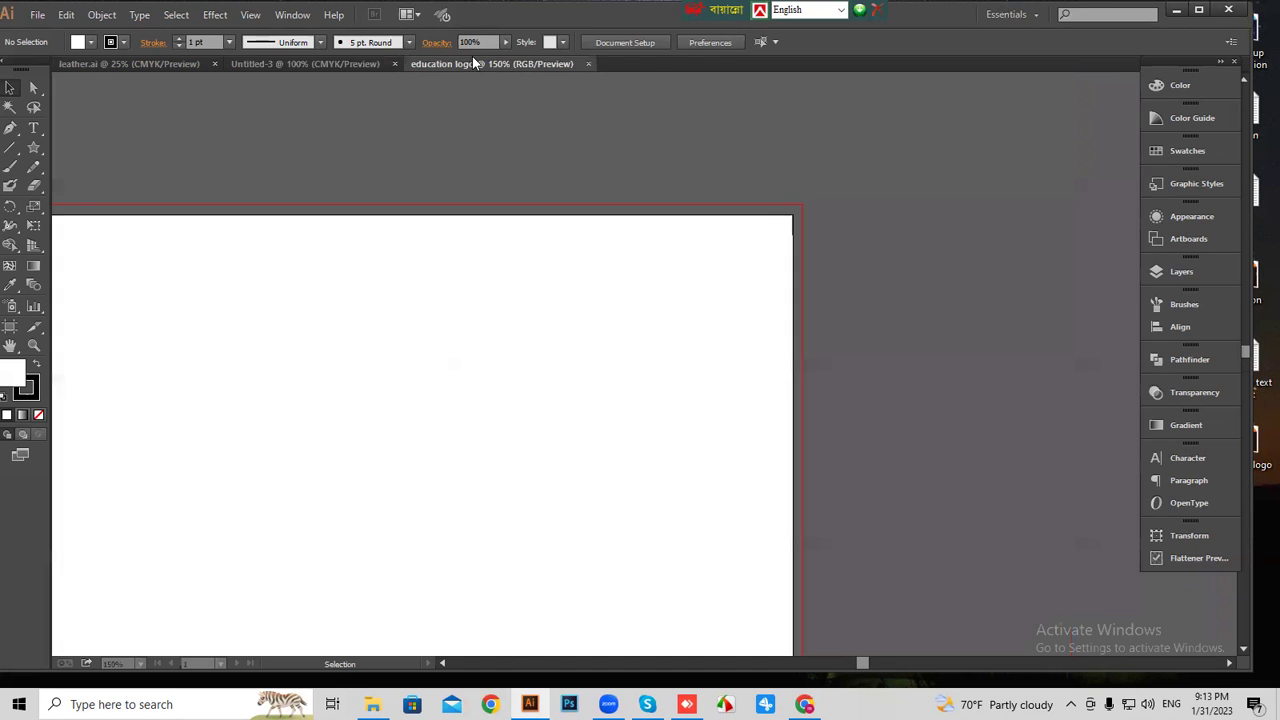
Zoom the education logo artboard to 50%, centre it, and launch Chrome.
key(ctrl+1)
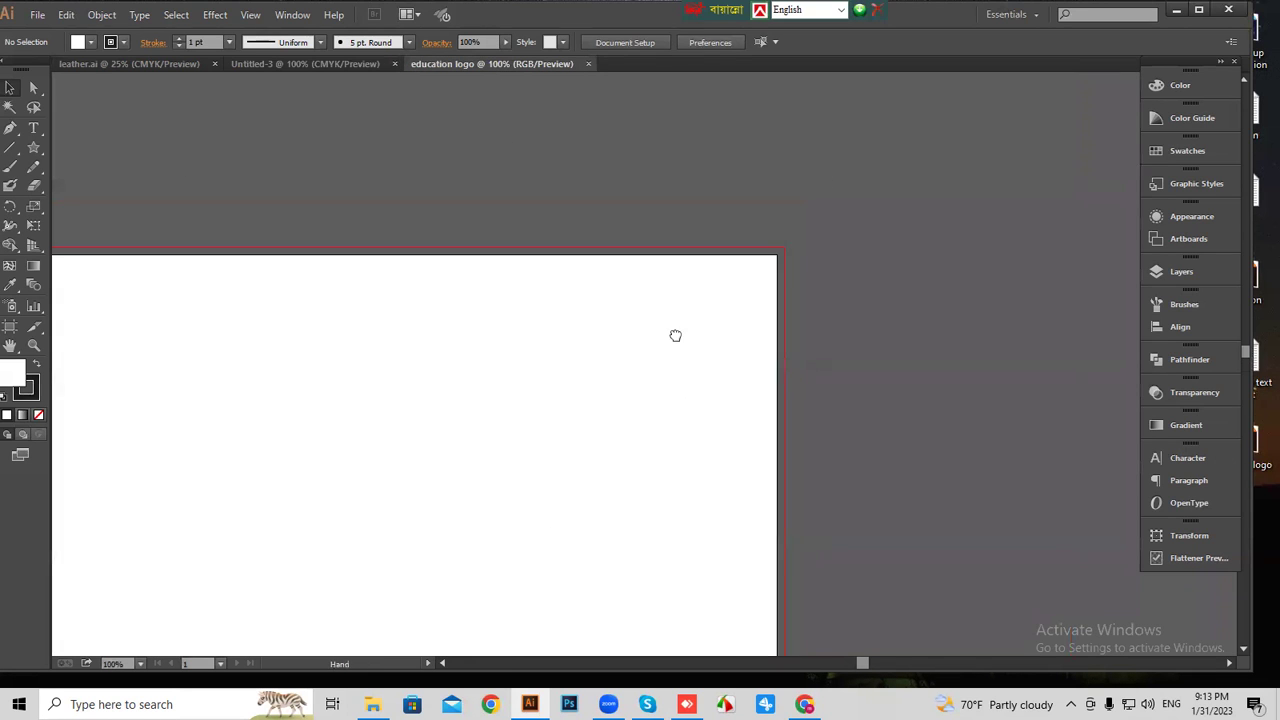
key(ctrl+minus)
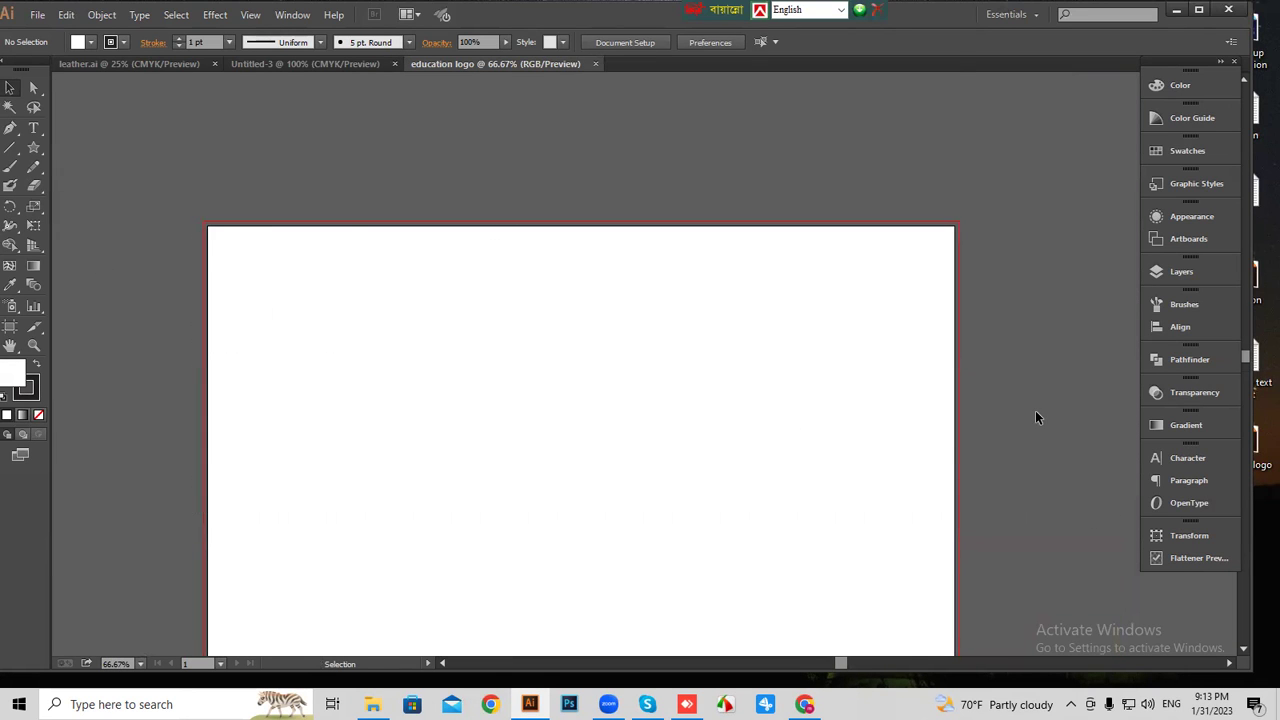
key(ctrl+minus)
drag(717, 469, 693, 383)
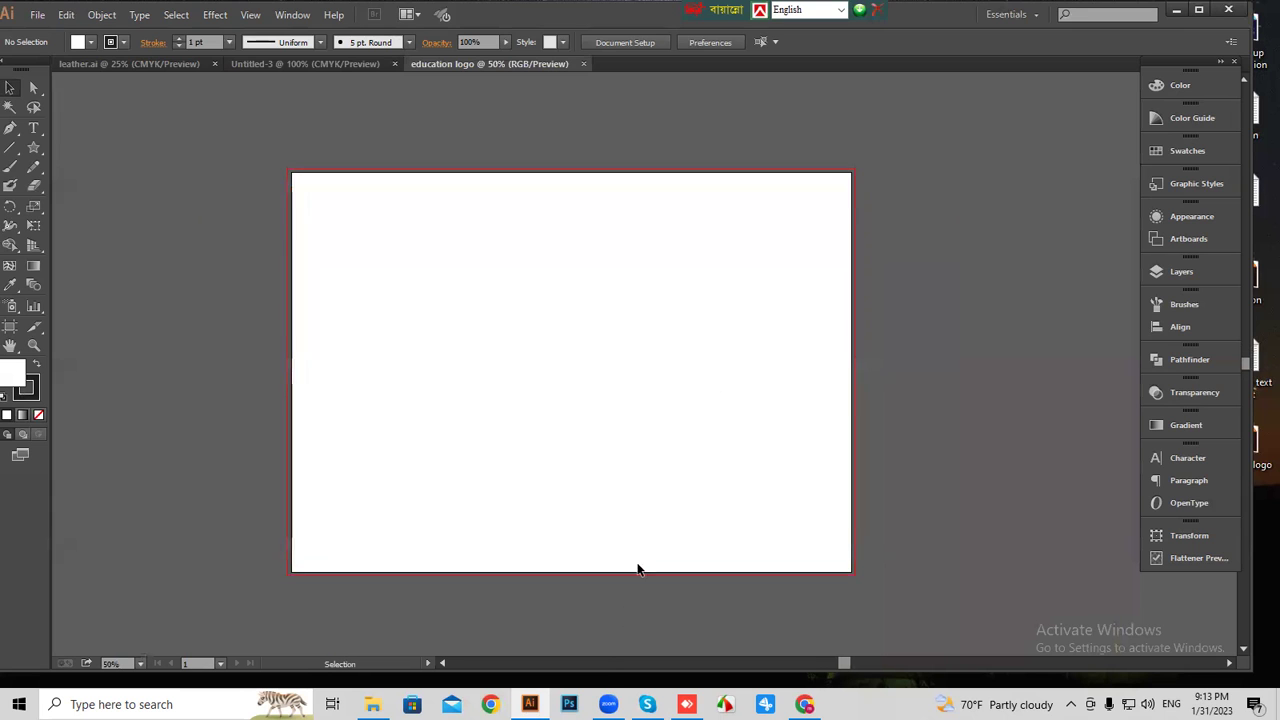
click(490, 704)
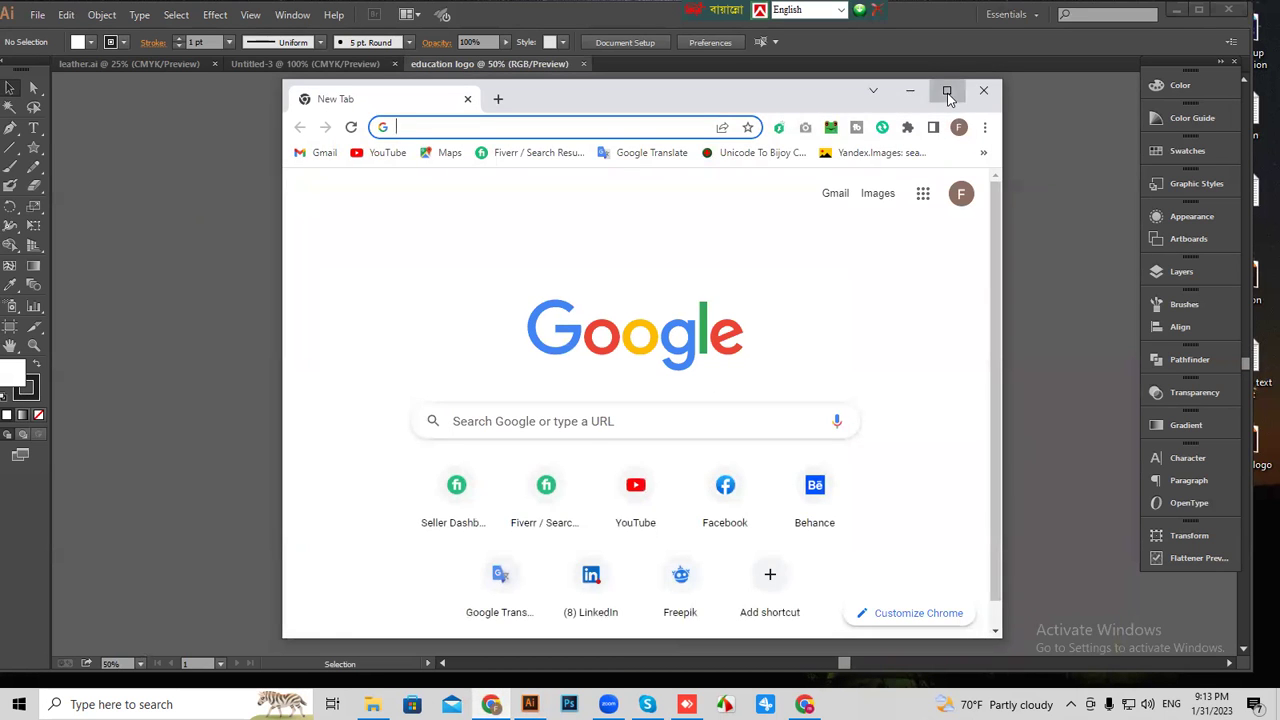
Maximise Chrome and search Google for 'education logo'.
click(947, 93)
click(150, 43)
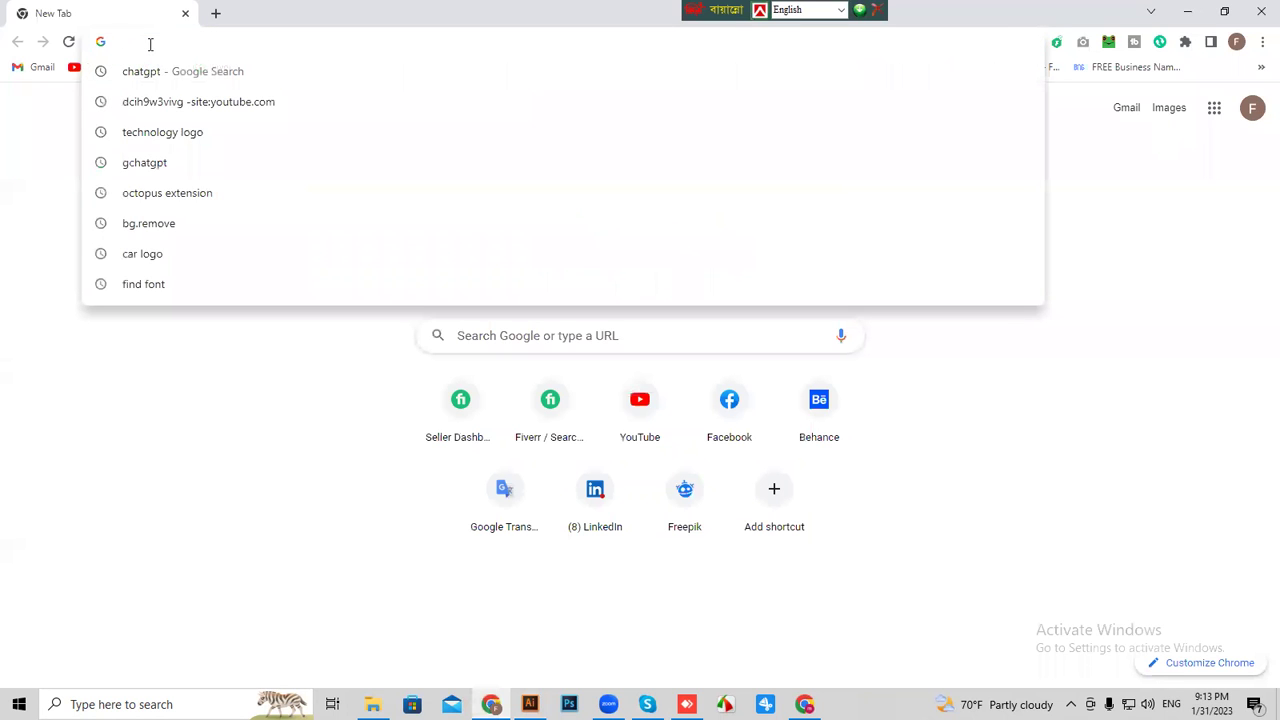
text(educa)
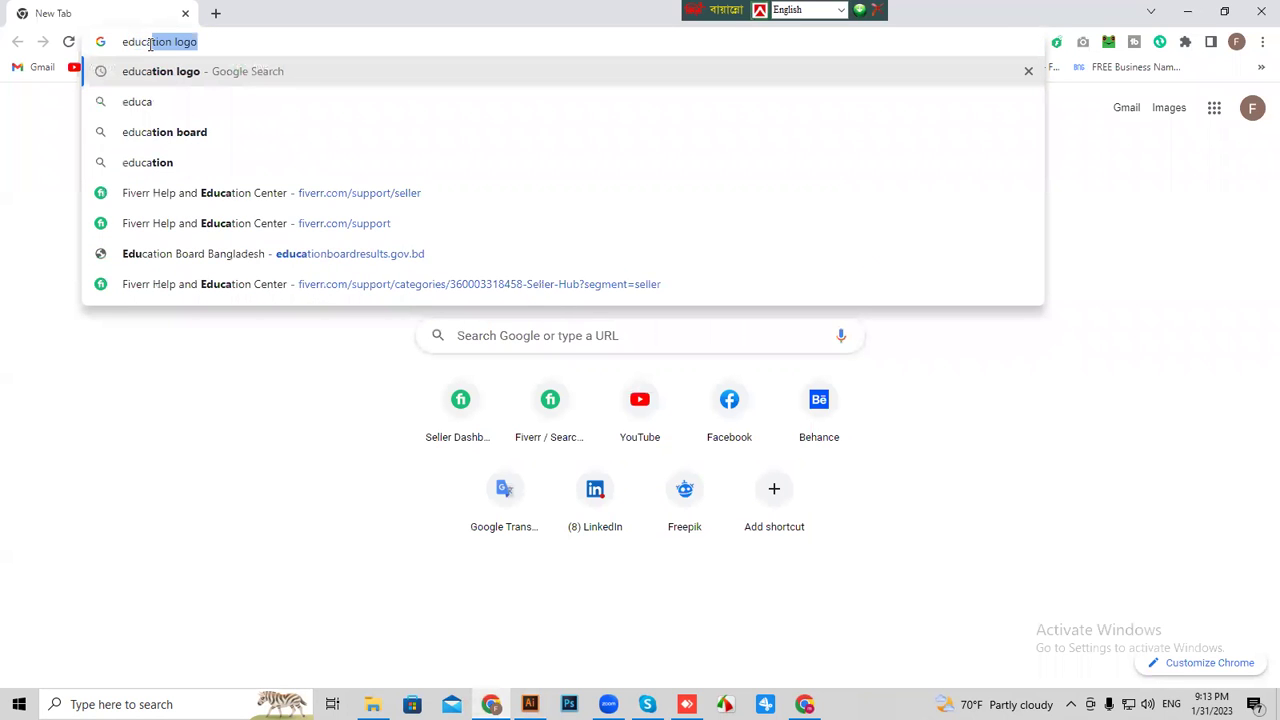
text(tion lo)
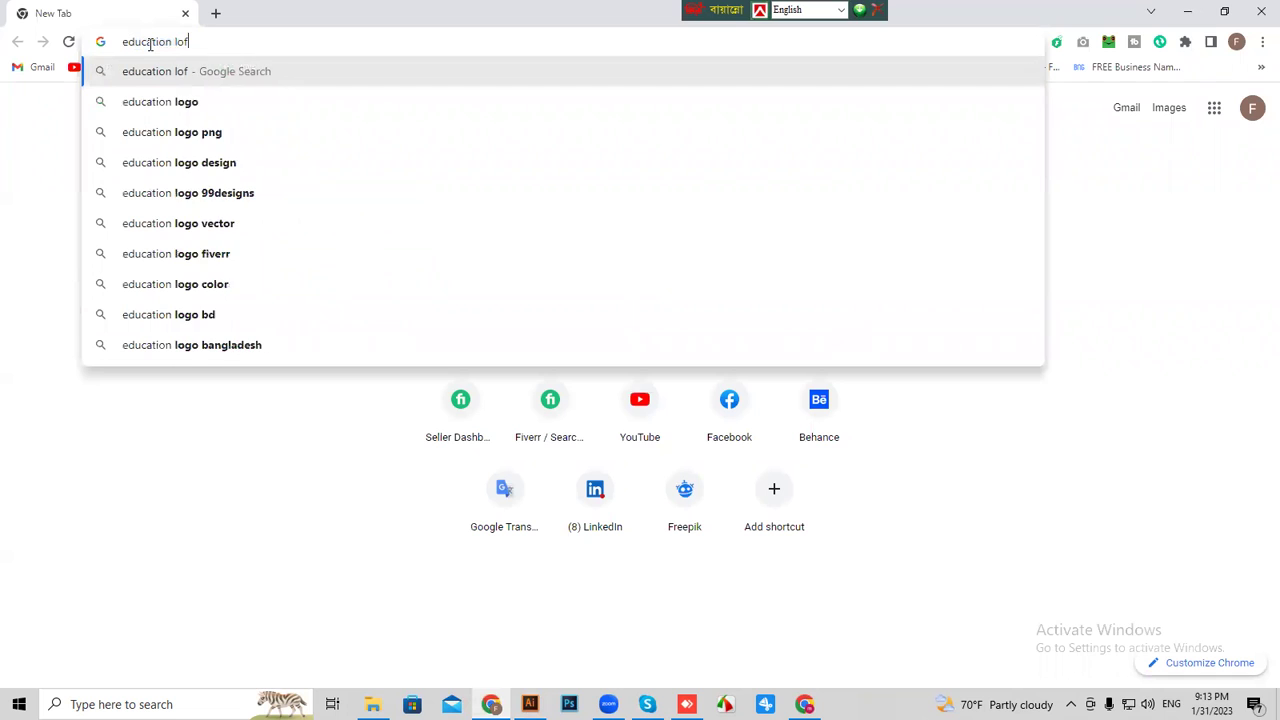
text(go)
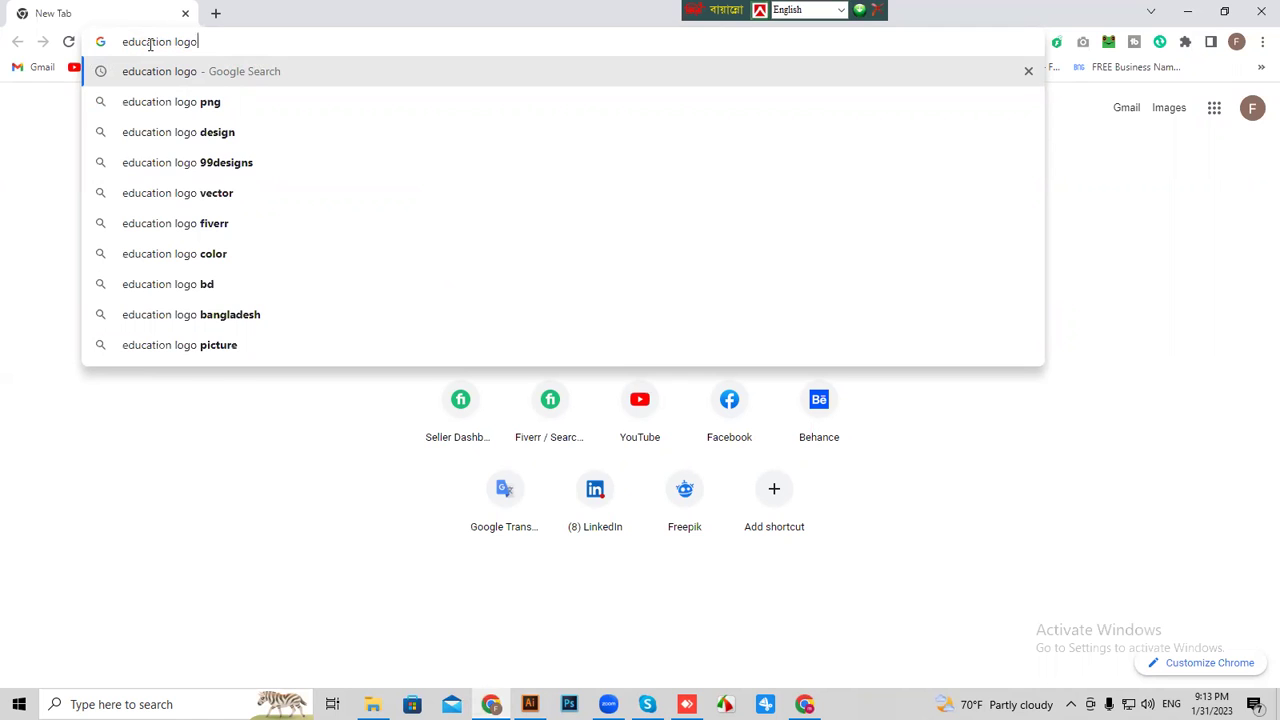
key(Return)
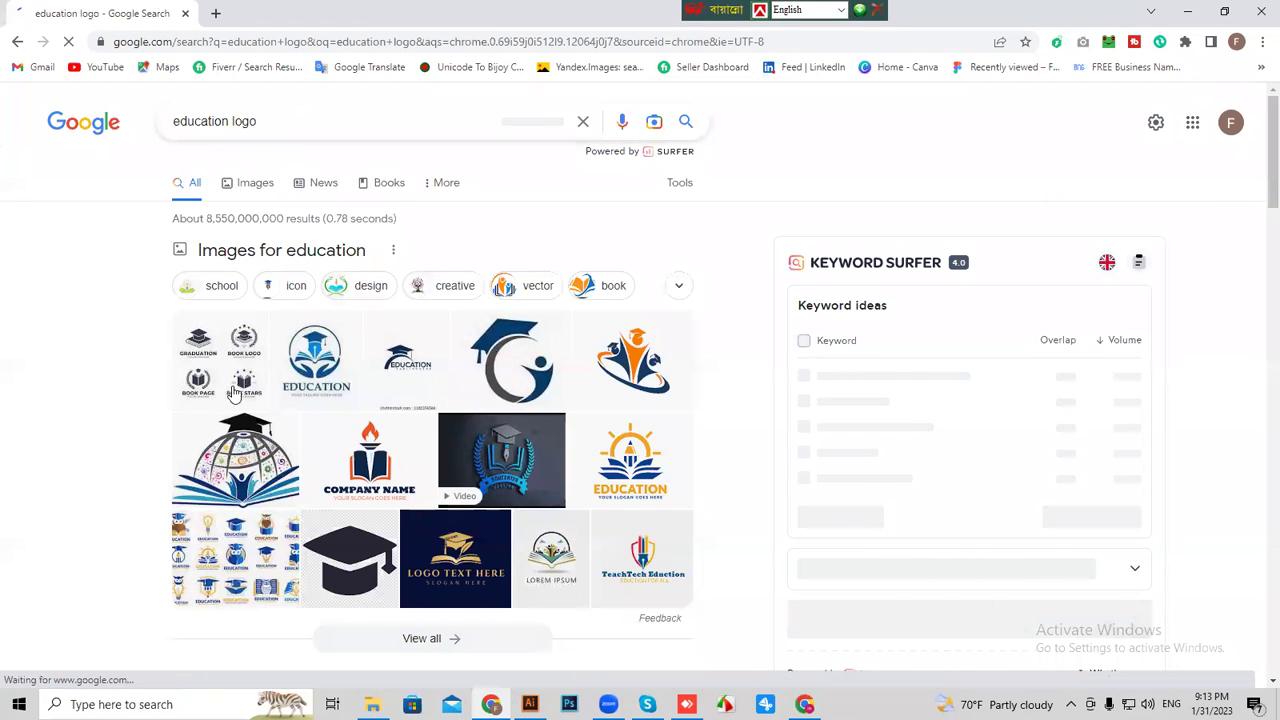
Preview the Vecteezy education logo in image results and copy the image.
scroll(300, 390, down, 2)
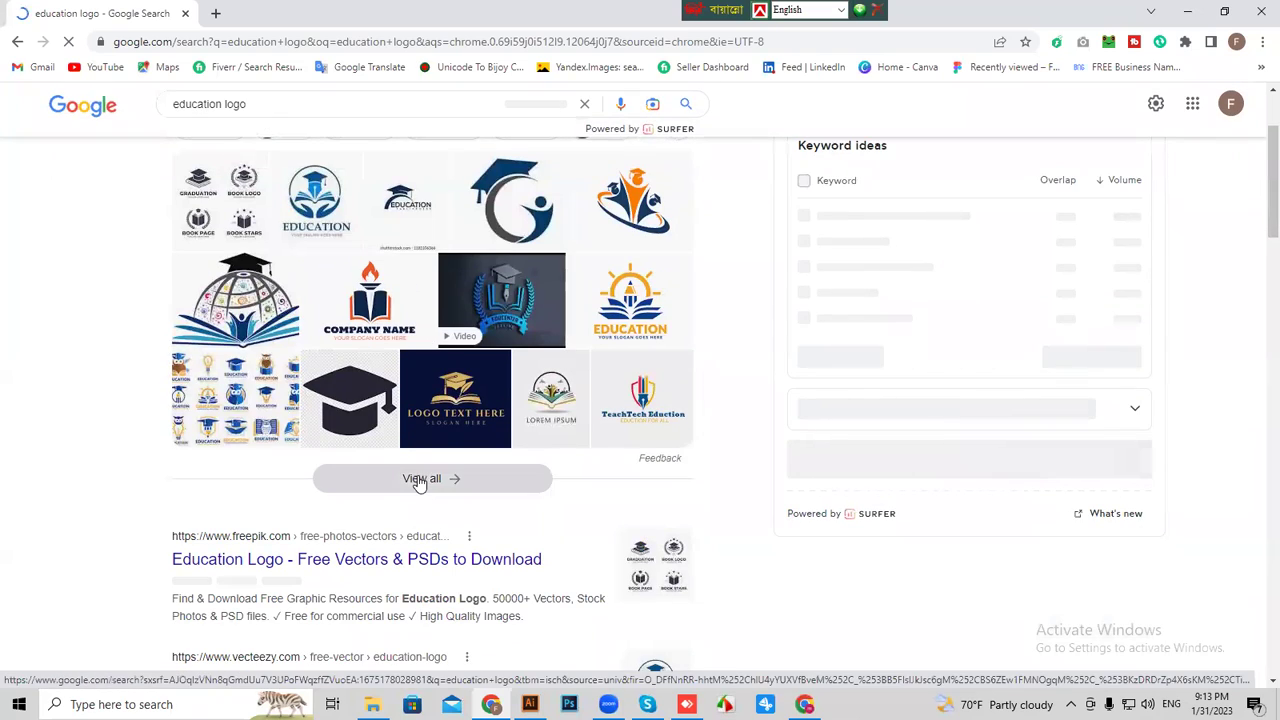
click(420, 480)
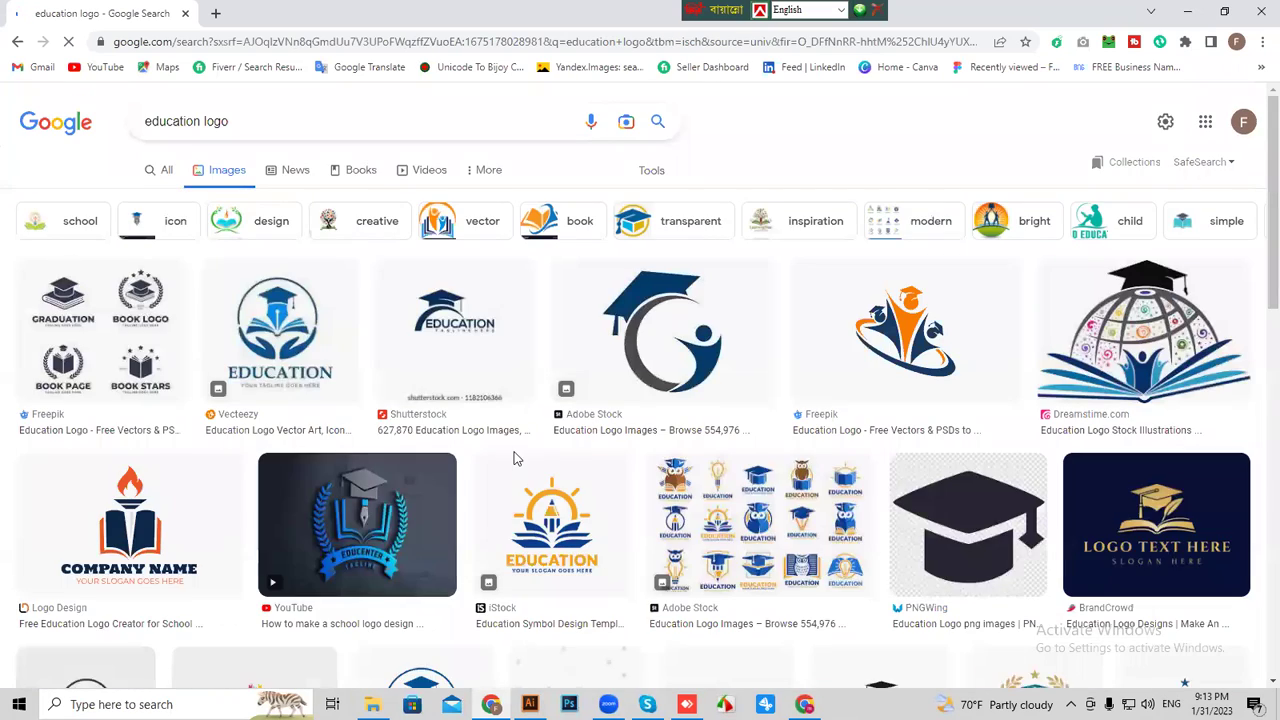
scroll(514, 460, down, 2)
scroll(515, 466, up, 2)
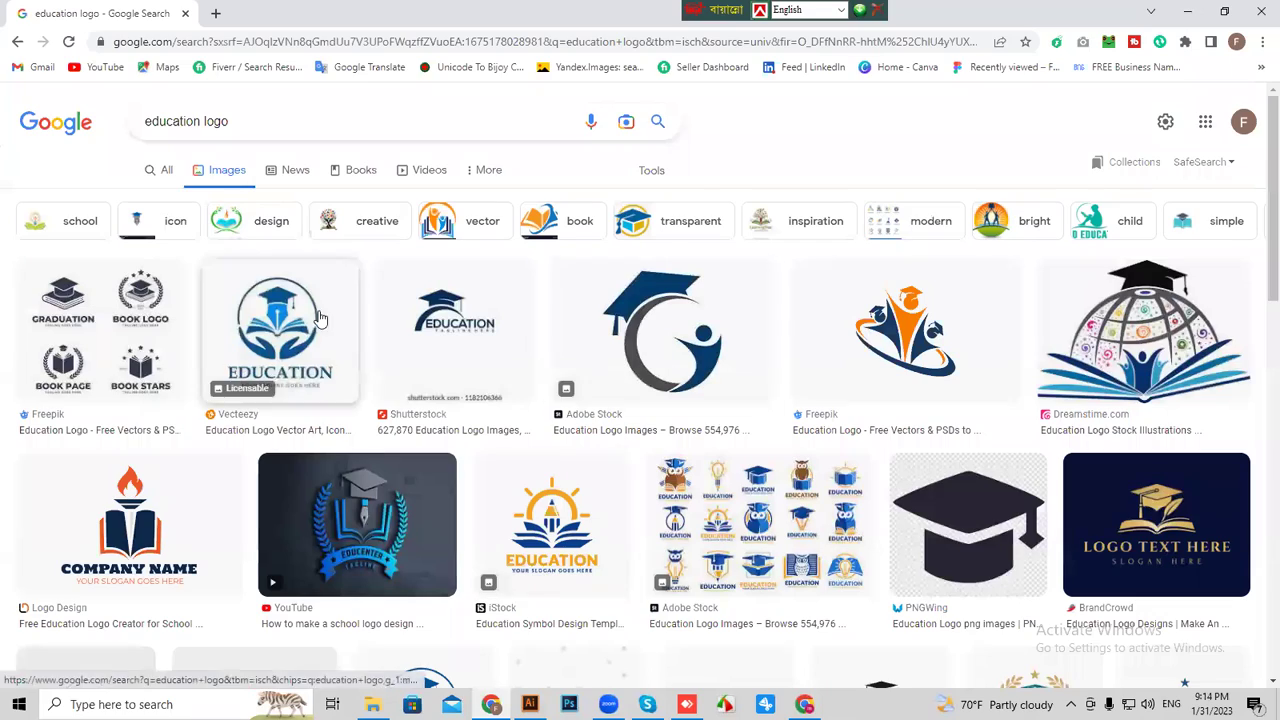
scroll(224, 440, down, 2)
scroll(337, 490, up, 1)
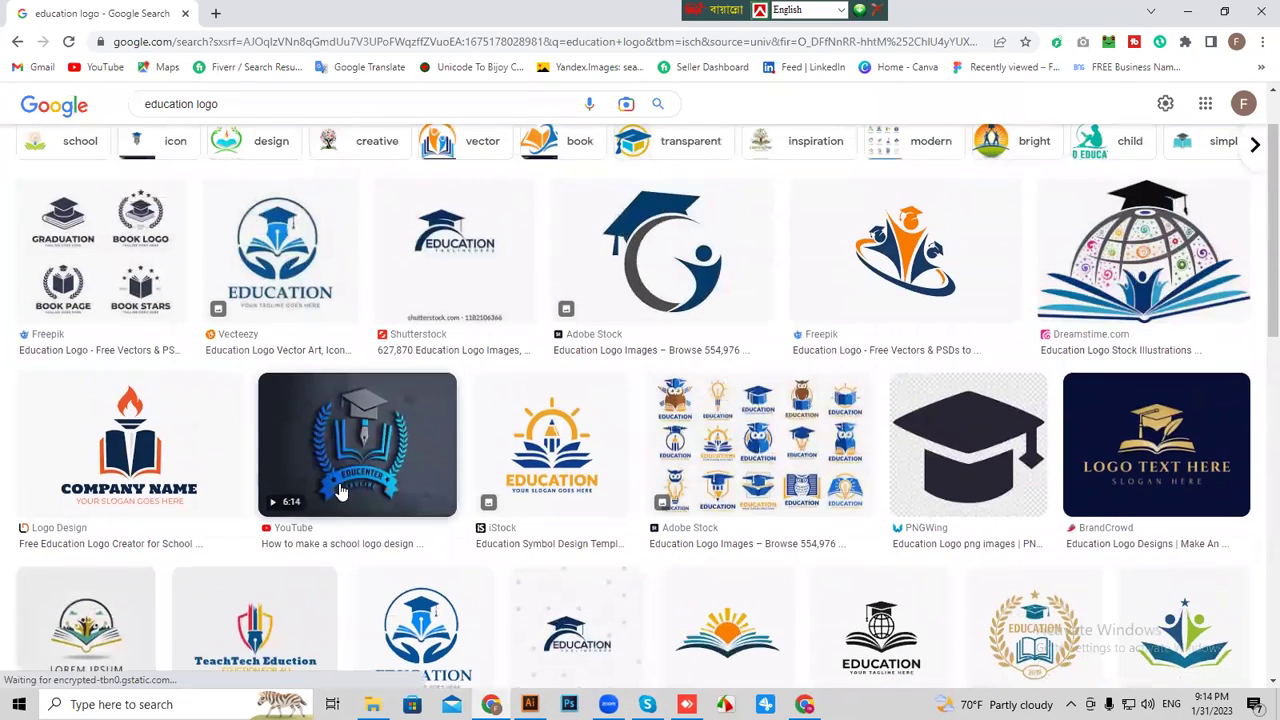
click(272, 262)
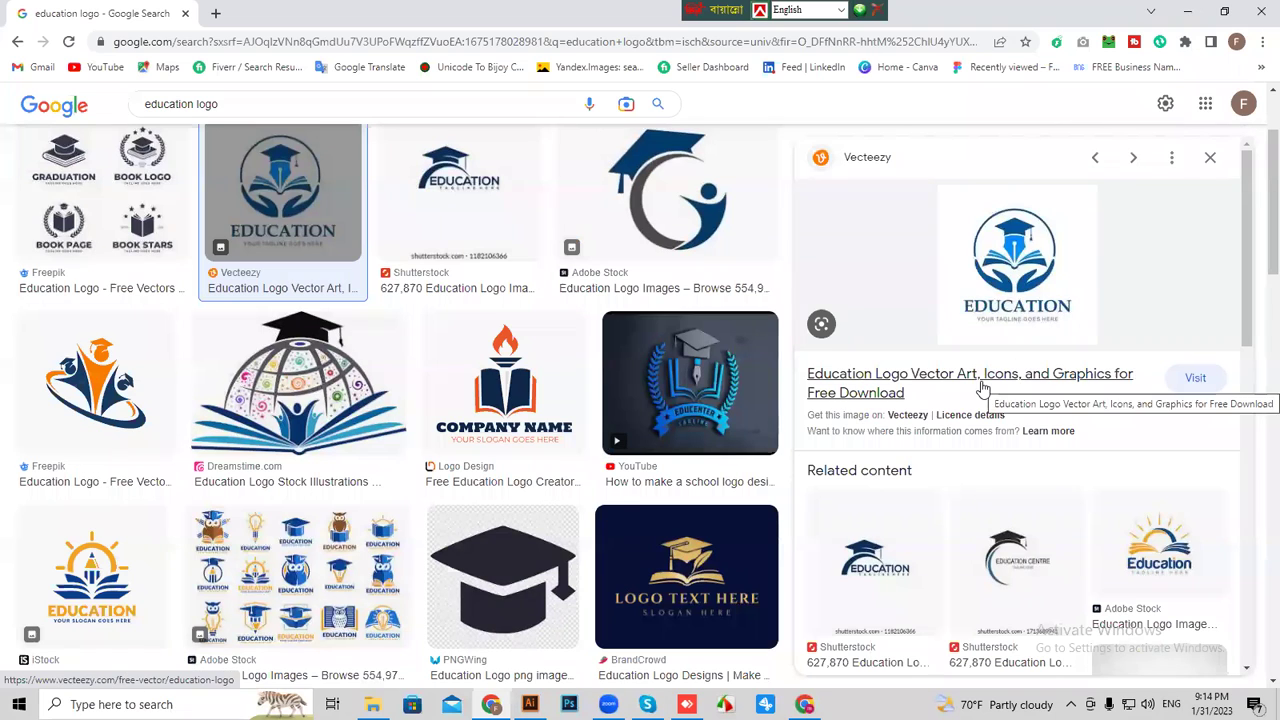
right_click(970, 250)
click(1025, 452)
Paste the copied logo onto the education logo artboard and enlarge it to about 1020 px.
key(alt+Tab)
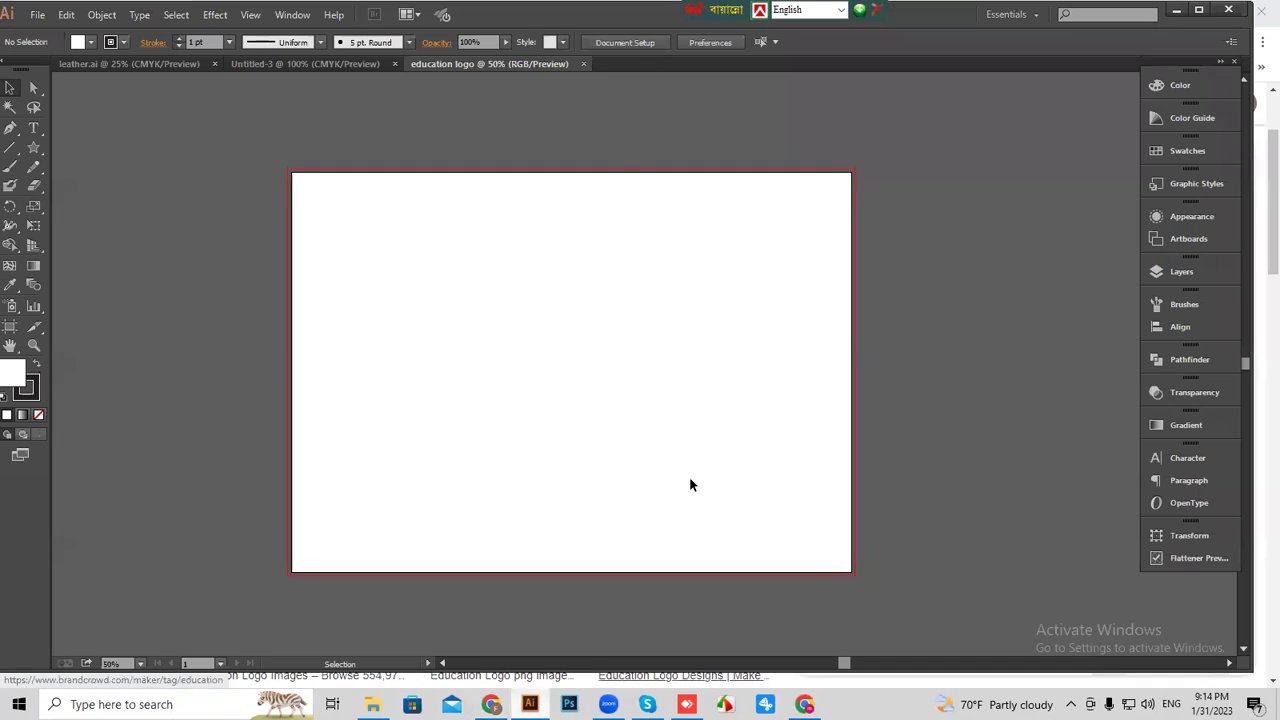
key(ctrl+v)
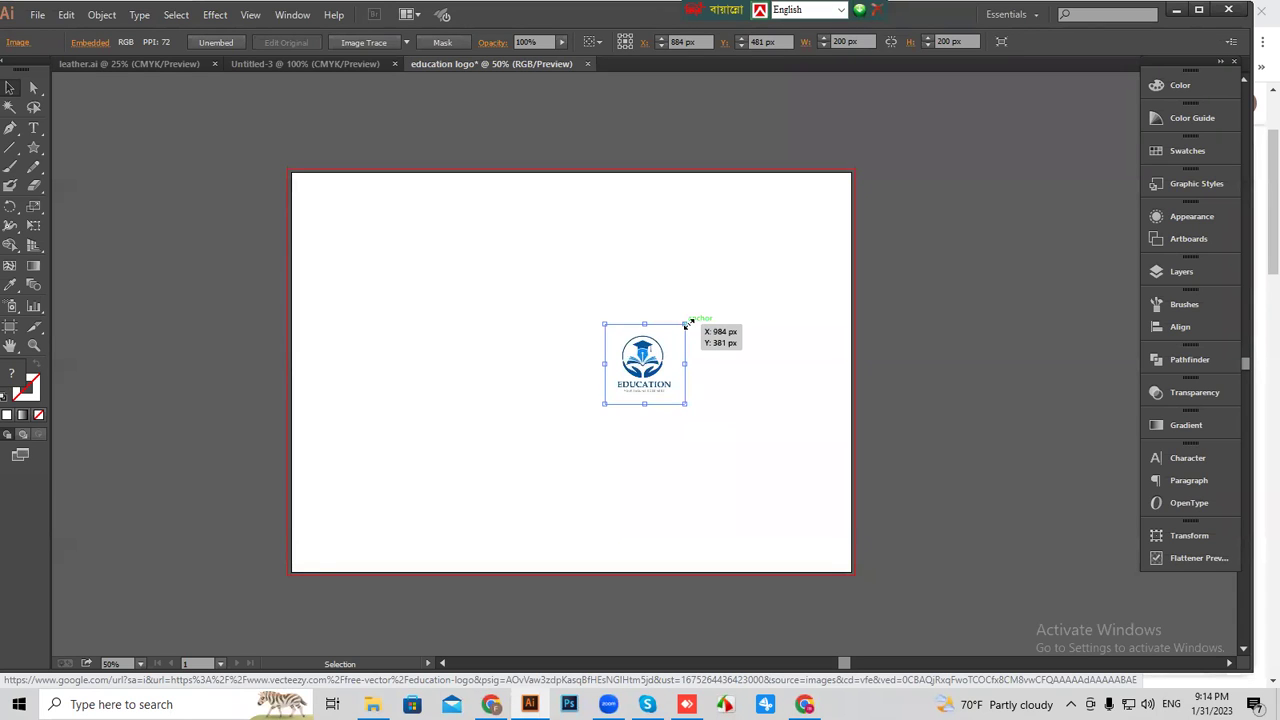
drag(686, 324, 893, 165)
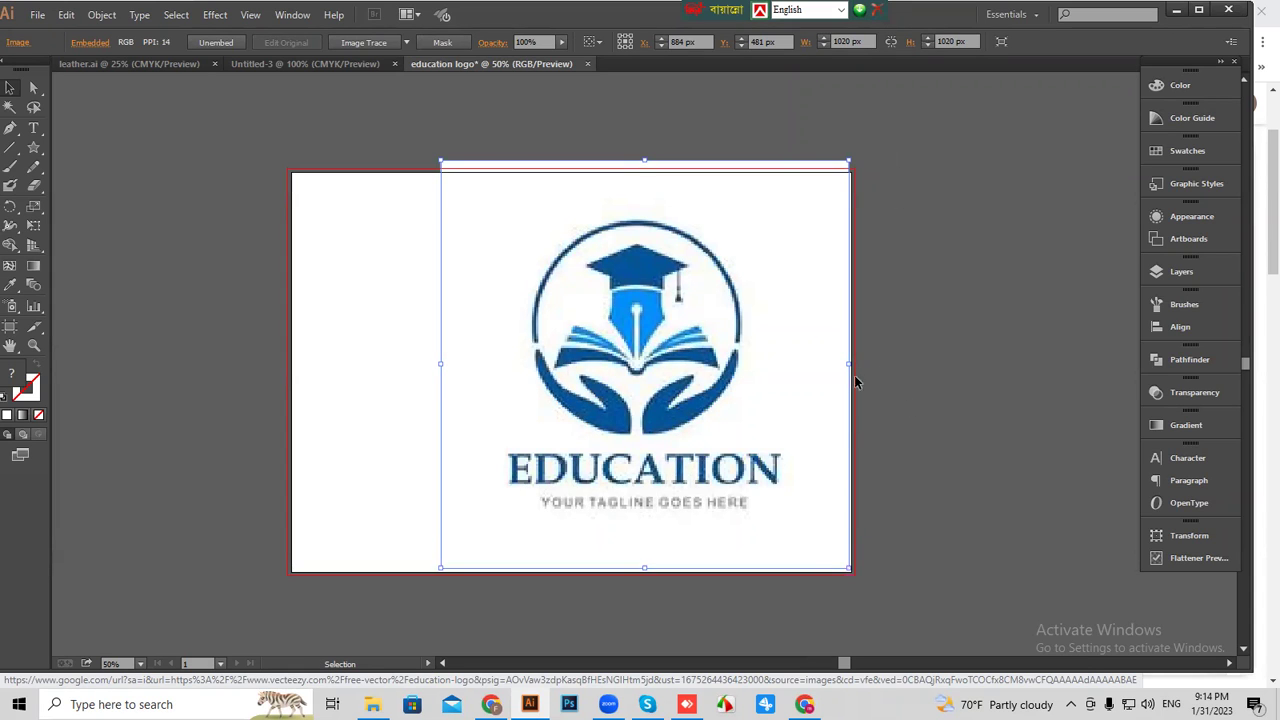
Undo an accidental horizontal stretch, then resize the logo proportionally and shift it left.
drag(849, 365, 1128, 365)
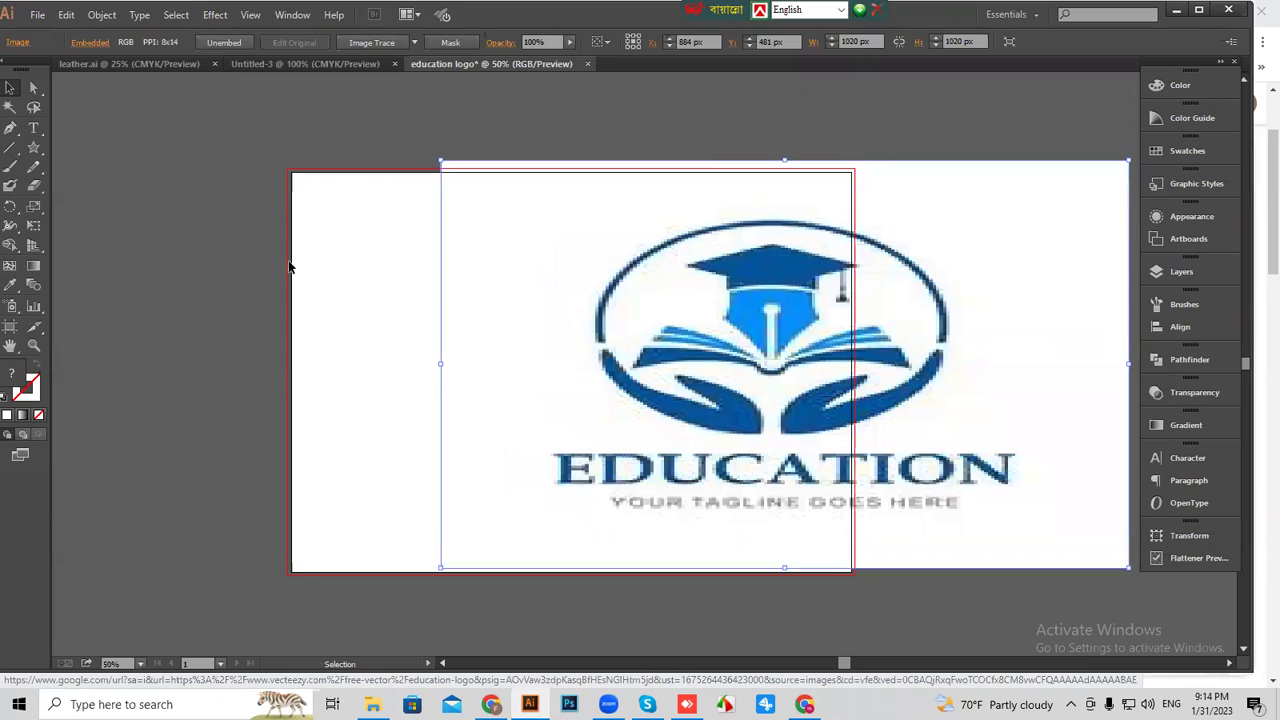
key(ctrl+z)
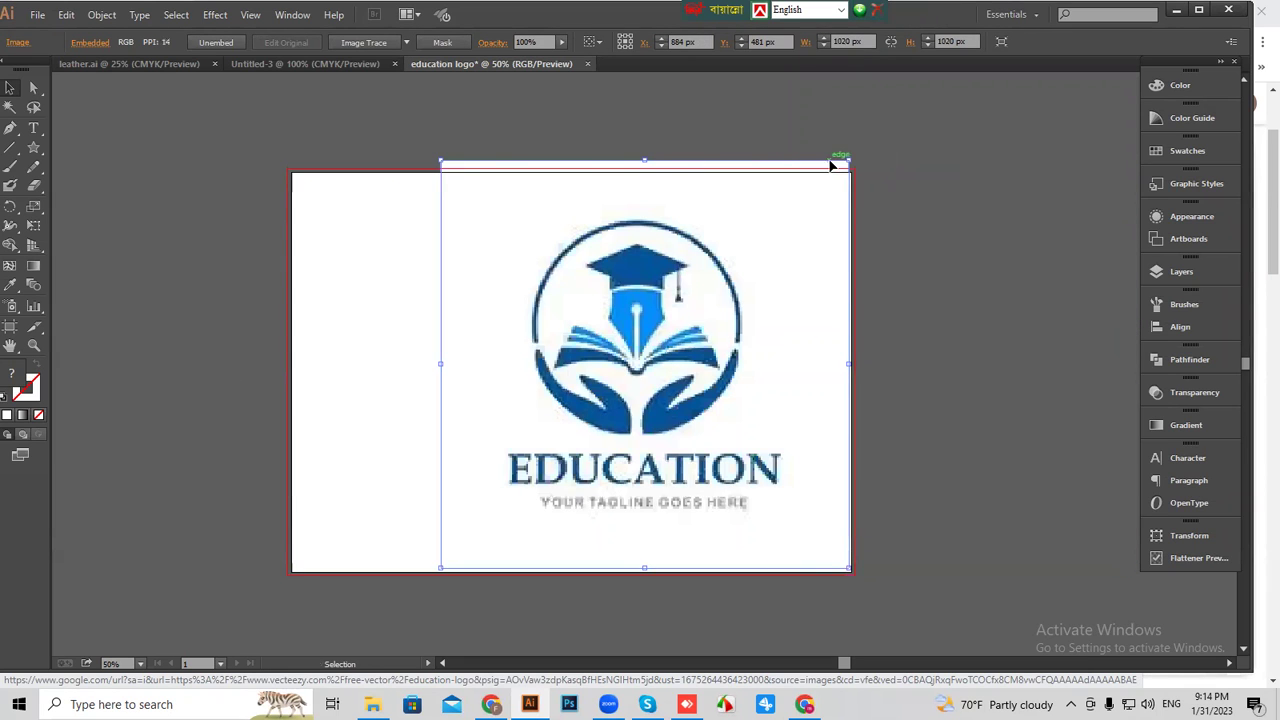
drag(849, 161, 812, 214)
drag(675, 352, 622, 362)
click(827, 386)
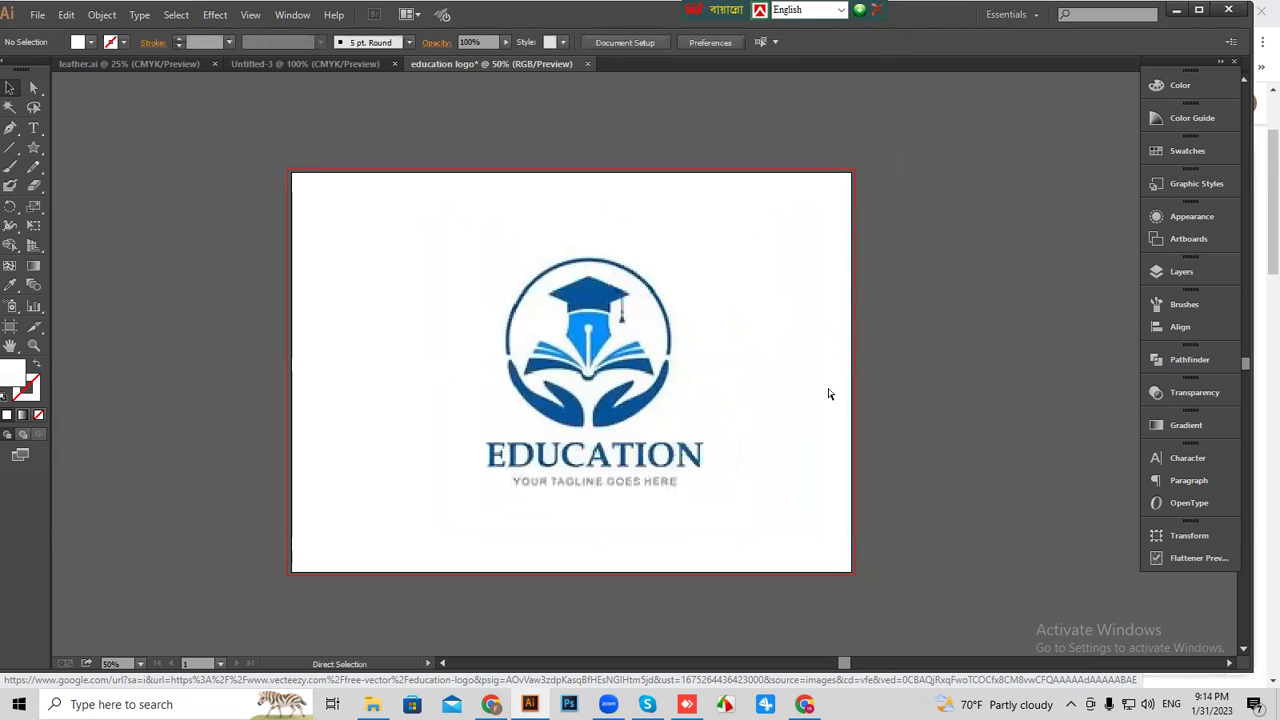
key(ctrl+plus)
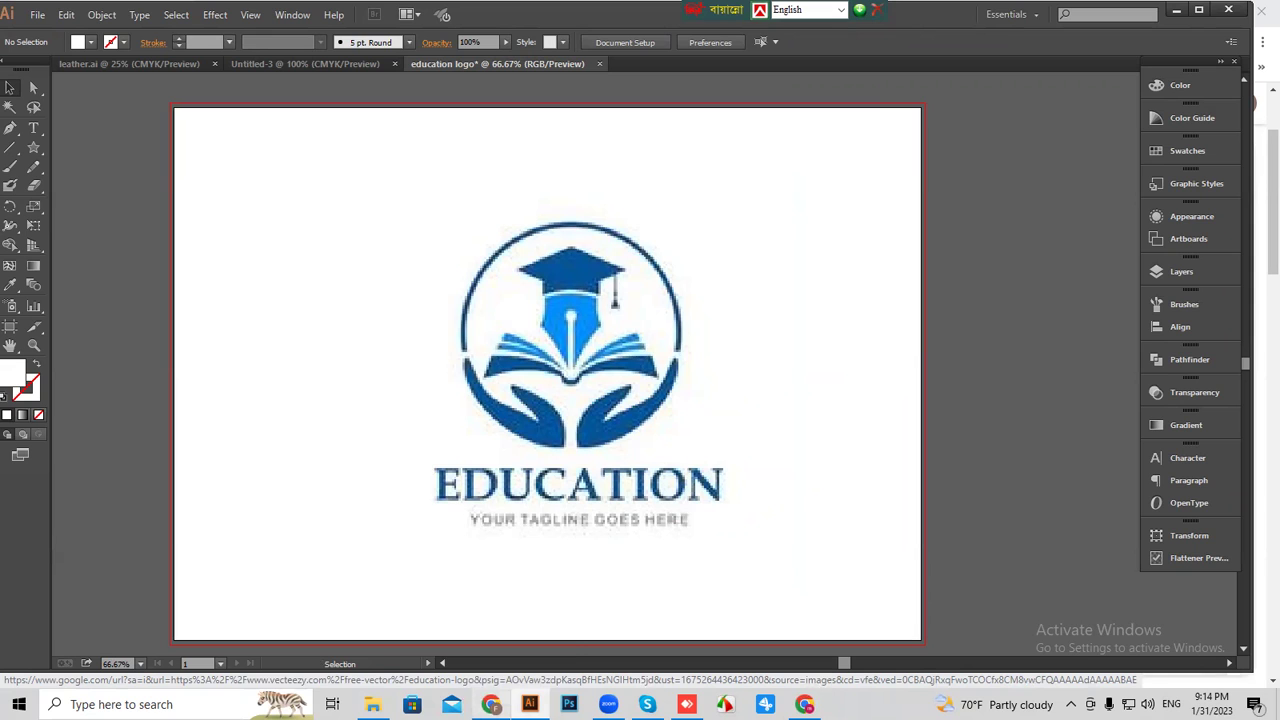
Reopen the Vecteezy education logo preview from the Chrome image results.
click(490, 620)
scroll(1075, 513, down, 2)
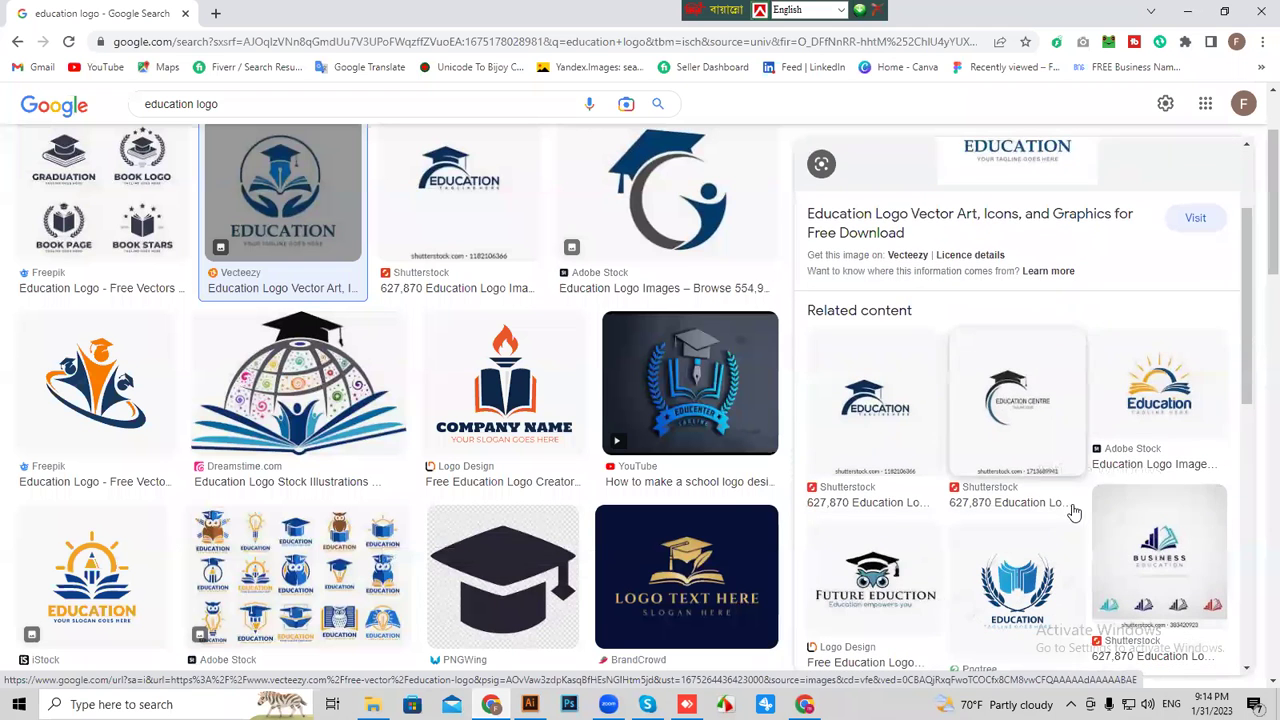
scroll(517, 528, down, 4)
scroll(517, 528, down, 1)
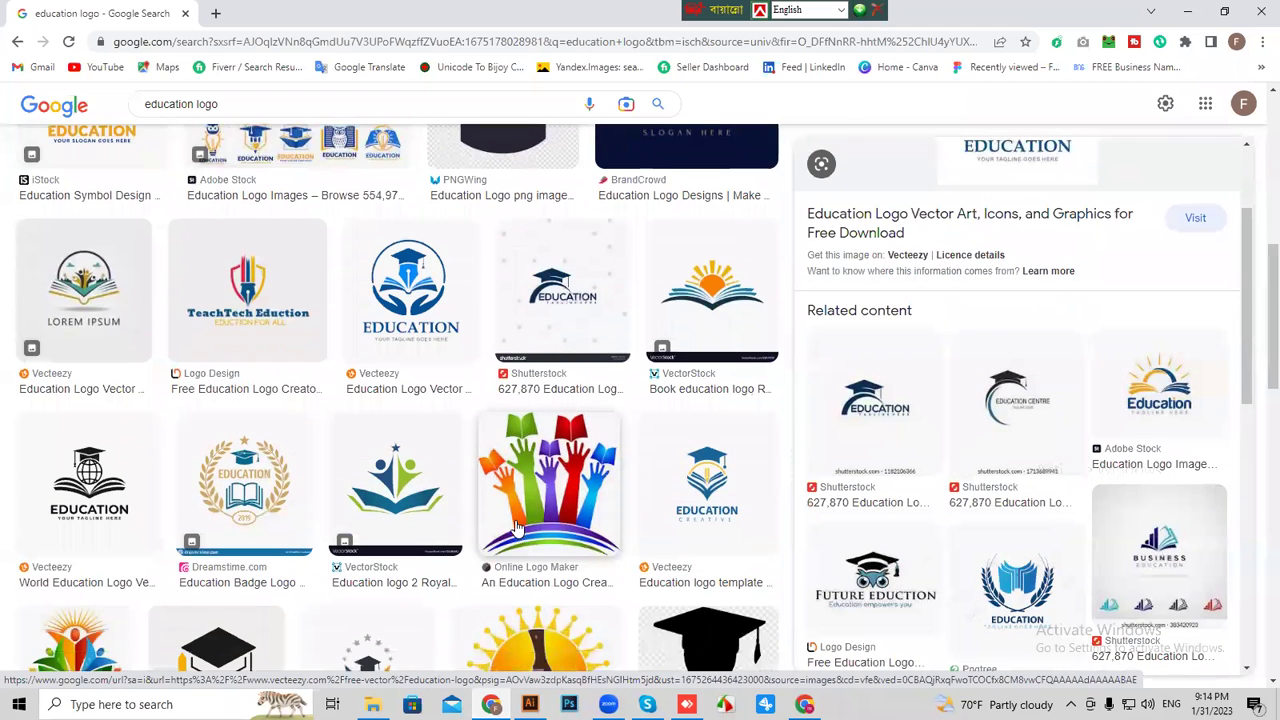
click(393, 305)
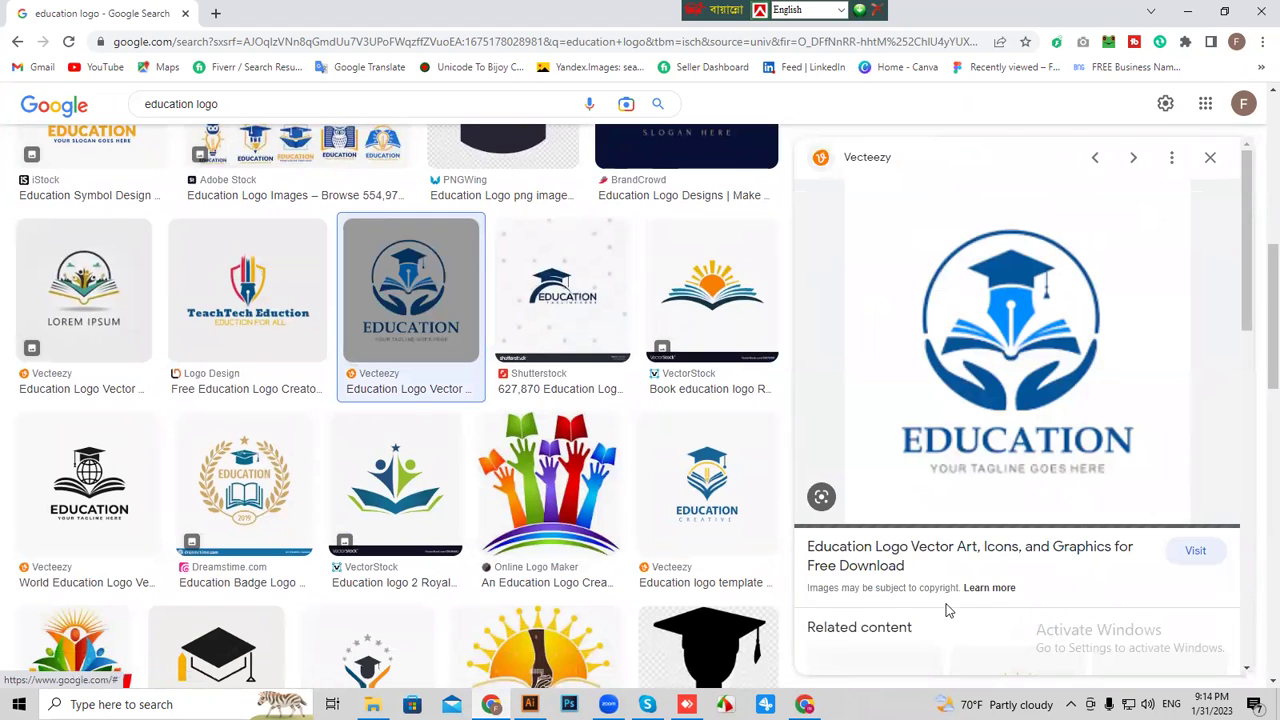
scroll(615, 476, down, 3)
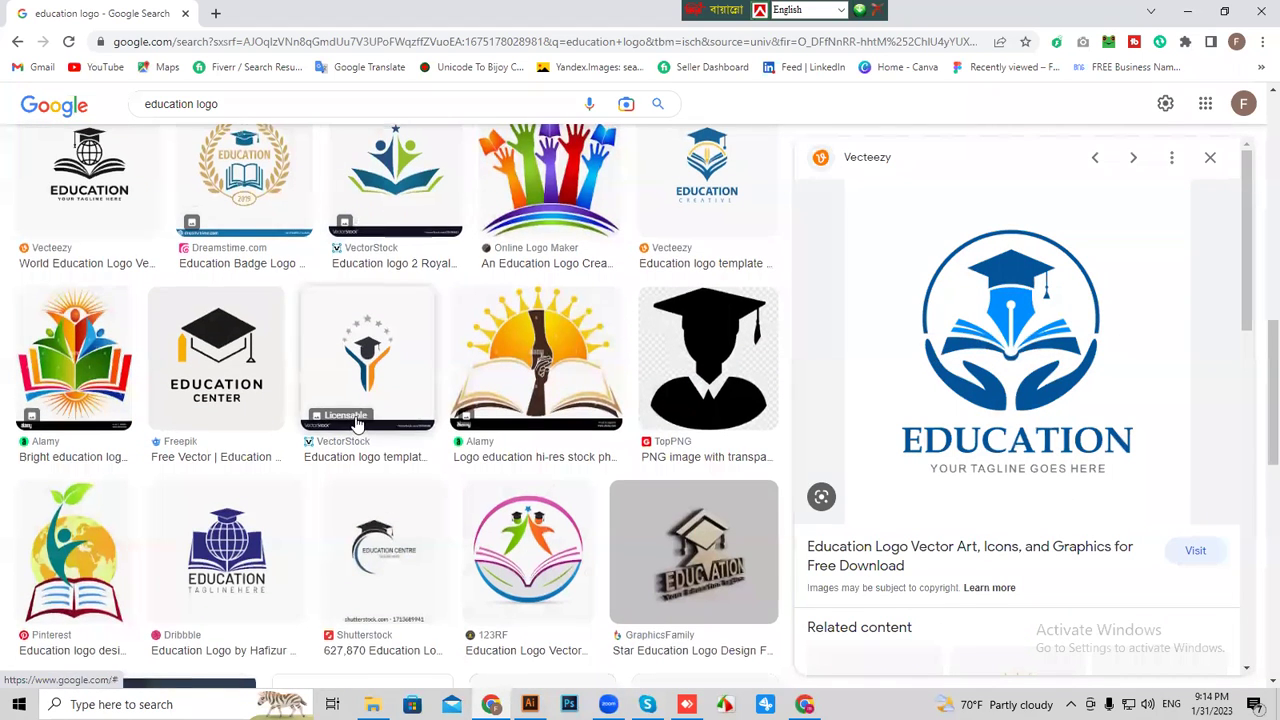
scroll(1110, 300, up, 3)
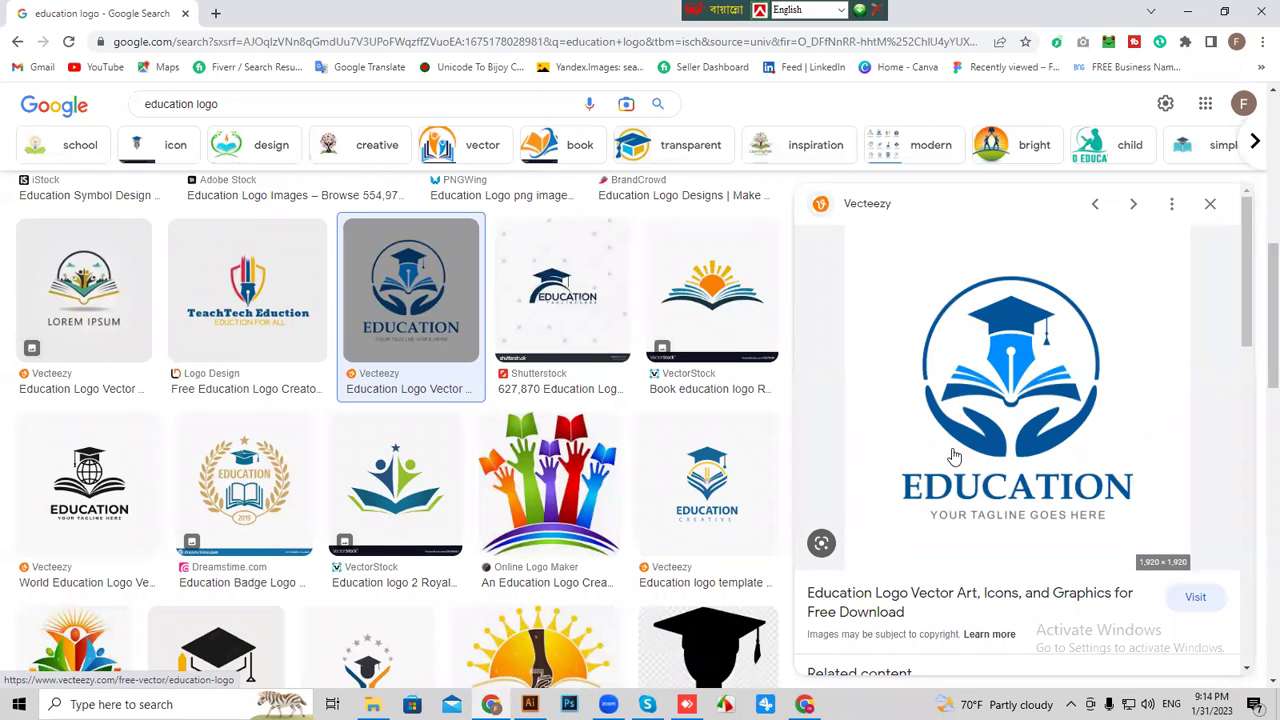
scroll(359, 354, up, 4)
scroll(330, 340, up, 3)
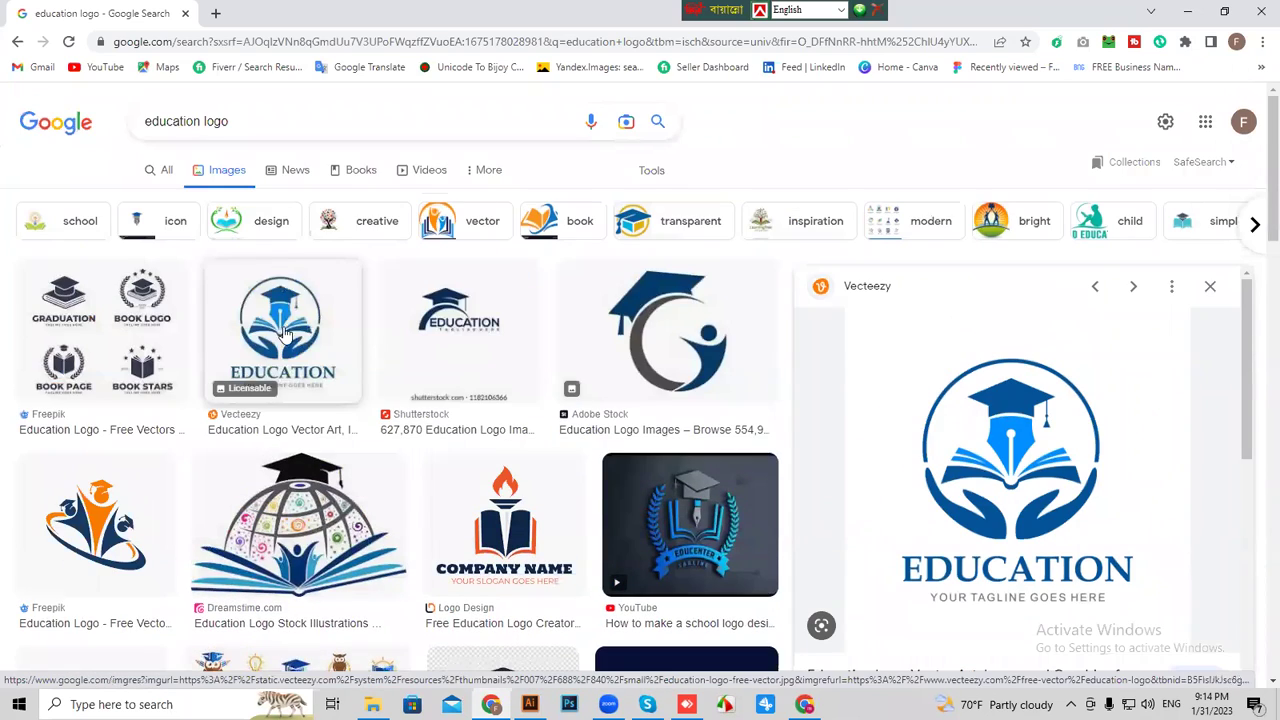
scroll(414, 523, down, 4)
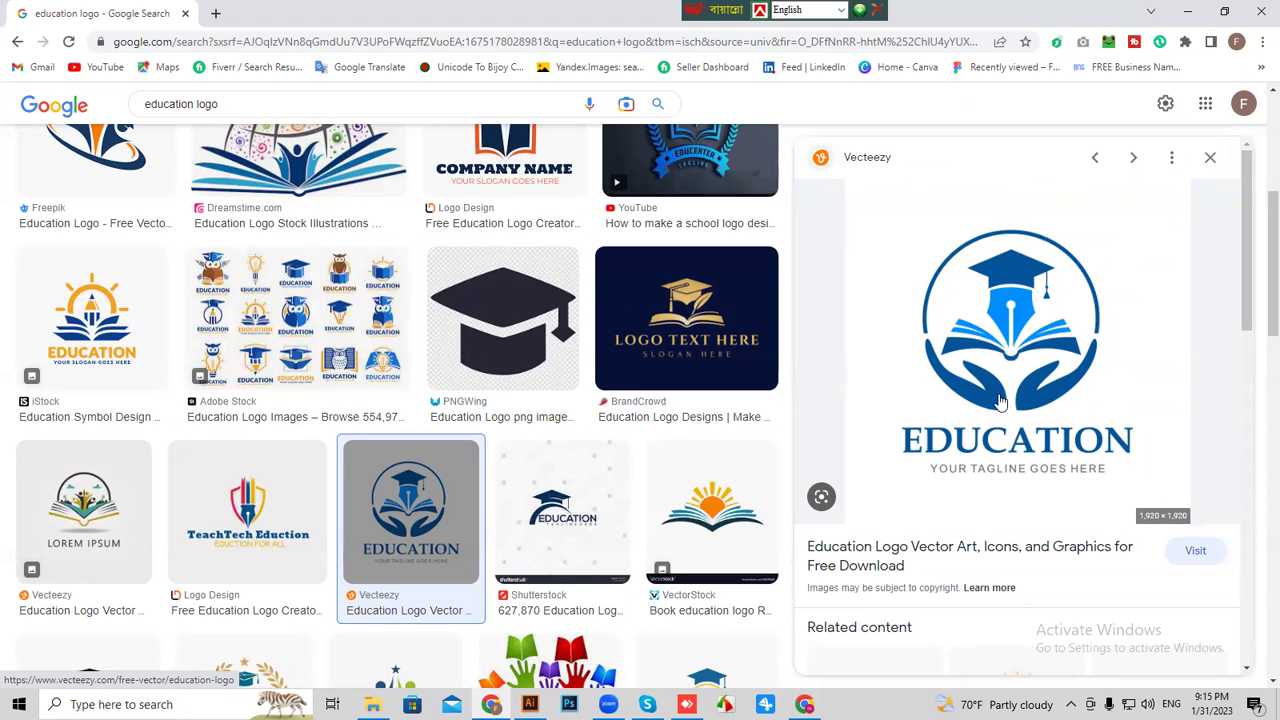
scroll(1008, 380, up, 5)
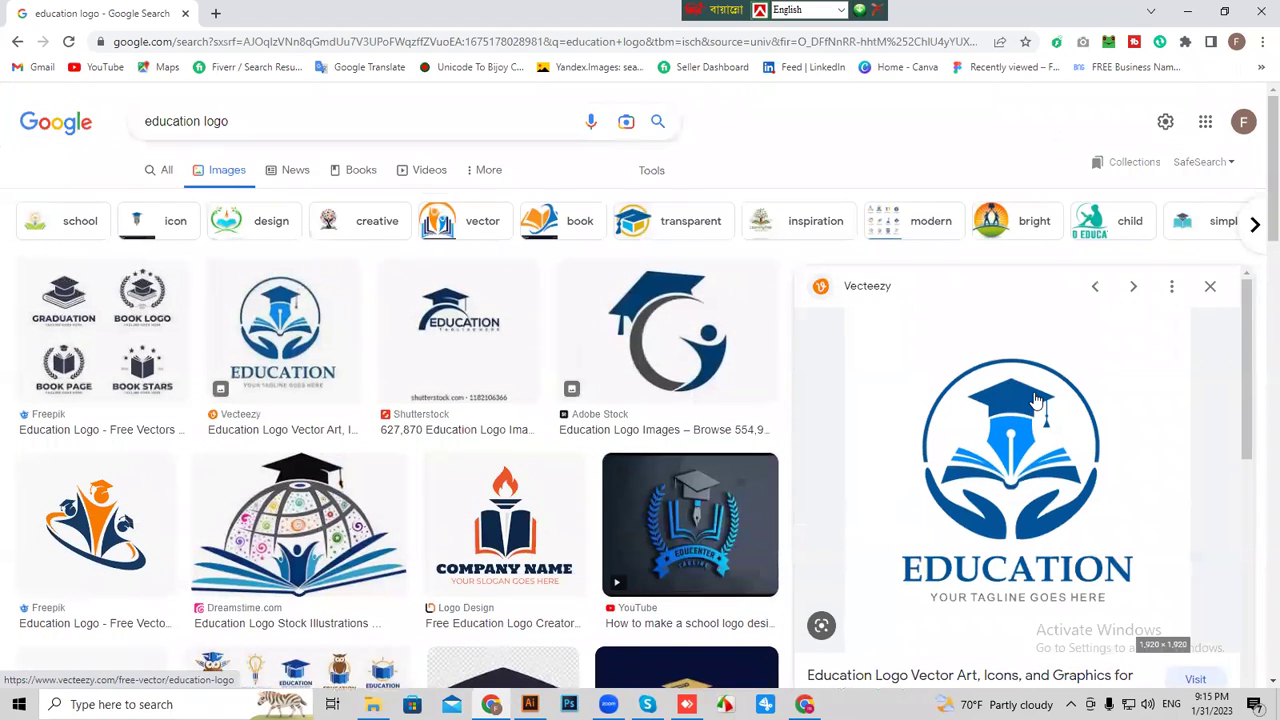
Copy the full-size 1920 × 1920 Vecteezy logo image and paste it into Illustrator.
right_click(954, 392)
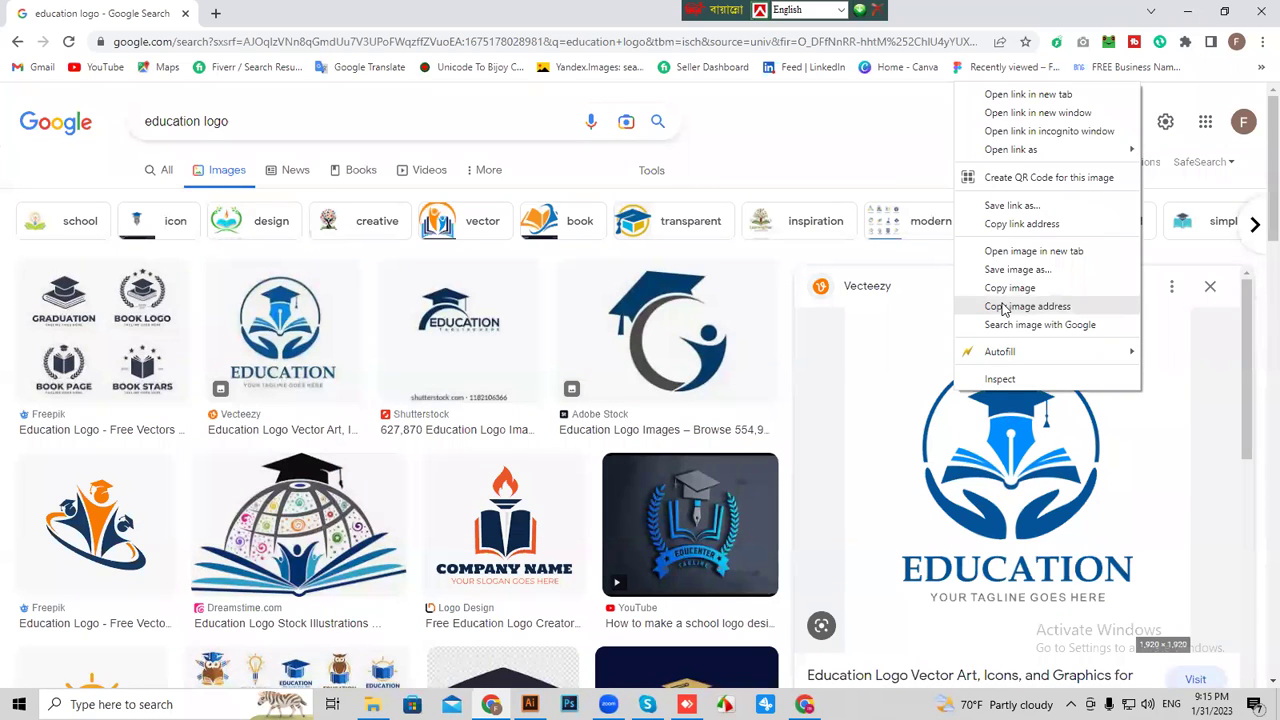
click(1008, 288)
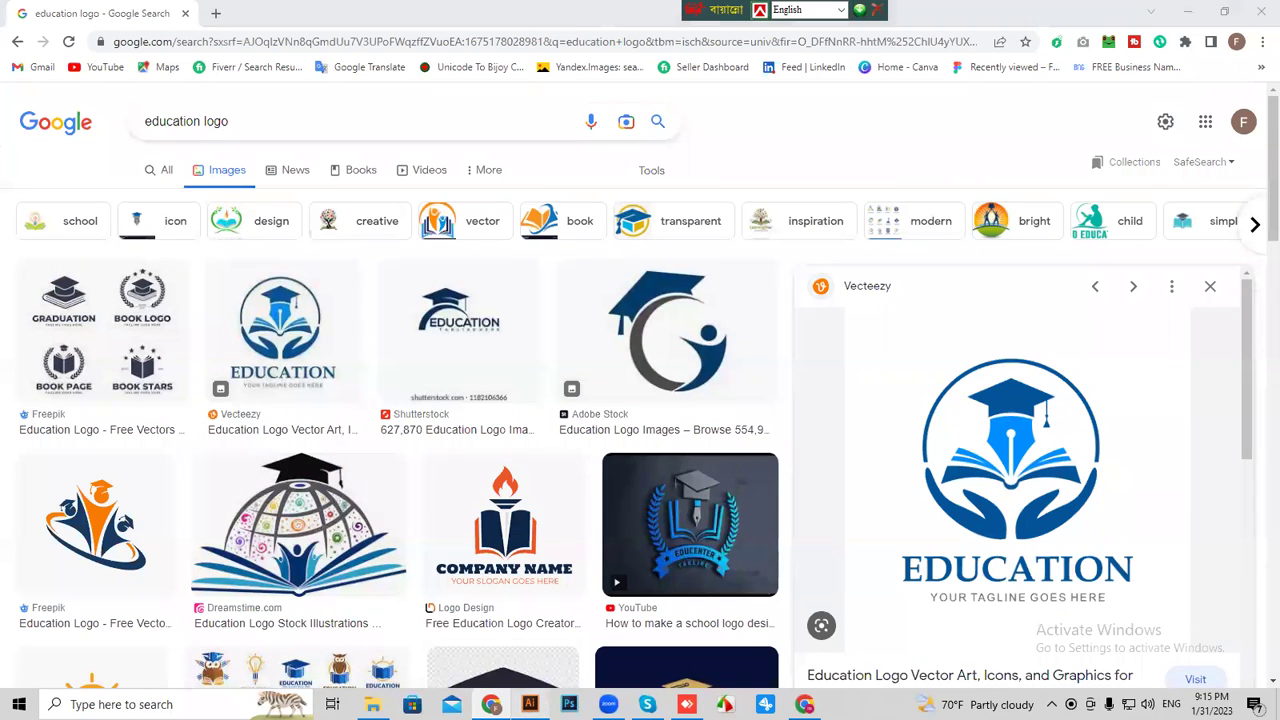
click(530, 704)
key(ctrl+v)
Move the blurry logo off to the right and paste in the high-resolution logo.
drag(725, 330, 1046, 325)
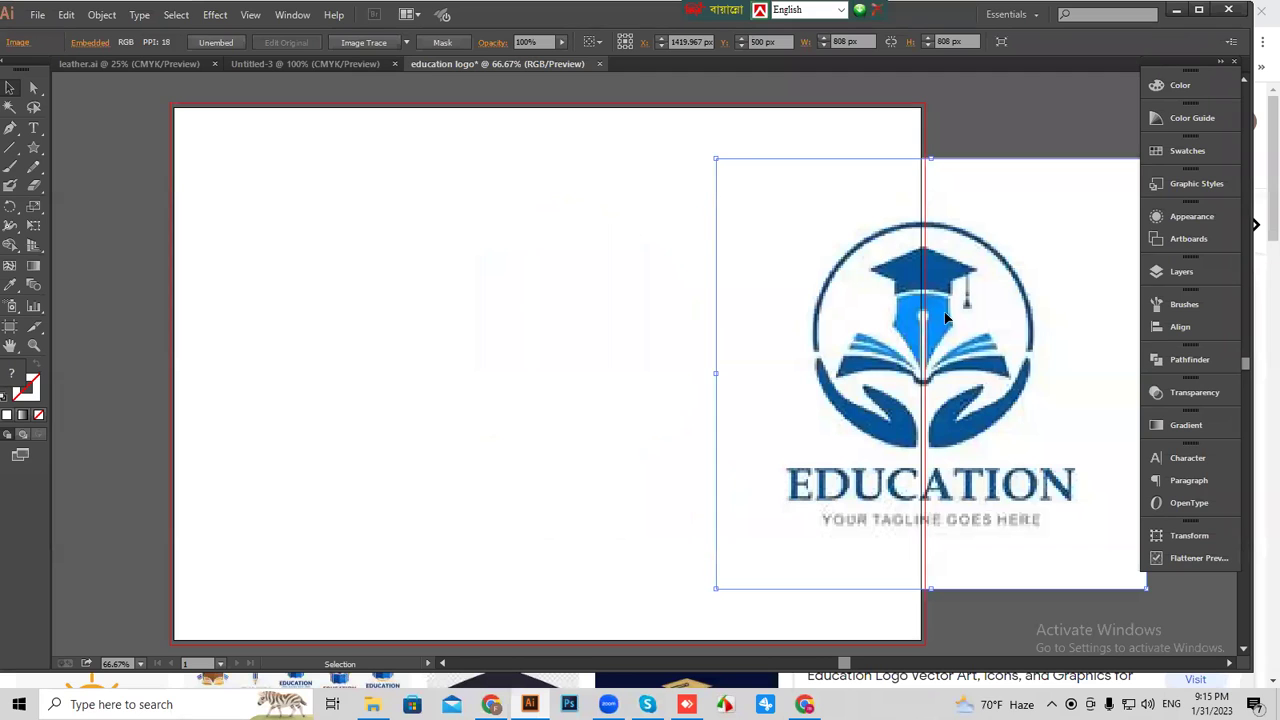
key(ctrl+shift+a)
key(ctrl+z)
key(ctrl+z)
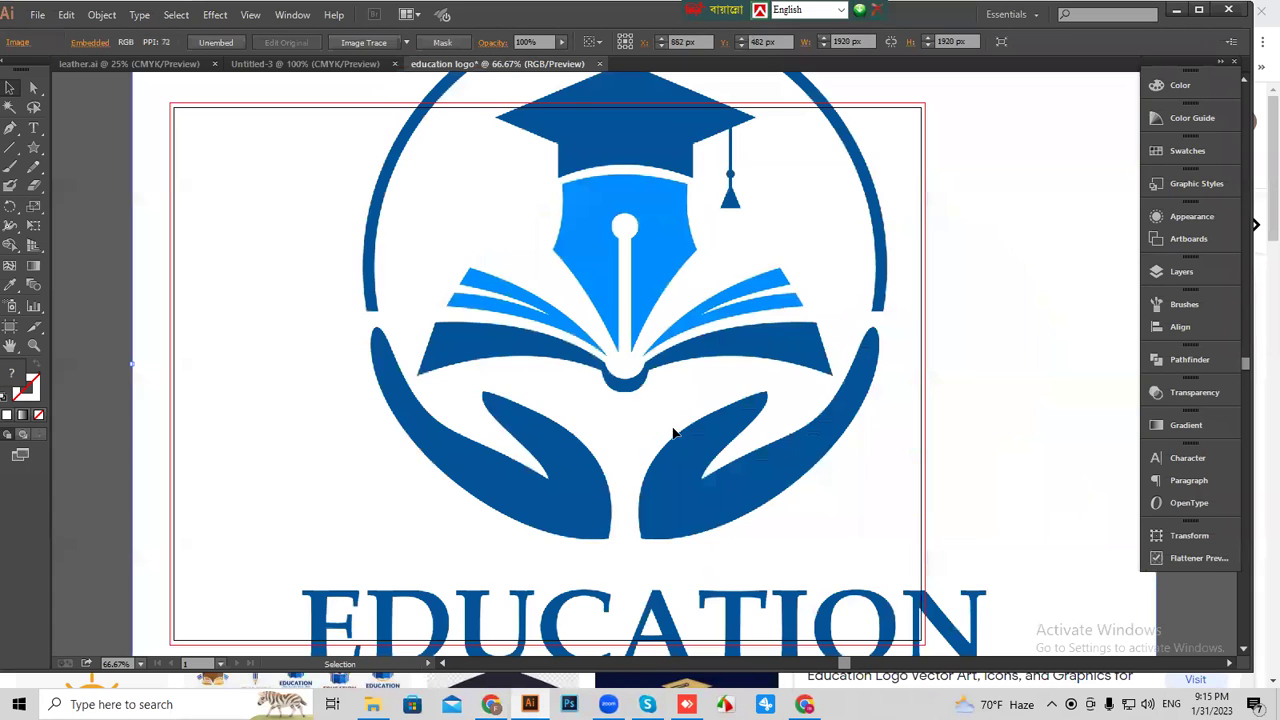
key(ctrl+minus)
key(ctrl+minus)
key(ctrl+minus)
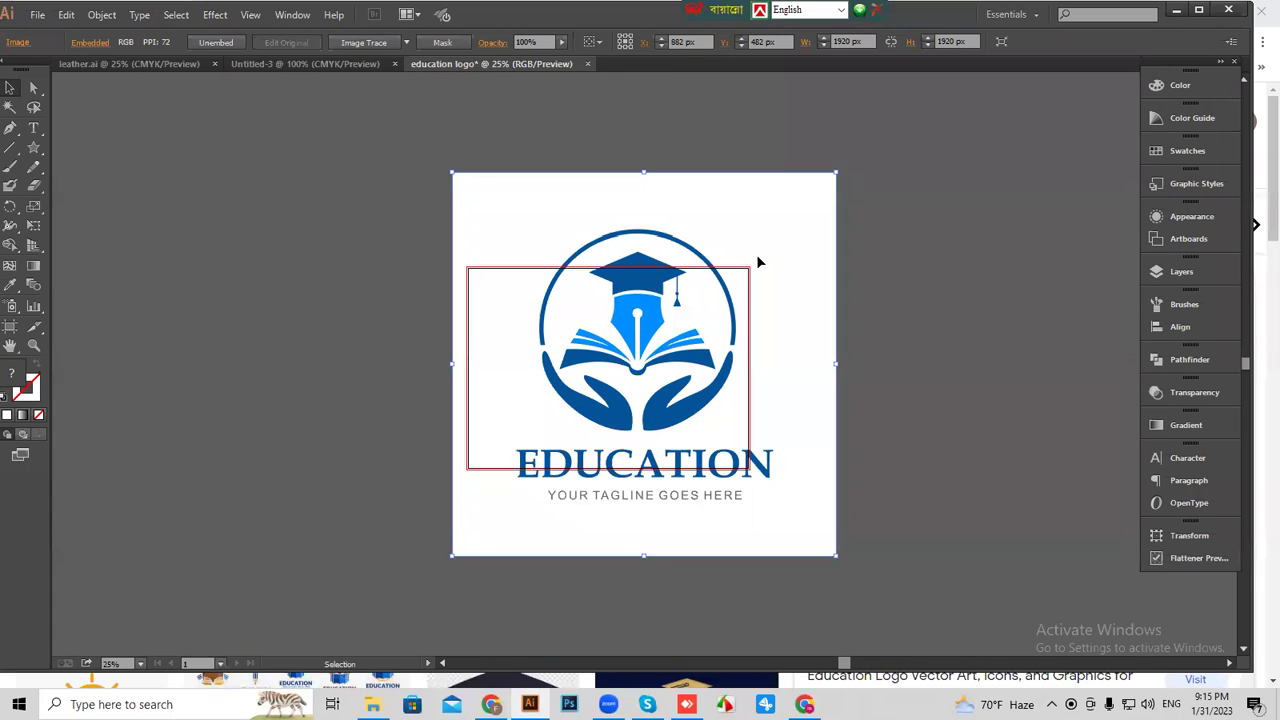
Scale the new logo down to 882 px and move it onto the artboard.
drag(836, 172, 733, 276)
drag(628, 365, 556, 368)
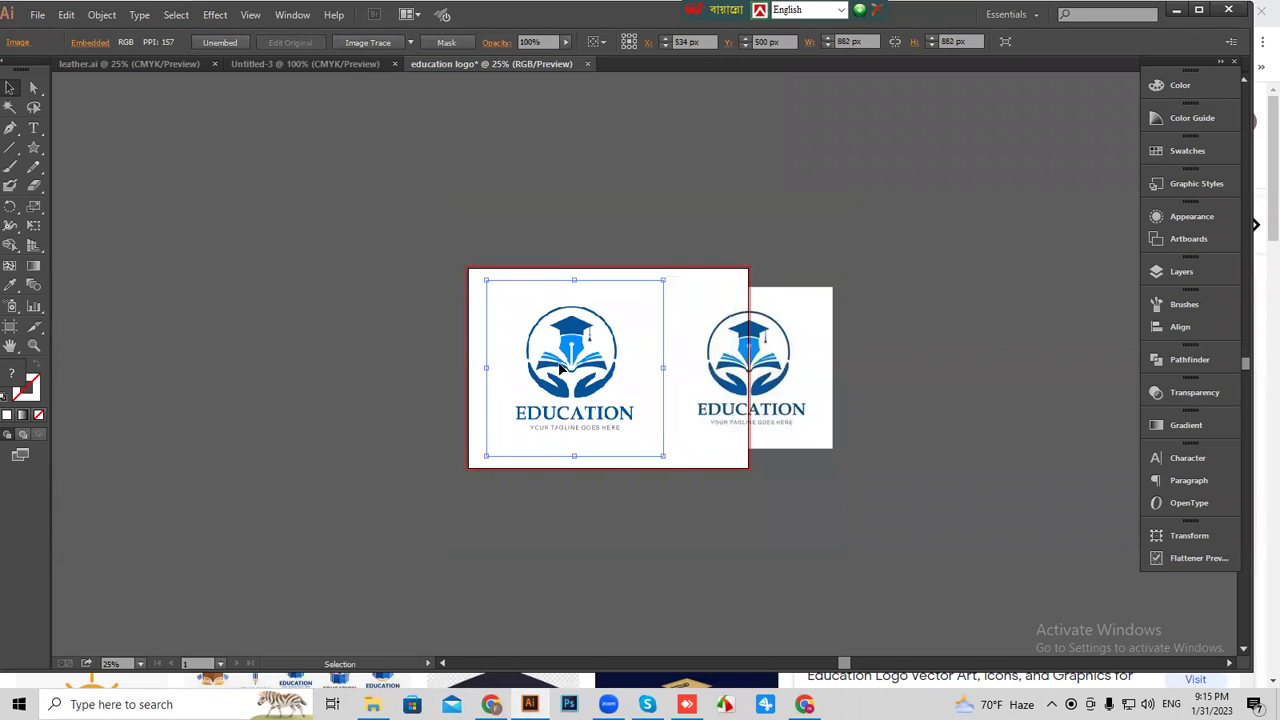
key(ctrl+plus)
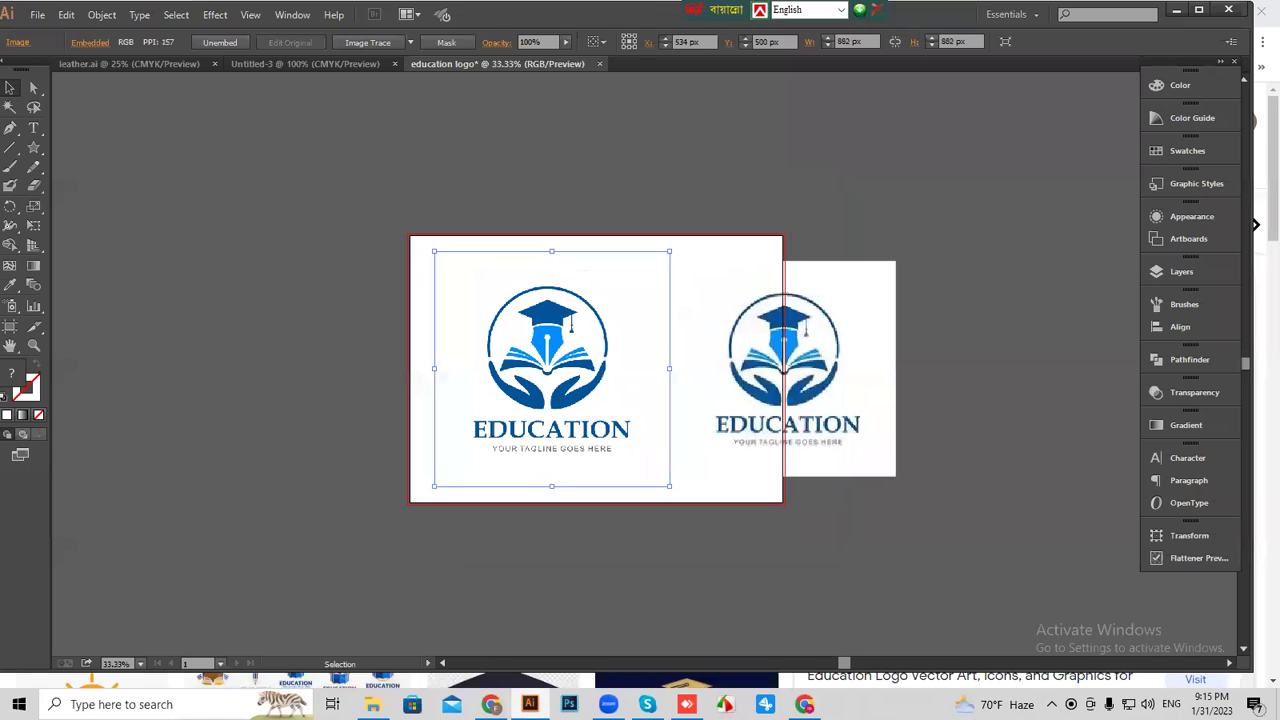
click(491, 704)
Scroll the image results and preview the Shutterstock education logo with the graduation cap.
scroll(1100, 465, down, 2)
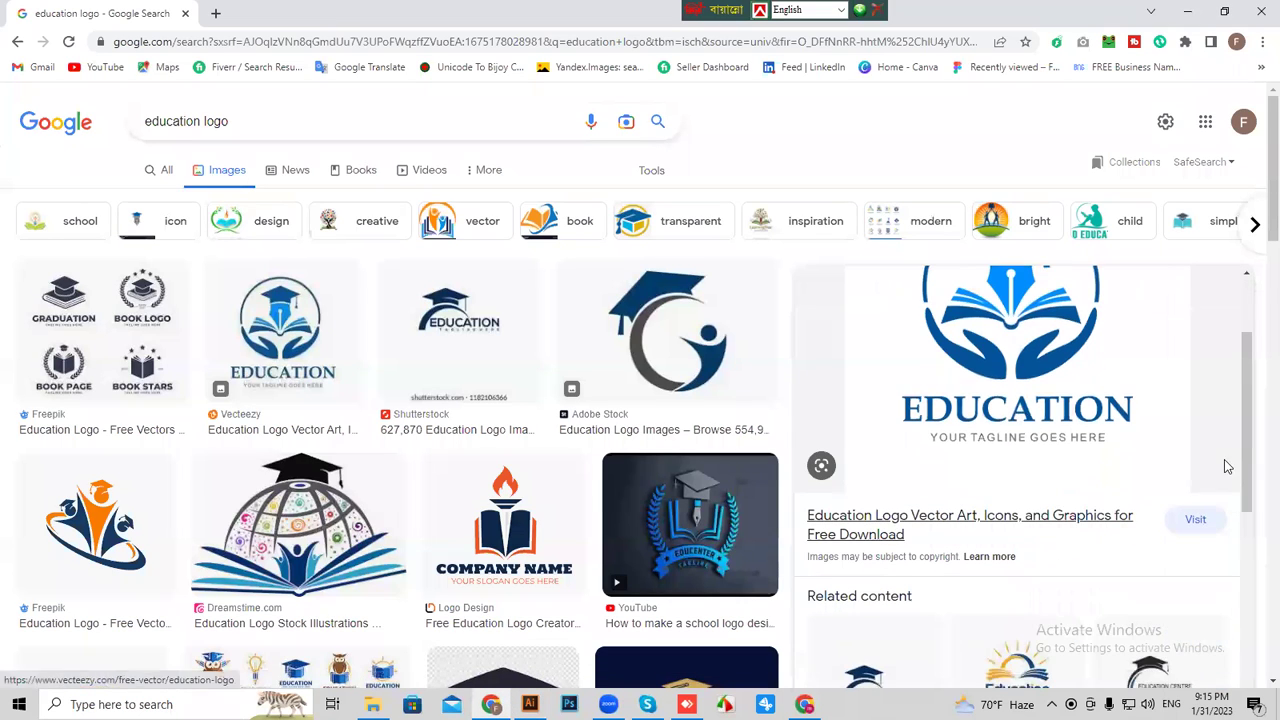
scroll(1172, 492, down, 2)
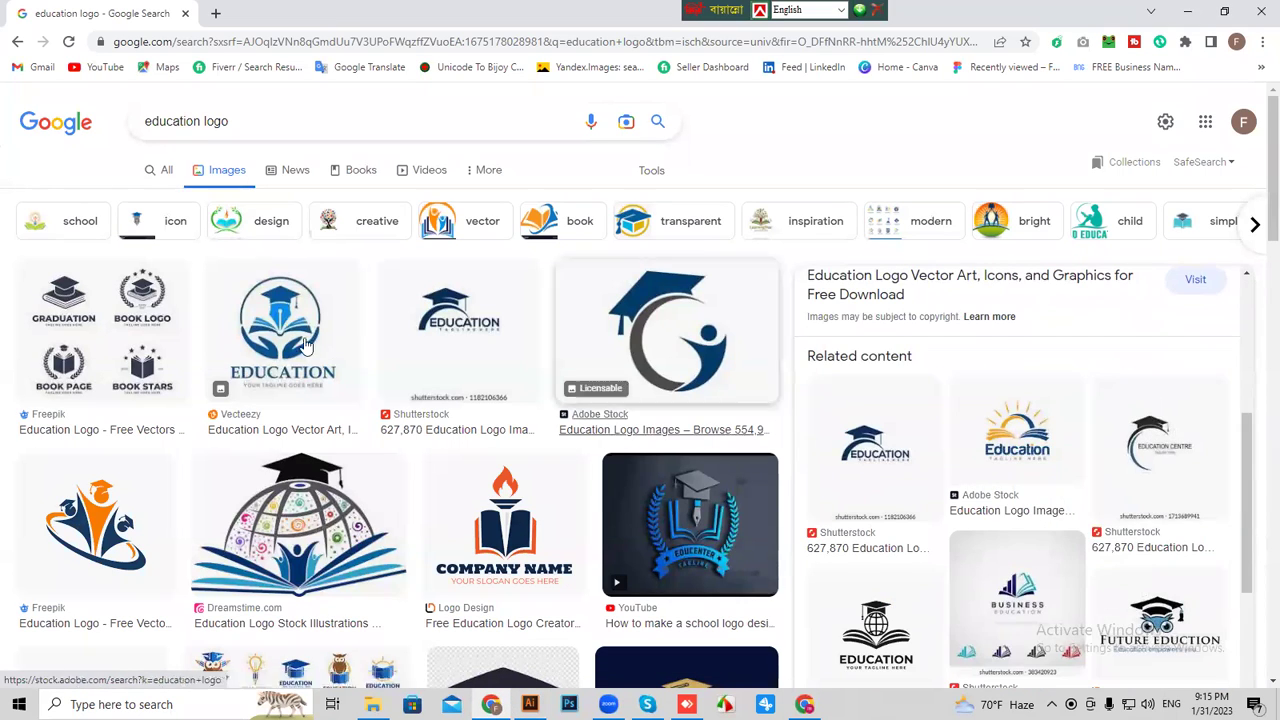
click(505, 378)
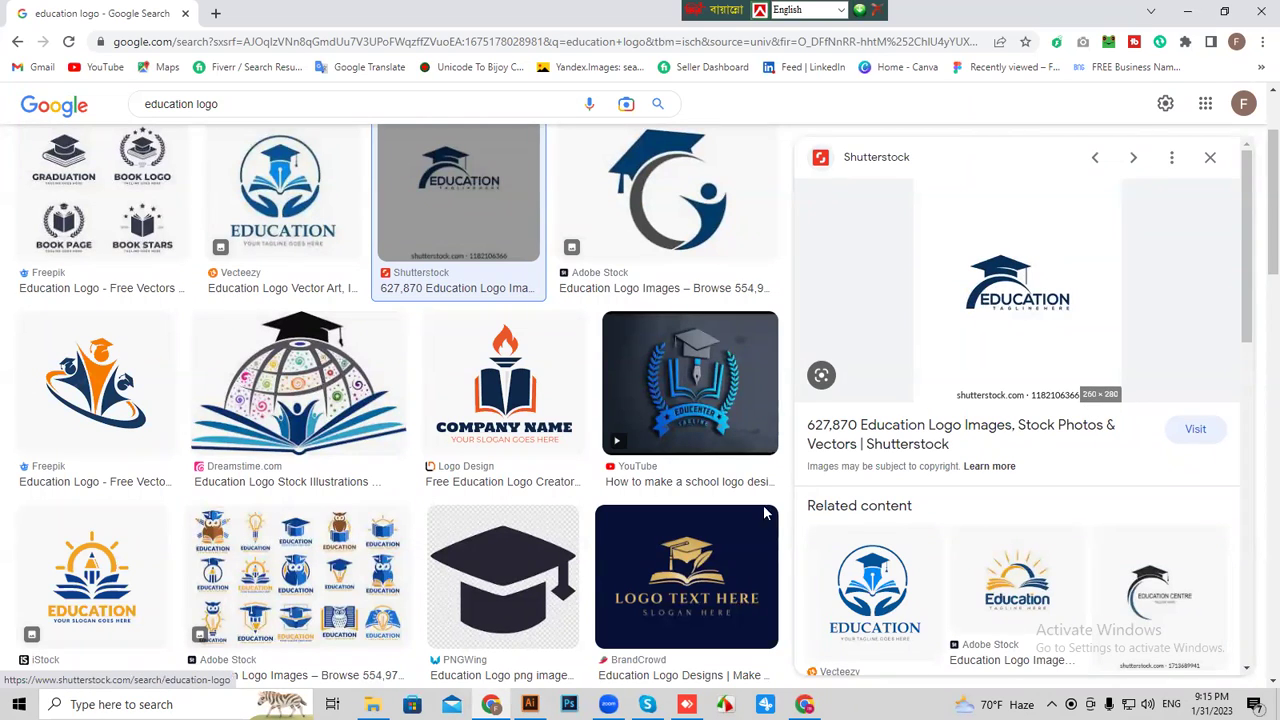
Select the duplicate right-hand logo image and delete it.
click(530, 704)
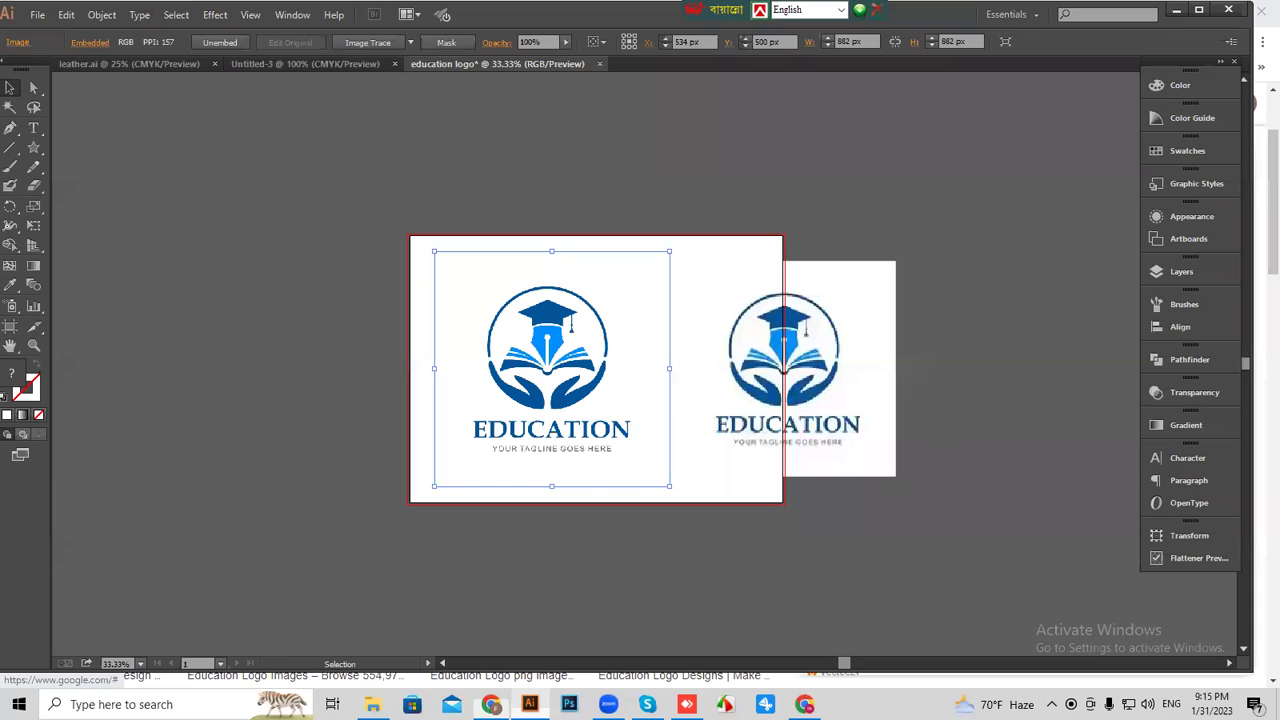
key(ctrl+plus)
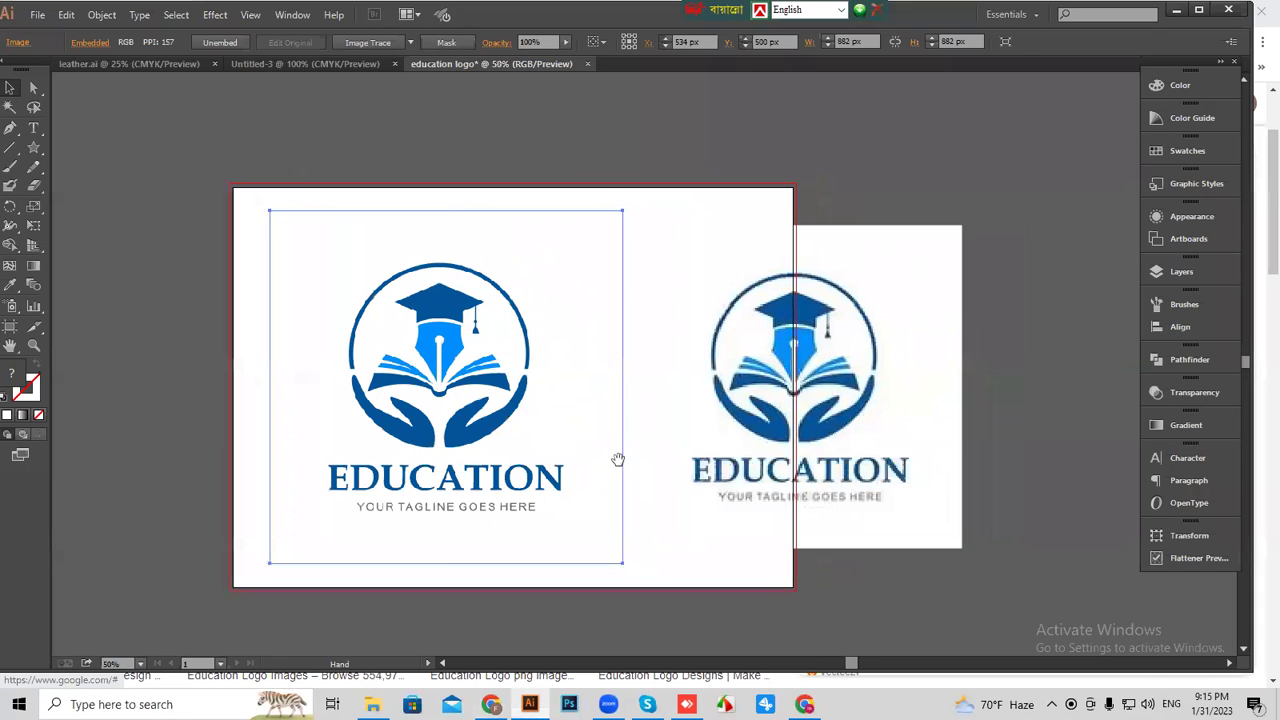
key(ctrl+plus)
drag(1022, 114, 931, 263)
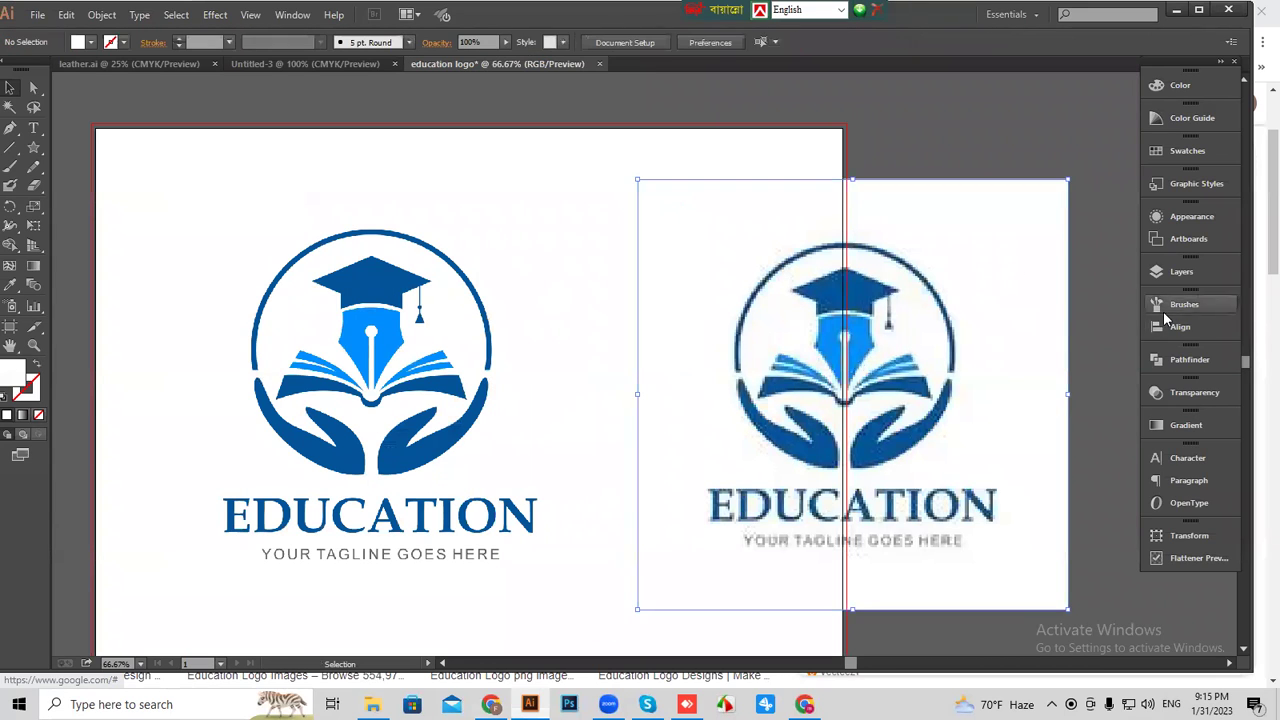
key(Delete)
Centre the remaining logo on the artboard and frame it at 100% zoom.
drag(350, 392, 577, 393)
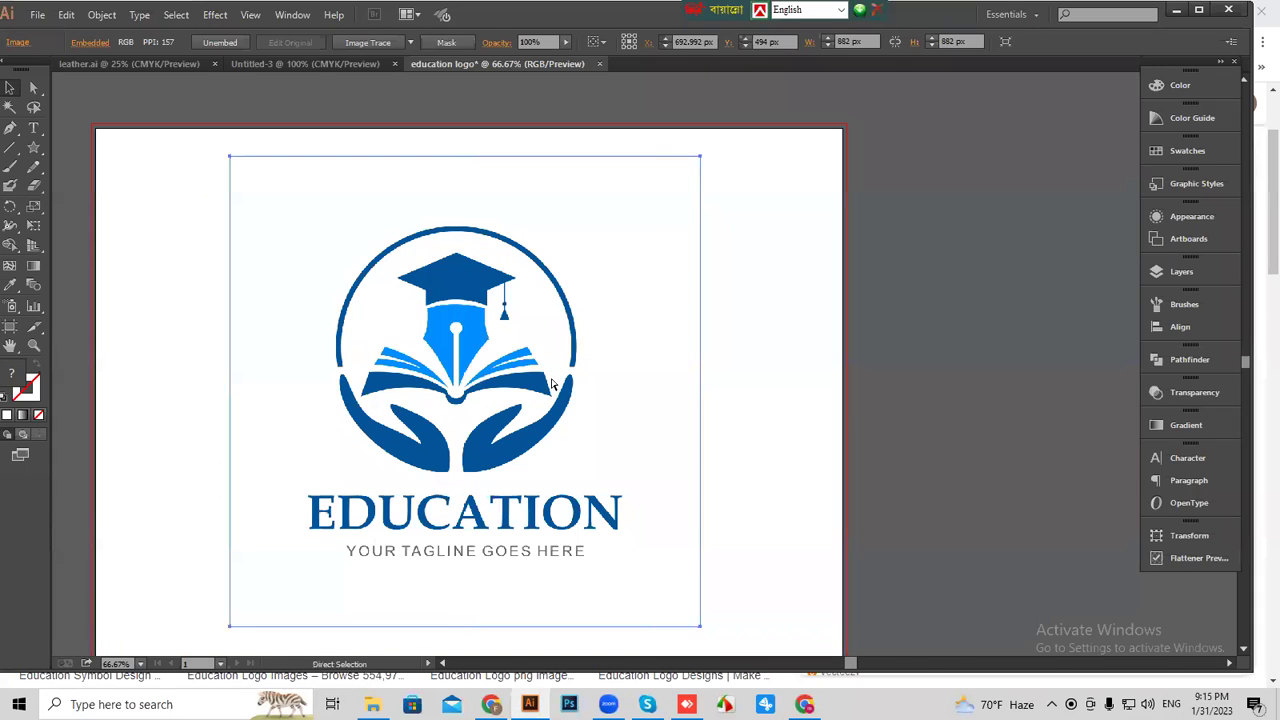
click(797, 387)
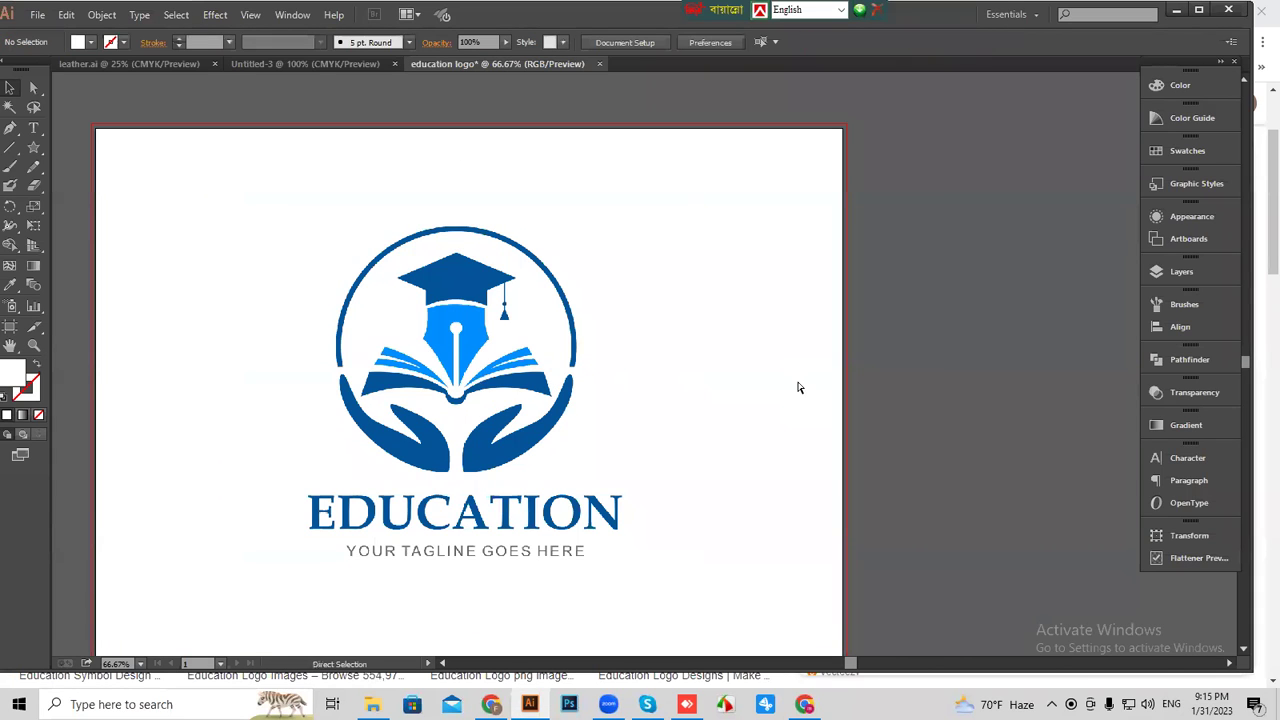
key(ctrl+plus)
scroll(657, 440, left, 2)
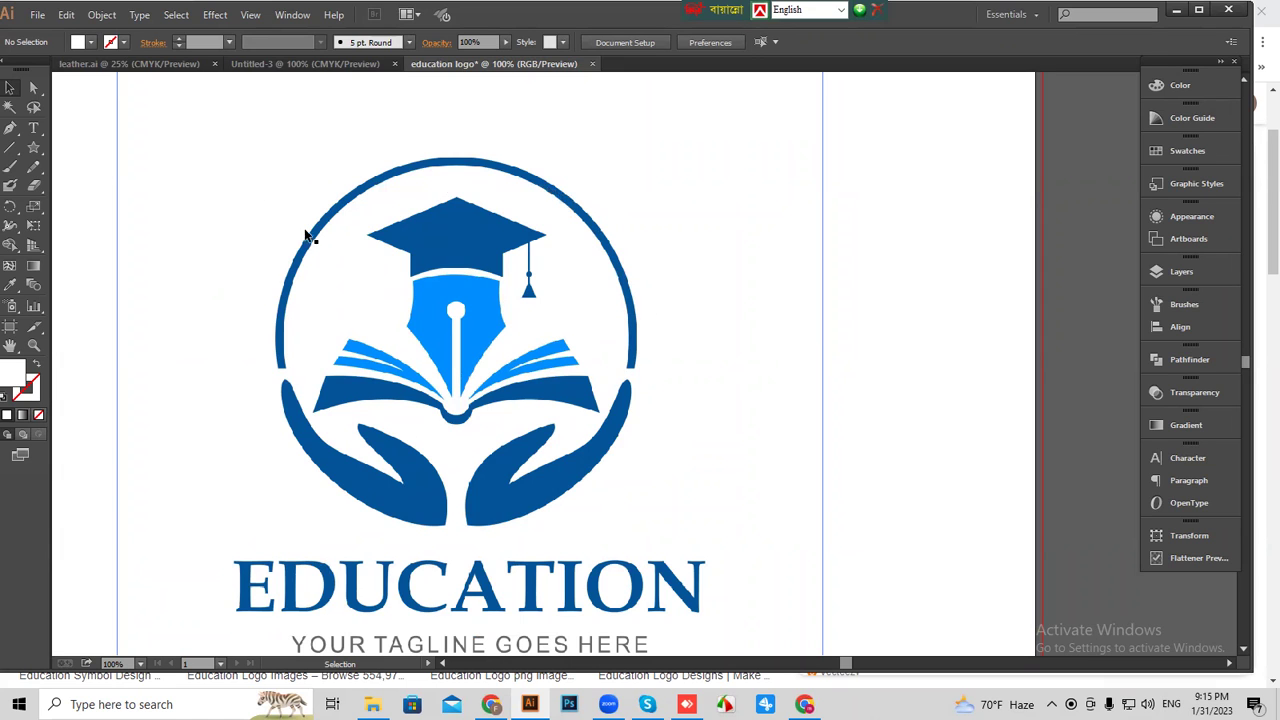
drag(477, 311, 527, 303)
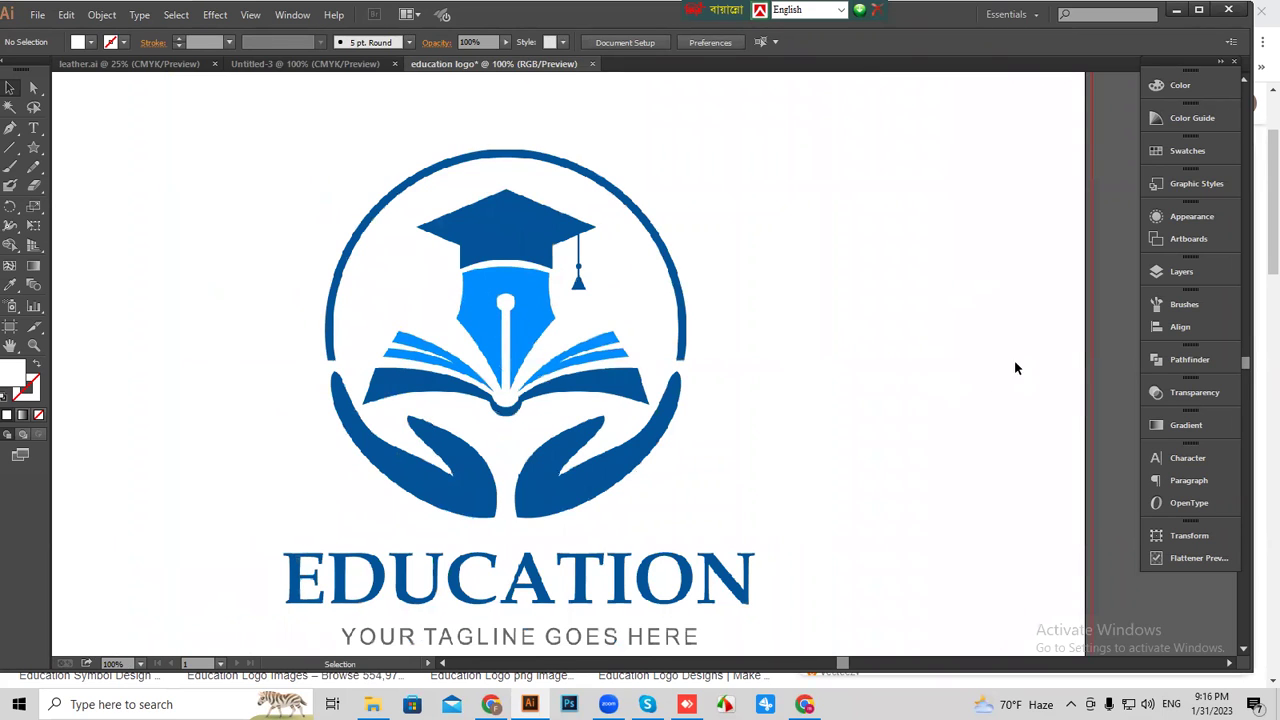
drag(963, 195, 596, 424)
Reposition the logo image on the artboard.
key(ctrl+minus)
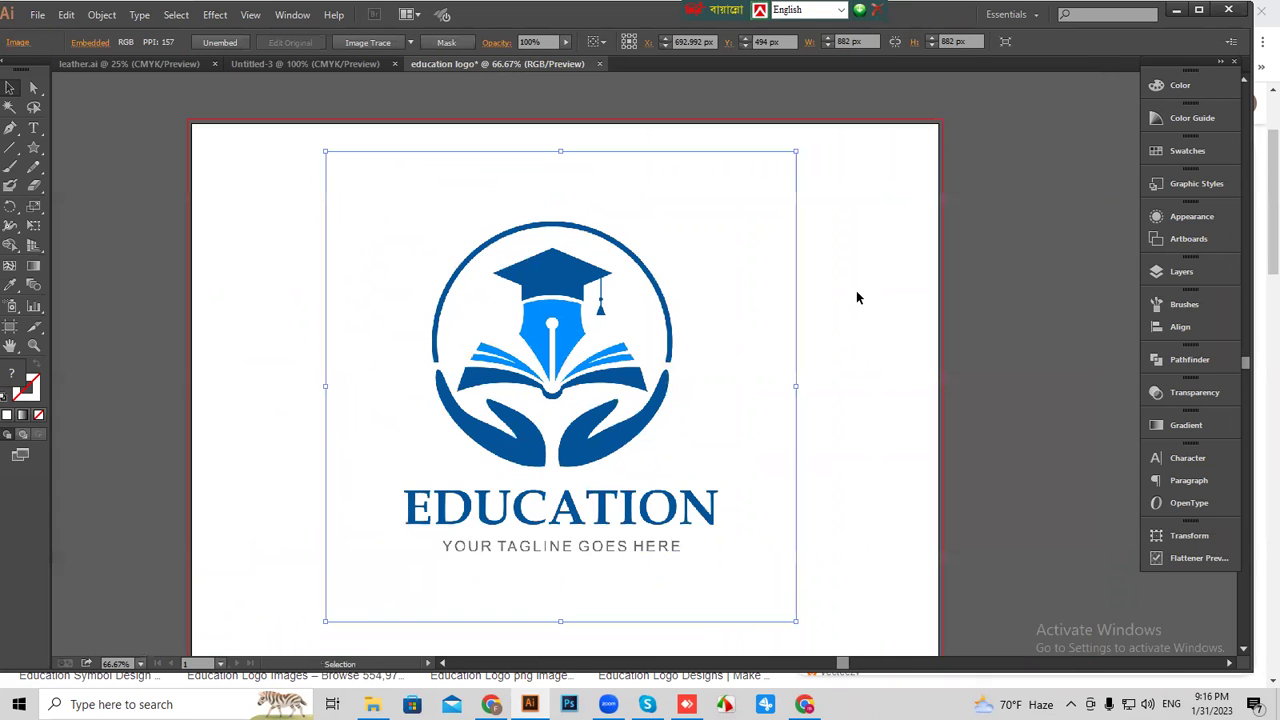
click(840, 258)
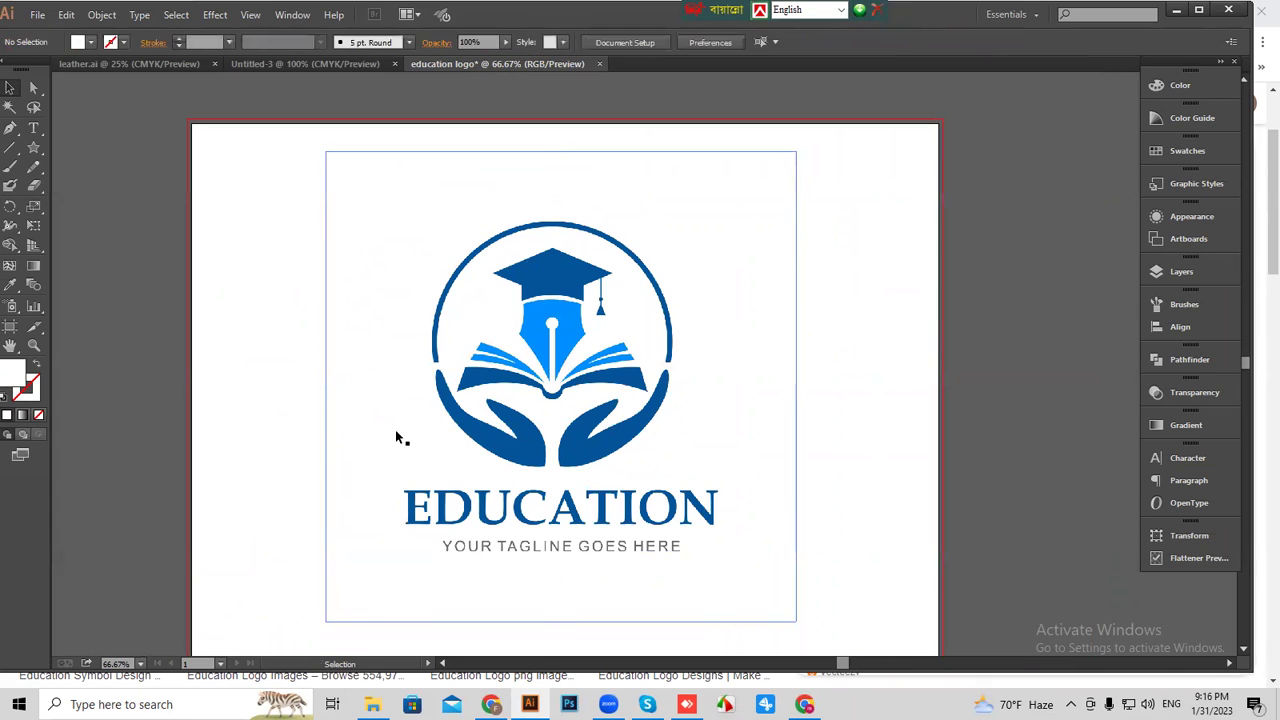
click(616, 402)
drag(616, 402, 588, 387)
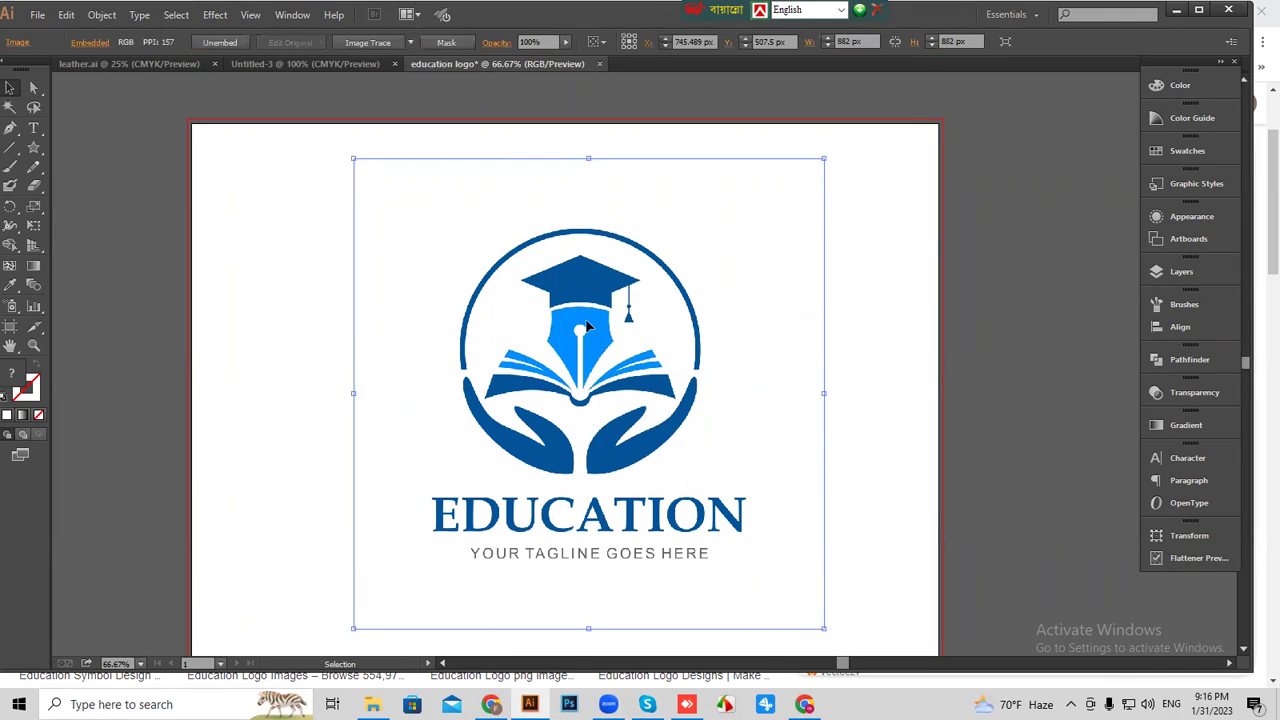
key(ctrl+shift+a)
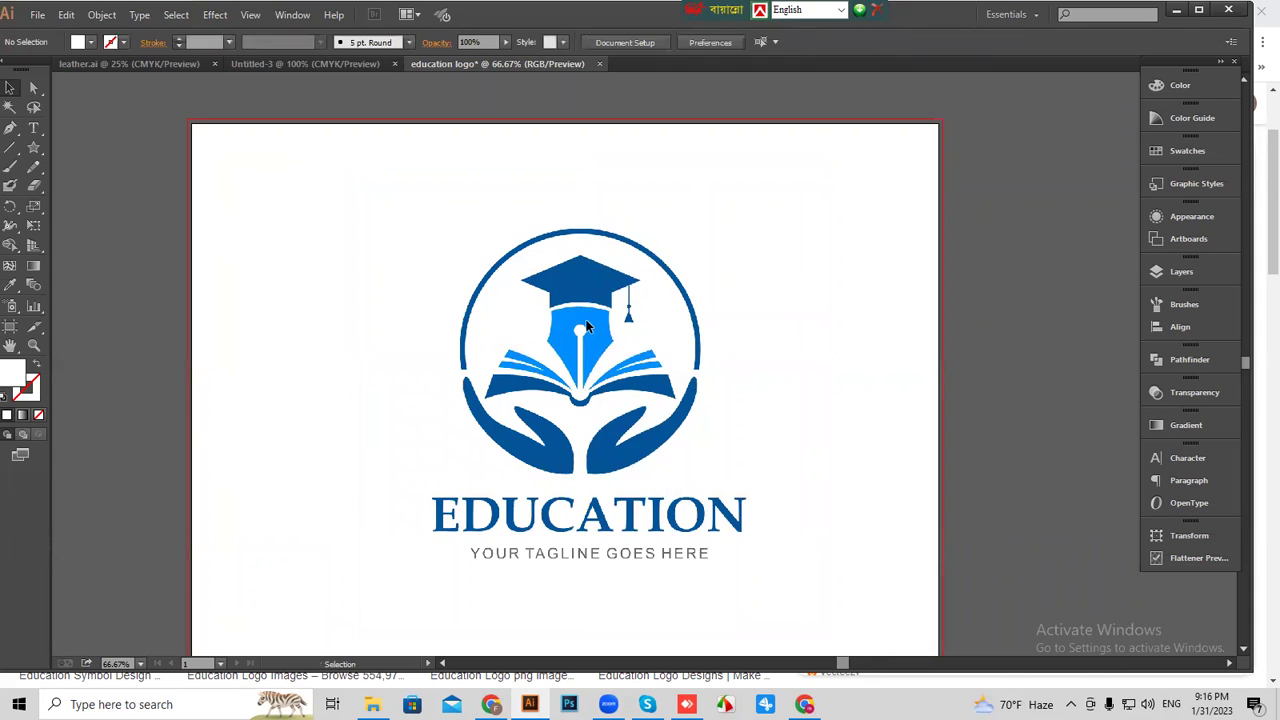
Unlock all artwork with Object > Unlock All.
click(100, 15)
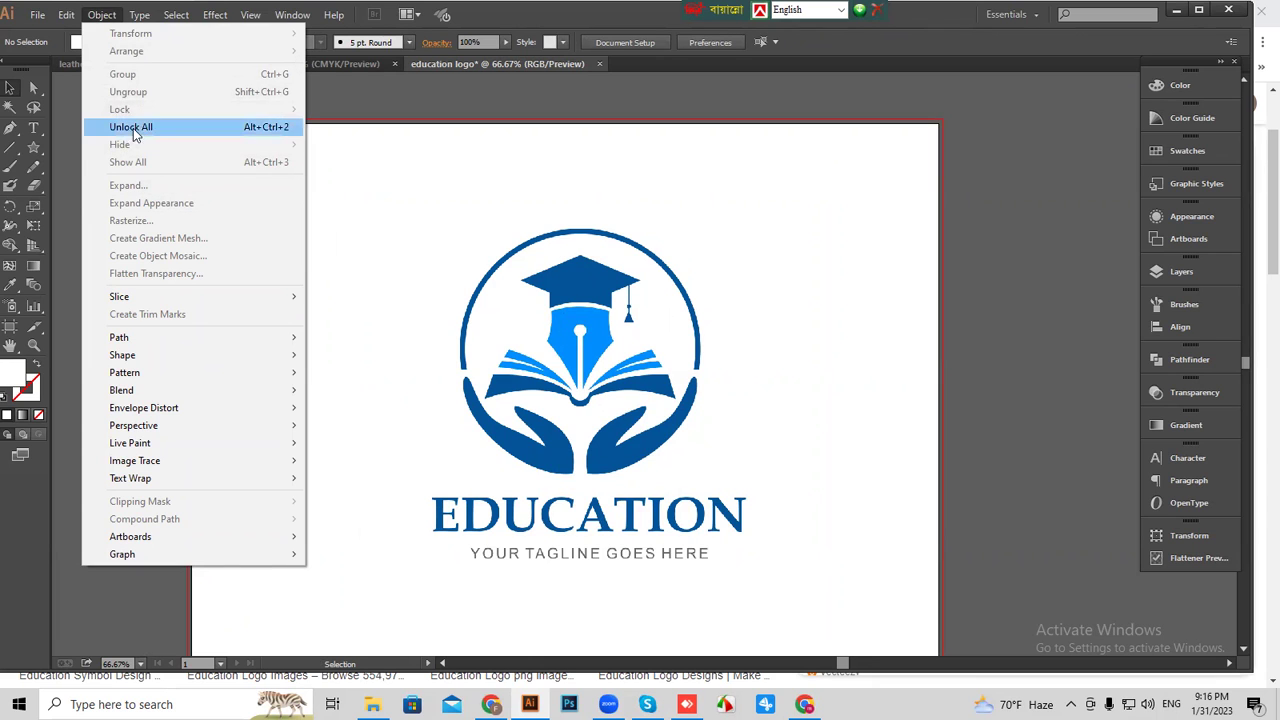
click(256, 131)
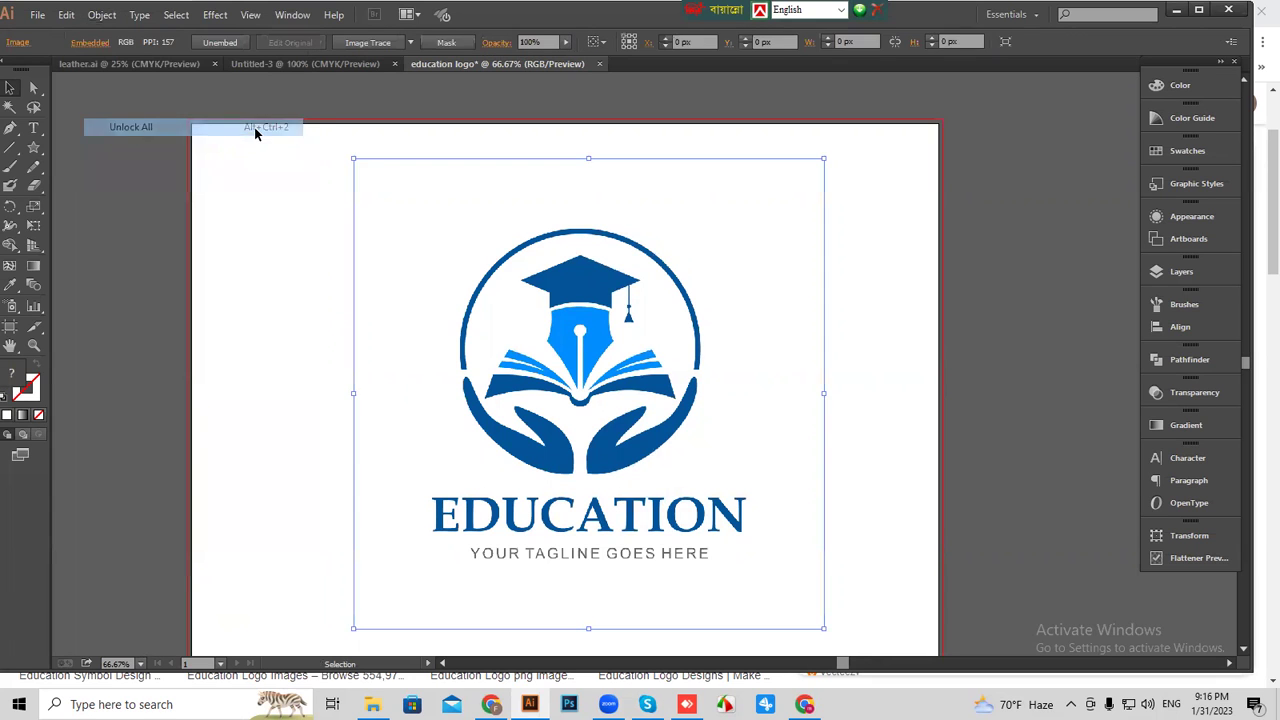
click(315, 291)
click(102, 14)
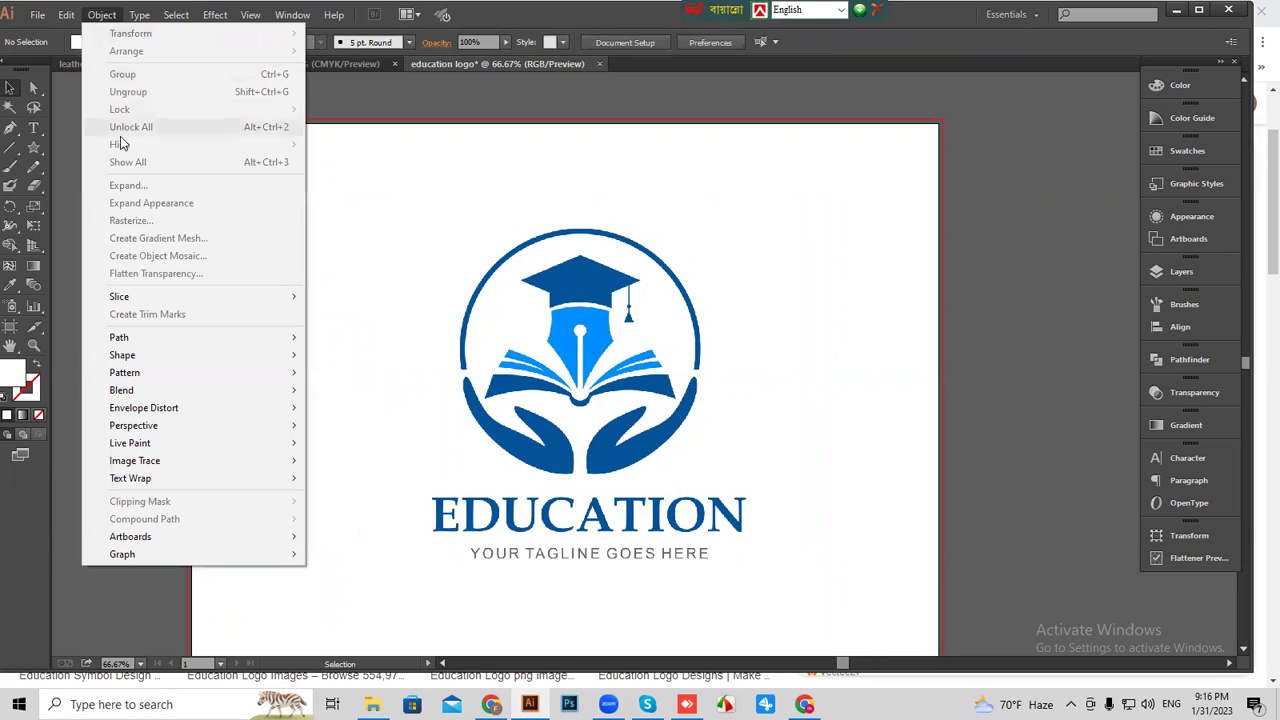
click(490, 119)
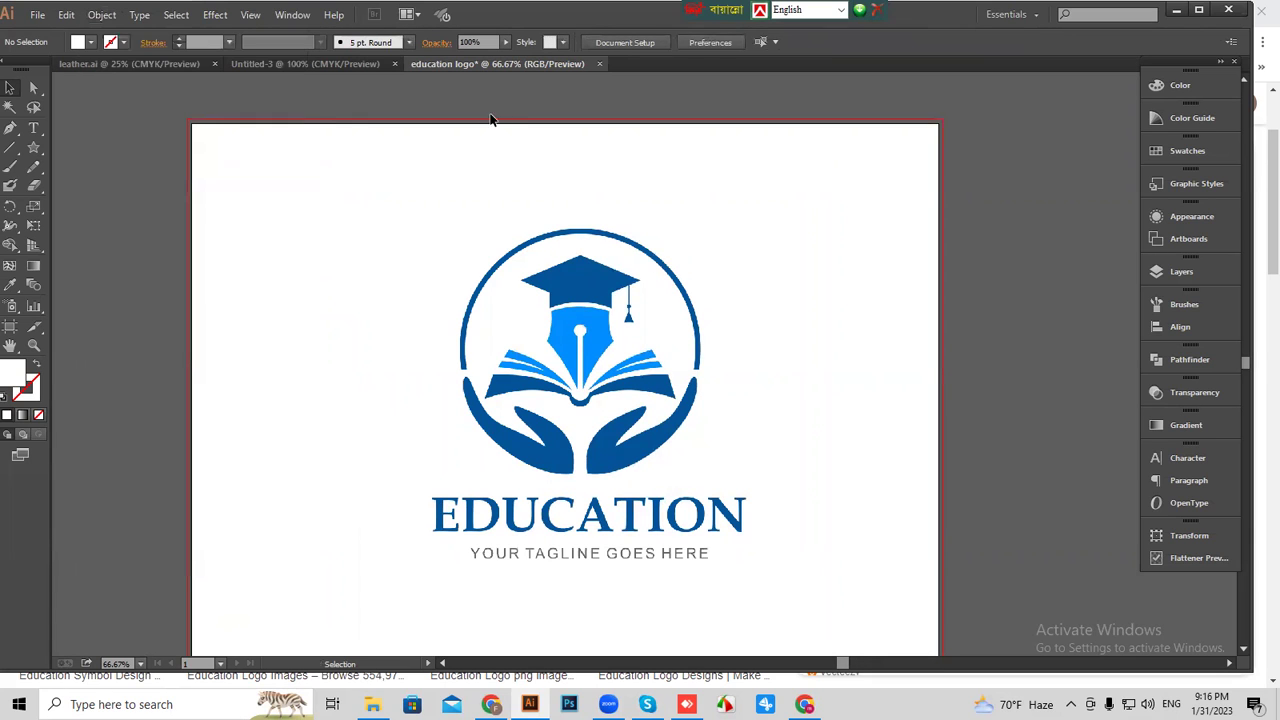
Lock the selected logo image with Object > Lock > Selection.
click(576, 384)
click(110, 15)
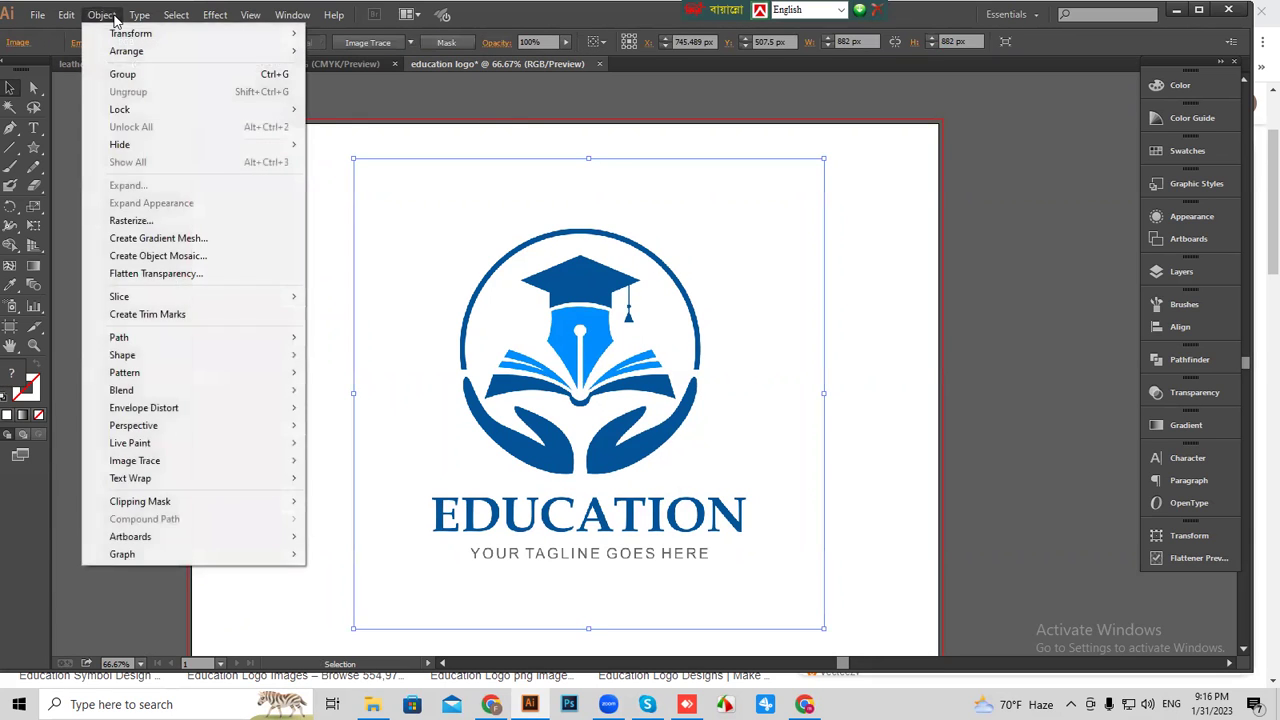
mouse_move(130, 113)
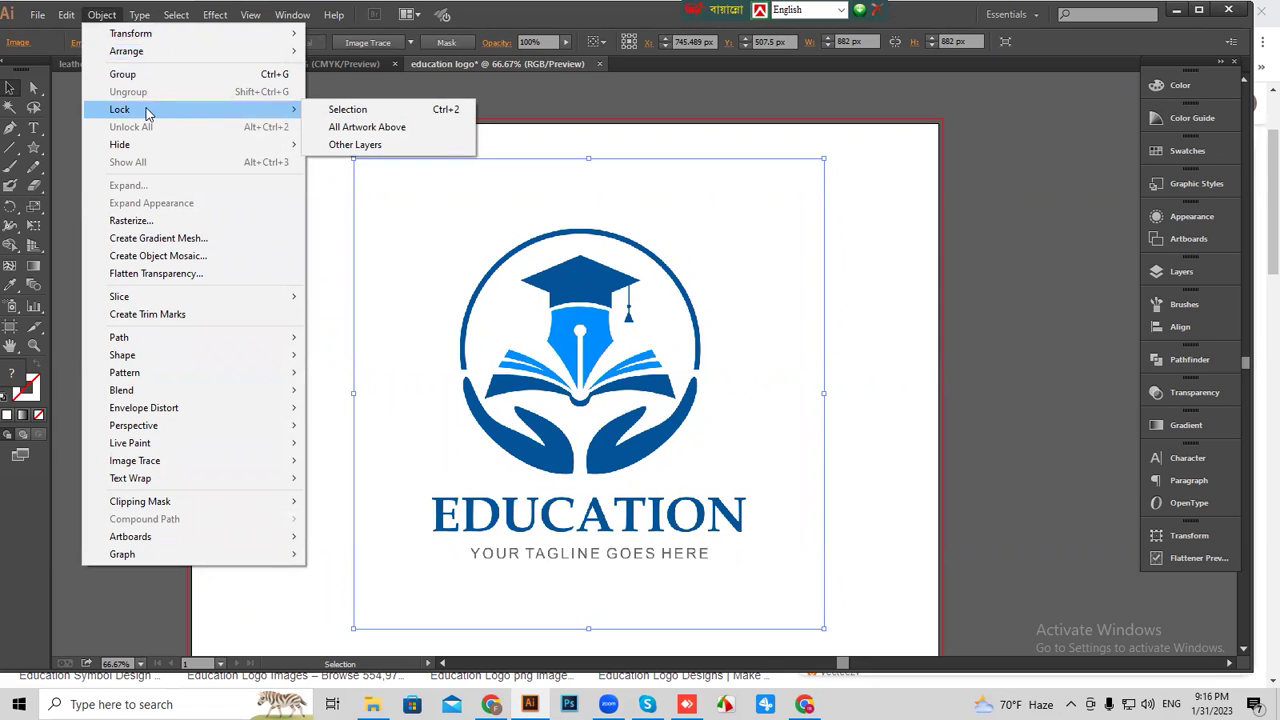
click(445, 111)
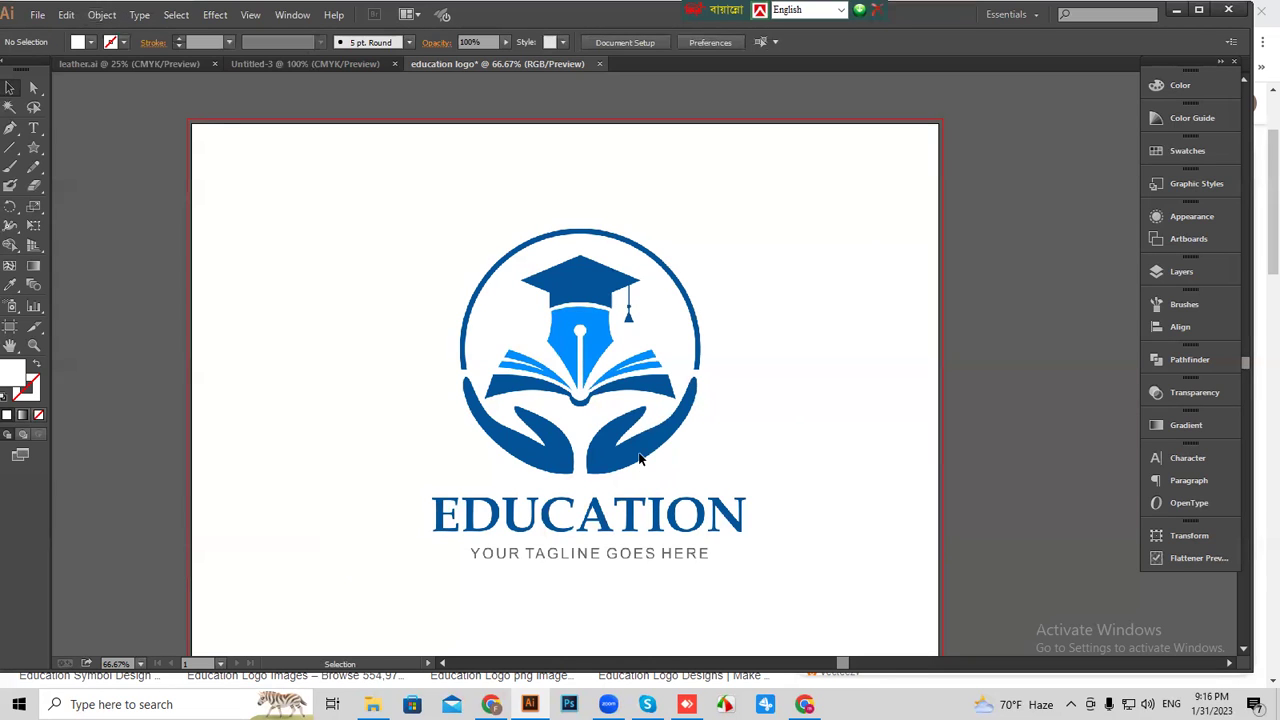
key(a)
key(ctrl+plus)
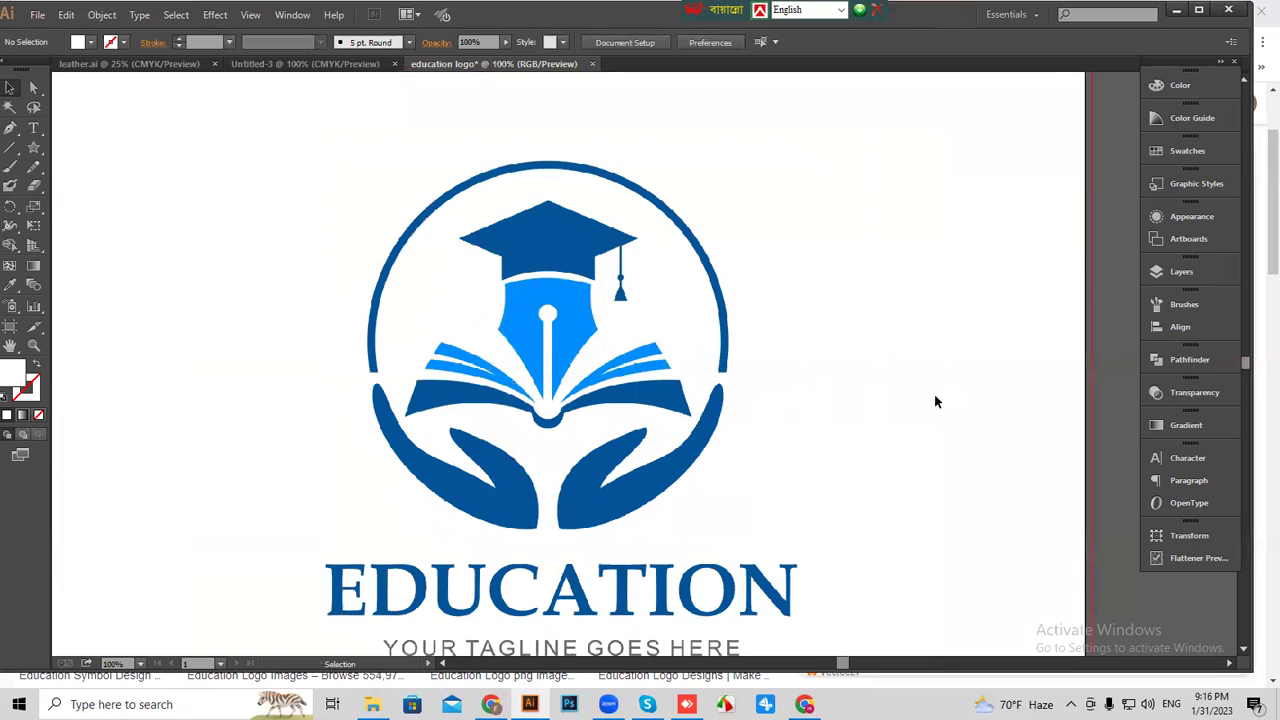
Draw a 446 × 446 px circle with the Ellipse Tool over the logo's outer ring.
drag(934, 398, 846, 370)
key(ctrl+plus)
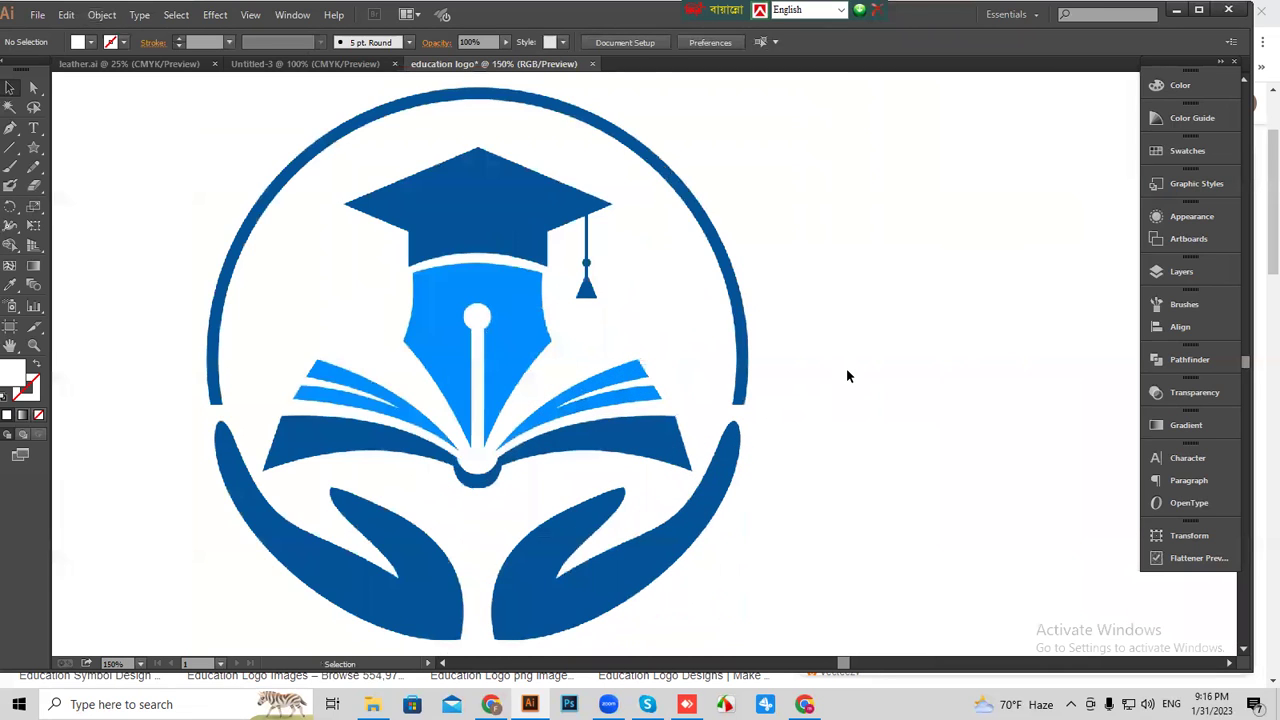
drag(702, 364, 716, 384)
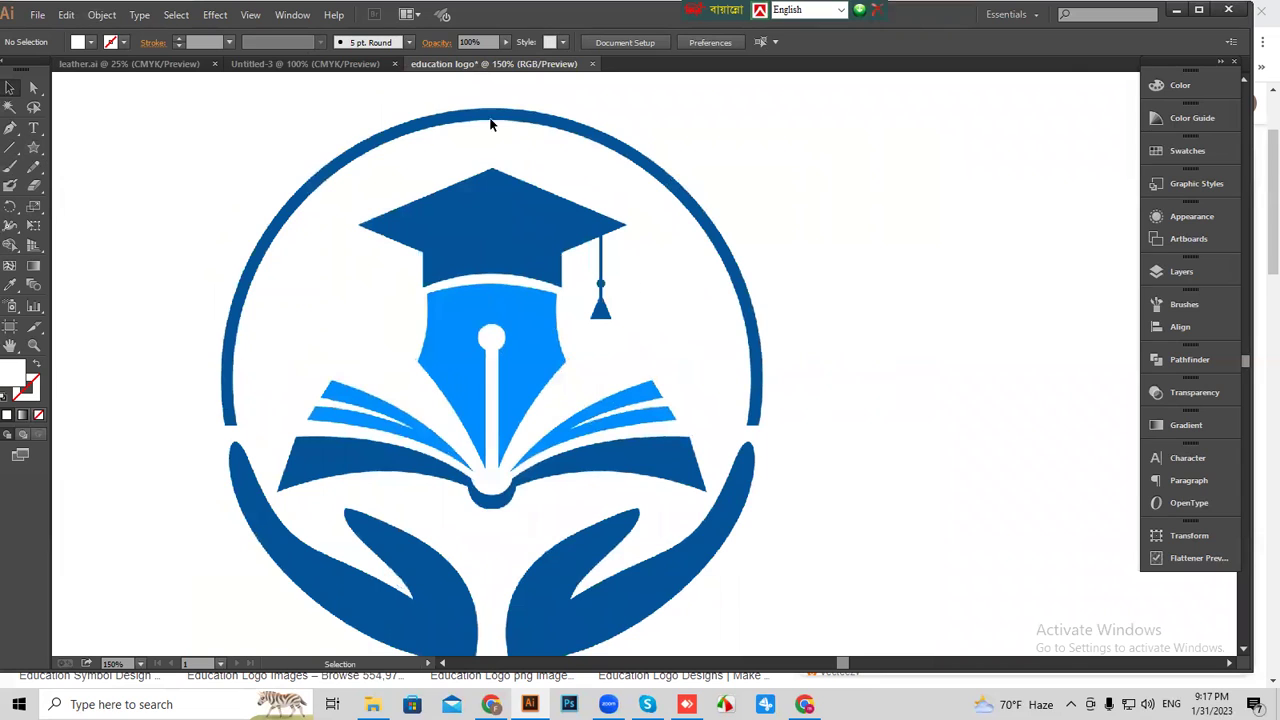
click(33, 149)
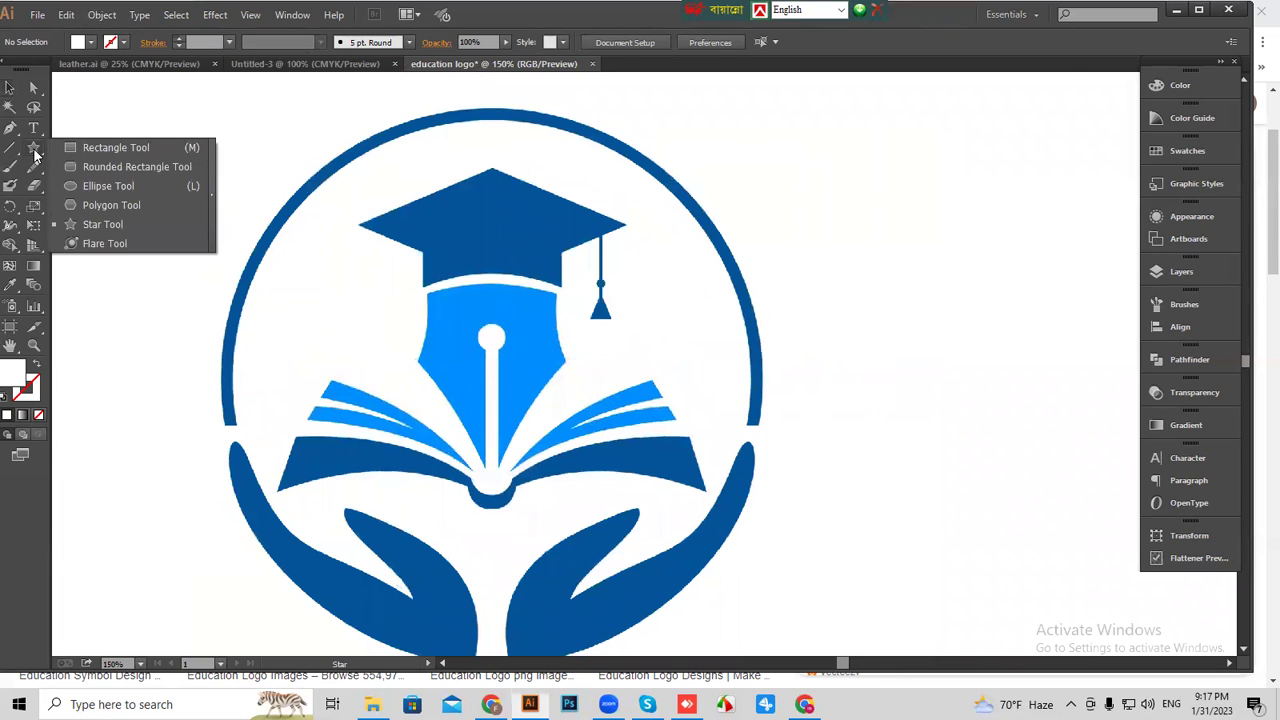
click(115, 185)
scroll(560, 404, down, 1)
key(ctrl+minus)
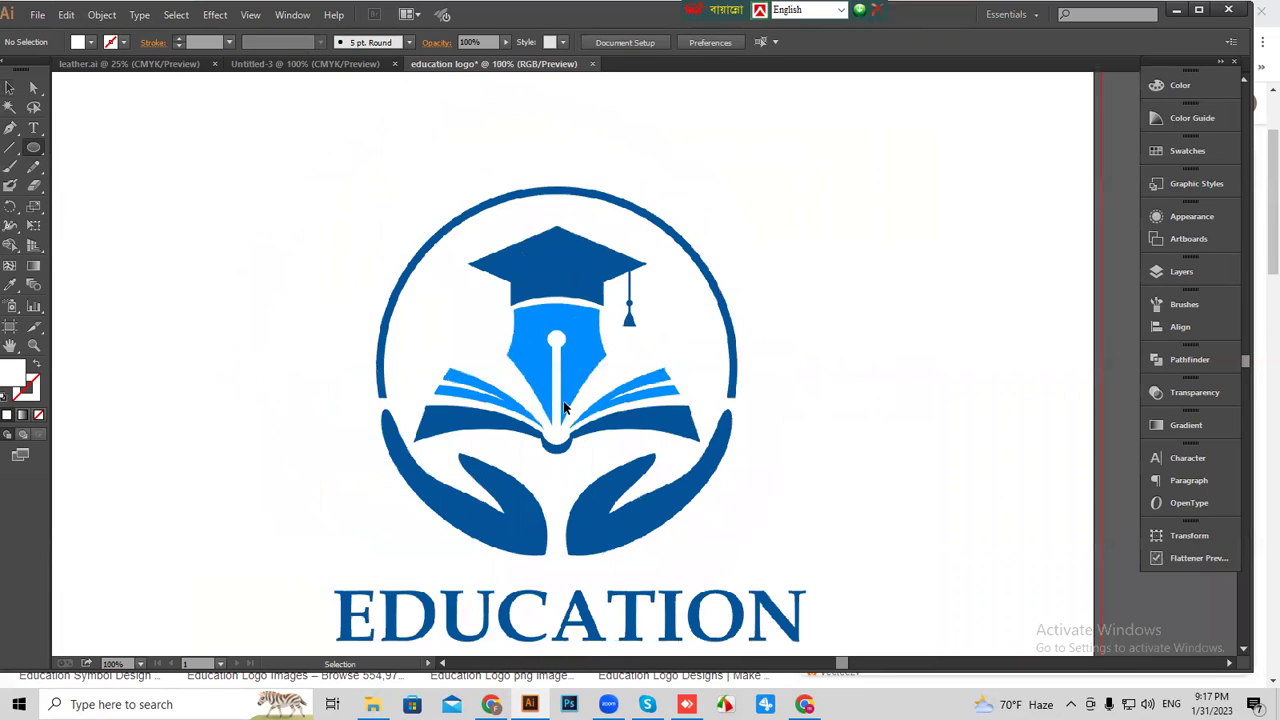
drag(563, 357, 693, 546)
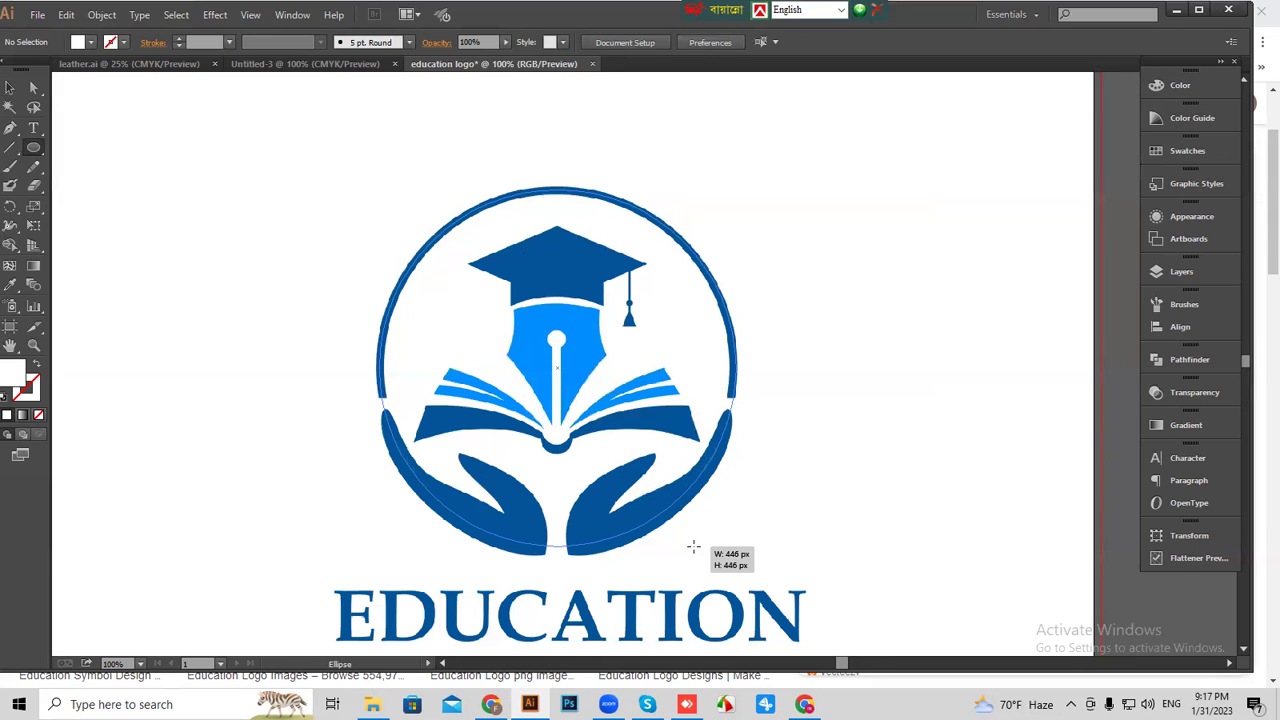
drag(693, 546, 694, 546)
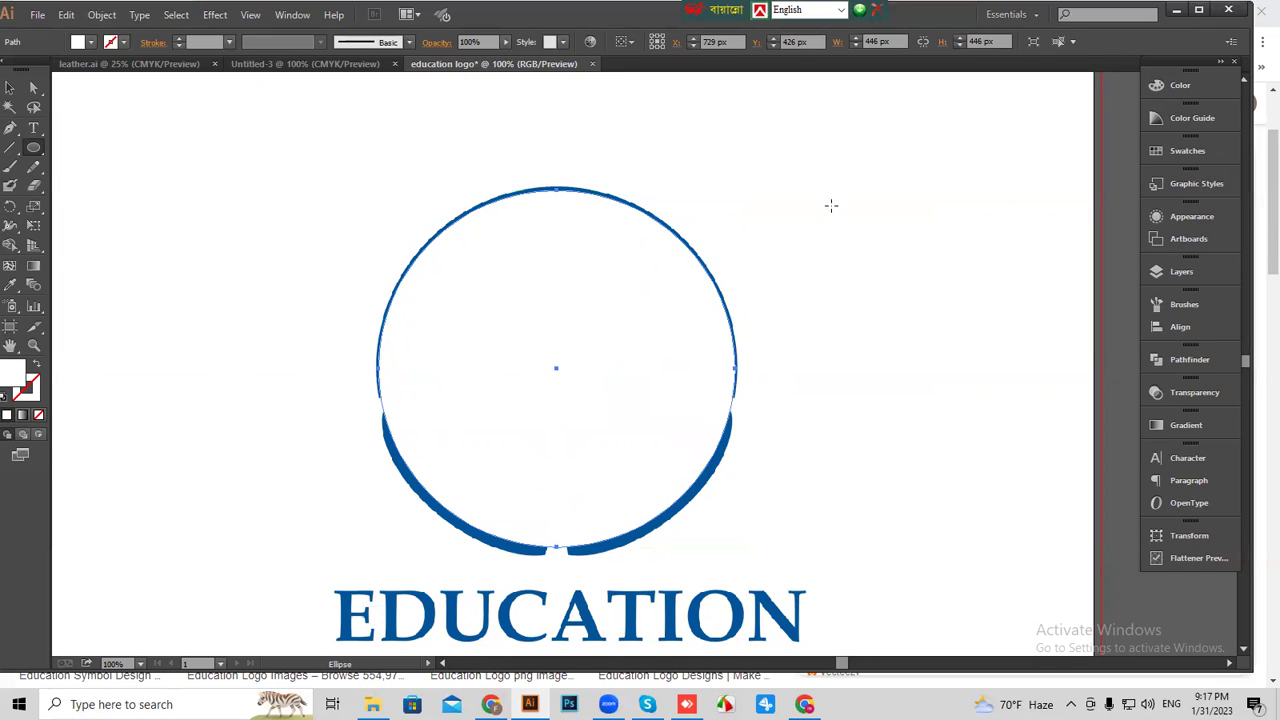
Try teal, blue and pink fills on the circle and swap its fill and stroke.
click(1178, 88)
click(1035, 107)
click(1064, 110)
click(1105, 107)
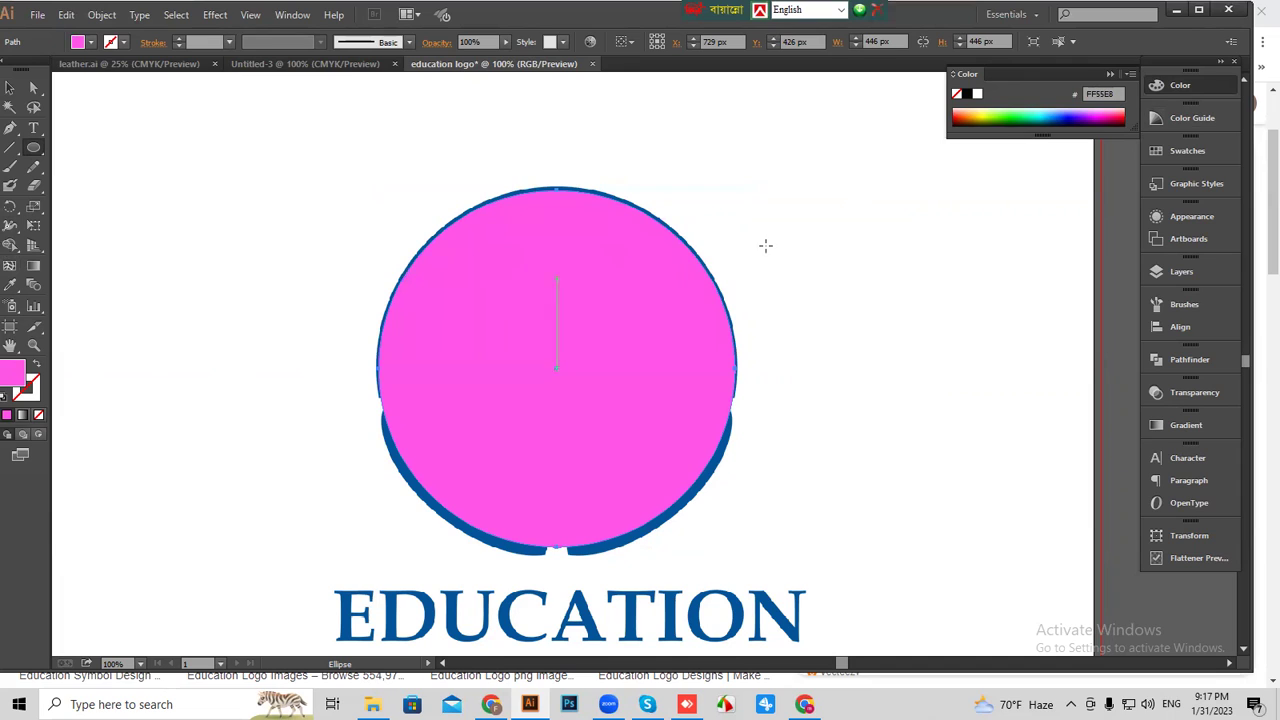
click(36, 369)
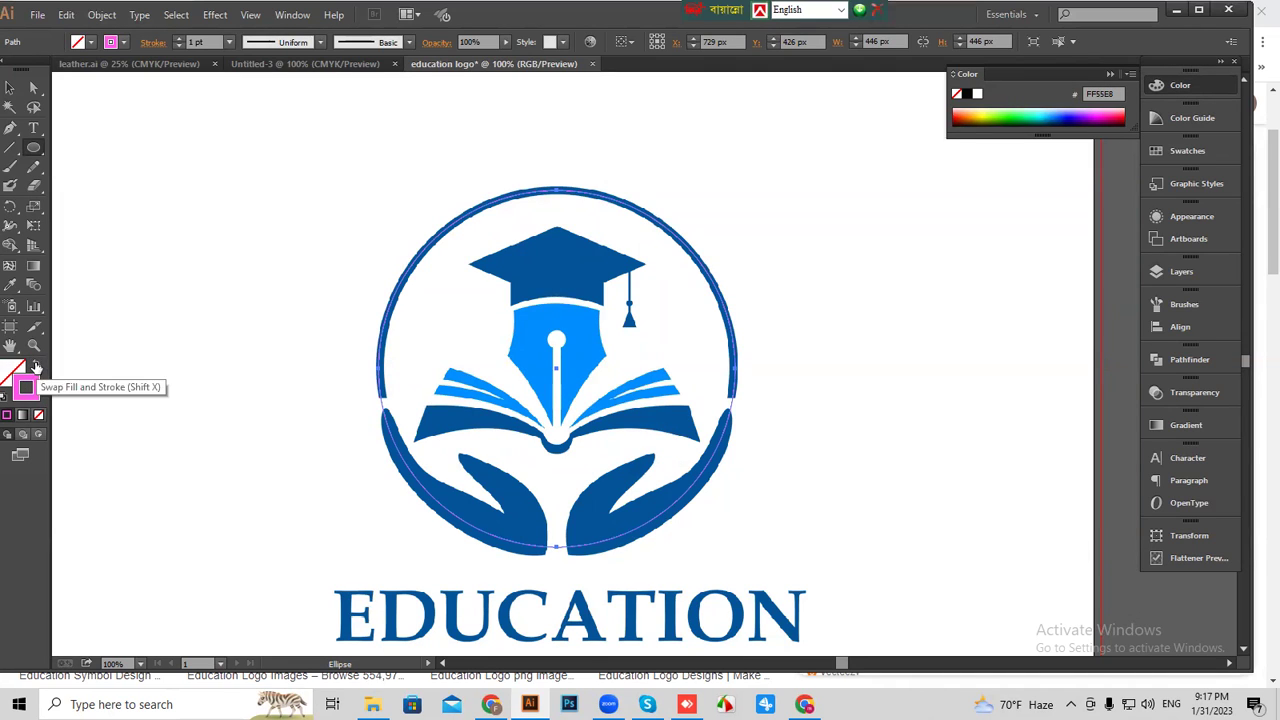
click(36, 369)
click(36, 369)
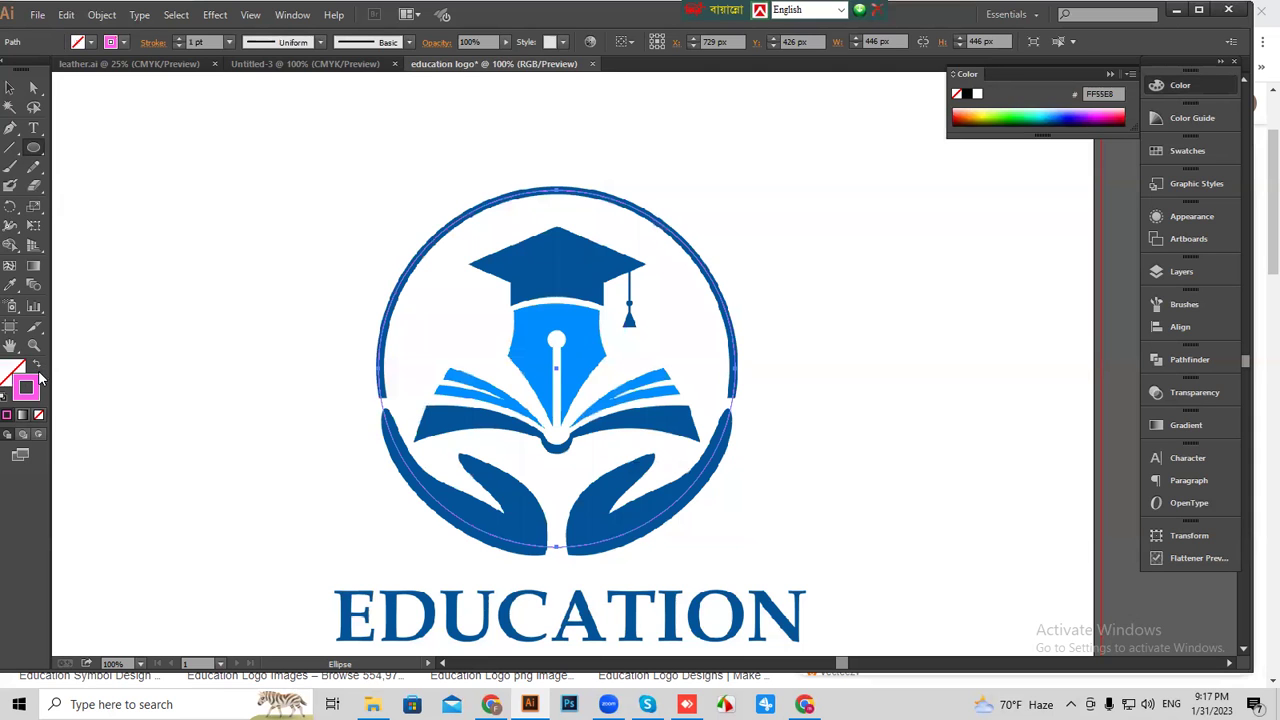
key(ctrl+=)
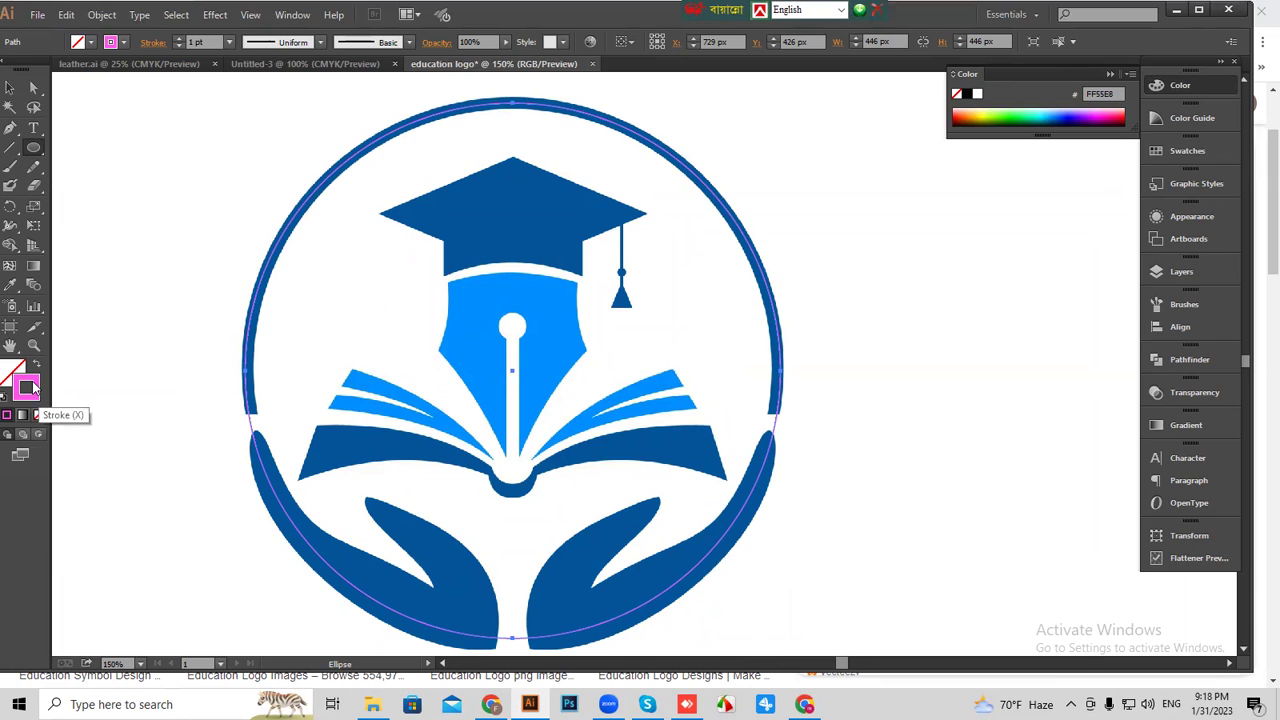
Give the circle an orange FFBE15 stroke and set its fill to None.
click(974, 114)
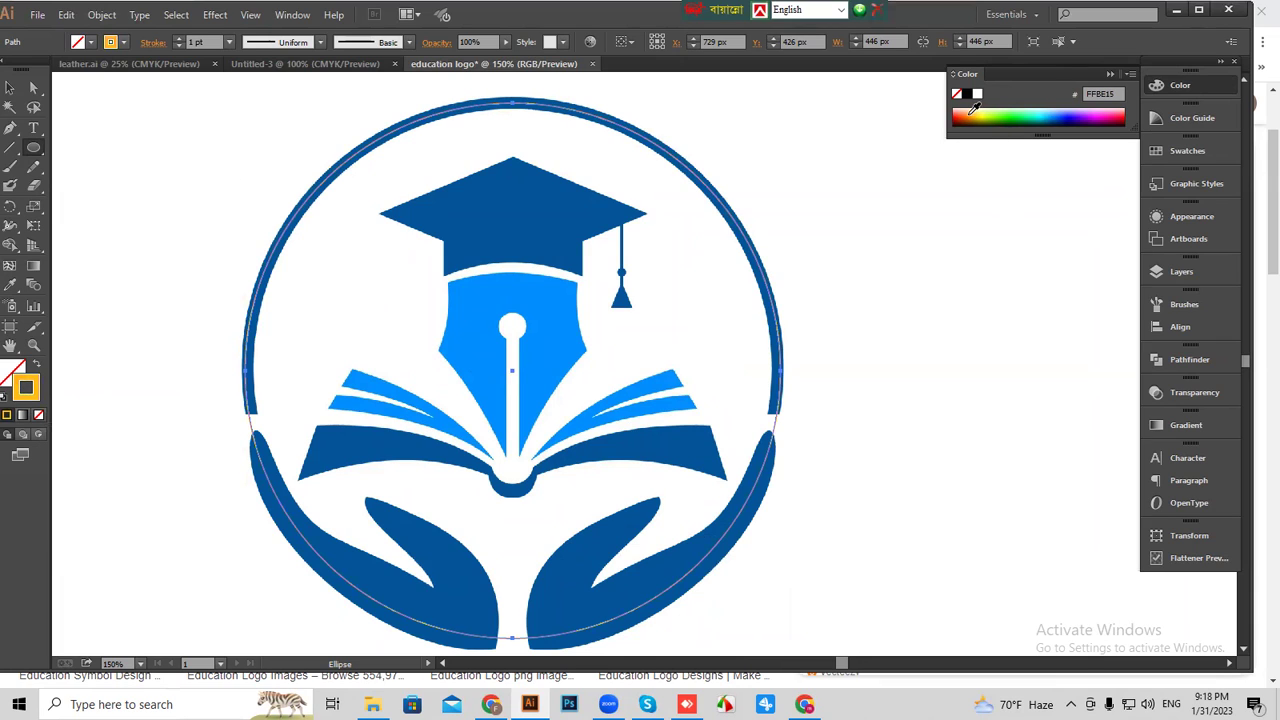
click(14, 372)
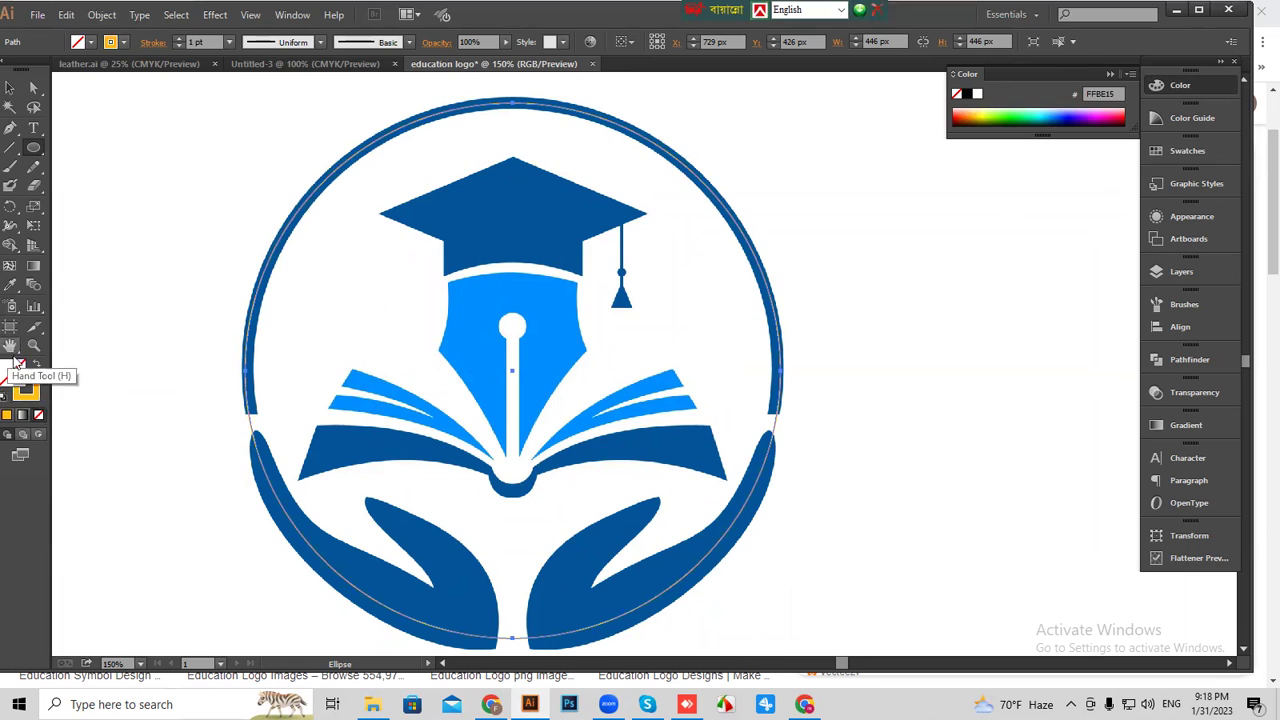
click(1020, 112)
click(1098, 112)
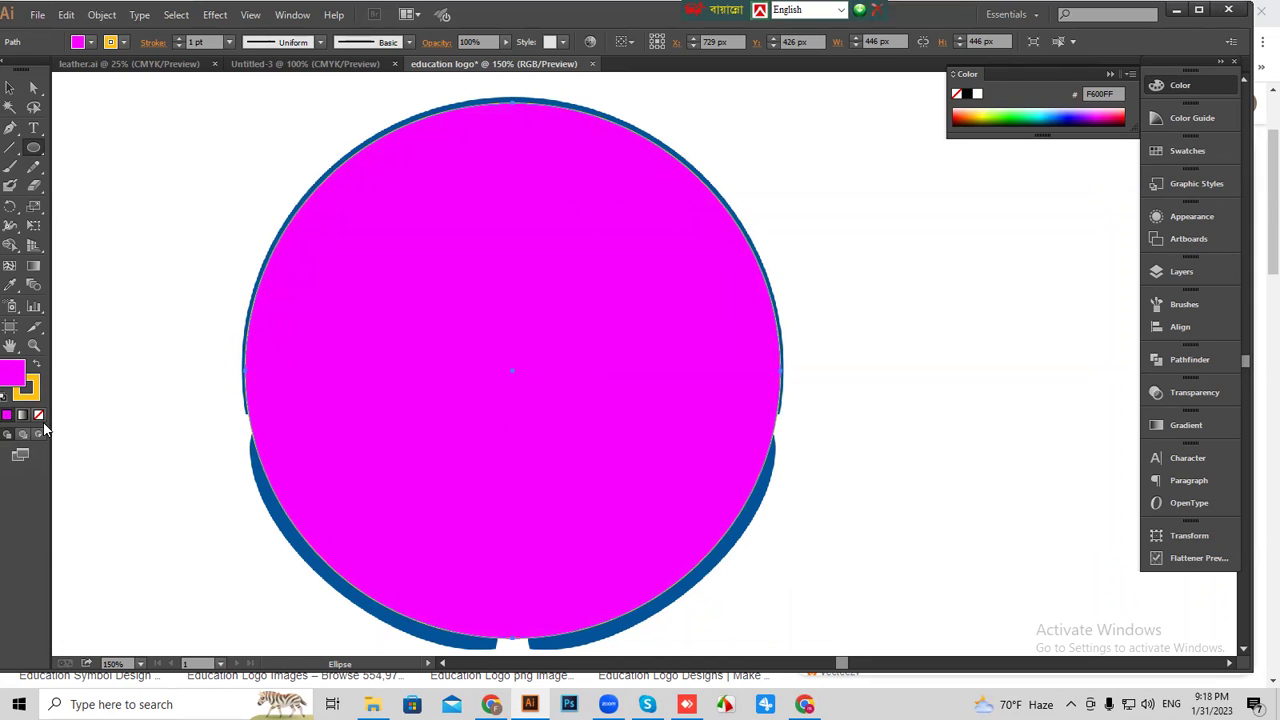
click(38, 414)
click(30, 392)
click(10, 90)
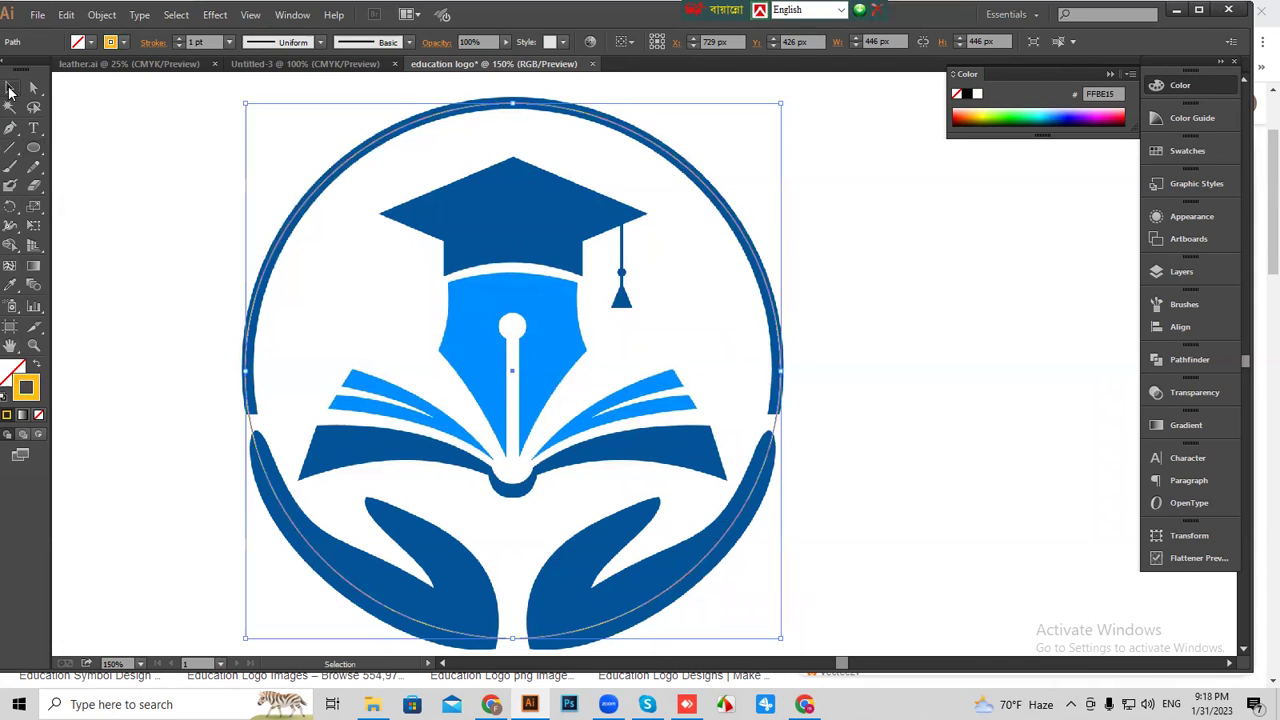
Raise the circle's stroke weight to 8 pt.
click(818, 416)
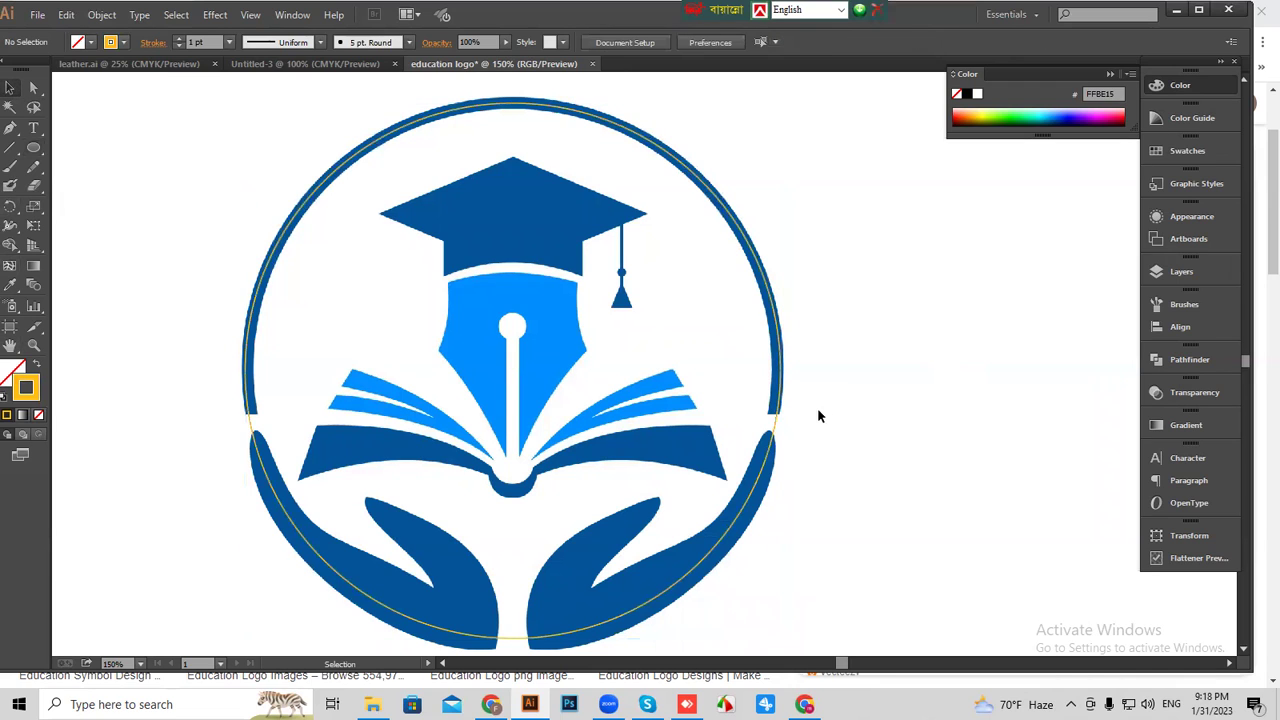
click(780, 408)
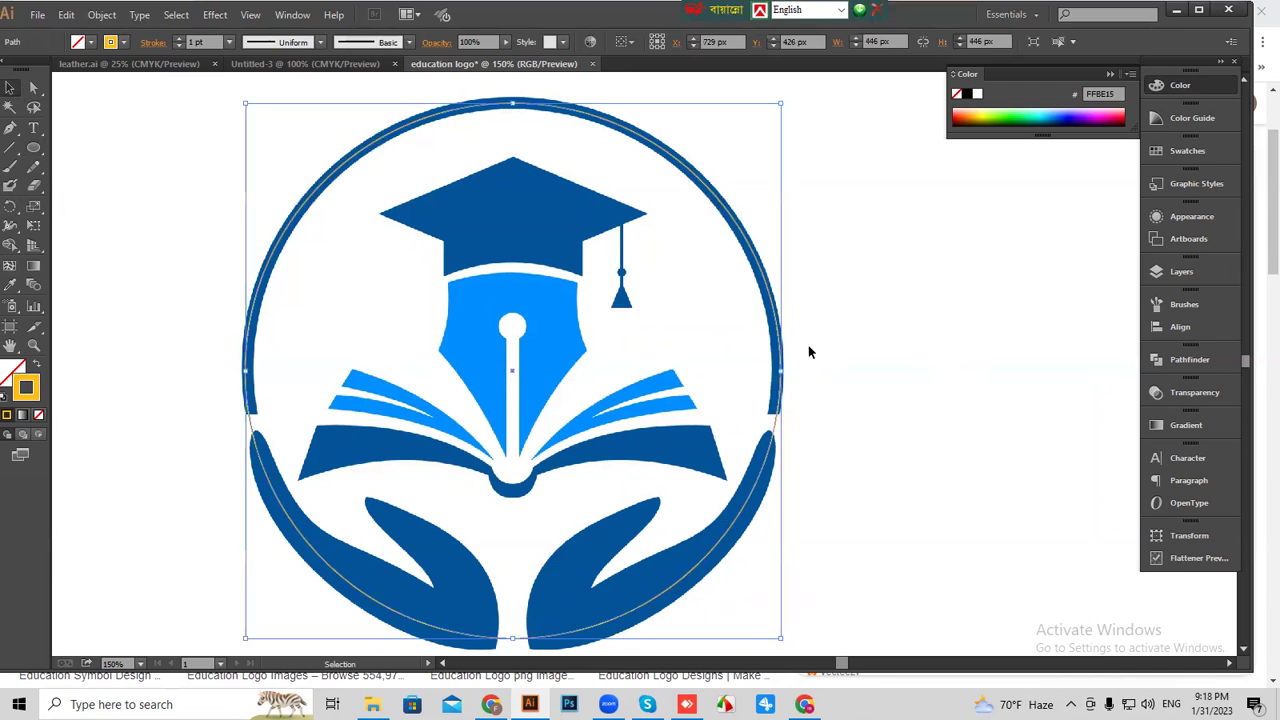
click(787, 279)
click(770, 295)
scroll(199, 43, up, 5)
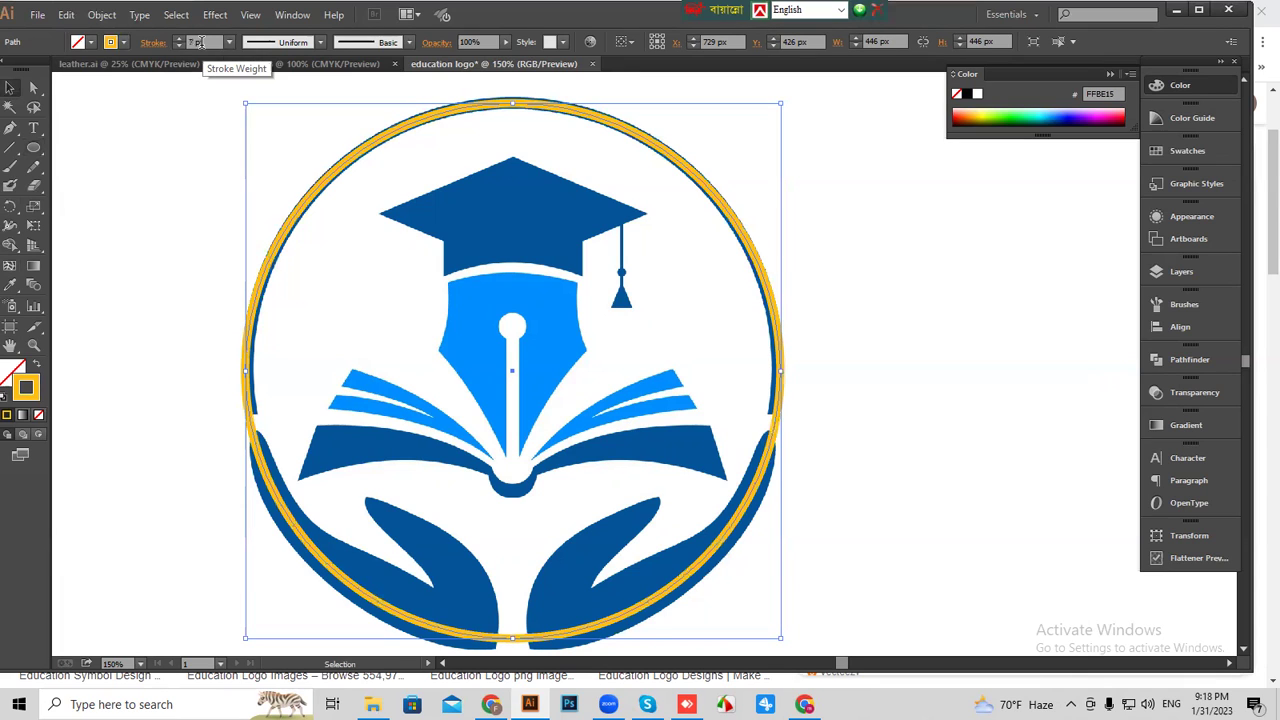
scroll(199, 43, up, 1)
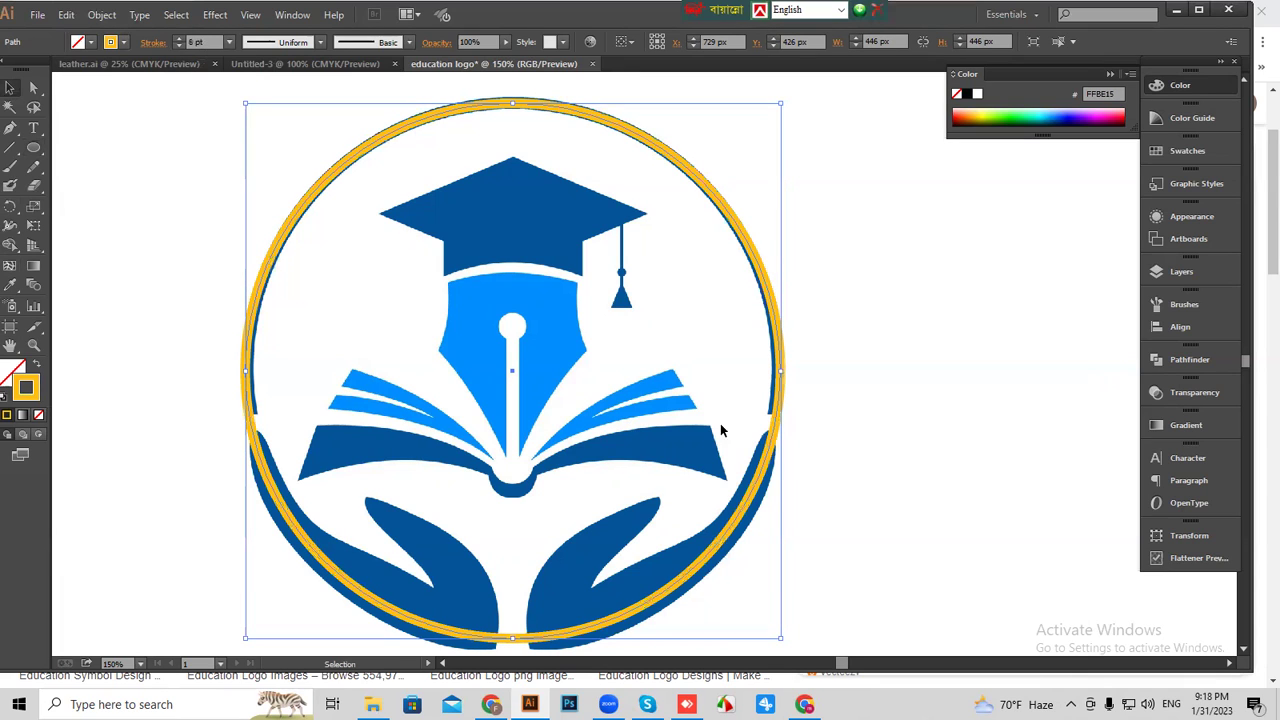
click(868, 443)
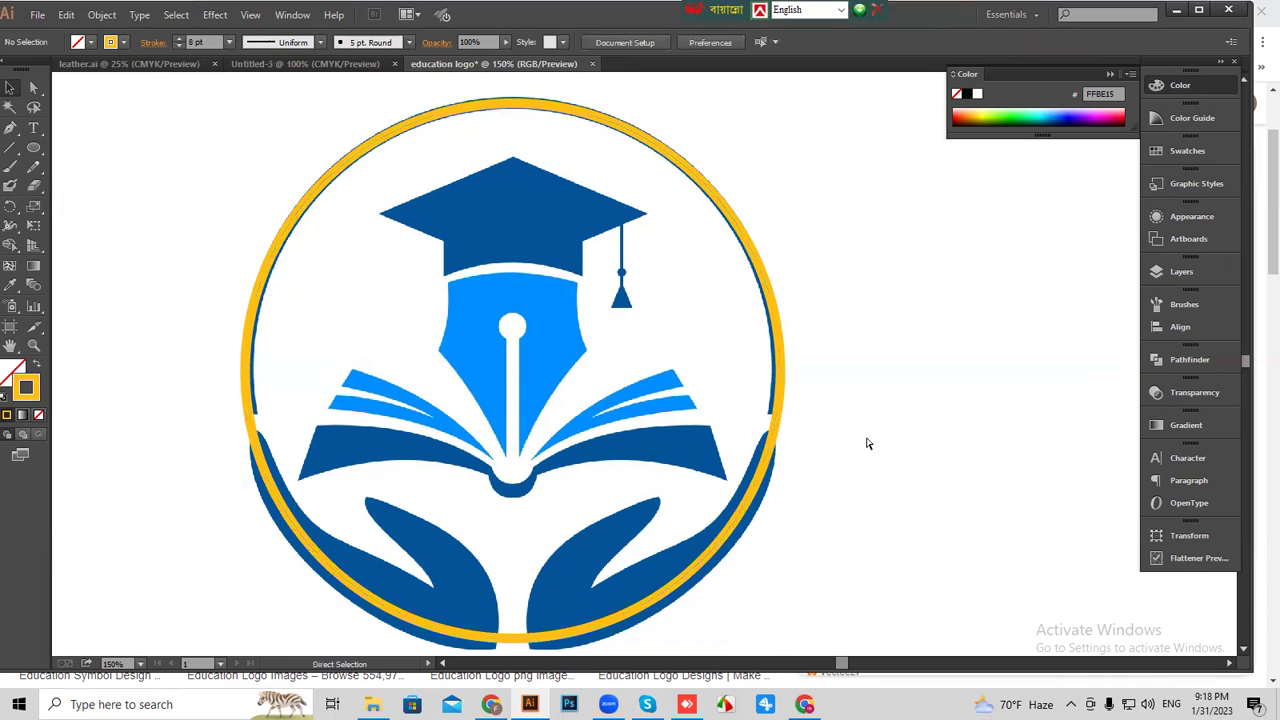
Inspect the 8 pt orange ring, then reselect it at 200% zoom.
key(ctrl+plus)
drag(671, 463, 766, 486)
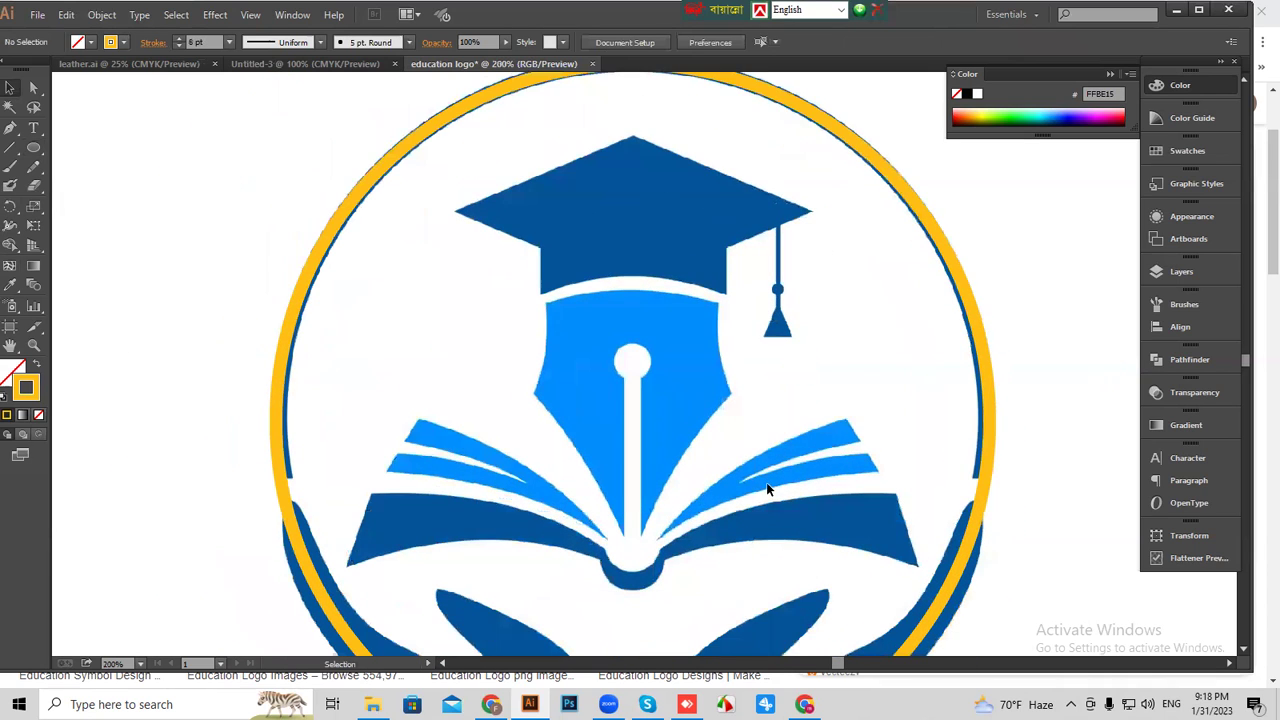
key(ctrl+minus)
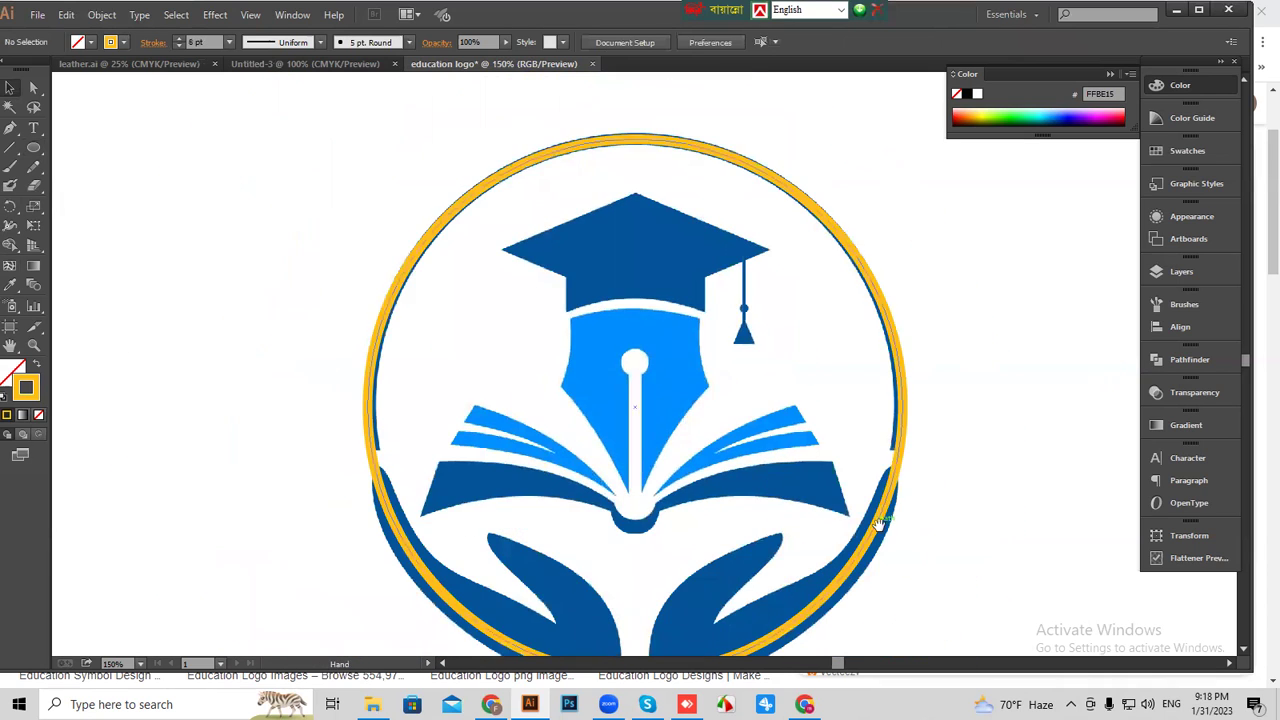
scroll(560, 440, down, 2)
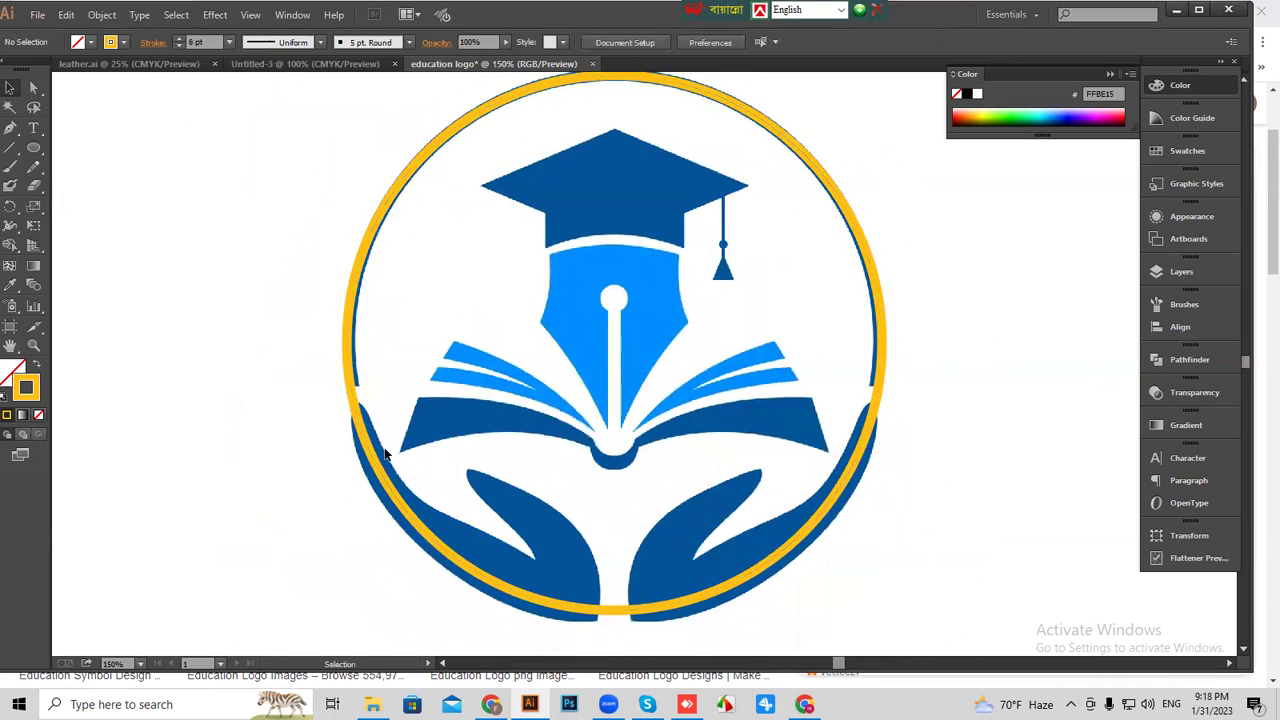
click(355, 398)
key(ctrl+plus)
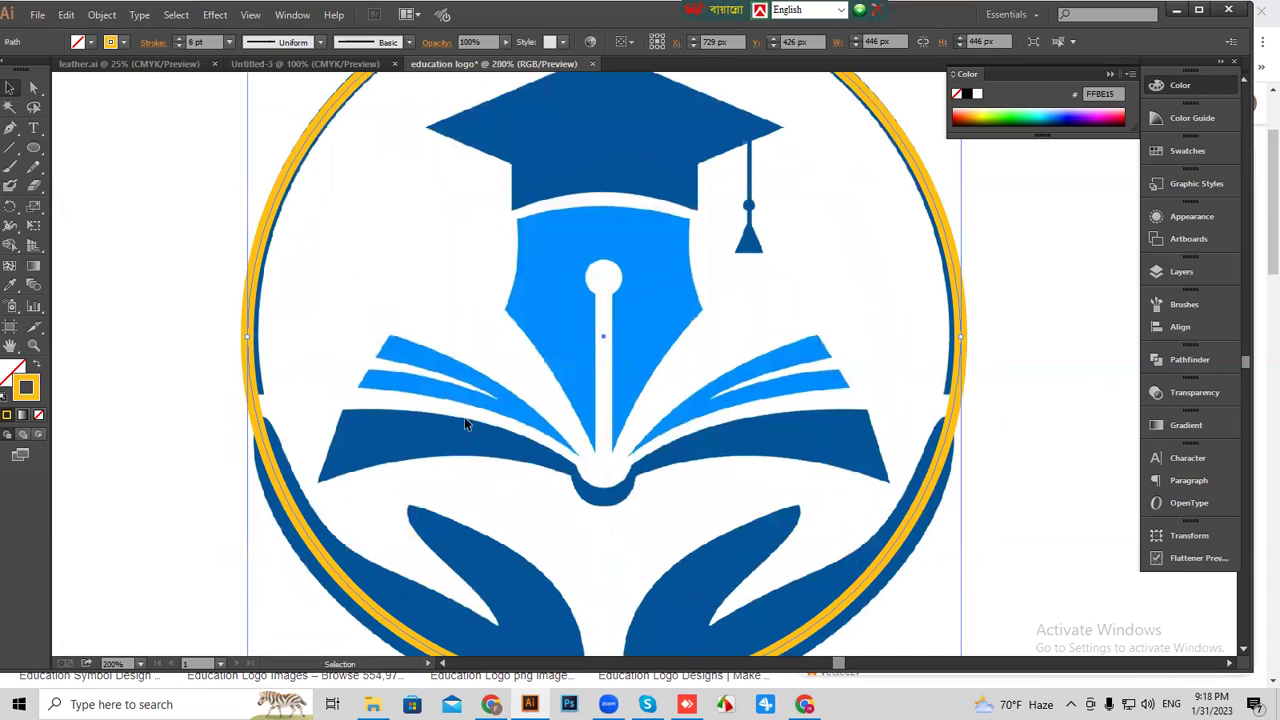
Add an anchor point on the ring's left side above the left hand, undoing a trial deletion.
click(9, 132)
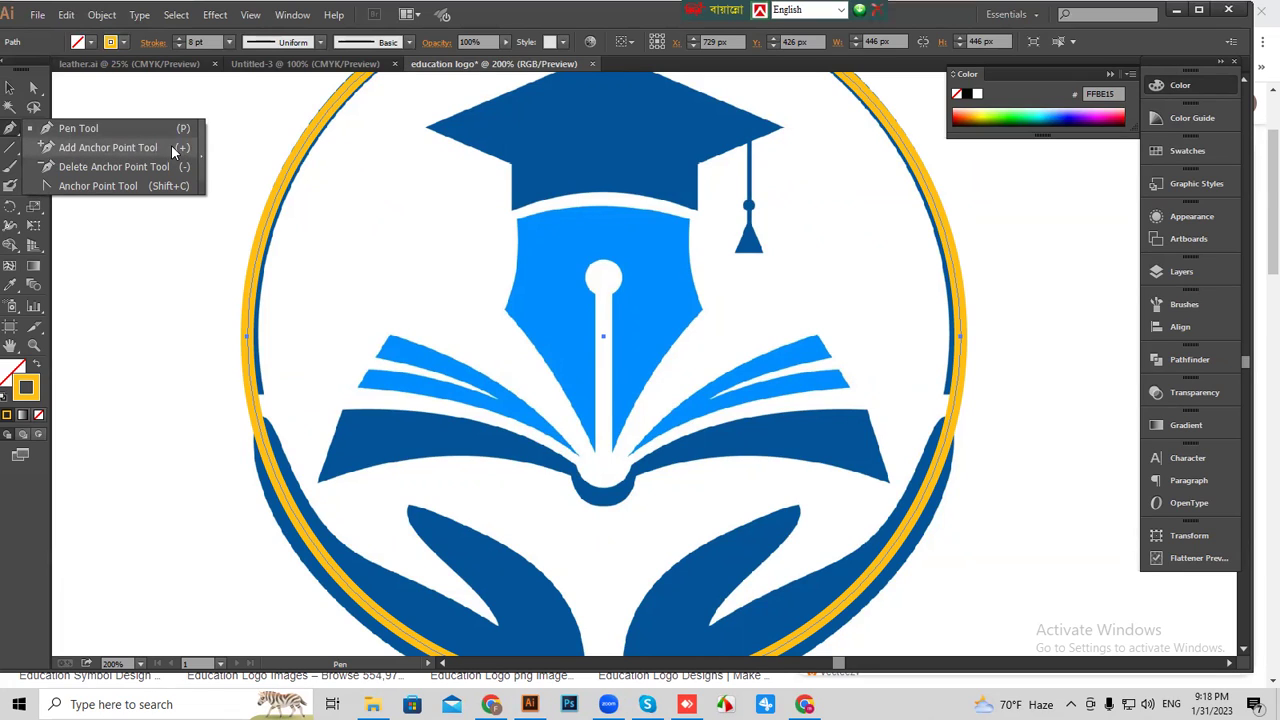
click(115, 148)
key(ctrl+plus)
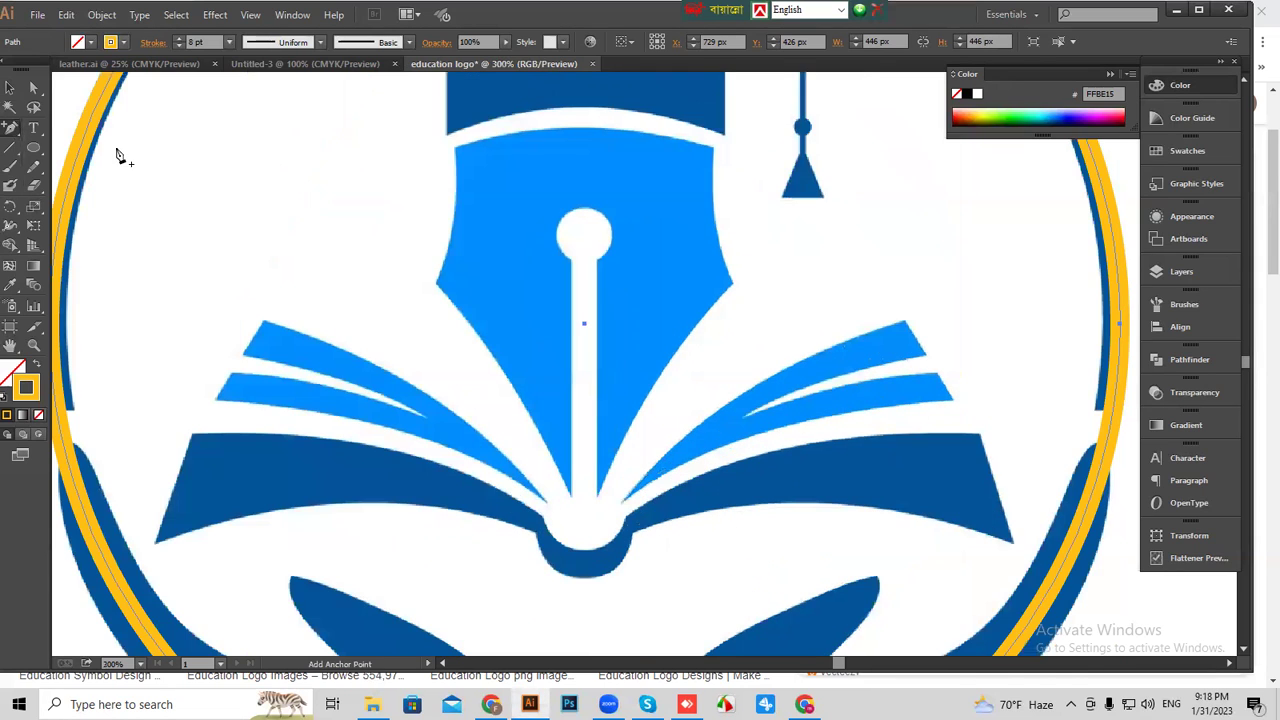
drag(138, 183, 632, 272)
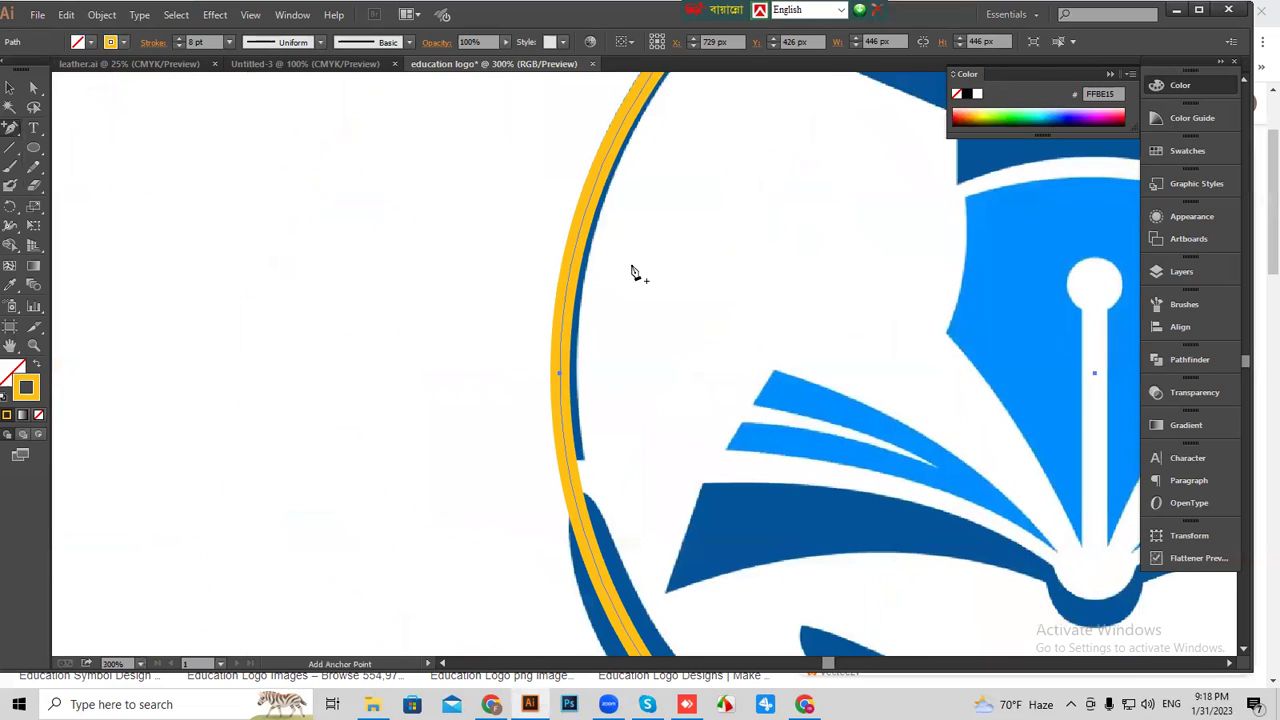
key(ctrl+plus)
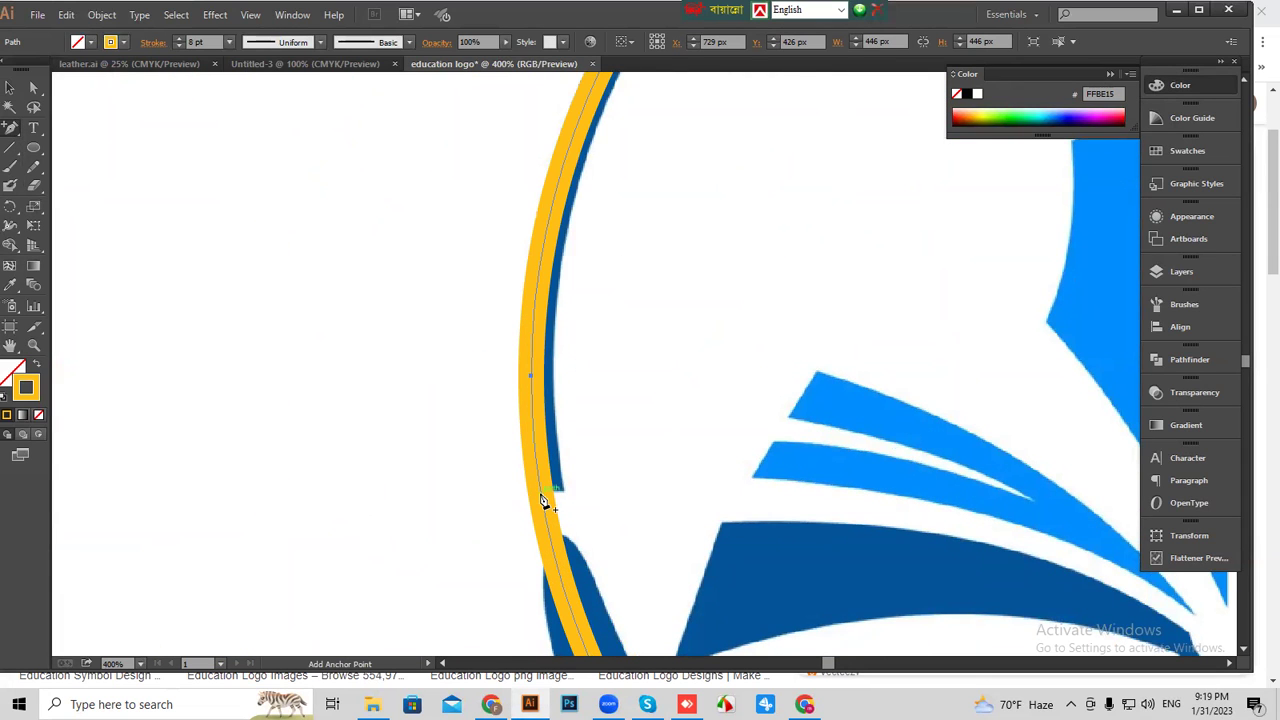
click(543, 499)
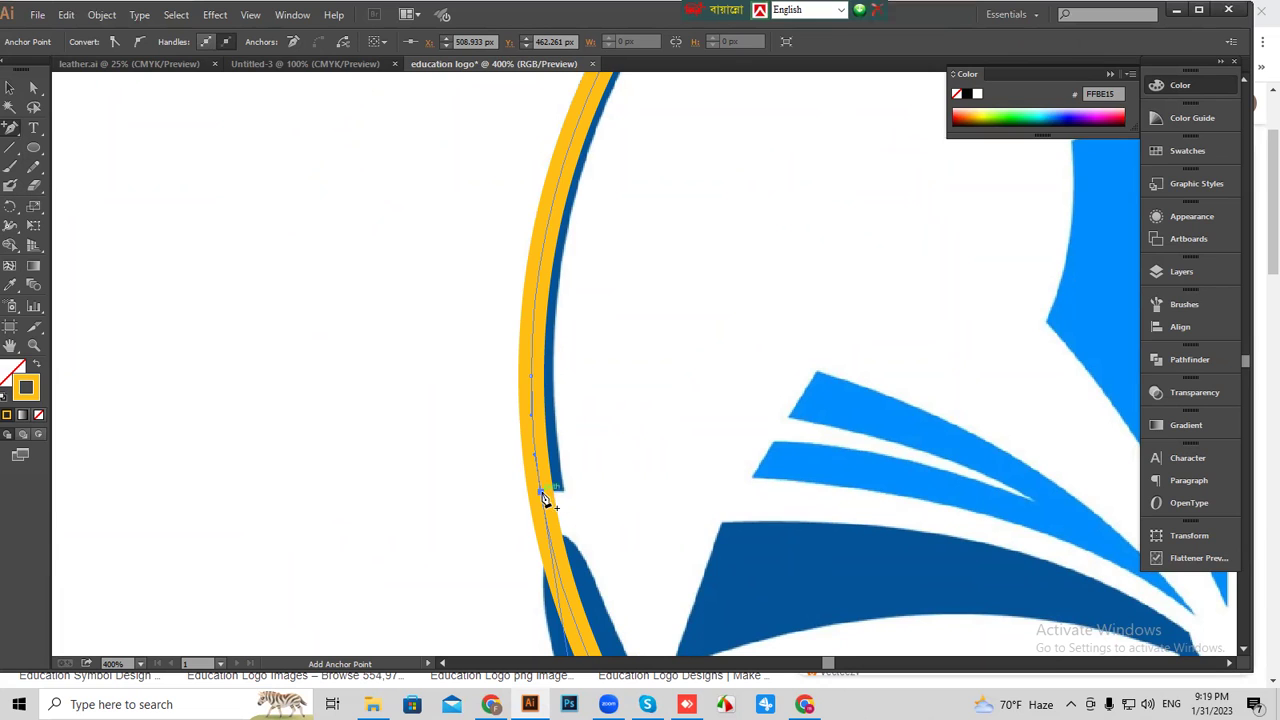
key(Delete)
key(ctrl+minus)
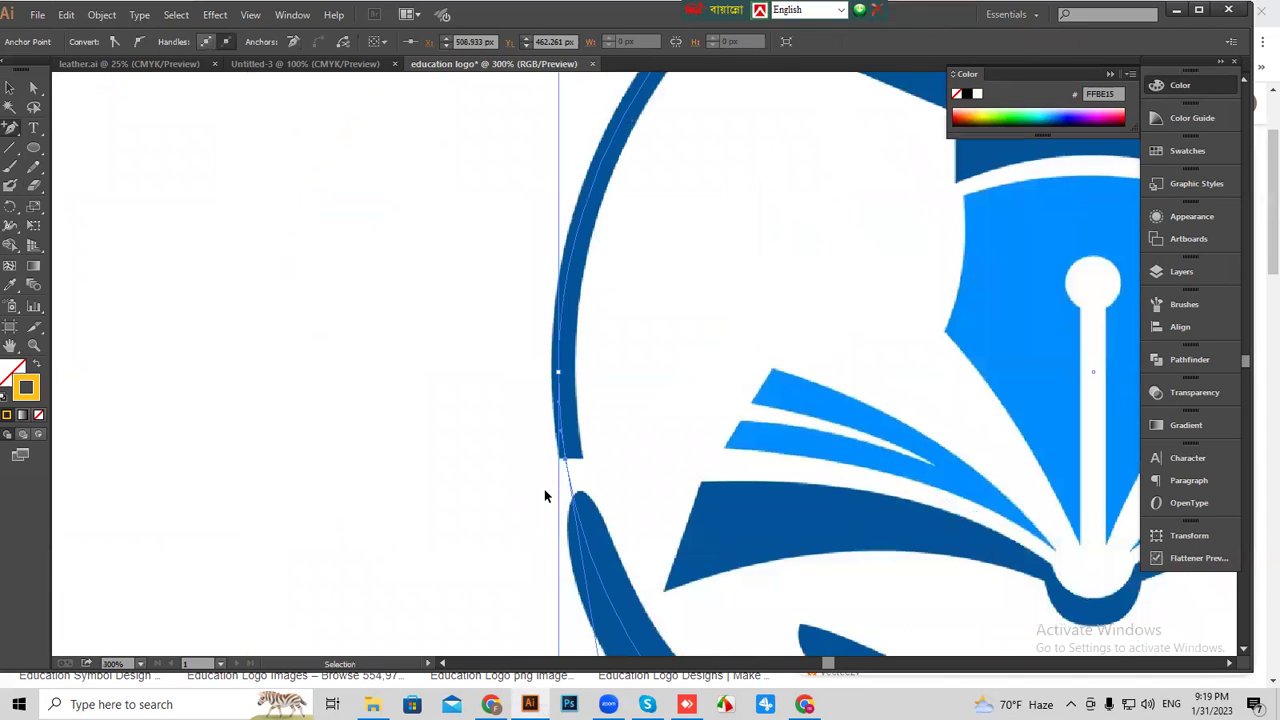
key(ctrl+z)
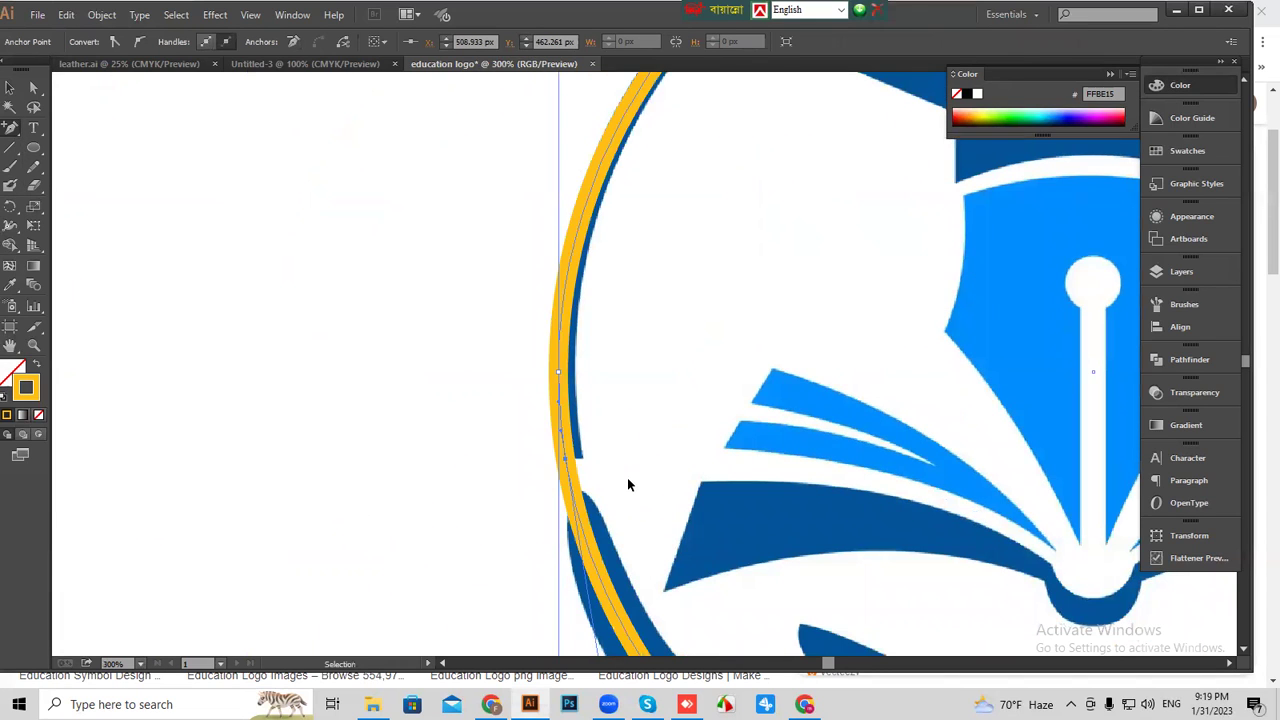
ctrl+click(630, 489)
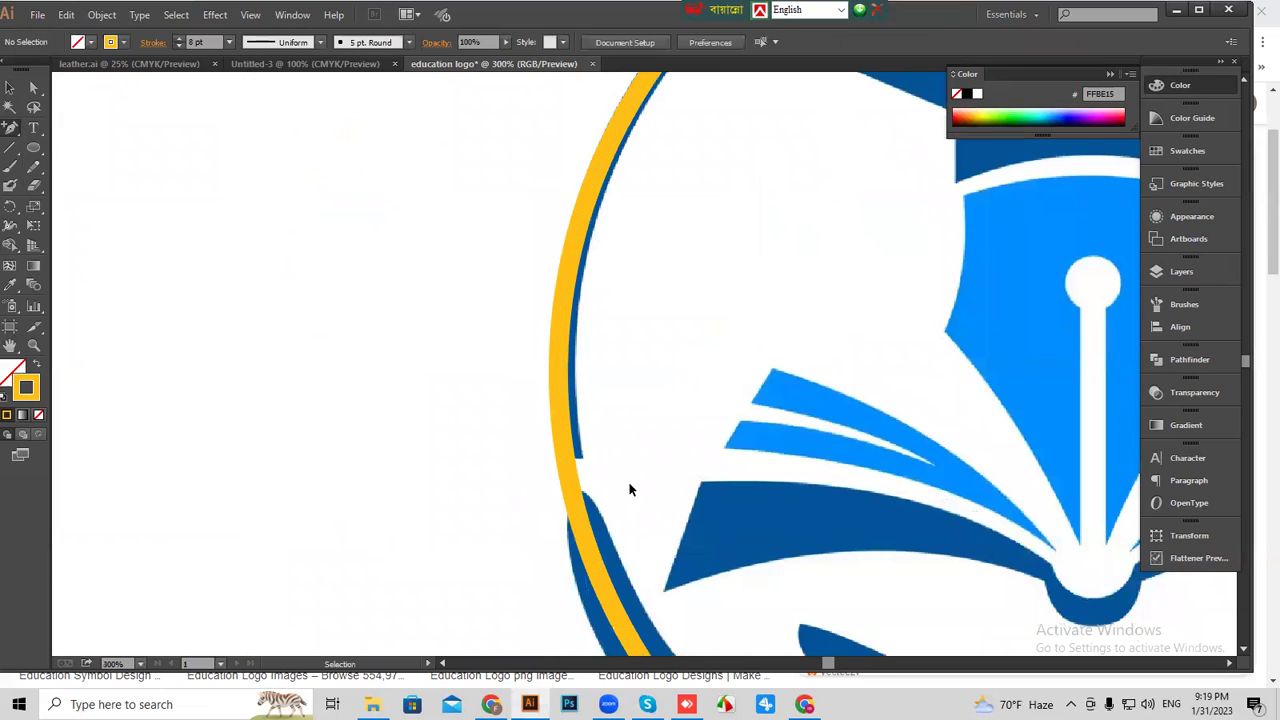
Add an anchor point on the ring's right side just above the right hand, at 400% zoom.
ctrl+click(565, 458)
drag(883, 523, 374, 509)
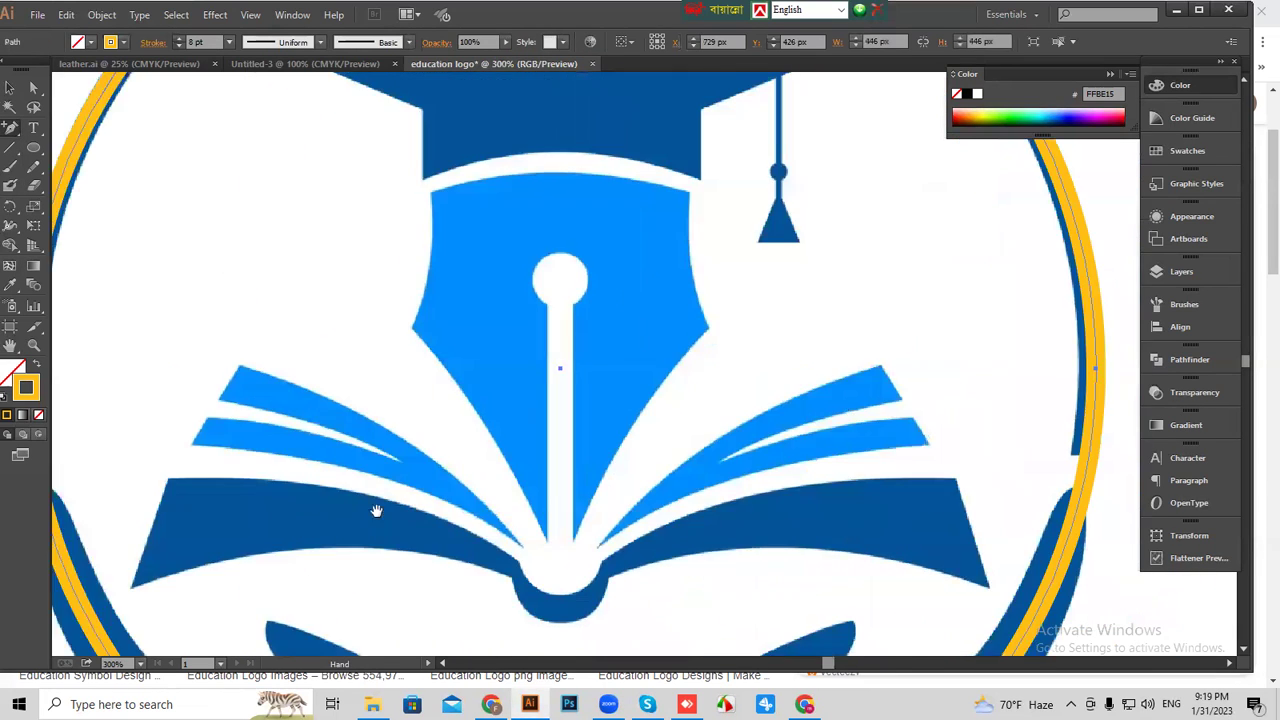
drag(659, 491, 551, 500)
drag(758, 461, 558, 510)
key(ctrl+plus)
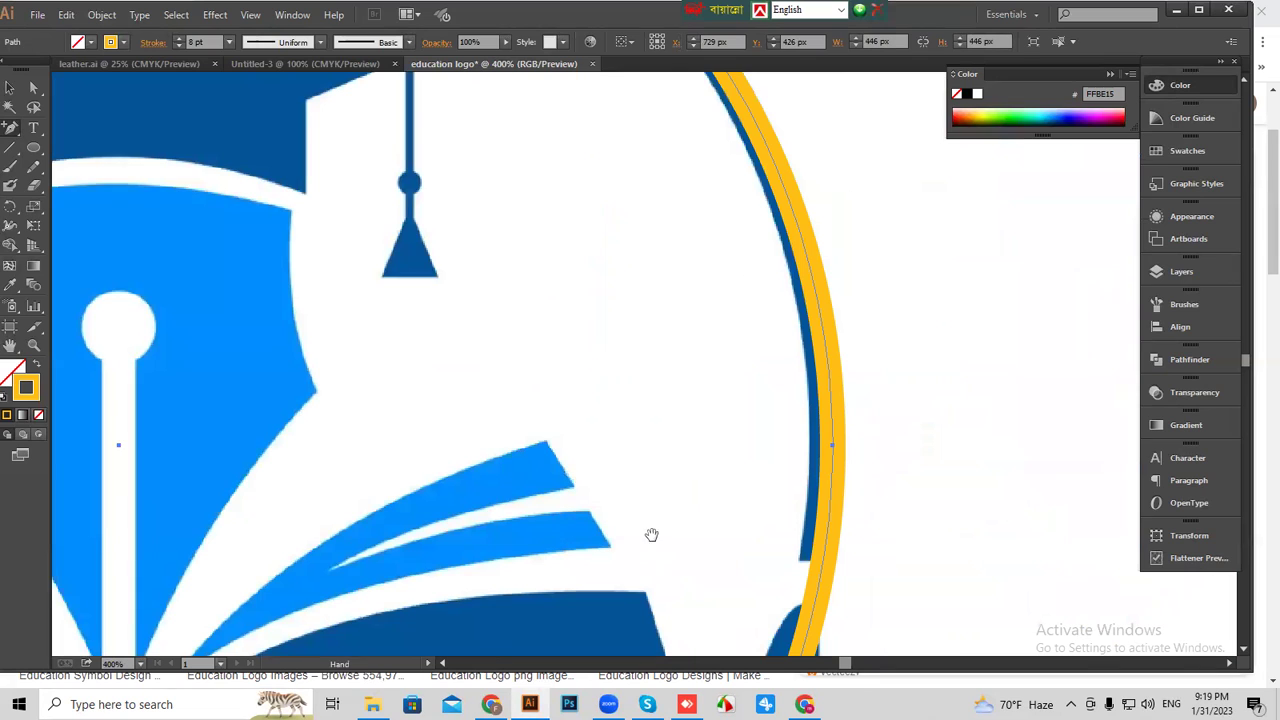
scroll(917, 540, right, 2)
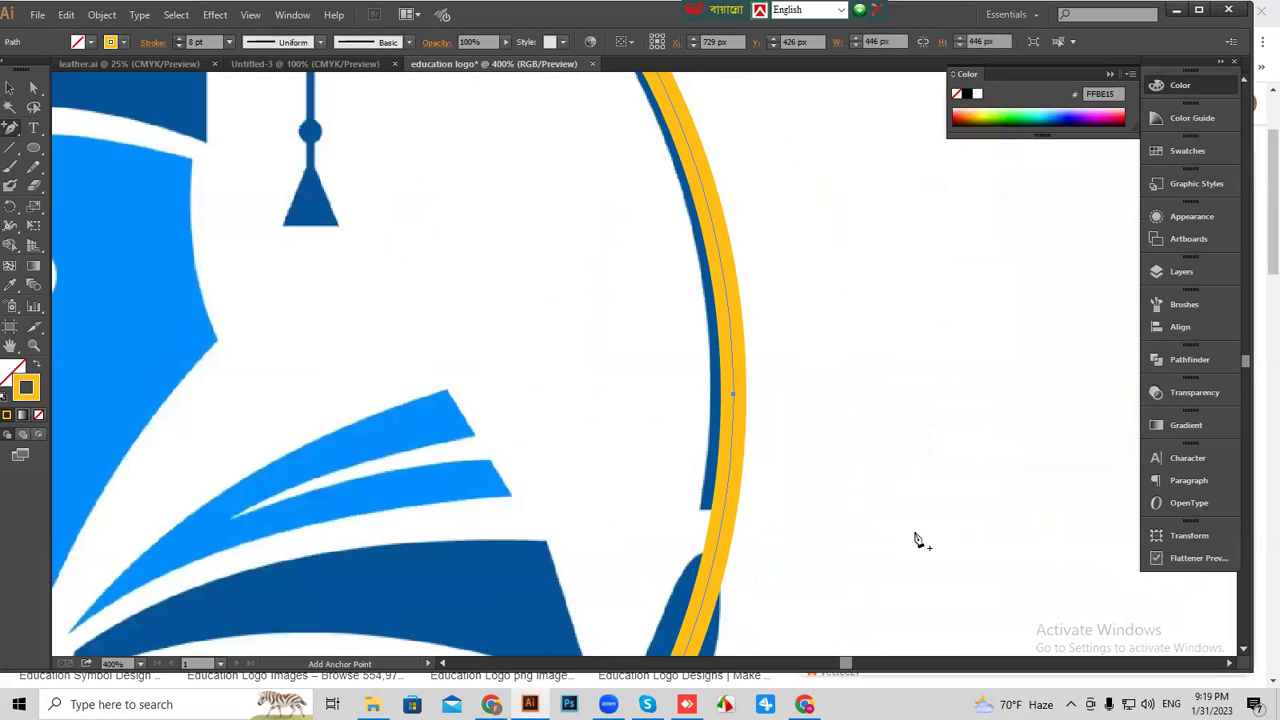
click(10, 127)
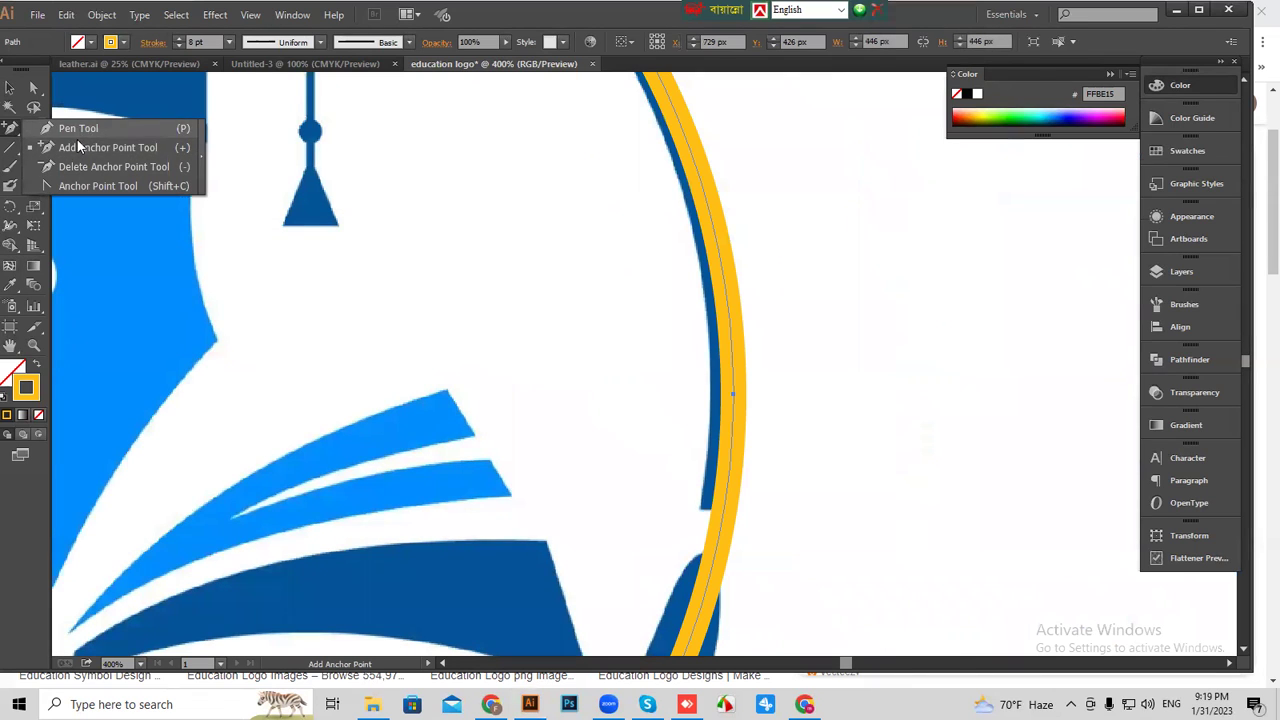
click(77, 147)
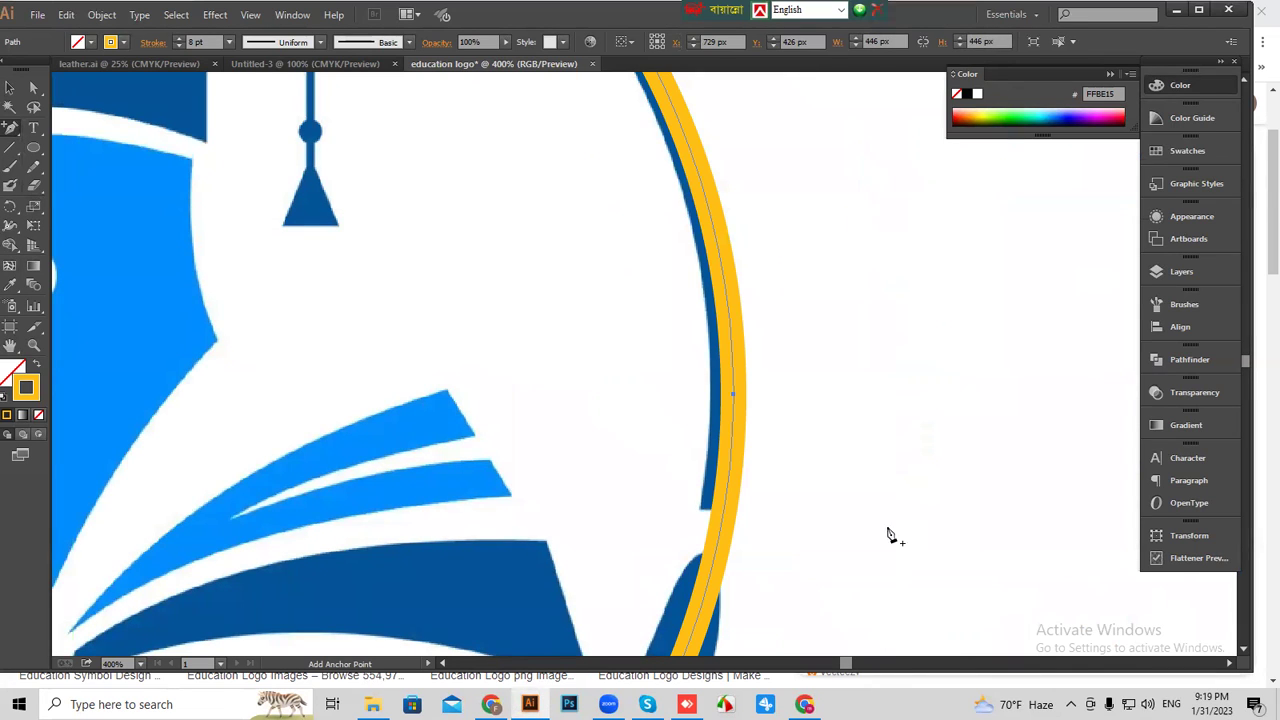
click(724, 512)
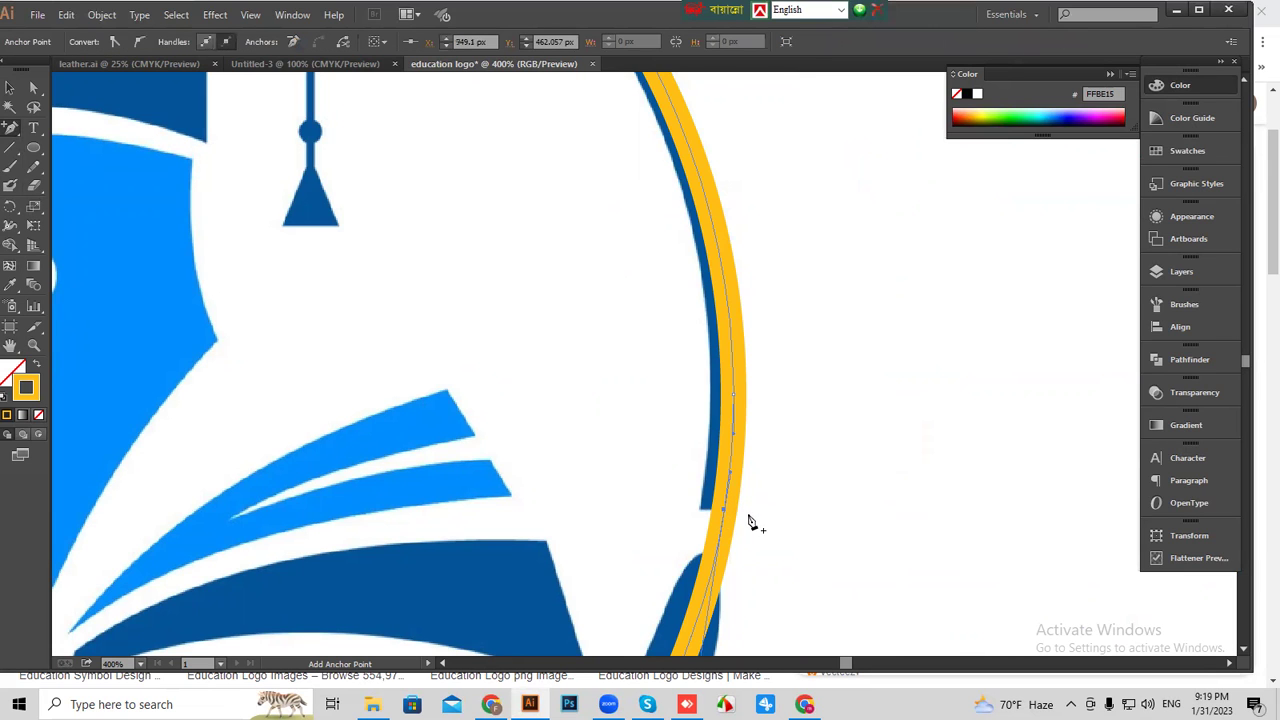
key(ctrl+minus)
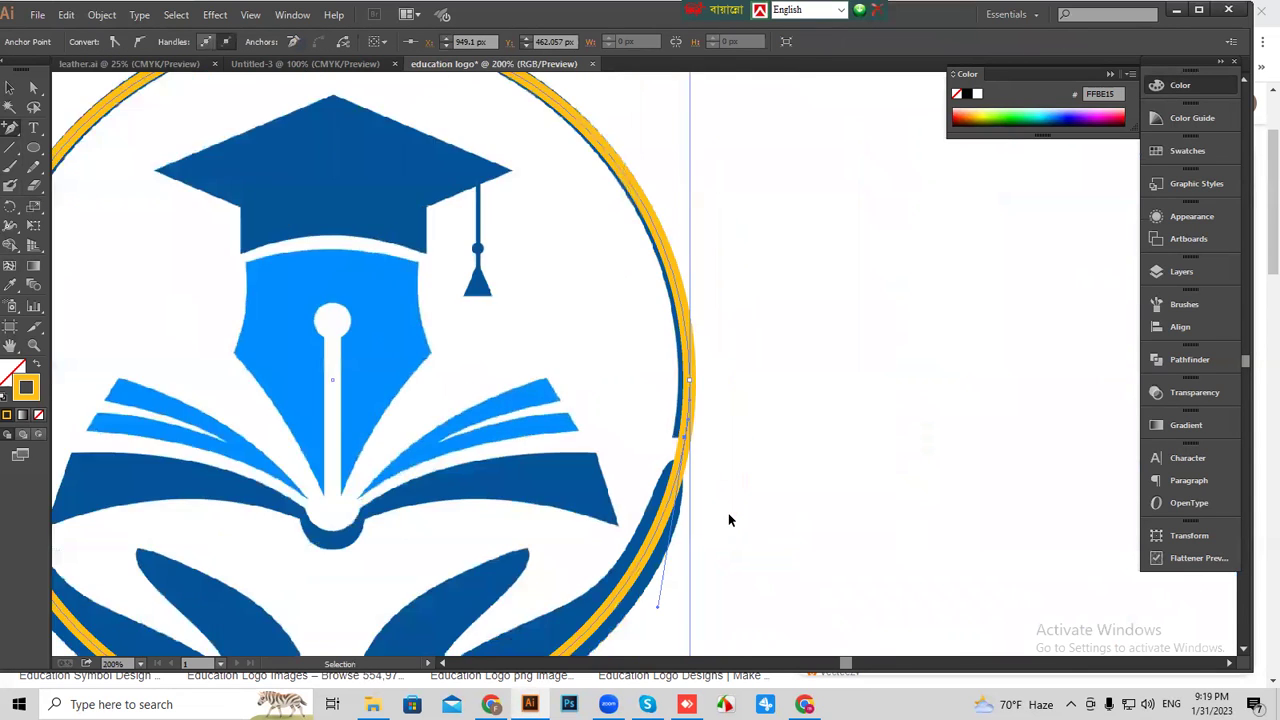
key(ctrl+minus)
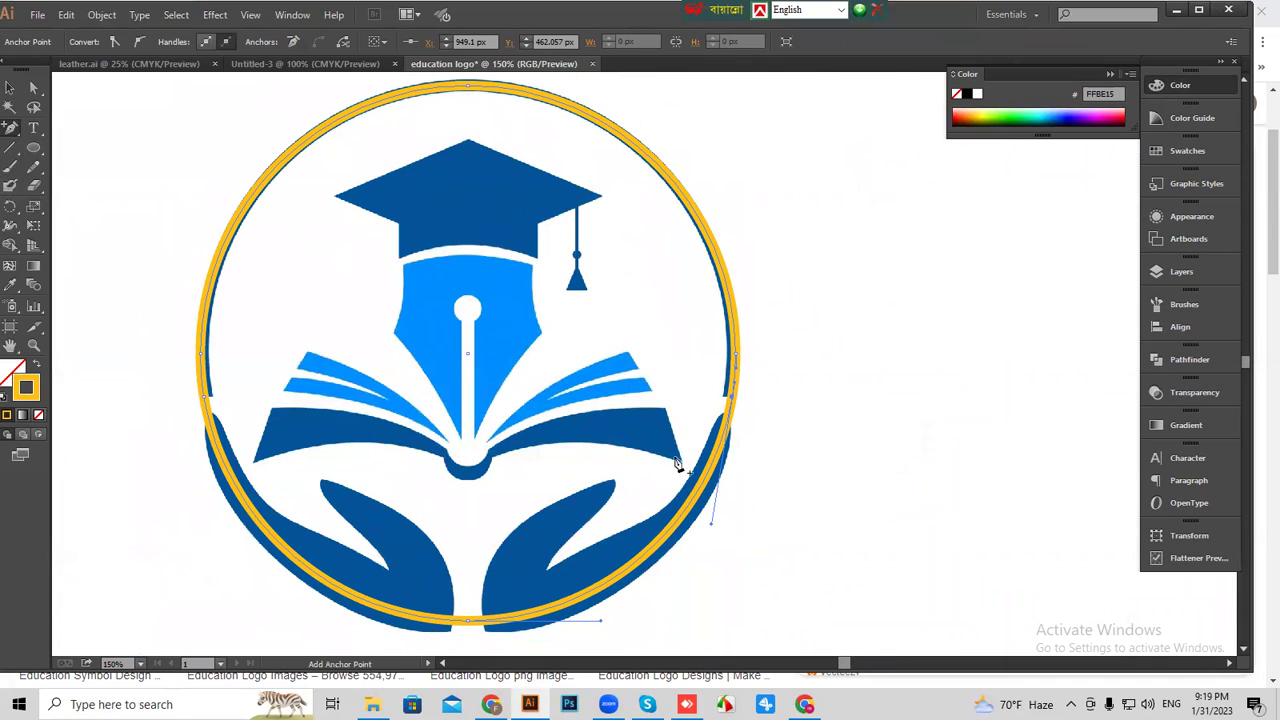
click(10, 89)
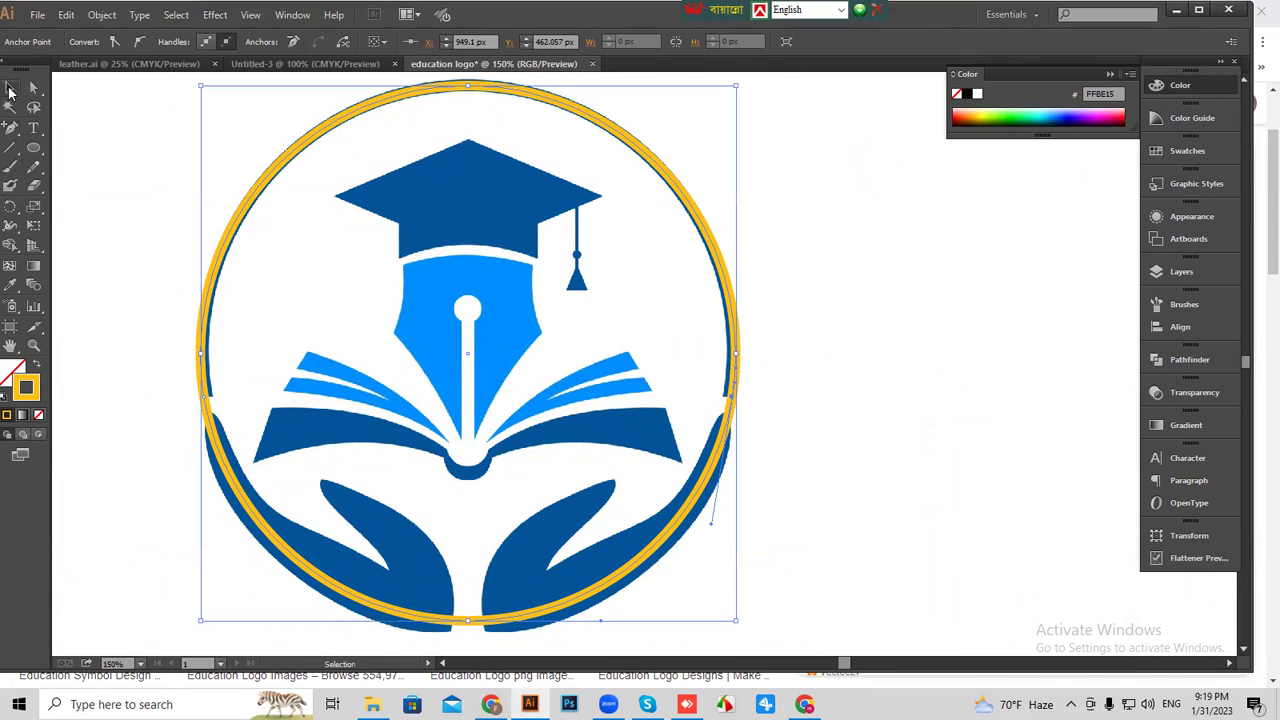
click(33, 90)
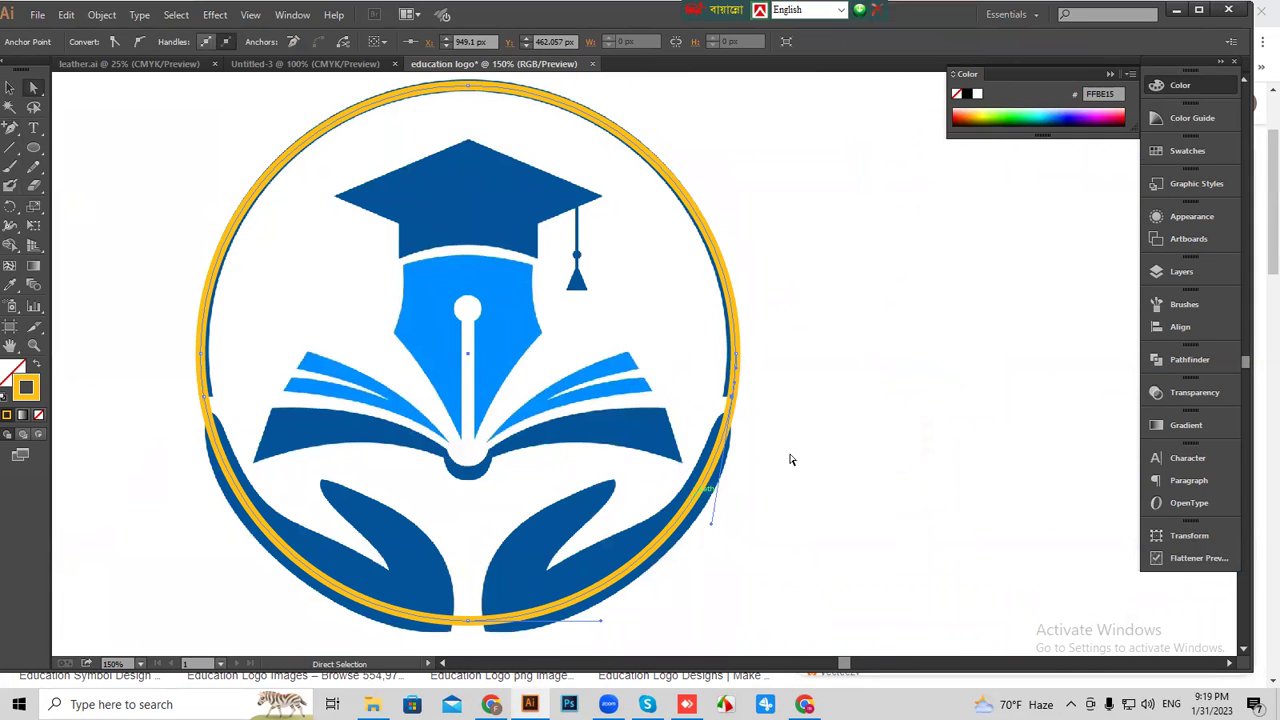
click(866, 432)
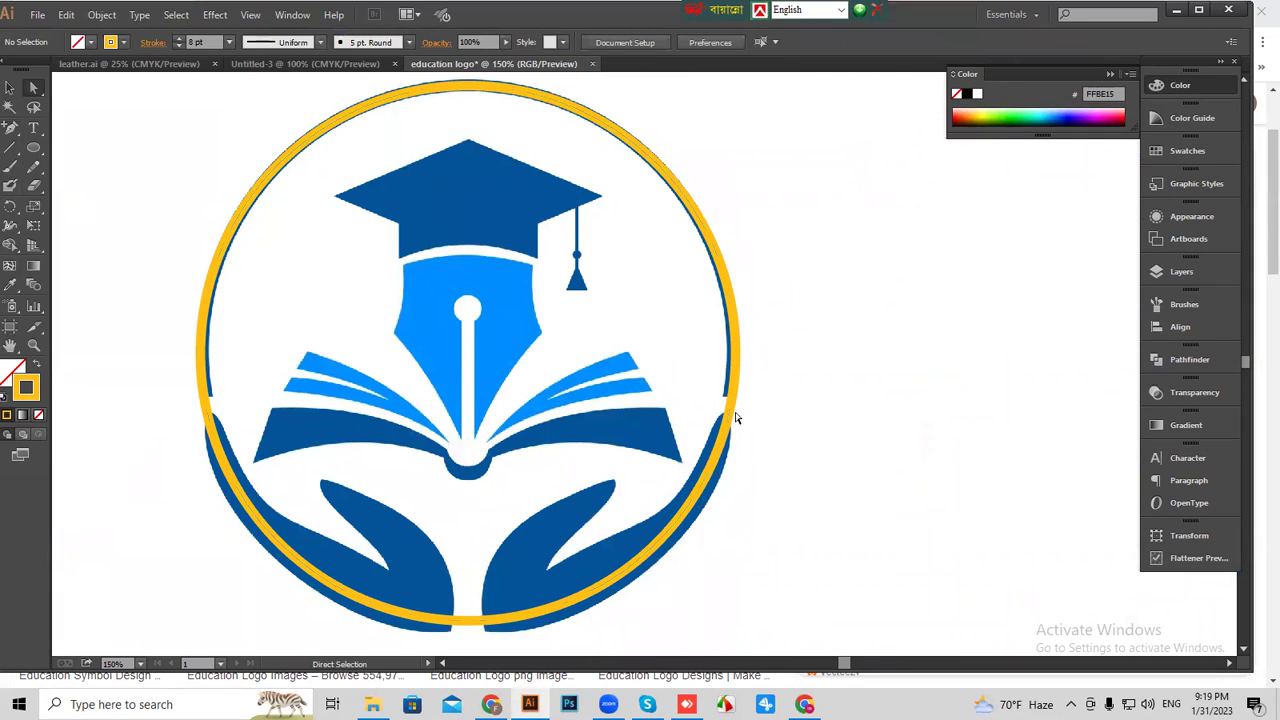
click(9, 88)
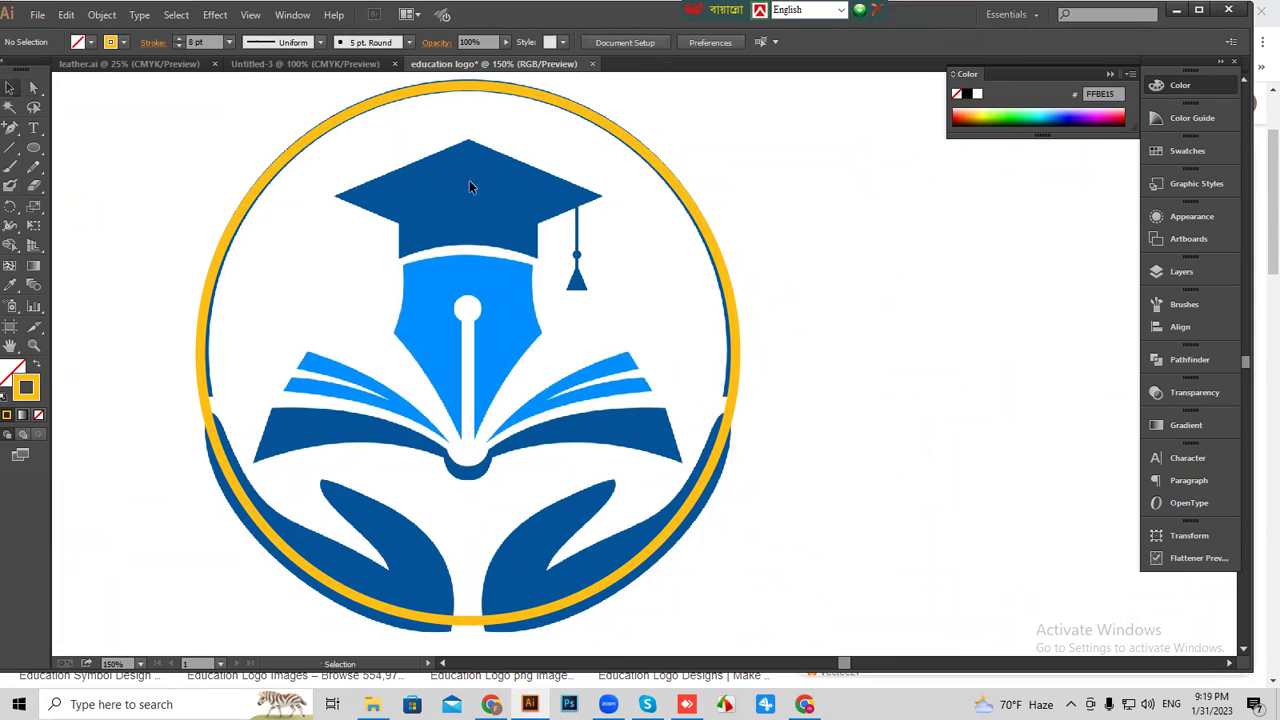
click(731, 288)
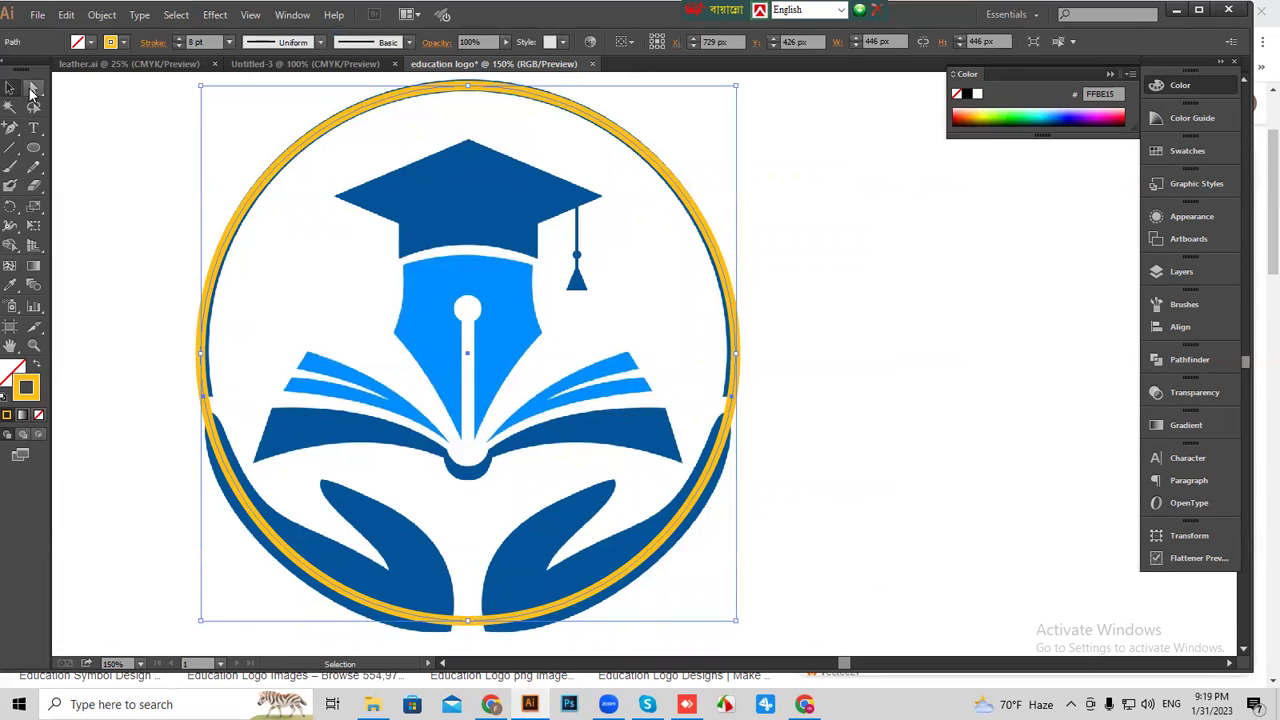
click(34, 88)
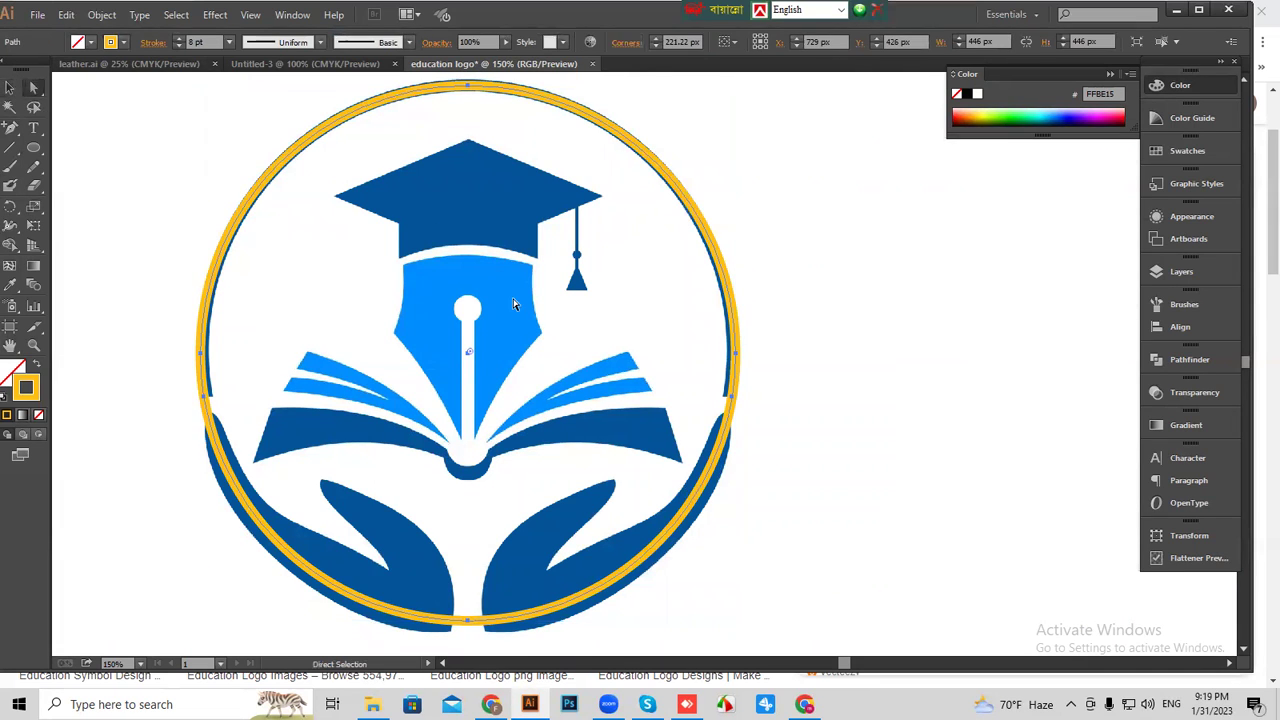
scroll(513, 304, down, 2)
drag(196, 570, 821, 368)
key(Delete)
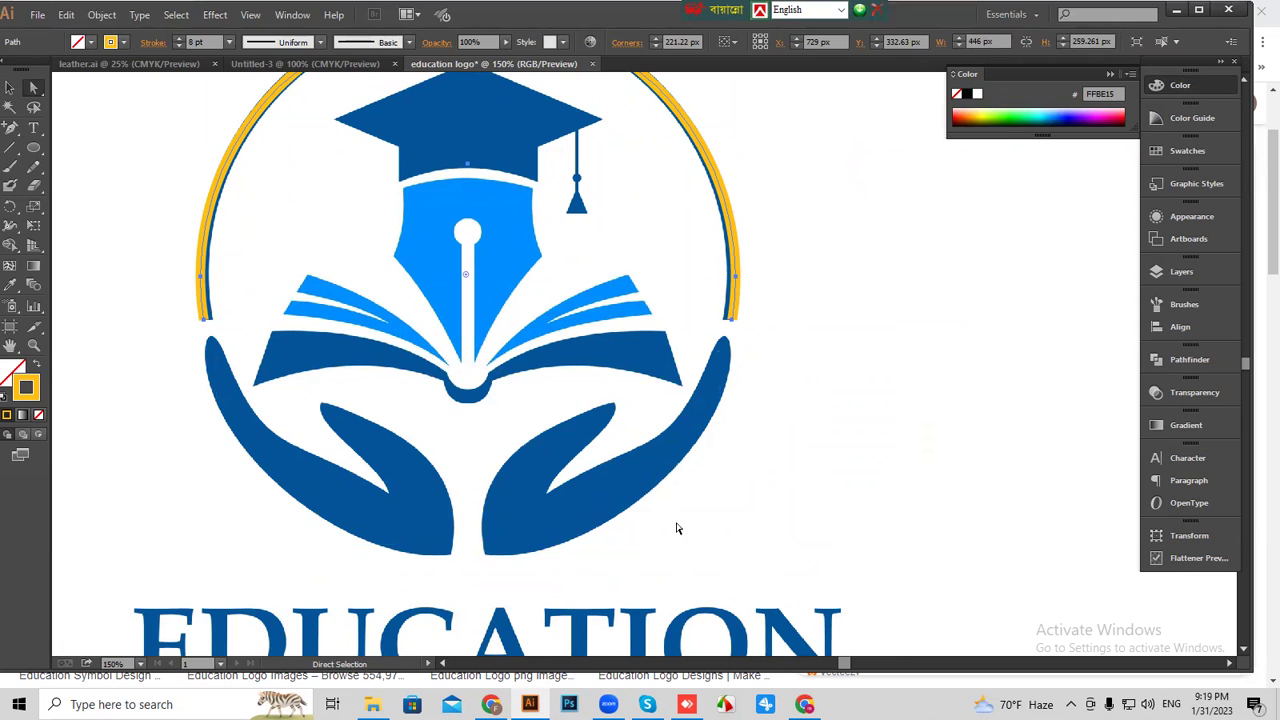
scroll(709, 379, up, 1)
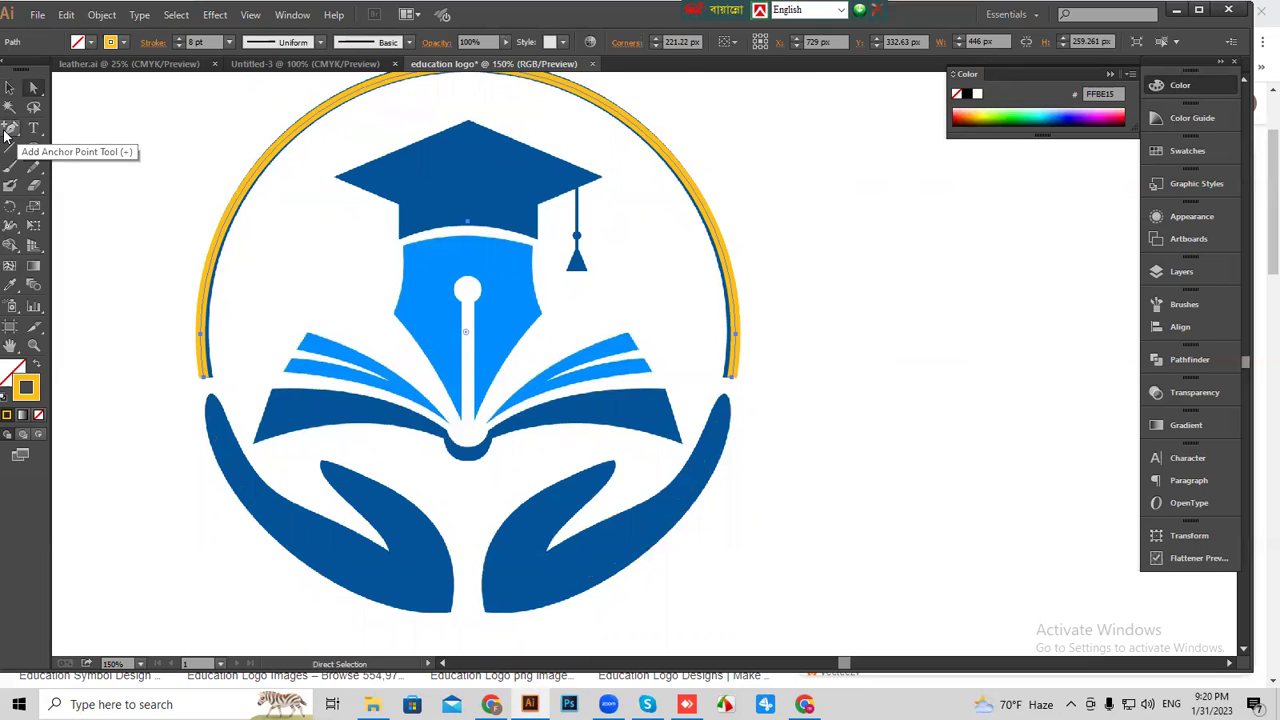
drag(10, 130, 68, 134)
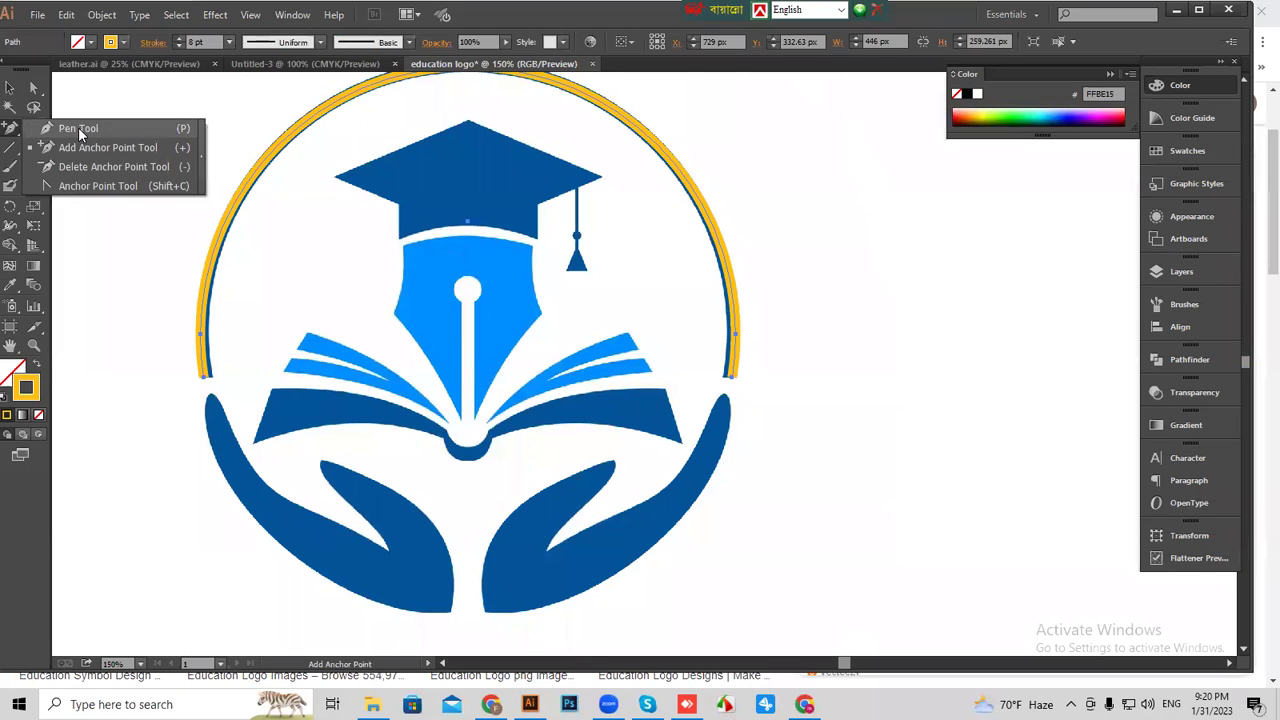
click(10, 90)
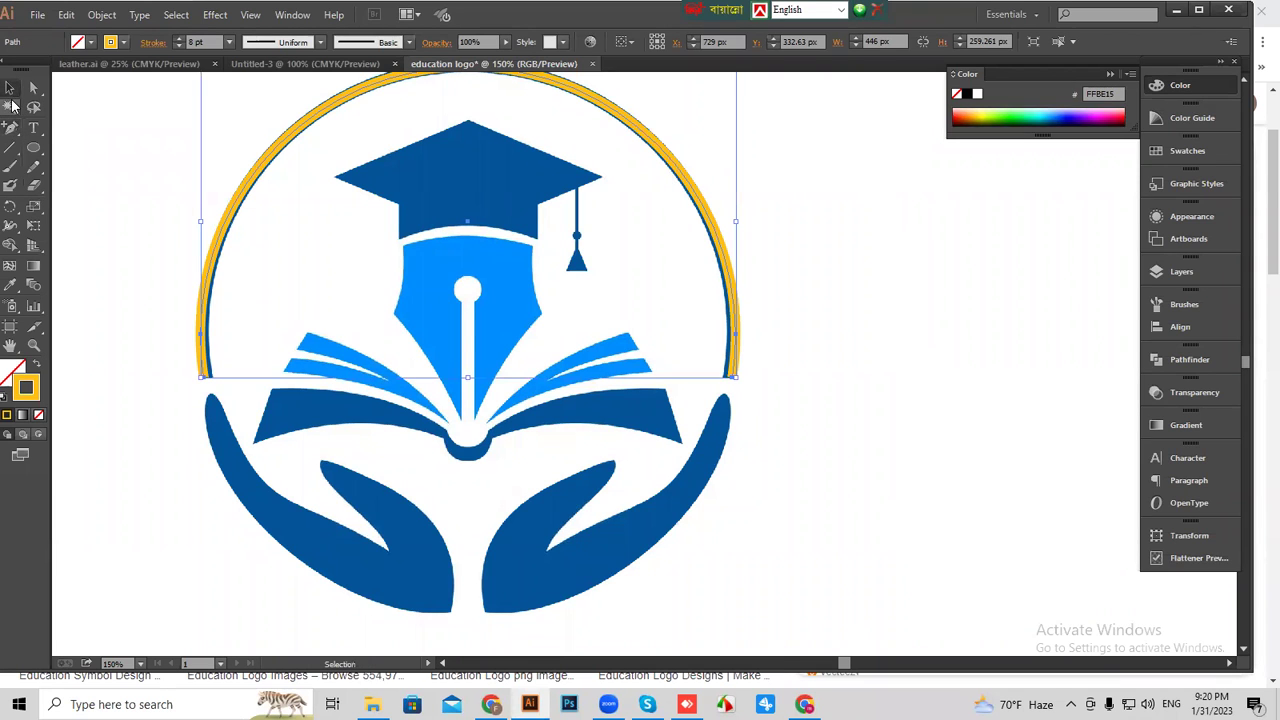
key(ctrl+z)
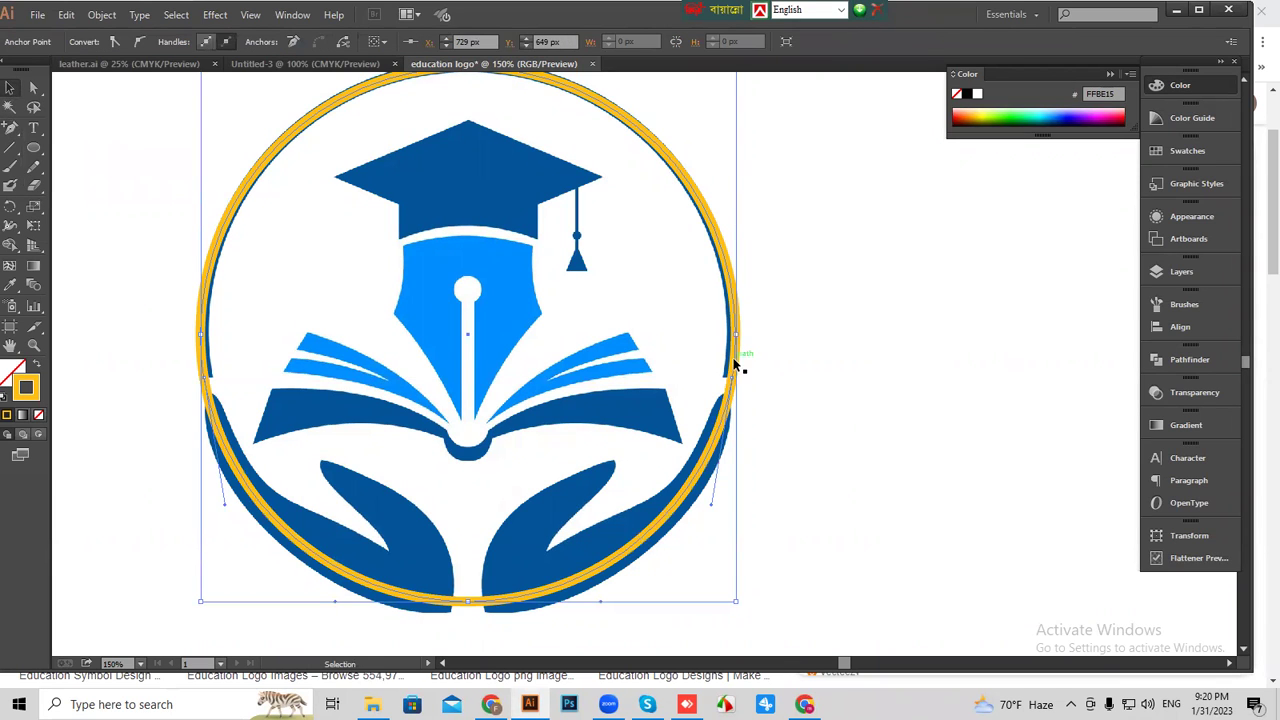
With the Add Anchor Point Tool, add an anchor on the ring's right side above the hand.
click(713, 367)
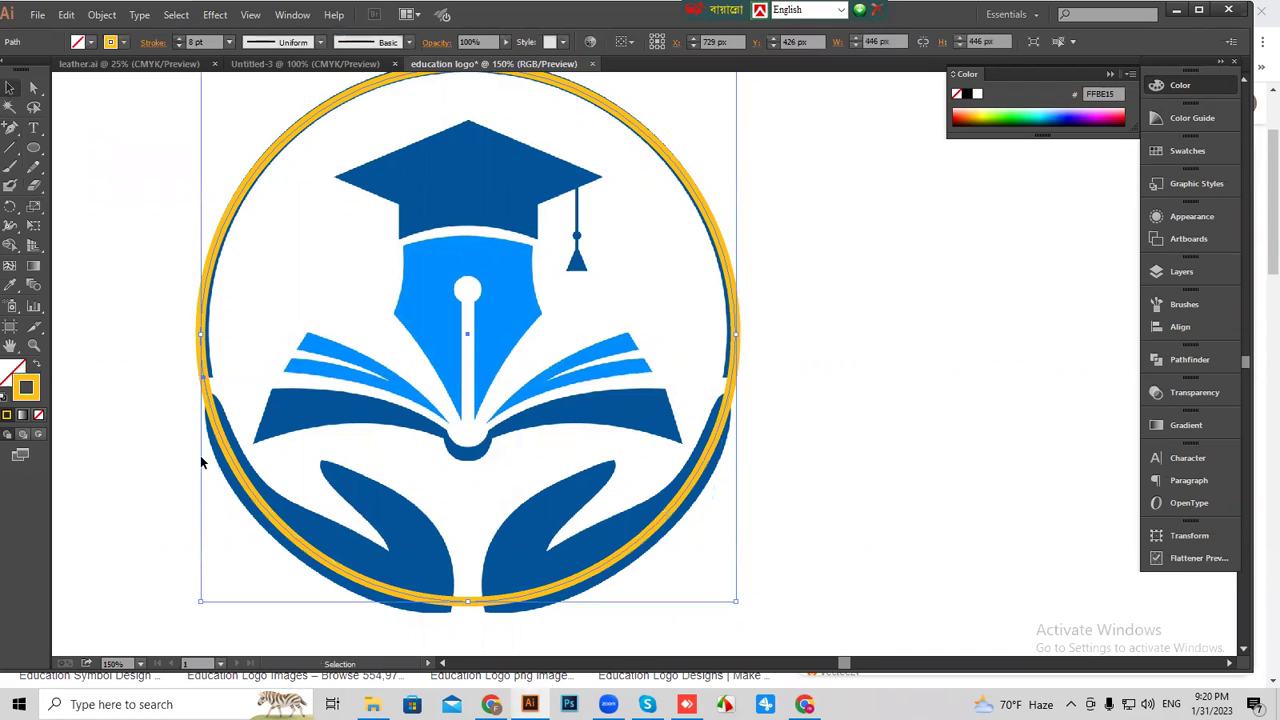
scroll(200, 412, left, 2)
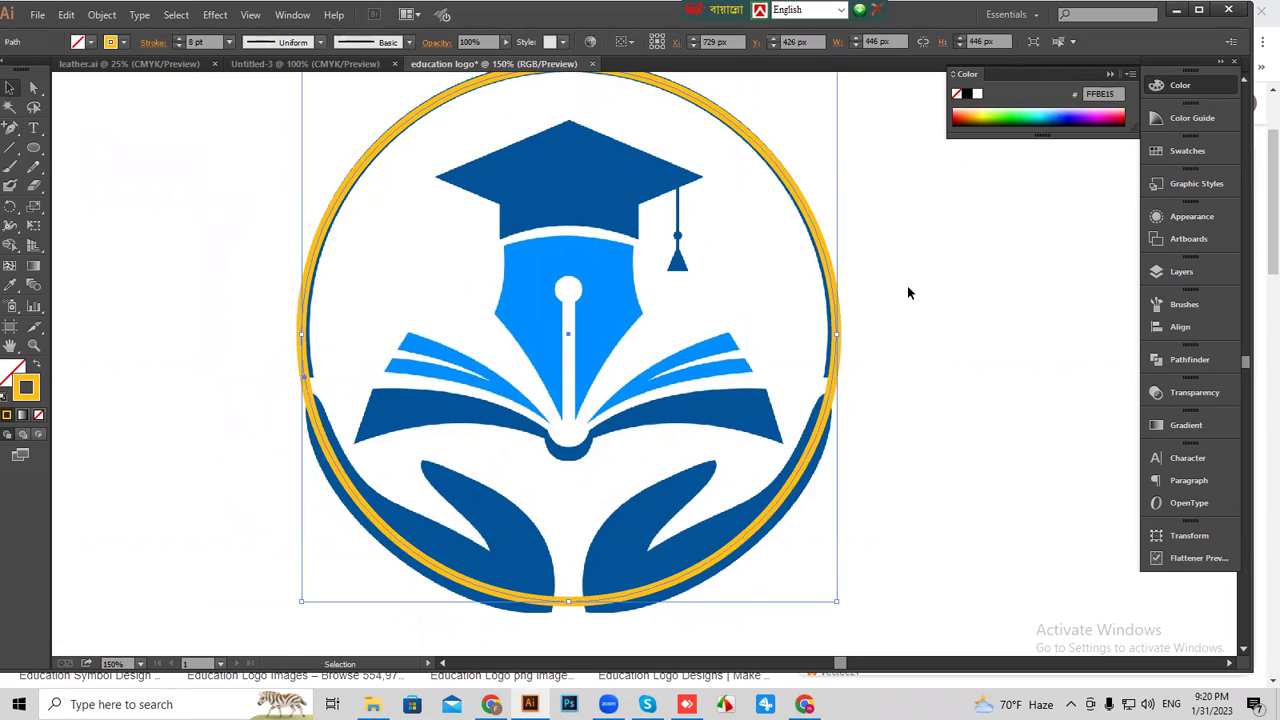
click(10, 127)
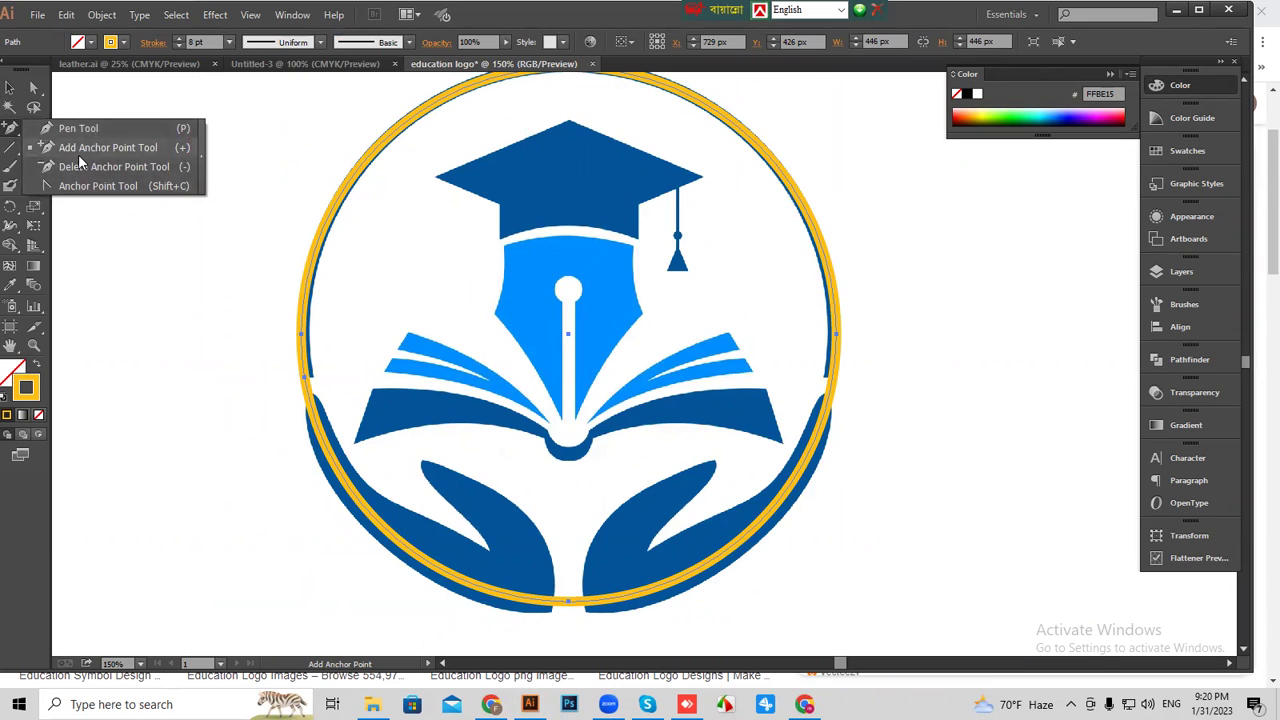
click(121, 148)
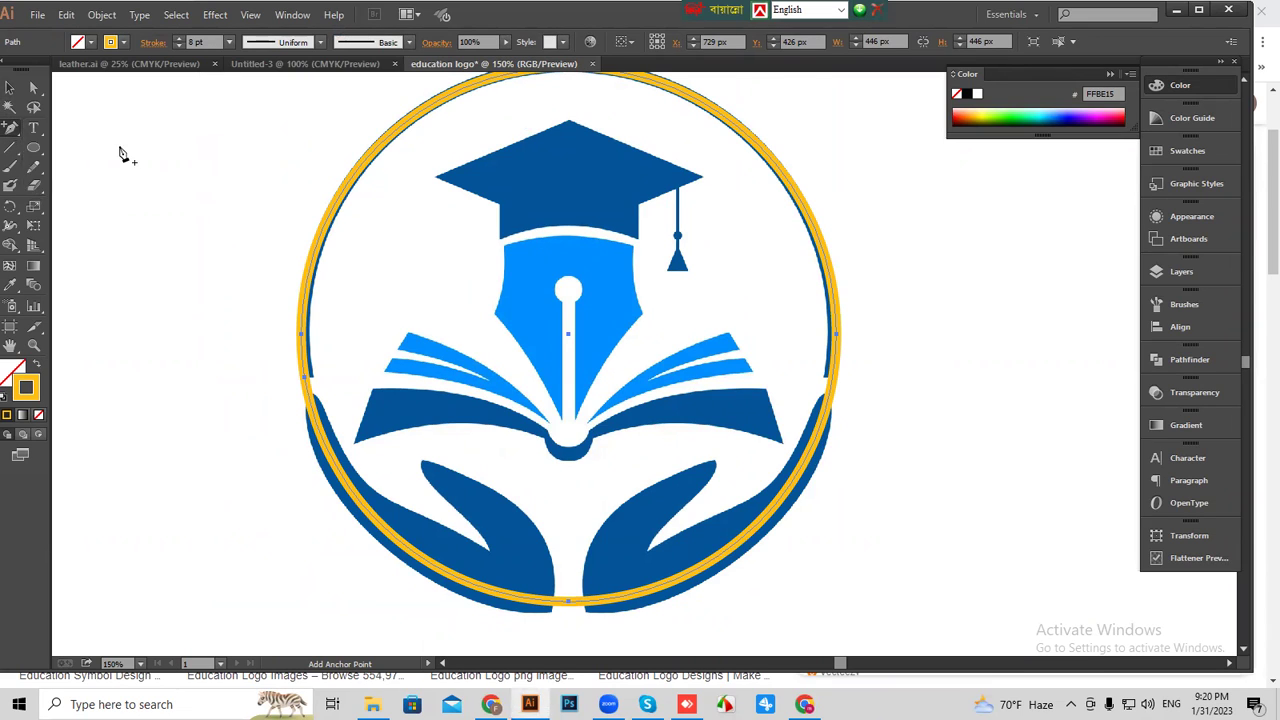
key(ctrl+equal)
key(ctrl+equal)
key(ctrl+equal)
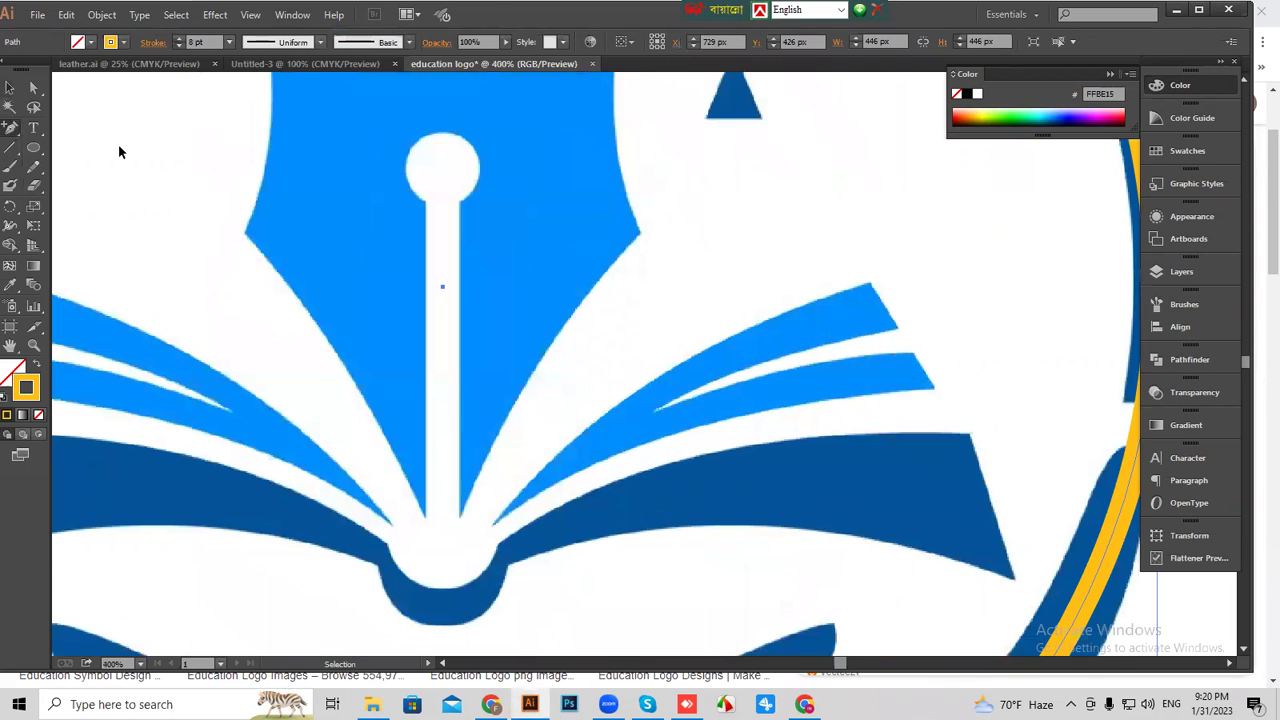
scroll(254, 417, right, 5)
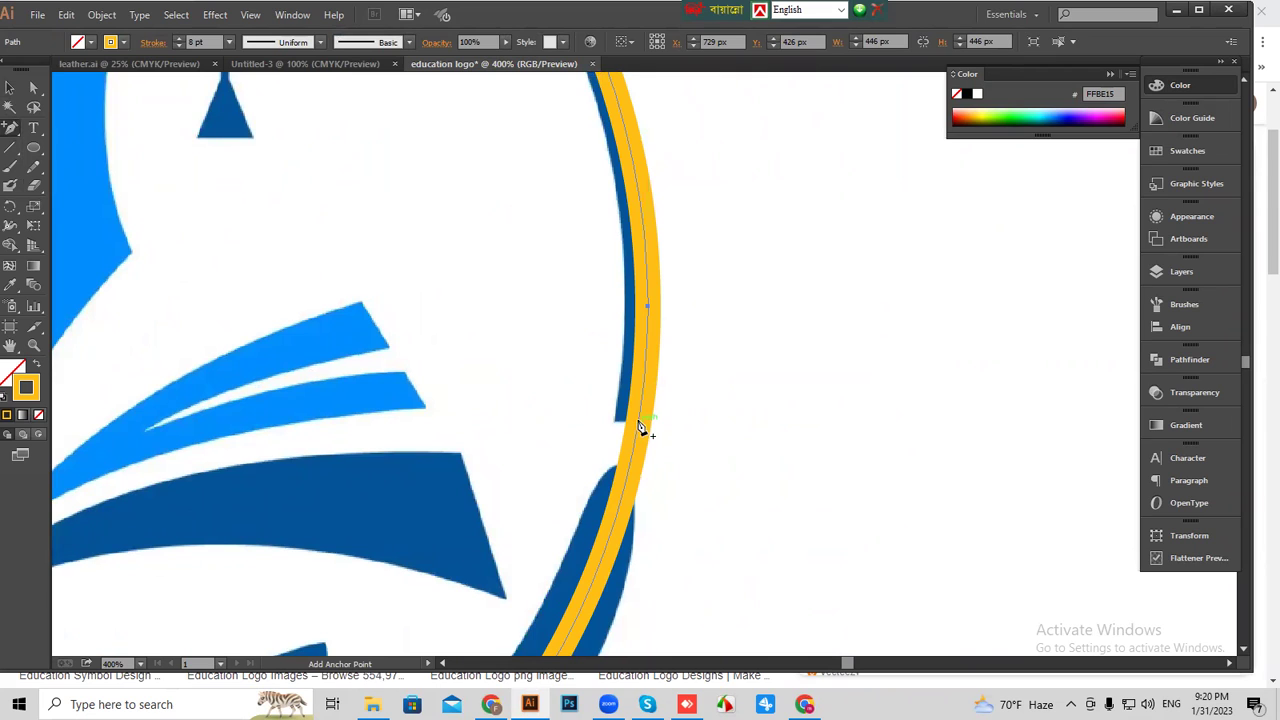
scroll(640, 430, up, 1)
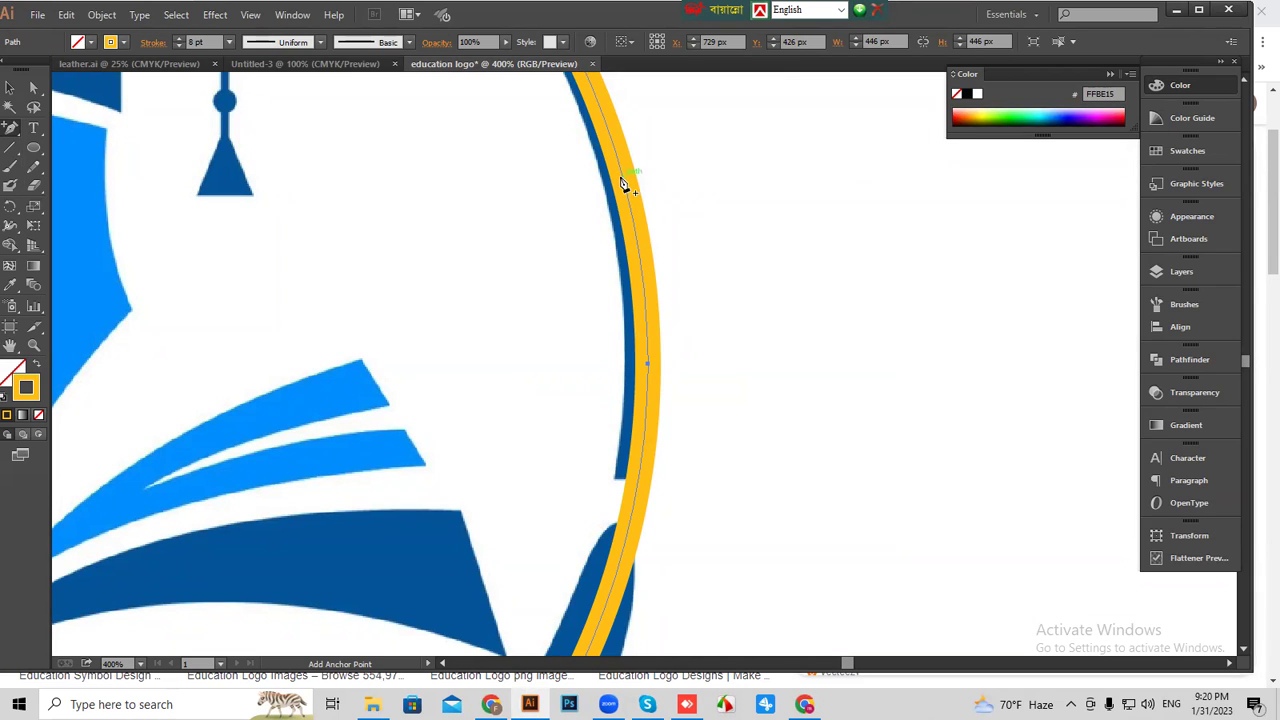
click(640, 484)
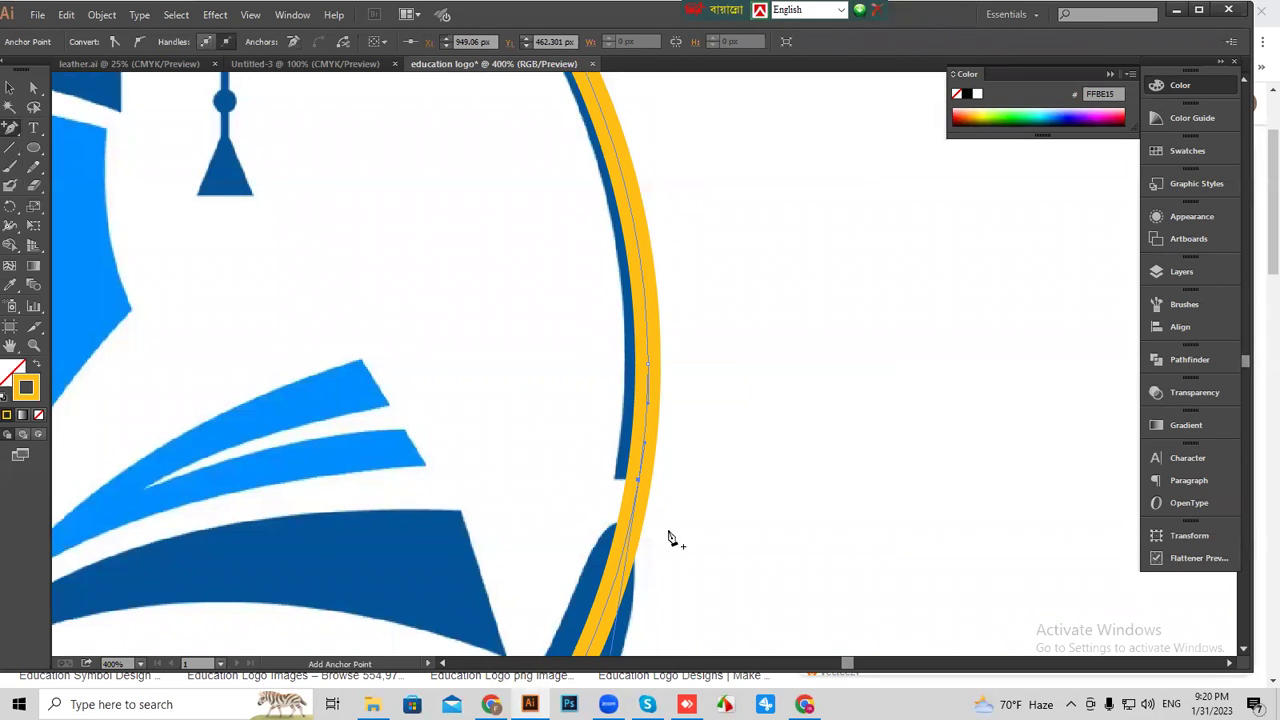
Add a matching anchor point on the ring's left side above the hand.
scroll(640, 484, down, 1)
drag(643, 486, 451, 417)
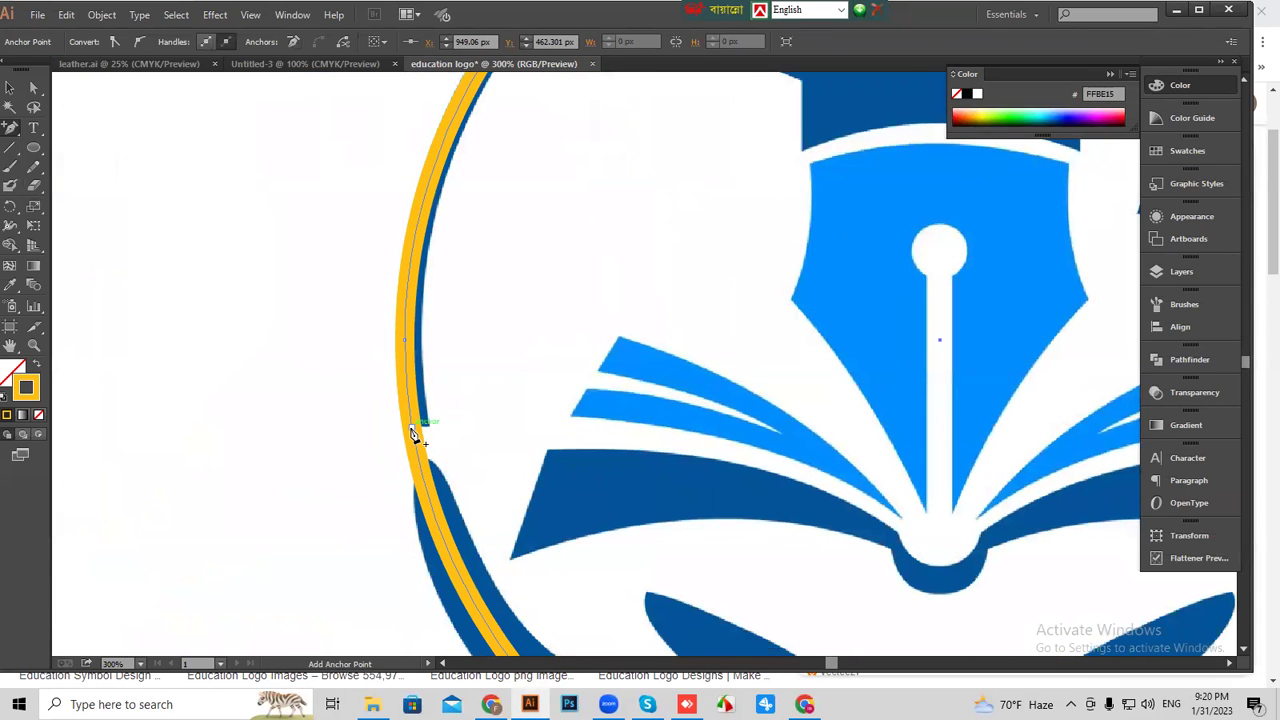
click(413, 433)
click(762, 366)
key(ctrl+plus)
key(ctrl+plus)
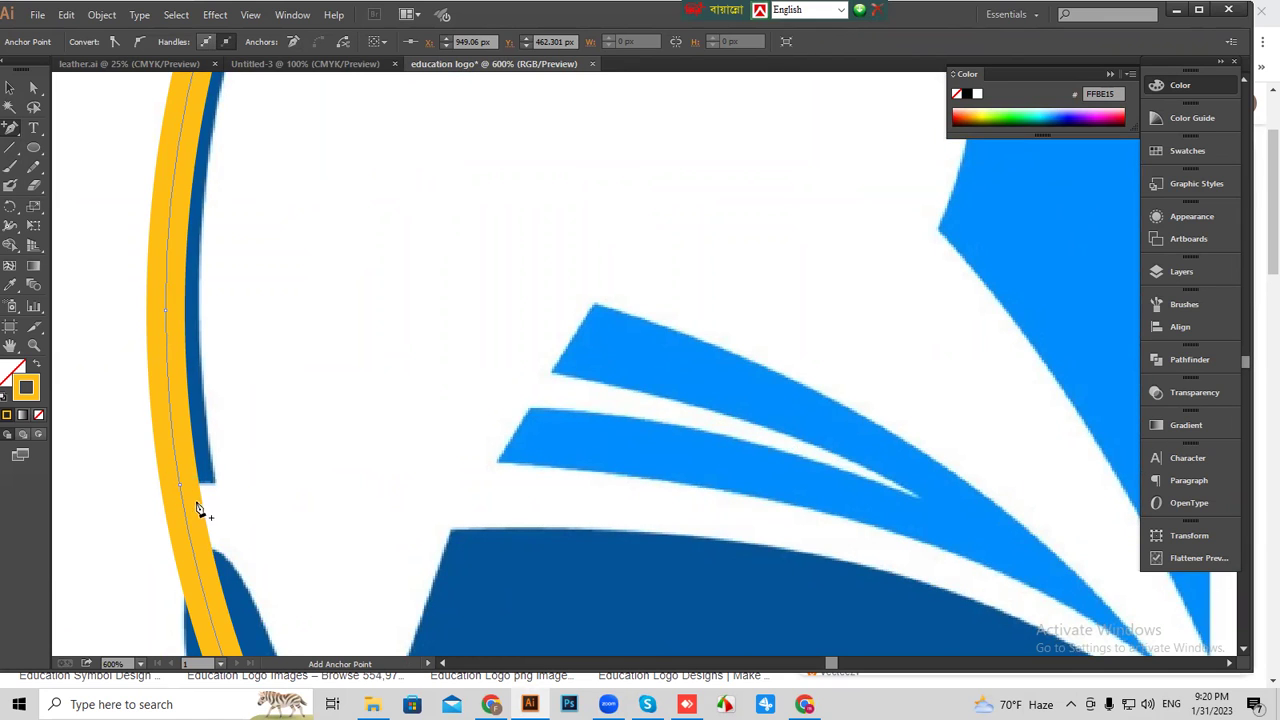
key(ctrl+plus)
key(ctrl+plus)
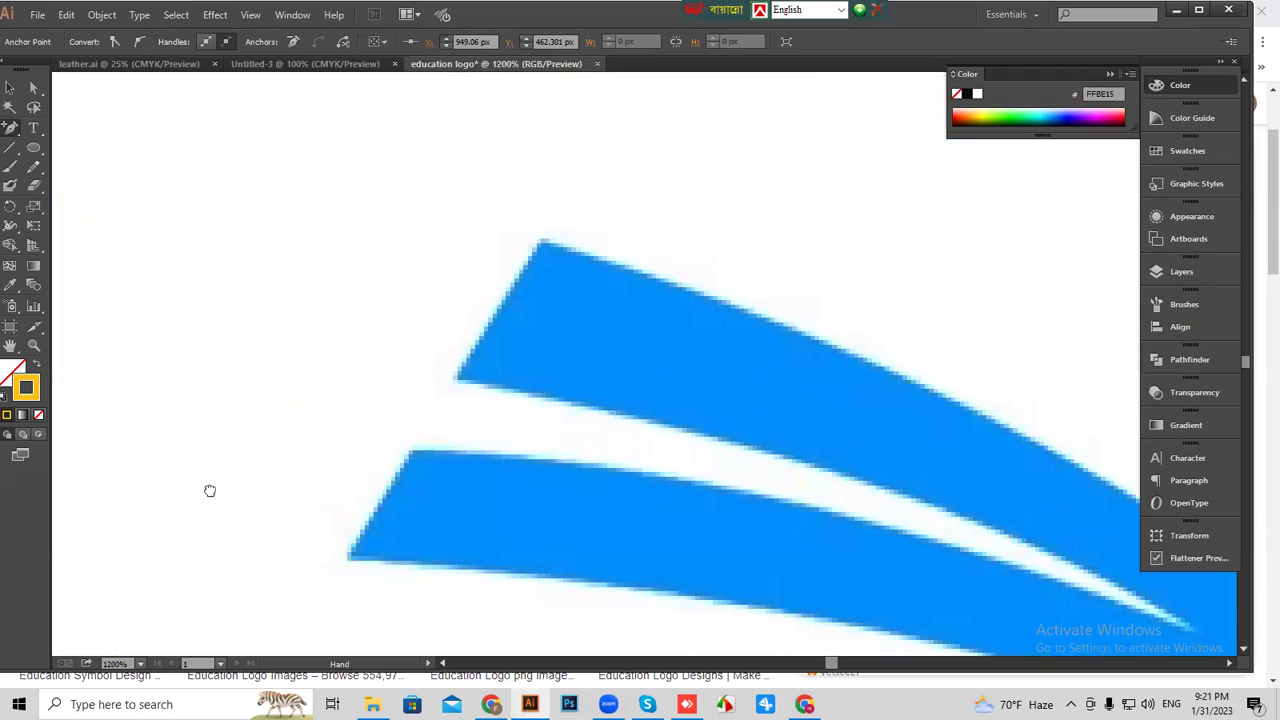
scroll(209, 489, left, 5)
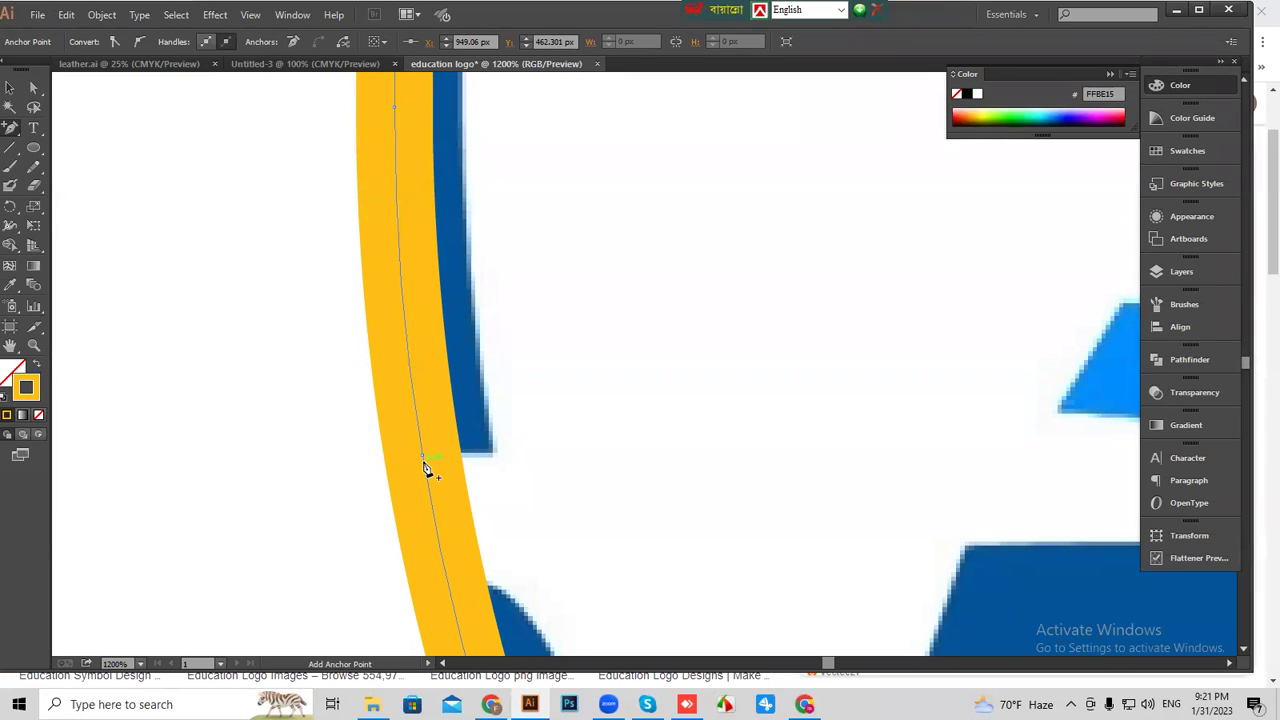
click(424, 466)
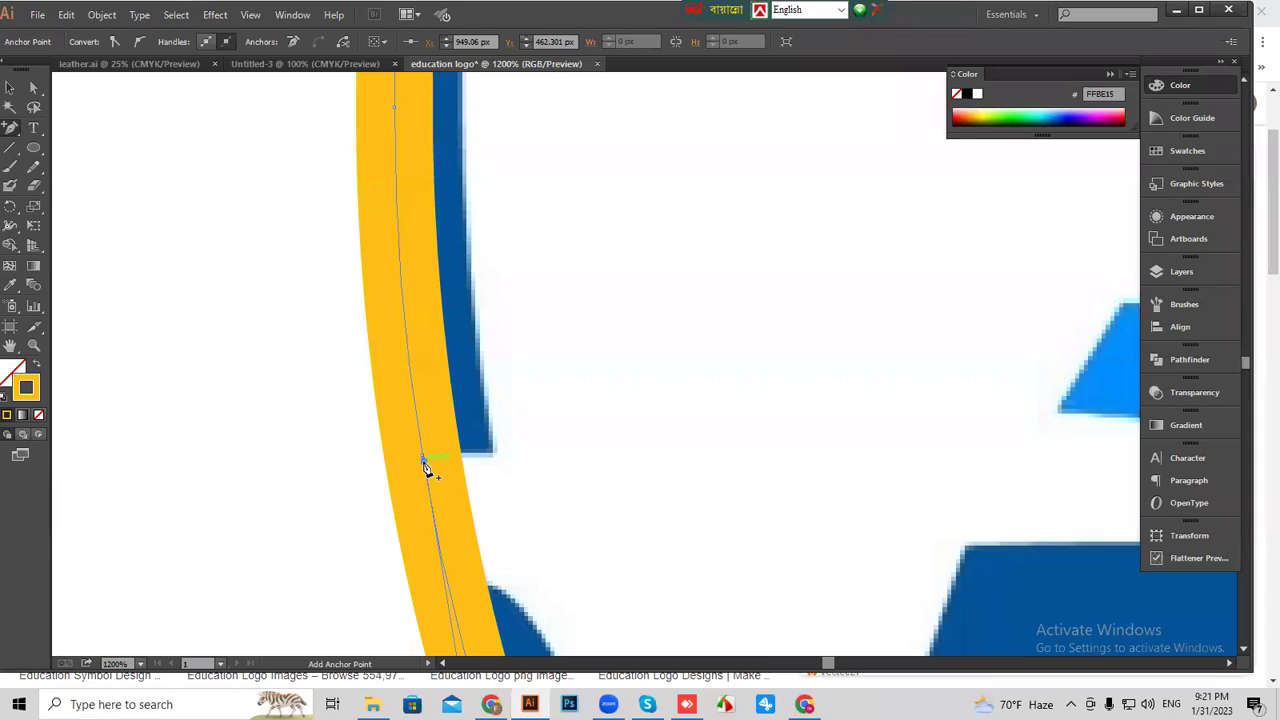
click(651, 456)
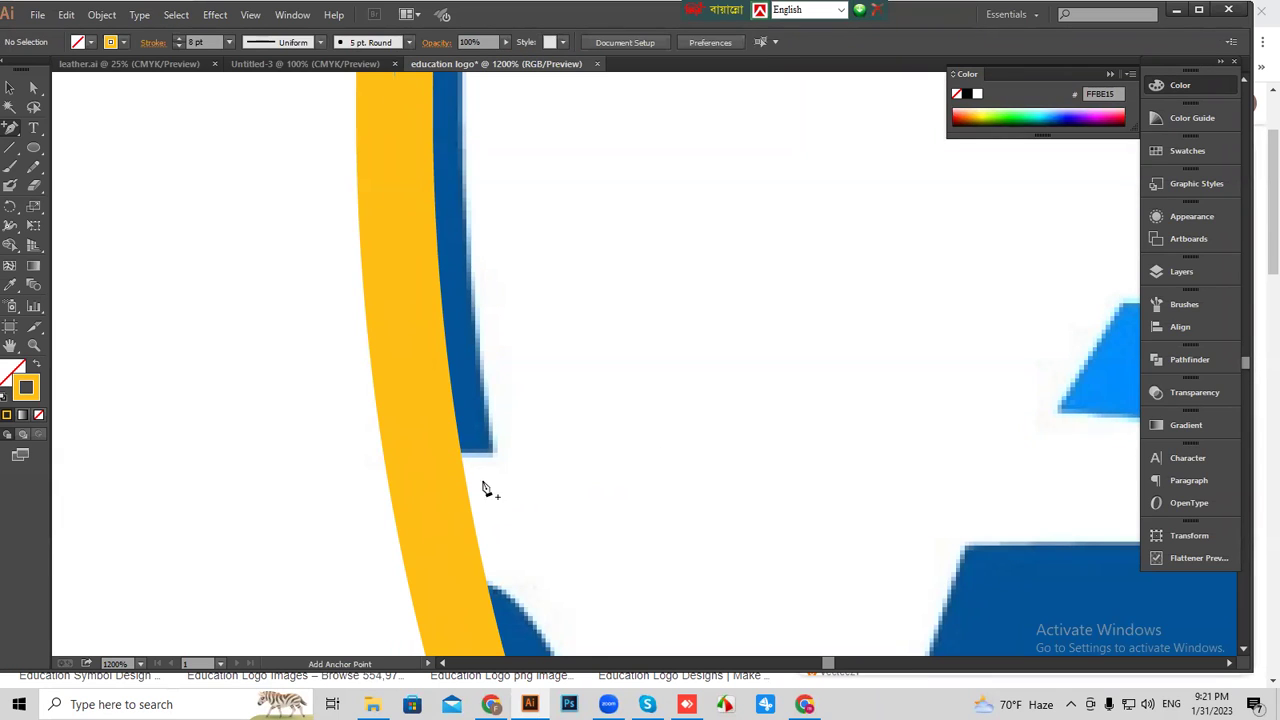
ctrl+click(424, 476)
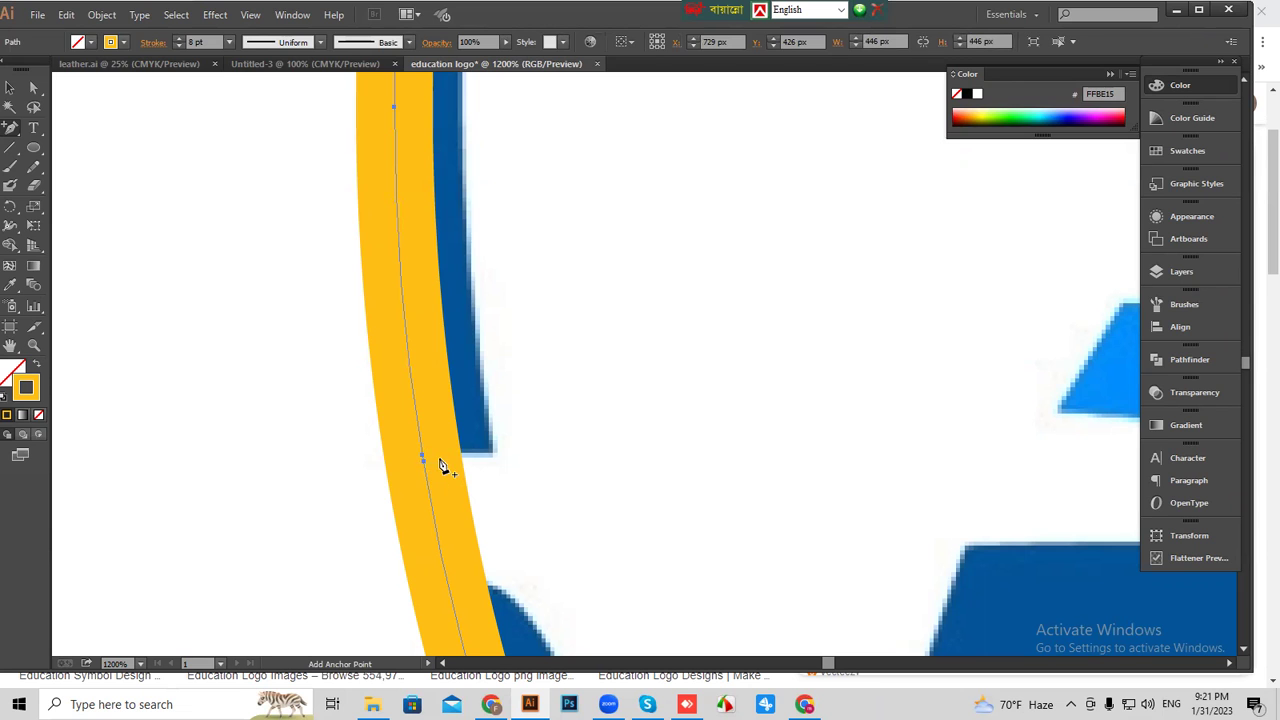
key(ctrl+minus)
key(ctrl+minus)
key(ctrl+minus)
key(ctrl+minus)
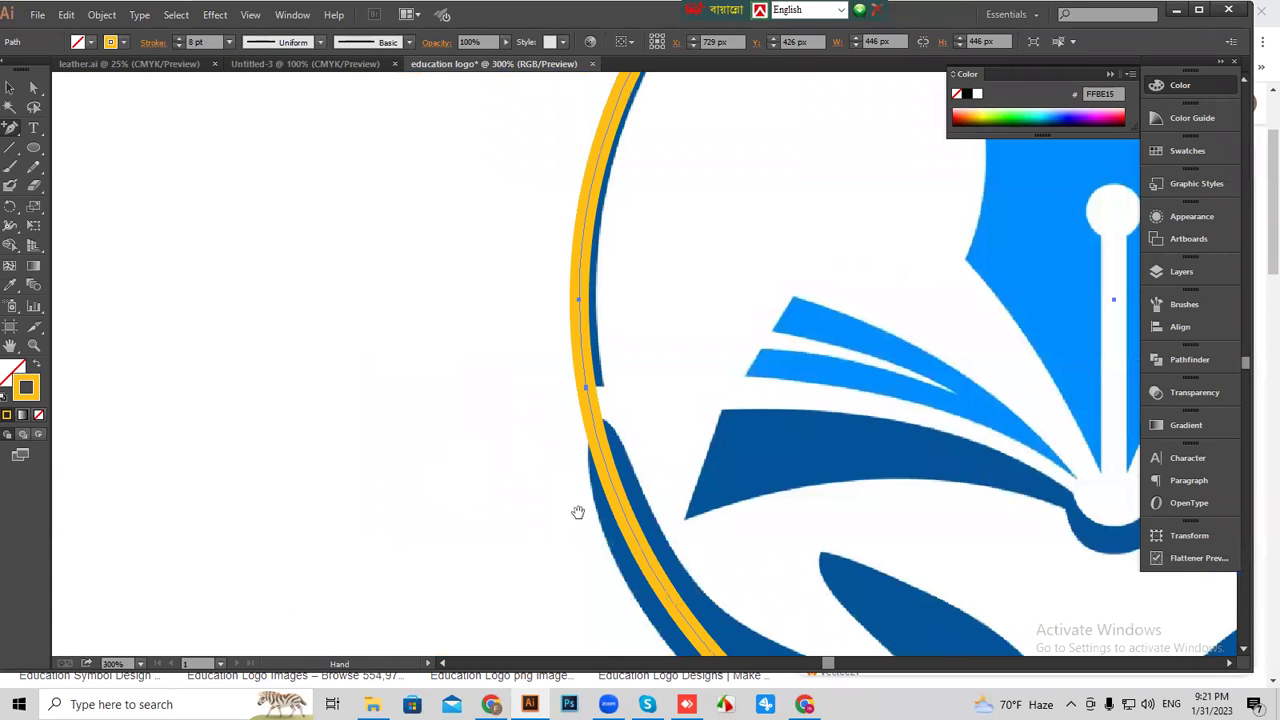
Marquee-select the ring's lower-half anchors with Direct Selection, delete them, and undo.
drag(578, 512, 477, 437)
key(ctrl+minus)
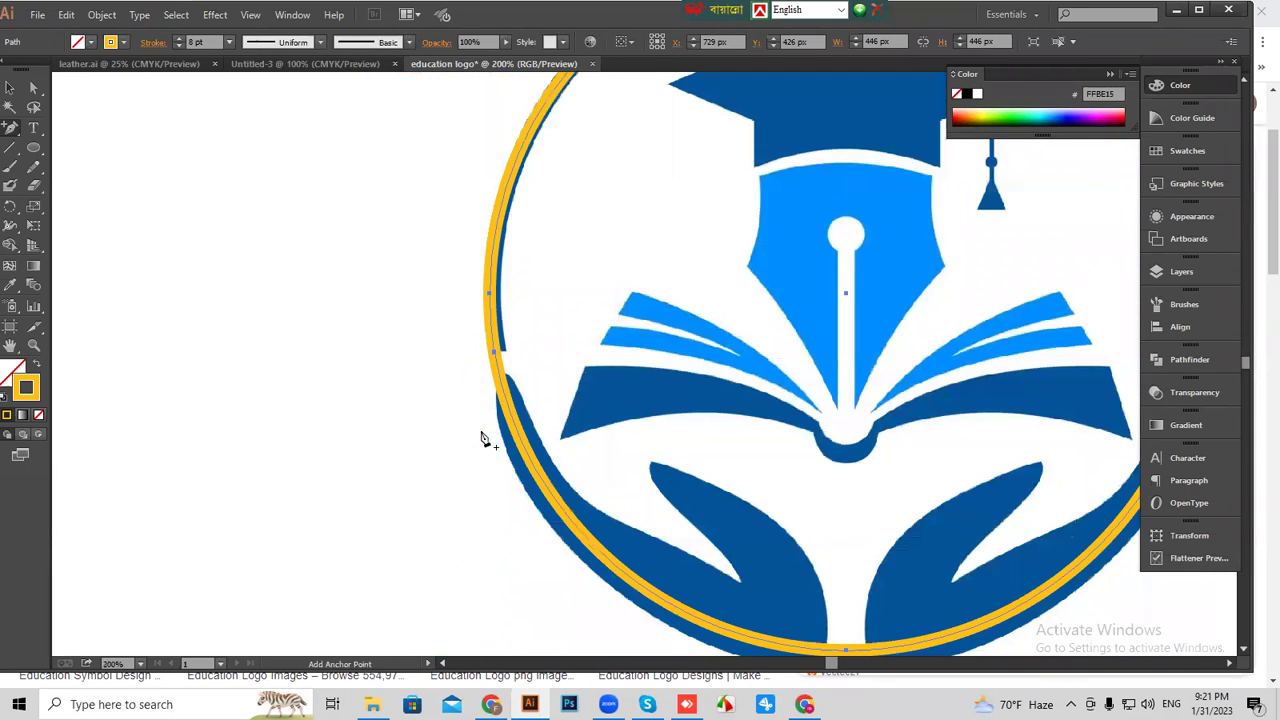
scroll(420, 400, right, 5)
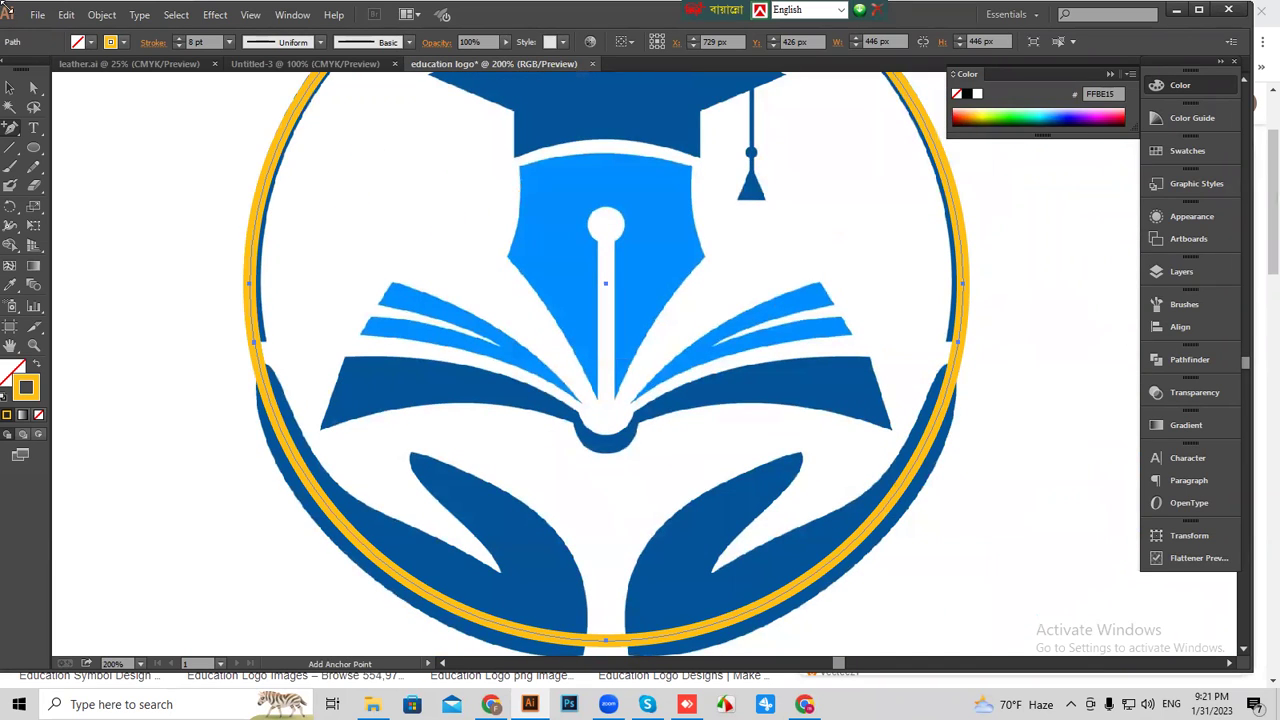
click(33, 89)
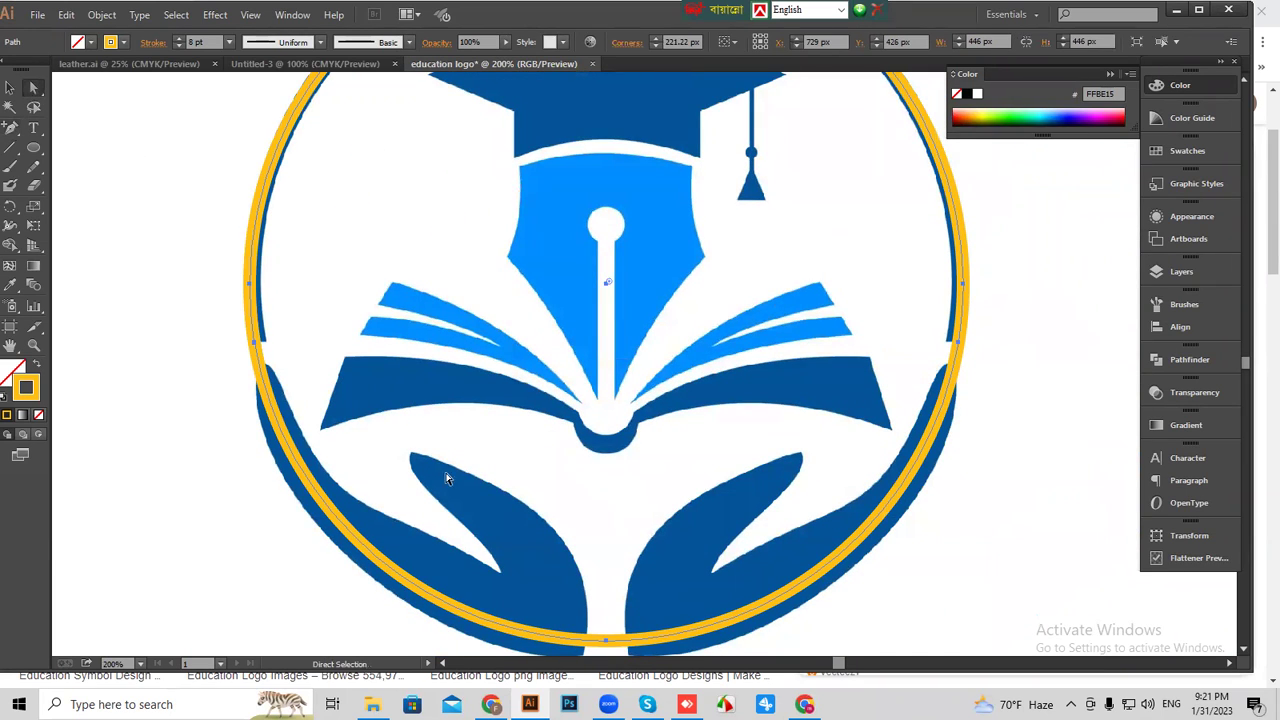
key(ctrl+minus)
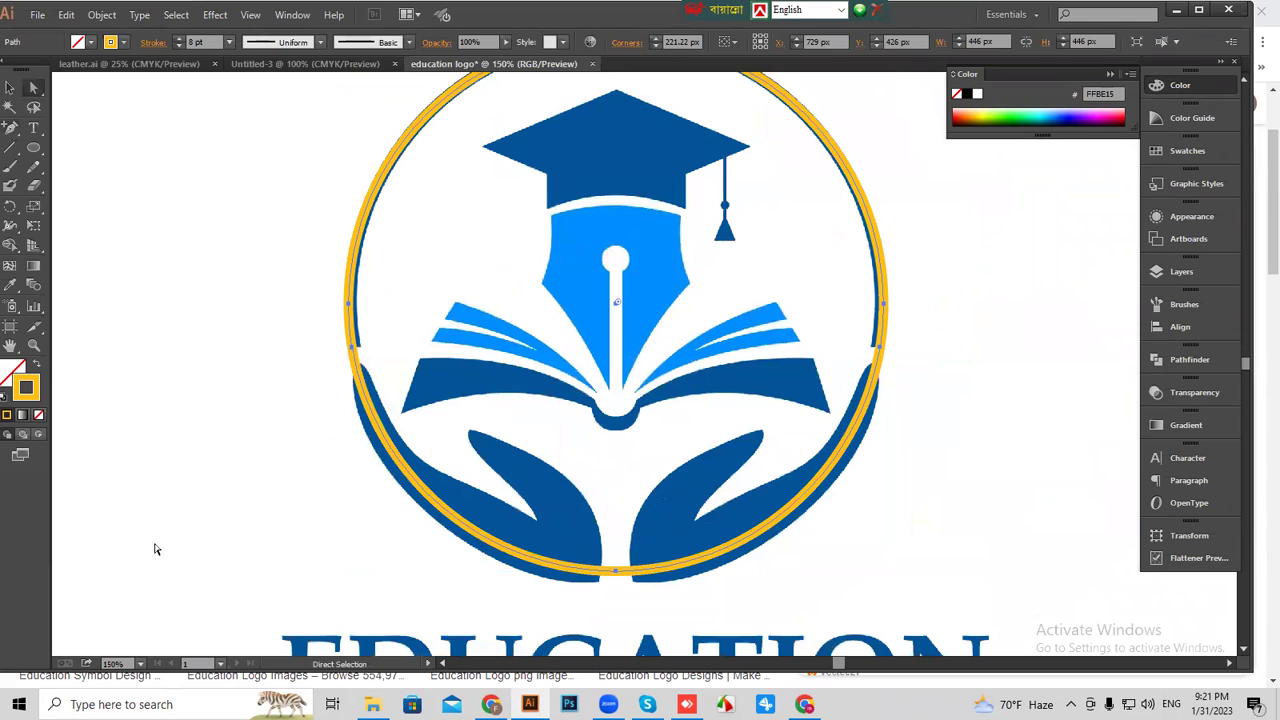
drag(249, 600, 934, 394)
drag(313, 592, 971, 405)
scroll(272, 232, up, 2)
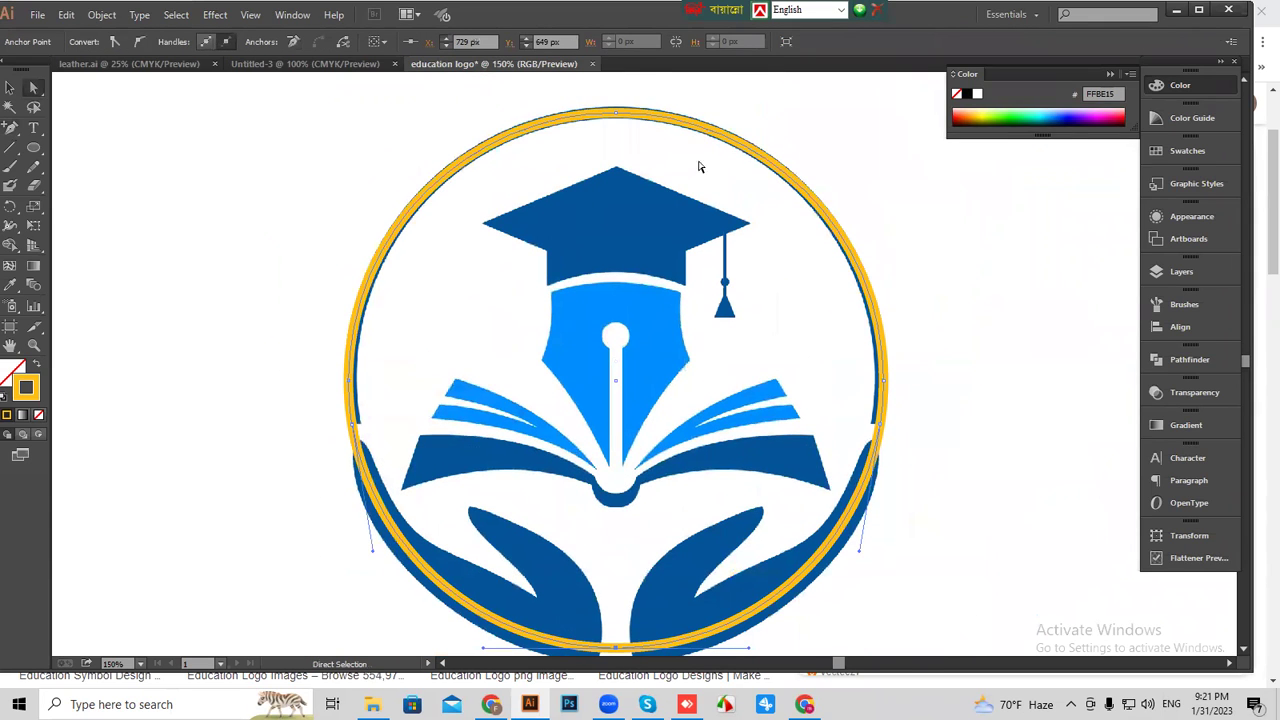
scroll(352, 477, down, 2)
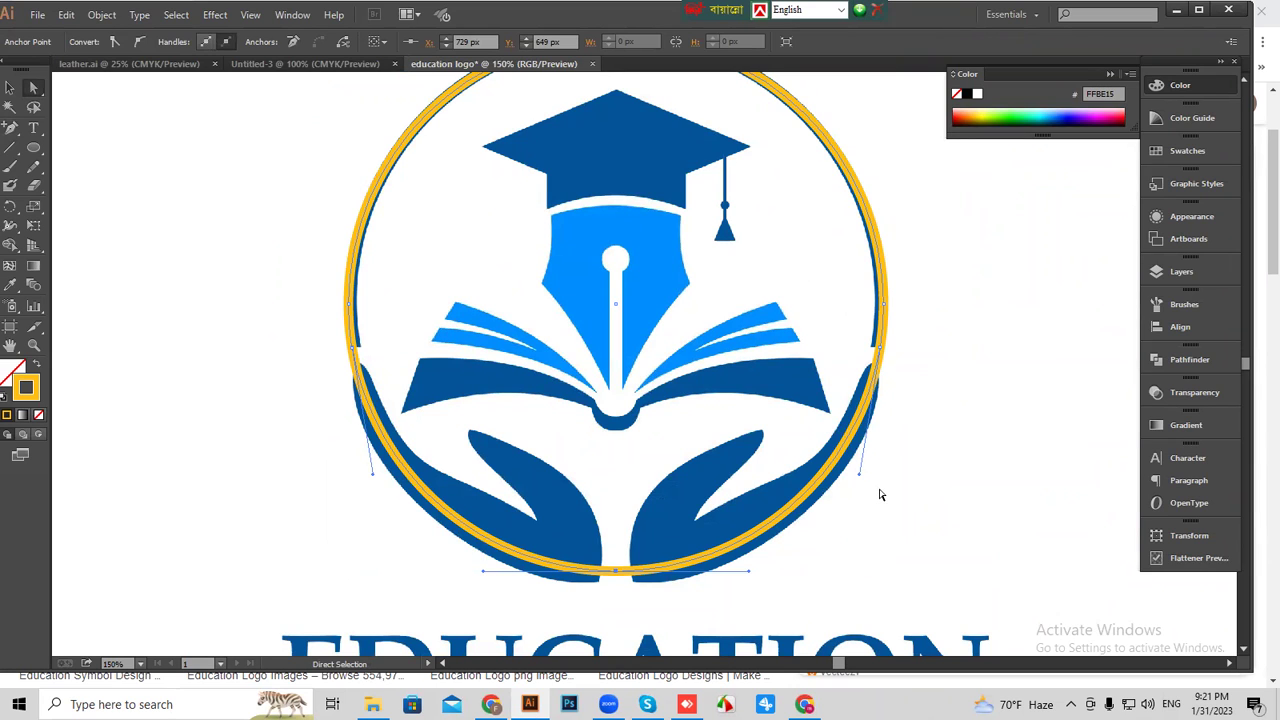
key(Delete)
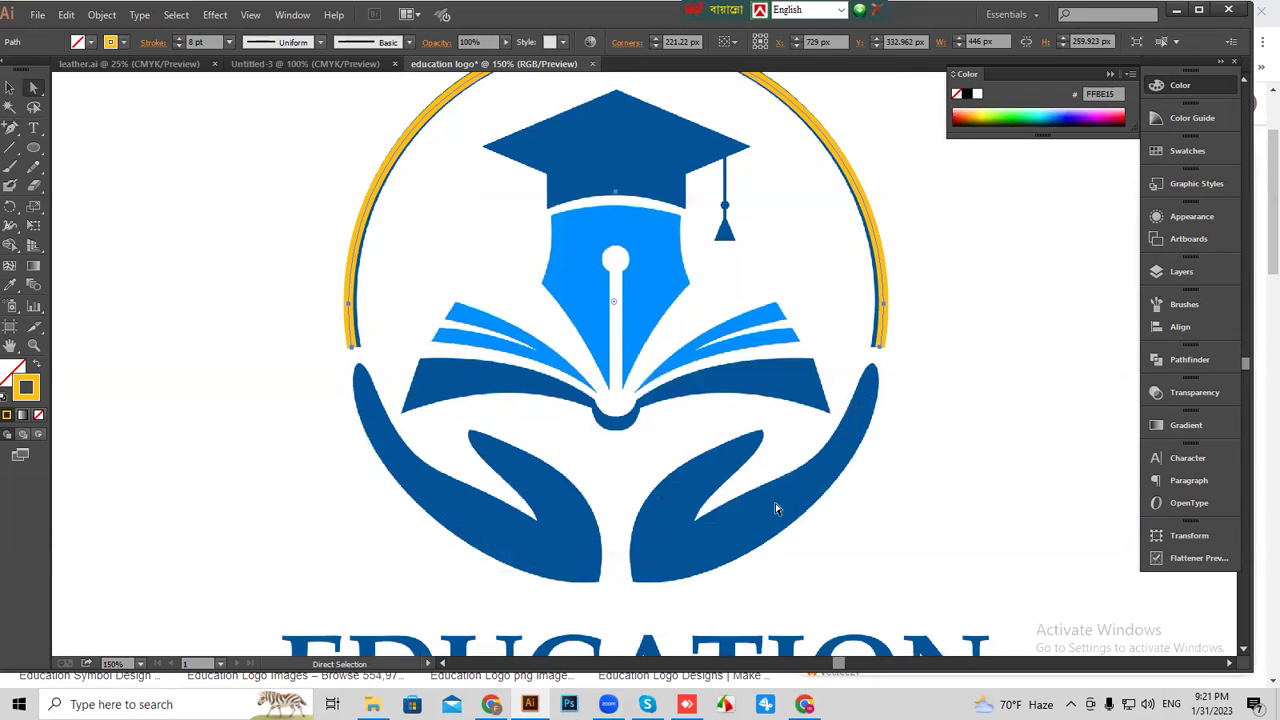
key(ctrl+z)
Delete the ring's lower anchors and segment, keeping only the upper arc.
key(ctrl+minus)
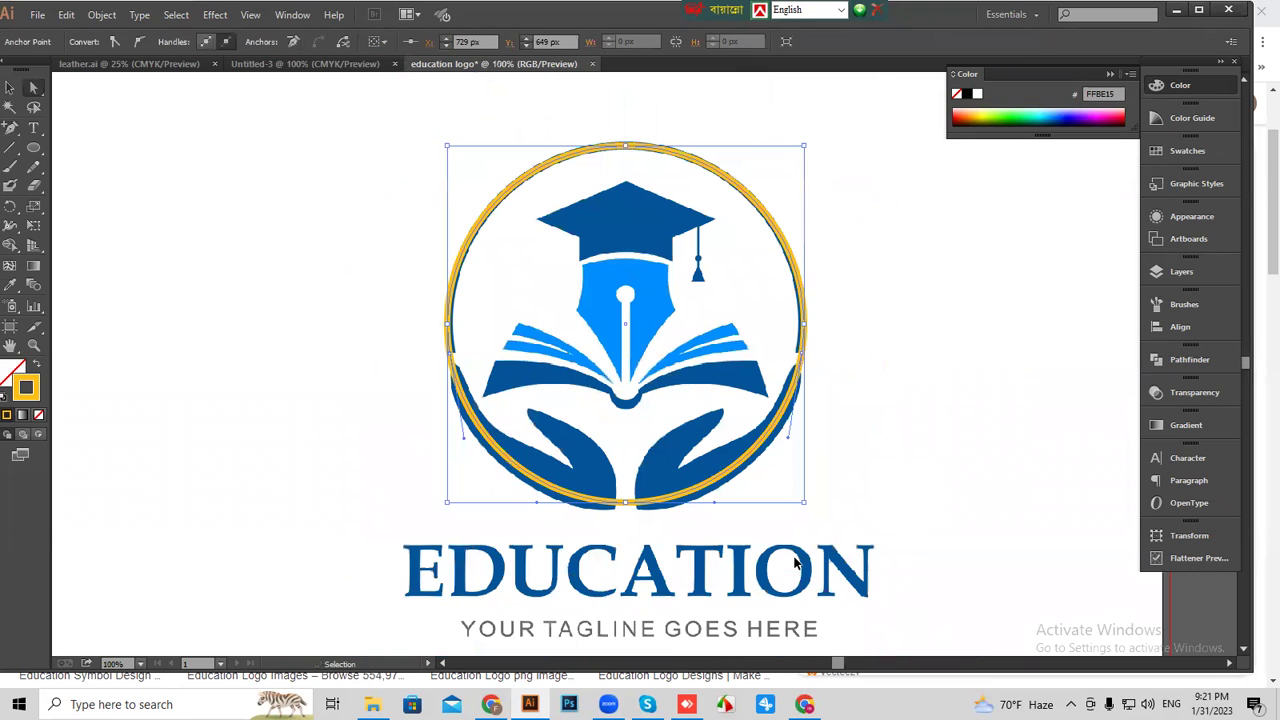
drag(311, 131, 908, 280)
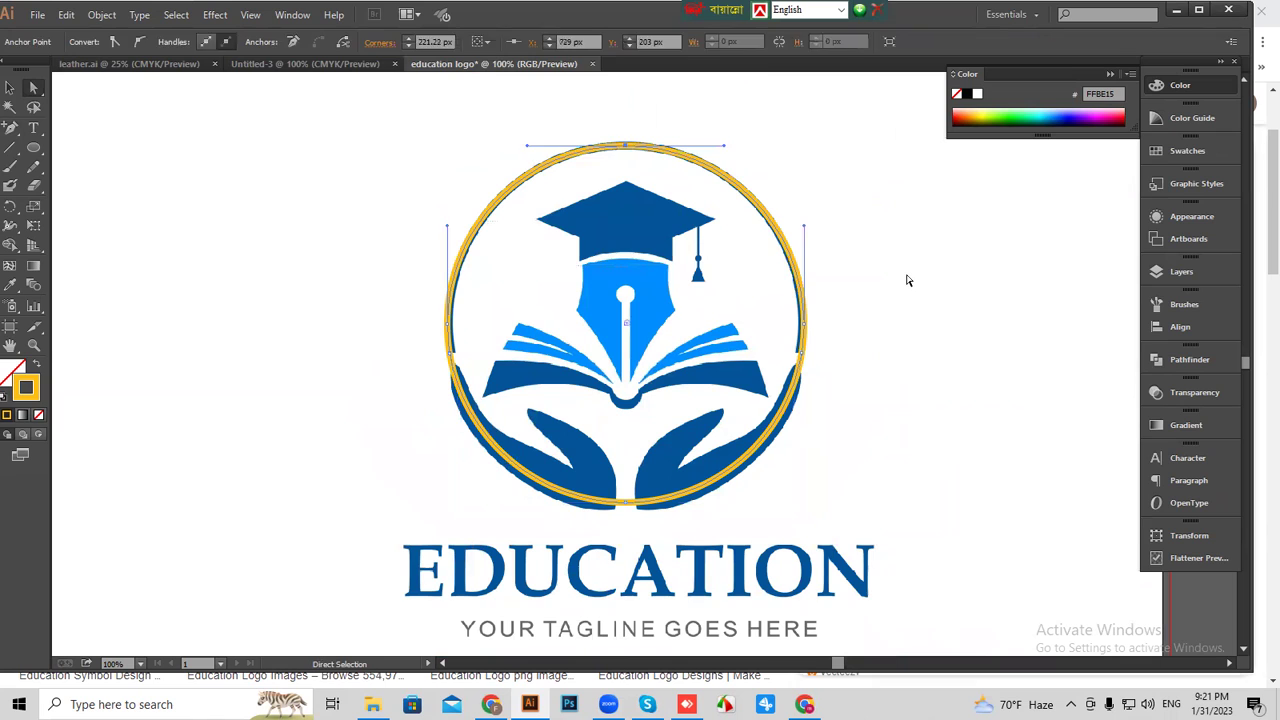
key(Delete)
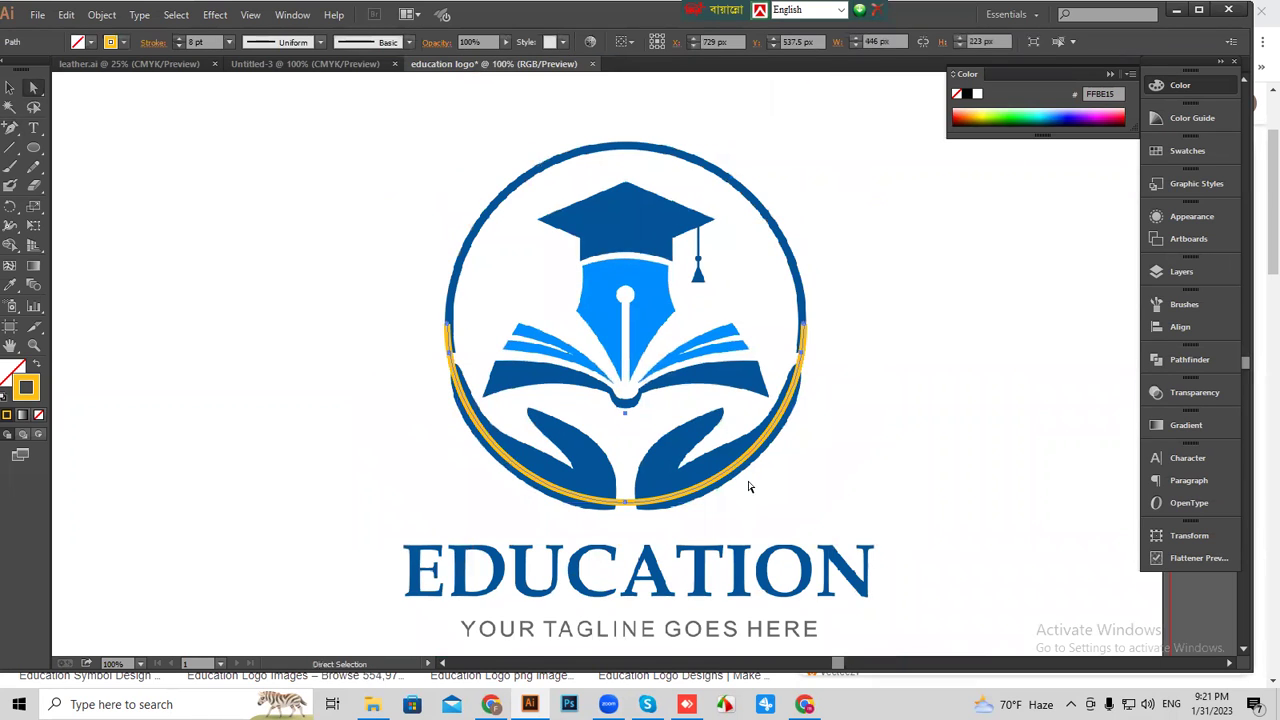
key(ctrl+z)
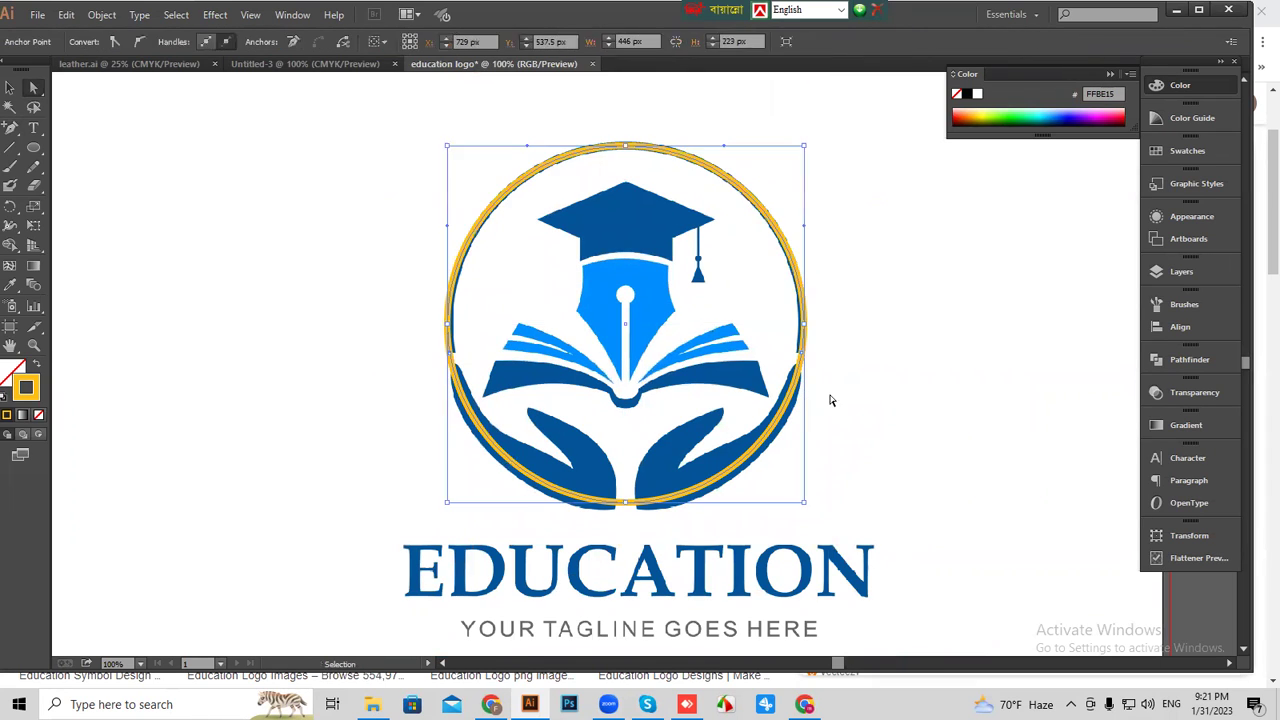
drag(392, 557, 896, 404)
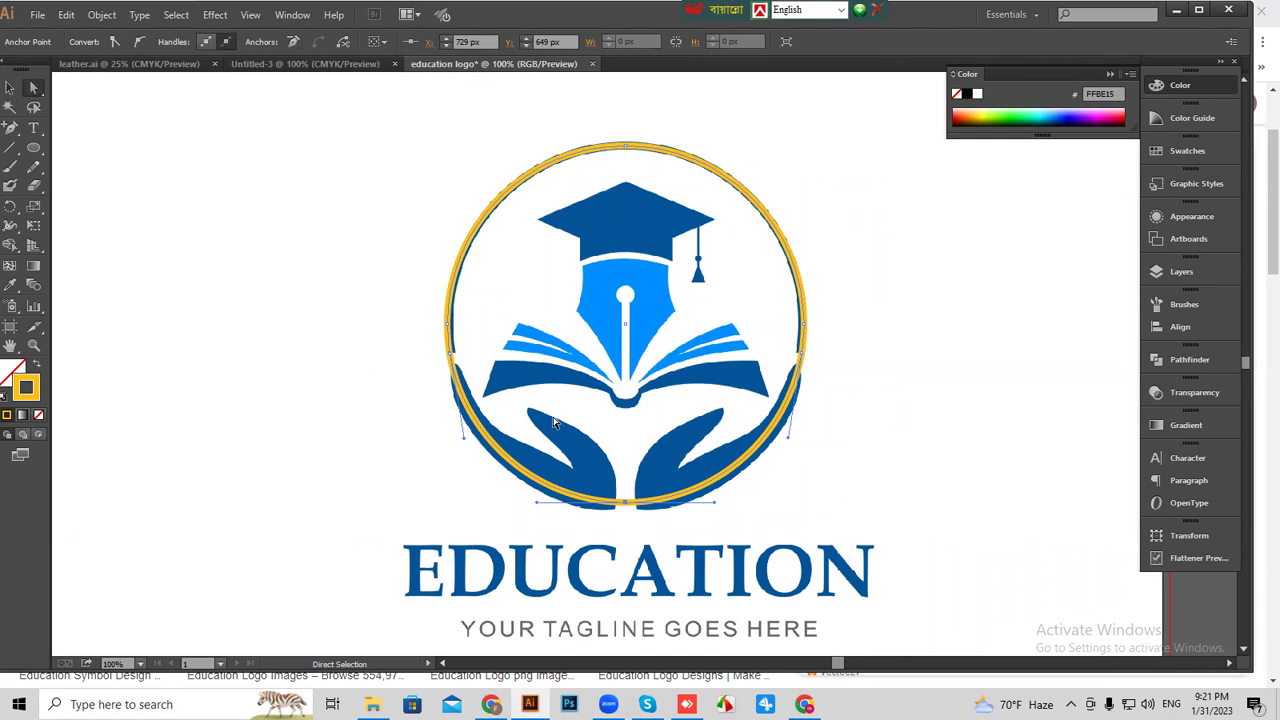
key(Delete)
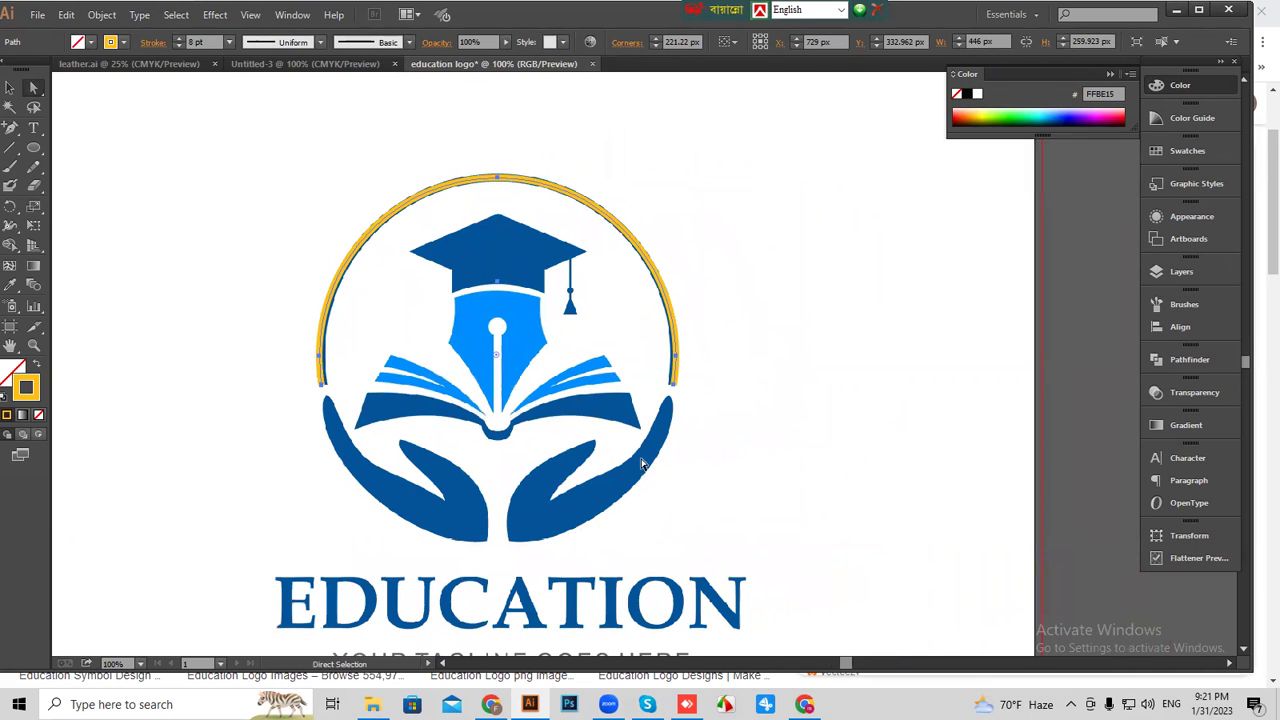
scroll(646, 457, up, 1)
Select the yellow arc with the Selection tool and check the Object menu without choosing anything.
drag(545, 393, 657, 420)
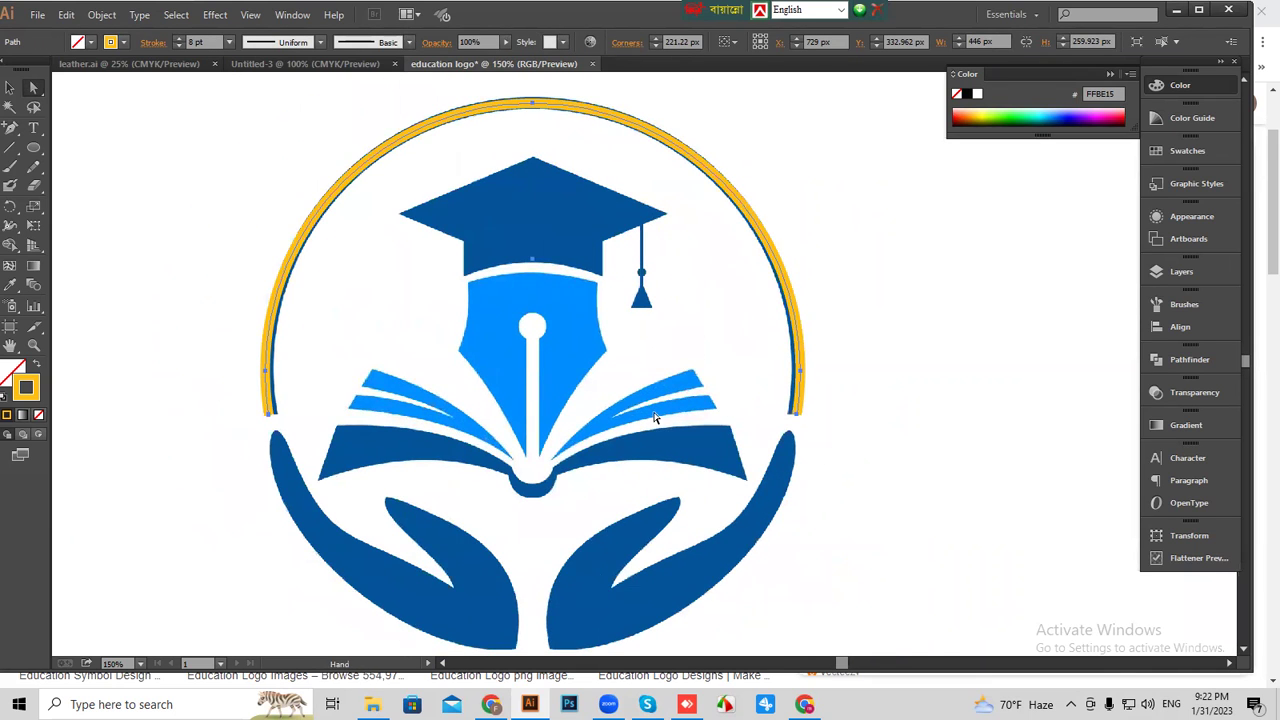
scroll(619, 407, up, 1)
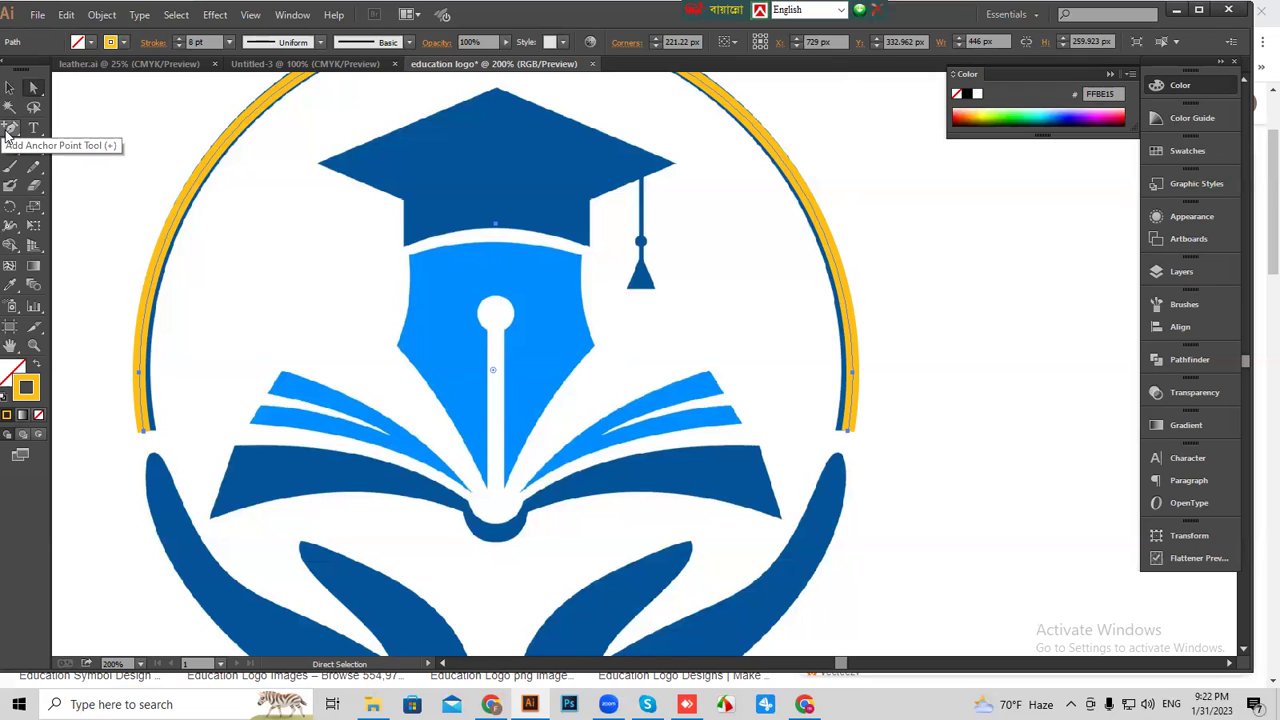
click(9, 87)
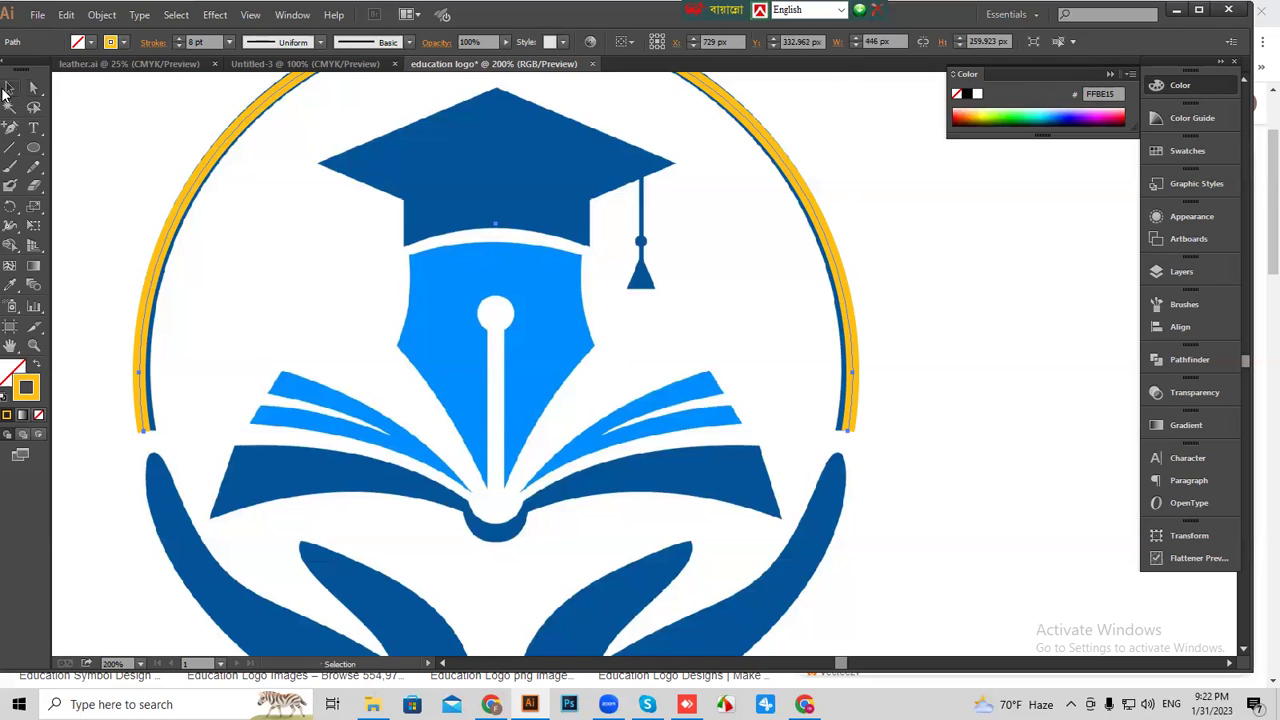
click(105, 166)
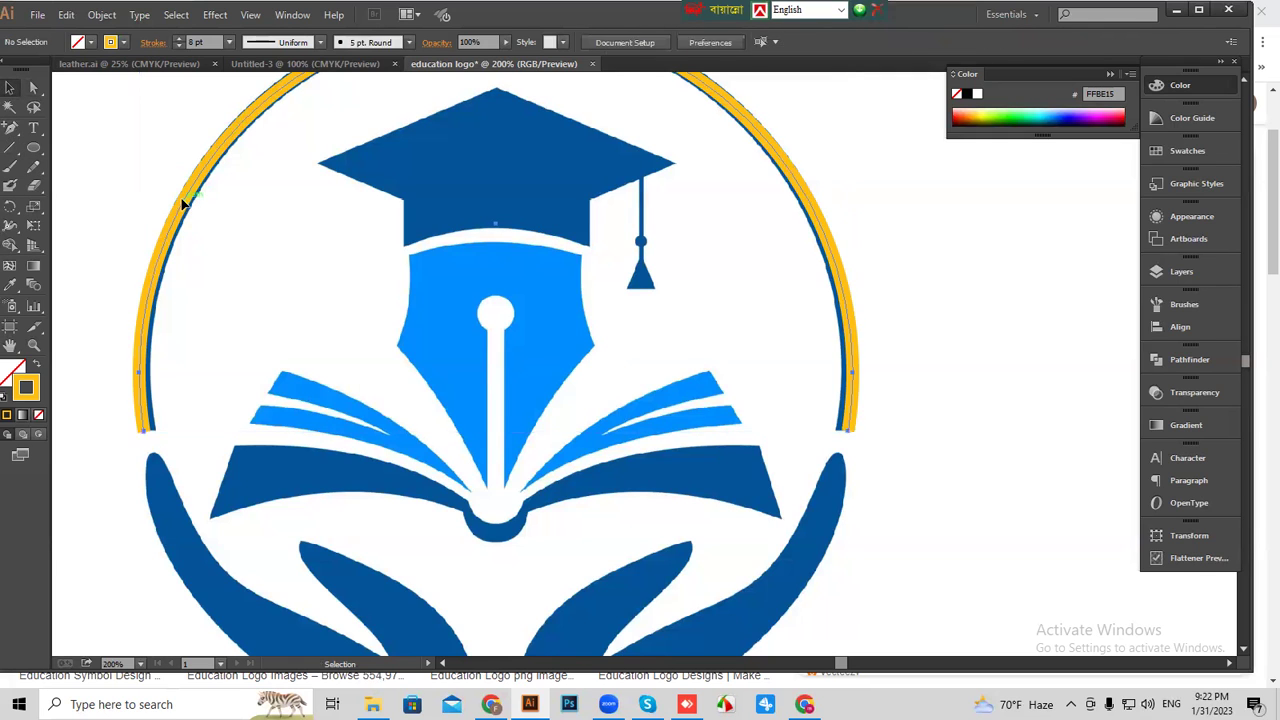
click(184, 204)
click(102, 15)
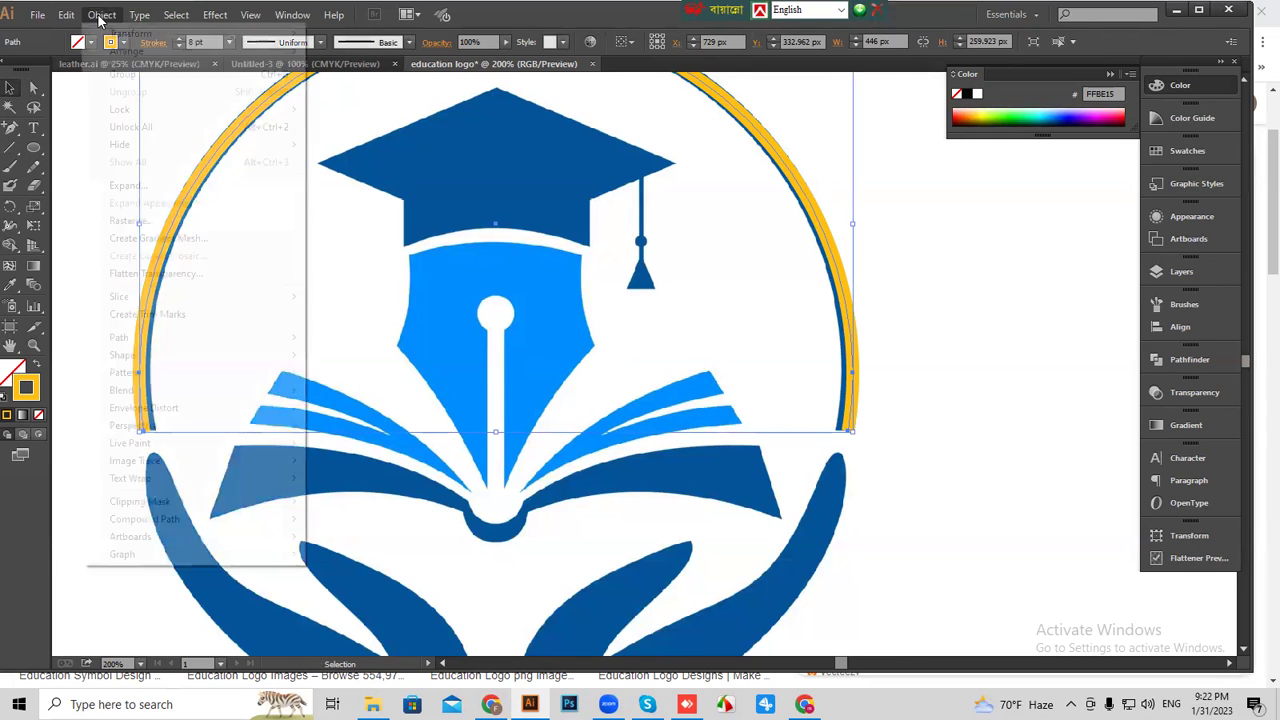
click(325, 247)
click(199, 219)
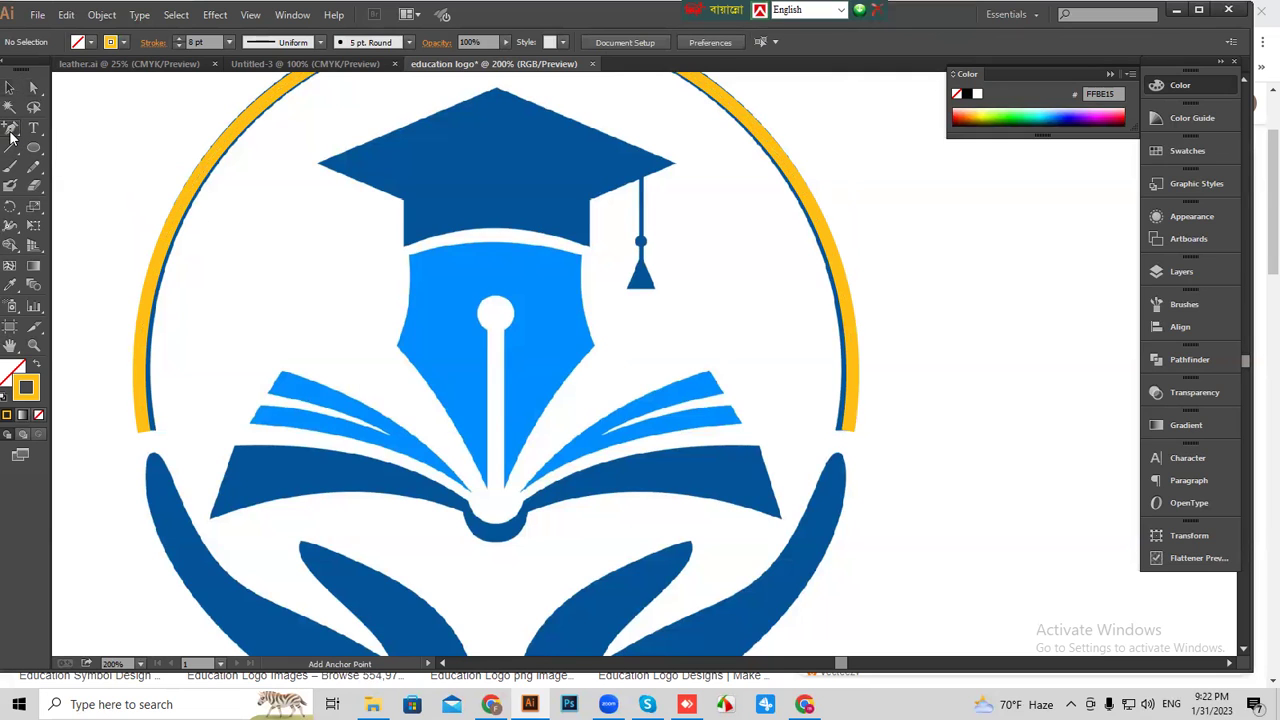
Browse the Pen tool variants, reselect the yellow arc, and pan the logo right and down.
drag(10, 128, 110, 138)
click(9, 92)
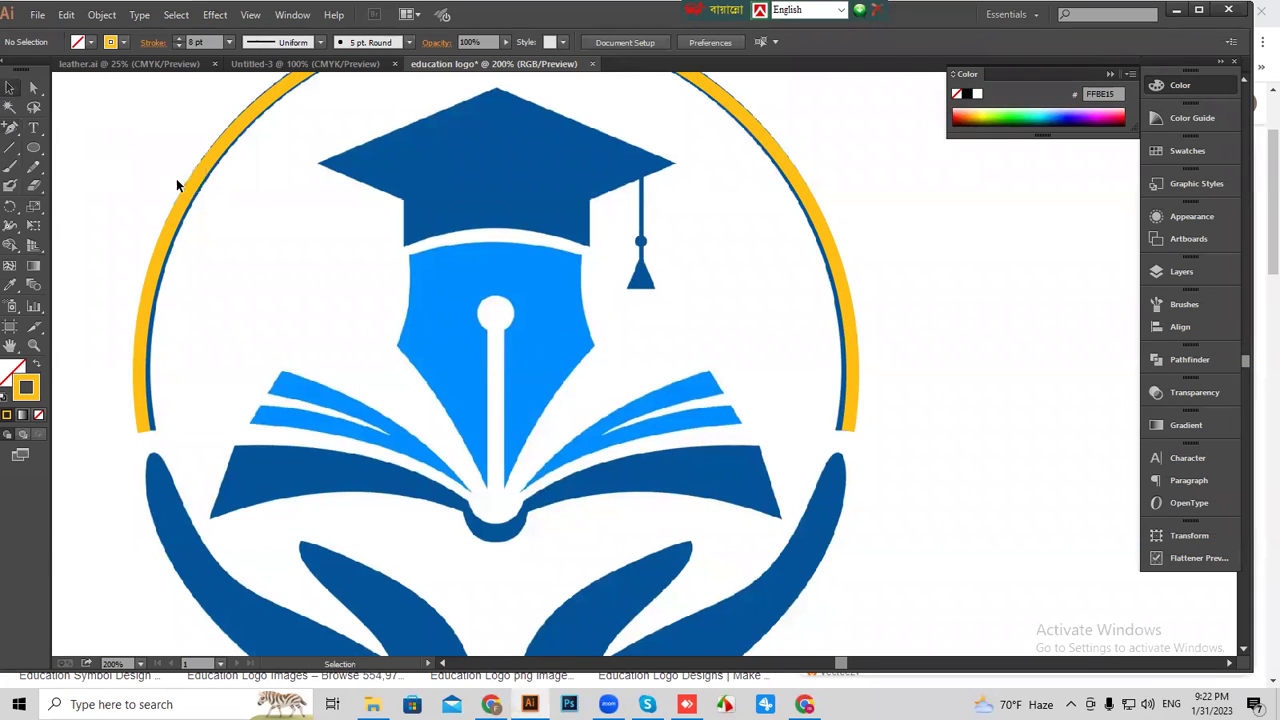
click(183, 203)
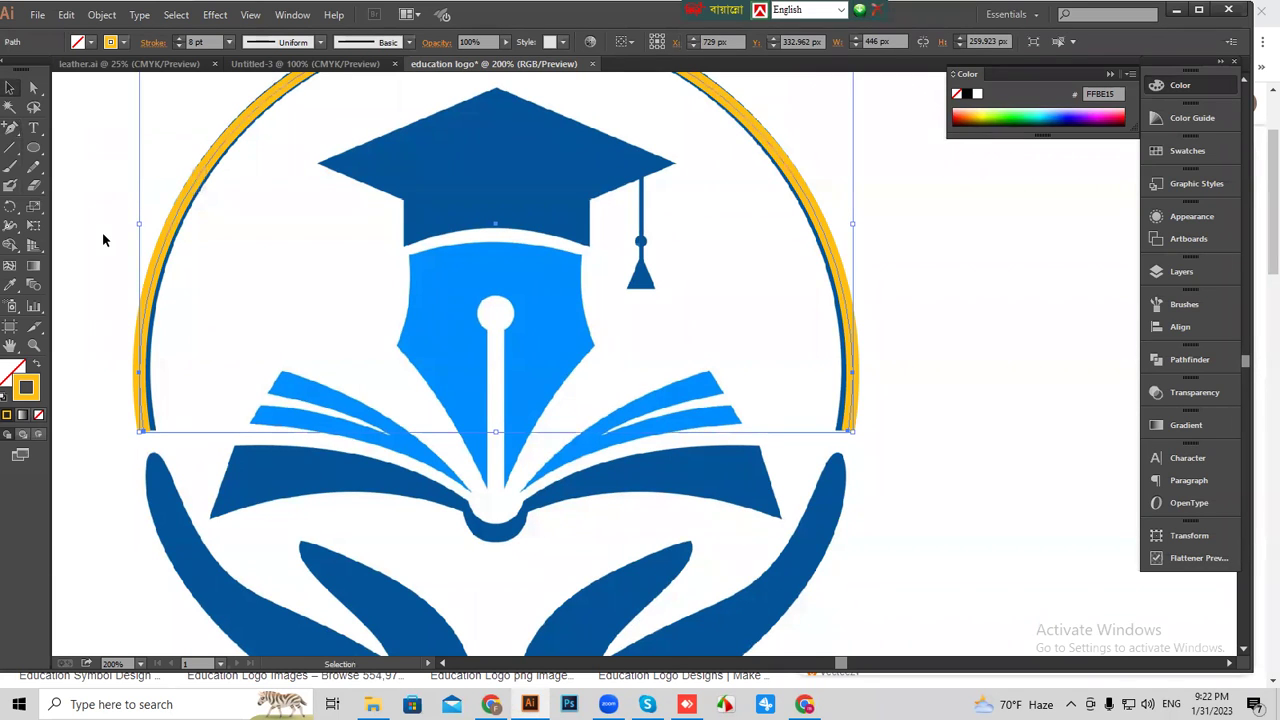
click(9, 128)
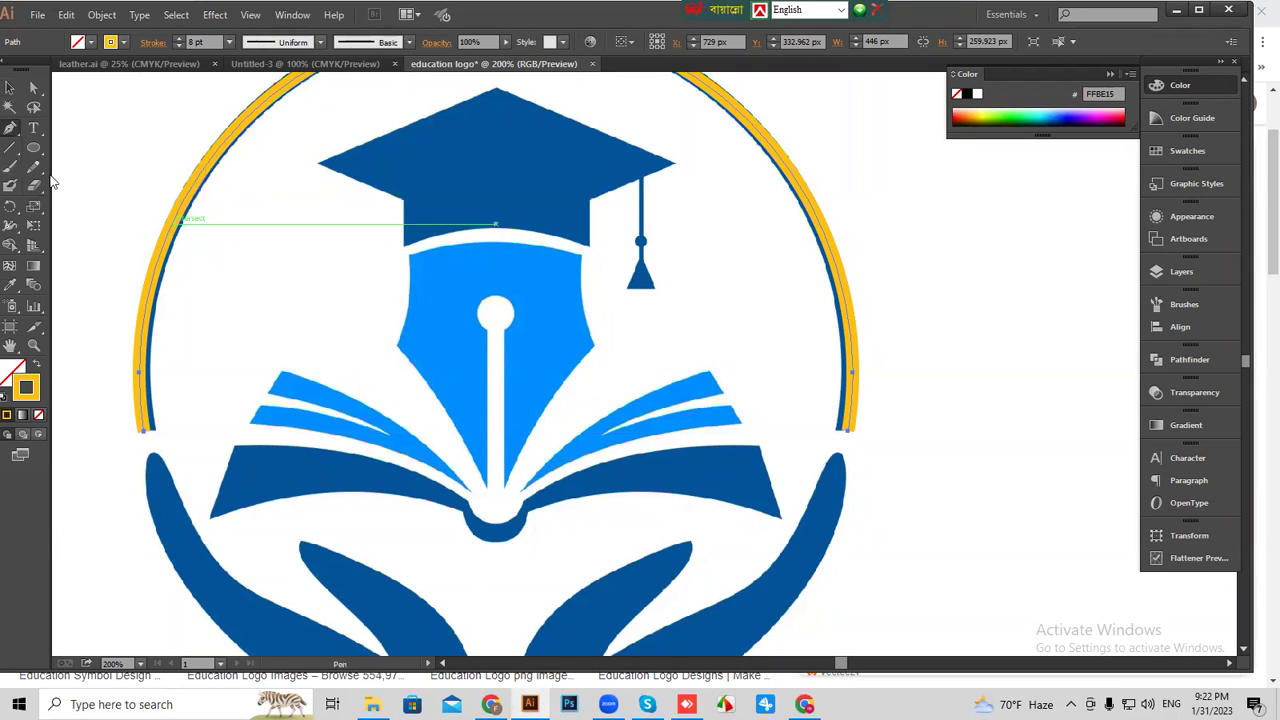
click(10, 88)
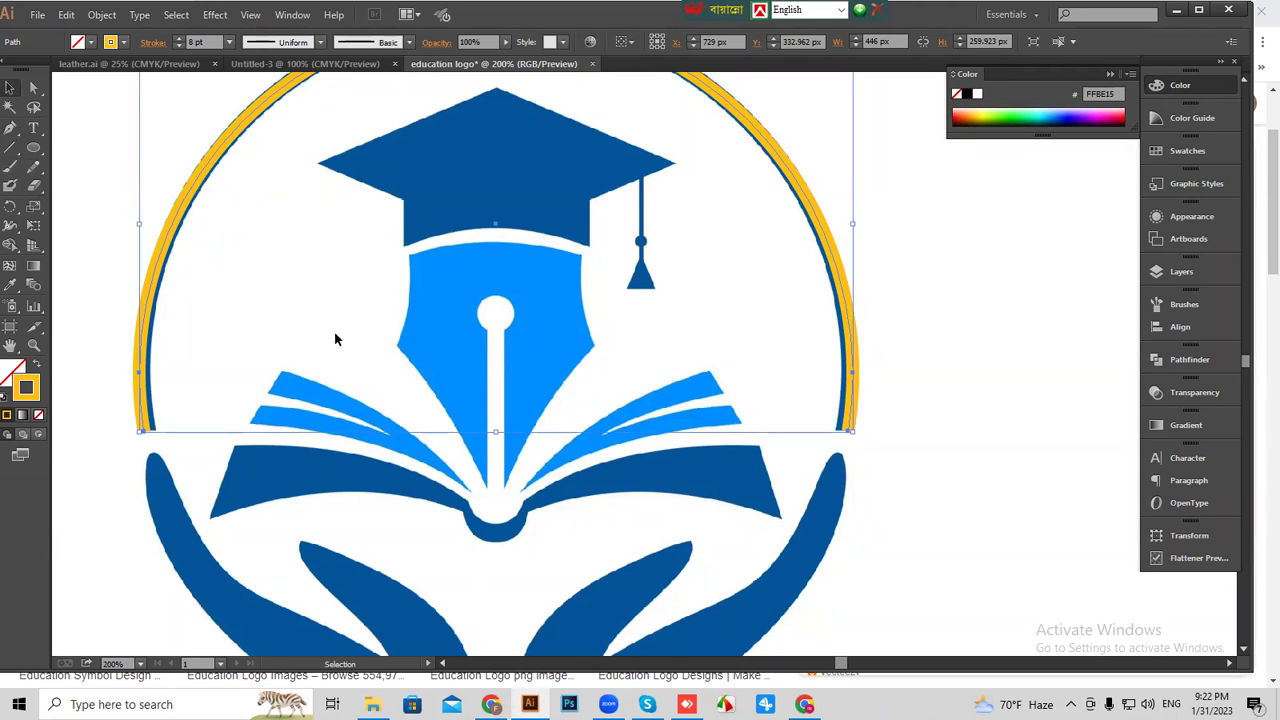
click(293, 317)
drag(293, 317, 410, 403)
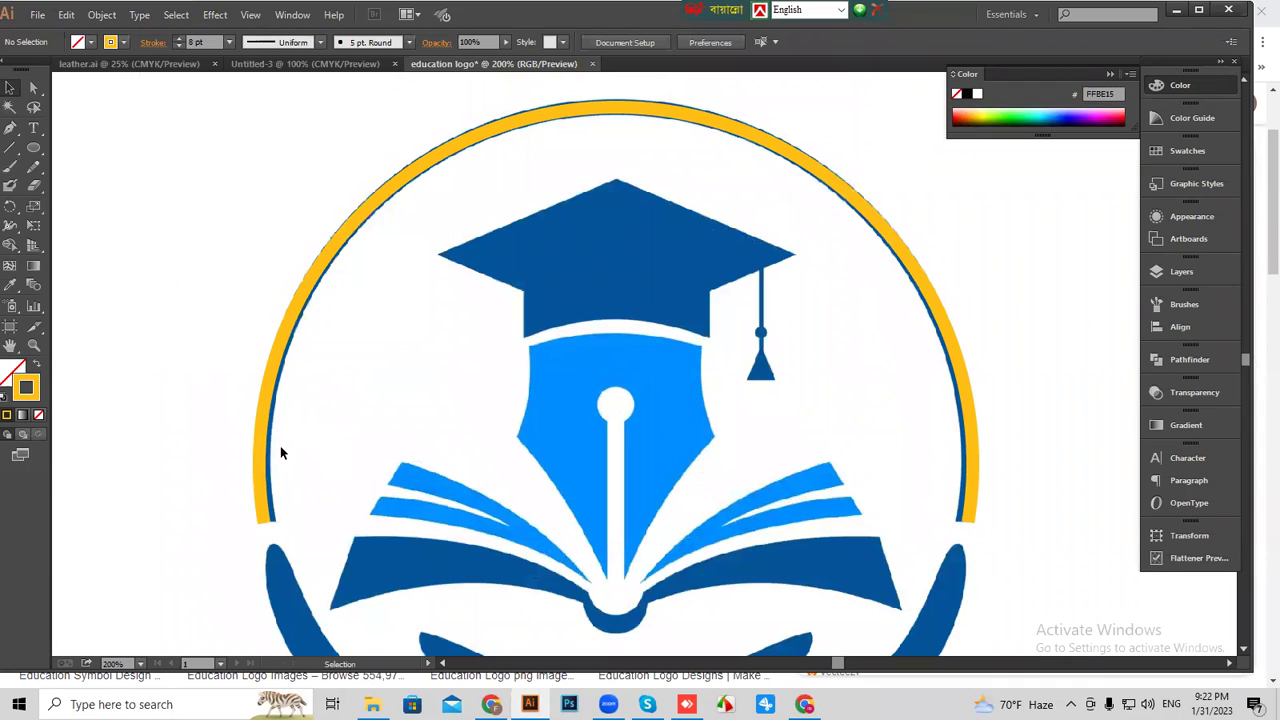
Collapse the floating Color panel and reselect the yellow arc.
click(1109, 75)
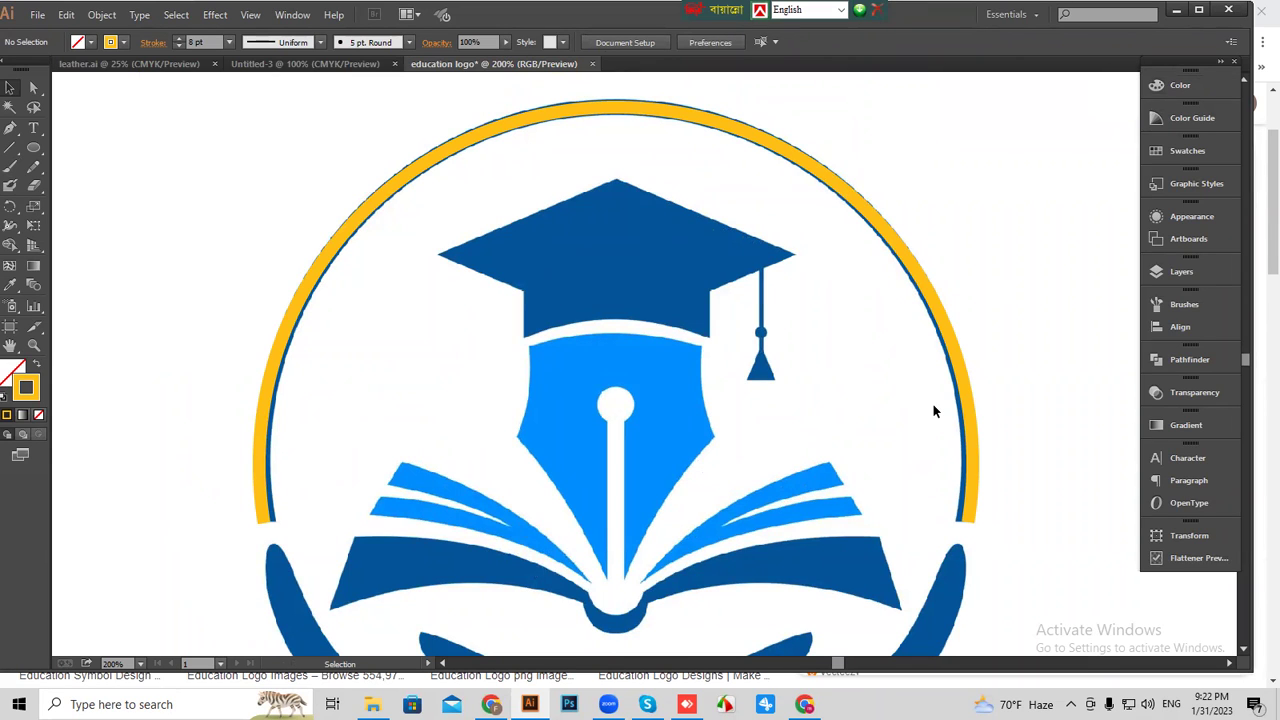
drag(925, 416, 887, 363)
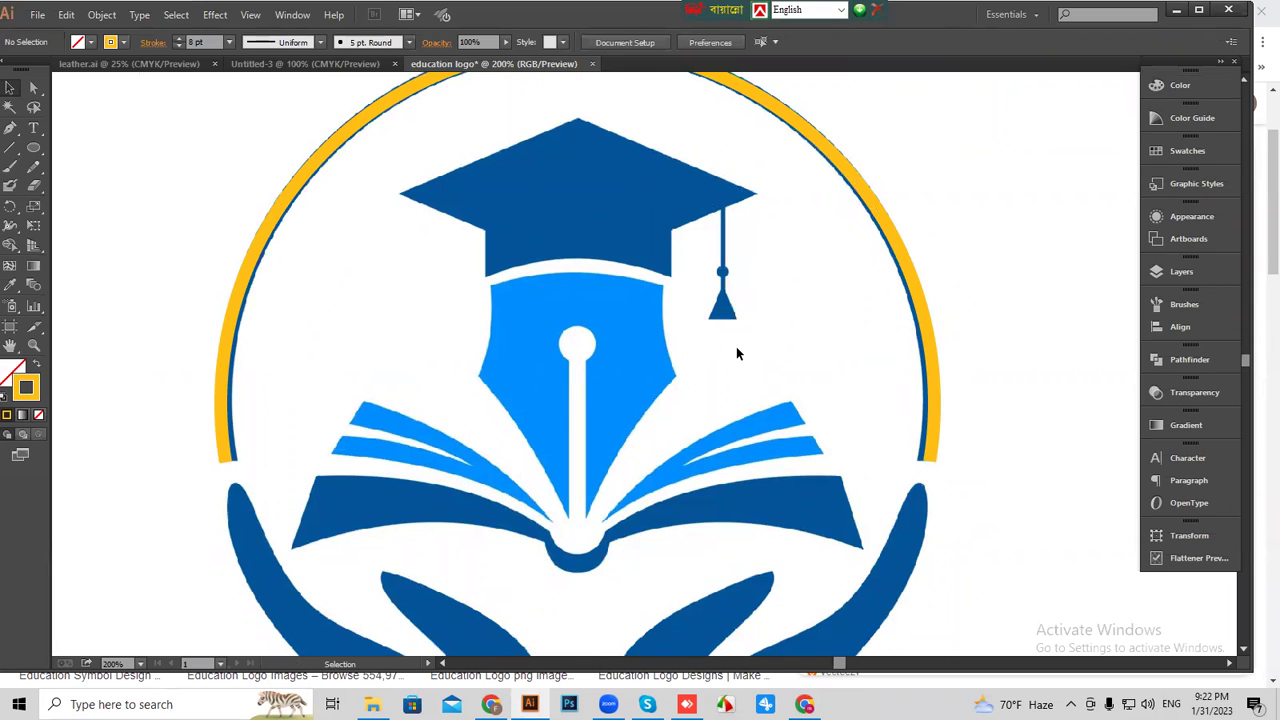
drag(781, 389, 762, 393)
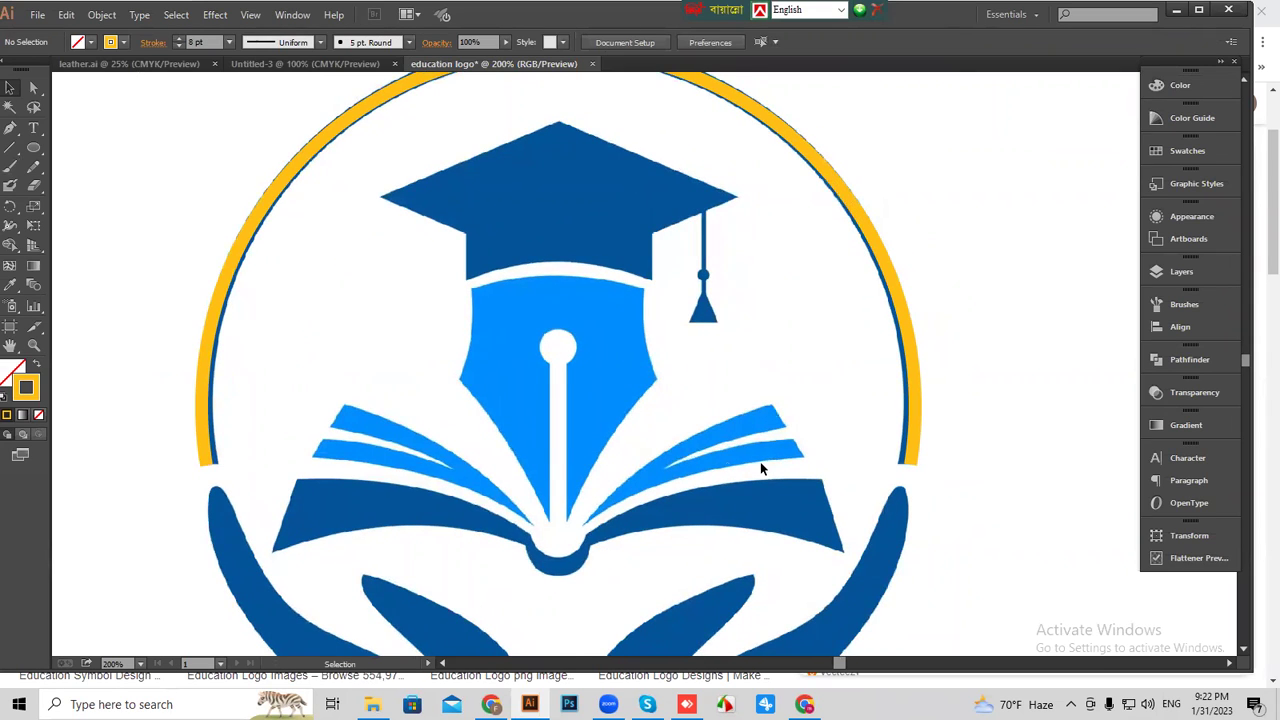
click(916, 426)
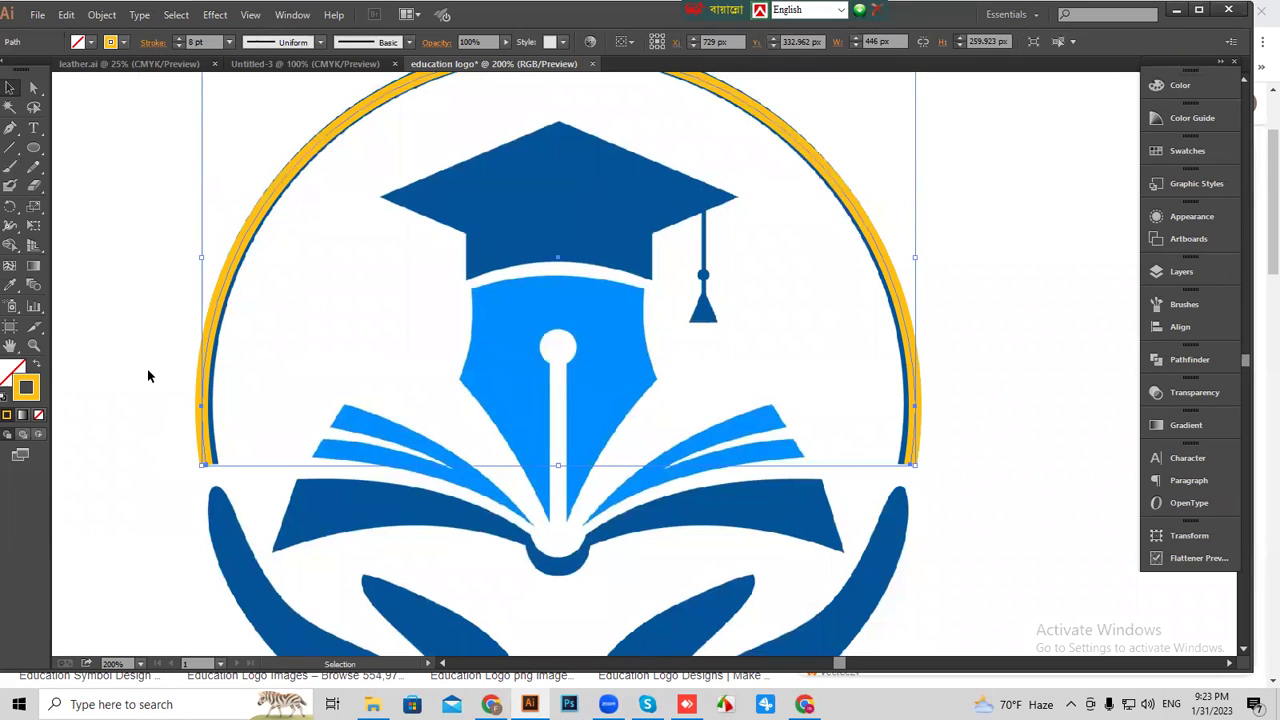
click(311, 412)
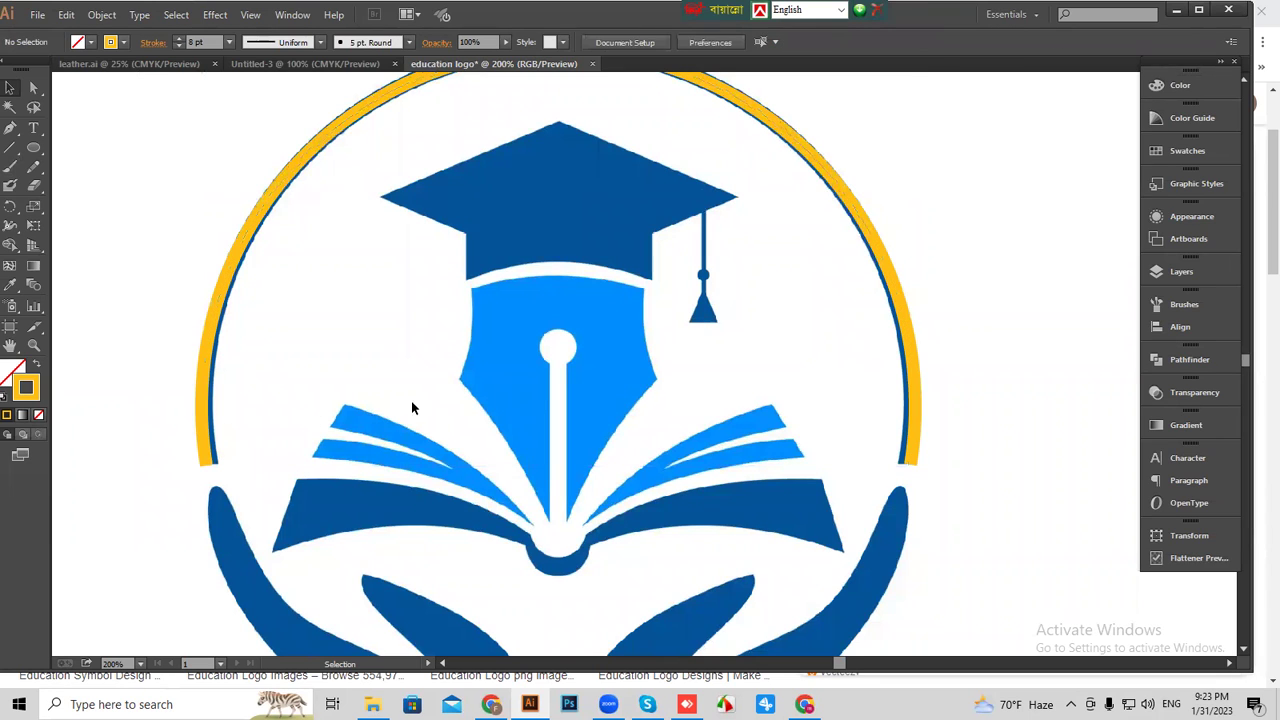
drag(237, 326, 249, 348)
Expand the ring's stroke into a filled shape with Object > Expand.
click(101, 14)
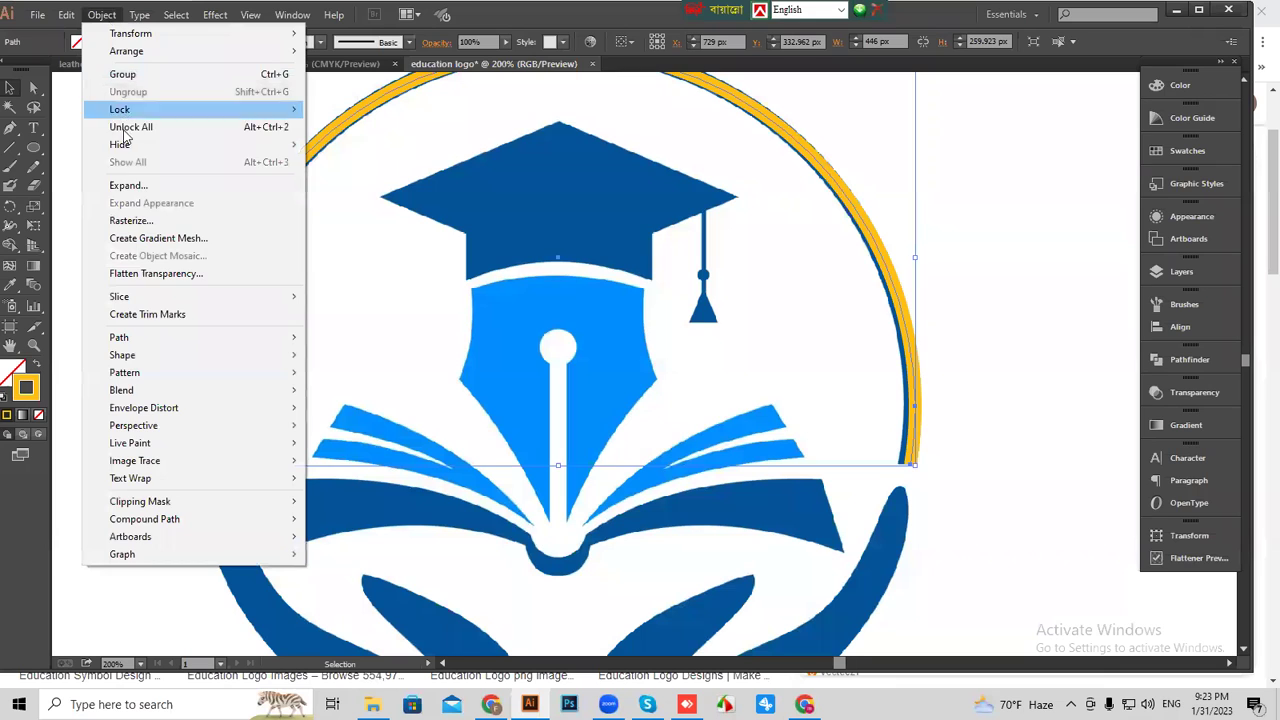
click(145, 186)
click(621, 438)
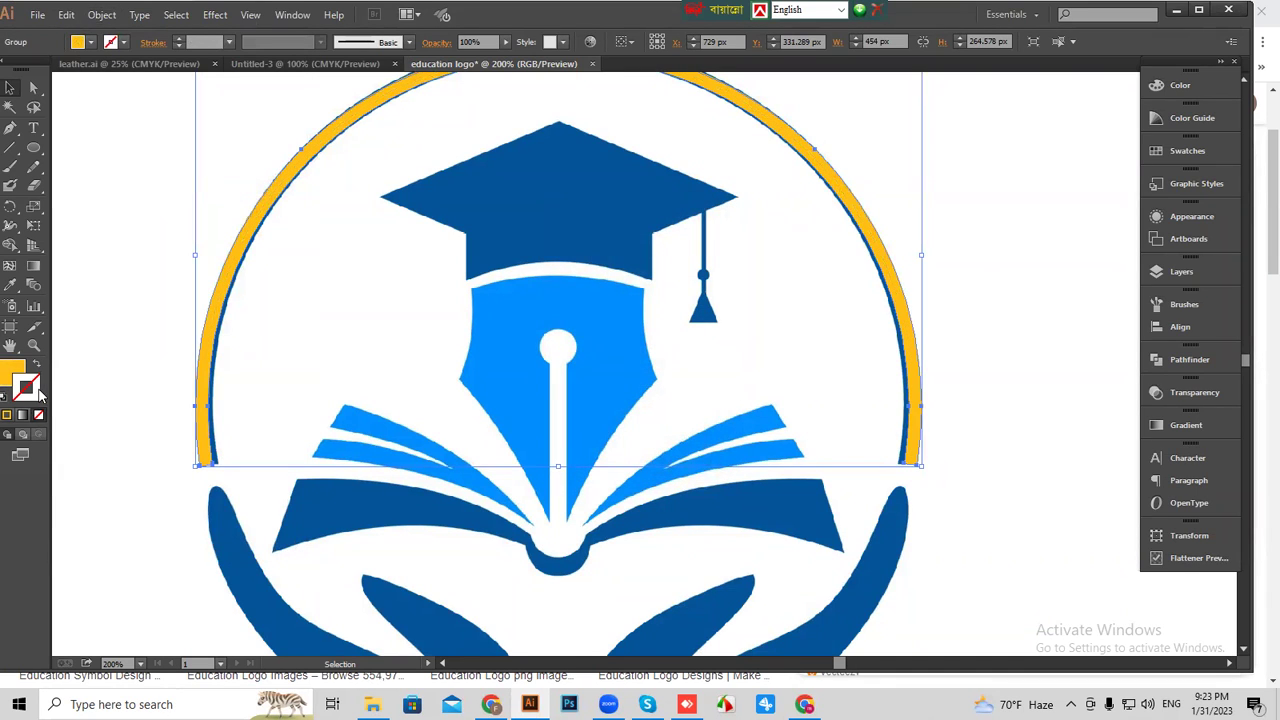
Draw a straight Pen line across the arc's lower ends and select it along with the arc.
click(139, 438)
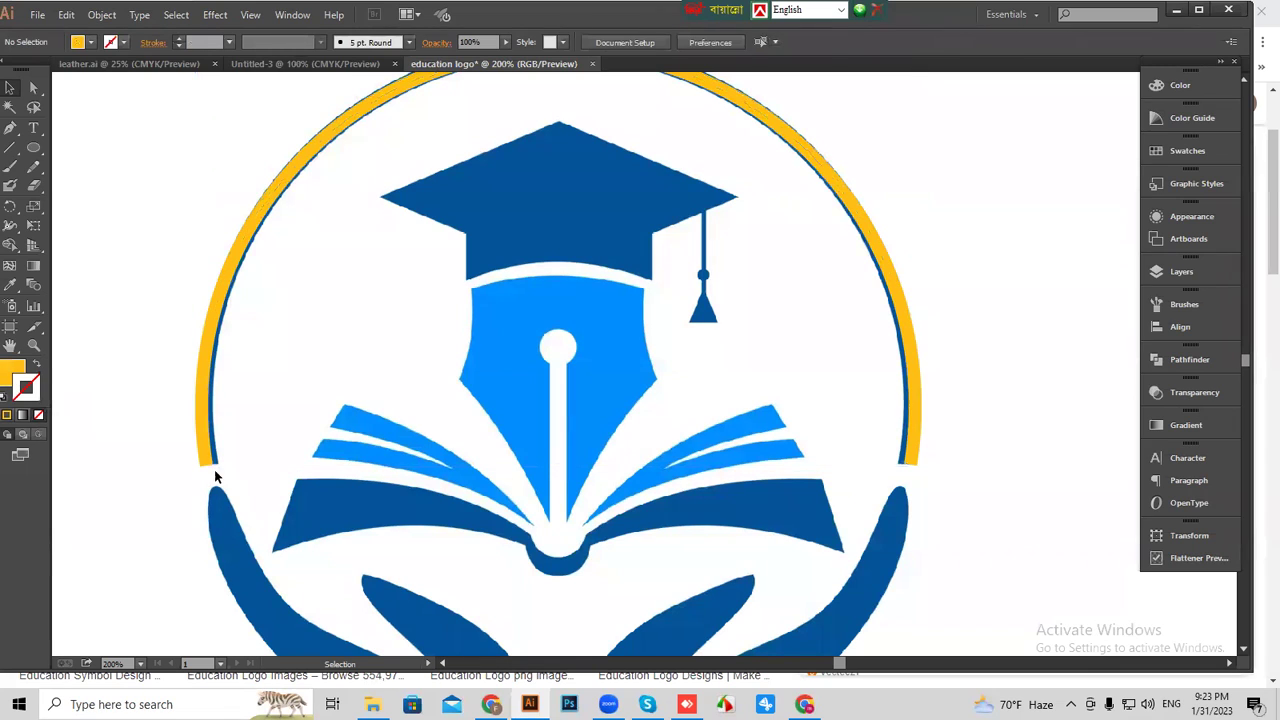
click(9, 128)
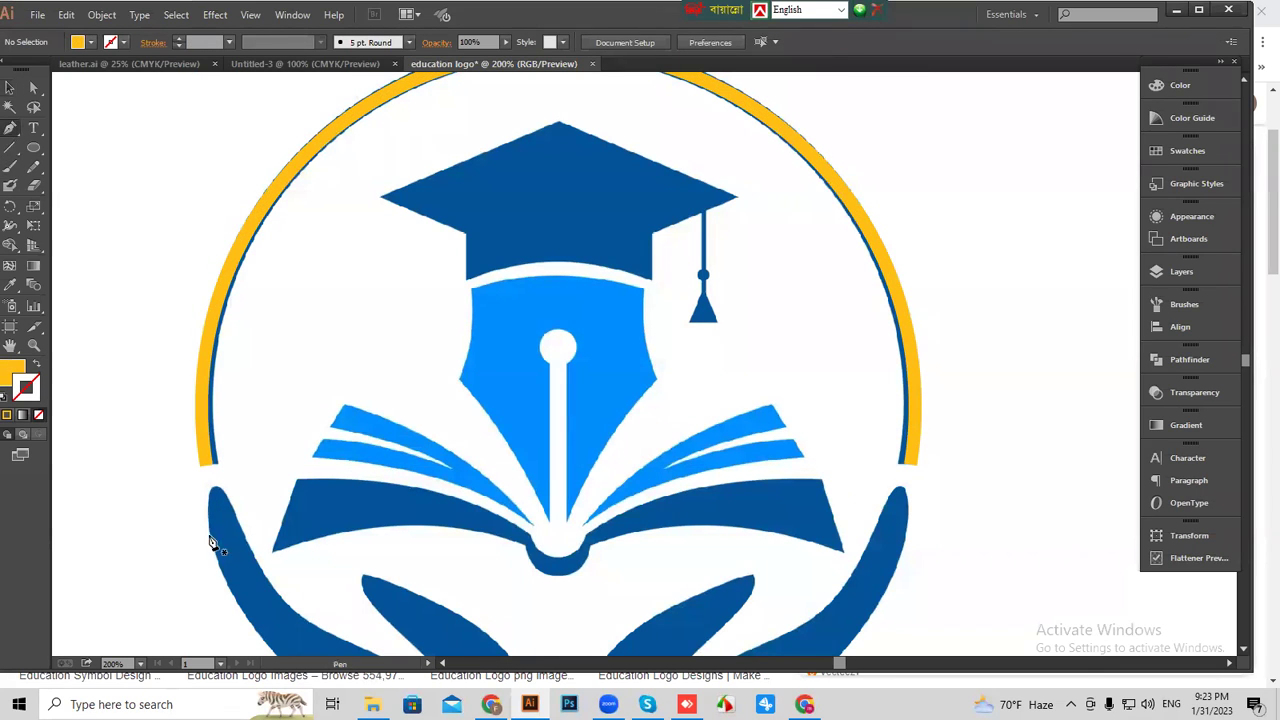
drag(156, 452, 997, 456)
key(v)
drag(147, 411, 1048, 577)
Divide the arc along the cutting line with Pathfinder and ungroup the pieces.
click(1171, 362)
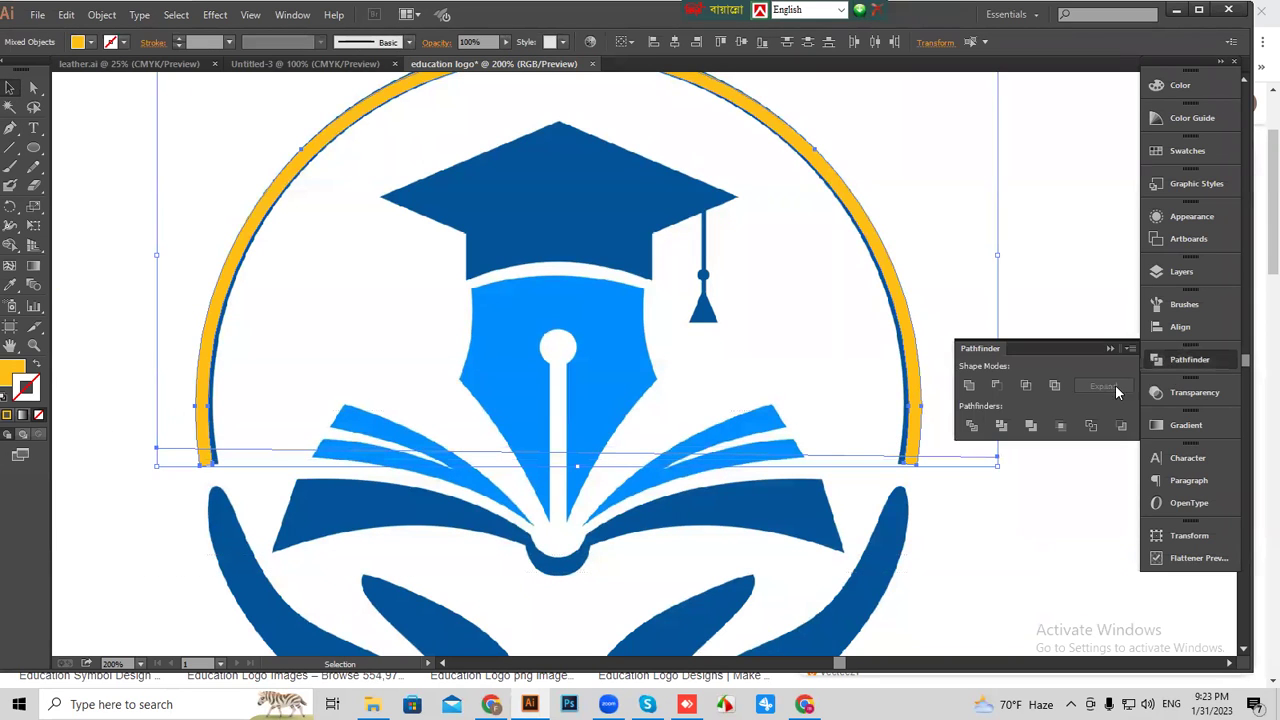
click(971, 426)
right_click(726, 362)
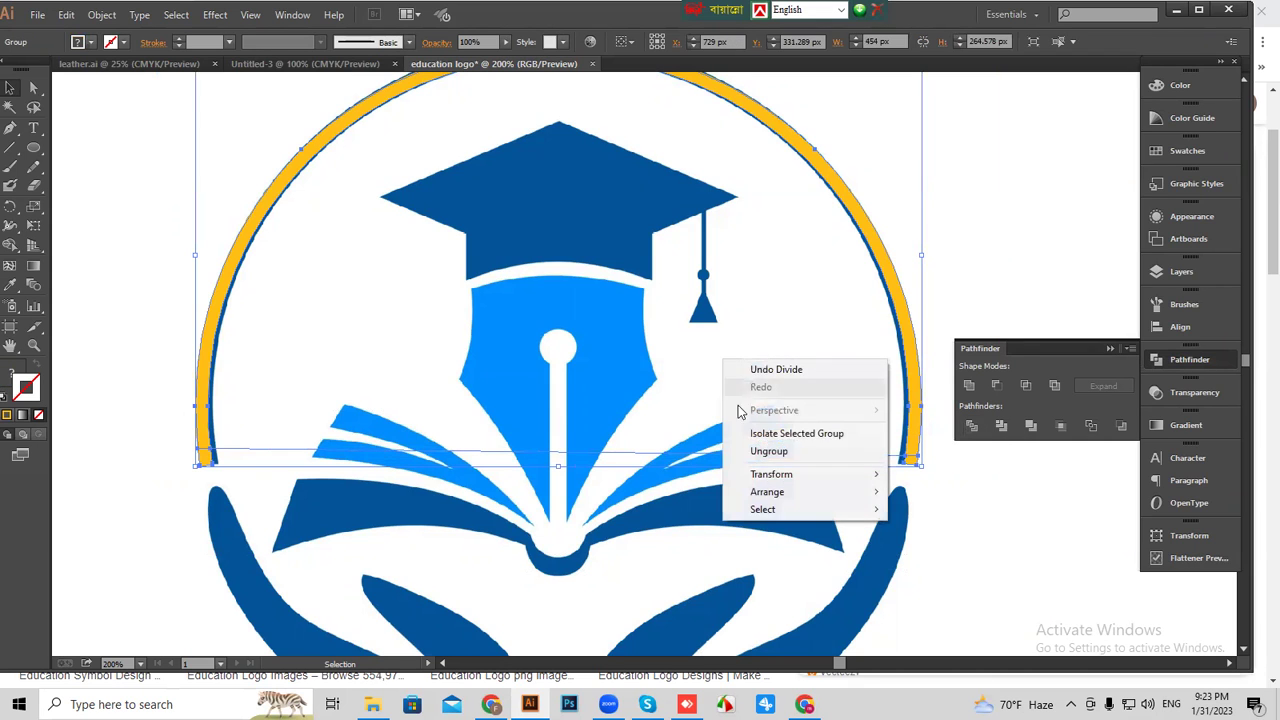
click(752, 458)
click(945, 490)
Pick out a tiny leftover piece, undo the last two changes, and collapse the Pathfinder panel.
click(715, 525)
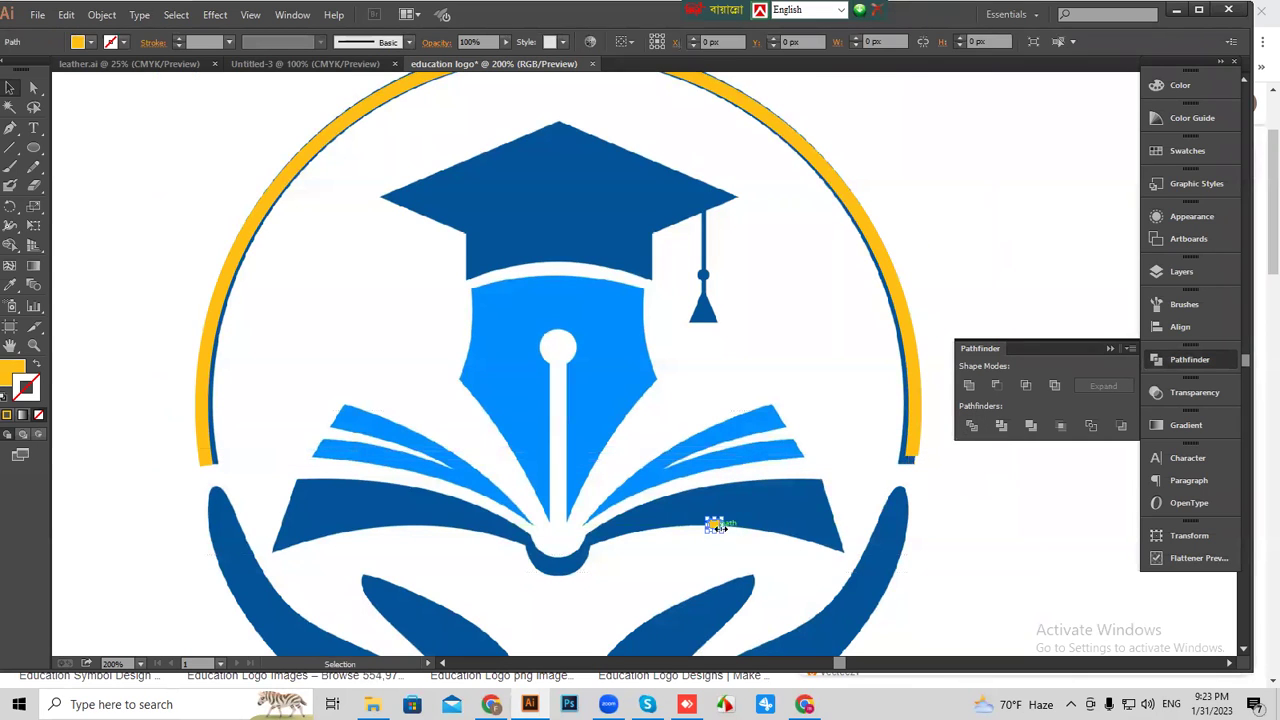
click(122, 420)
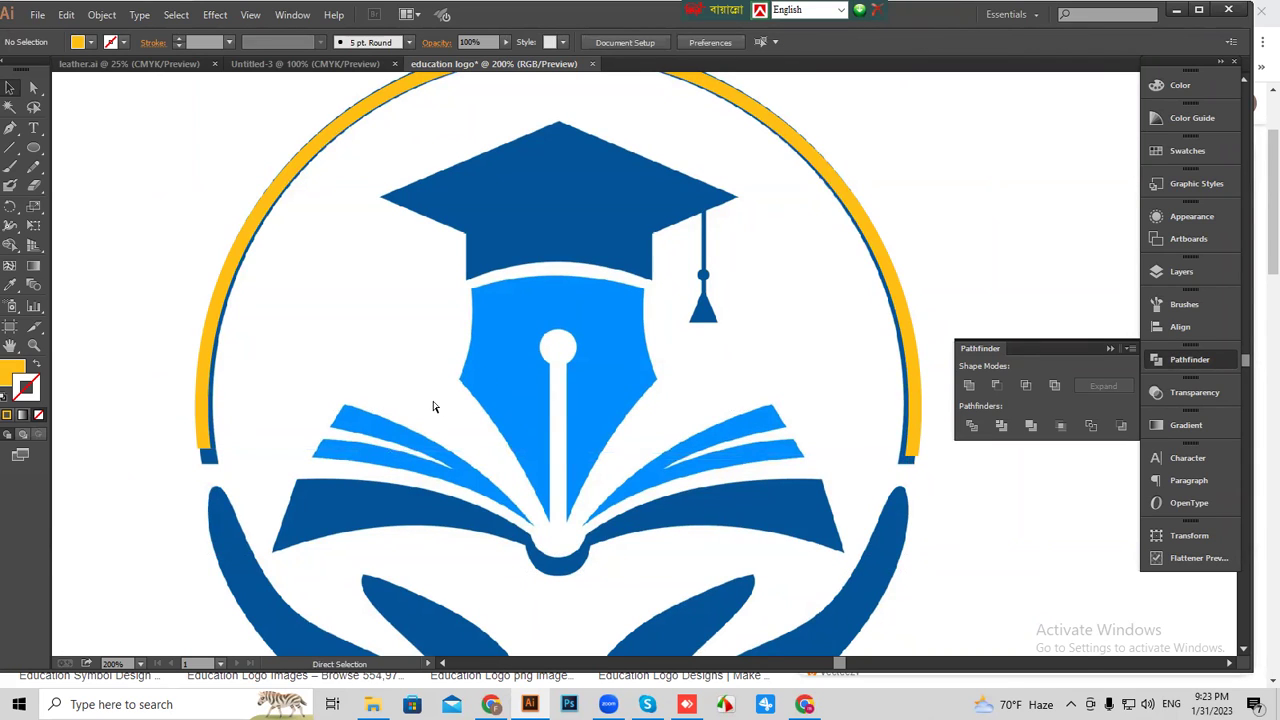
key(ctrl+z)
key(ctrl+z)
key(ctrl+z)
key(ctrl+z)
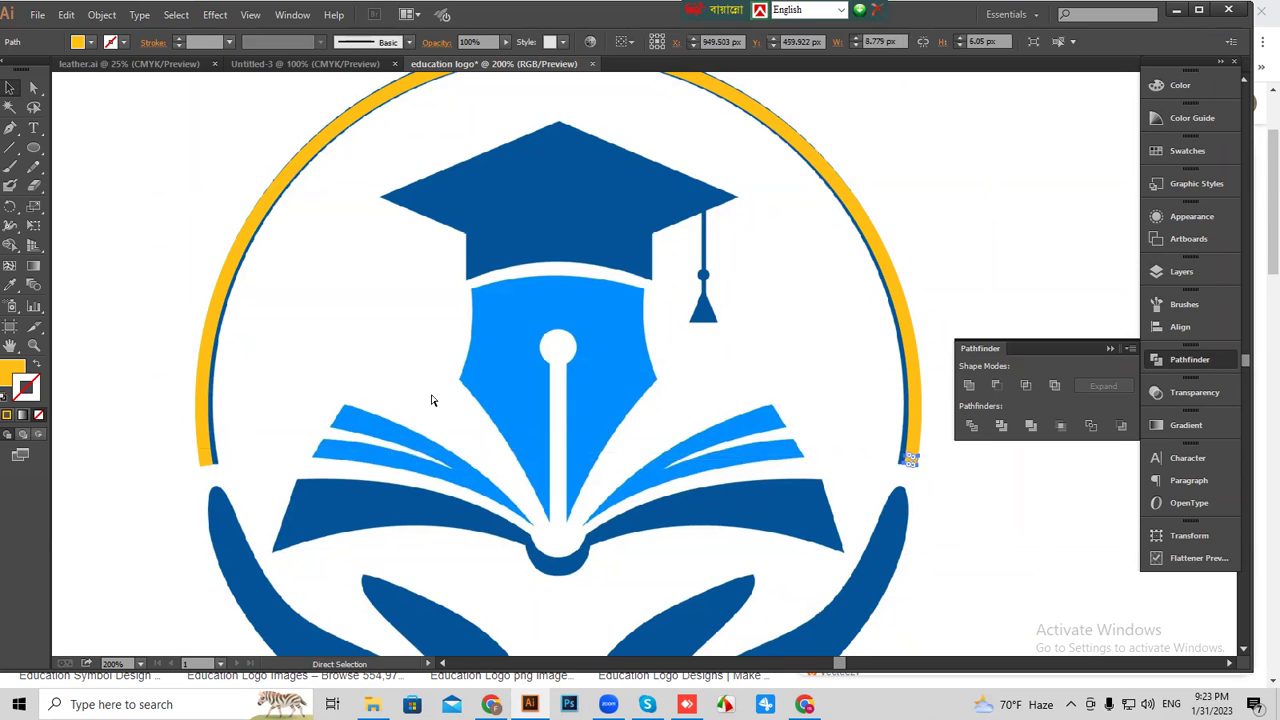
key(ctrl+z)
key(v)
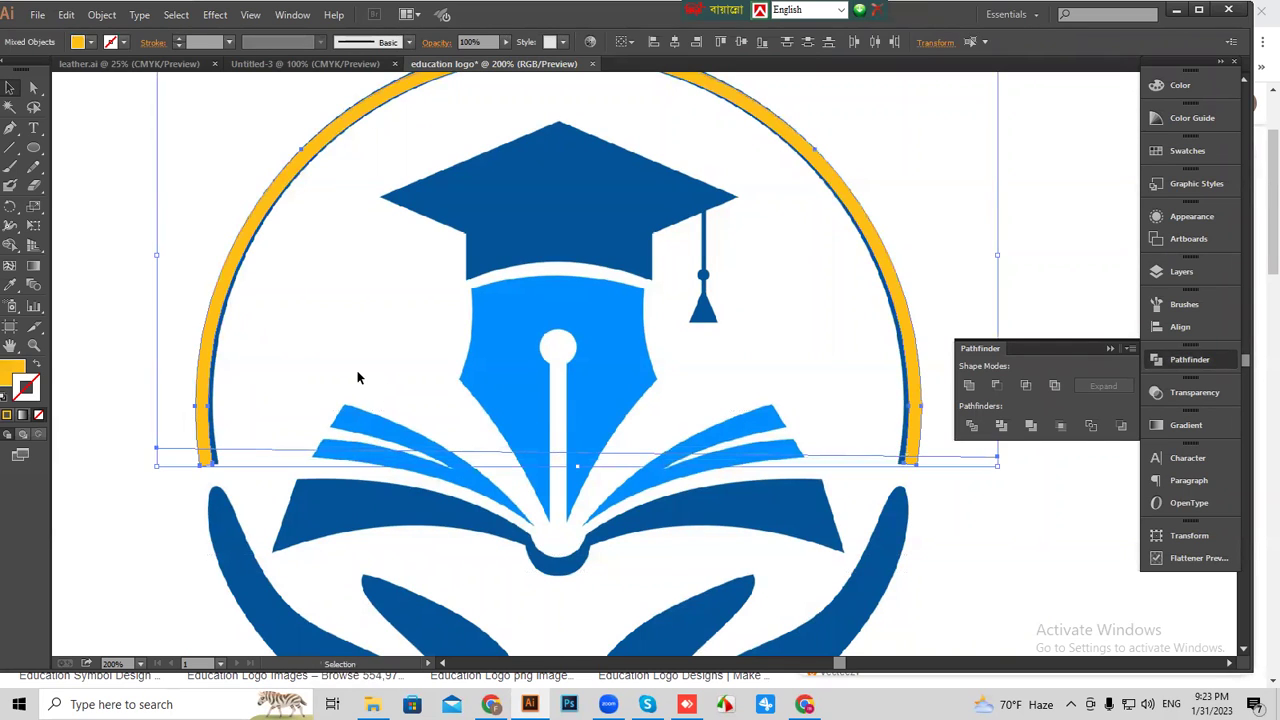
click(358, 377)
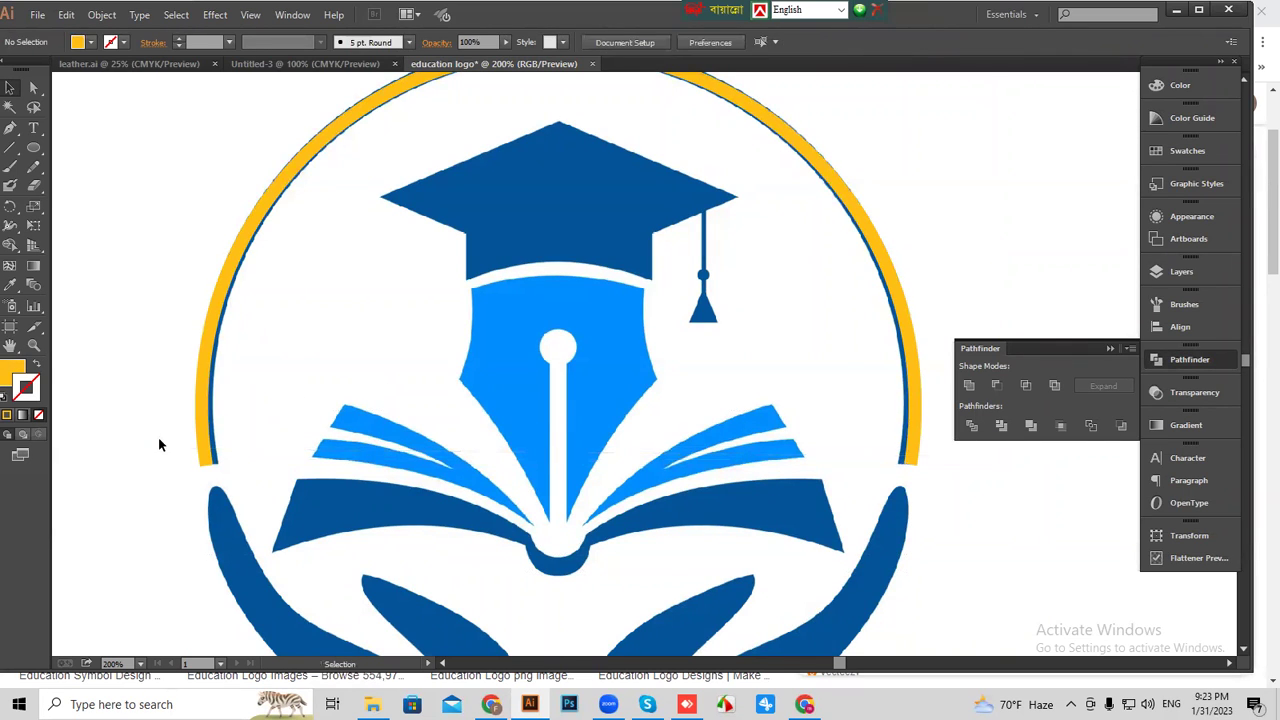
drag(457, 400, 362, 478)
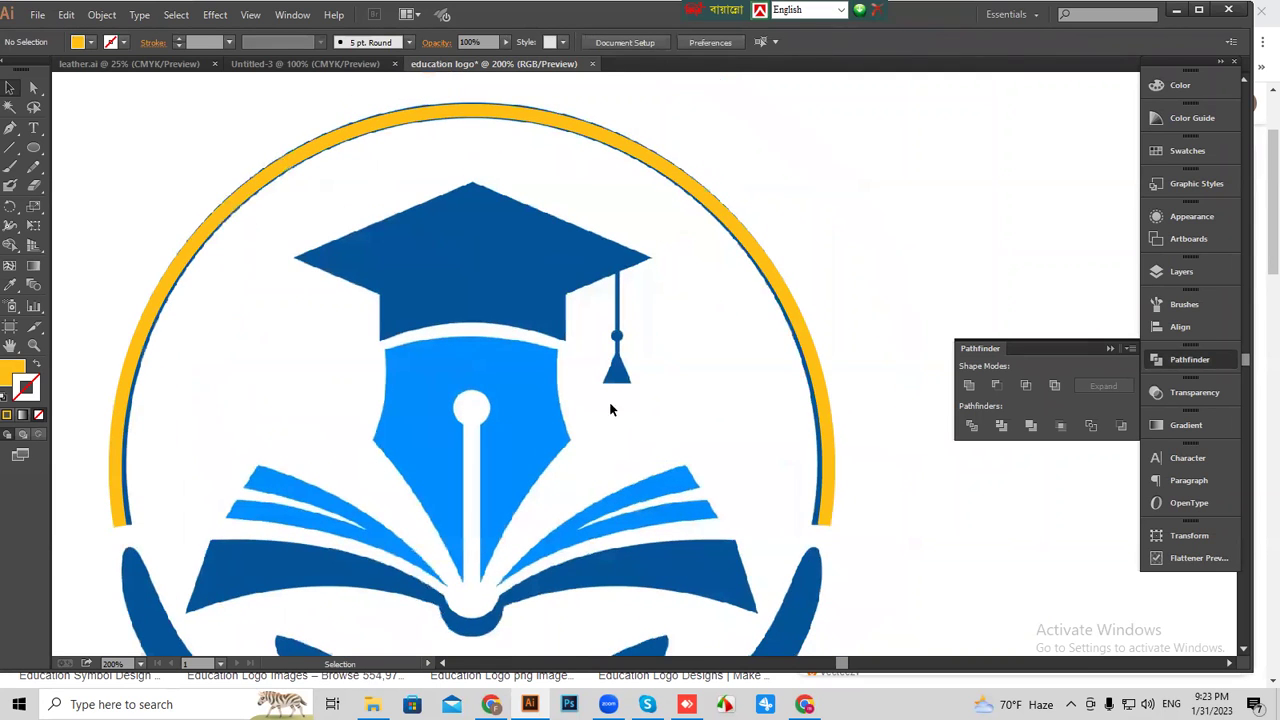
click(1109, 349)
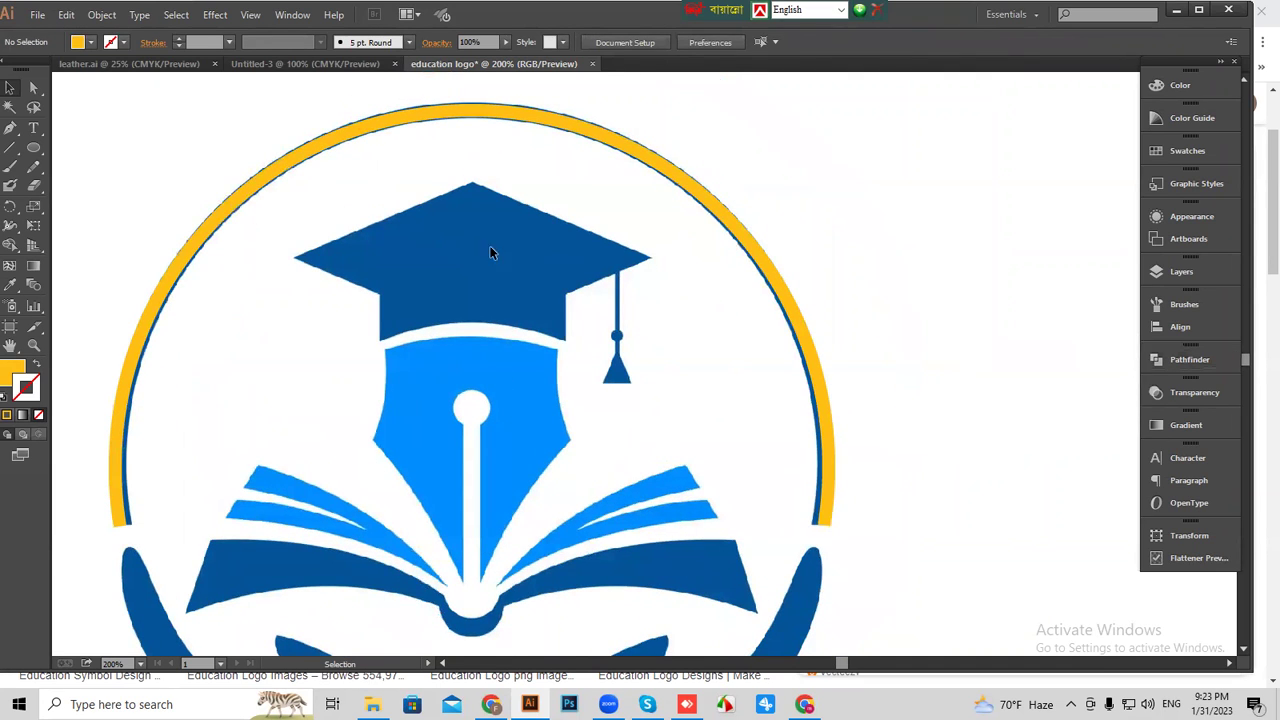
Start a Pen path at the cap's left corner and apex, unfilled with a cyan 15FFE1 stroke.
click(9, 128)
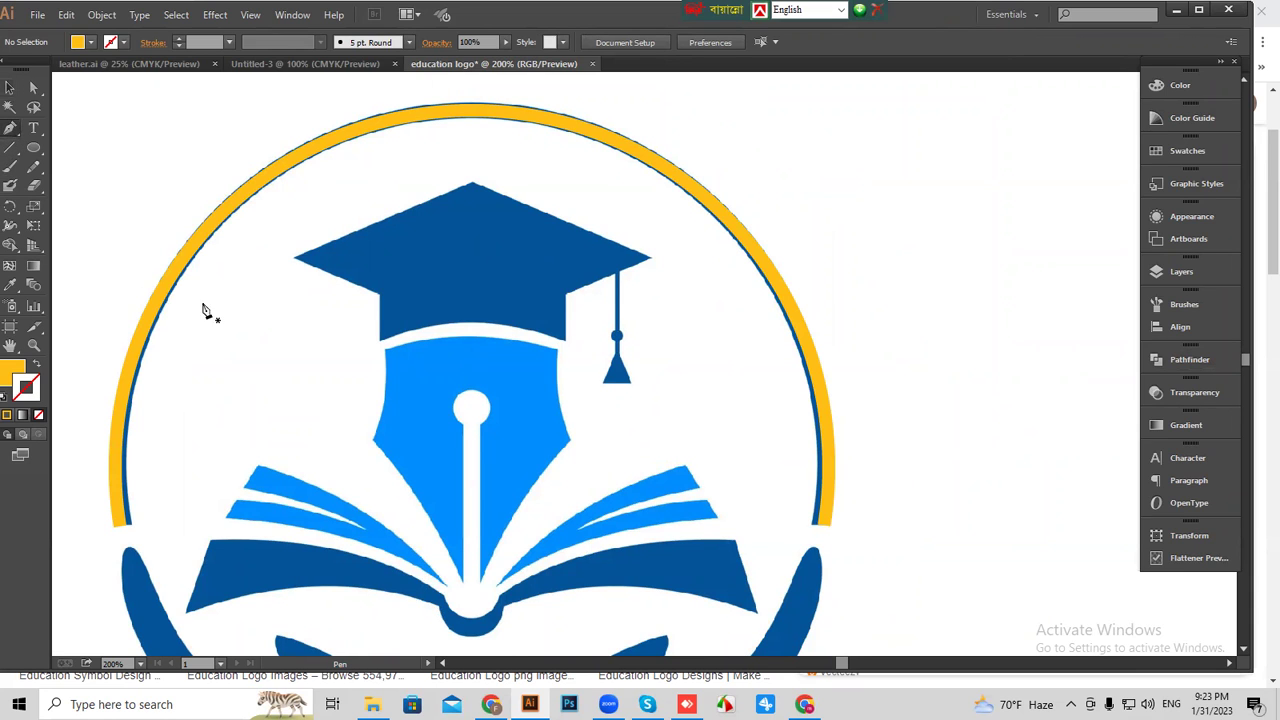
drag(232, 288, 252, 350)
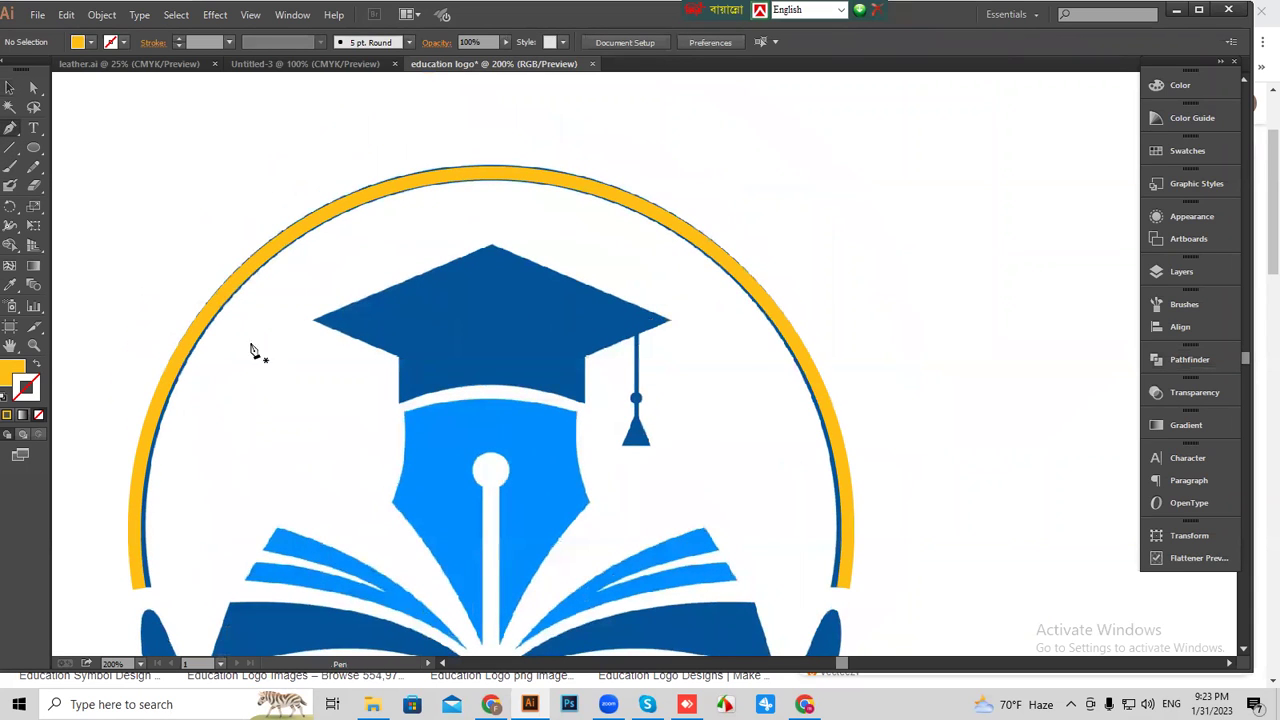
click(315, 328)
click(492, 250)
drag(492, 250, 220, 268)
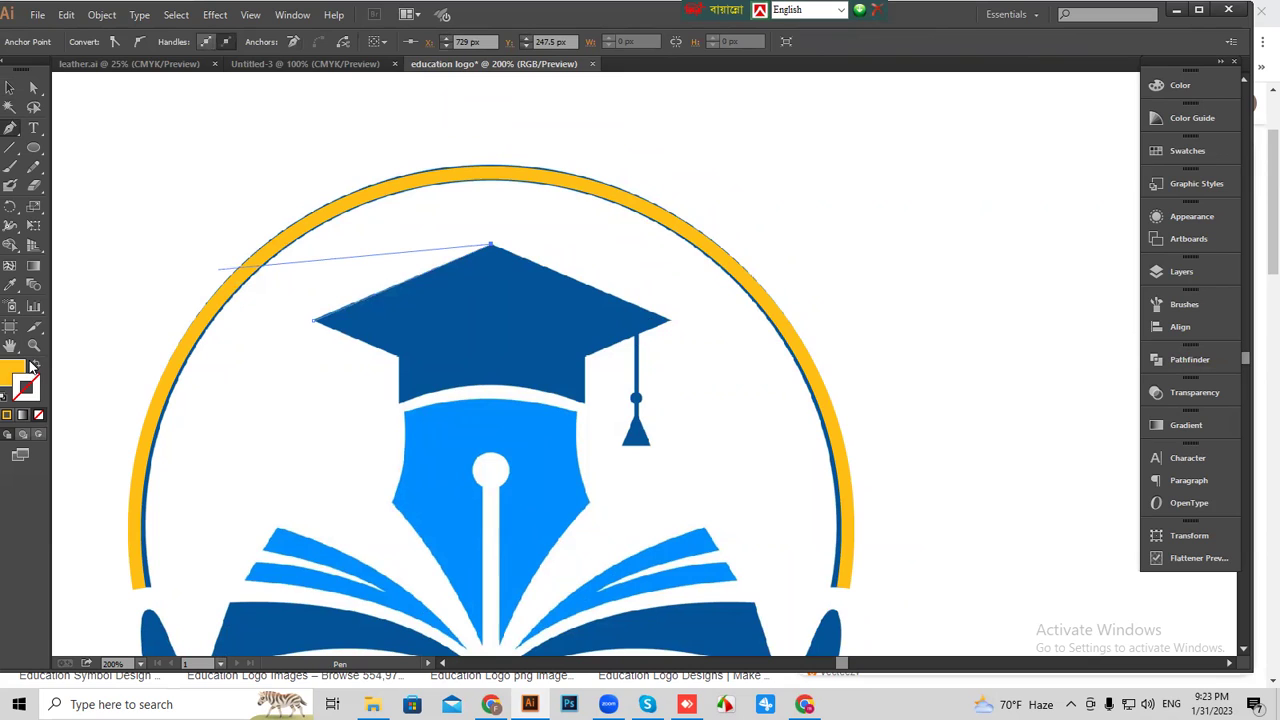
click(39, 368)
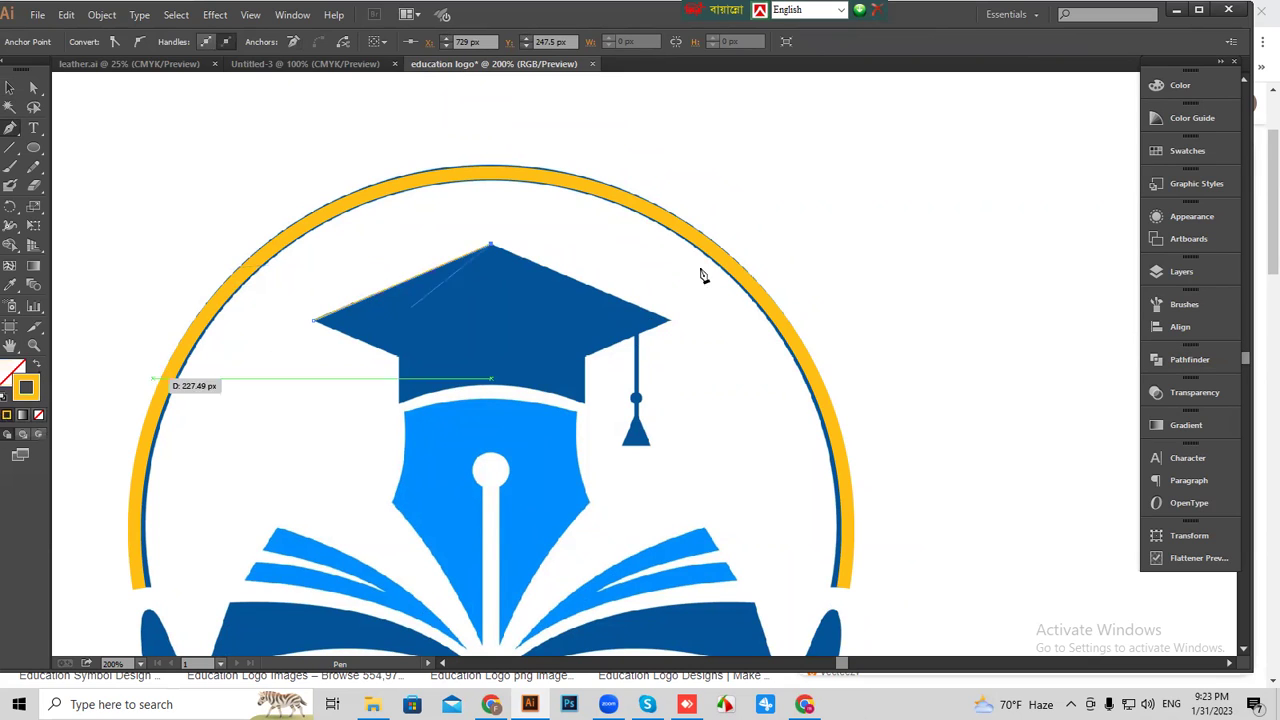
click(1202, 88)
click(1040, 112)
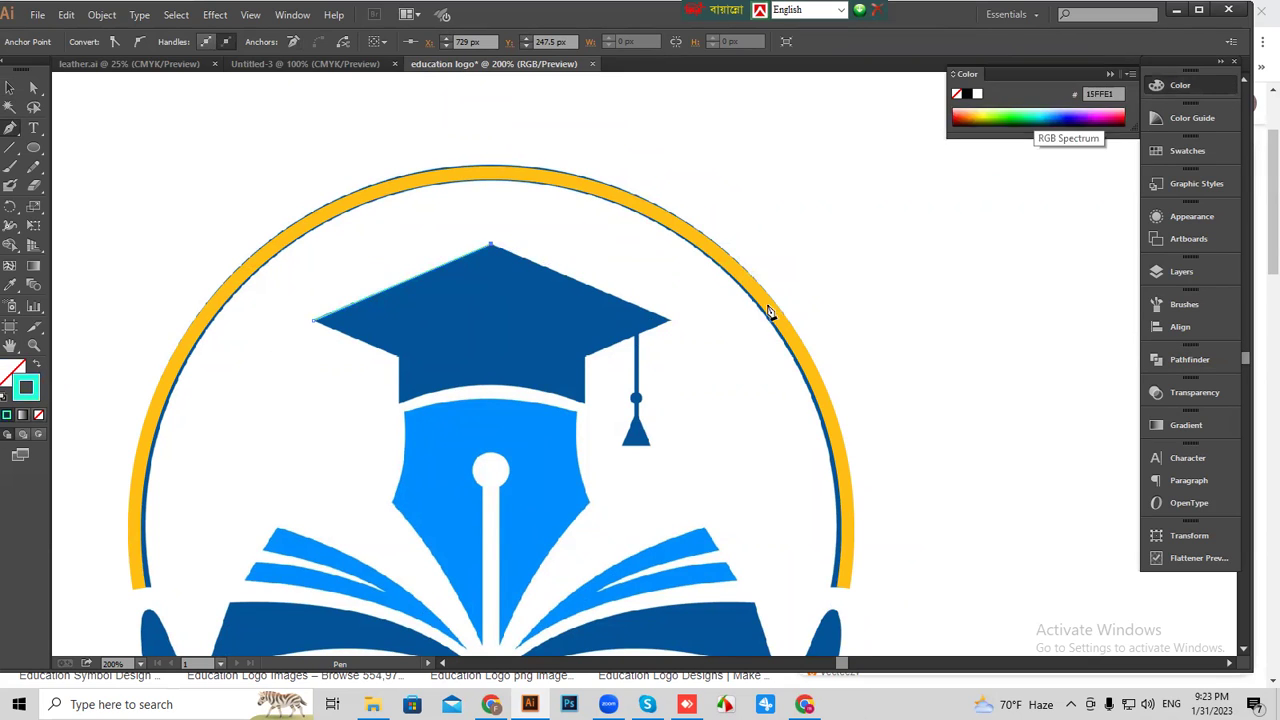
Continue the outline through the cap's right and lower-right corners, undoing a curve toward the nib.
click(672, 322)
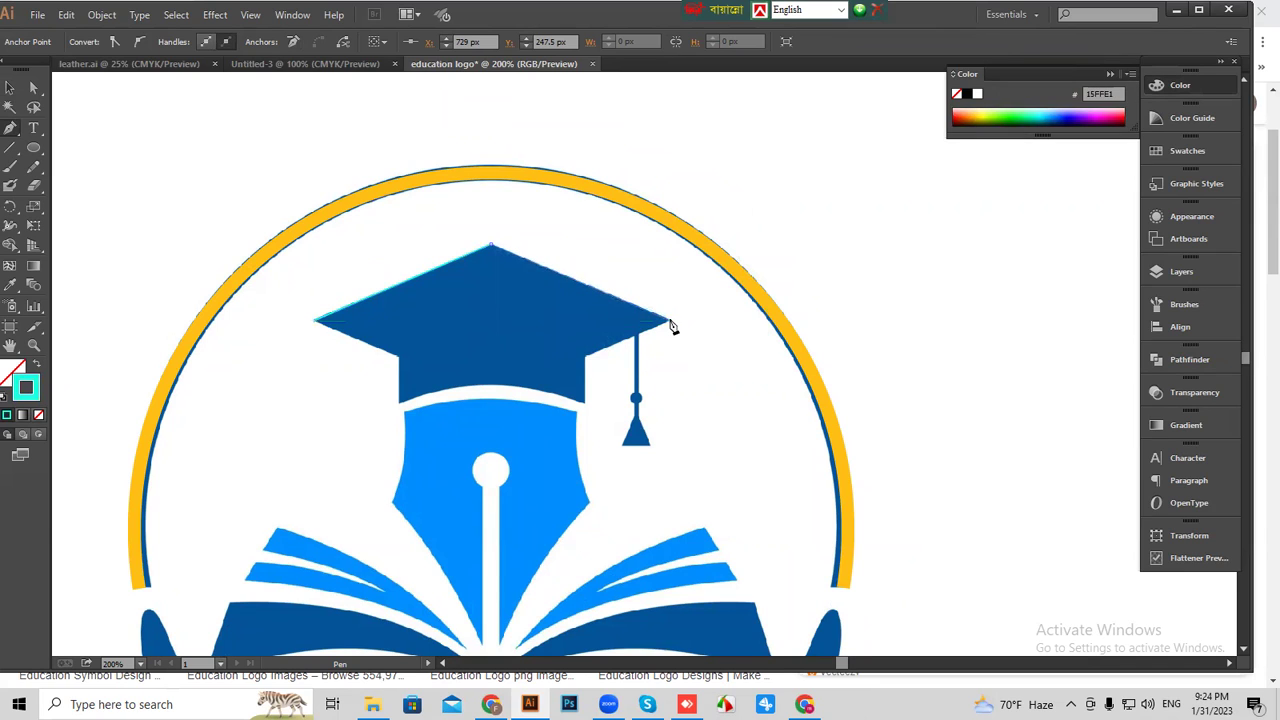
click(586, 358)
key(ctrl+equal)
scroll(620, 400, up, 1)
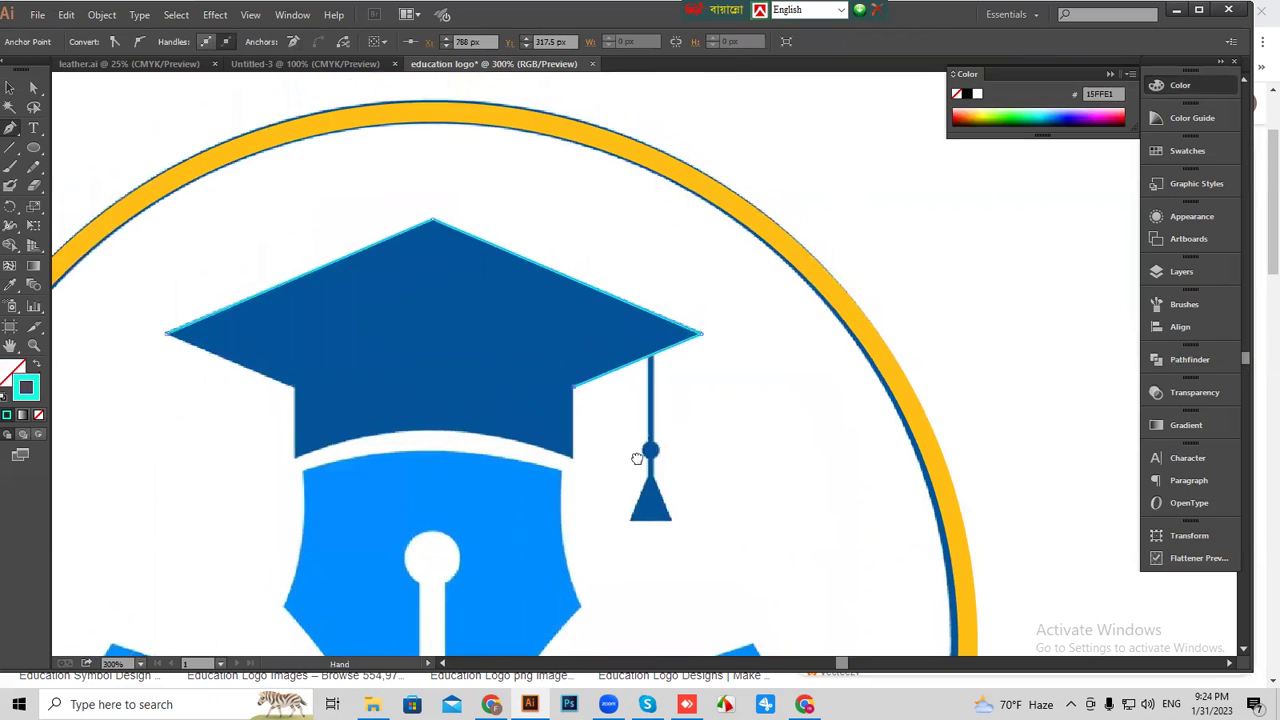
scroll(642, 470, down, 3)
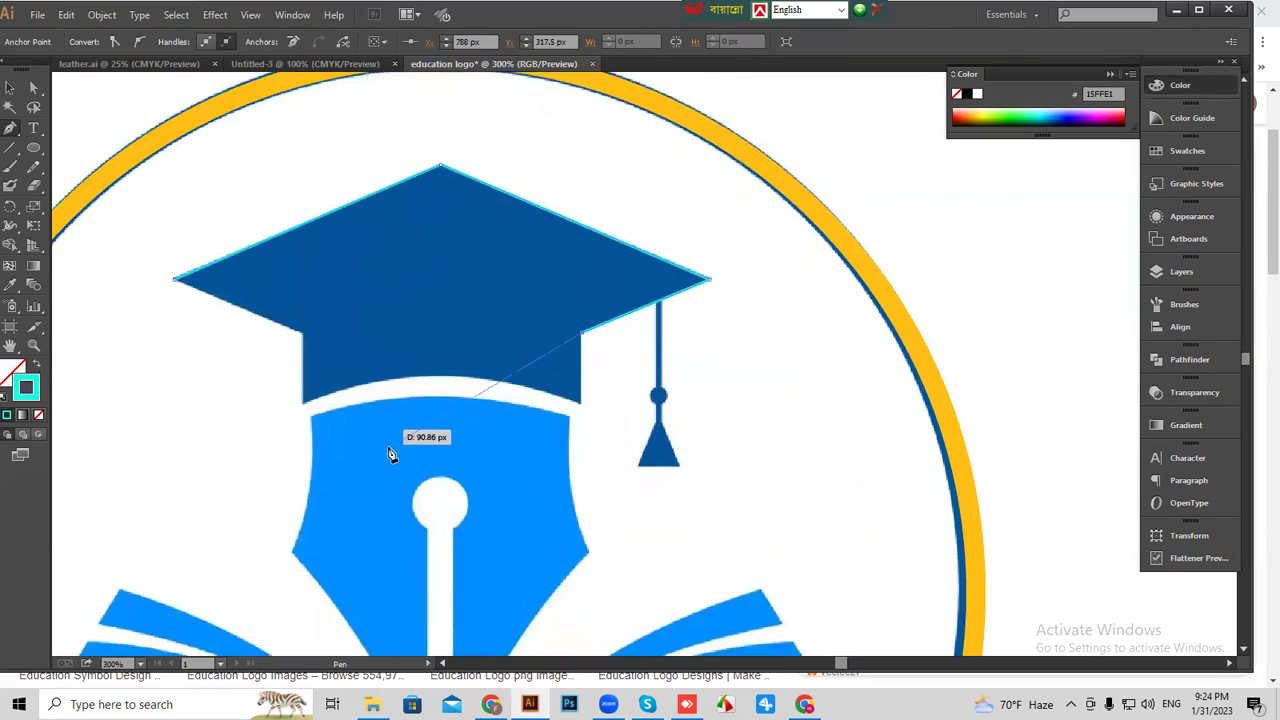
drag(591, 493, 630, 557)
key(ctrl+z)
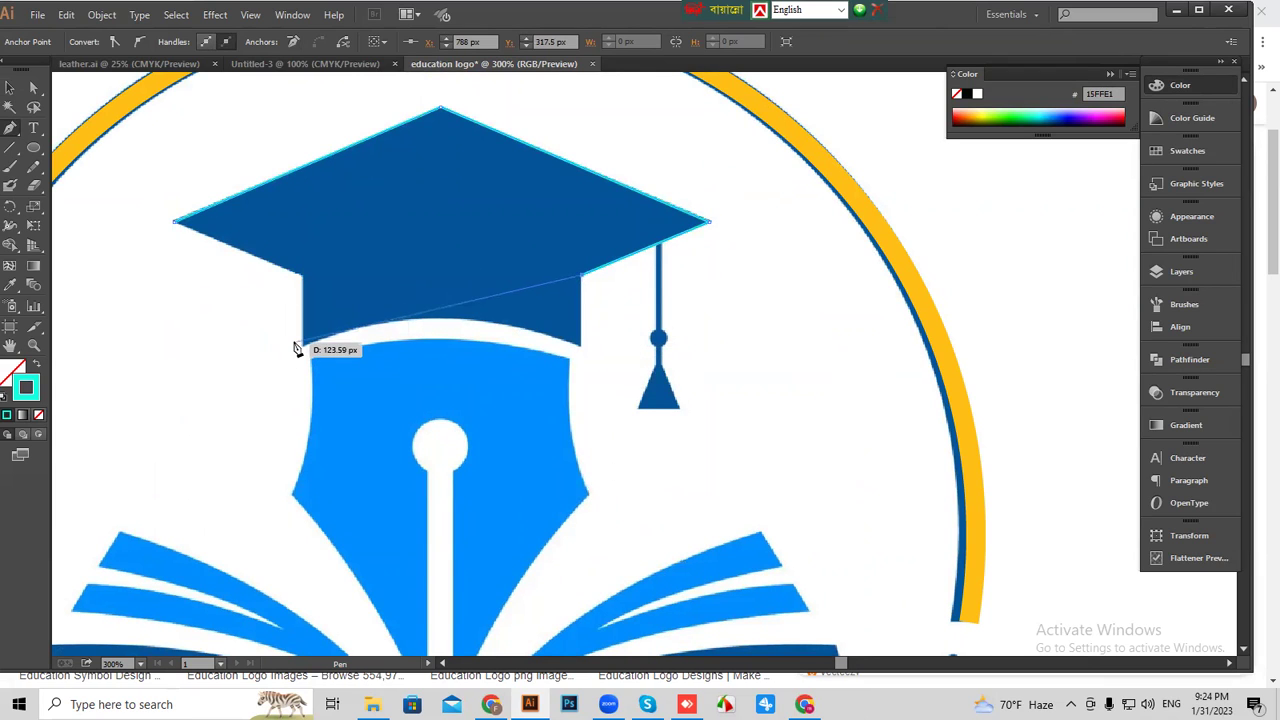
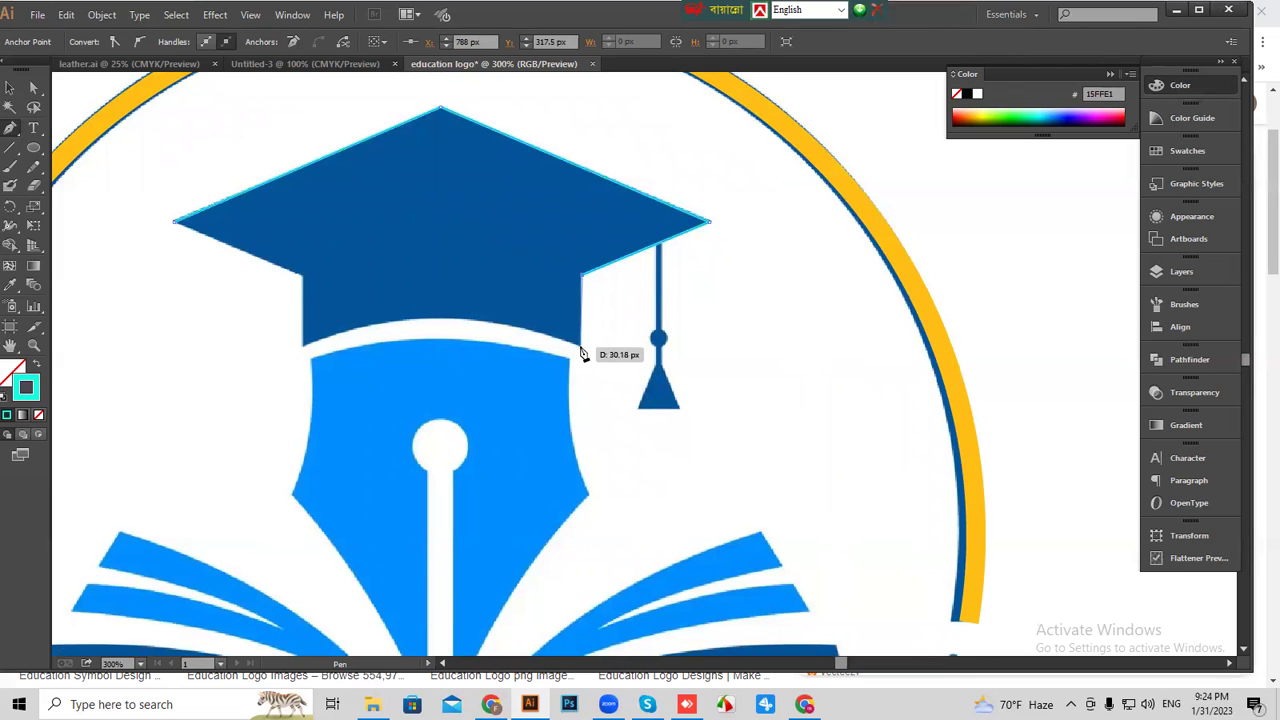
Reshape the curved segment at the graduation cap's lower-left corner.
drag(403, 429, 563, 391)
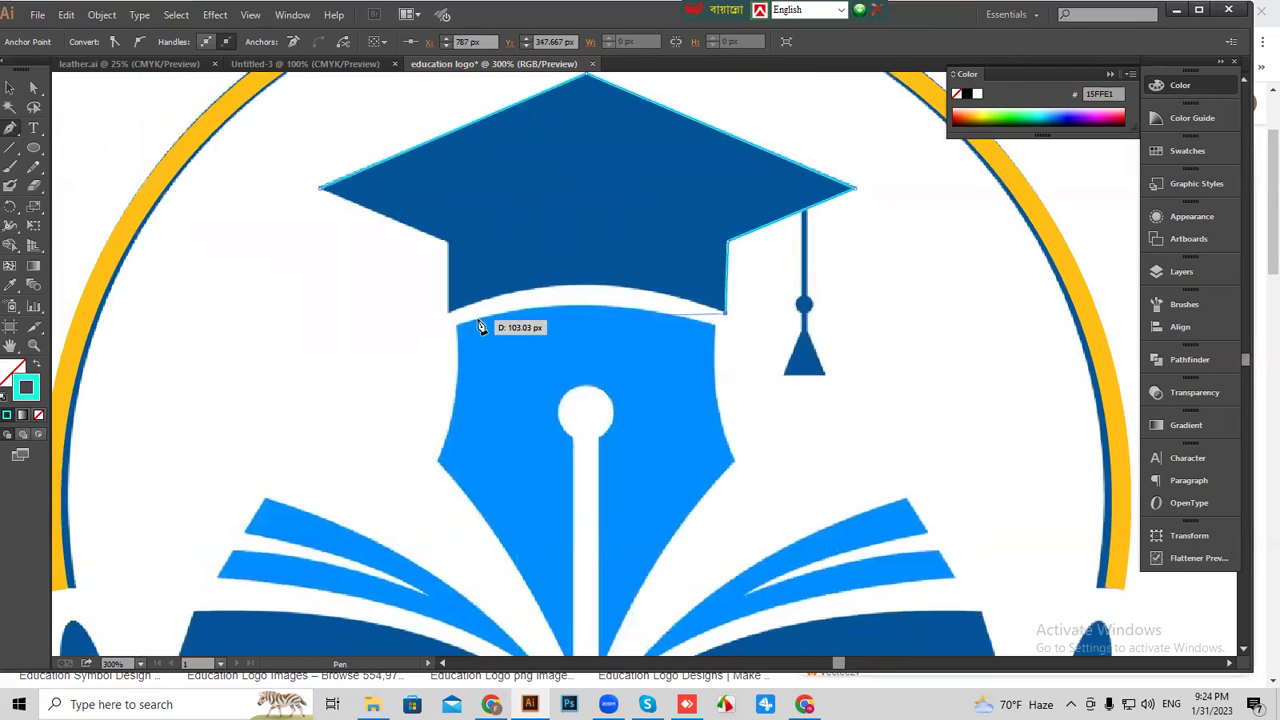
drag(448, 313, 310, 383)
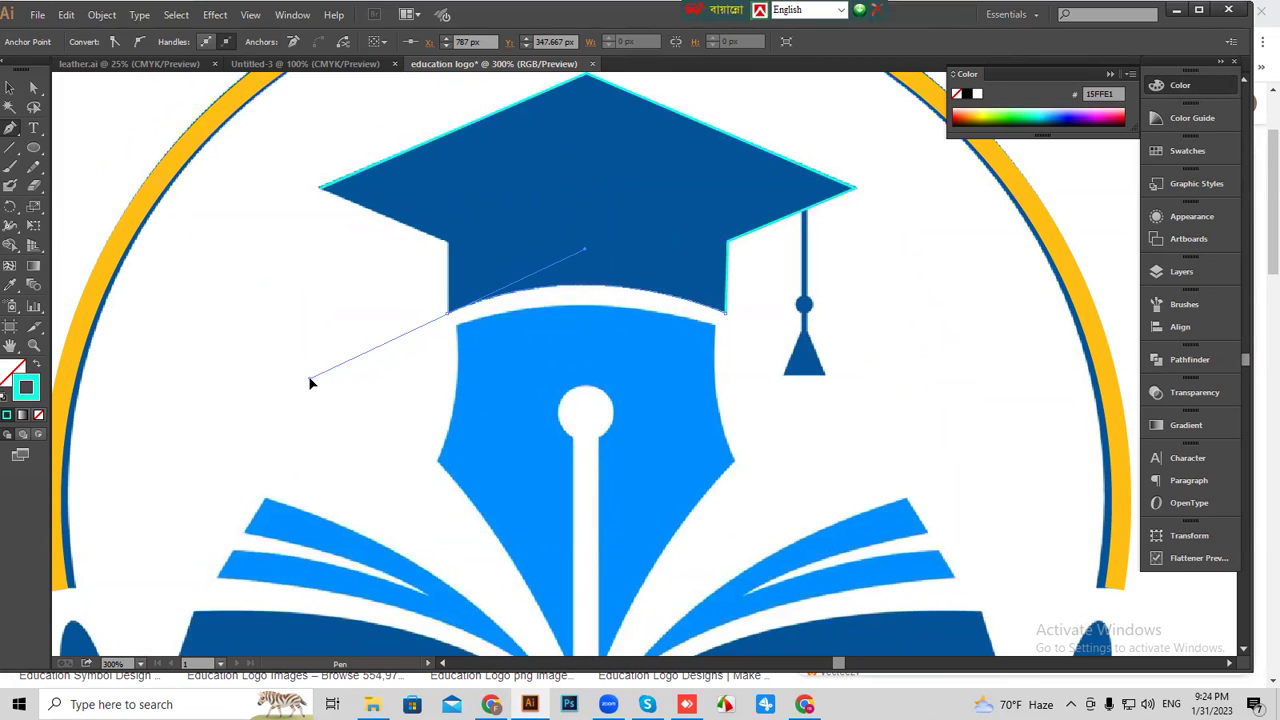
drag(448, 316, 323, 194)
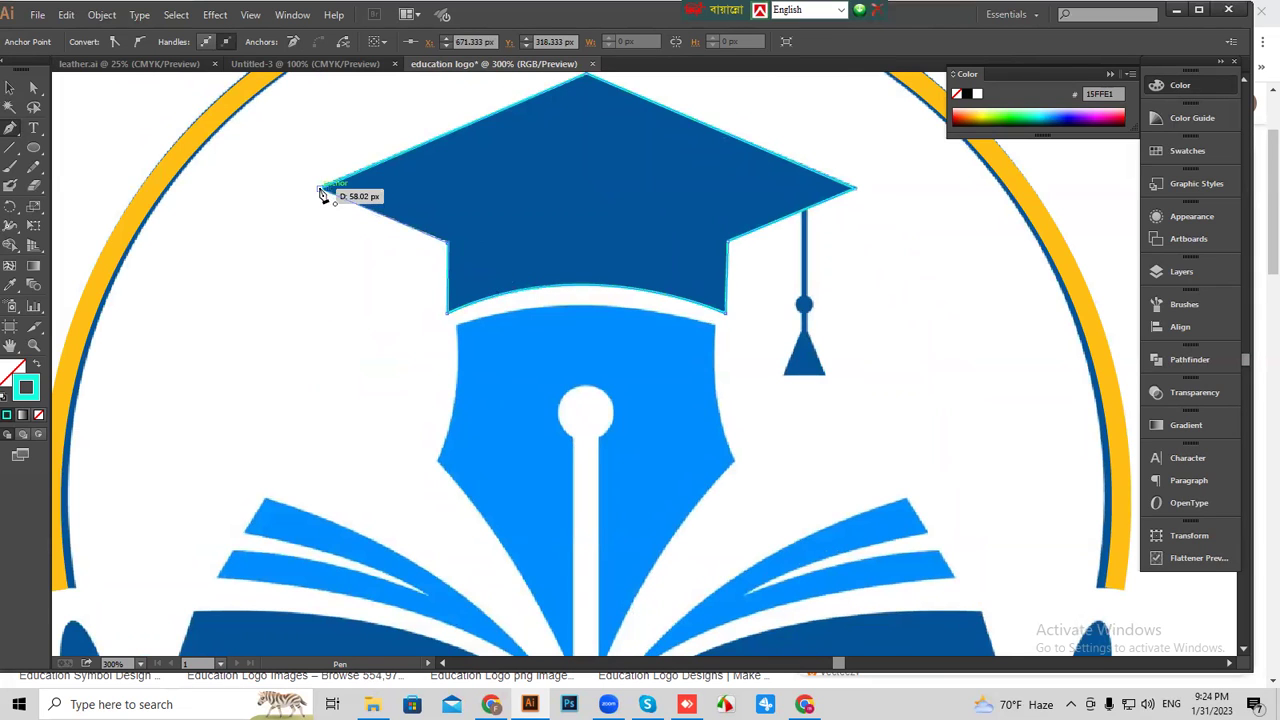
Start tracing the nib at its top-right corner, curving the right edge down to a sharp bottom point.
drag(415, 456, 376, 362)
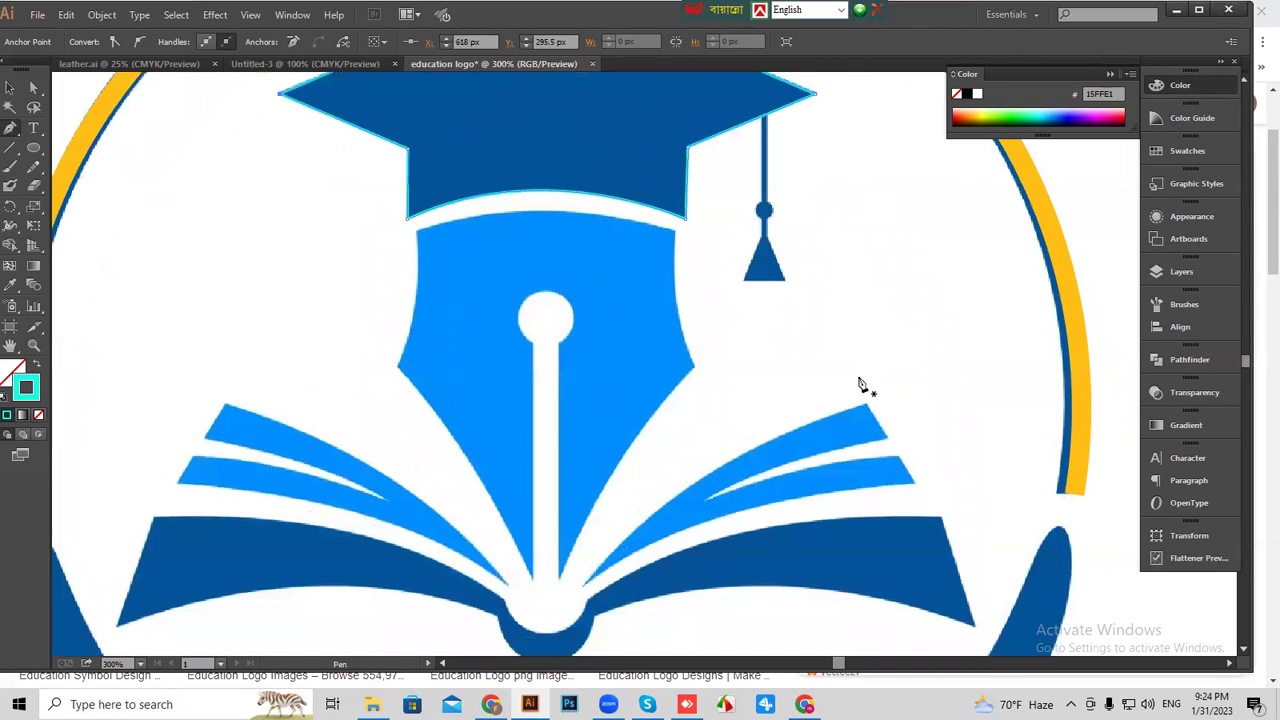
click(677, 237)
drag(697, 367, 727, 415)
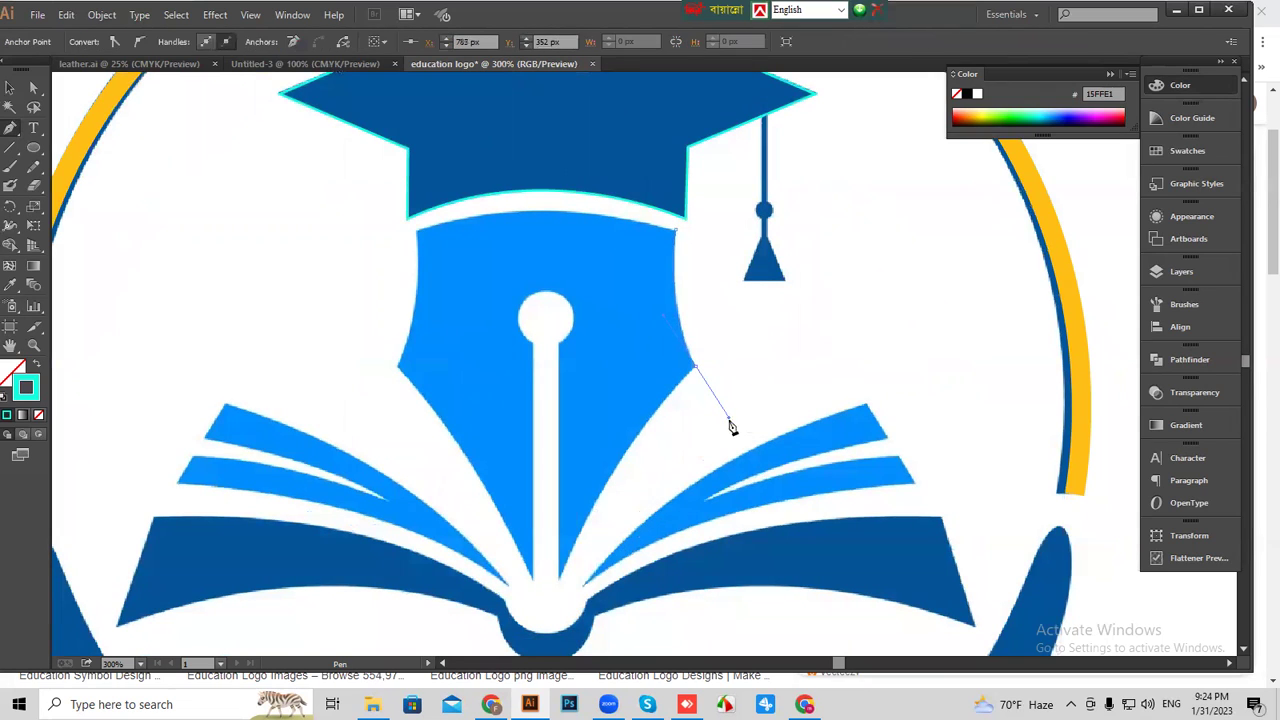
click(698, 367)
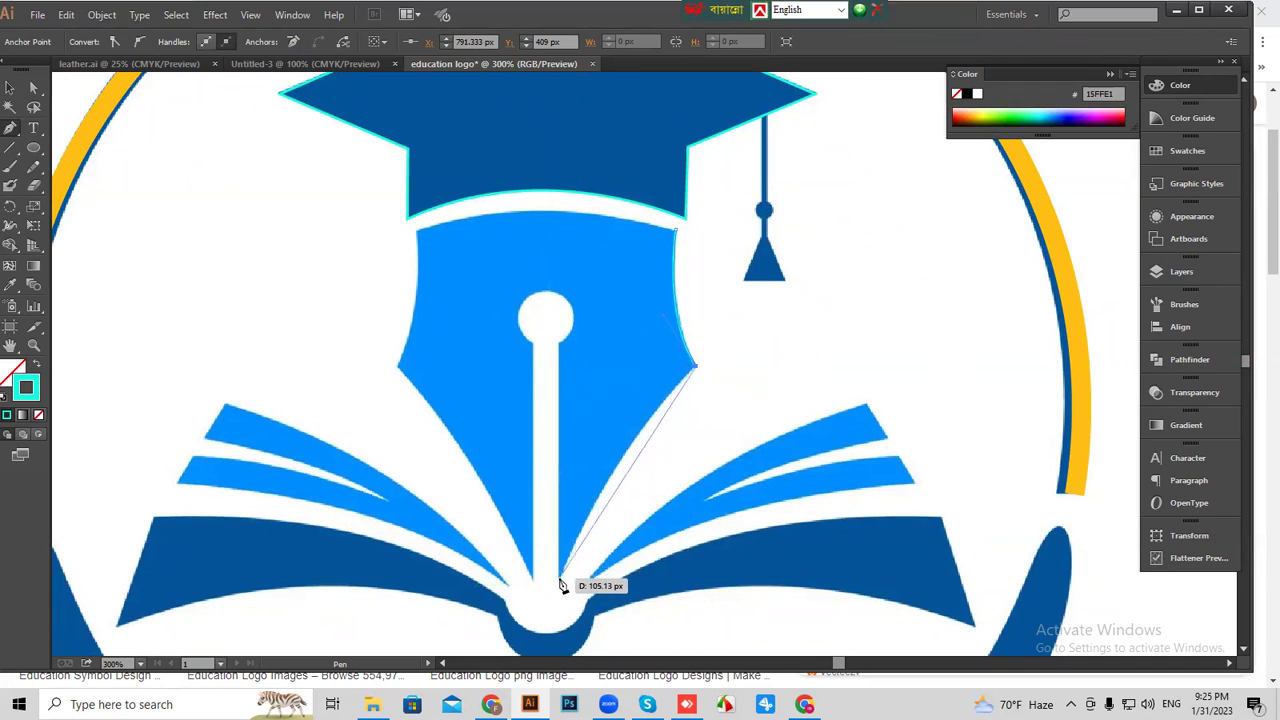
scroll(560, 585, down, 2)
drag(562, 488, 500, 617)
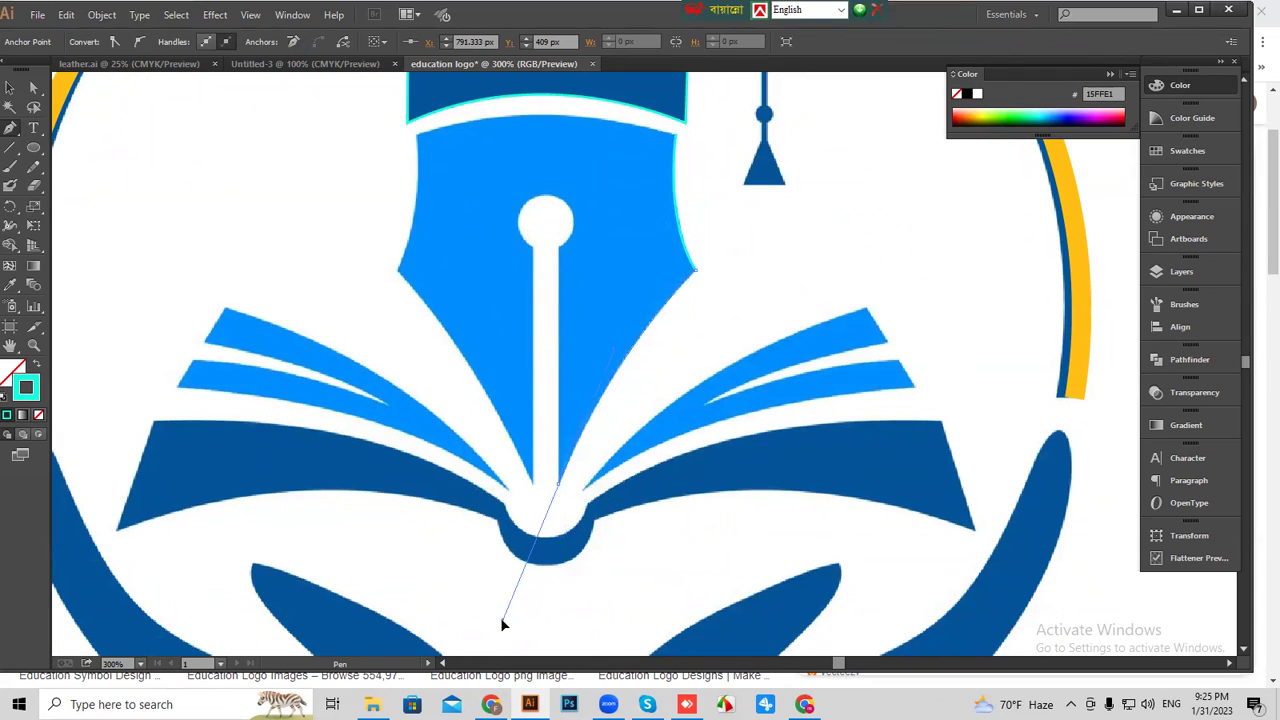
click(560, 487)
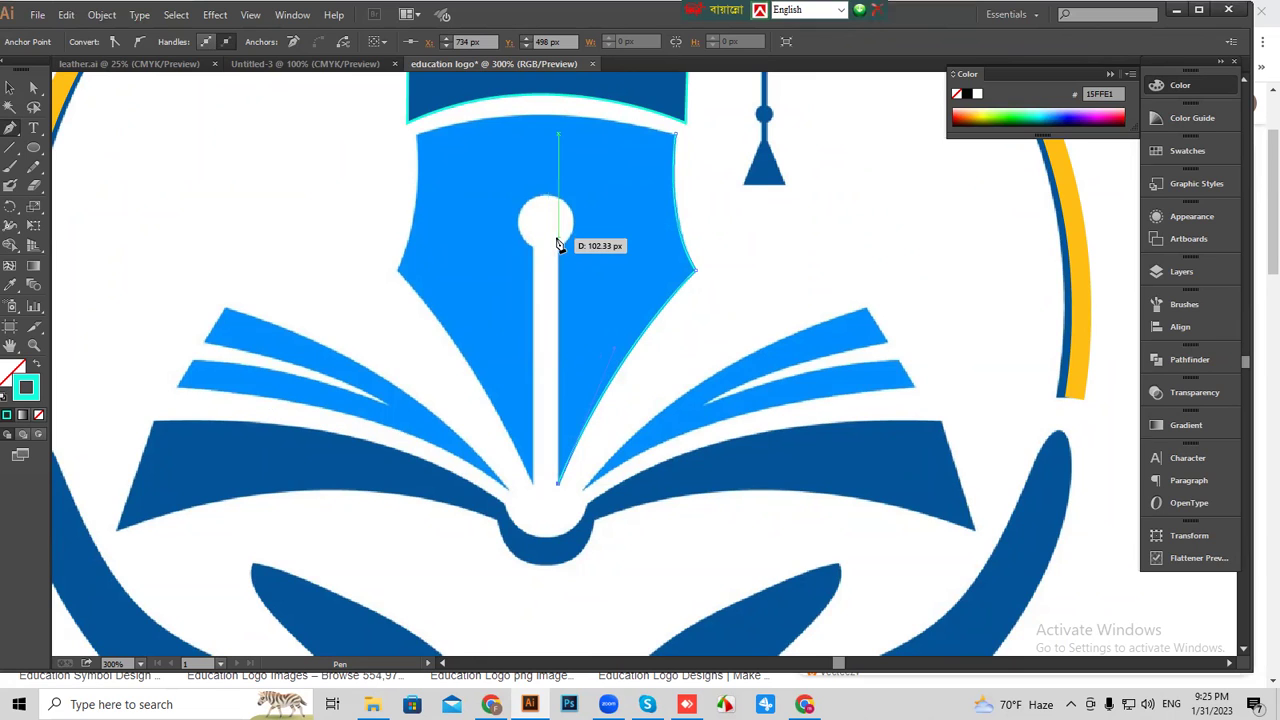
Trace up and across the nib's central slit, then curve the left edge up to its shoulder.
click(559, 244)
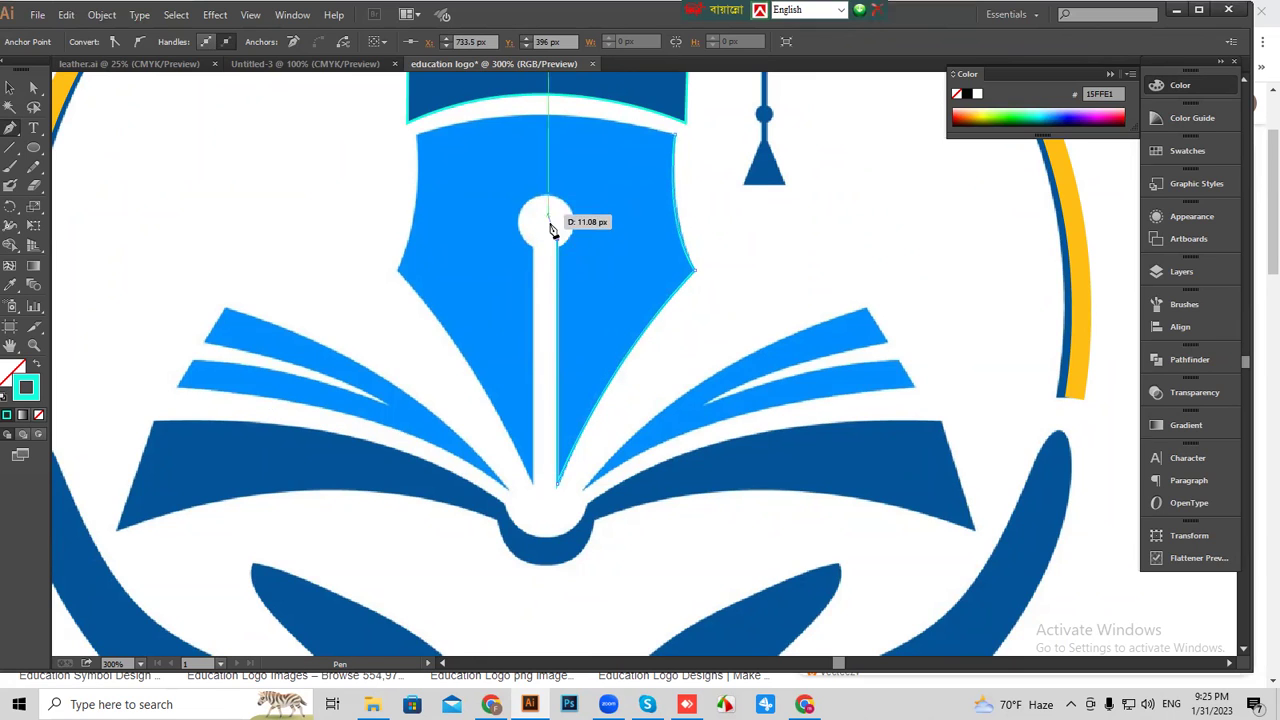
click(531, 241)
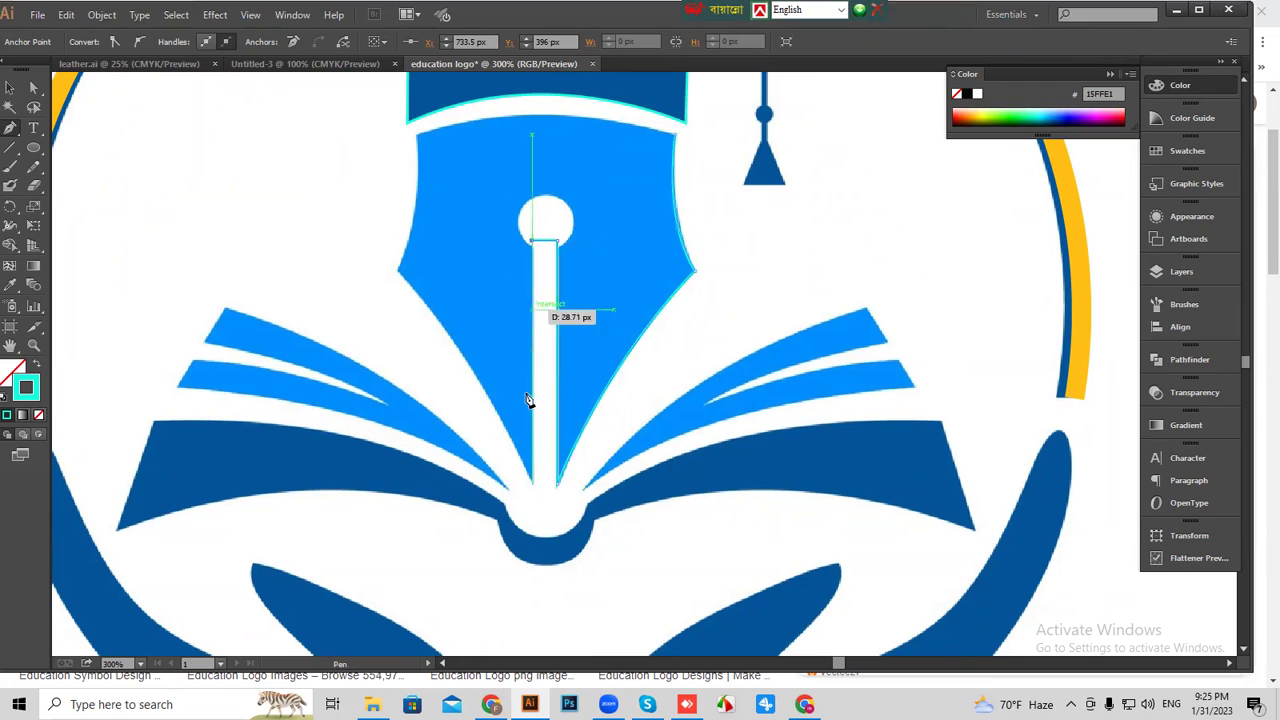
click(532, 486)
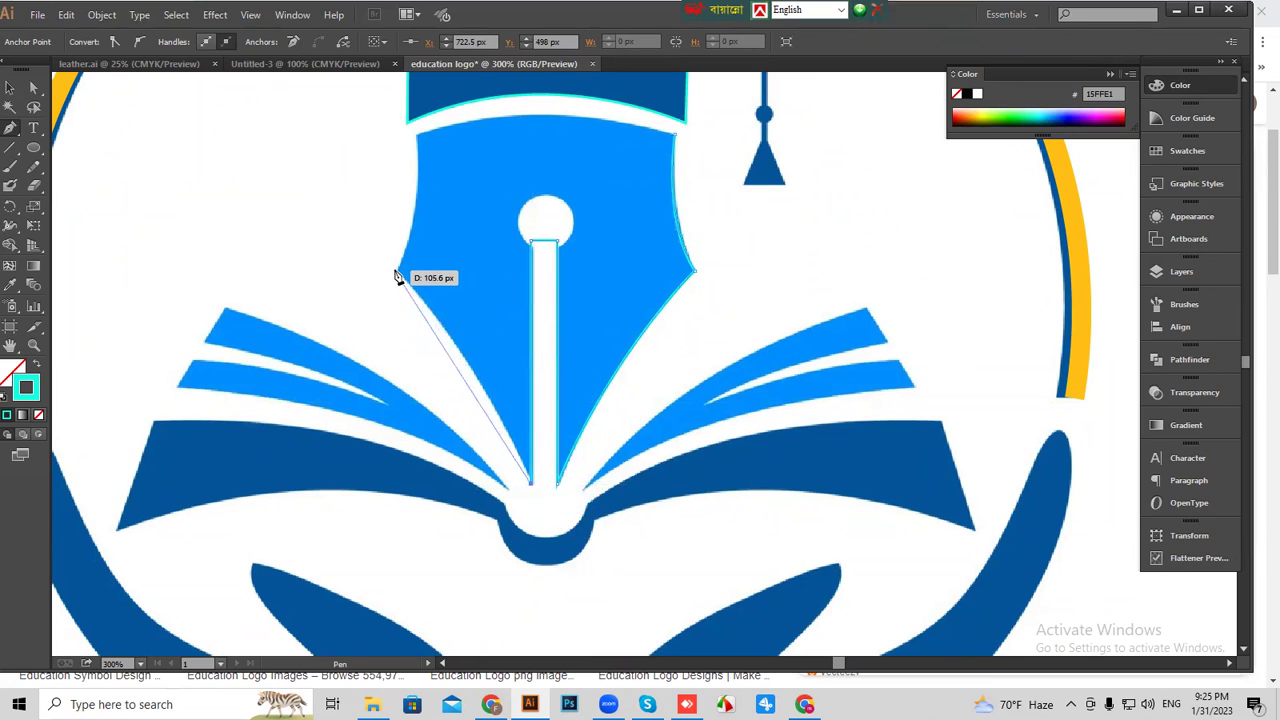
drag(397, 272, 342, 240)
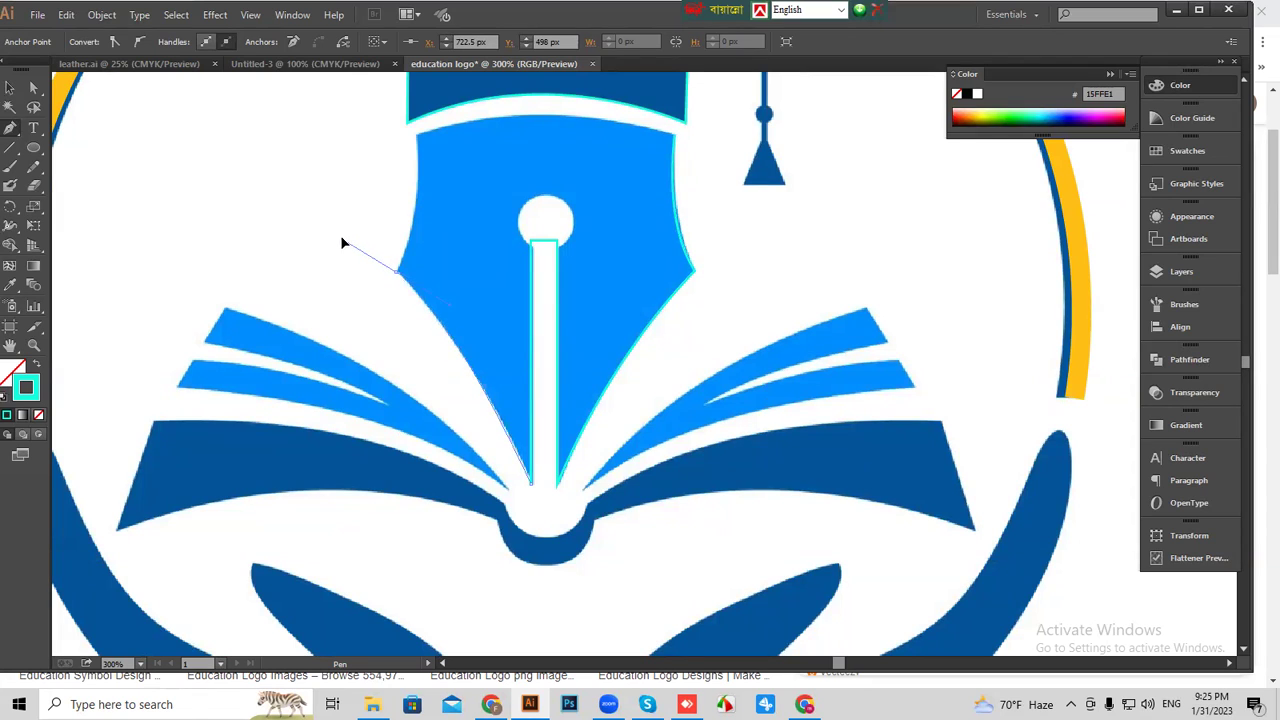
click(398, 273)
scroll(440, 218, up, 1)
scroll(440, 218, up, 4)
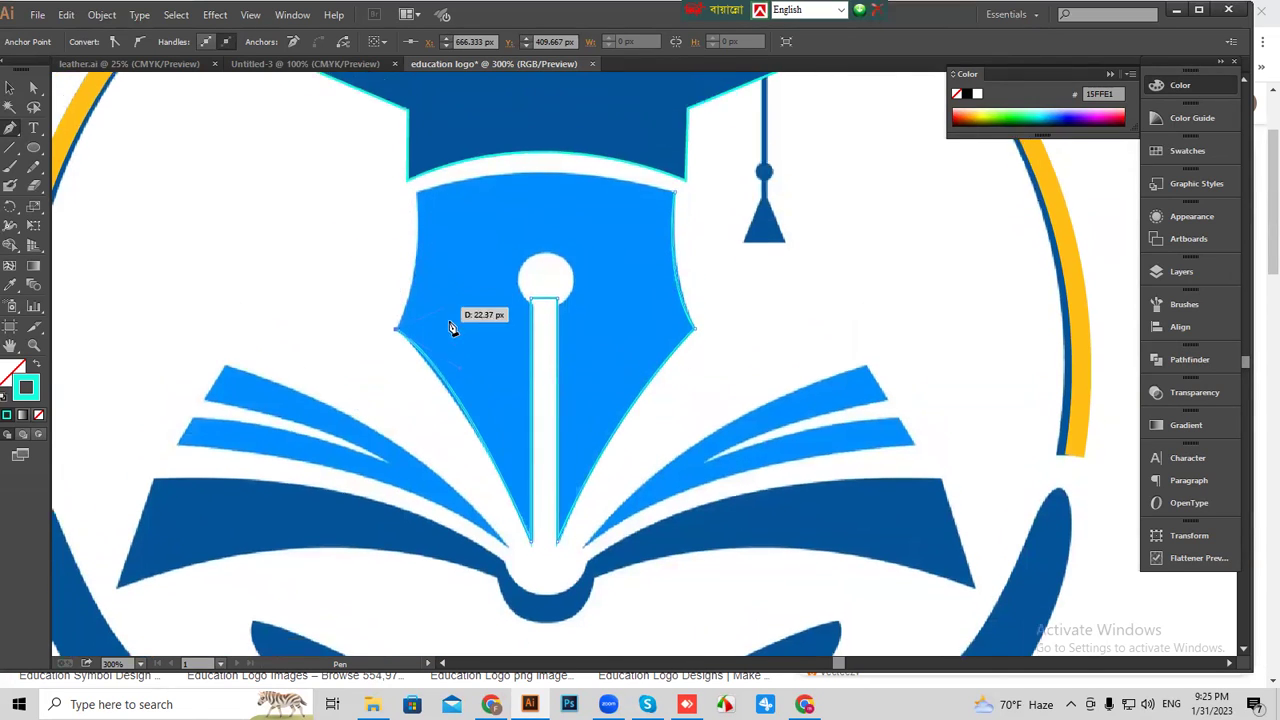
Re-place the left shoulder anchor and close the nib outline along its top edge.
key(ctrl+z)
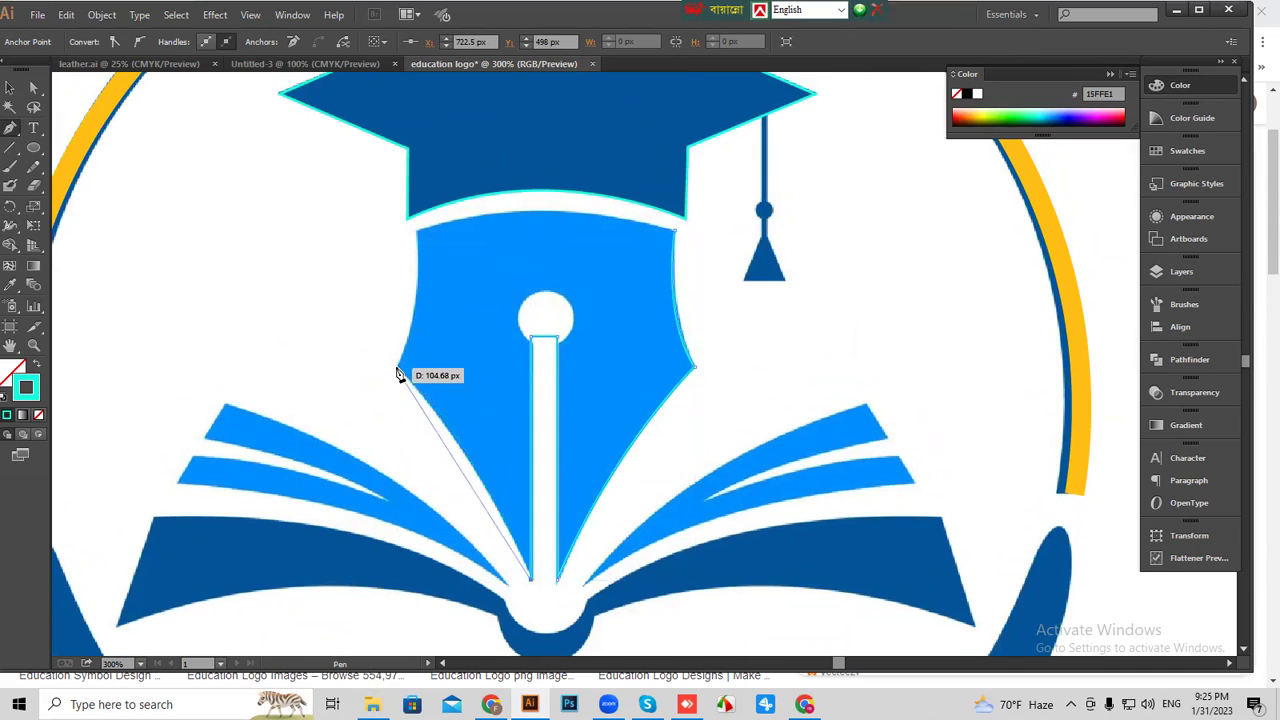
click(398, 368)
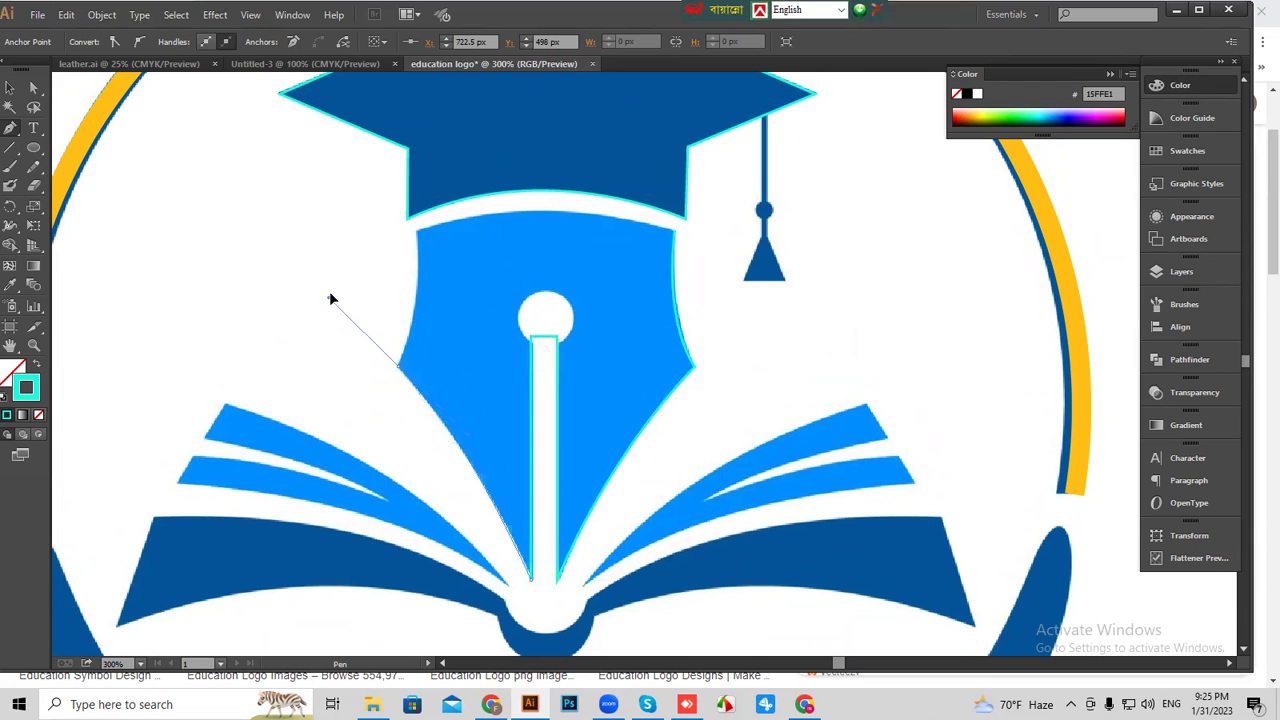
drag(333, 298, 322, 290)
drag(403, 363, 400, 366)
drag(477, 309, 543, 429)
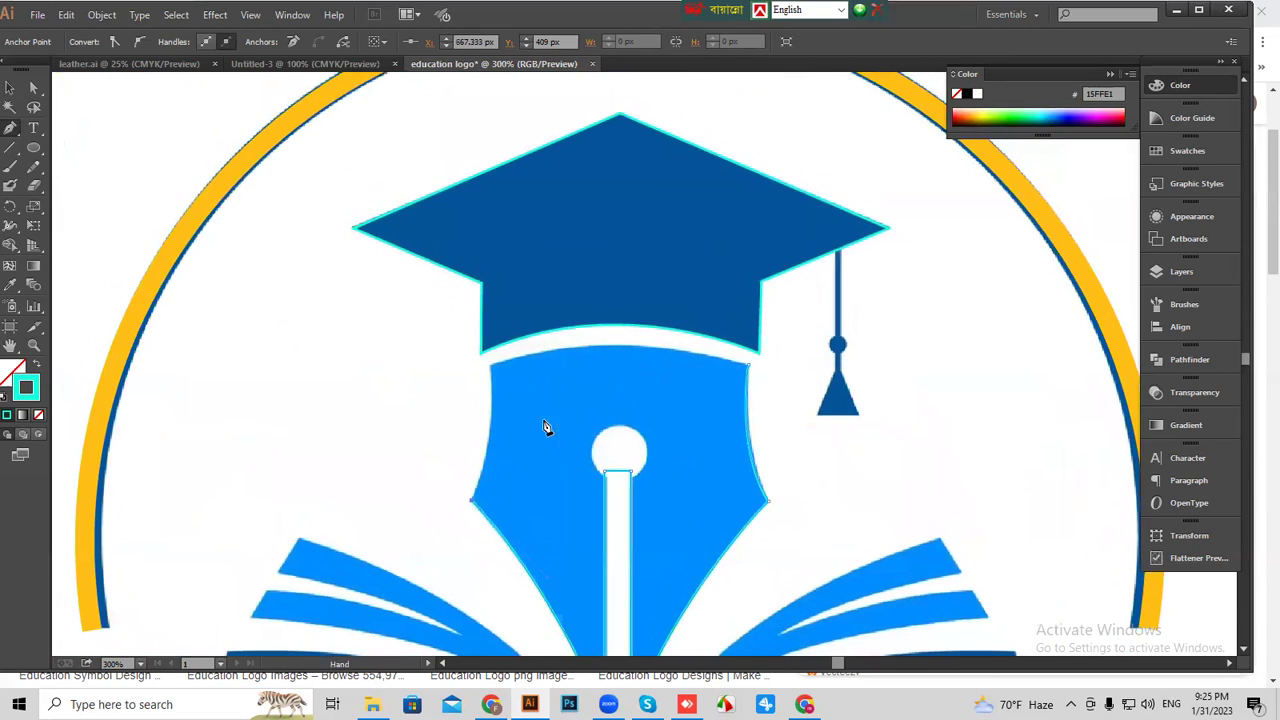
click(489, 366)
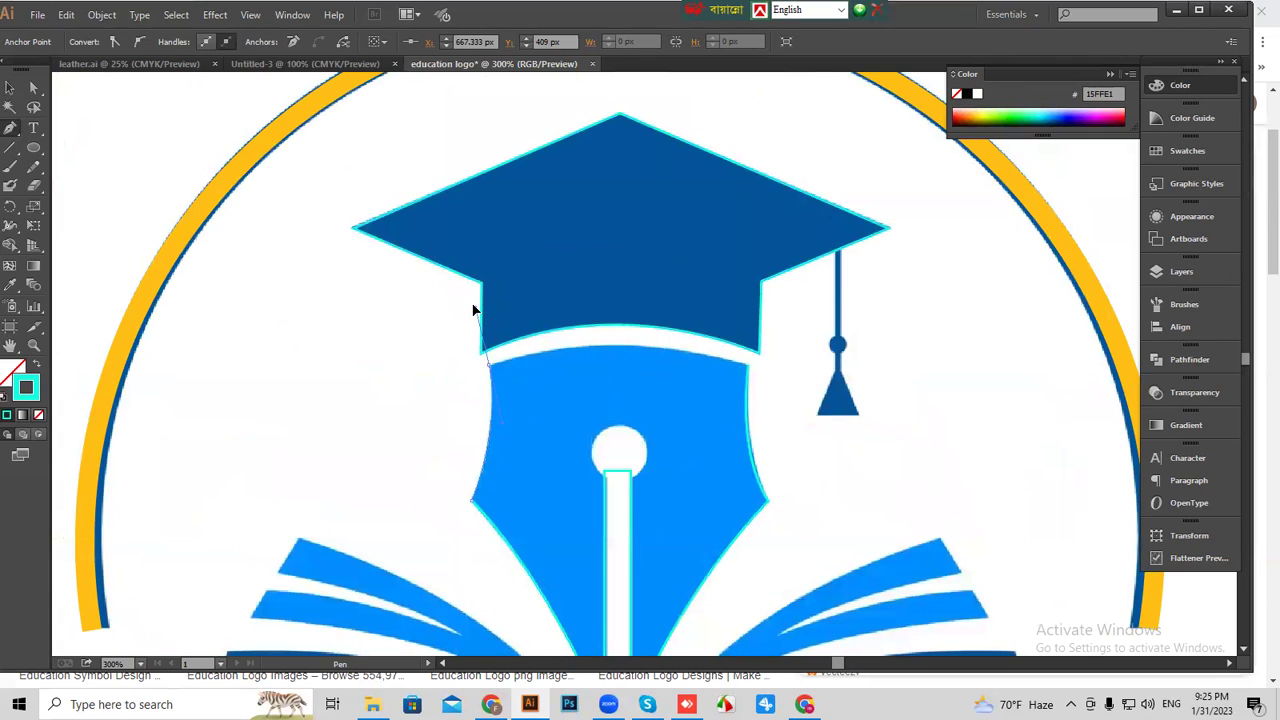
click(490, 364)
click(749, 363)
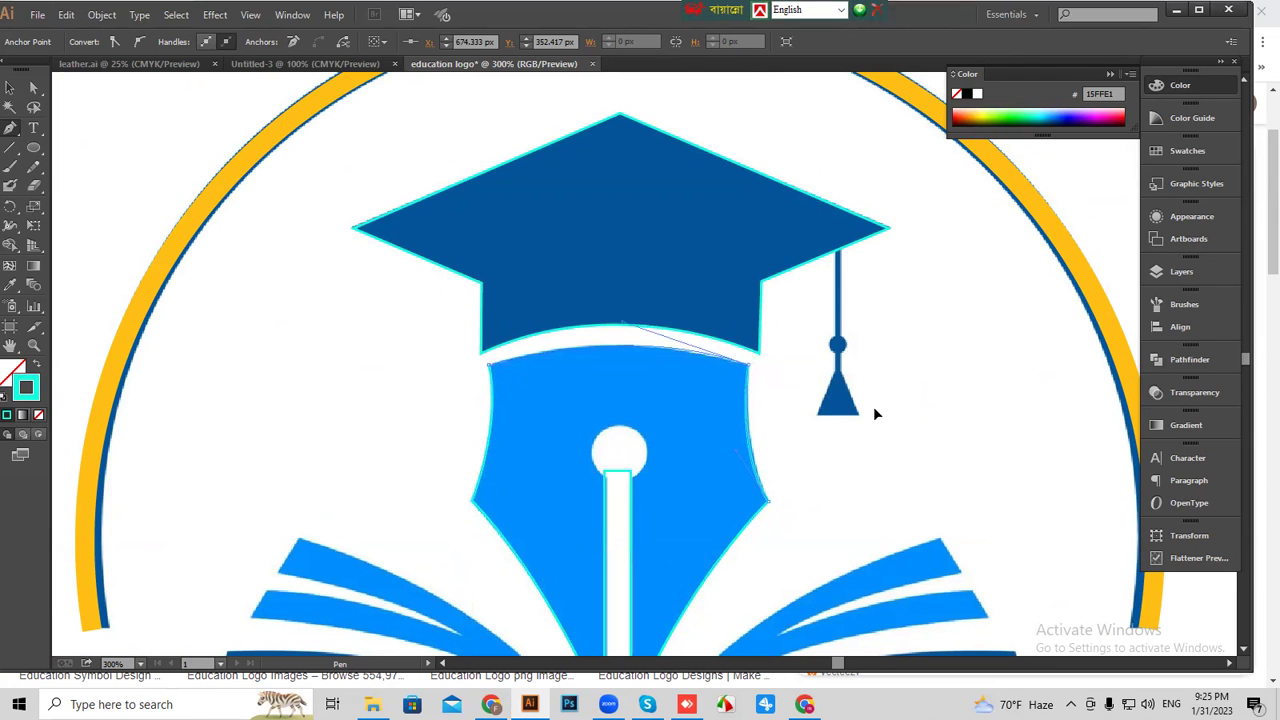
drag(808, 502, 794, 541)
scroll(829, 380, down, 3)
key(ctrl+equal)
key(ctrl+equal)
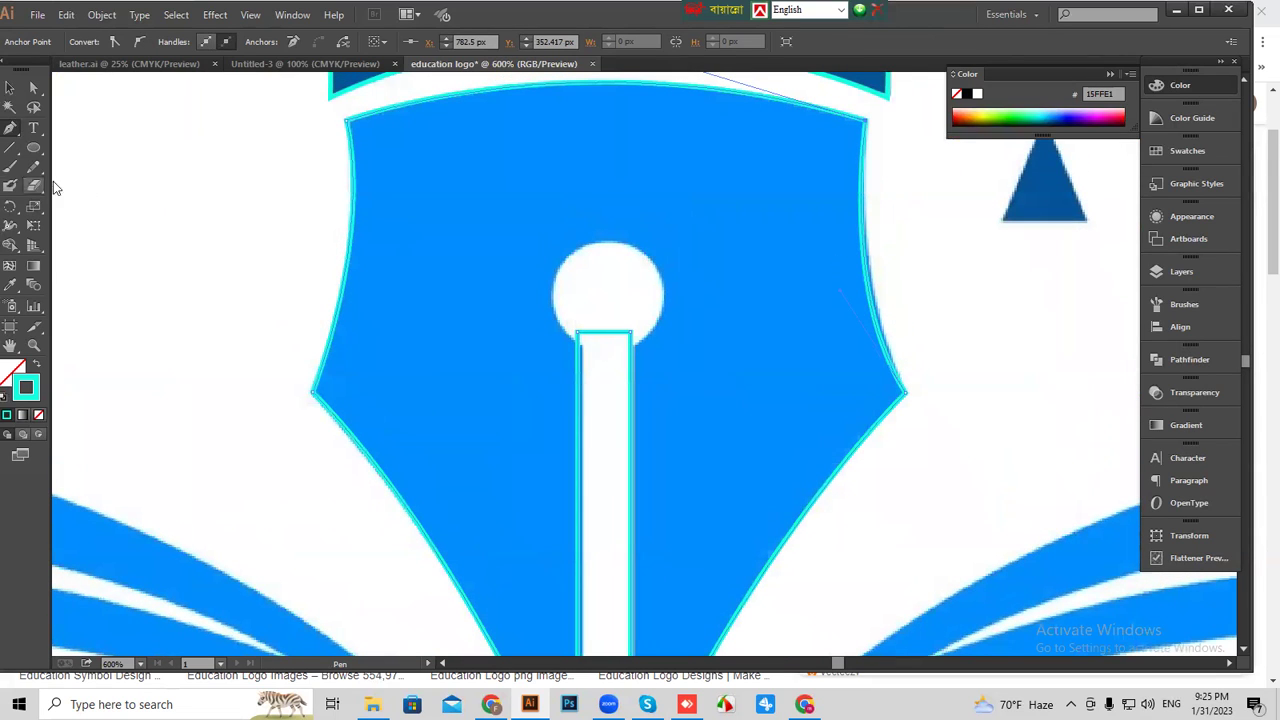
Draw a centred Ellipse-tool circle over the nib's round hole, then deselect it.
drag(35, 150, 110, 186)
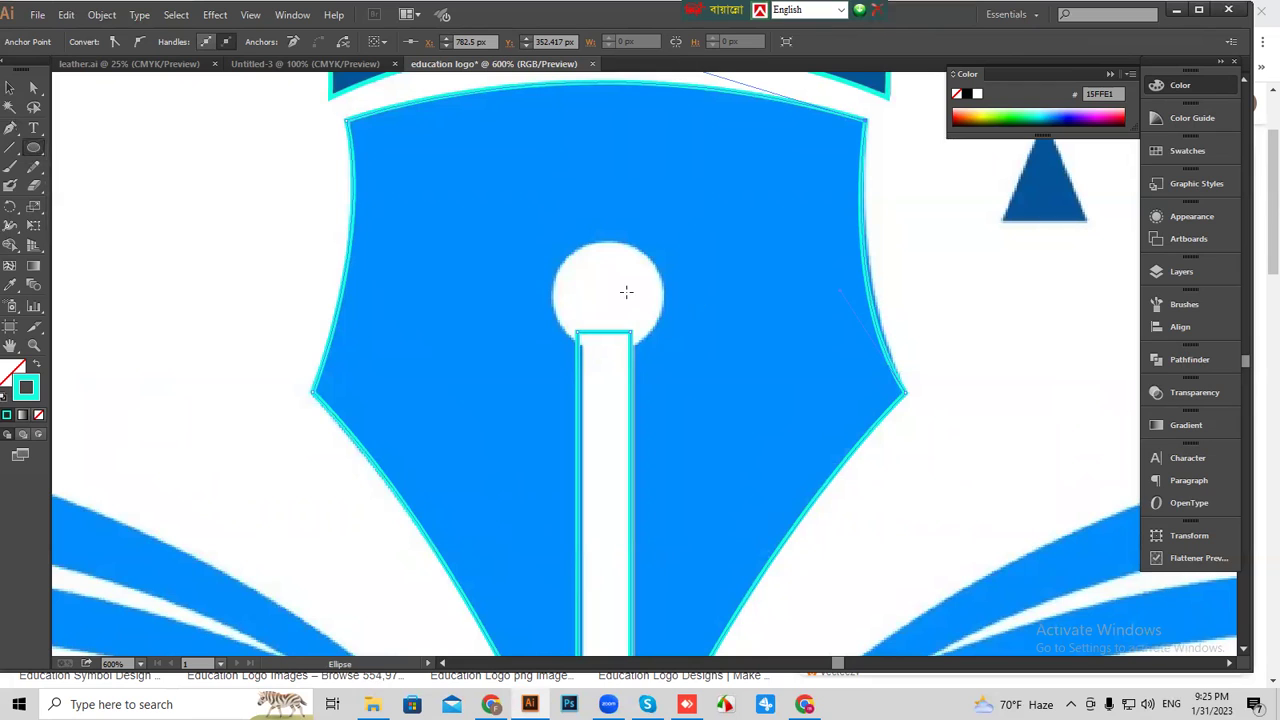
drag(610, 296, 660, 340)
key(alt+space)
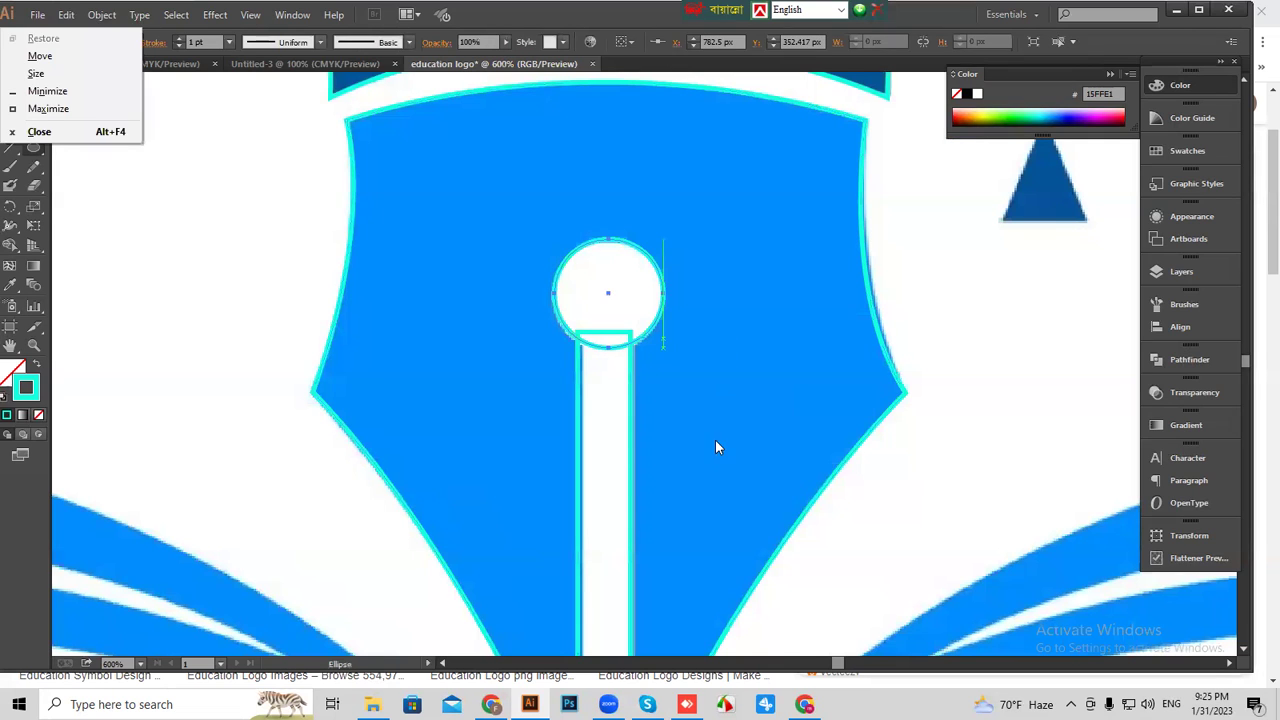
key(Escape)
key(ctrl+shift+a)
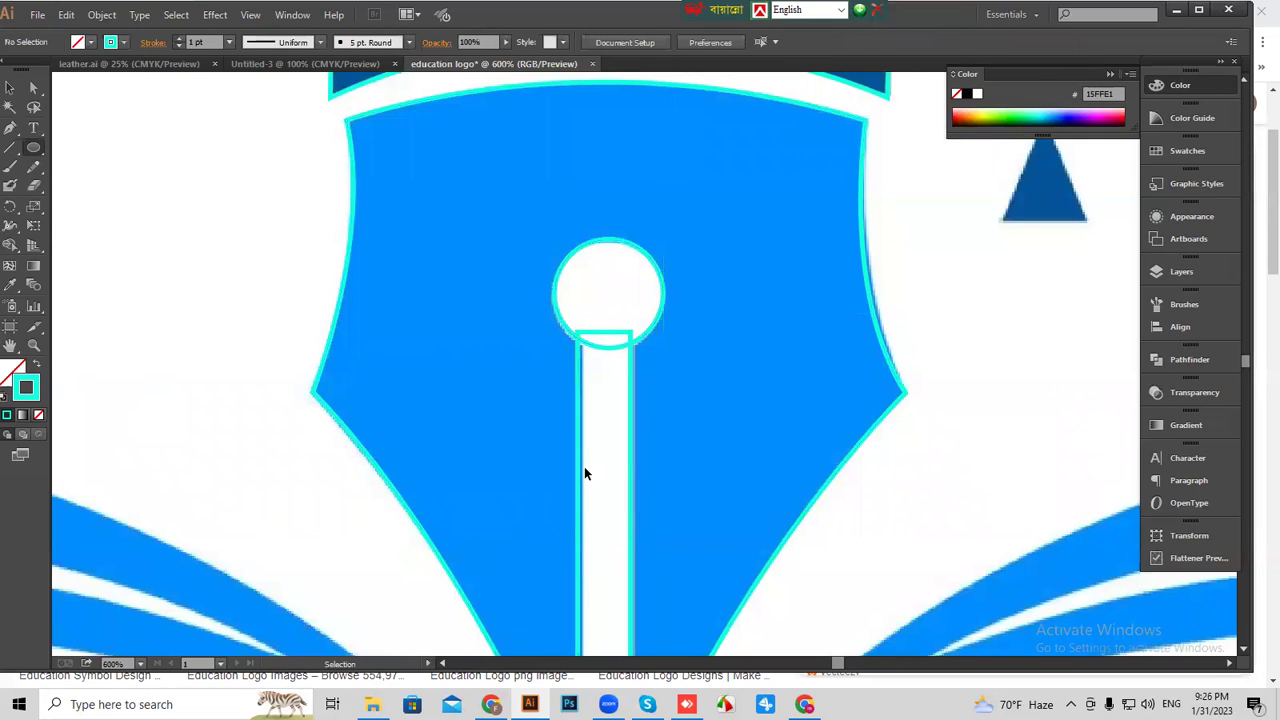
key(ctrl+minus)
key(ctrl+minus)
key(ctrl+minus)
key(ctrl+plus)
key(ctrl+plus)
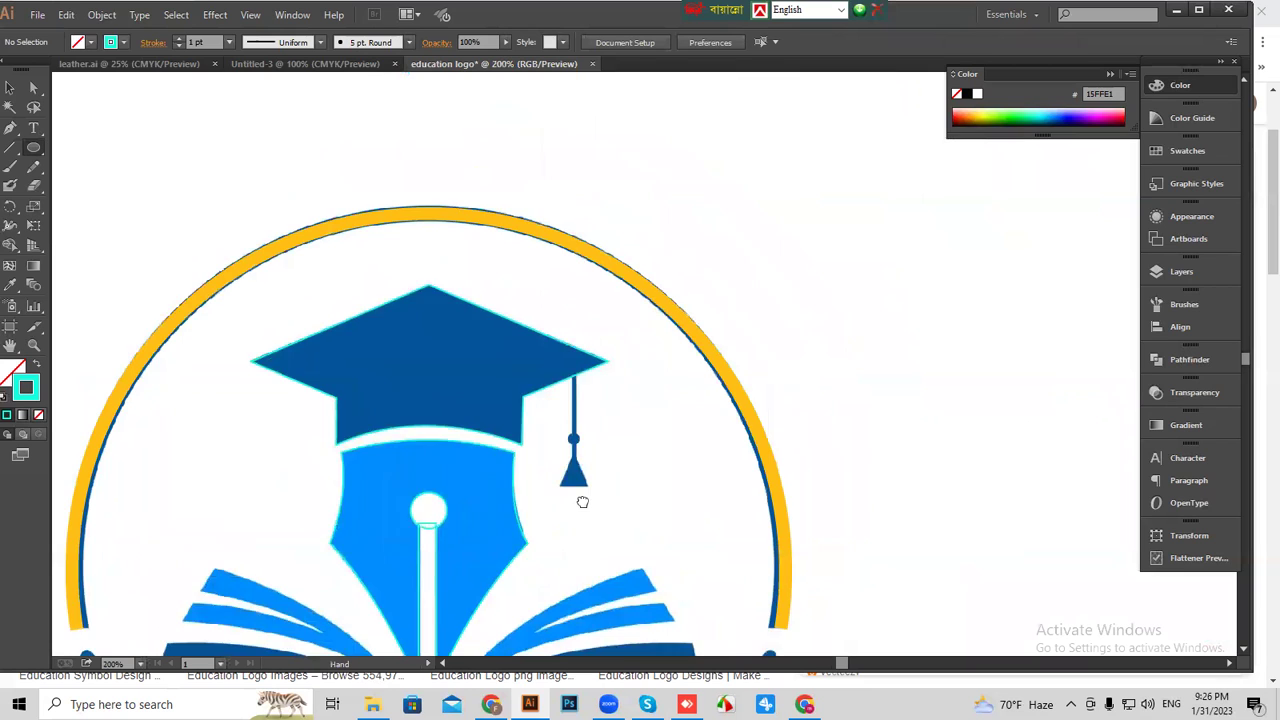
key(ctrl+plus)
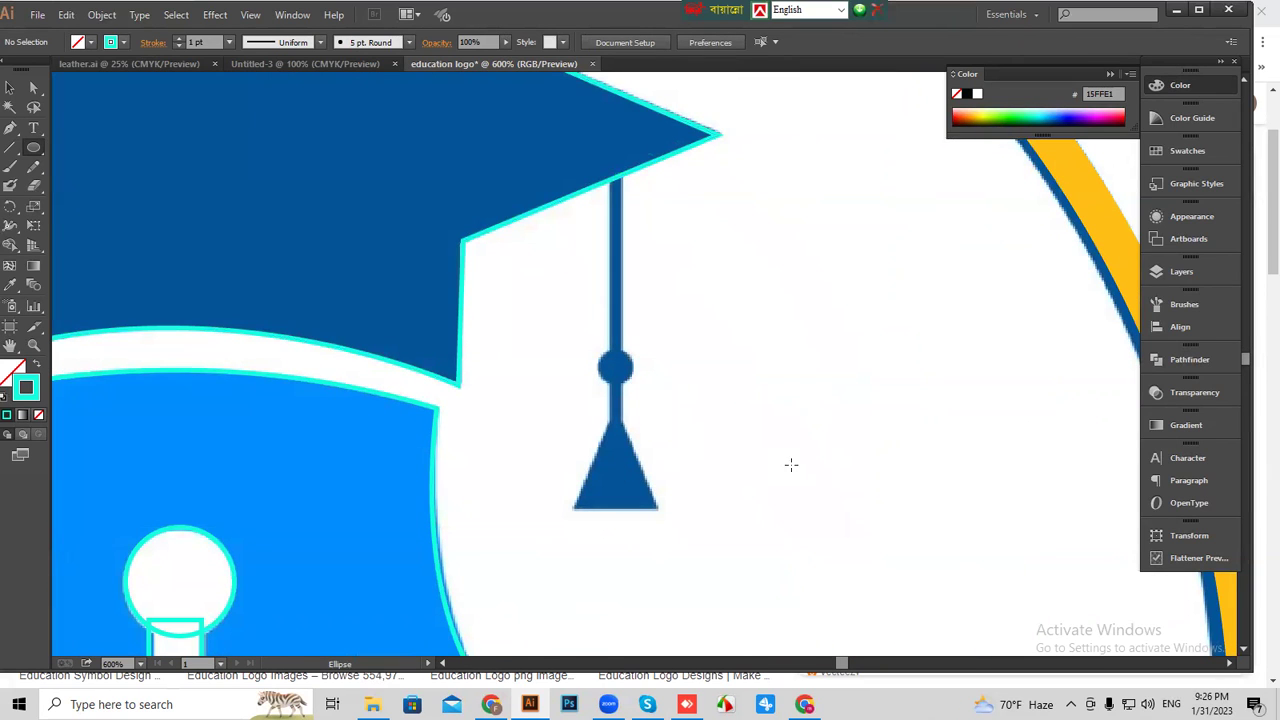
Trace the tassel's triangle and cord as one closed Pen path.
click(9, 129)
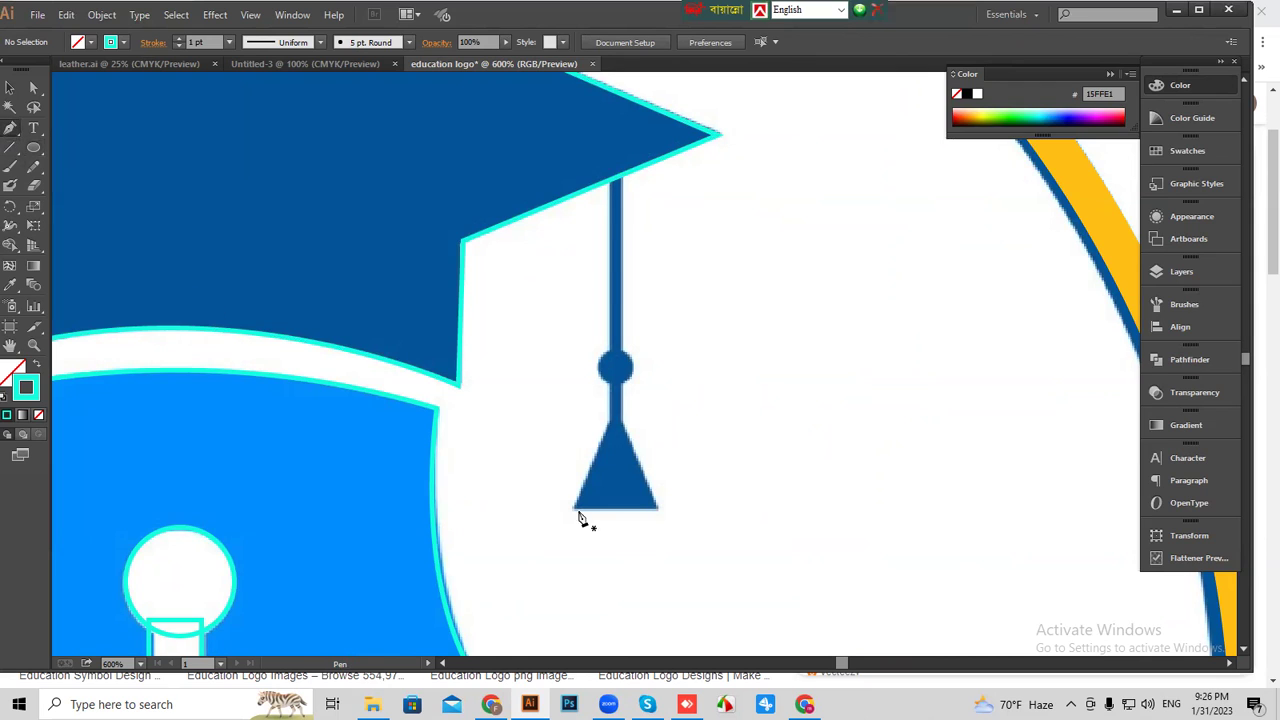
drag(573, 512, 657, 510)
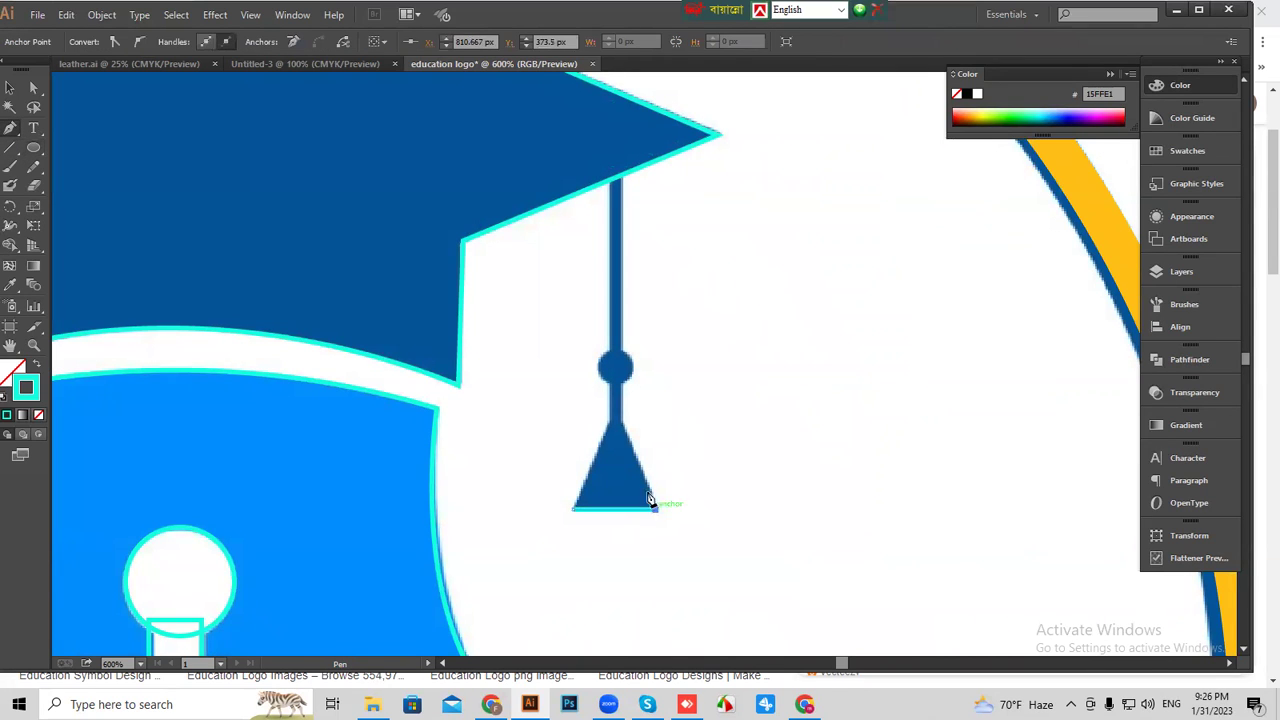
click(621, 426)
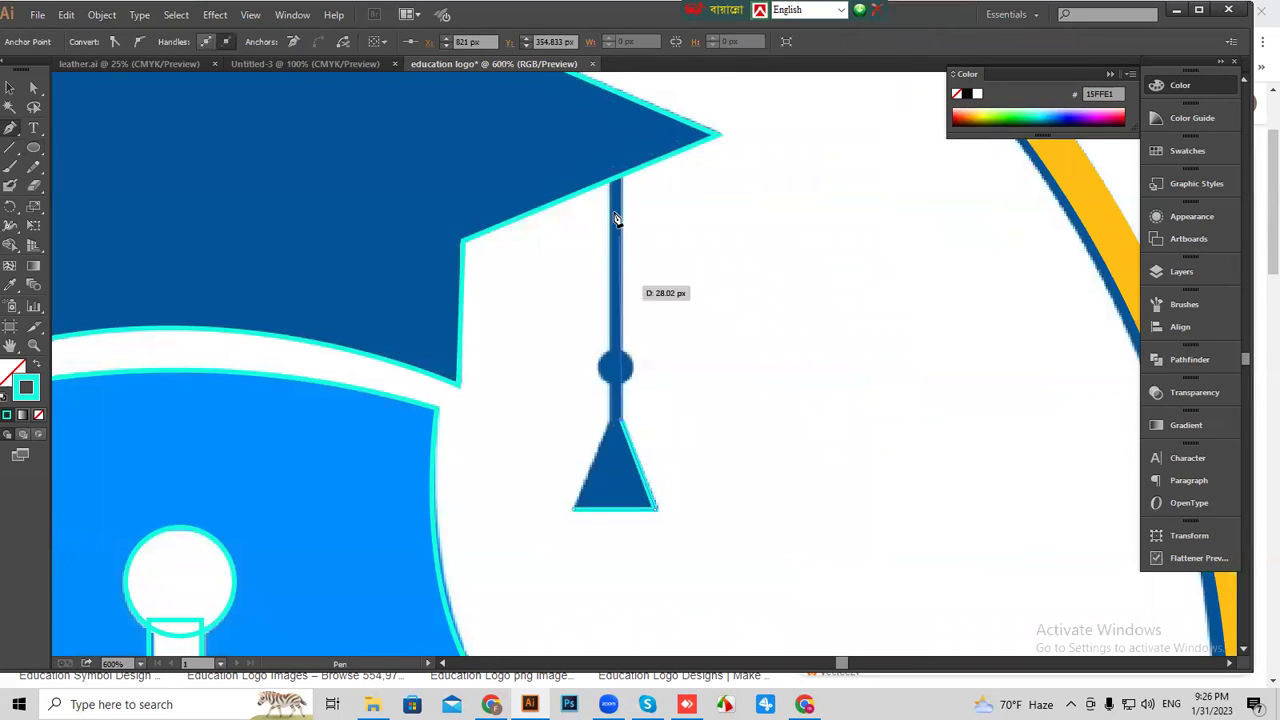
click(623, 160)
click(608, 159)
click(611, 420)
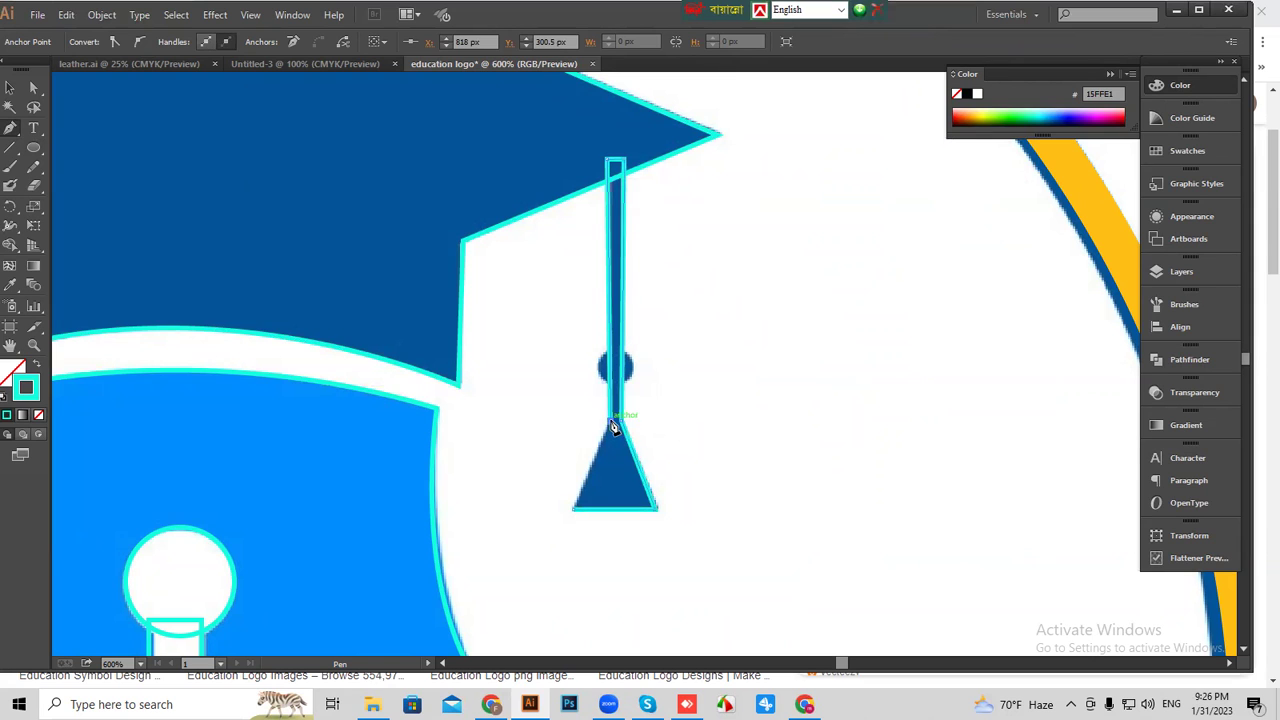
click(573, 511)
Draw a centred 6.75 px circle over the tassel's round knob.
key(ctrl+plus)
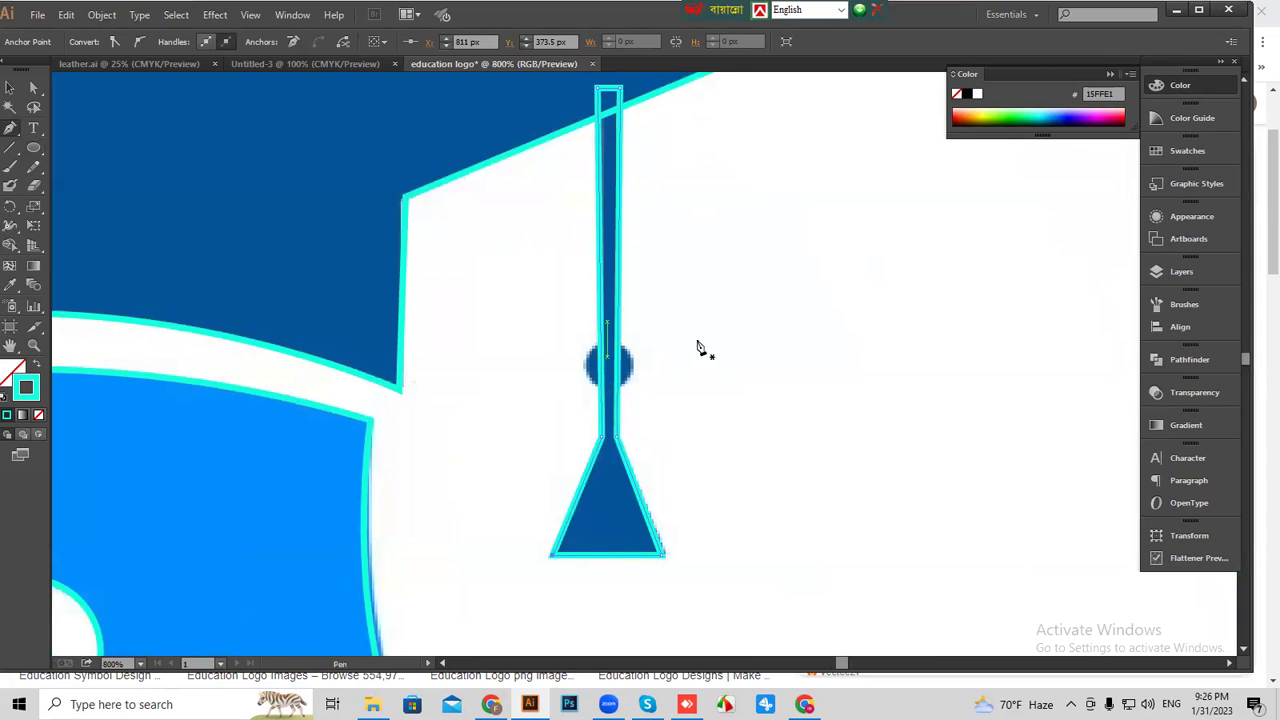
drag(613, 371, 628, 381)
key(alt+shift)
click(12, 87)
click(392, 352)
key(ctrl+minus)
key(ctrl+minus)
key(ctrl+minus)
Start the page outline at the upper page tip and curve it down to the book centre.
key(ctrl+shift+a)
scroll(560, 416, down, 6)
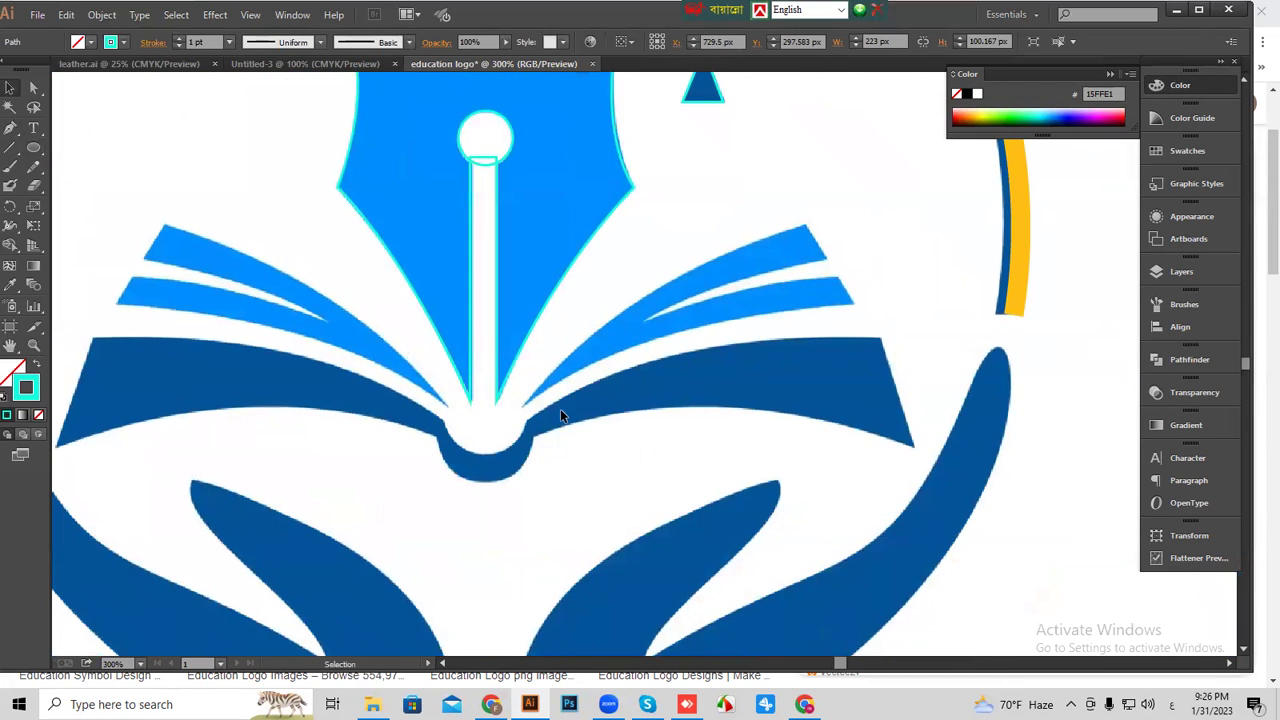
key(ctrl+plus)
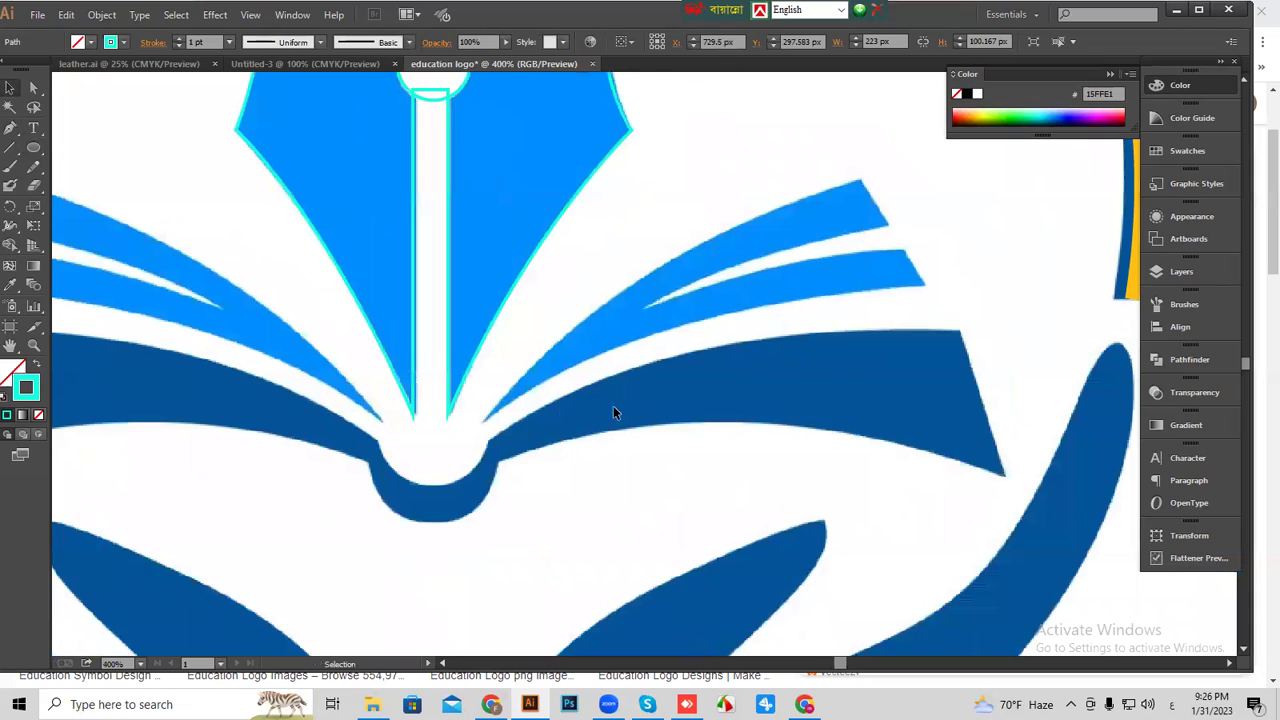
drag(613, 408, 595, 428)
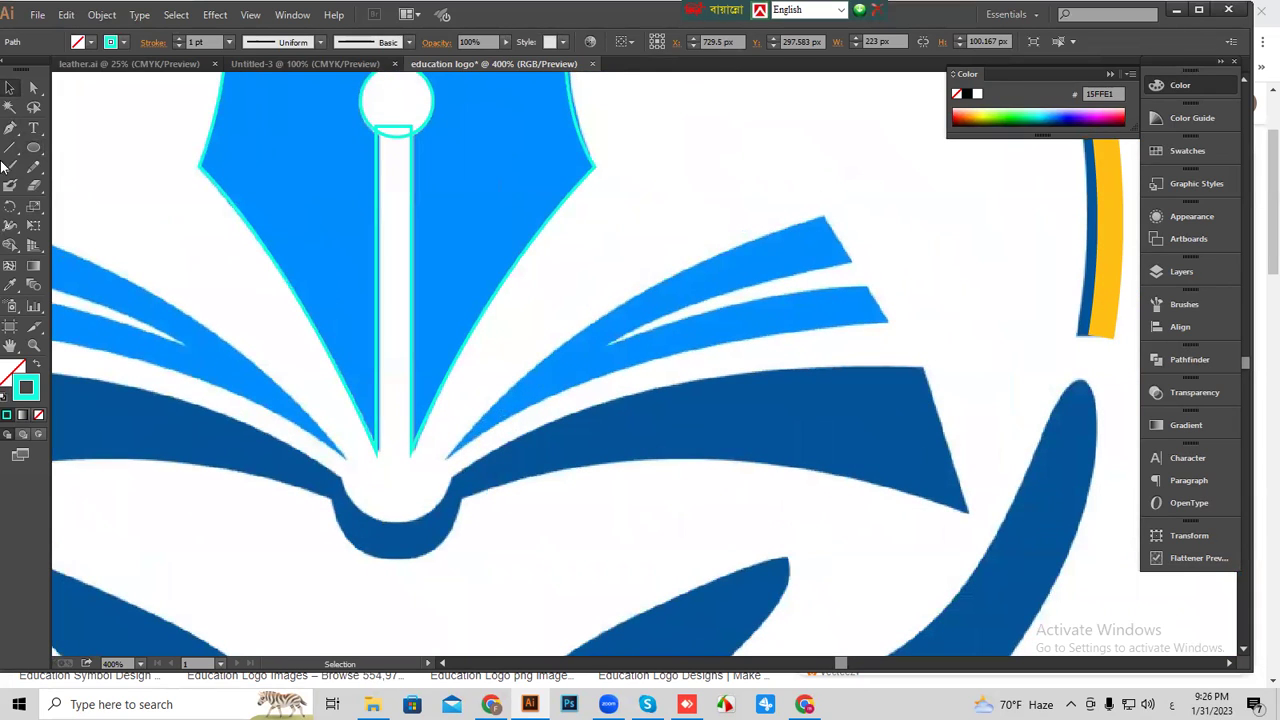
click(823, 216)
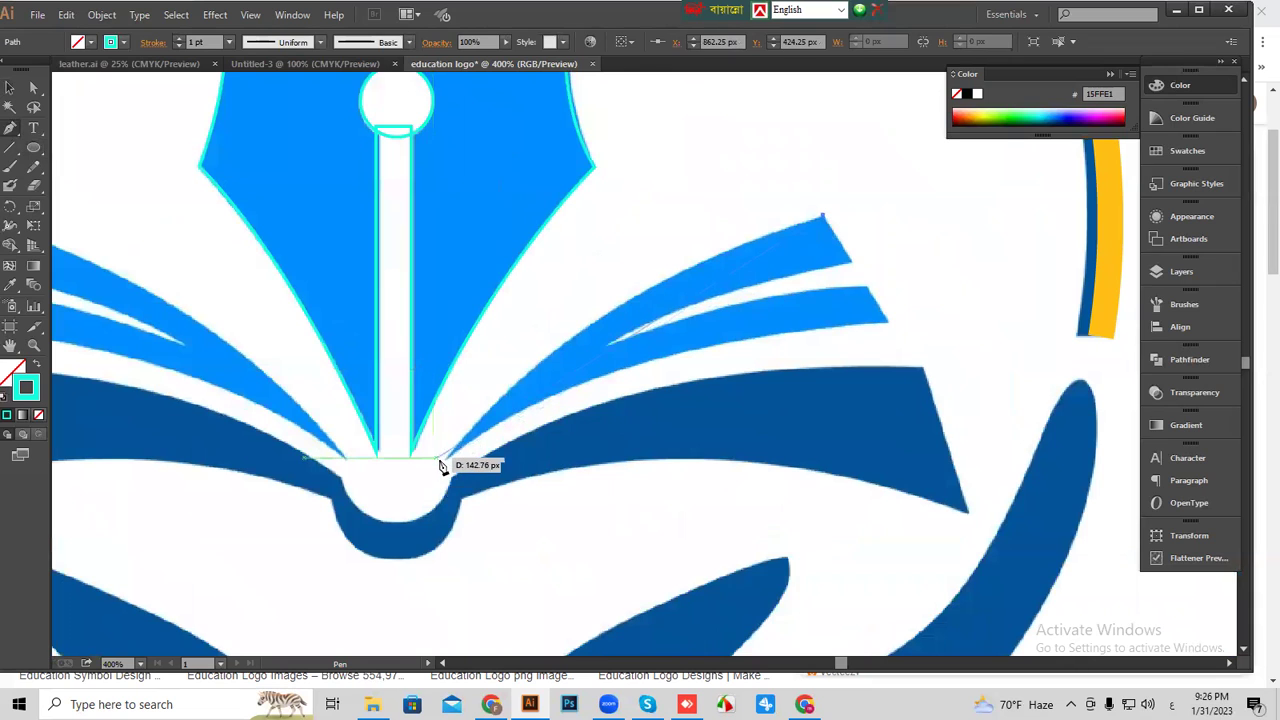
drag(446, 459, 304, 640)
click(447, 458)
Trace around the lower page tip and inner edge, closing the outline at the upper tip.
click(889, 323)
drag(1118, 312, 1194, 313)
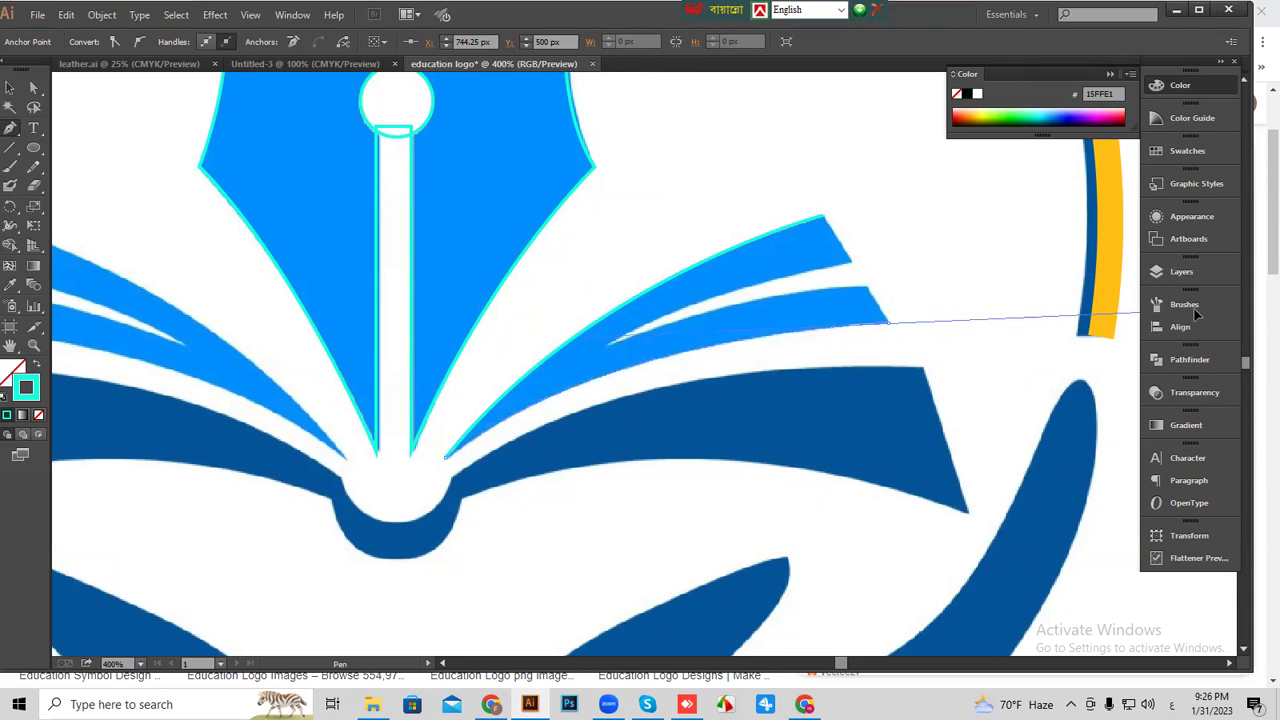
click(890, 326)
click(867, 288)
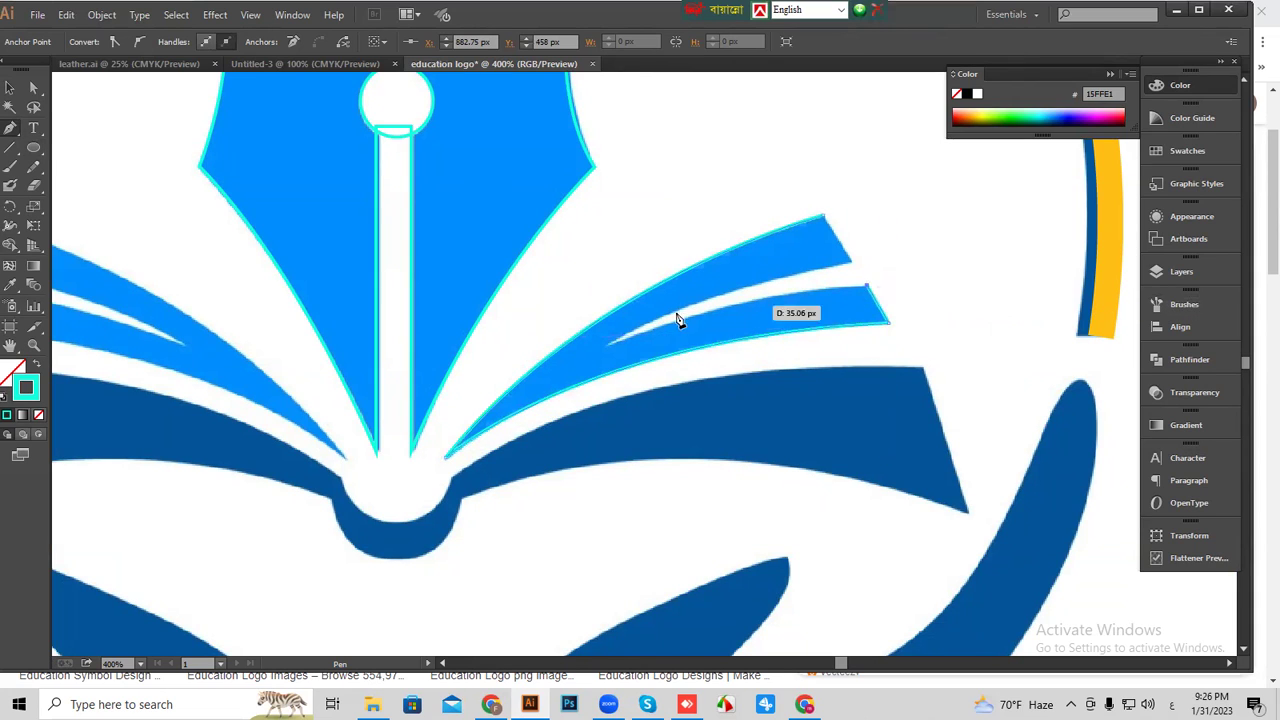
click(609, 347)
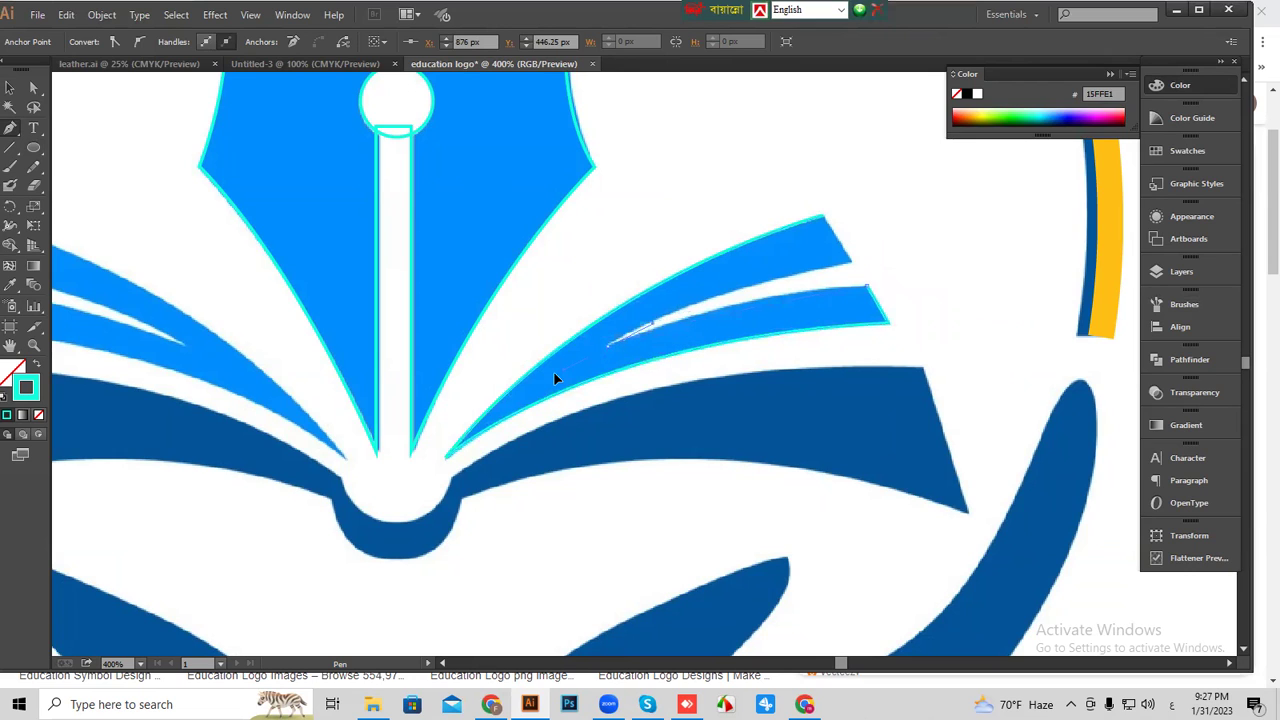
click(463, 407)
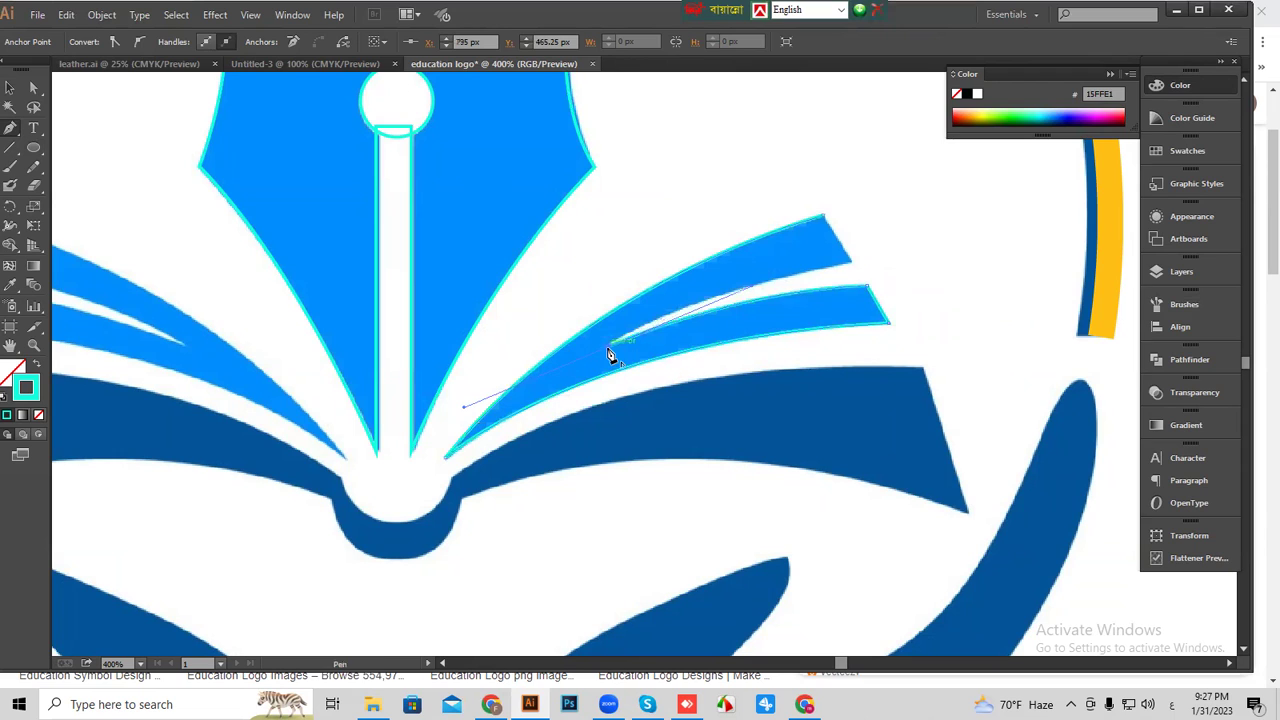
click(851, 263)
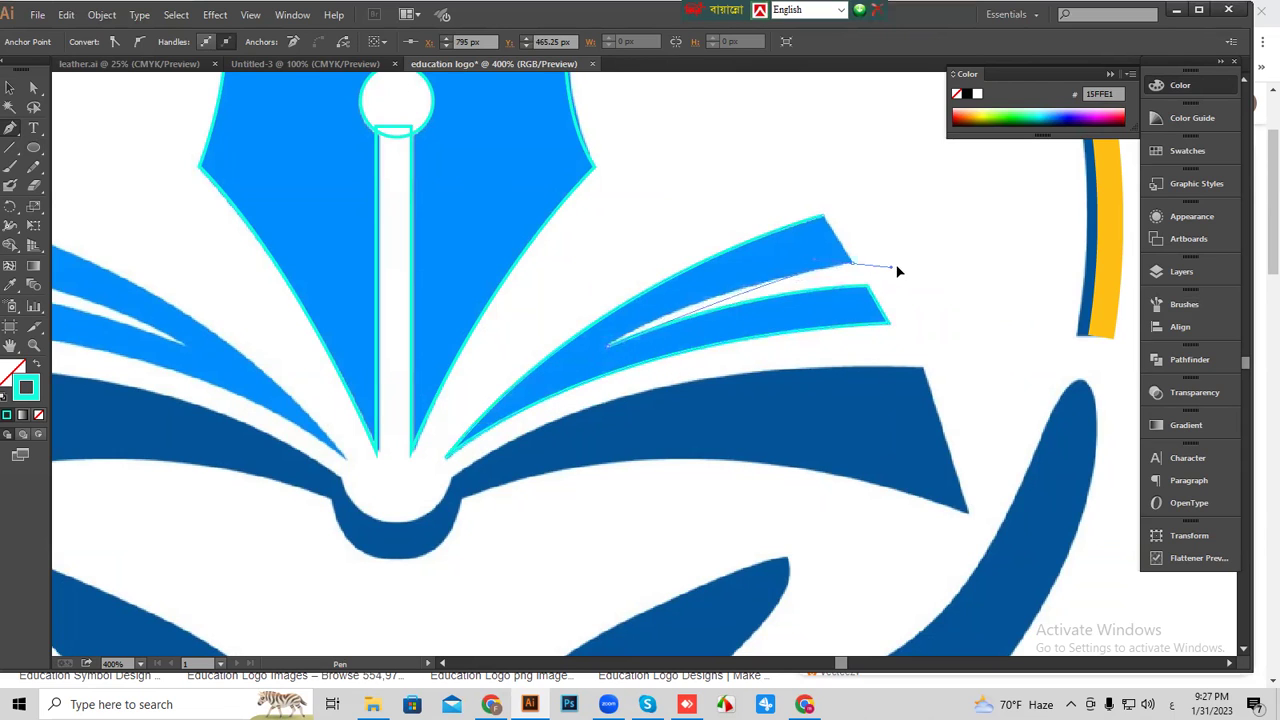
click(1025, 231)
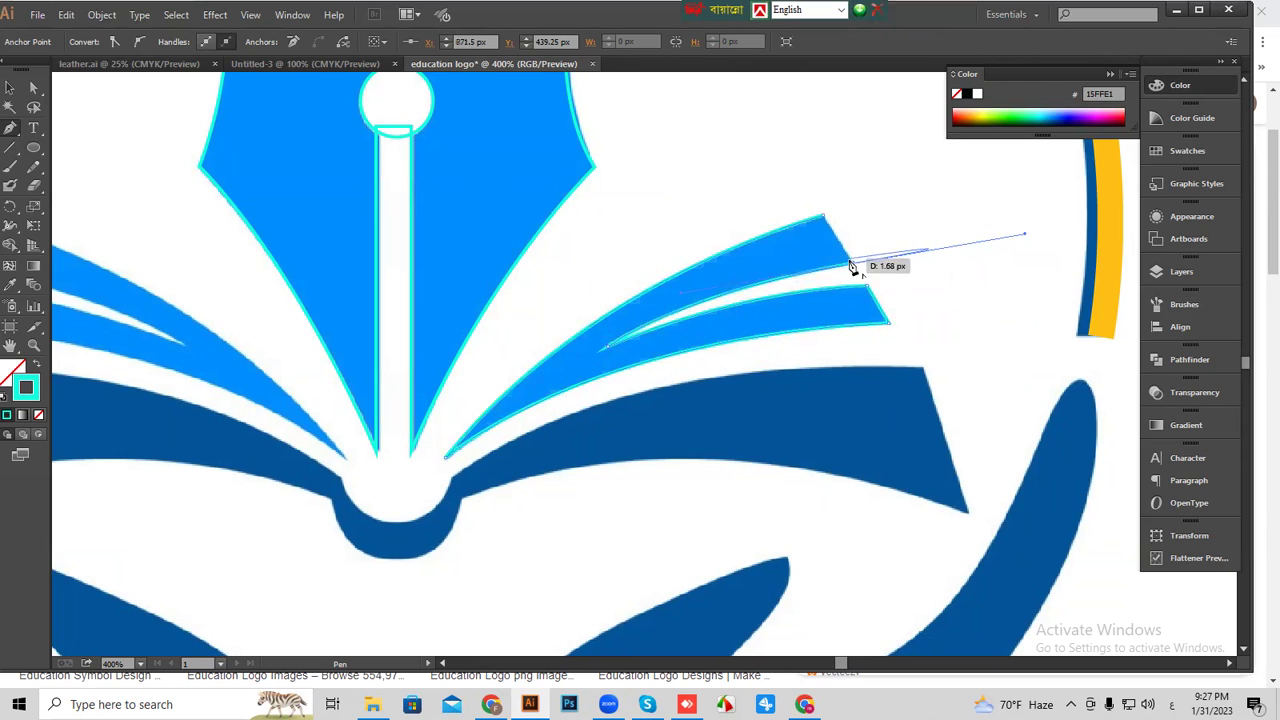
key(ctrl+z)
click(823, 215)
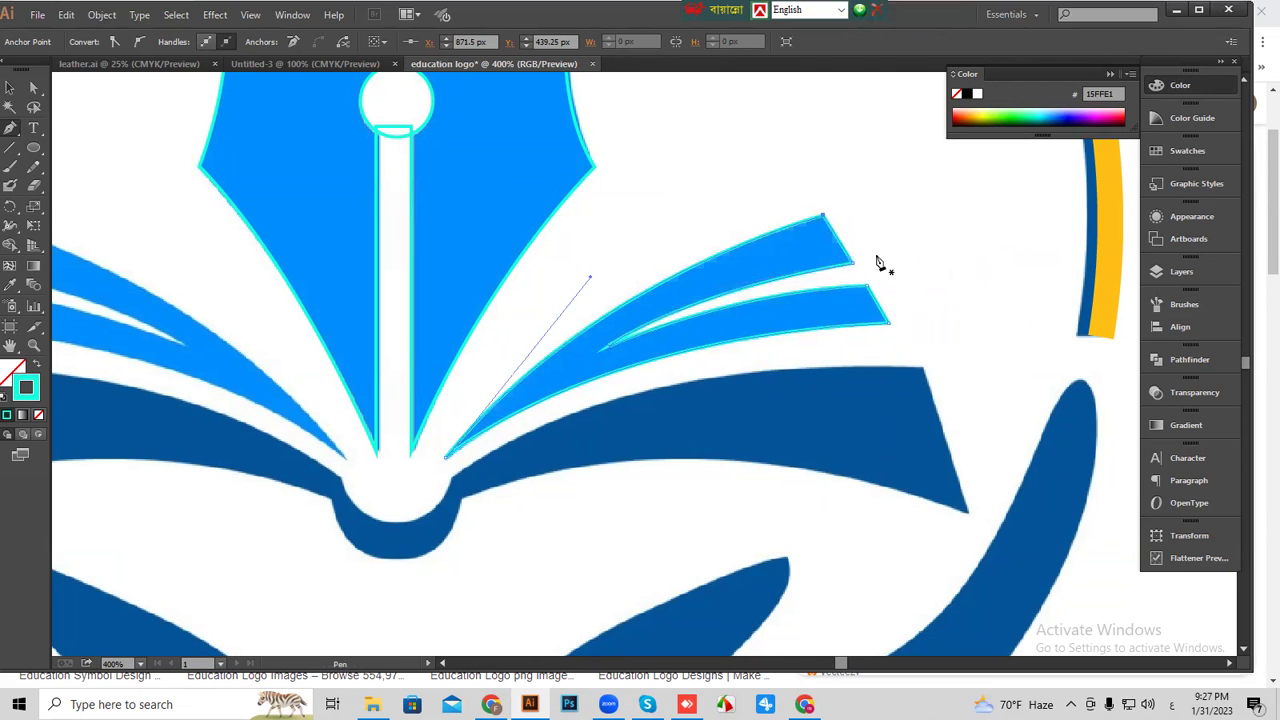
Deselect the finished page outline and pan toward the left pages.
scroll(590, 470, down, 1)
scroll(620, 460, left, 3)
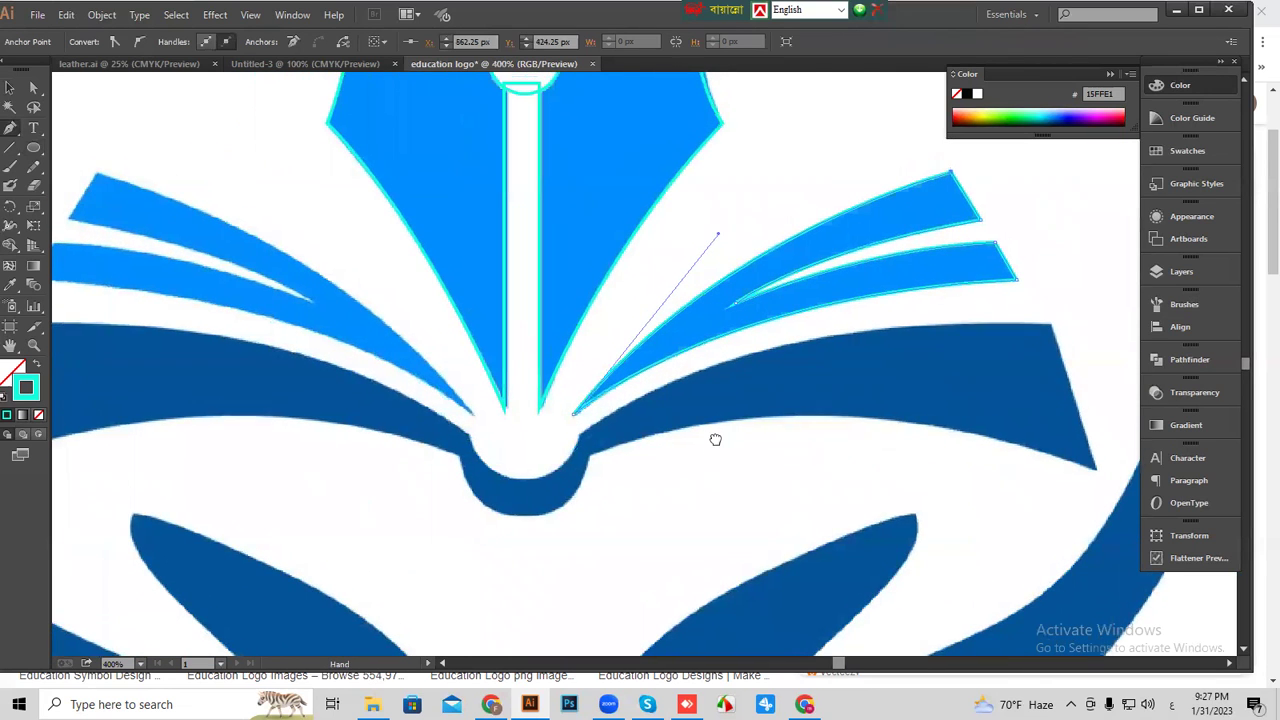
drag(241, 295, 277, 333)
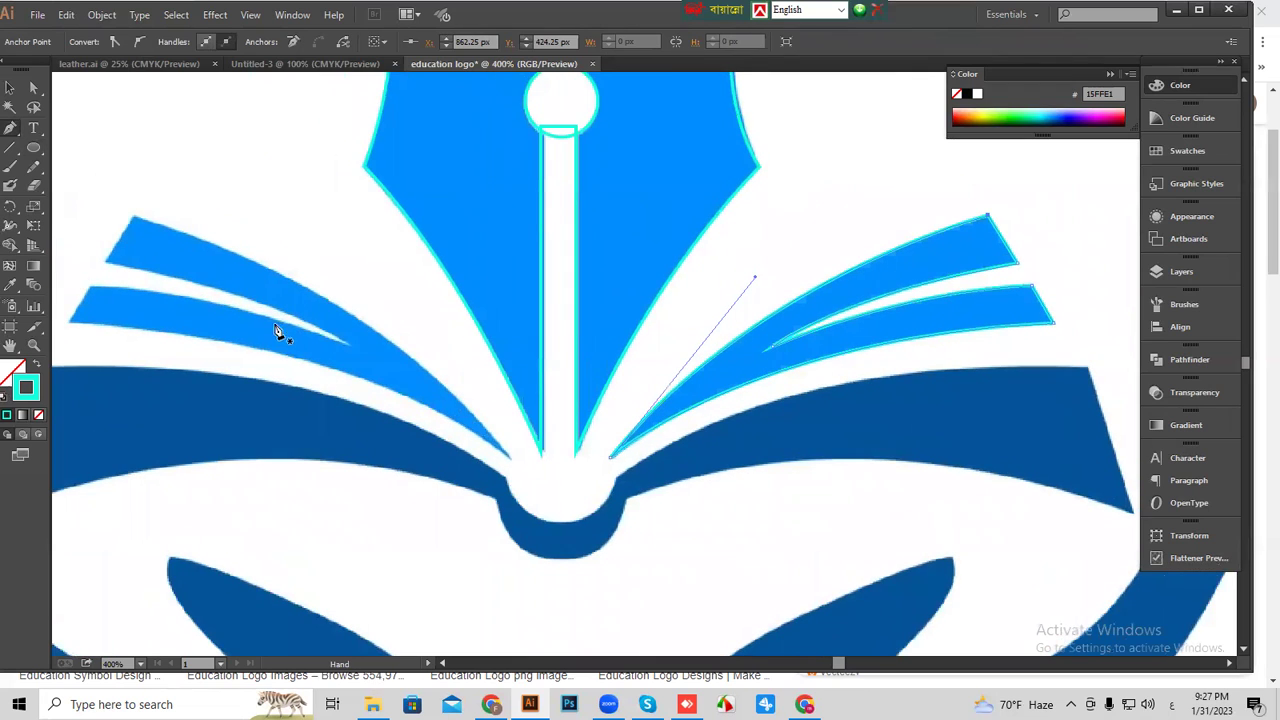
click(10, 88)
click(312, 154)
scroll(600, 300, left, 1)
scroll(600, 300, up, 1)
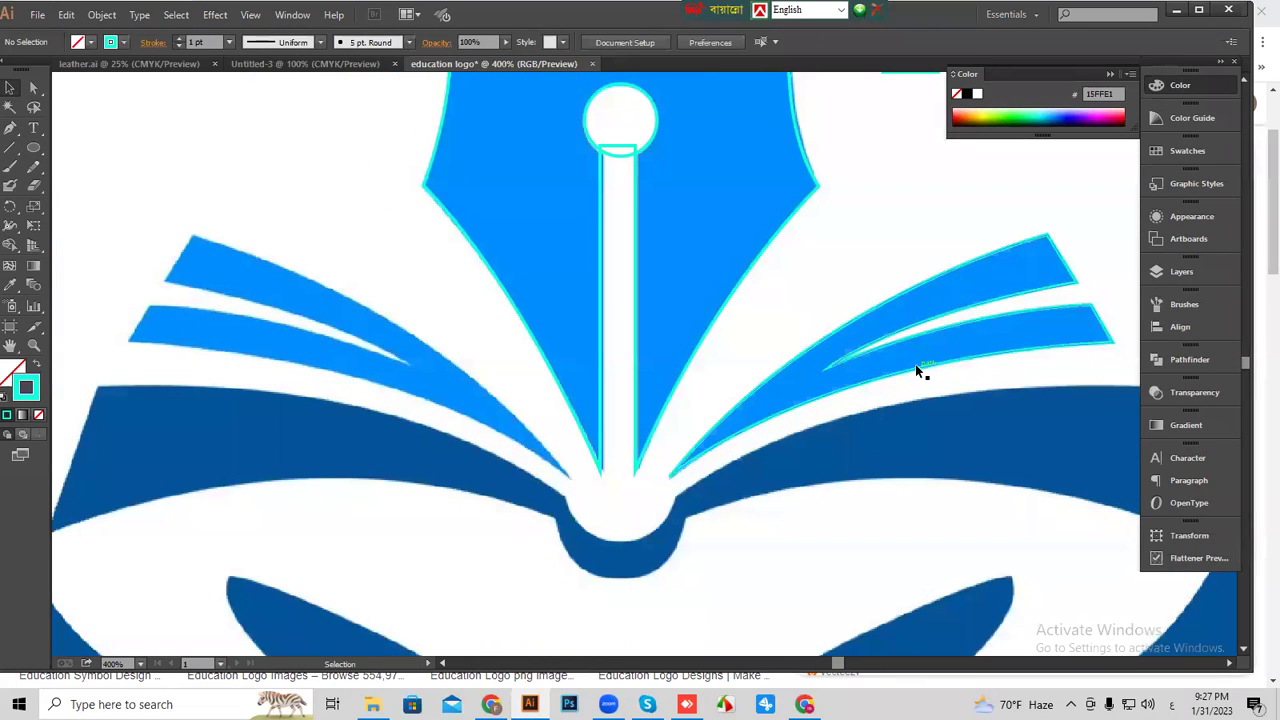
Duplicate the page outline leftward, reflect it across the vertical axis, and fit it onto the left pages.
drag(916, 367, 389, 369)
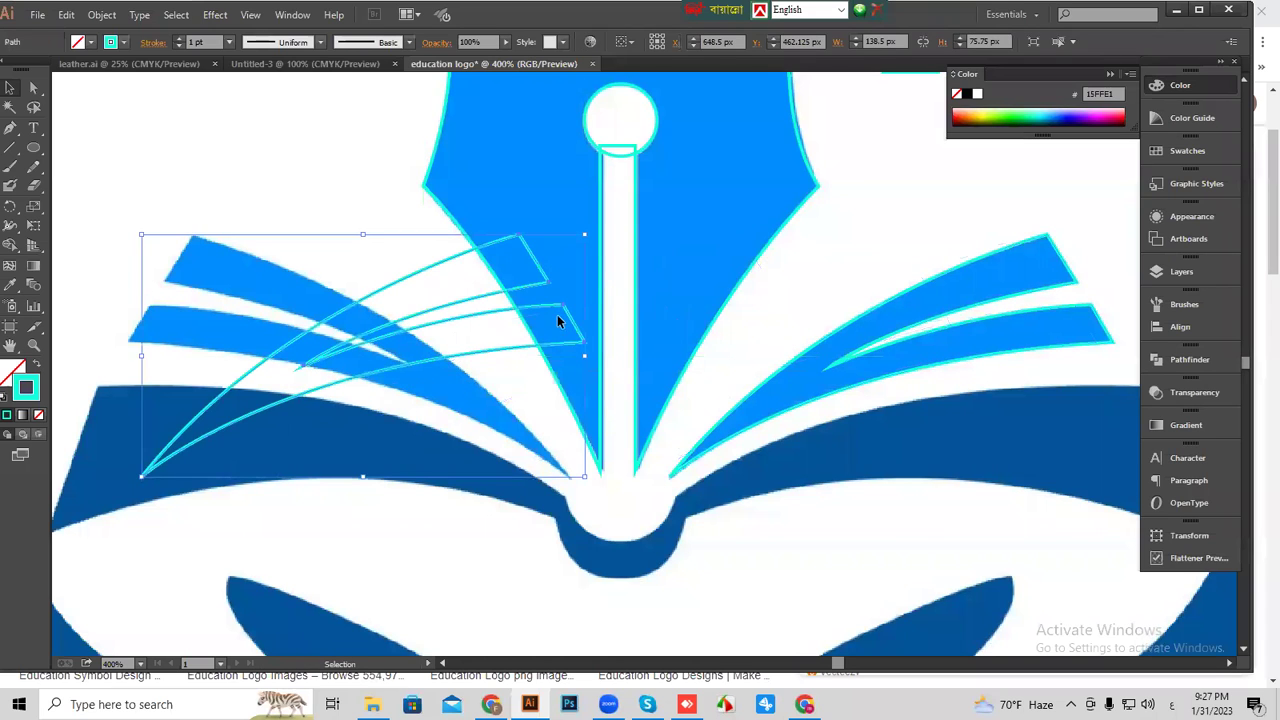
right_click(479, 296)
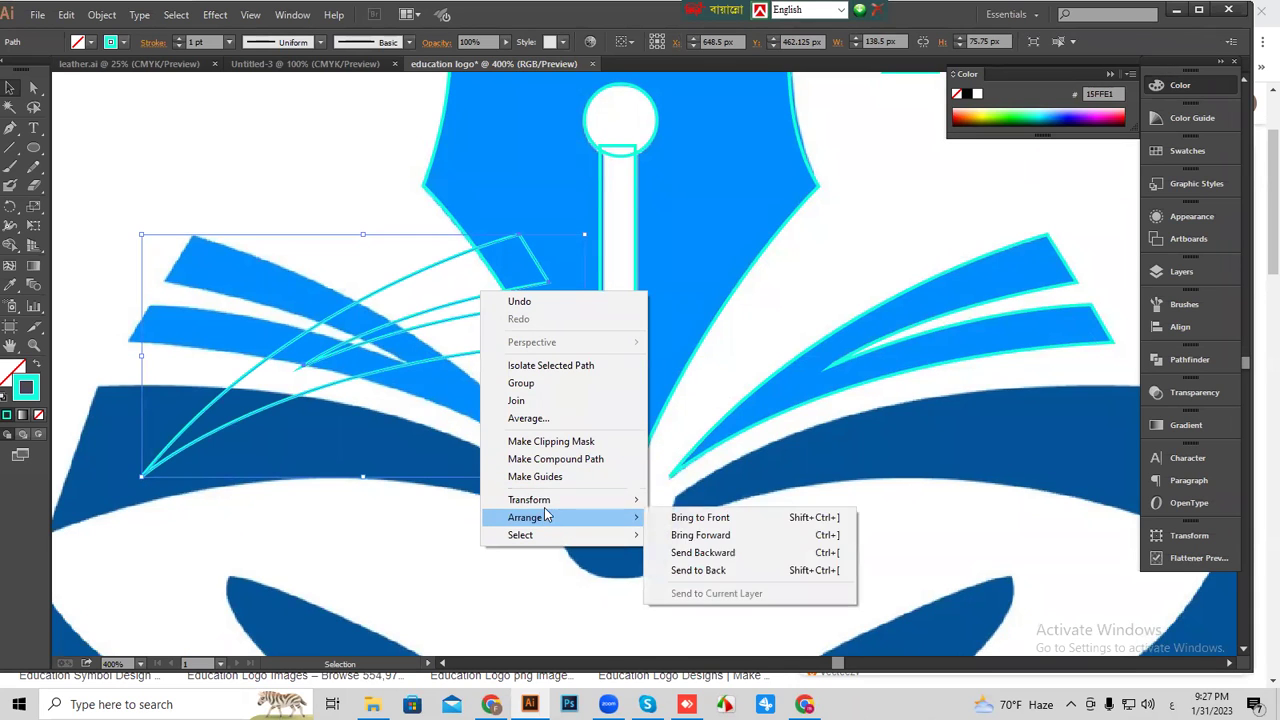
mouse_move(544, 508)
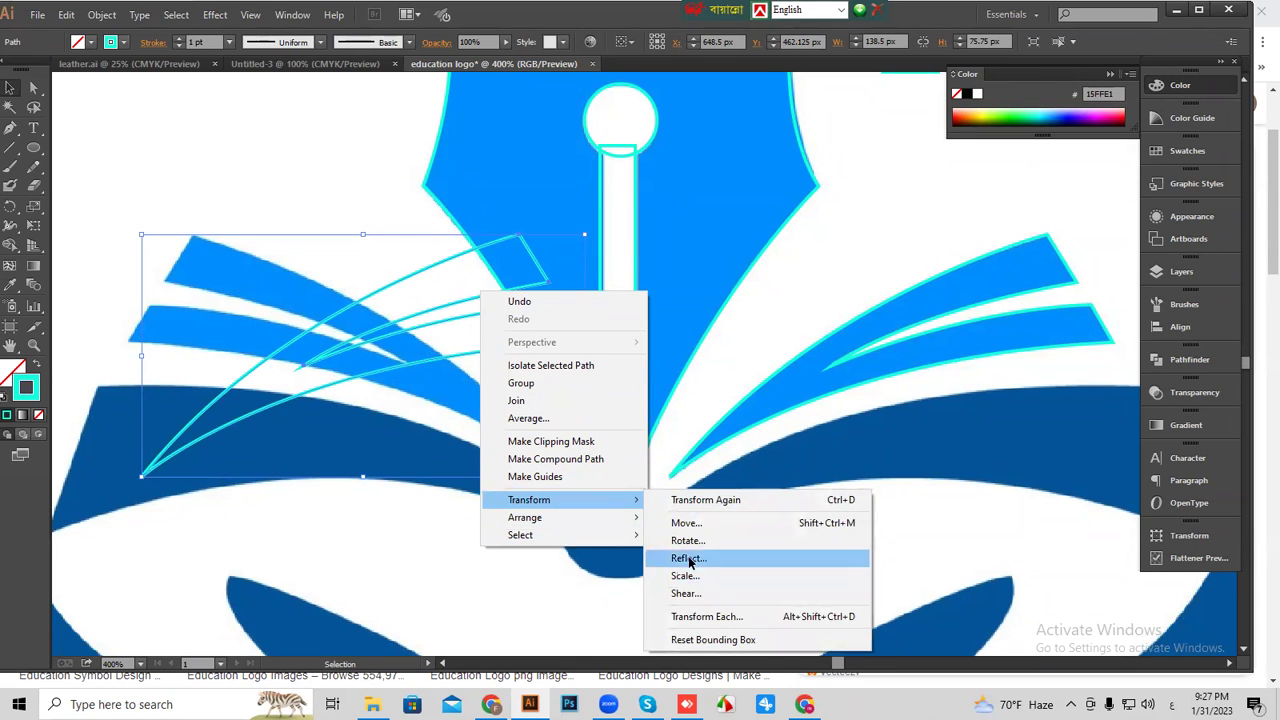
click(705, 558)
click(948, 554)
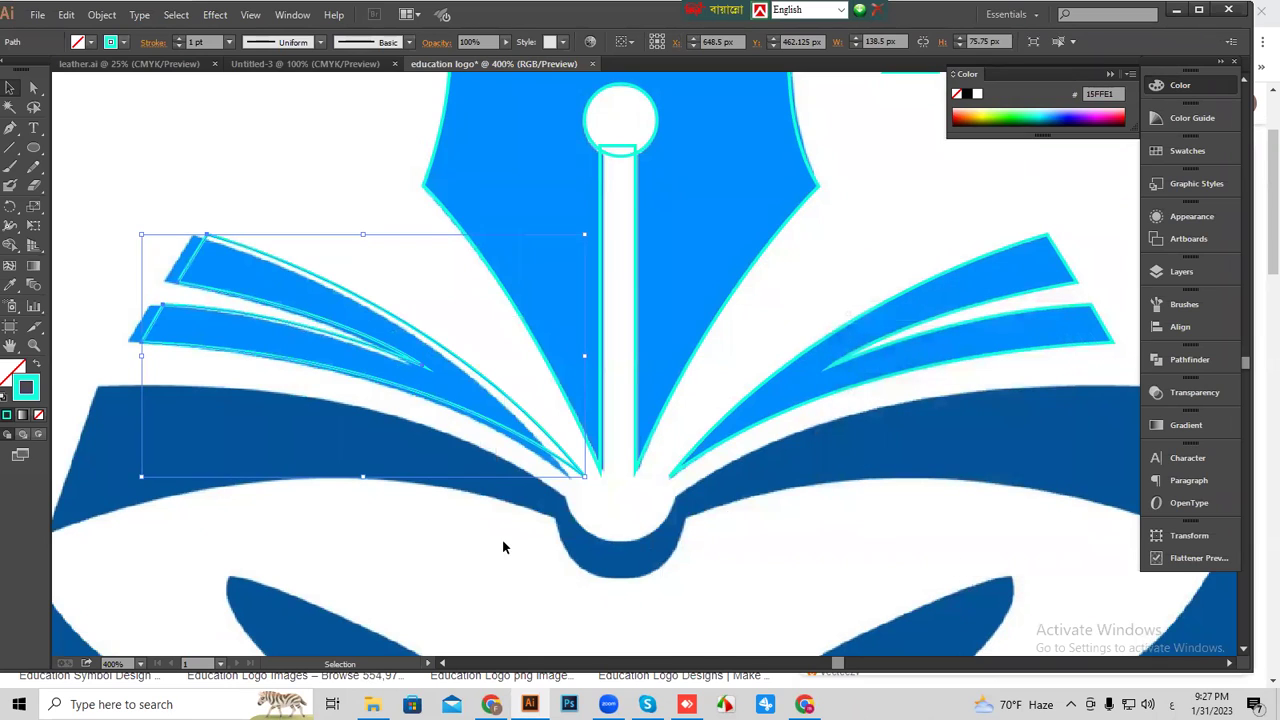
click(514, 590)
mouse_move(574, 477)
mouse_down()
mouse_move(563, 471)
mouse_move(586, 471)
mouse_move(581, 481)
mouse_up()
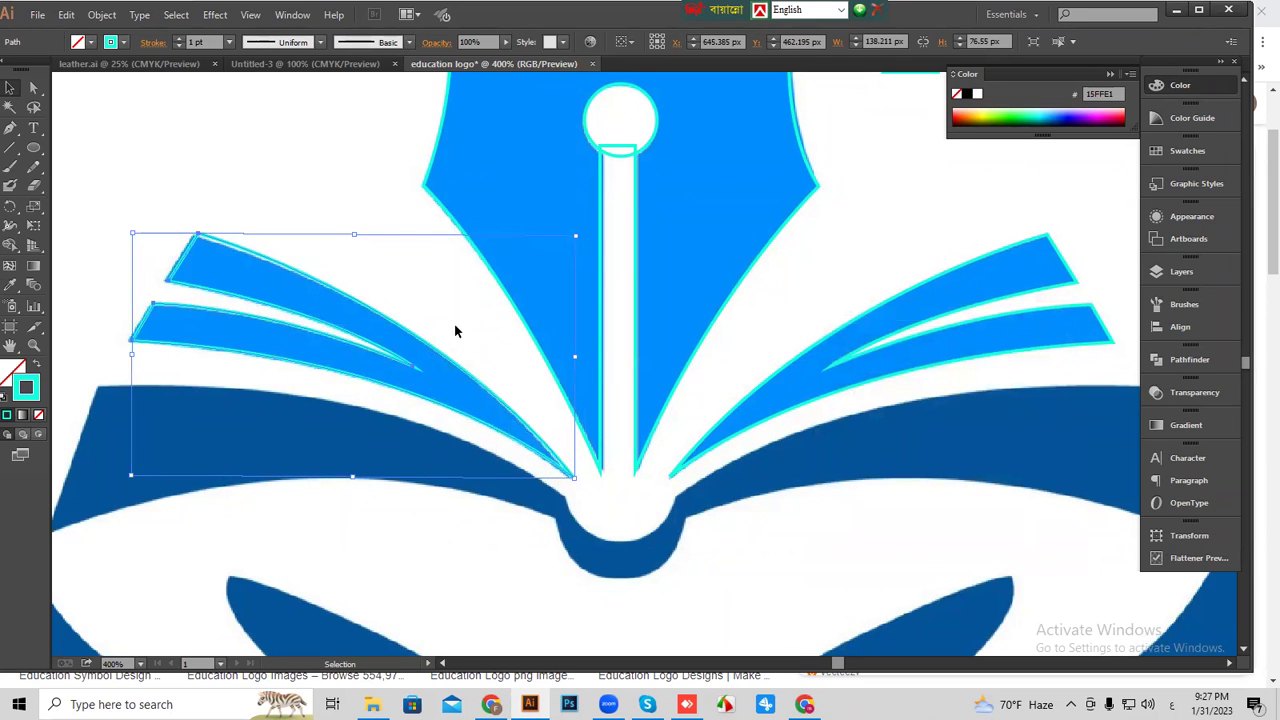
drag(863, 454, 666, 431)
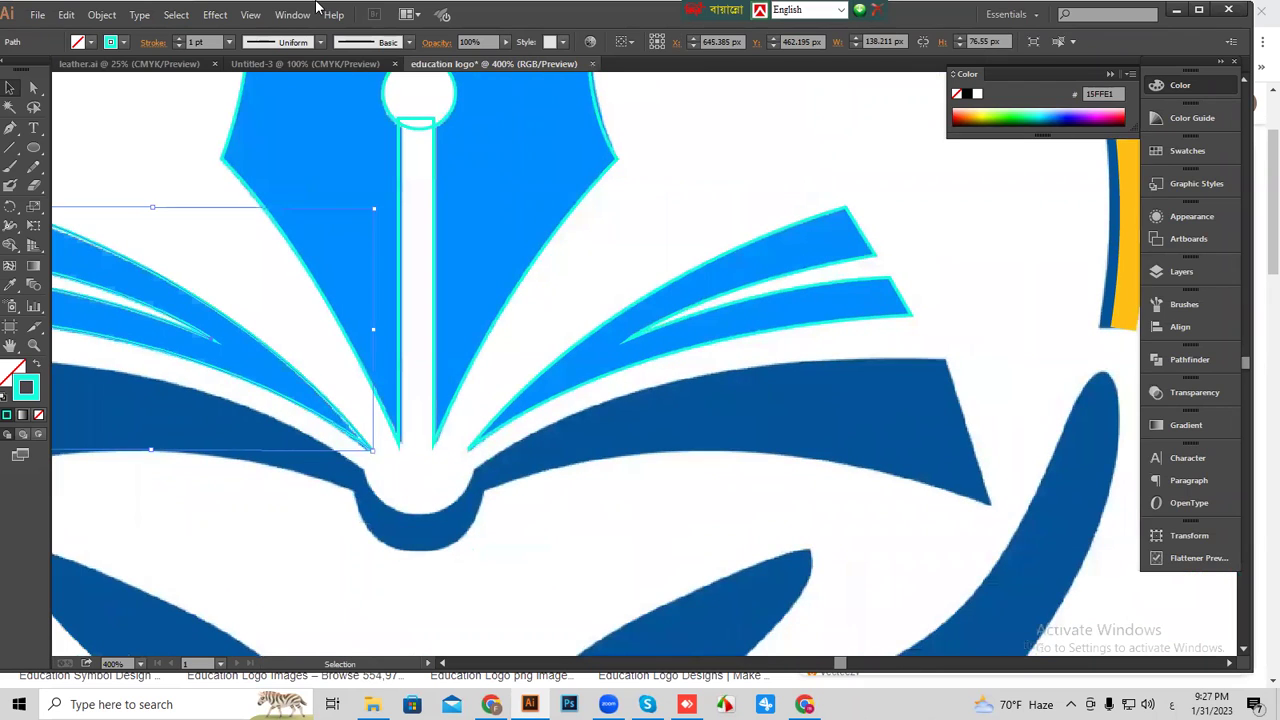
Start the dark-blue page outline at its lower corner and curve it around the centre dip.
click(10, 130)
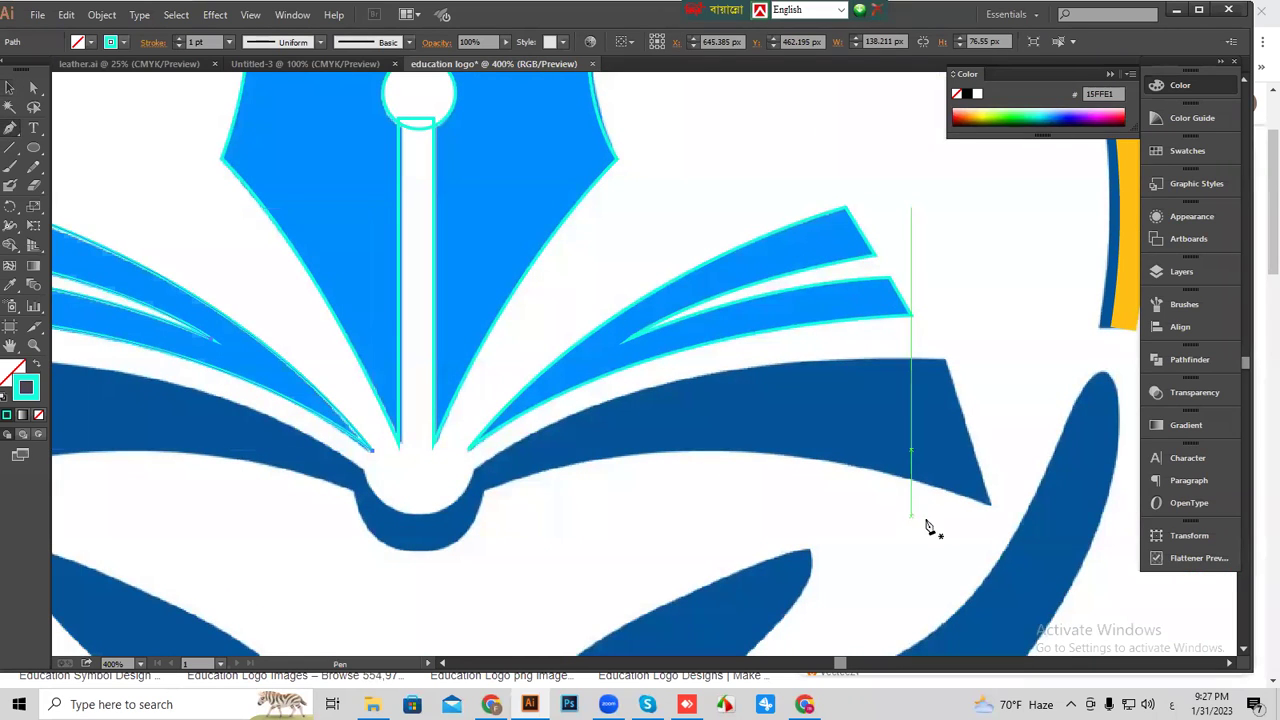
click(992, 508)
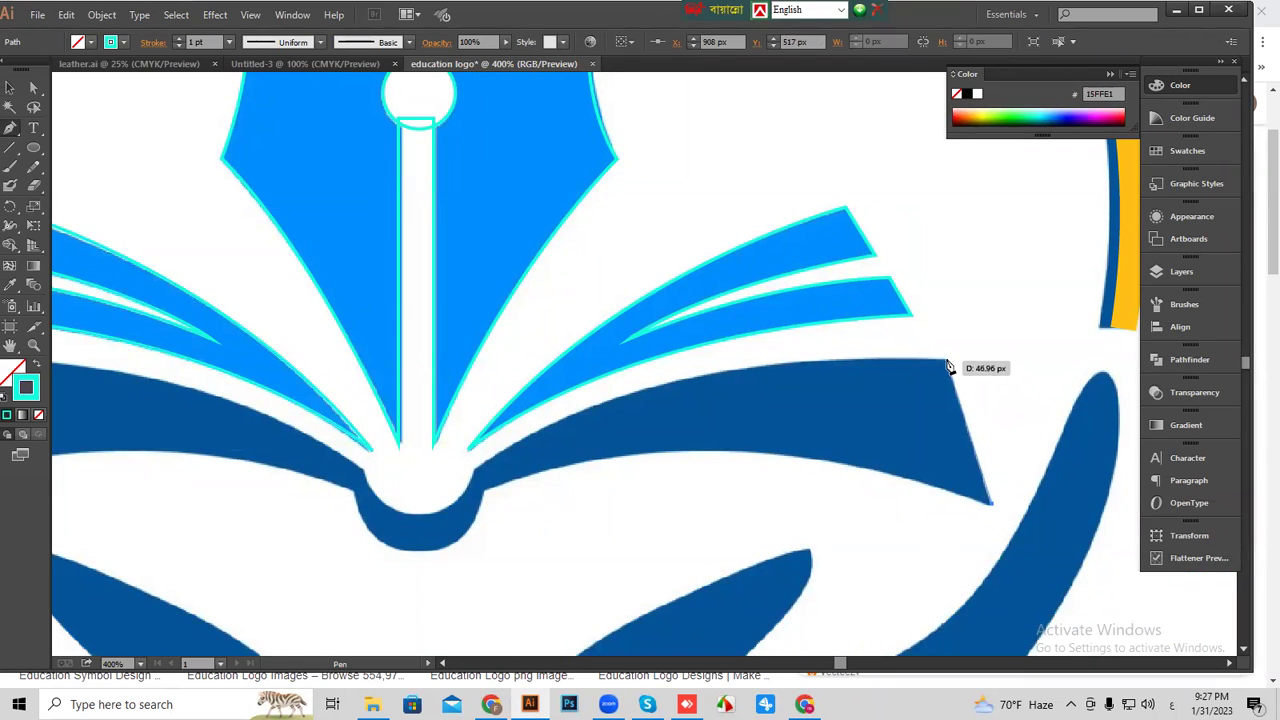
click(949, 364)
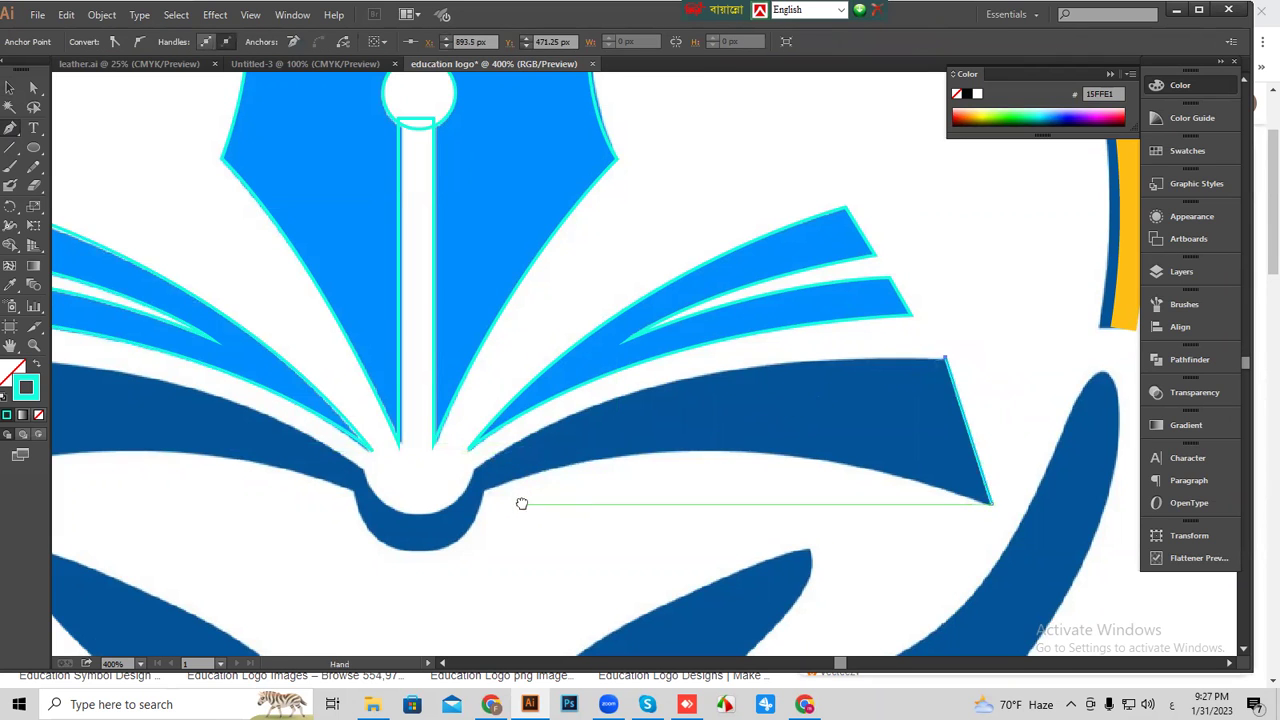
drag(486, 512, 587, 405)
scroll(554, 408, right, 2)
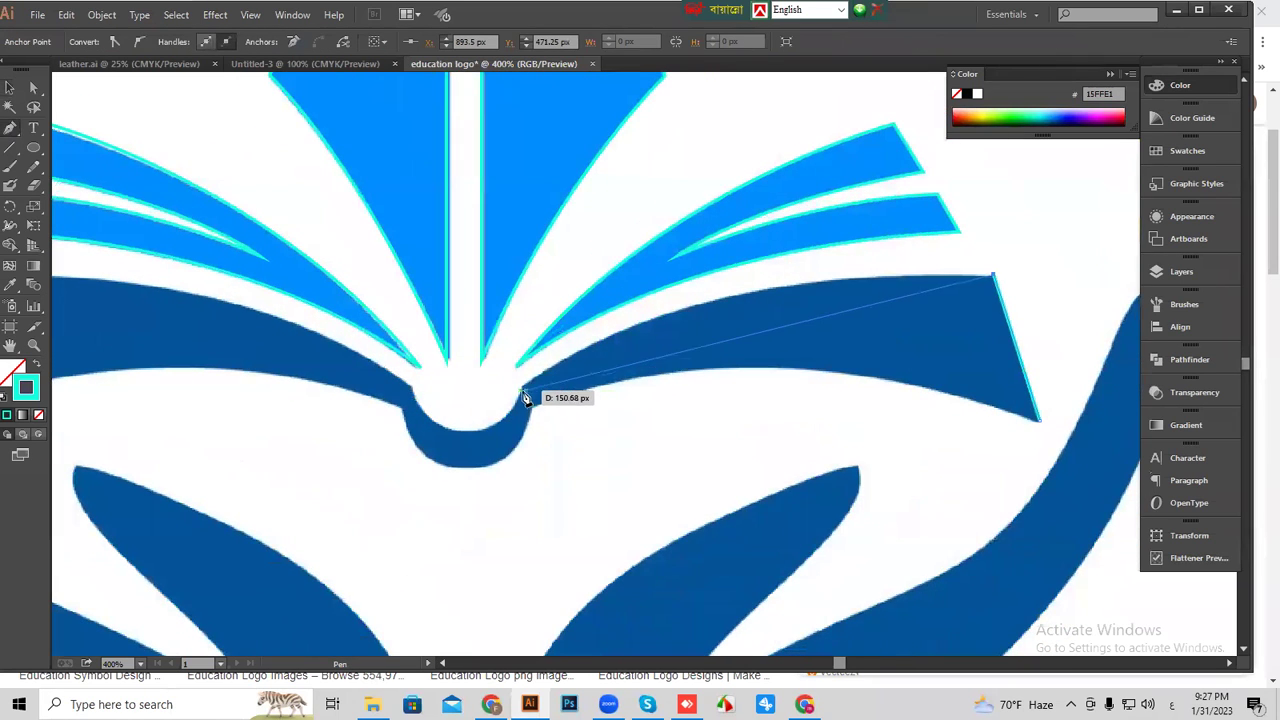
drag(522, 393, 337, 517)
scroll(522, 393, up, 1)
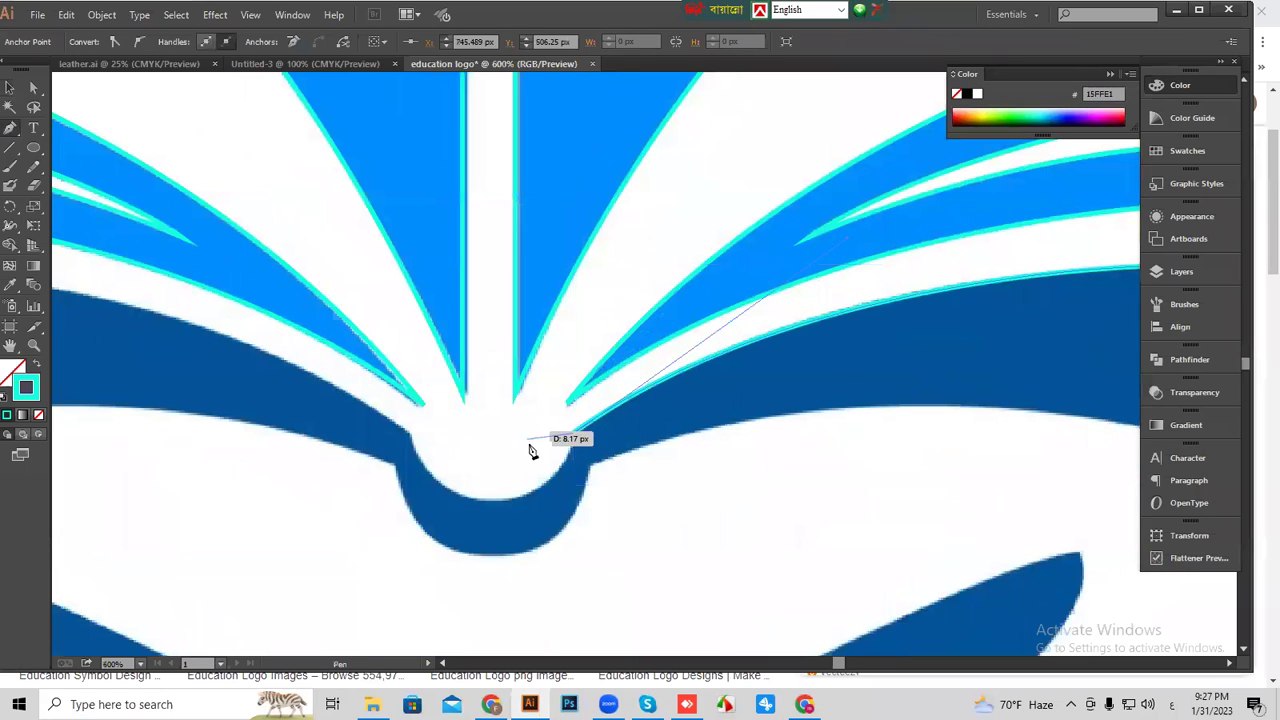
drag(494, 499, 475, 503)
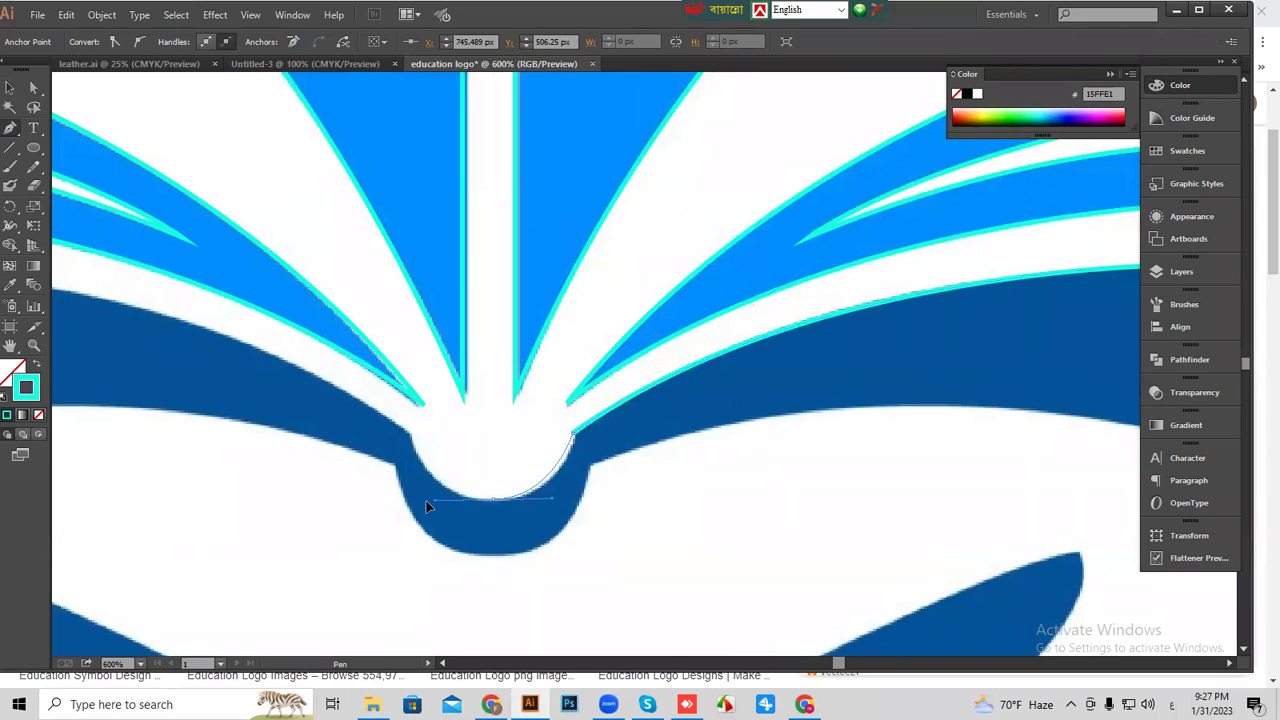
drag(494, 498, 415, 432)
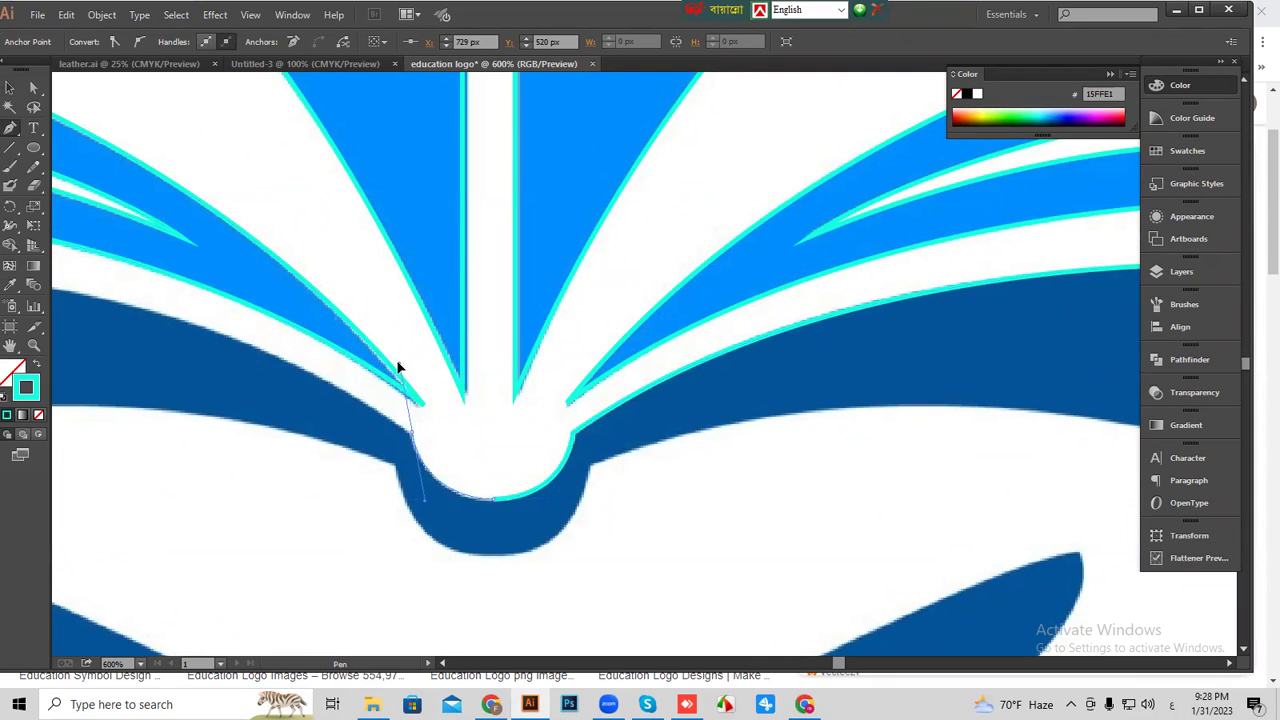
click(411, 433)
Curve the outline along the page's top edge to its top-left and bottom-left corners.
drag(415, 443, 706, 466)
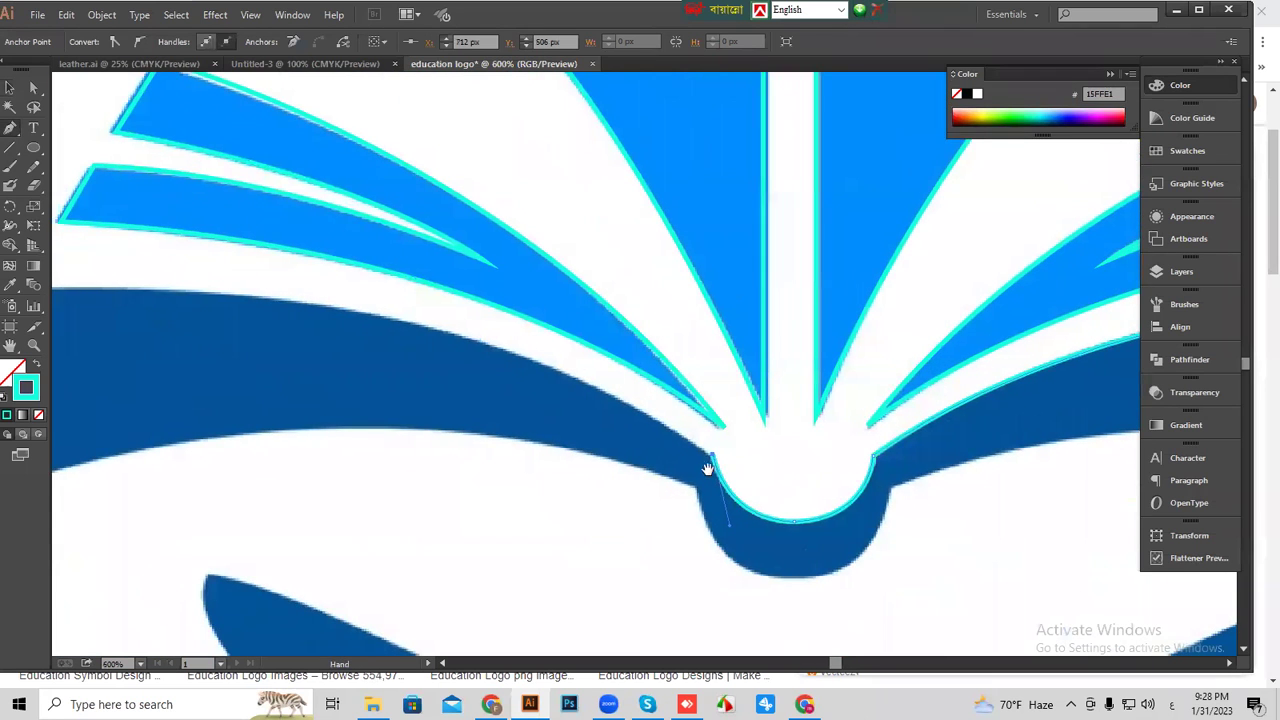
scroll(707, 468, down, 1)
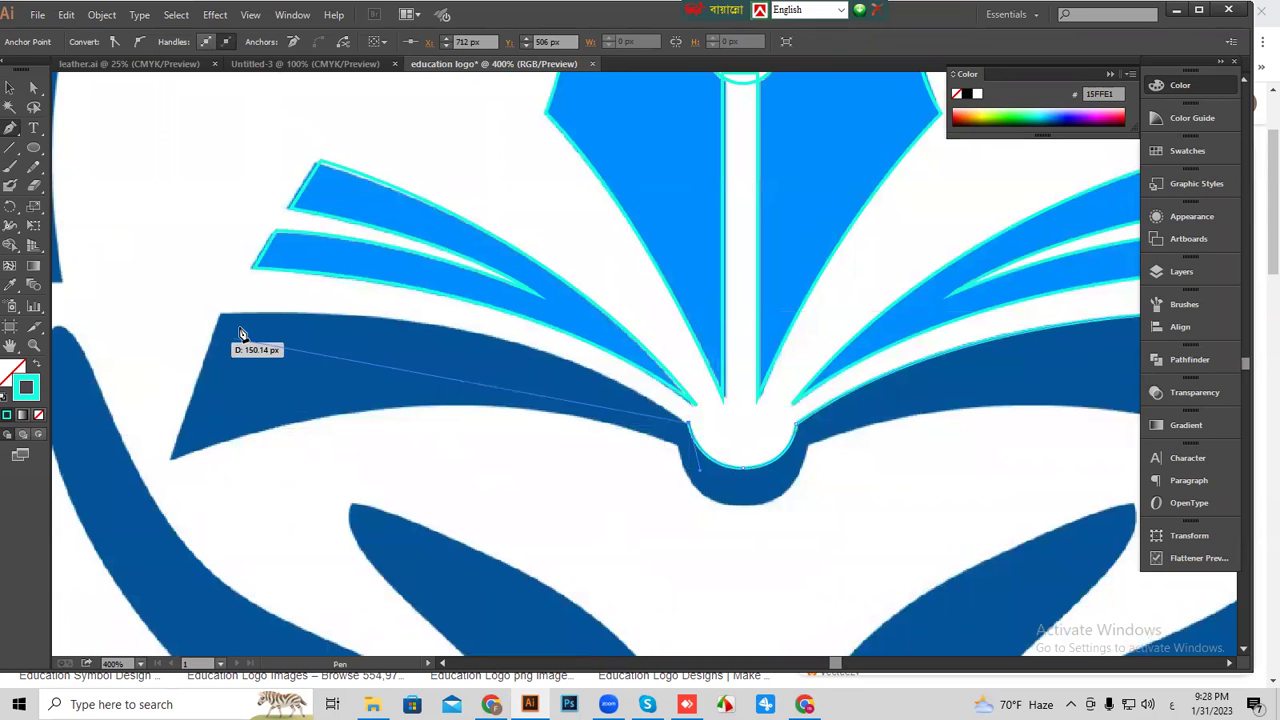
drag(222, 321, 480, 457)
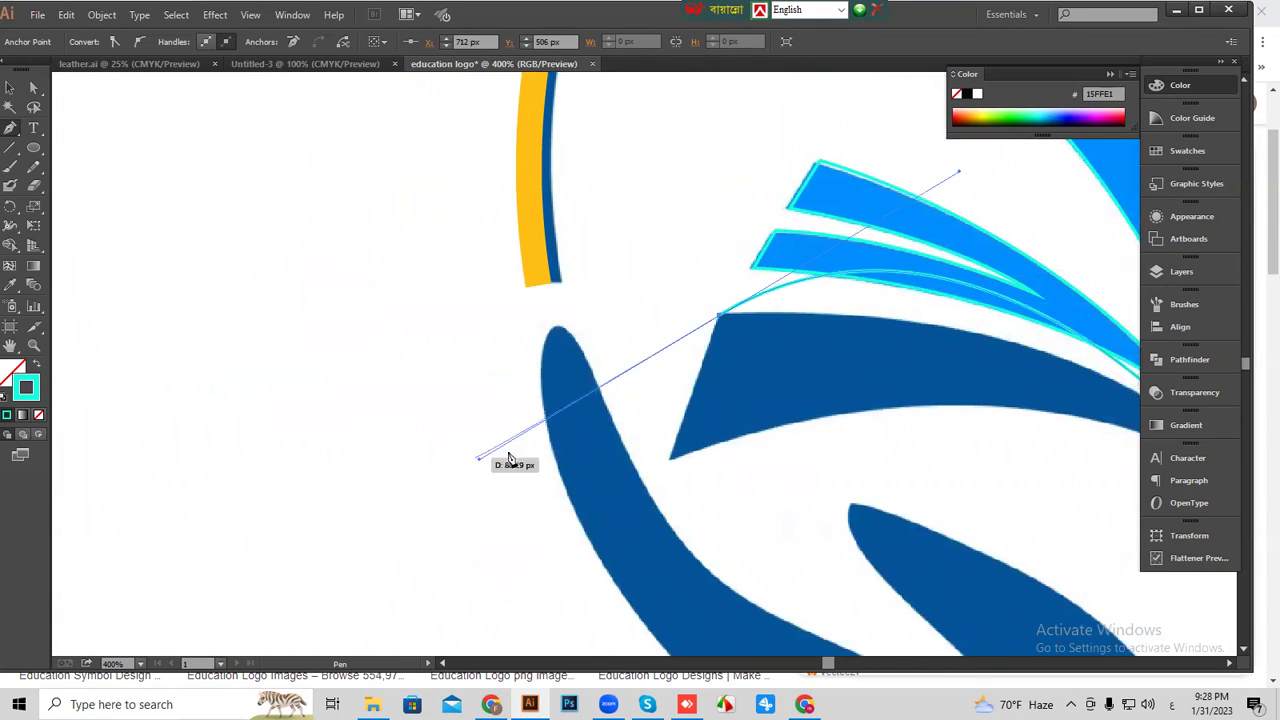
scroll(257, 466, right, 5)
key(ctrl+plus)
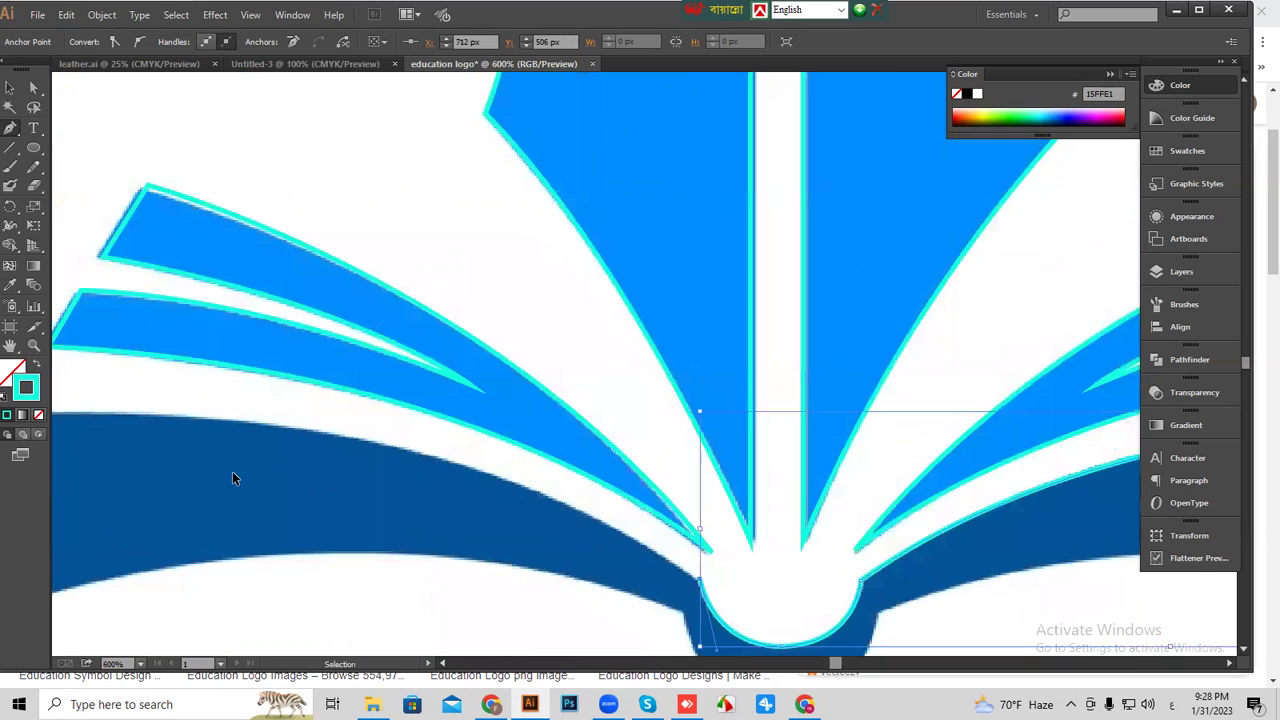
drag(473, 469, 368, 462)
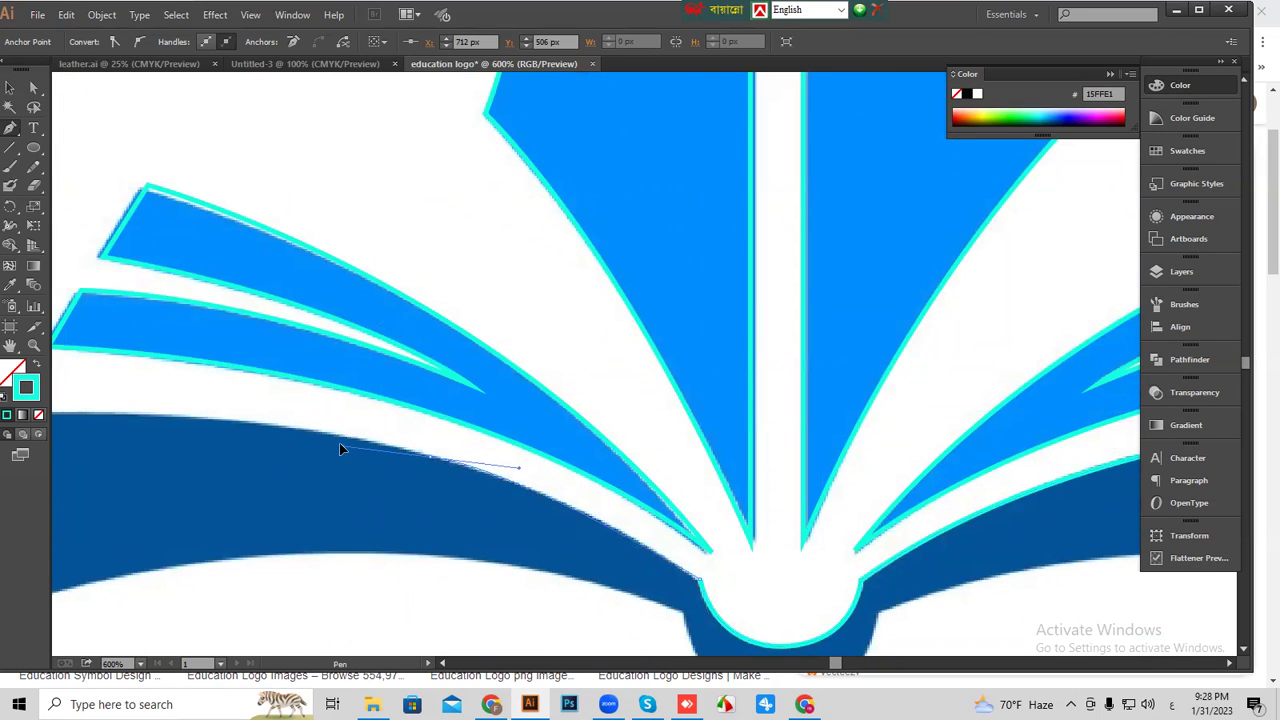
scroll(600, 440, left, 3)
drag(650, 456, 645, 449)
mouse_move(436, 408)
mouse_down()
mouse_move(360, 405)
mouse_move(257, 437)
mouse_move(200, 409)
mouse_move(500, 380)
mouse_move(70, 451)
mouse_move(217, 403)
mouse_move(457, 437)
mouse_move(470, 462)
mouse_move(610, 442)
mouse_move(493, 445)
mouse_move(528, 406)
mouse_move(442, 416)
mouse_up()
mouse_move(650, 459)
mouse_down()
mouse_move(643, 451)
mouse_move(664, 450)
mouse_up()
drag(349, 391, 278, 252)
drag(207, 463, 203, 467)
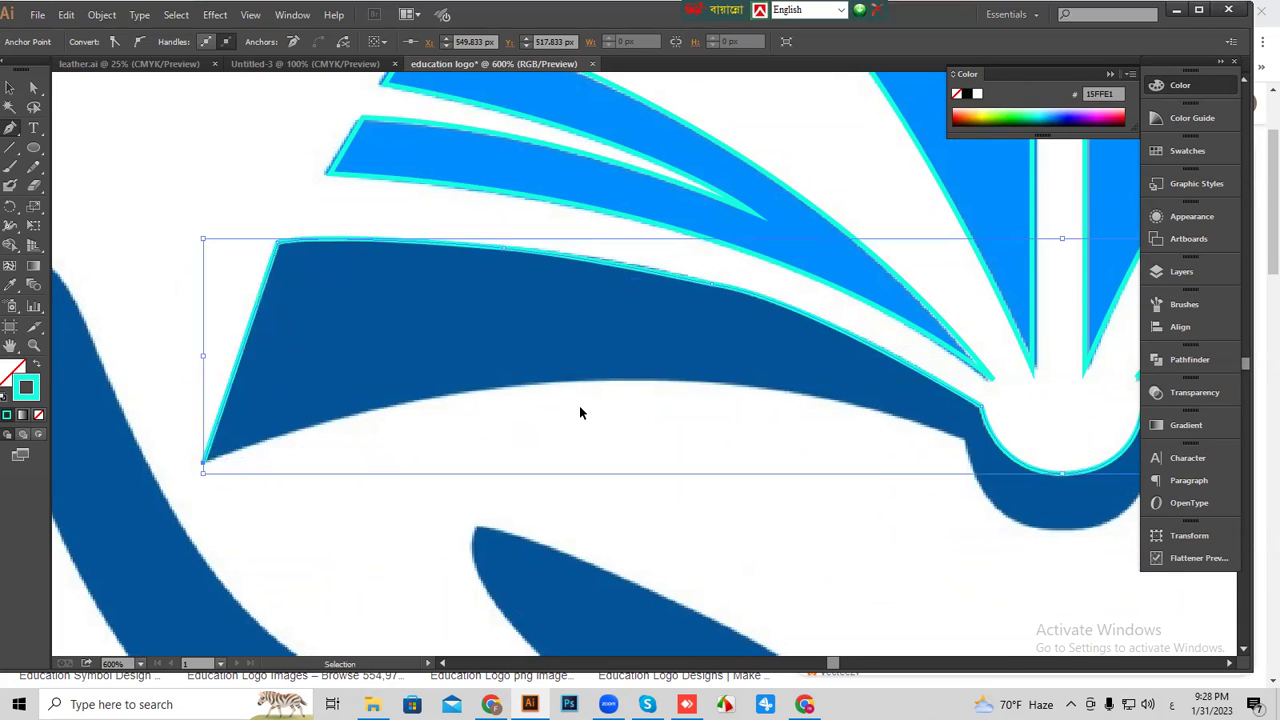
key(ctrl+minus)
key(ctrl+minus)
Extend the outline around the spine bowl's bottom to the right cover's outer corner.
drag(581, 414, 366, 421)
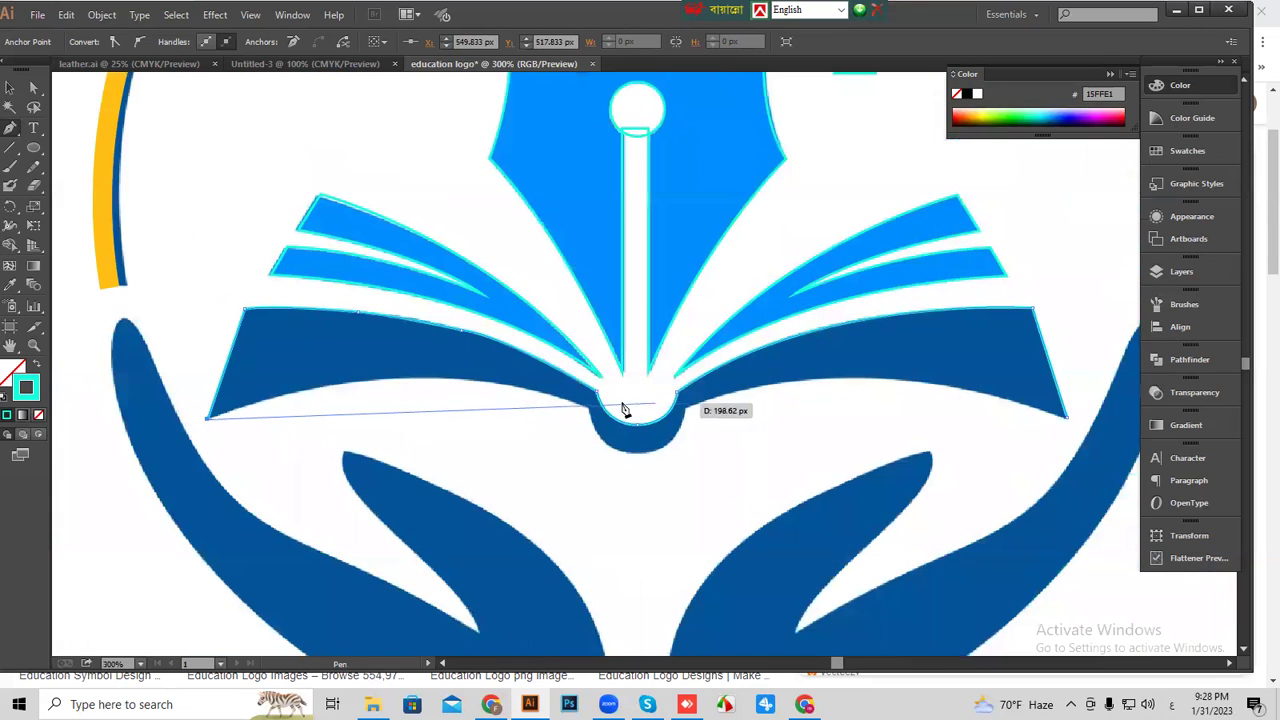
drag(590, 410, 788, 488)
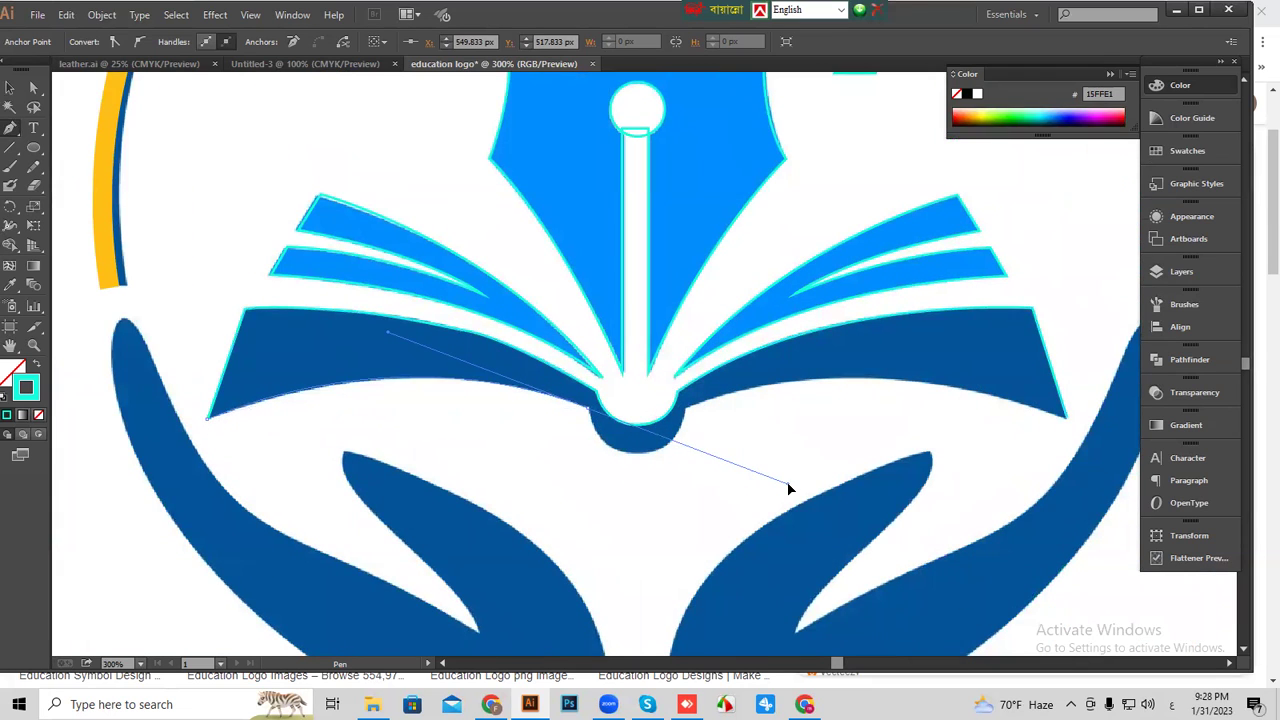
click(591, 418)
click(643, 457)
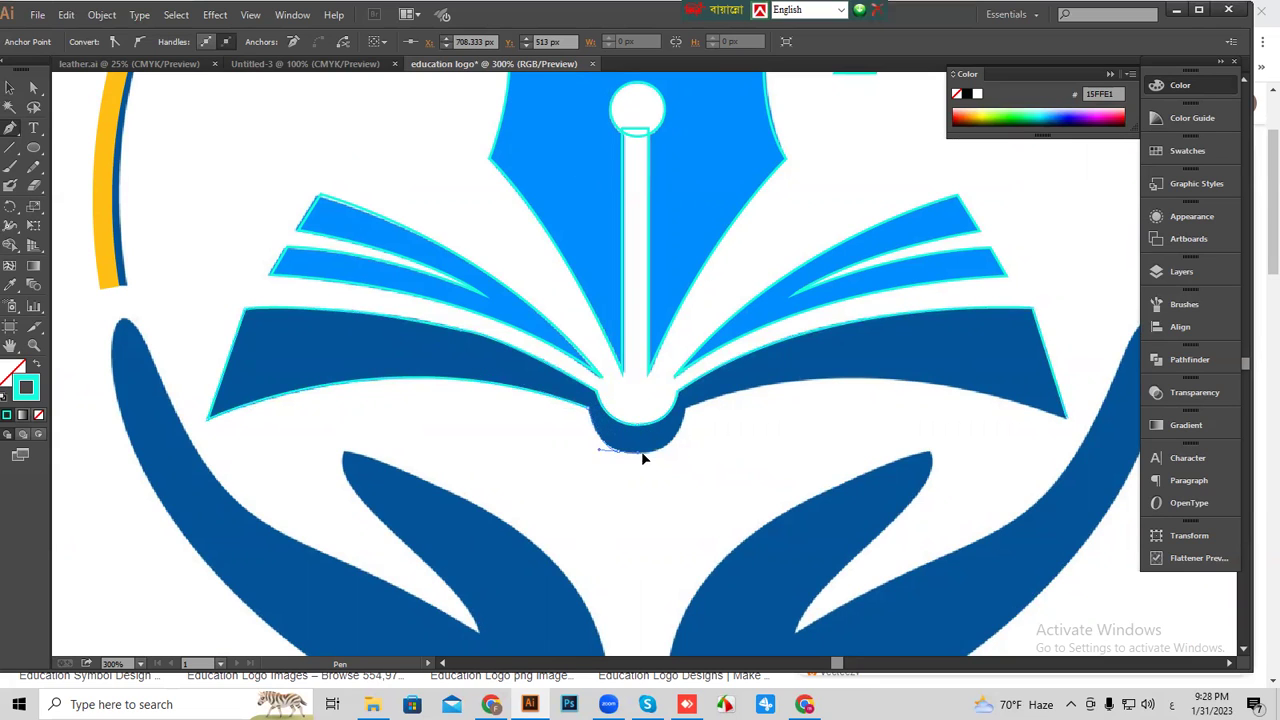
drag(622, 452, 699, 356)
click(685, 410)
scroll(697, 426, right, 5)
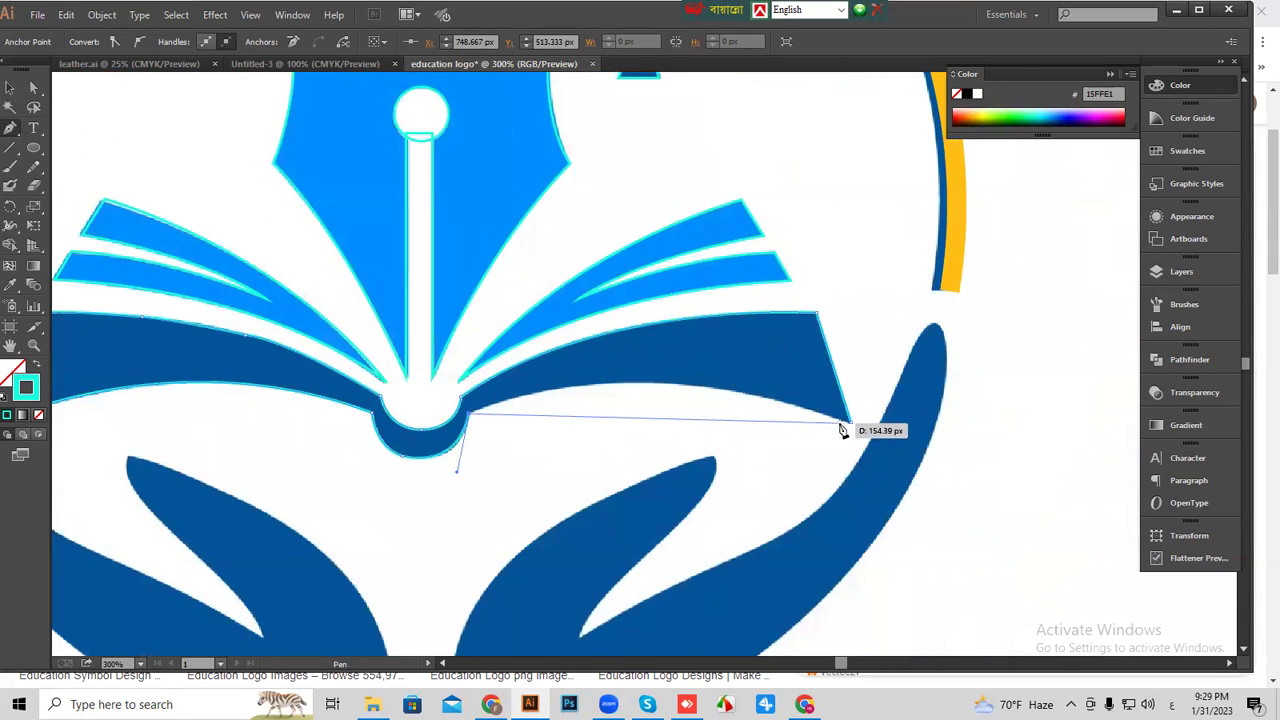
drag(852, 422, 1066, 507)
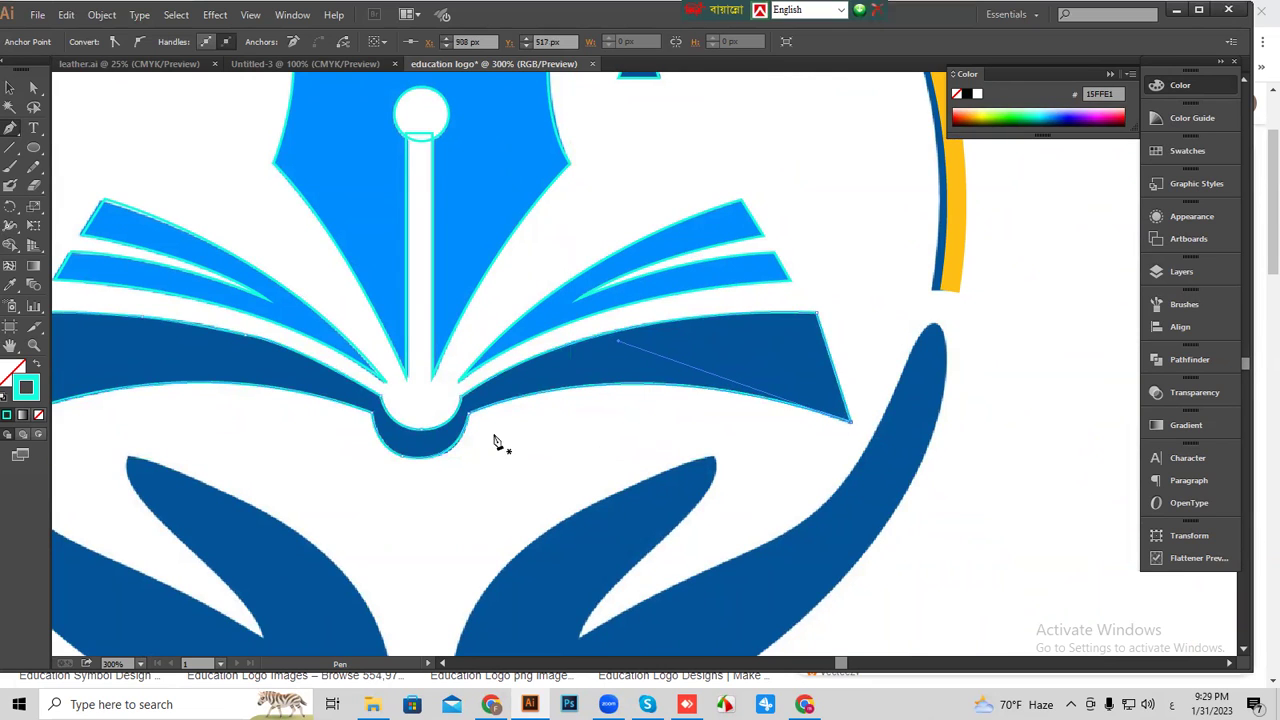
drag(427, 441, 495, 317)
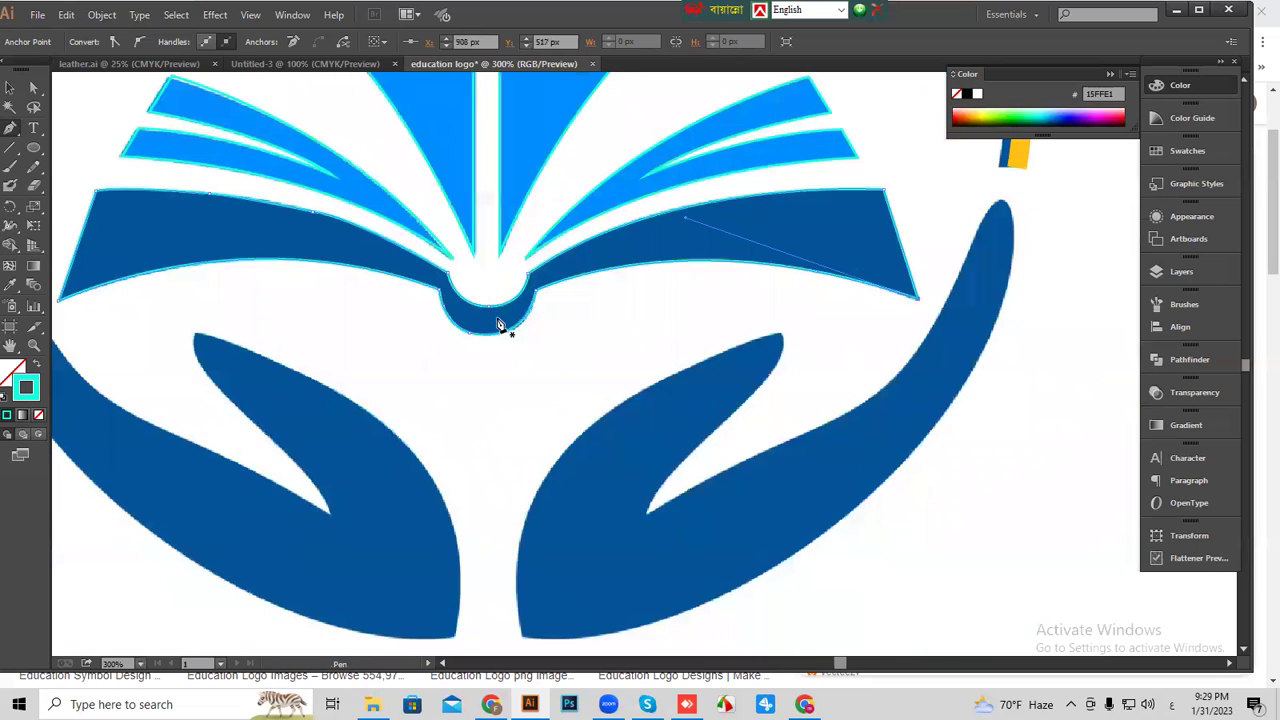
key(ctrl+minus)
drag(629, 368, 519, 323)
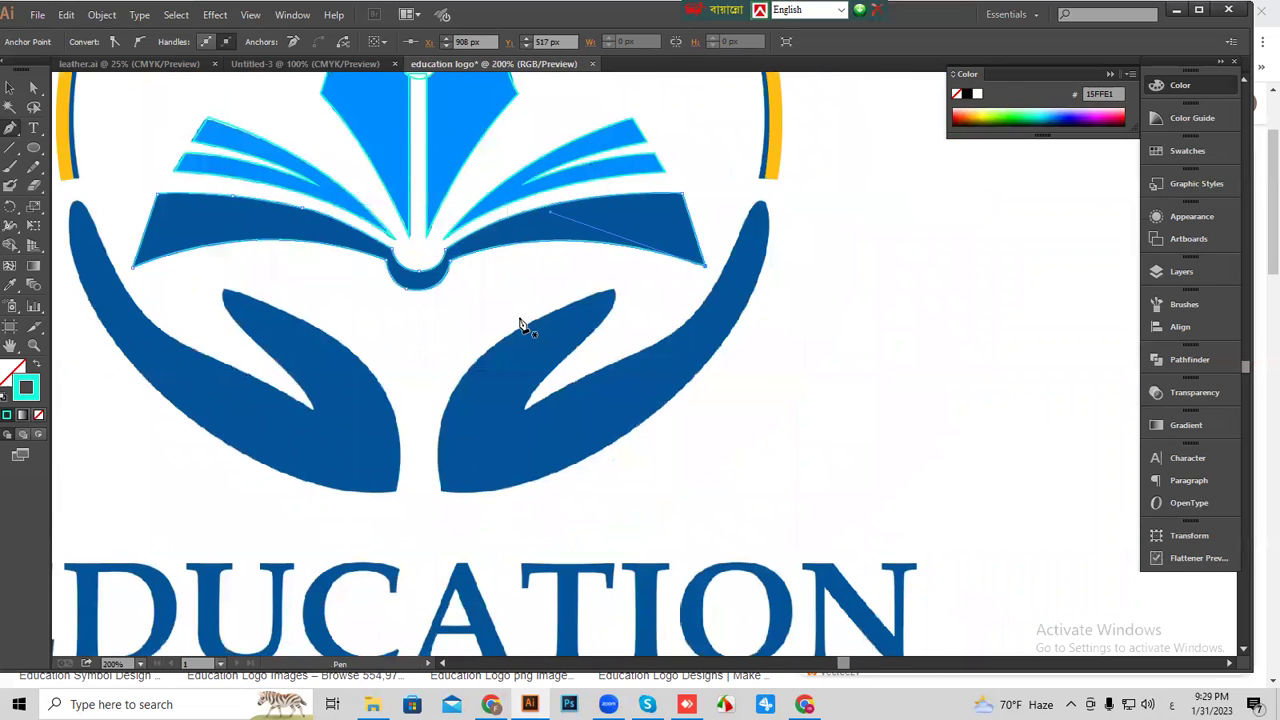
Pen-trace the right hand from its bottom-left corner up the left edge and along the inner leaf edge.
key(ctrl+plus)
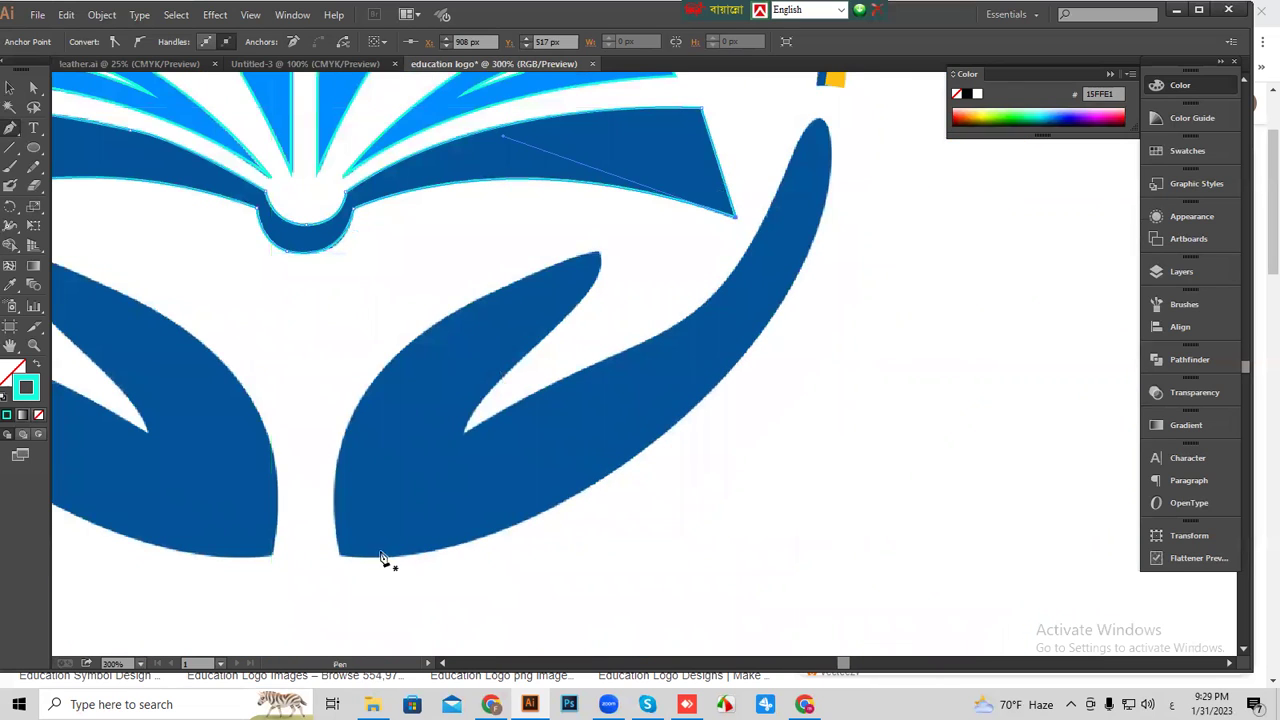
click(342, 555)
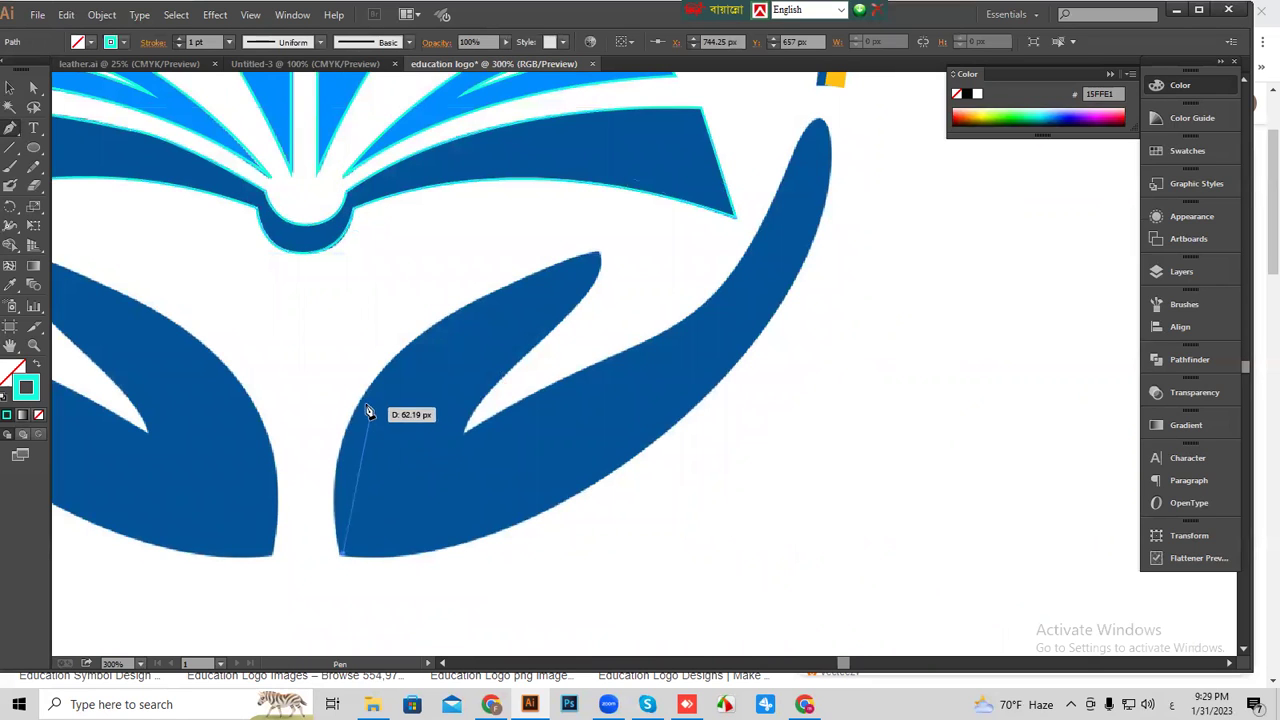
drag(371, 388, 434, 304)
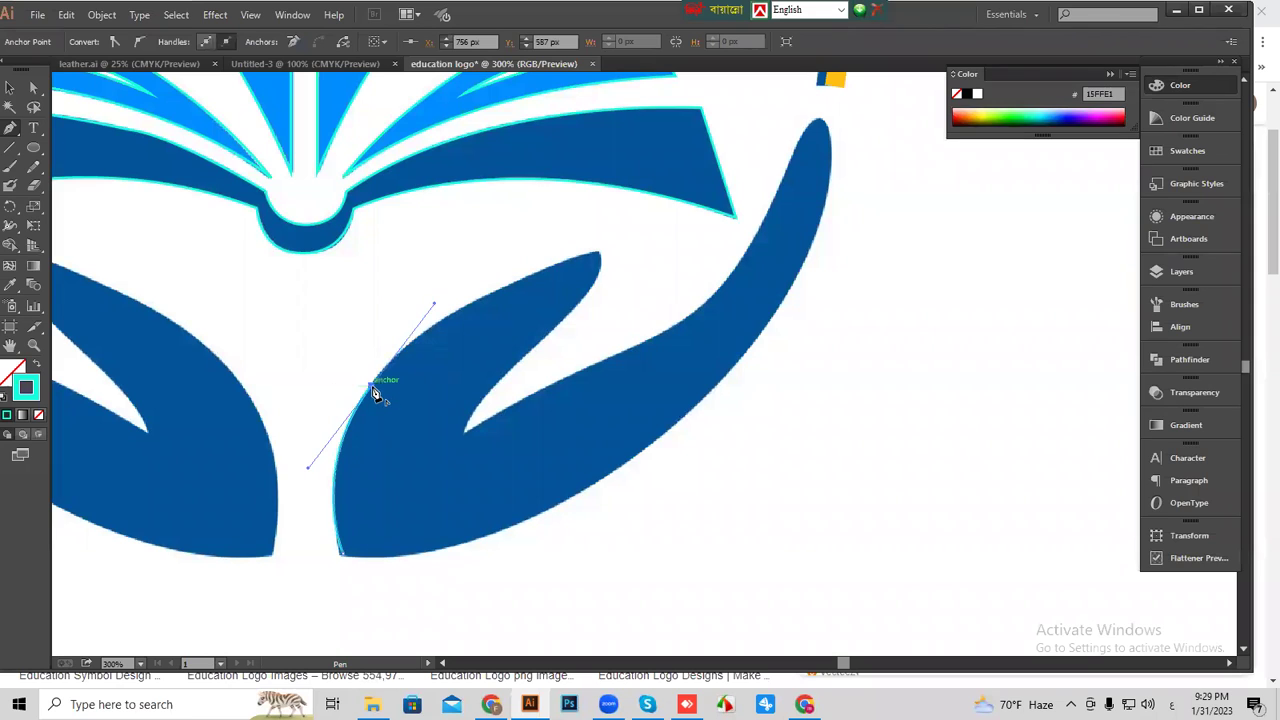
drag(372, 389, 766, 209)
drag(599, 256, 551, 338)
drag(473, 393, 466, 466)
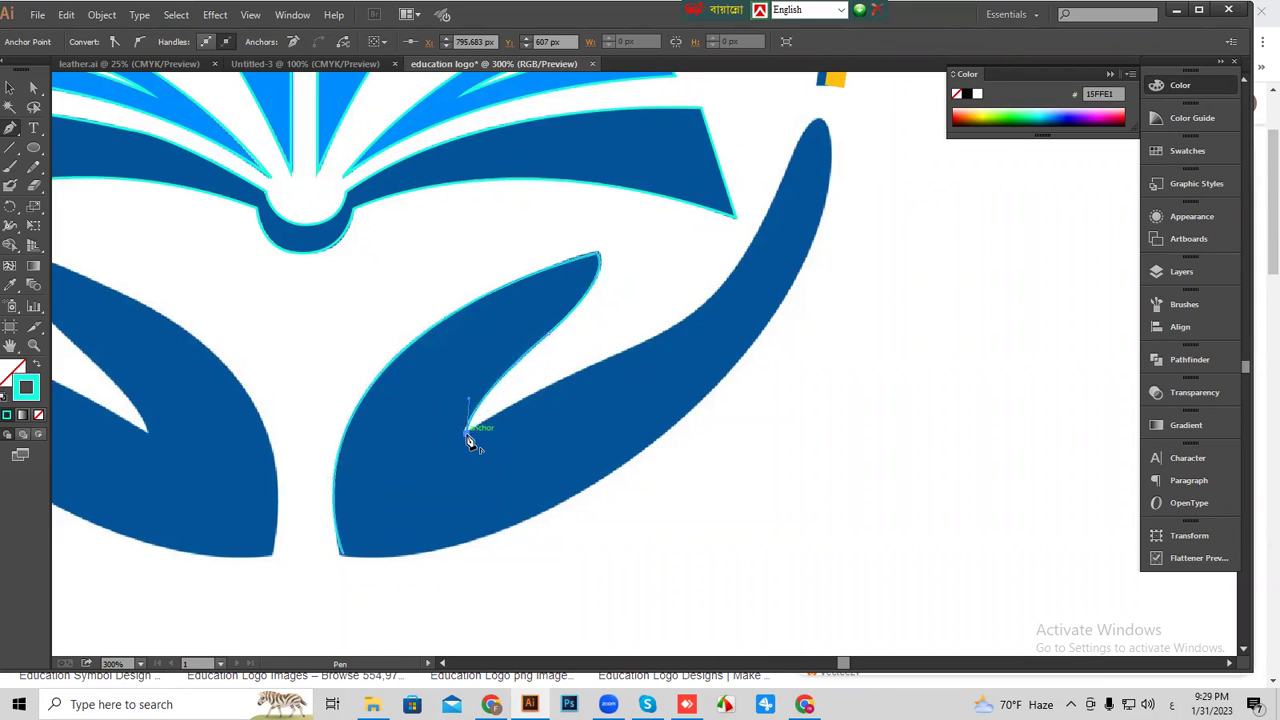
scroll(600, 400, up, 2)
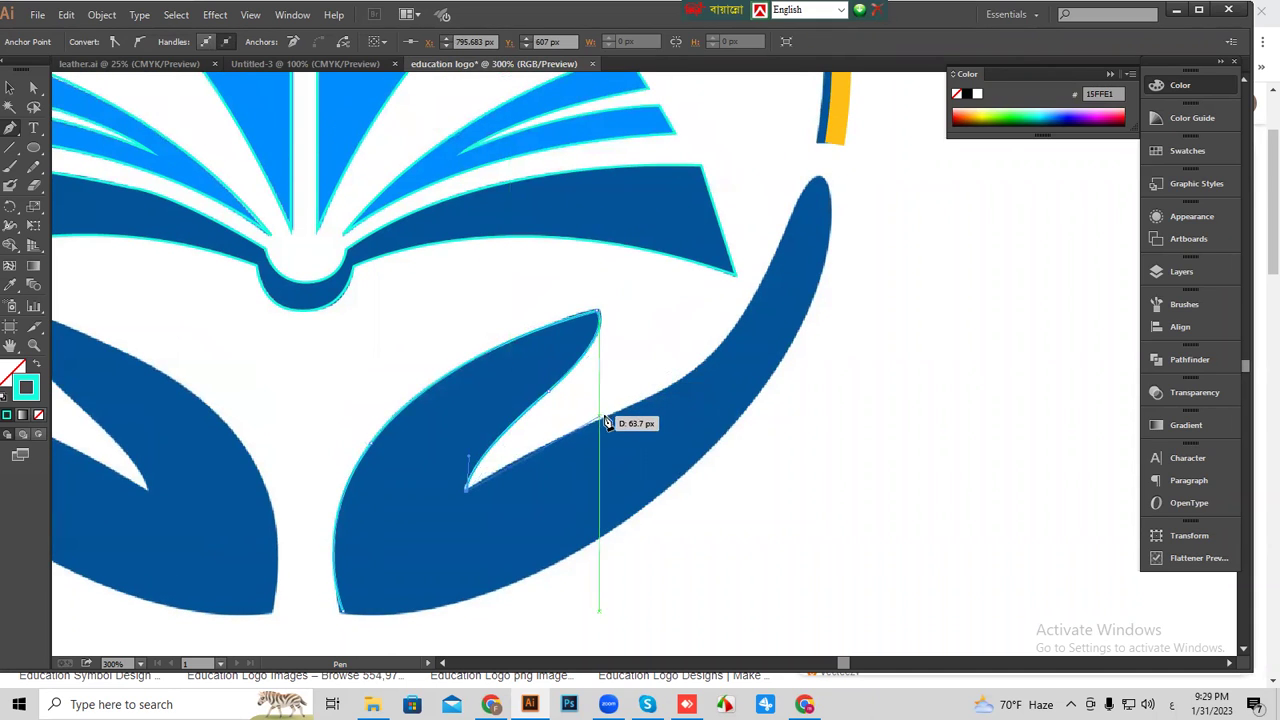
drag(593, 425, 613, 427)
click(592, 425)
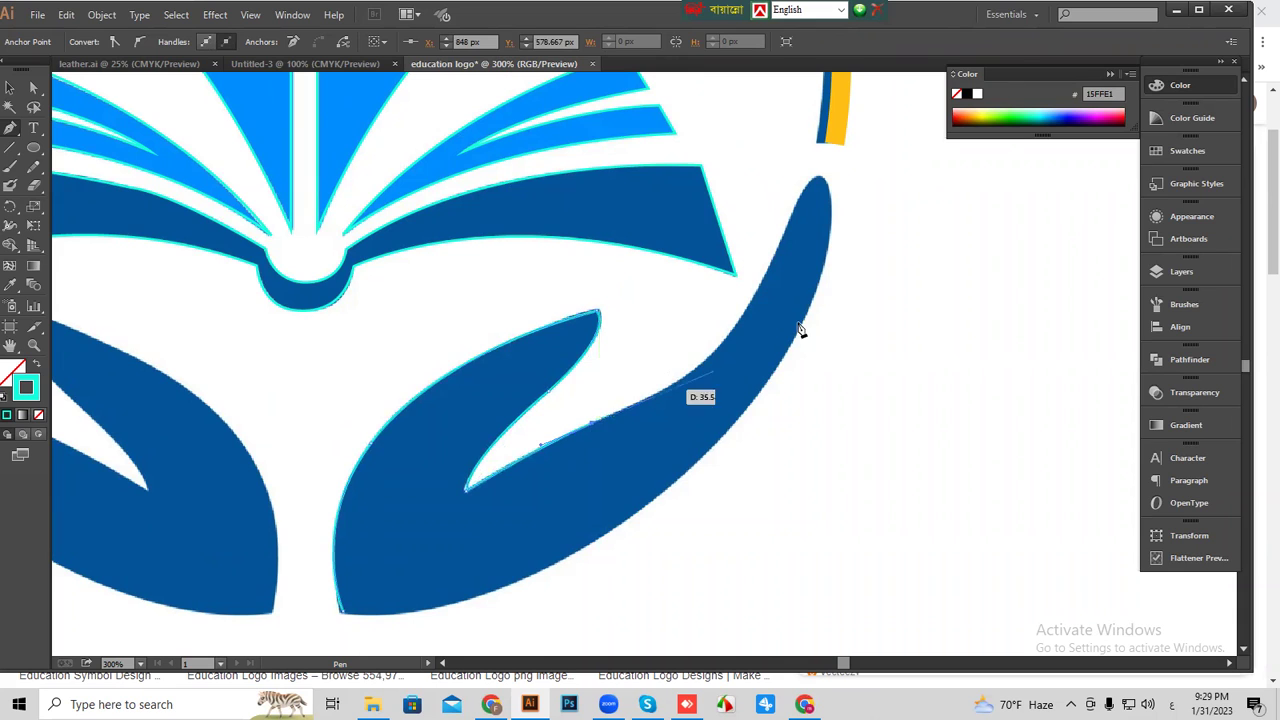
drag(751, 306, 781, 237)
click(750, 304)
Continue the outline around the hand's upper tip and down its right and lower edges, closing it.
click(825, 181)
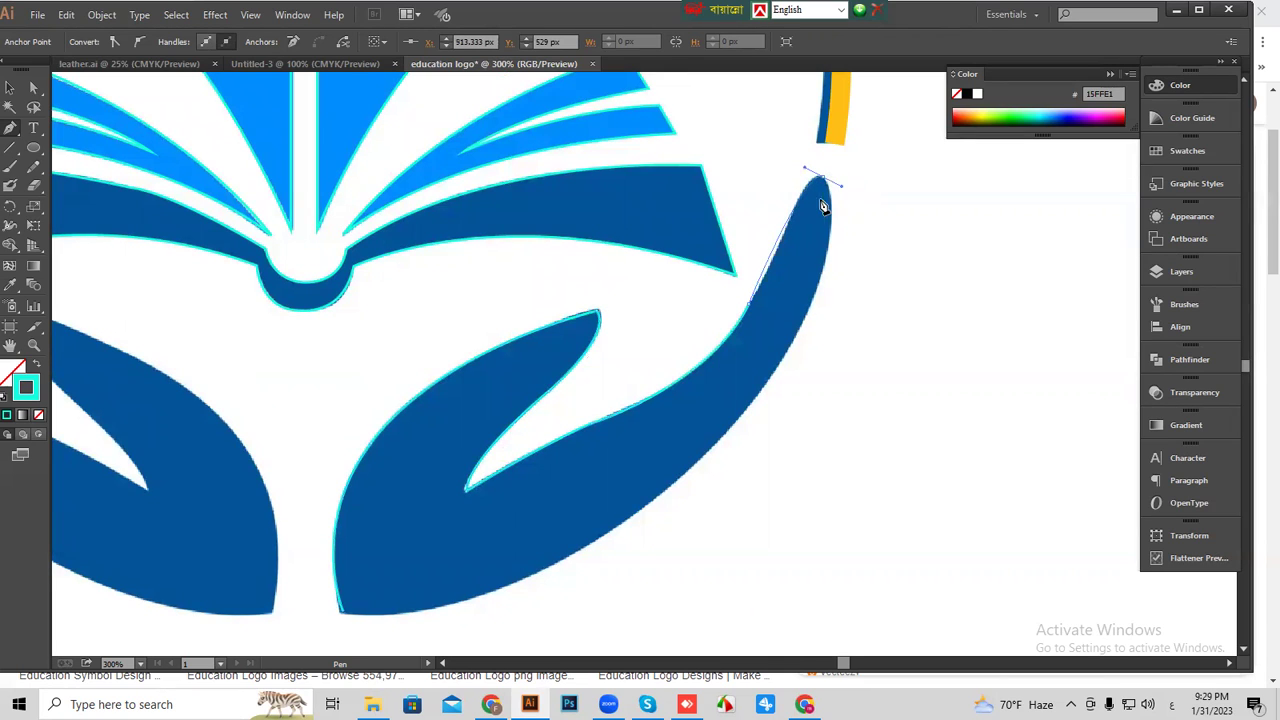
key(ctrl+z)
key(ctrl+plus)
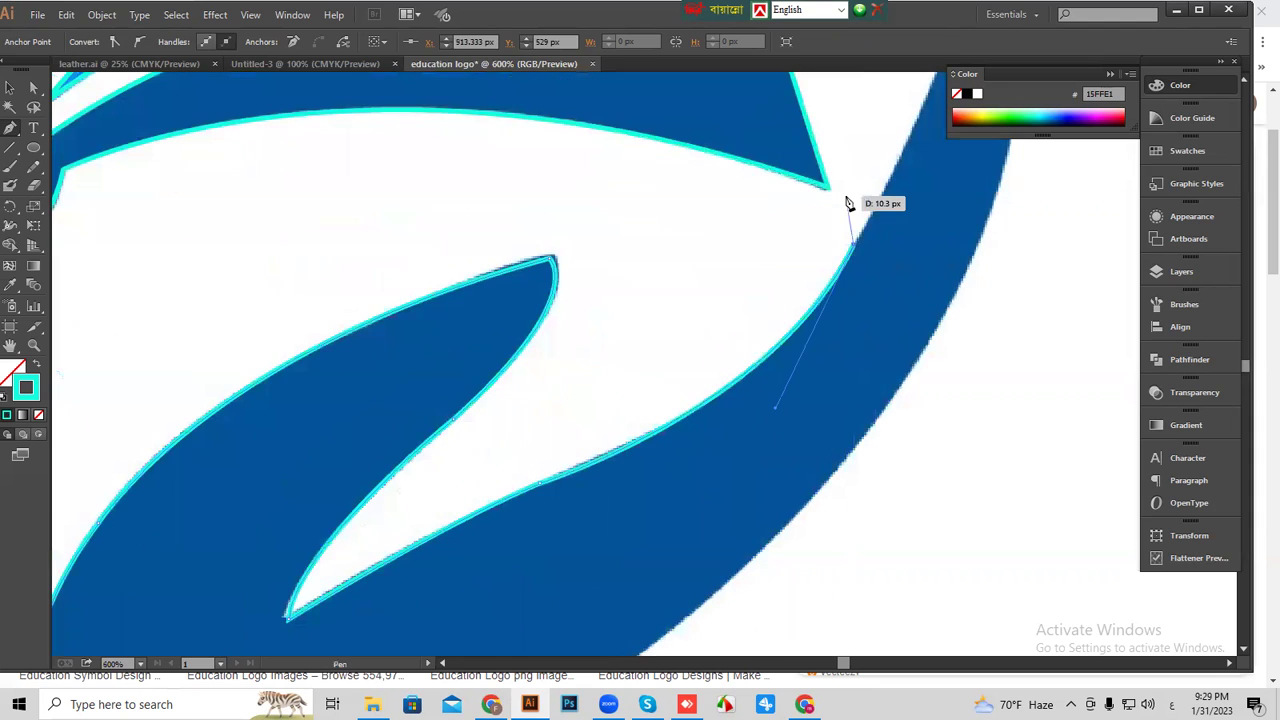
drag(980, 206, 720, 457)
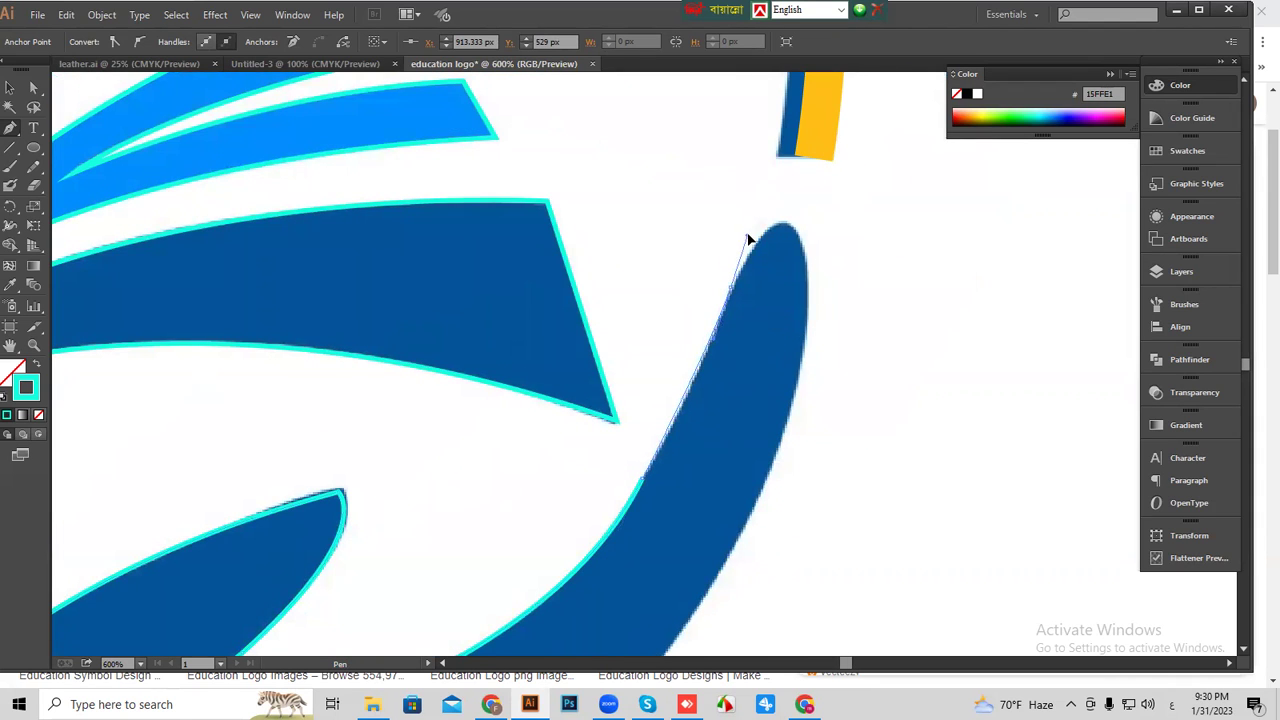
click(733, 287)
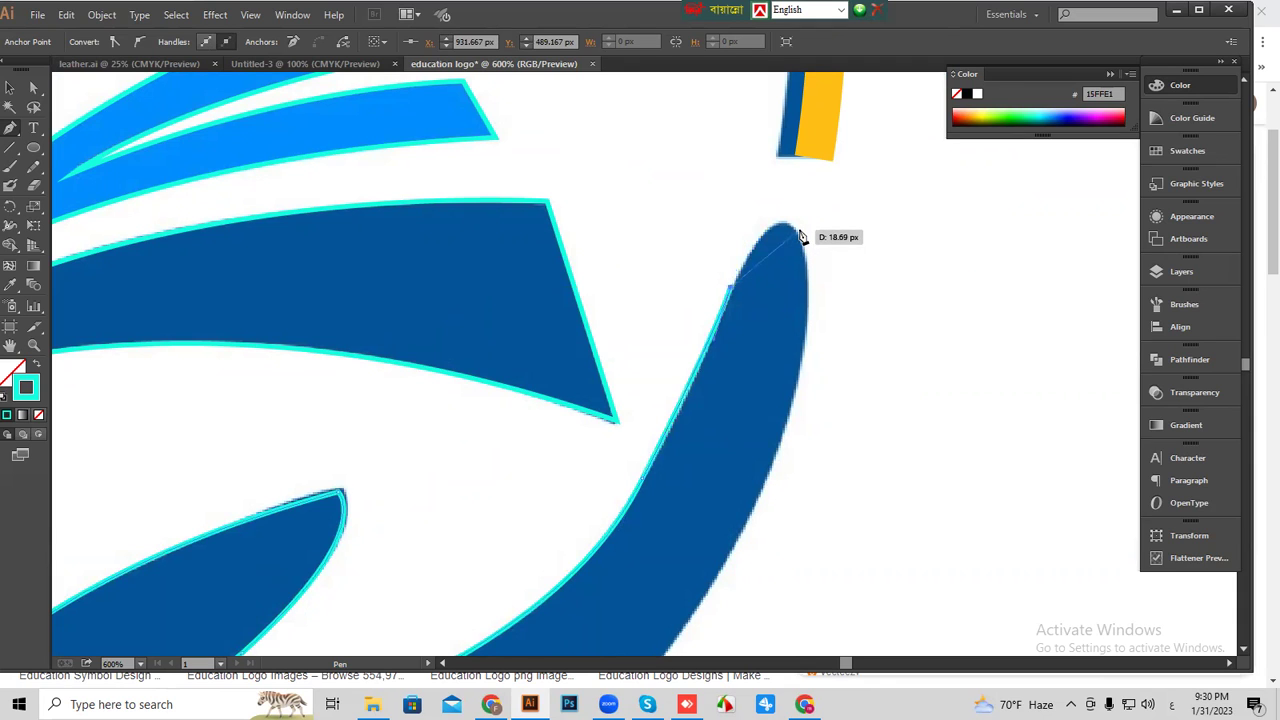
drag(796, 230, 815, 247)
scroll(800, 282, down, 2)
drag(786, 350, 727, 518)
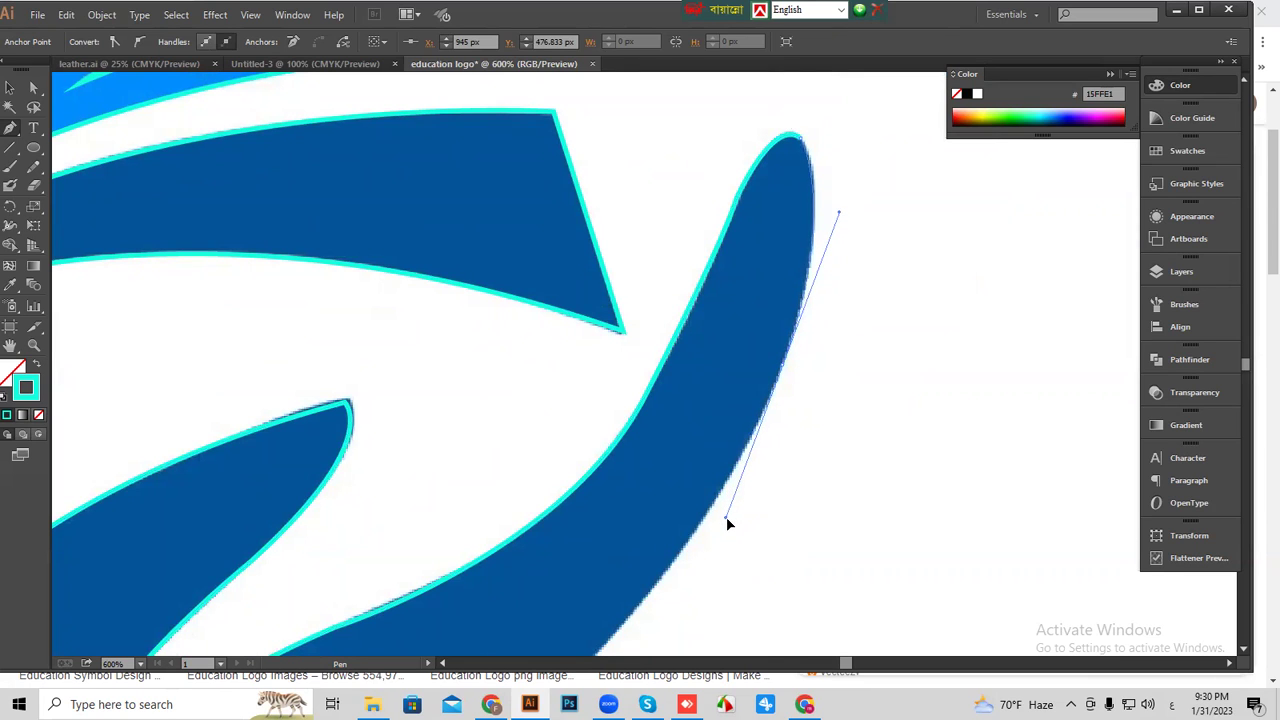
click(780, 366)
key(ctrl+minus)
key(ctrl+minus)
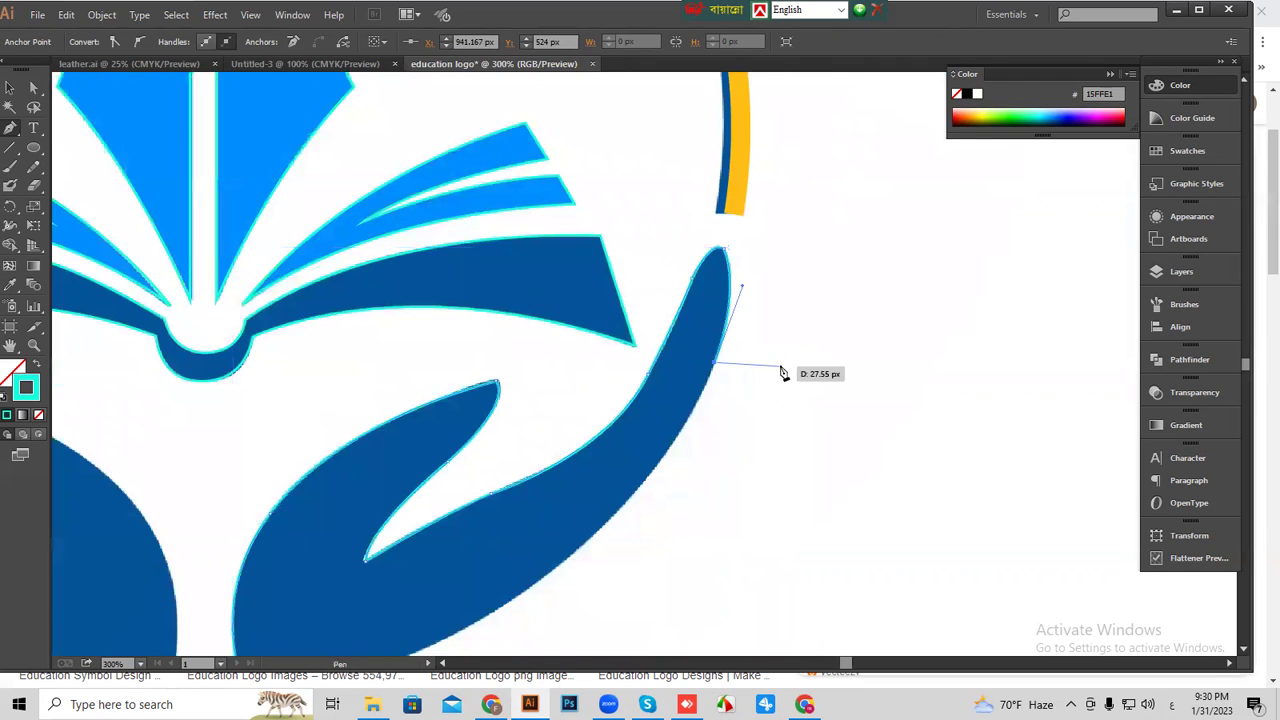
drag(677, 391, 734, 329)
drag(602, 517, 463, 616)
drag(600, 523, 723, 447)
drag(455, 550, 338, 523)
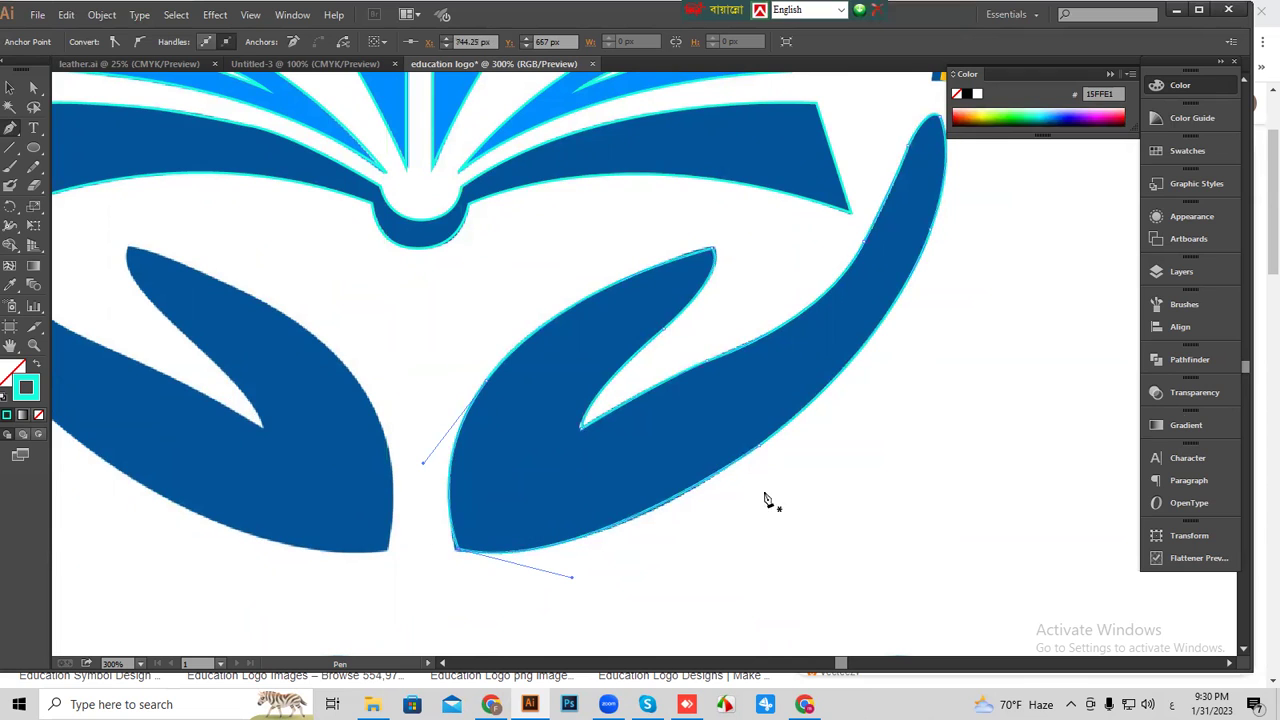
Round the hand outline's top anchor with its live-corner widget.
click(34, 89)
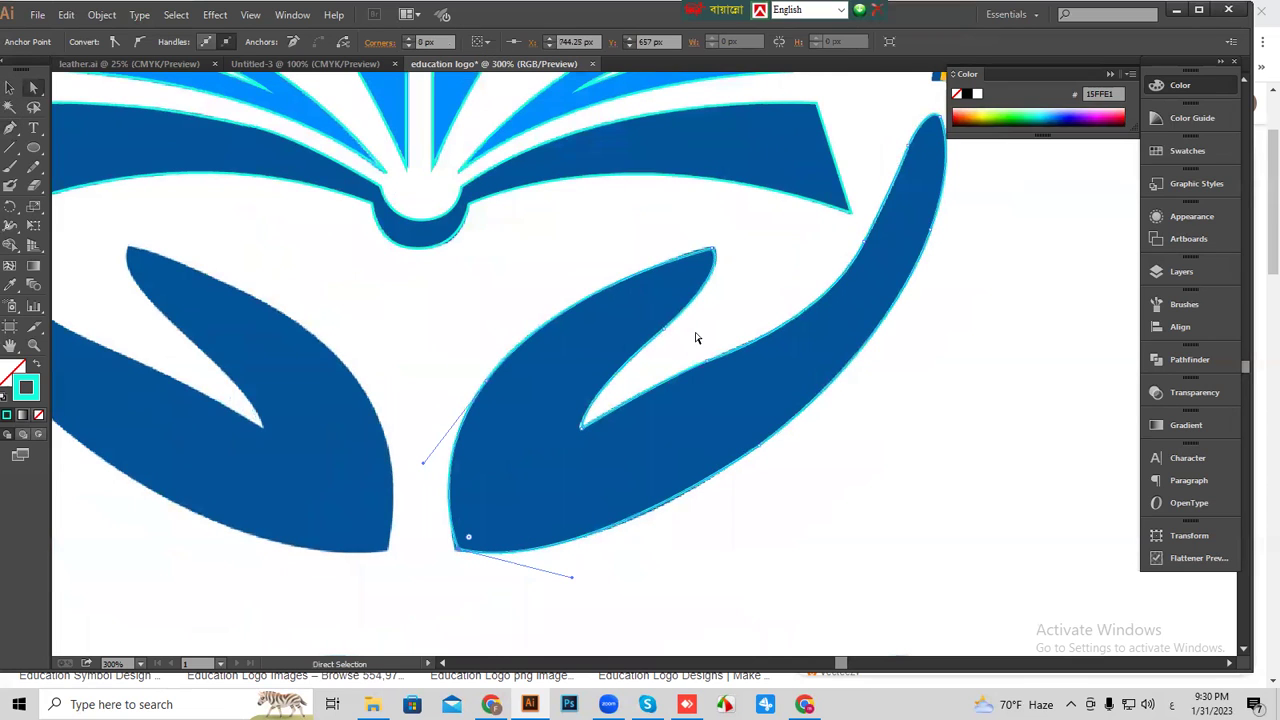
click(712, 368)
scroll(714, 329, down, 1)
drag(712, 323, 940, 610)
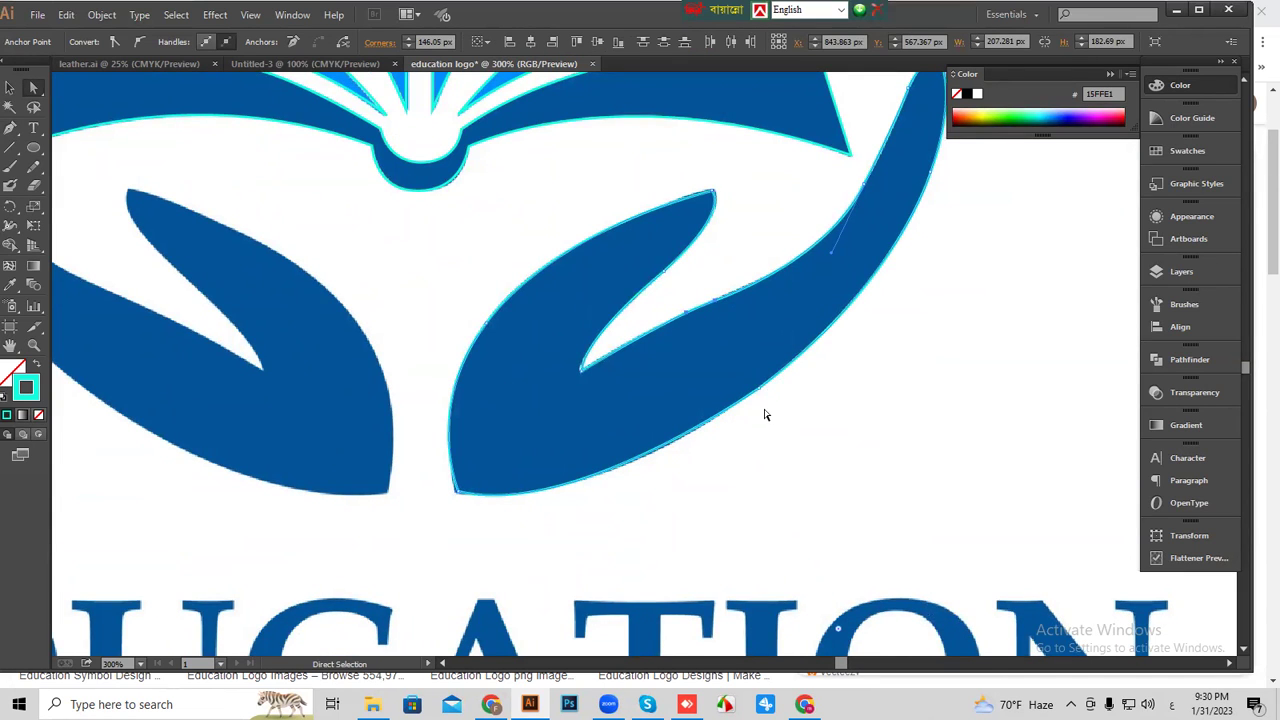
click(760, 393)
scroll(866, 314, up, 1)
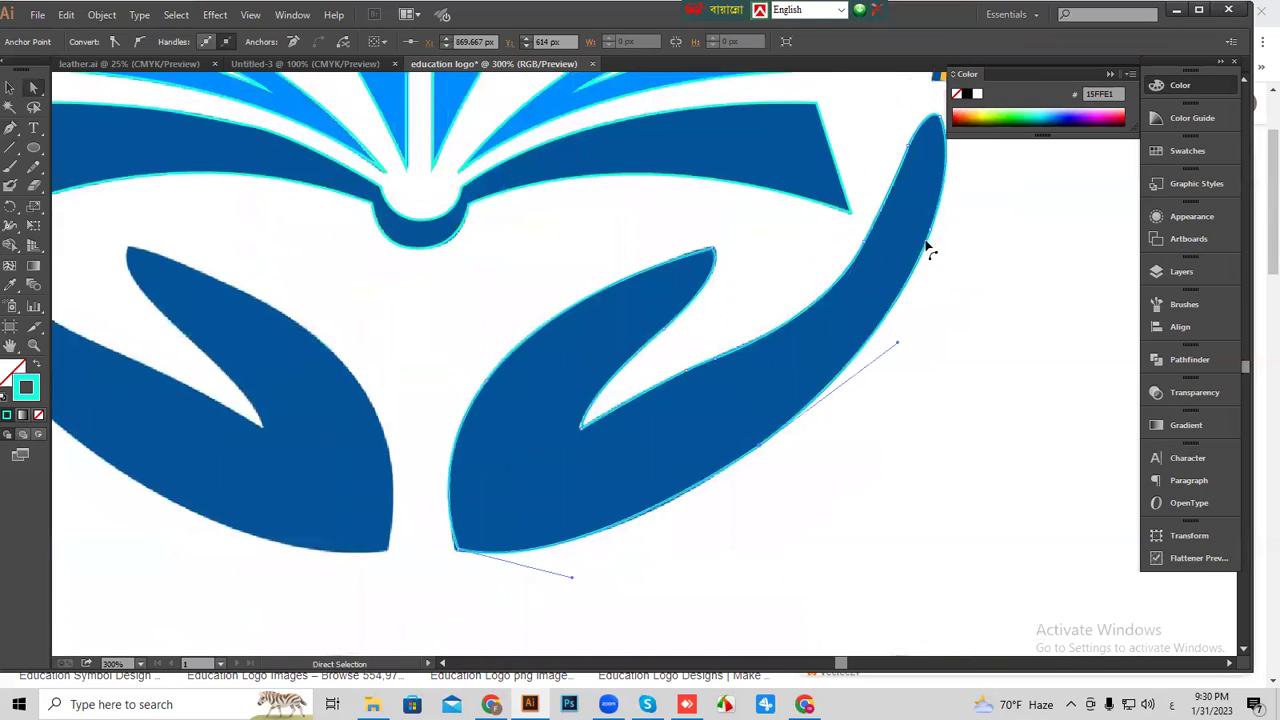
click(933, 234)
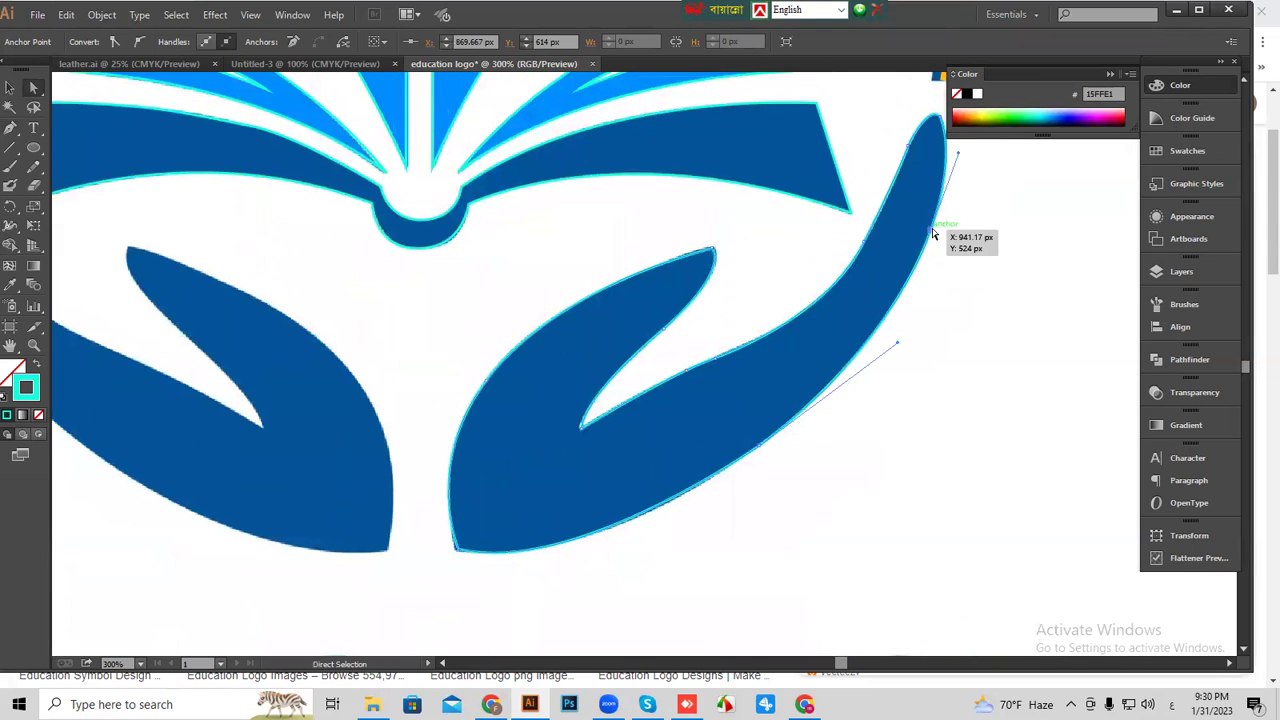
click(866, 243)
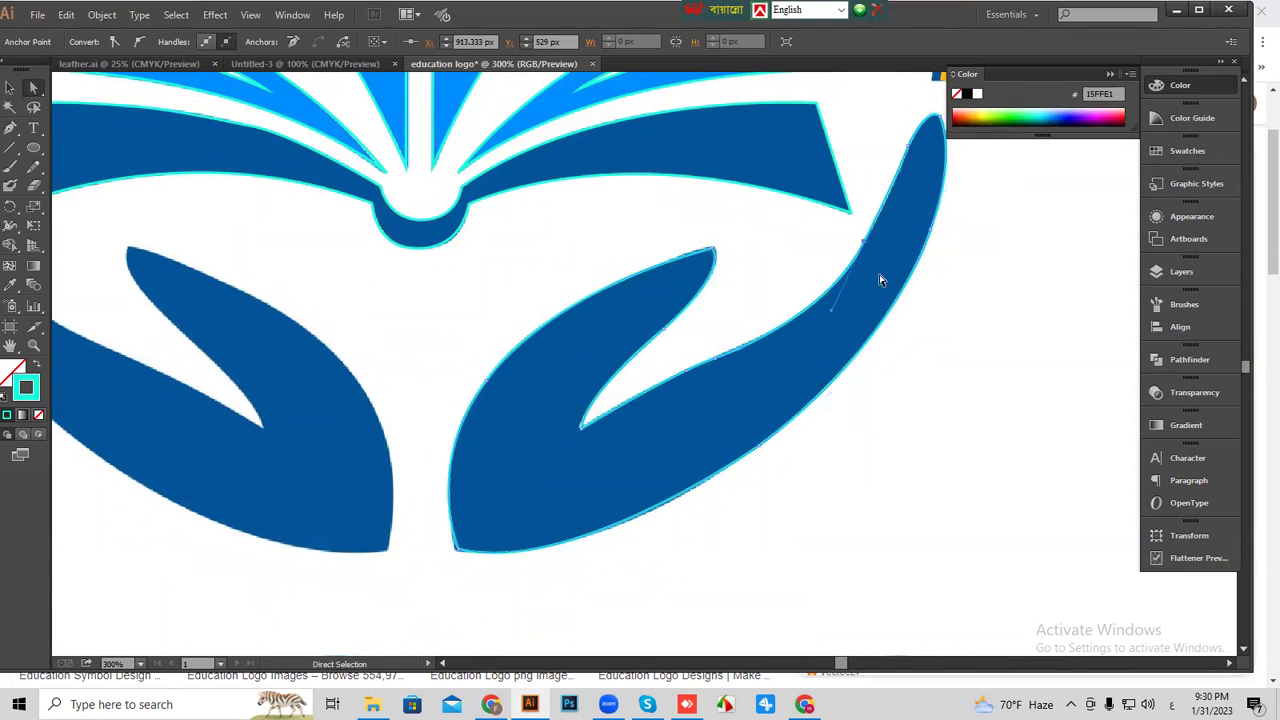
click(911, 150)
drag(931, 146, 1068, 207)
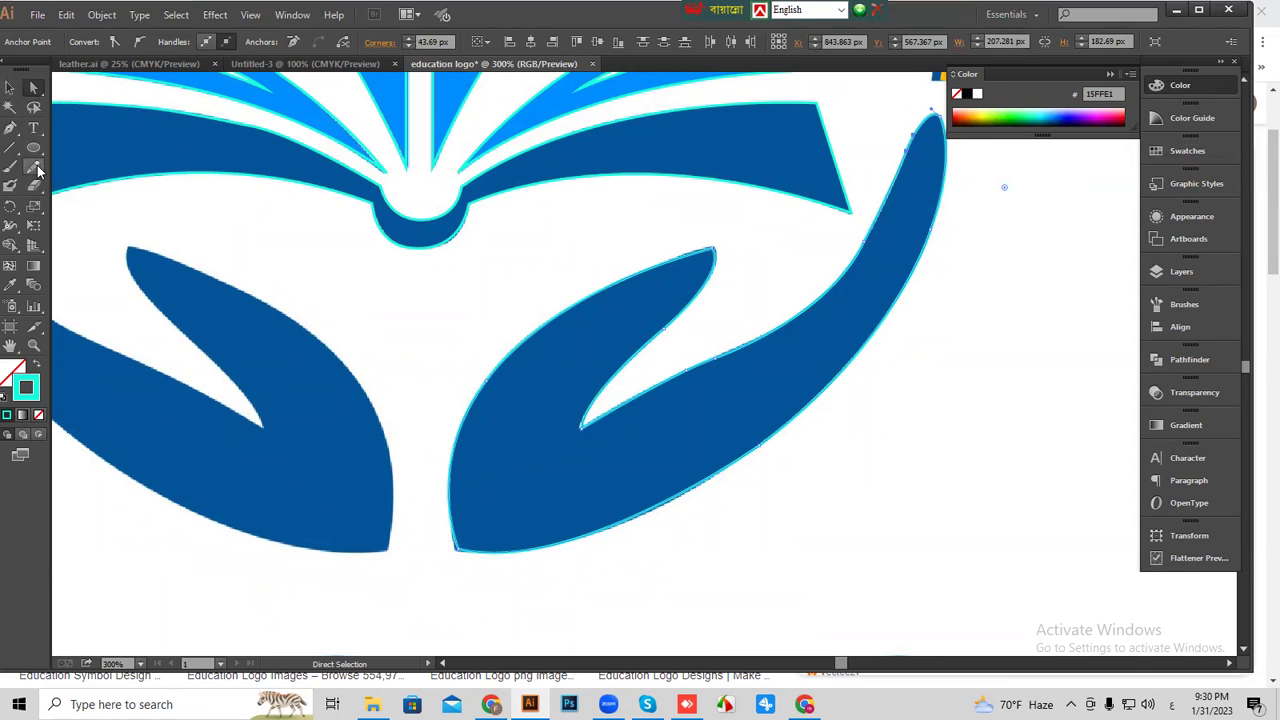
Smooth the hand outline's upper-left, upper-right, lower-right and lower edges with the Smooth tool.
drag(36, 168, 88, 188)
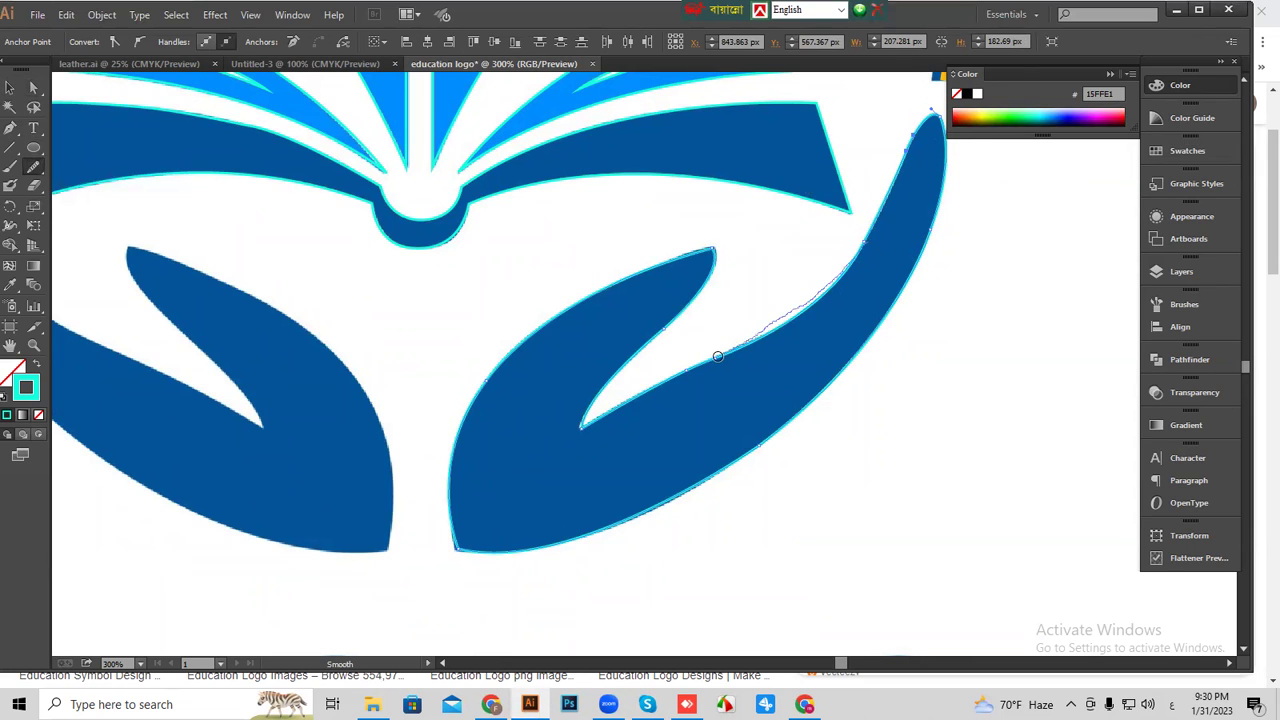
drag(718, 356, 935, 300)
drag(703, 493, 605, 535)
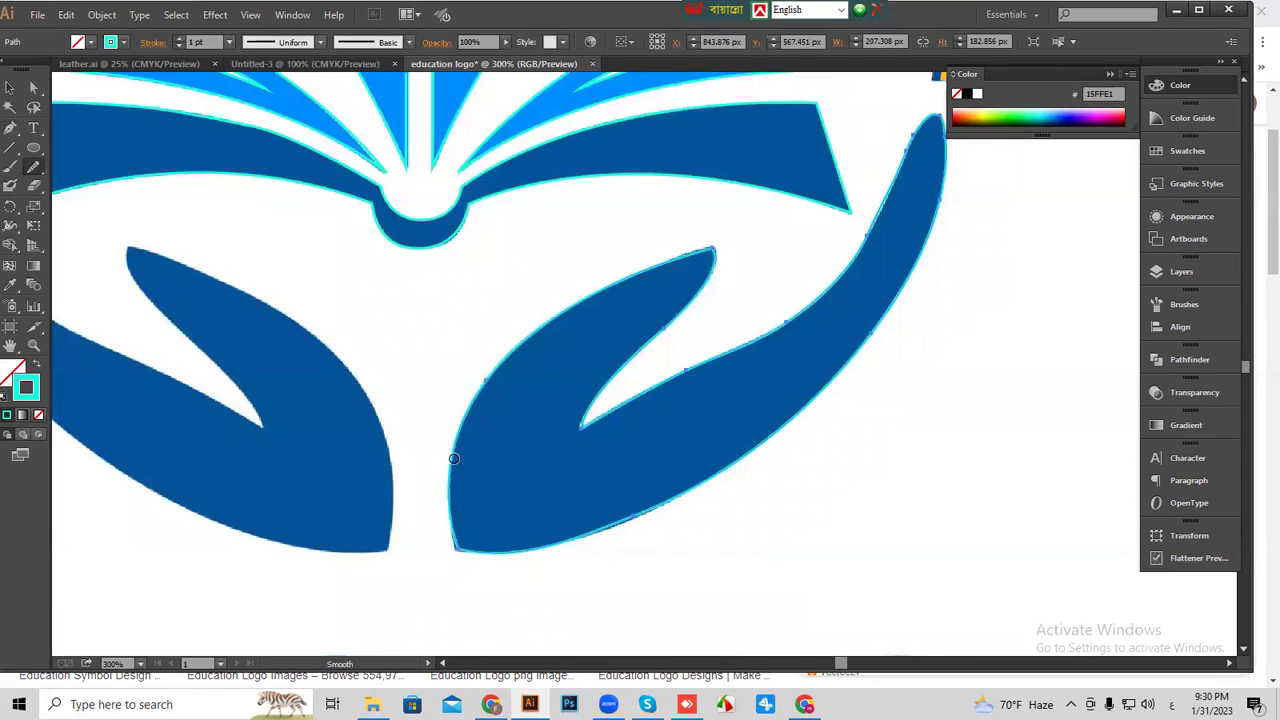
drag(534, 321, 585, 290)
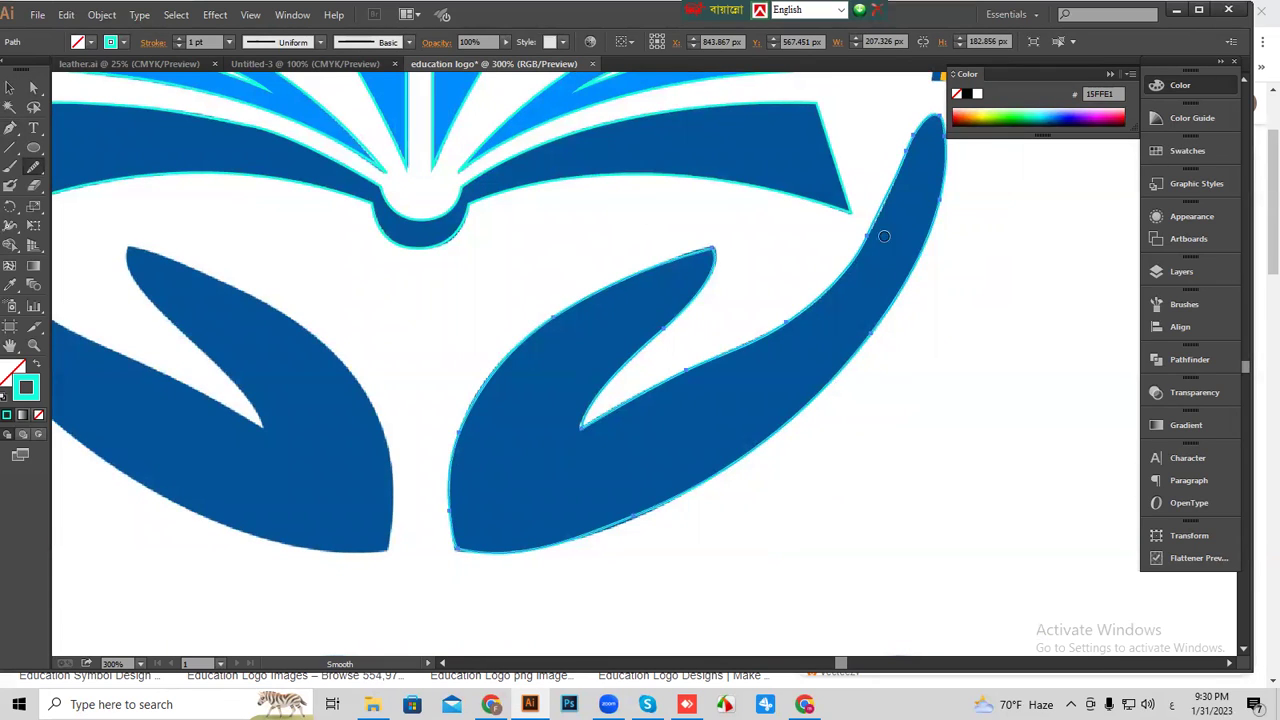
drag(871, 252, 843, 283)
drag(680, 503, 695, 497)
Reflect a vertical copy of the right hand outline and drag it onto the left hand.
click(10, 88)
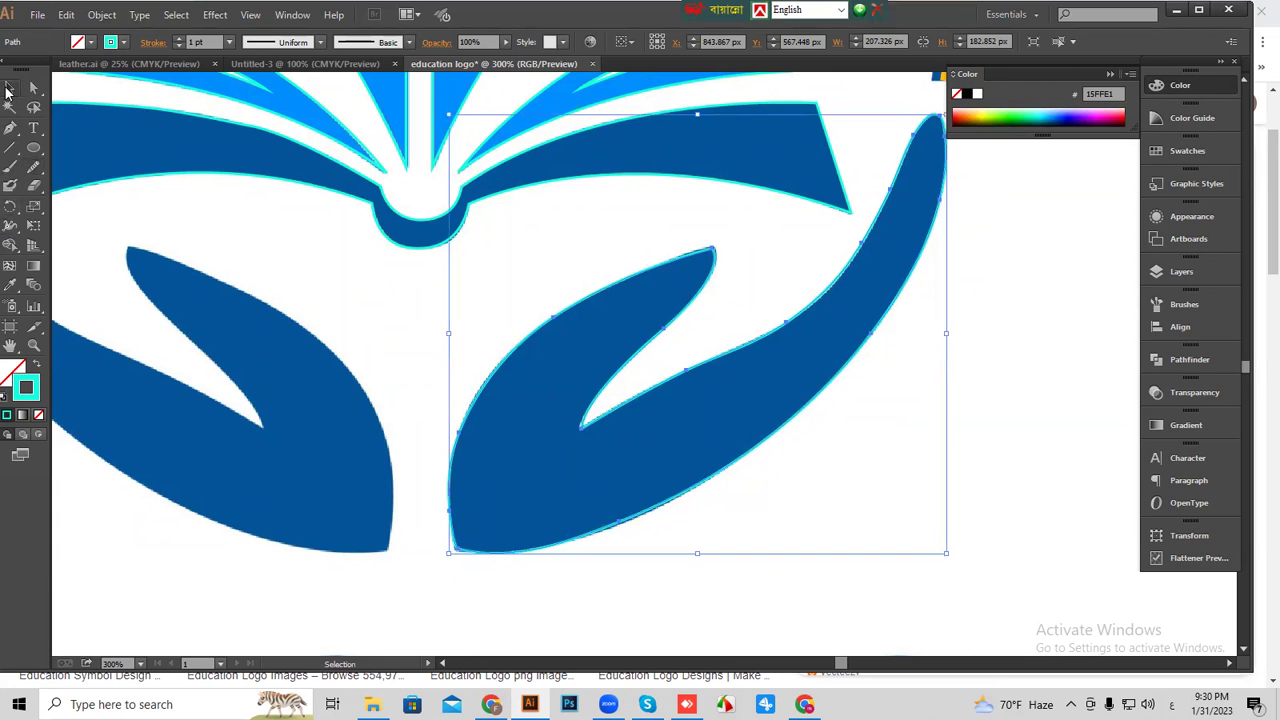
key(ctrl+minus)
key(ctrl+minus)
click(846, 312)
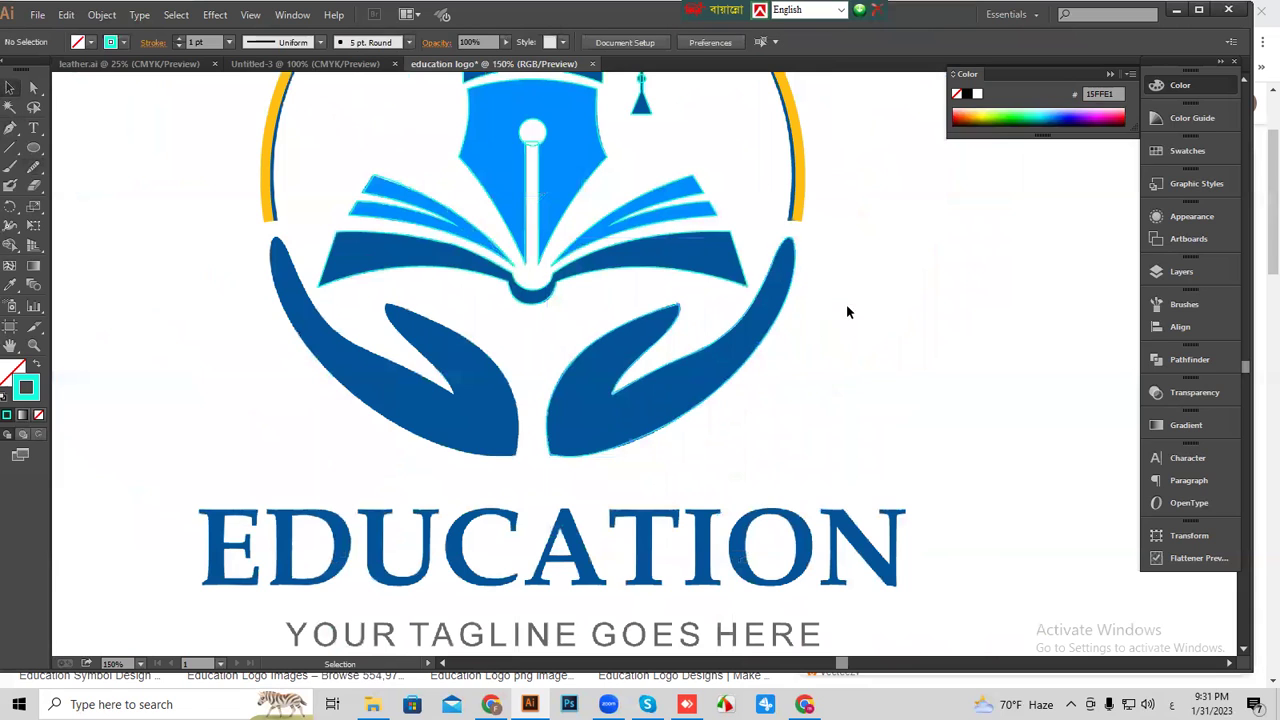
click(779, 332)
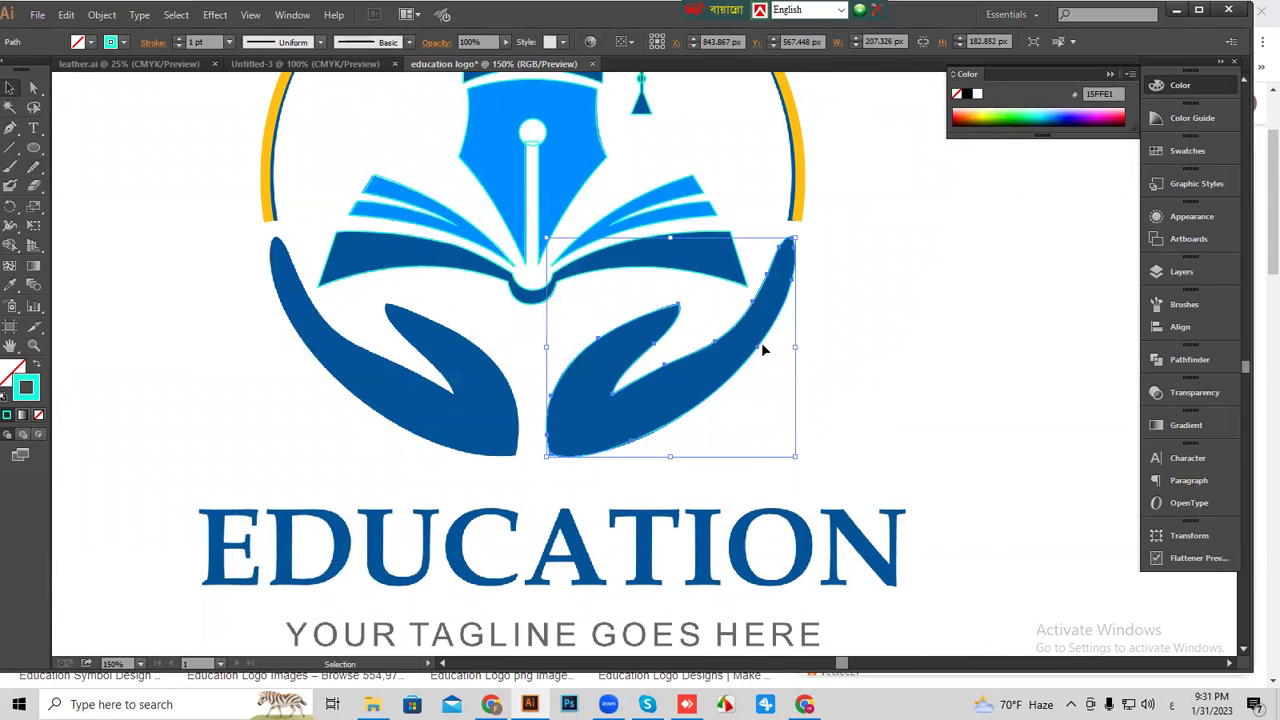
right_click(771, 314)
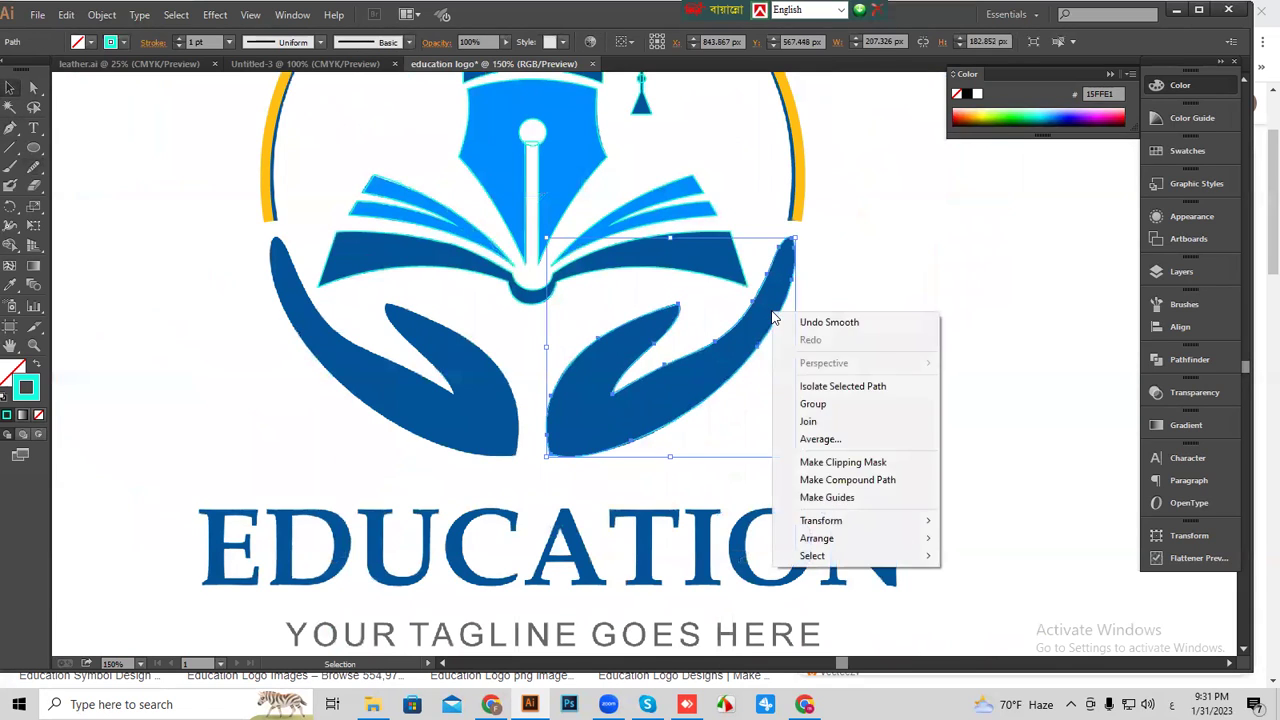
mouse_move(826, 523)
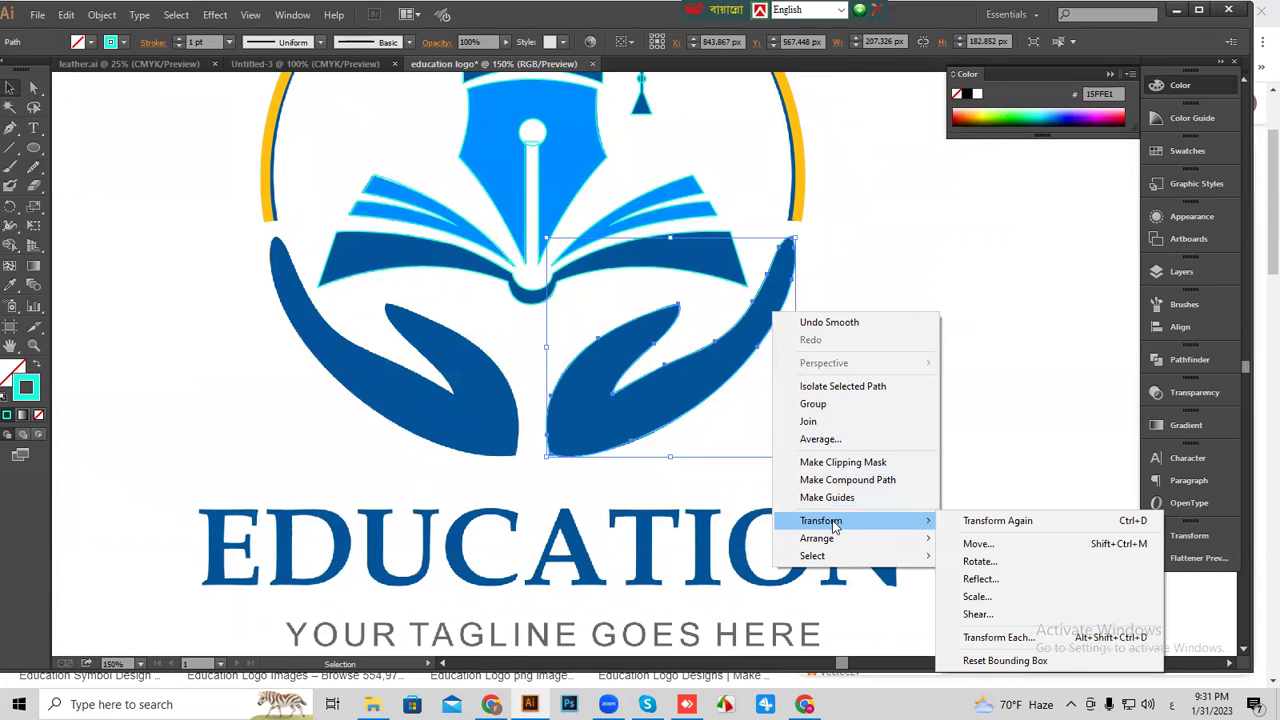
click(983, 582)
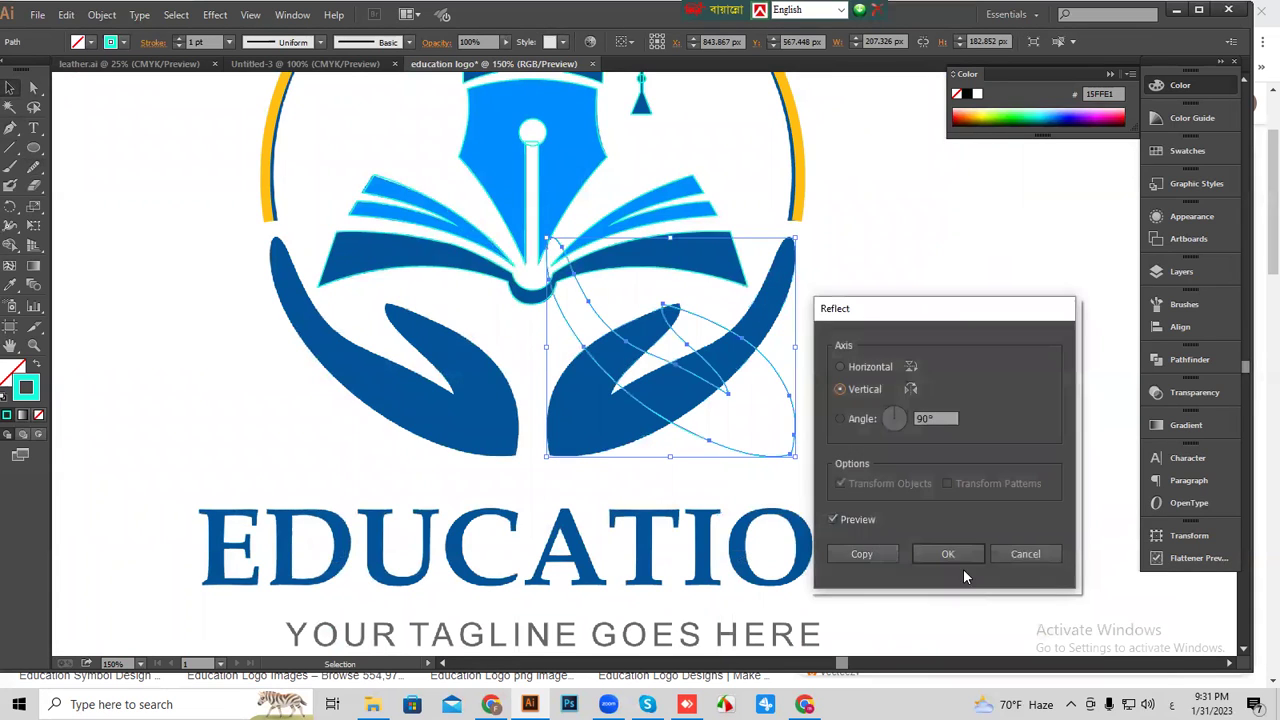
click(858, 555)
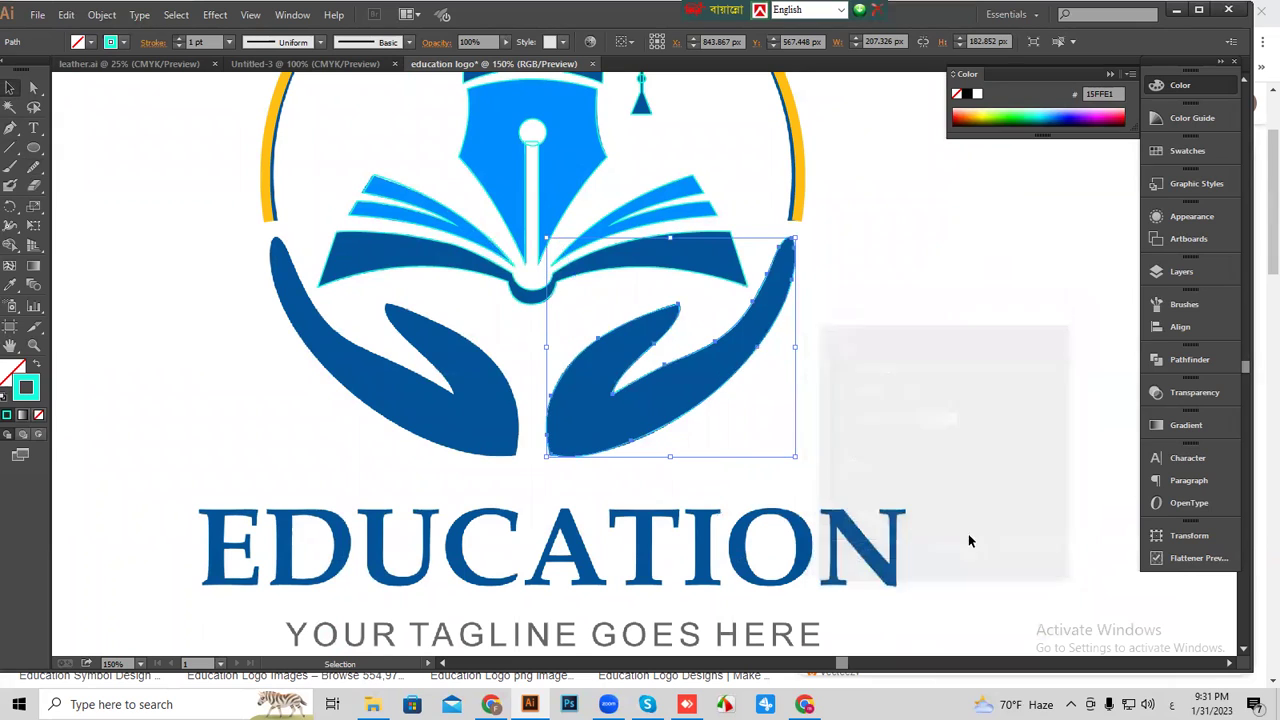
drag(789, 447, 517, 457)
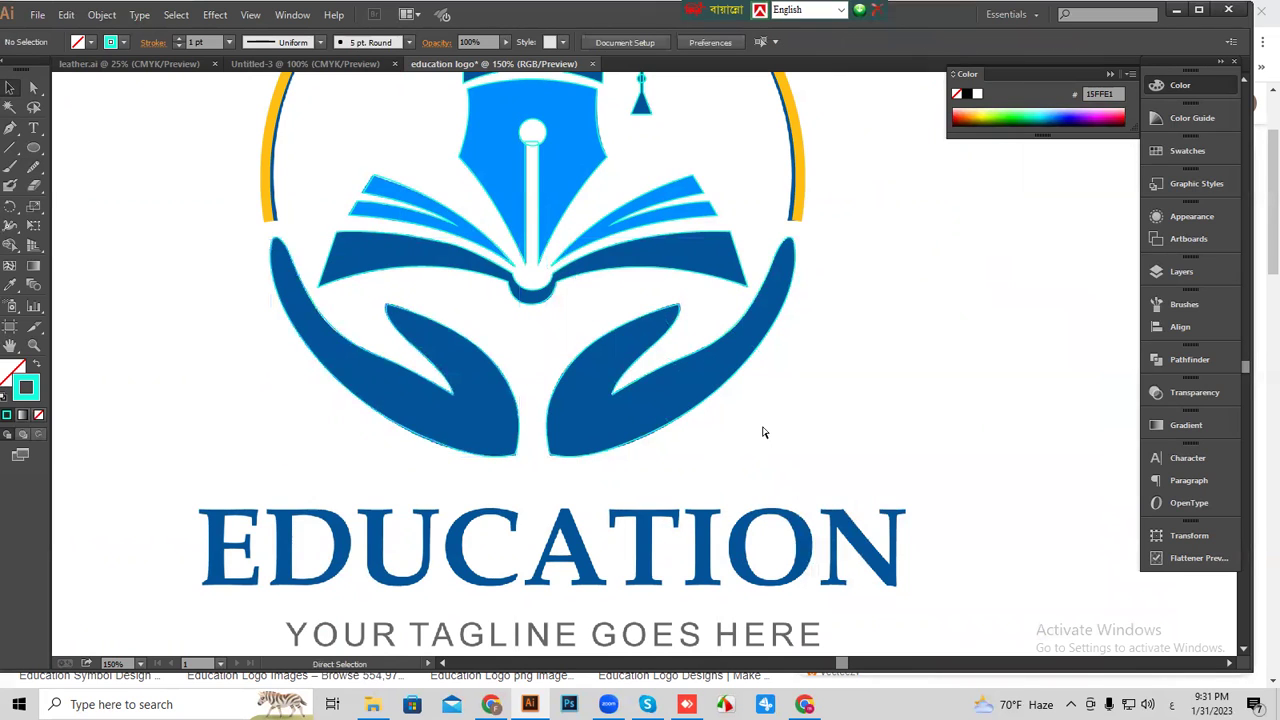
Shift the embedded reference logo to the right, away from the traced outlines.
key(ctrl+minus)
key(ctrl+minus)
key(ctrl+minus)
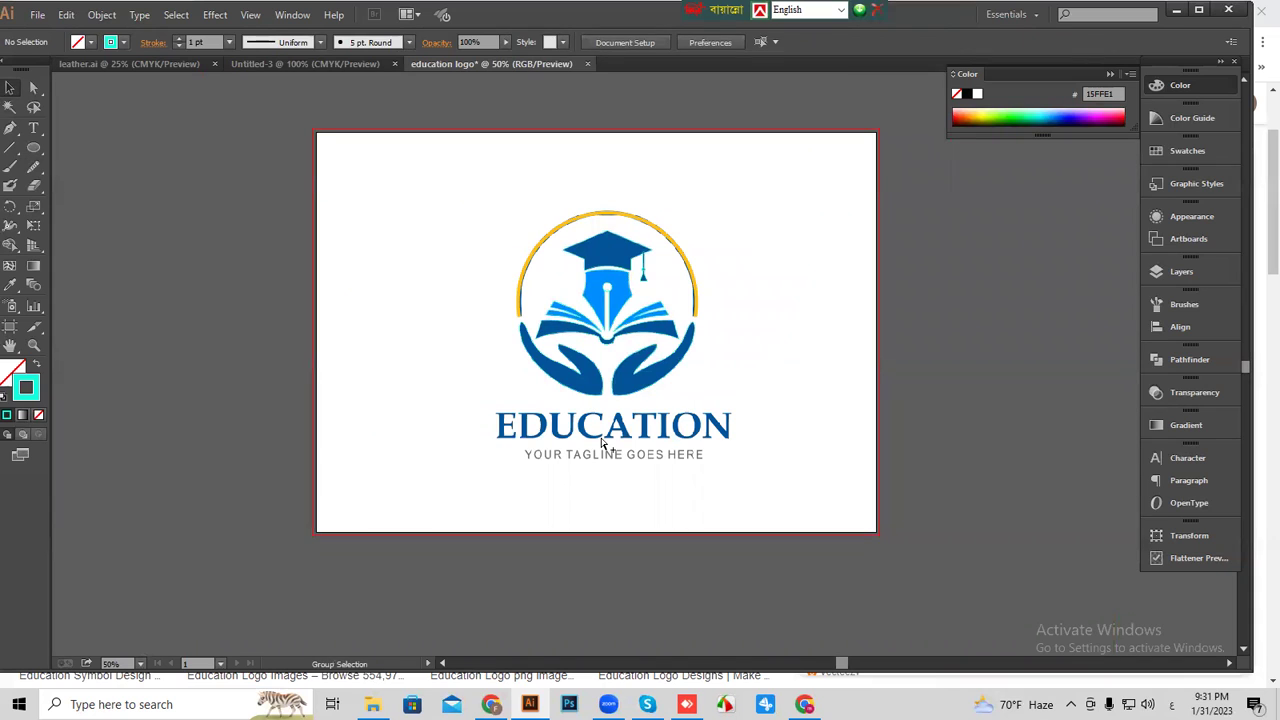
click(603, 444)
click(428, 427)
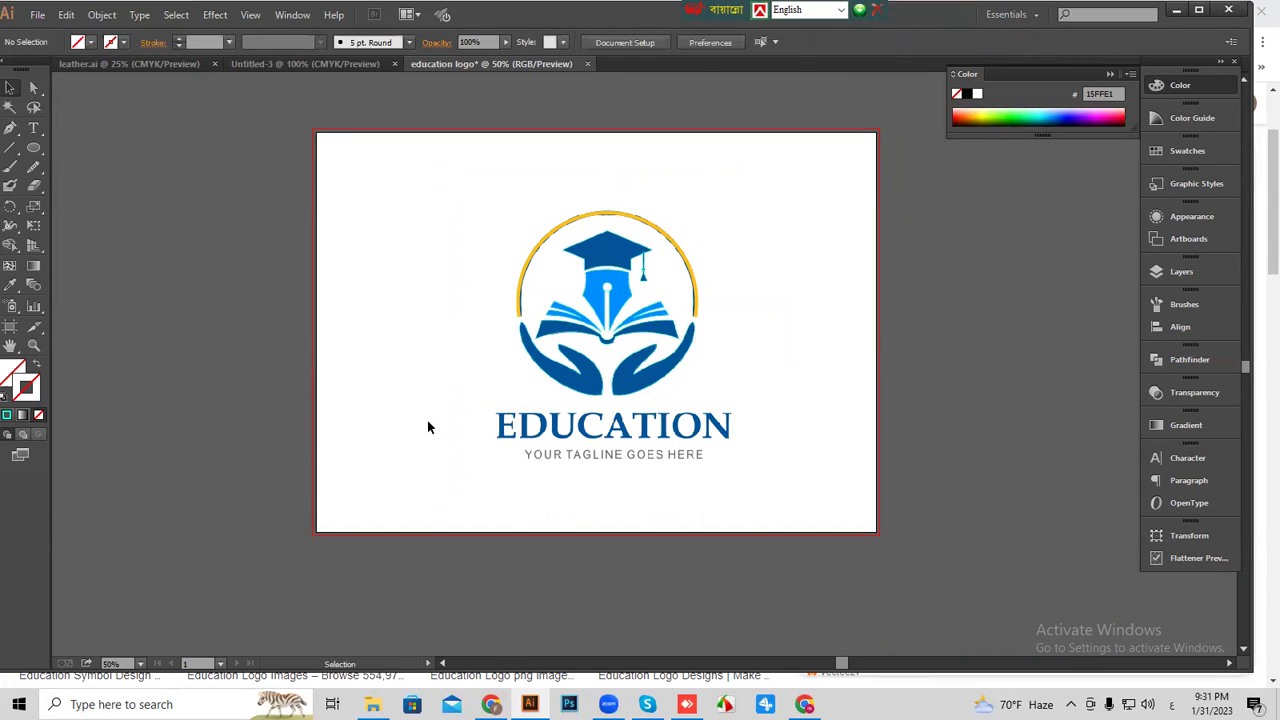
drag(478, 463, 748, 430)
Fill both traced hands with the logo's dark blue using the Eyedropper.
key(ctrl+plus)
key(ctrl+plus)
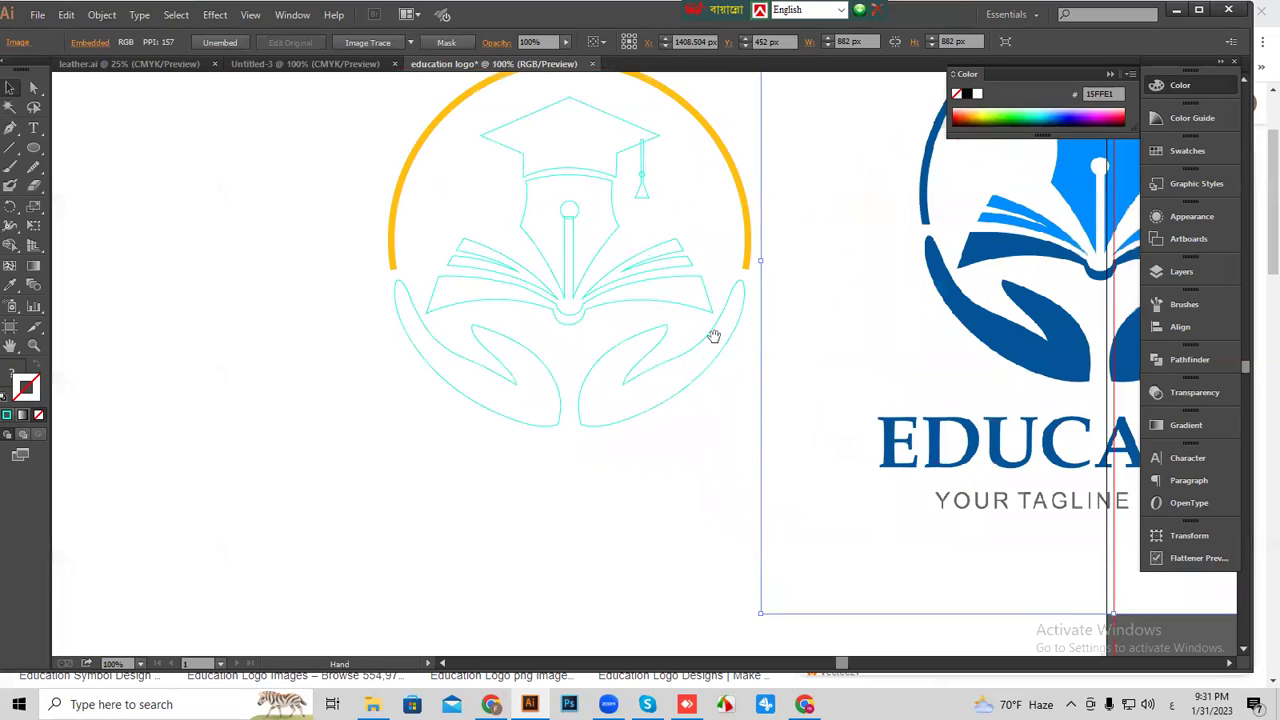
drag(714, 337, 668, 397)
key(ctrl+plus)
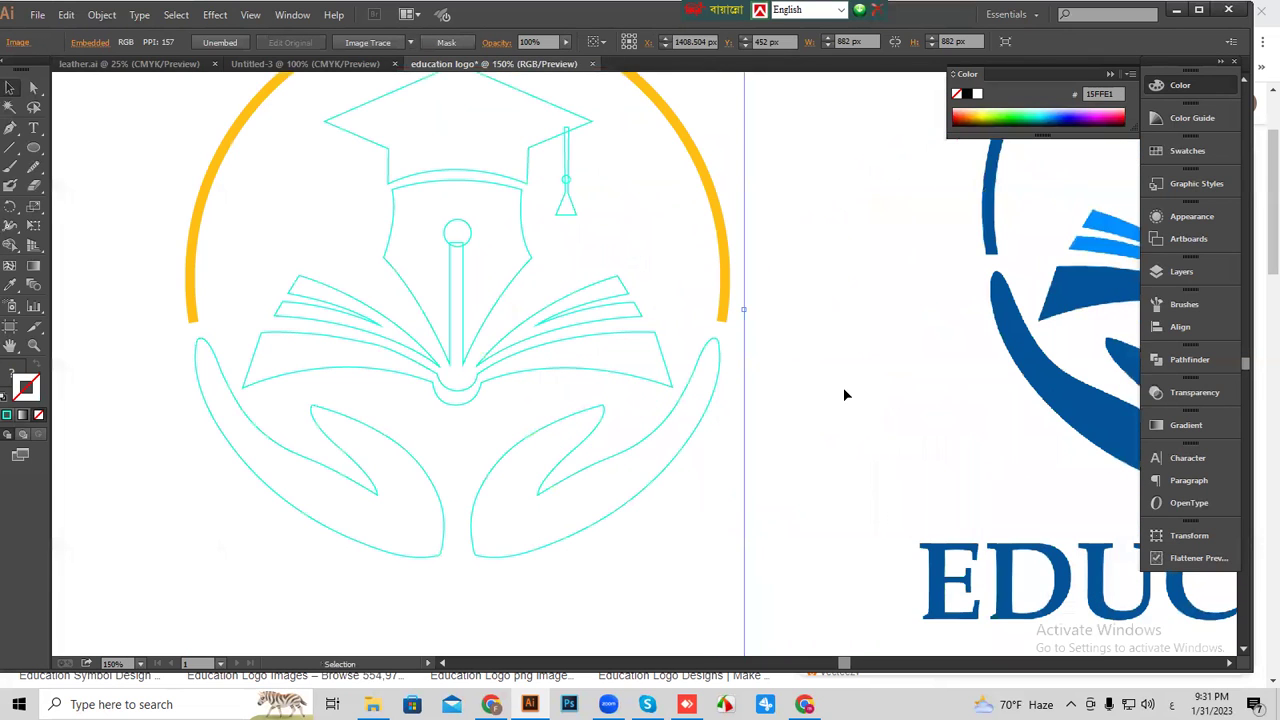
drag(843, 395, 783, 320)
drag(368, 523, 510, 466)
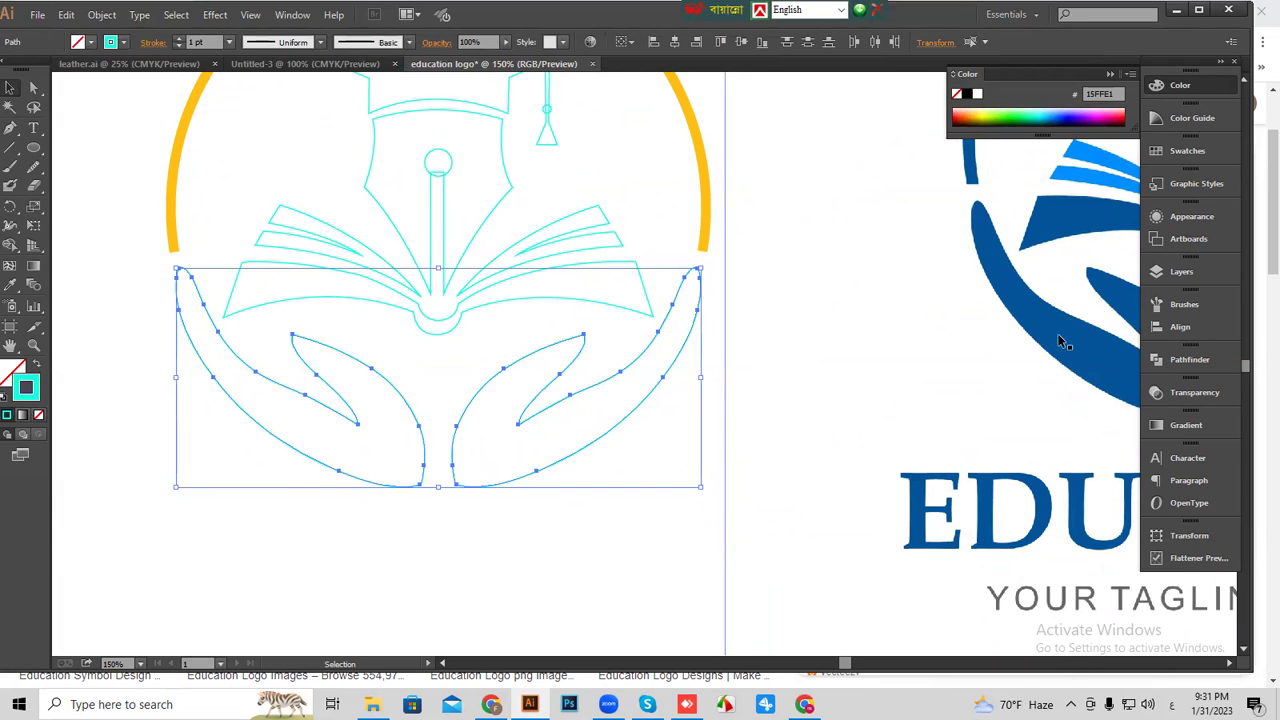
click(9, 288)
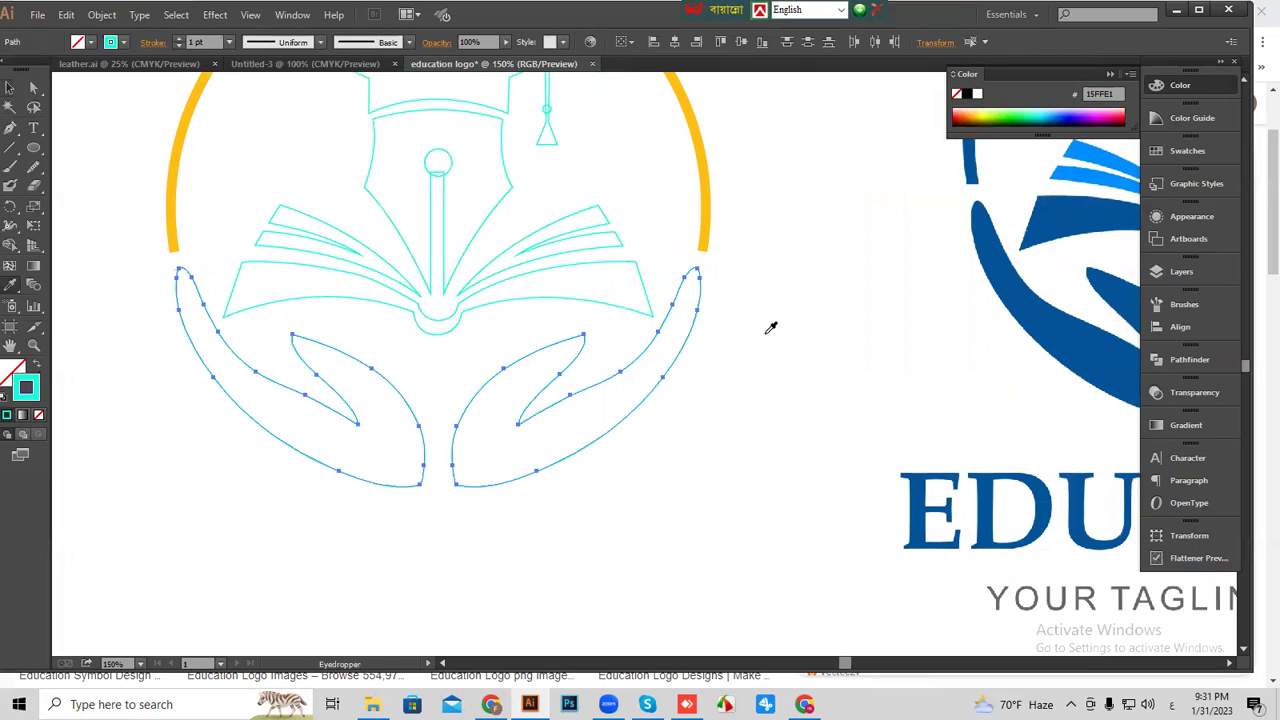
click(1078, 326)
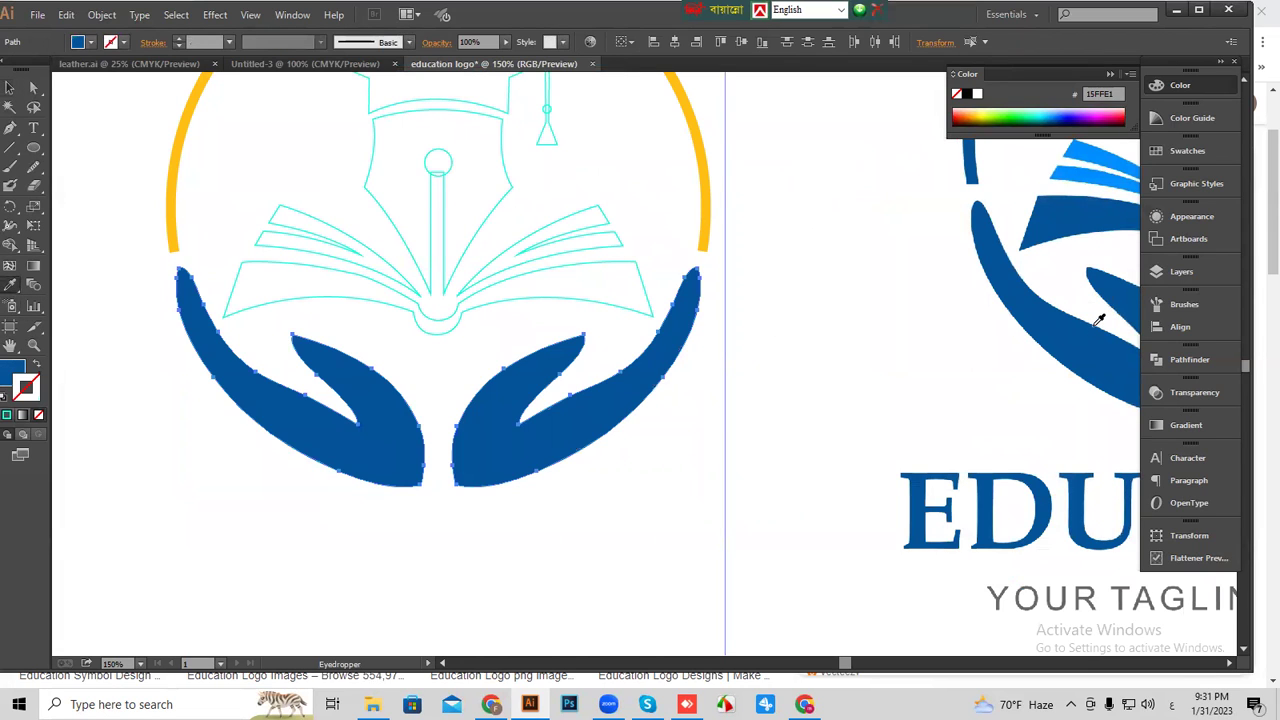
click(8, 88)
Fill the book base outline with the same dark blue.
click(504, 314)
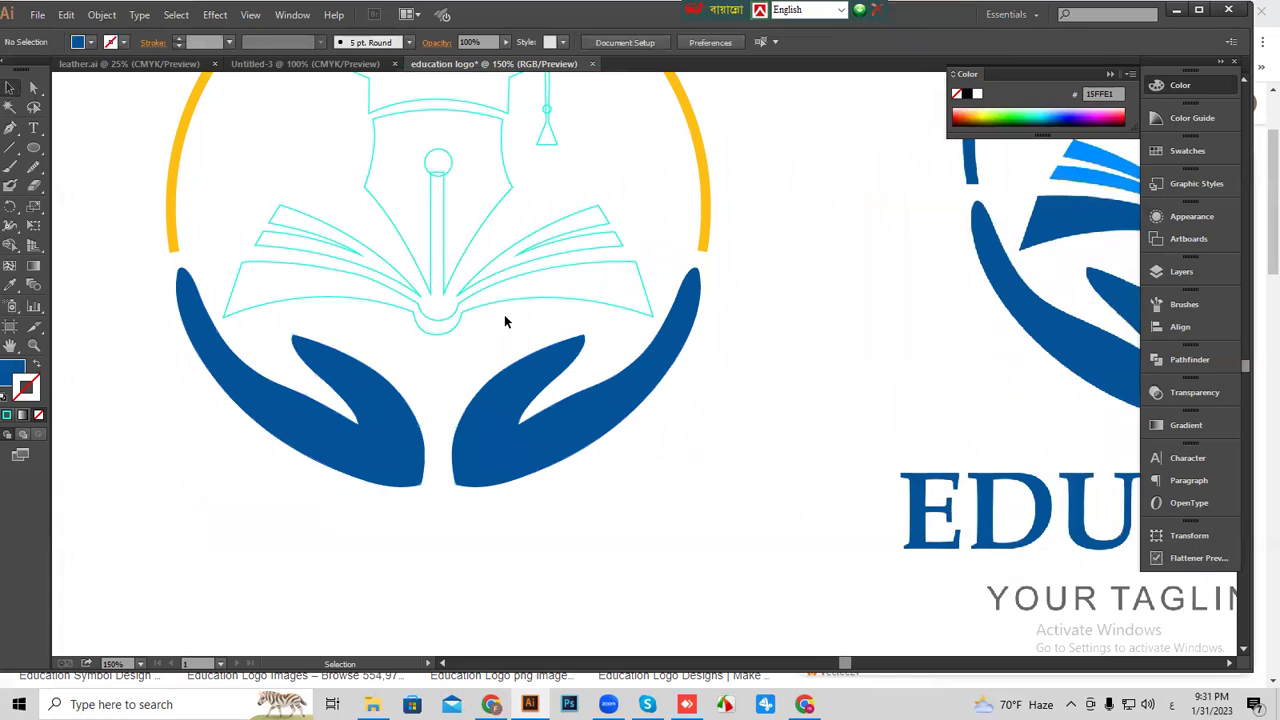
click(470, 309)
key(i)
click(1086, 204)
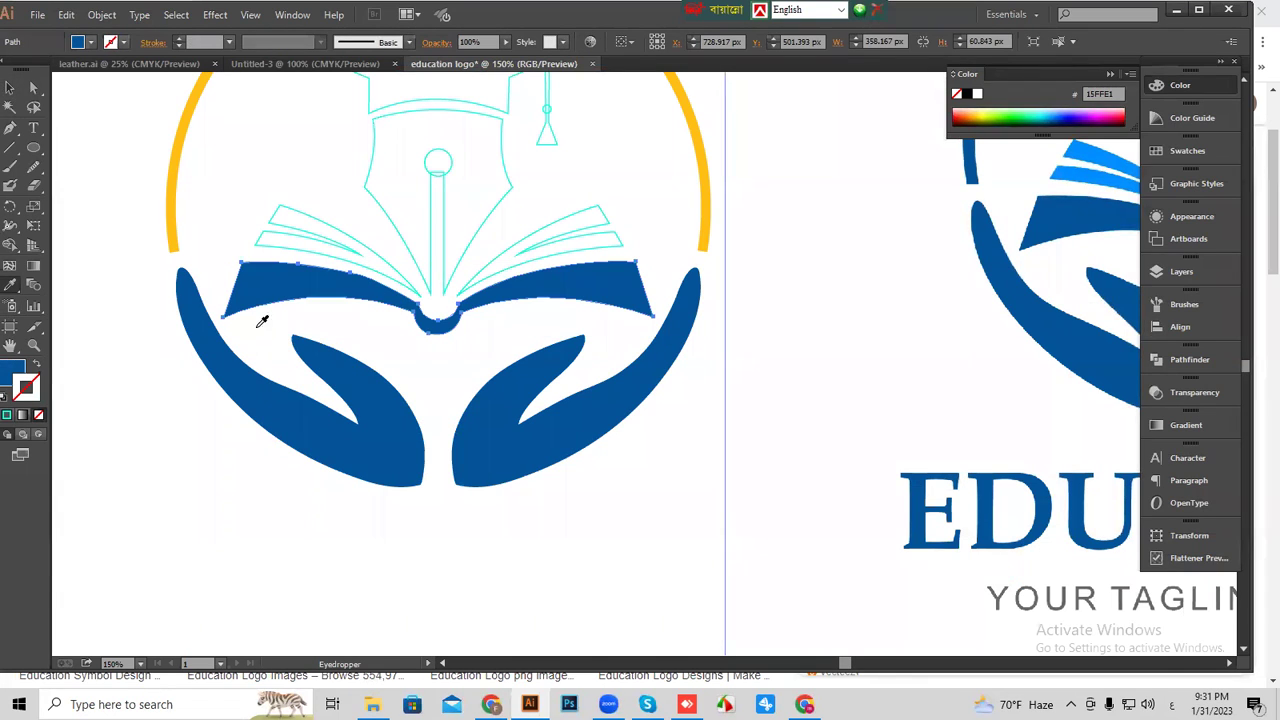
click(8, 87)
Zoom in and round the book base's corners with the live-corner widget.
key(ctrl+equal)
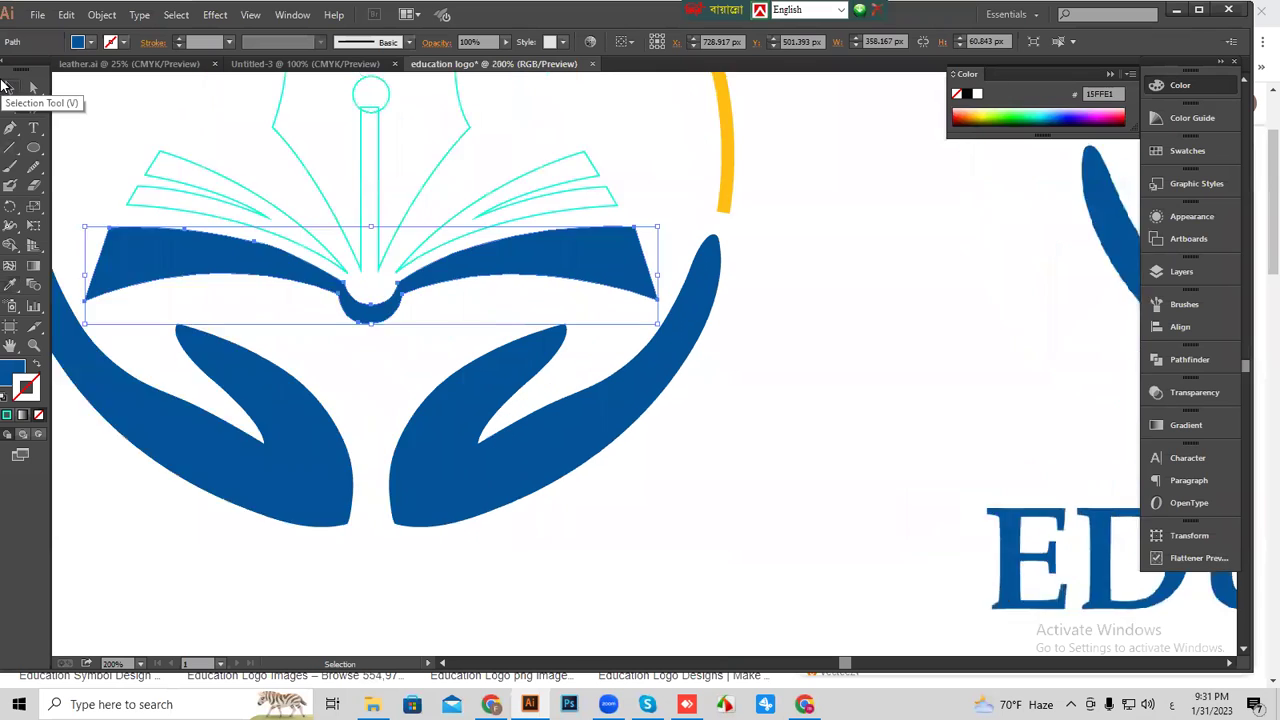
key(ctrl+equal)
key(ctrl+equal)
scroll(450, 340, up, 3)
scroll(450, 340, left, 6)
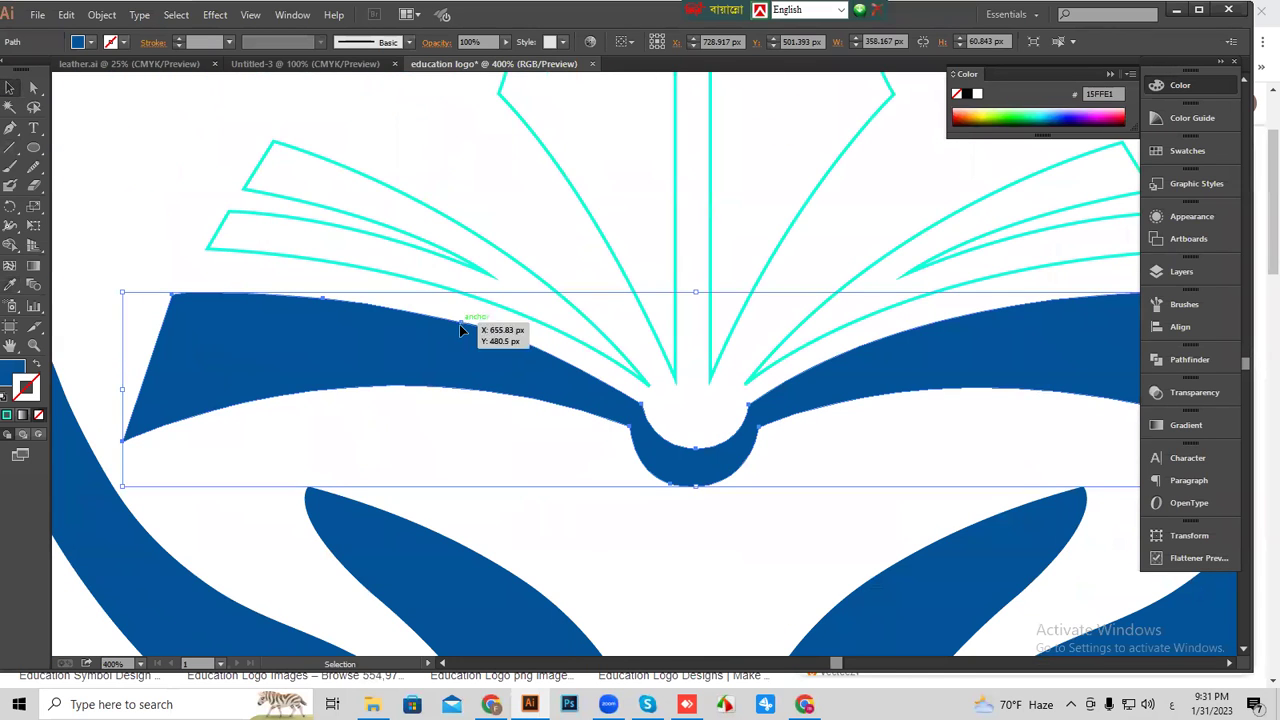
click(33, 88)
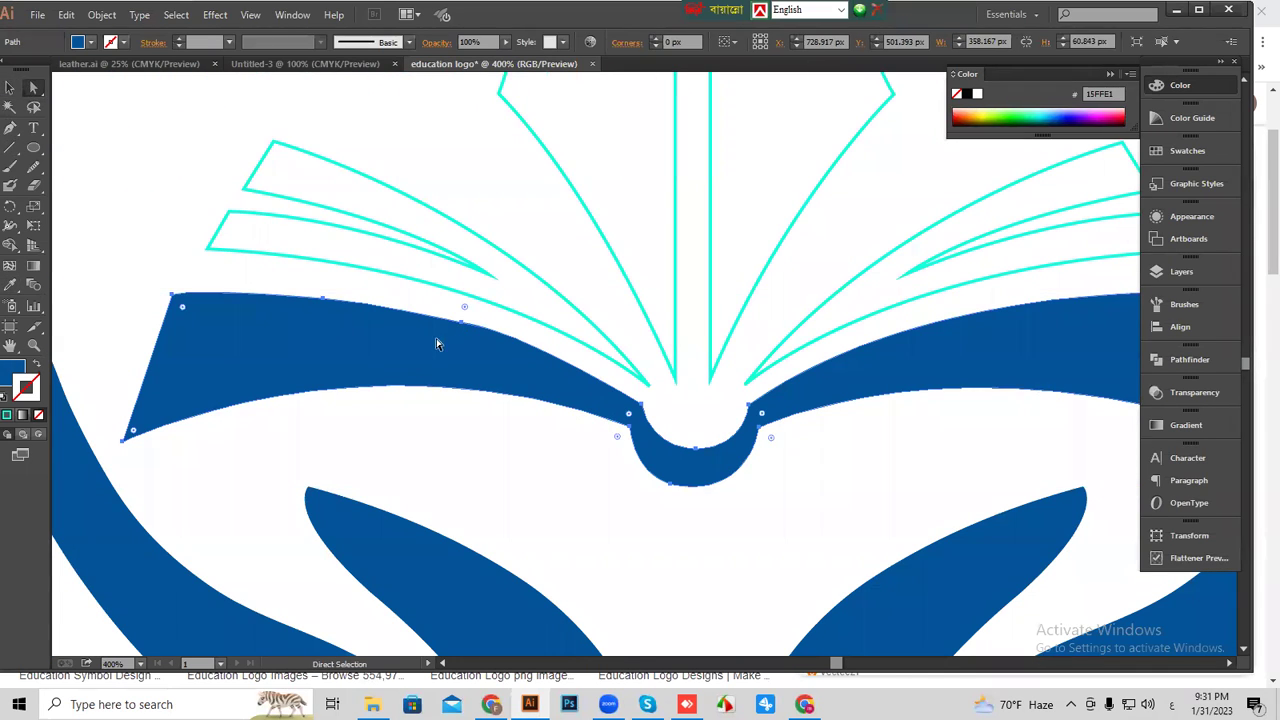
drag(465, 308, 660, 92)
Smooth the book base's upper edge with the Smooth tool.
click(30, 170)
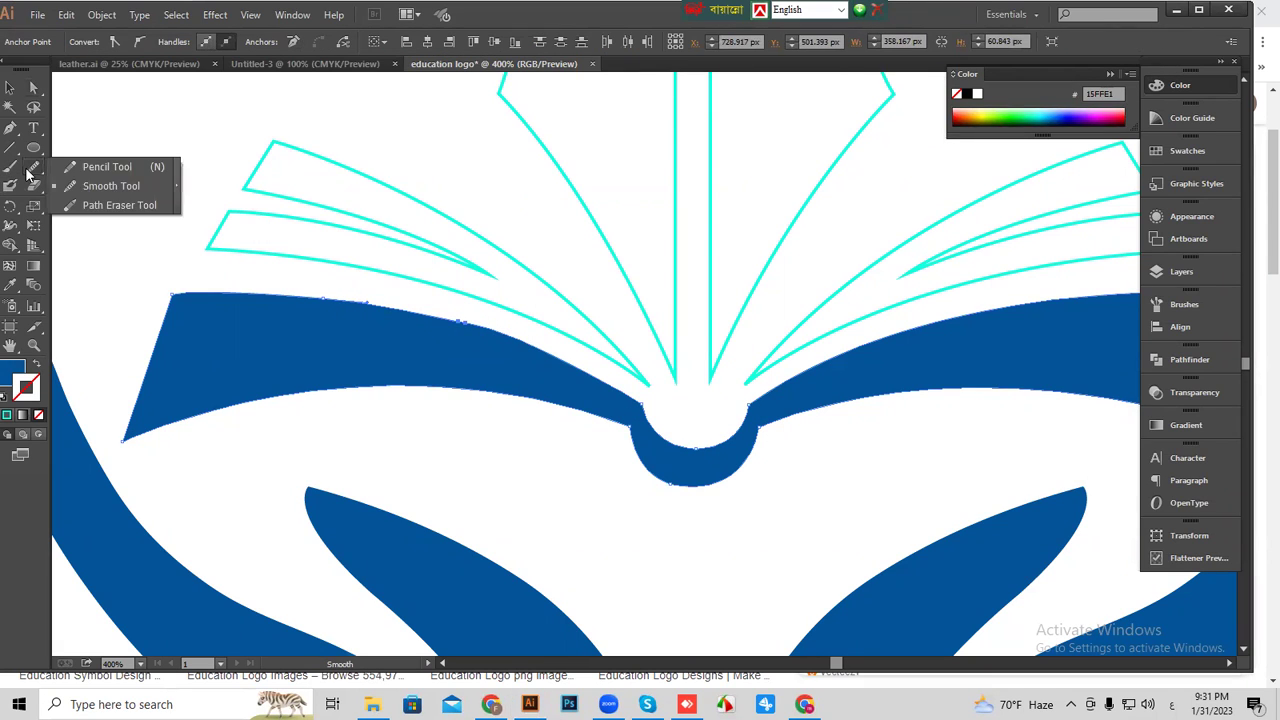
click(84, 188)
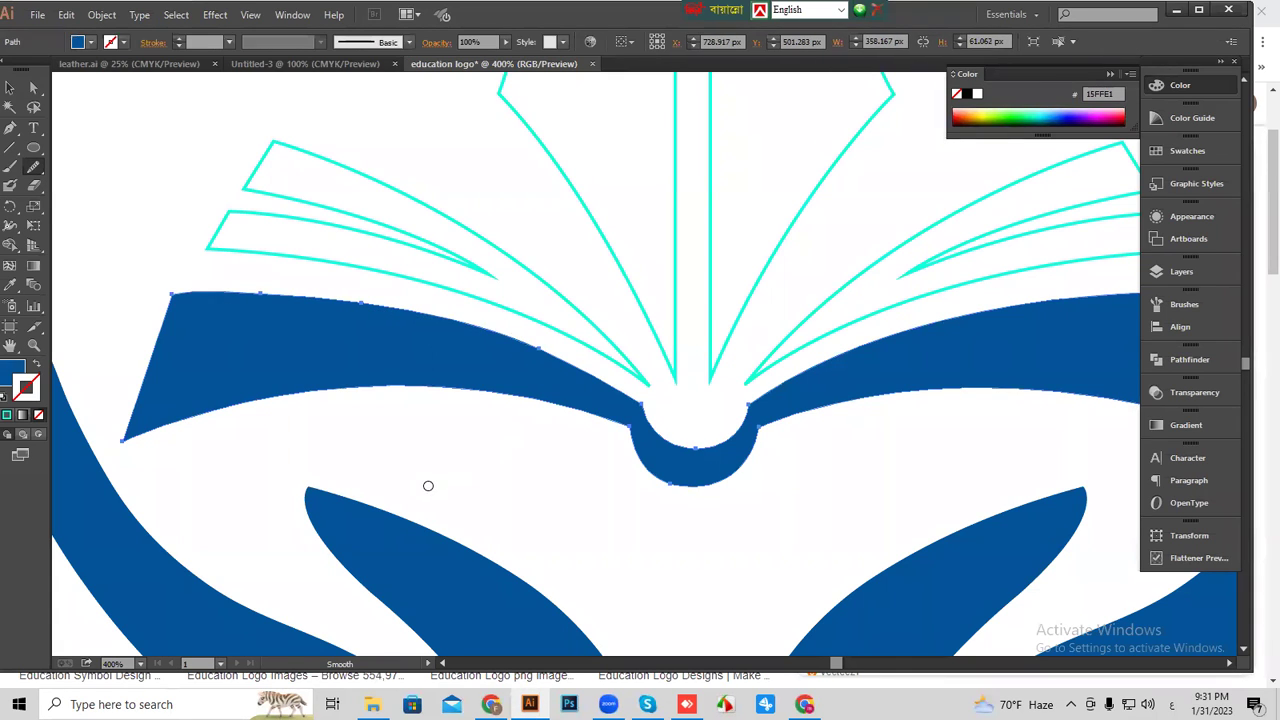
mouse_move(756, 514)
mouse_down()
mouse_move(536, 564)
mouse_move(446, 546)
mouse_move(527, 557)
mouse_up()
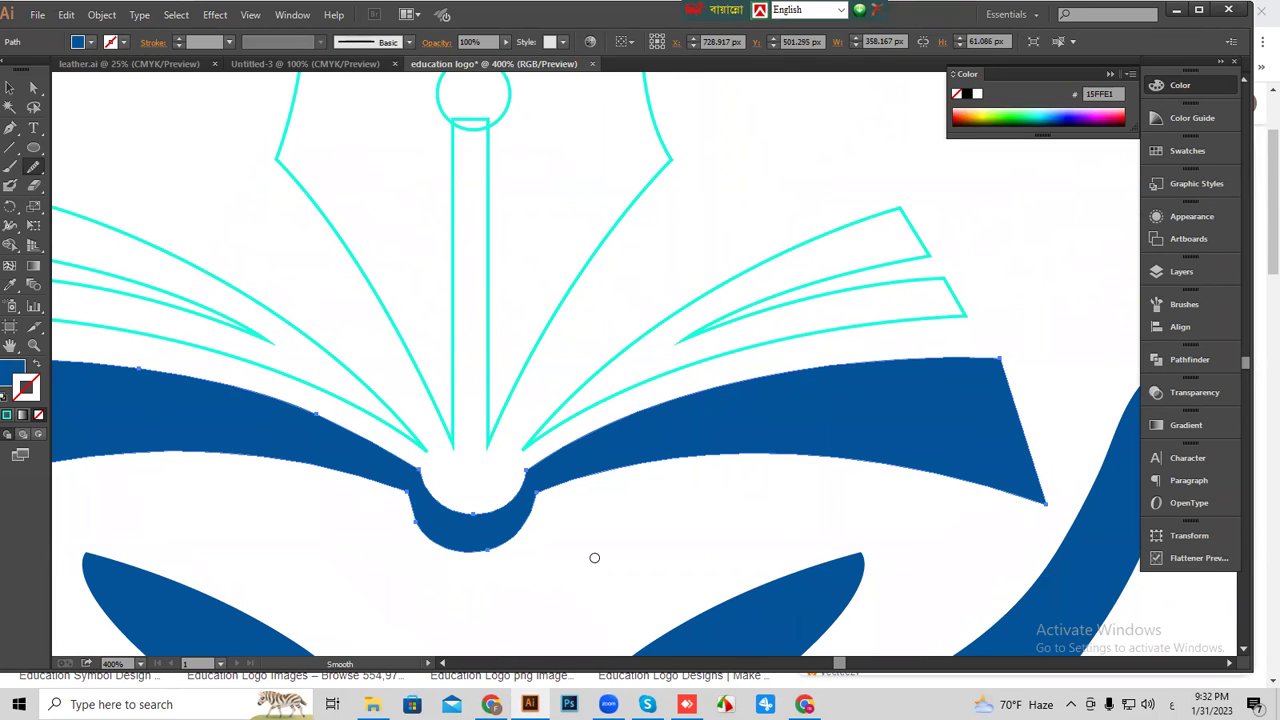
click(9, 87)
drag(501, 224, 557, 282)
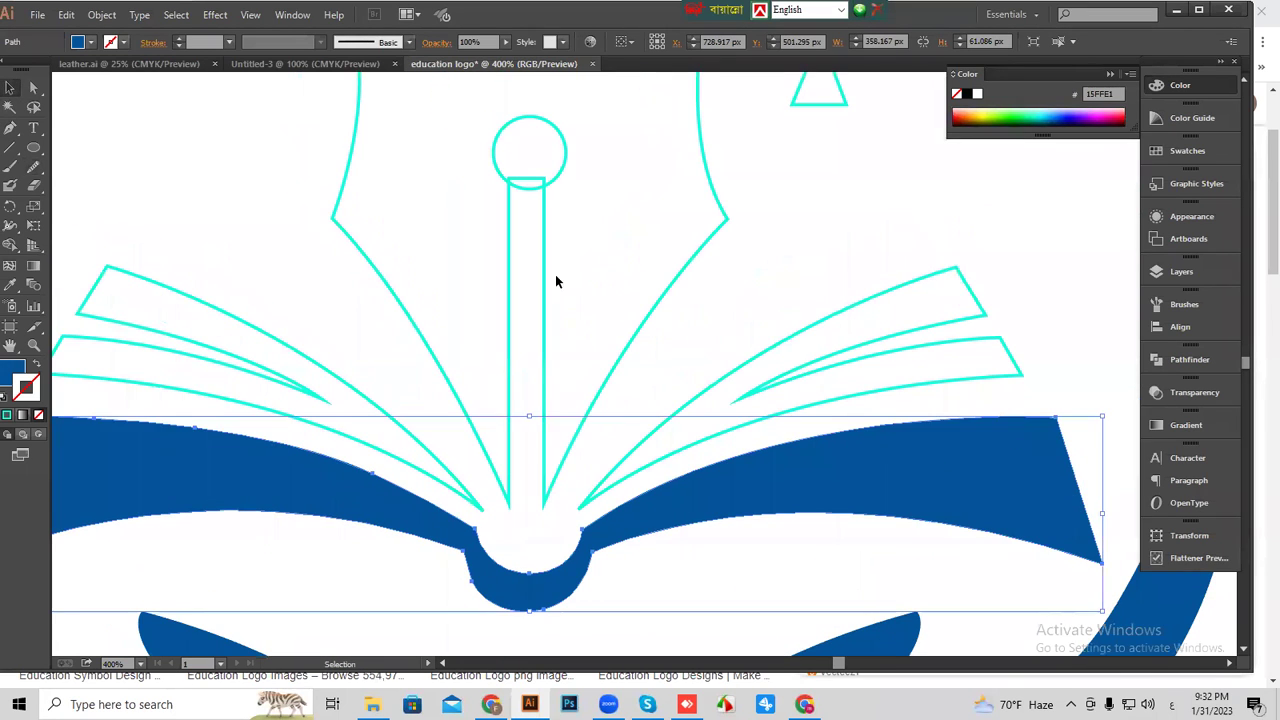
click(797, 383)
Fill the left and right book page outlines with the reference's light blue.
click(771, 355)
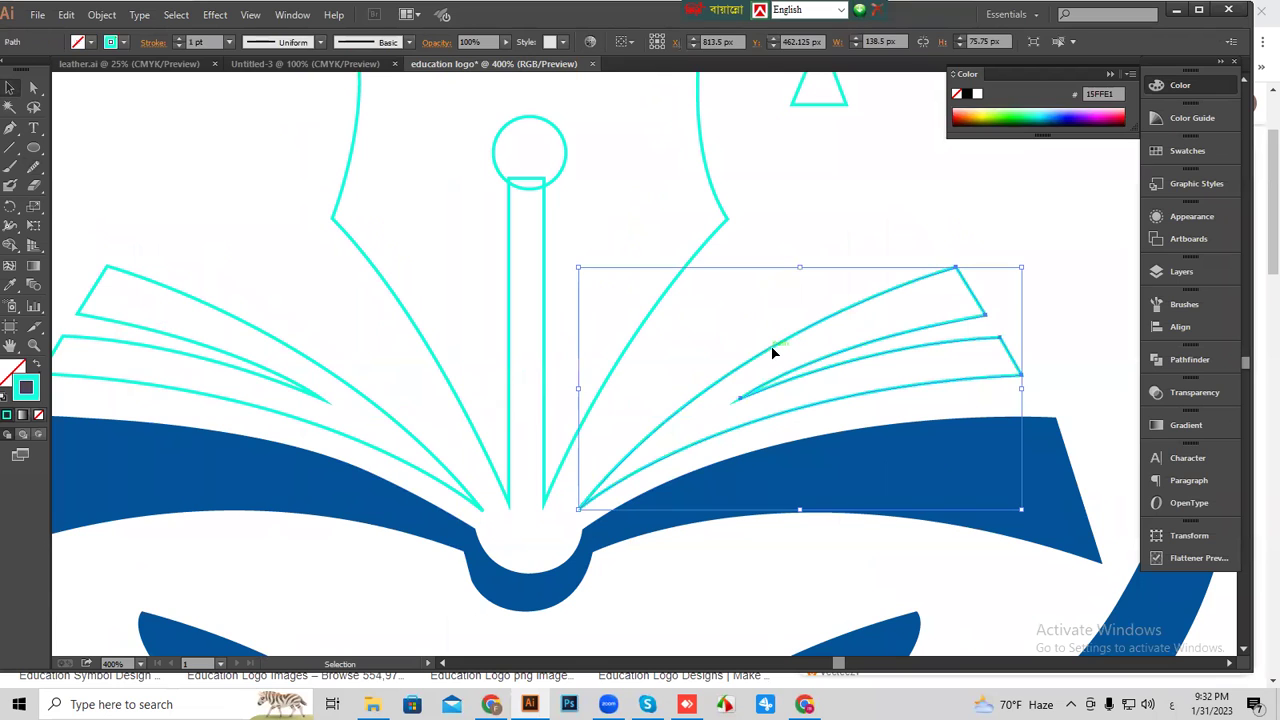
click(800, 347)
click(792, 334)
shift+click(328, 370)
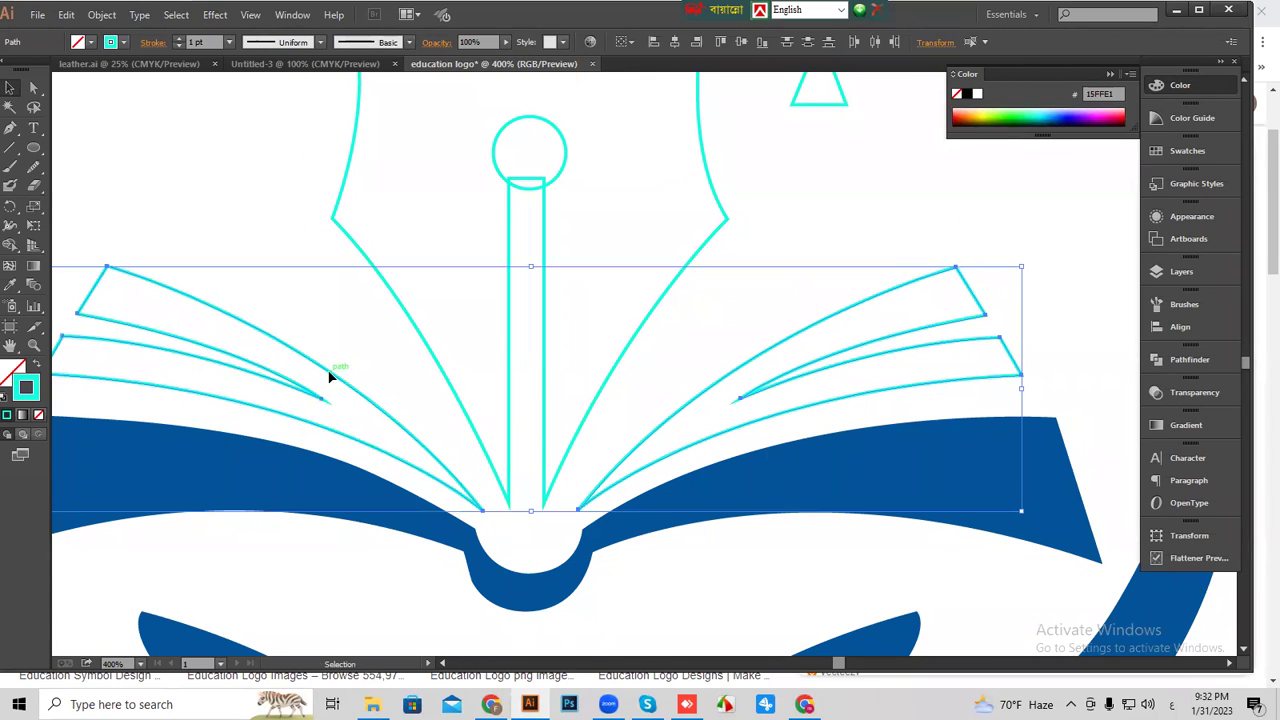
key(ctrl+minus)
key(ctrl+minus)
scroll(869, 414, right, 5)
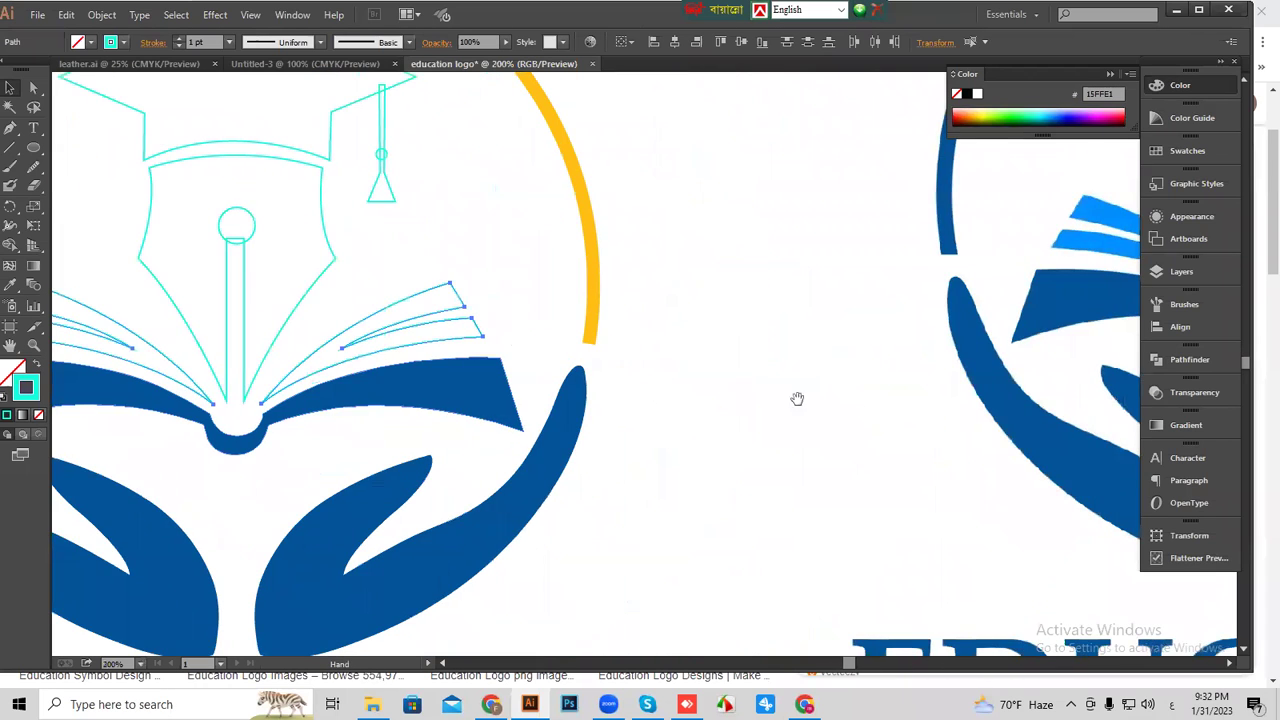
scroll(737, 340, right, 5)
key(i)
click(884, 296)
Fill the graduation cap outline with the reference's dark blue.
click(10, 88)
drag(166, 172, 558, 237)
key(ctrl+minus)
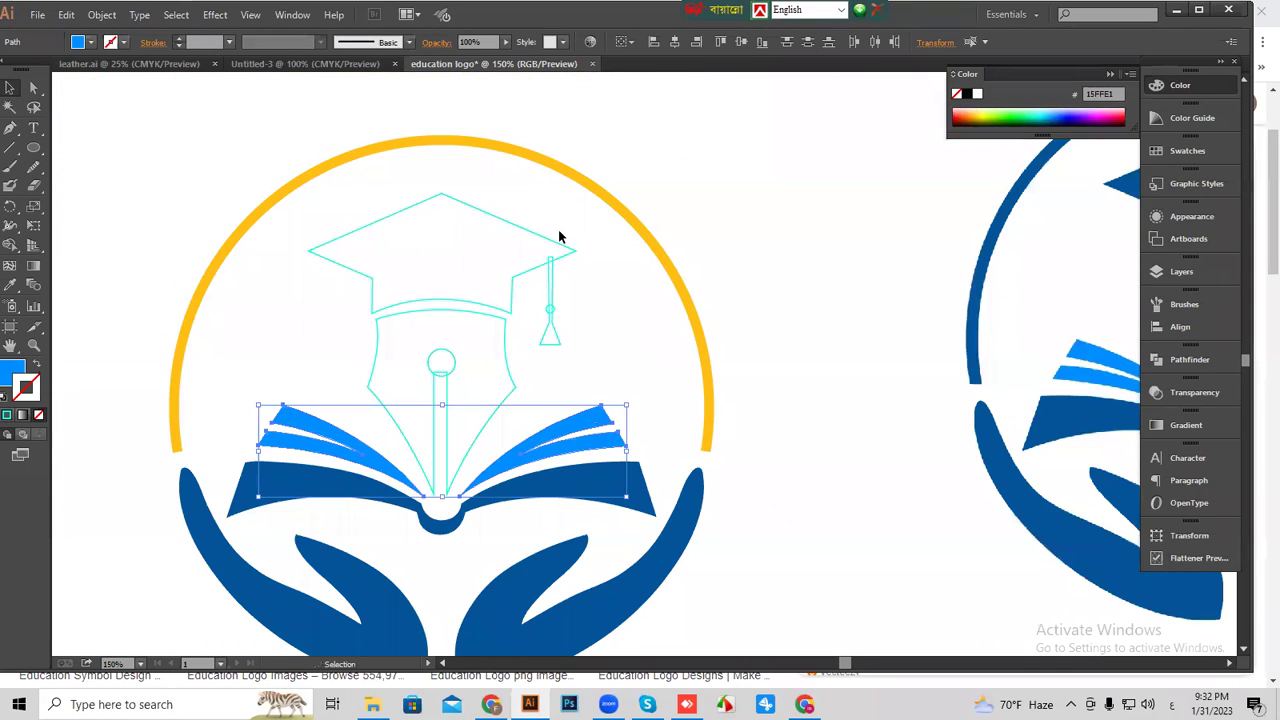
scroll(569, 243, right, 1)
click(514, 246)
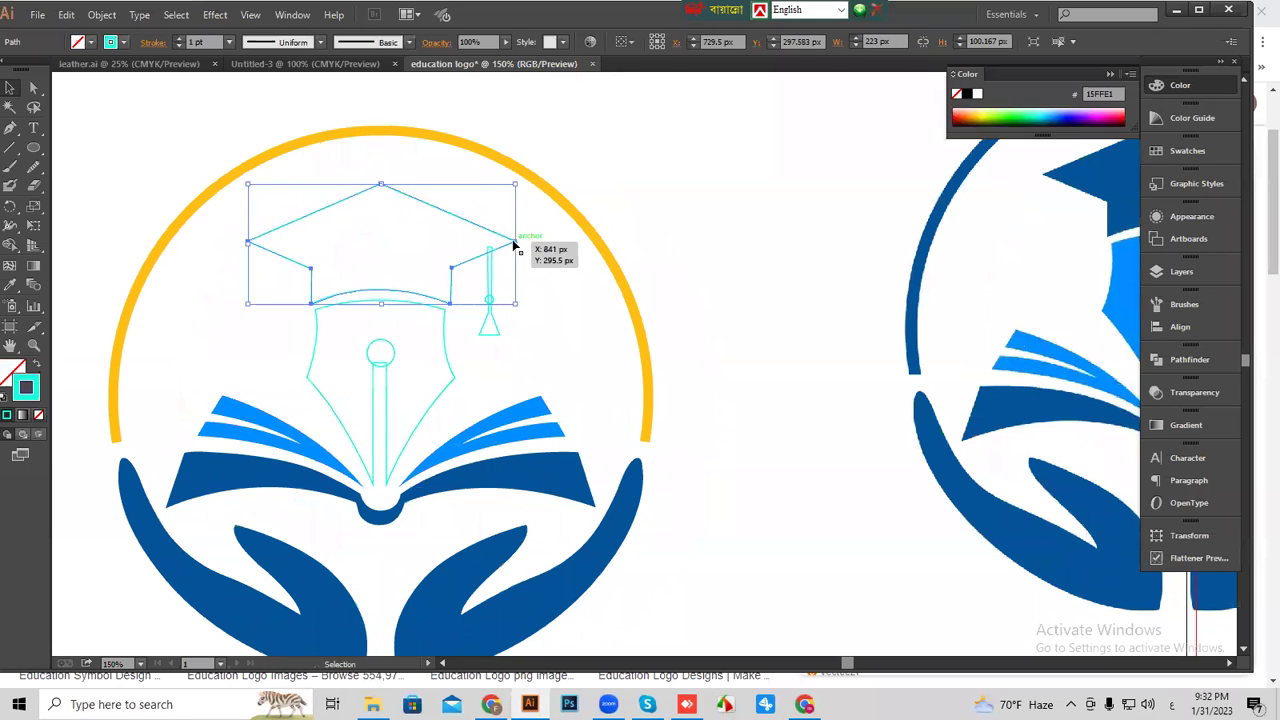
scroll(480, 295, right, 2)
key(i)
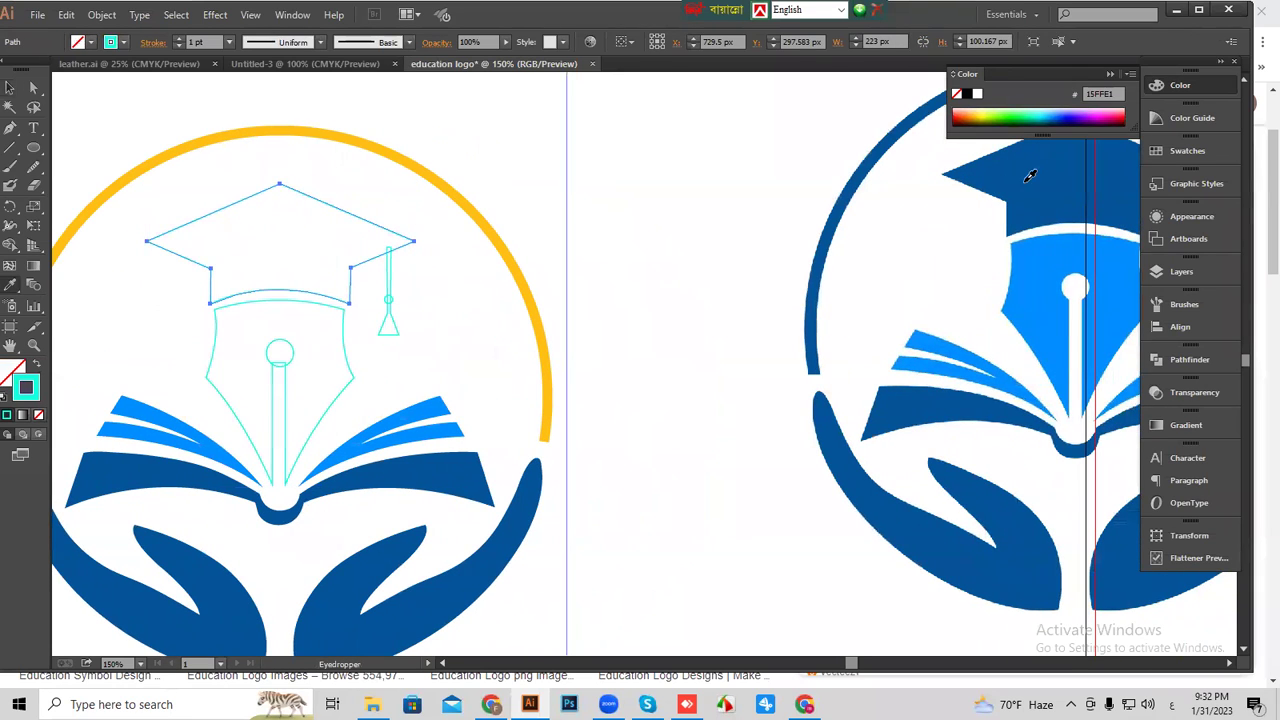
click(1030, 175)
Fill the pen nib outline with the reference's light blue.
key(v)
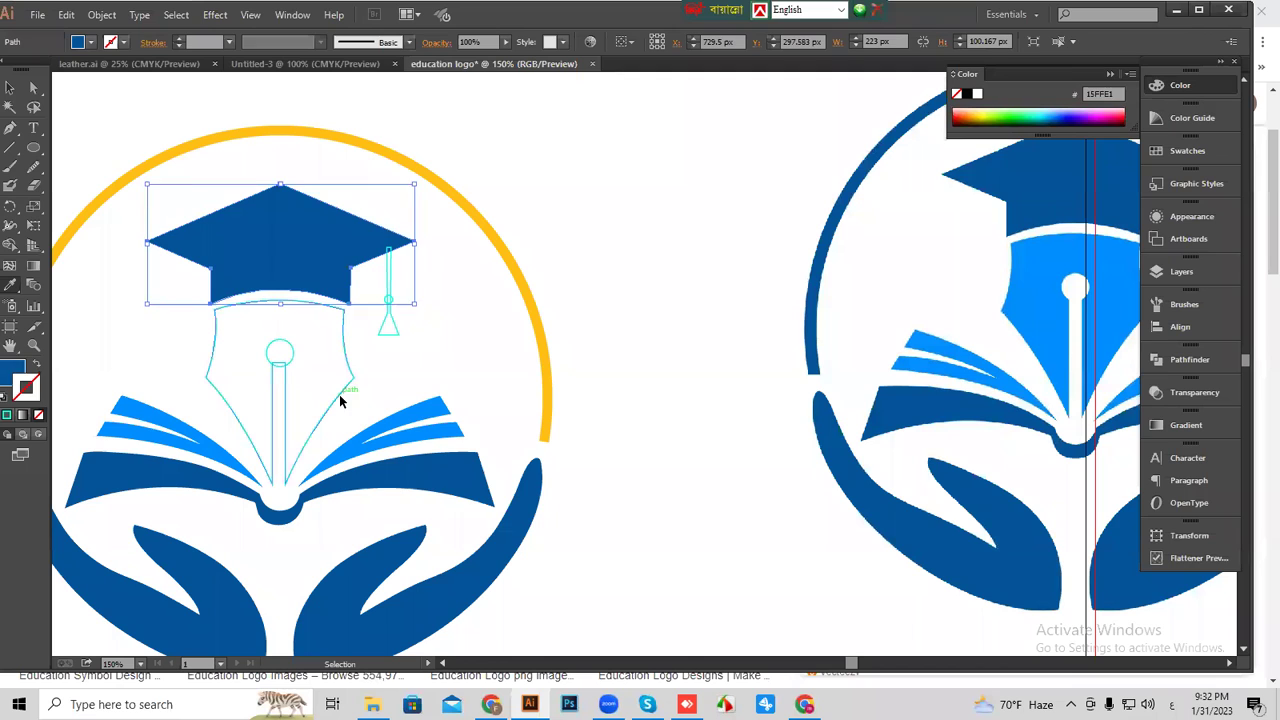
click(340, 400)
key(i)
click(1046, 254)
key(v)
click(432, 347)
Fill the tassel with dark blue and recentre the traced logo in view.
click(388, 300)
scroll(740, 306, right, 2)
key(i)
click(1112, 242)
key(v)
click(480, 350)
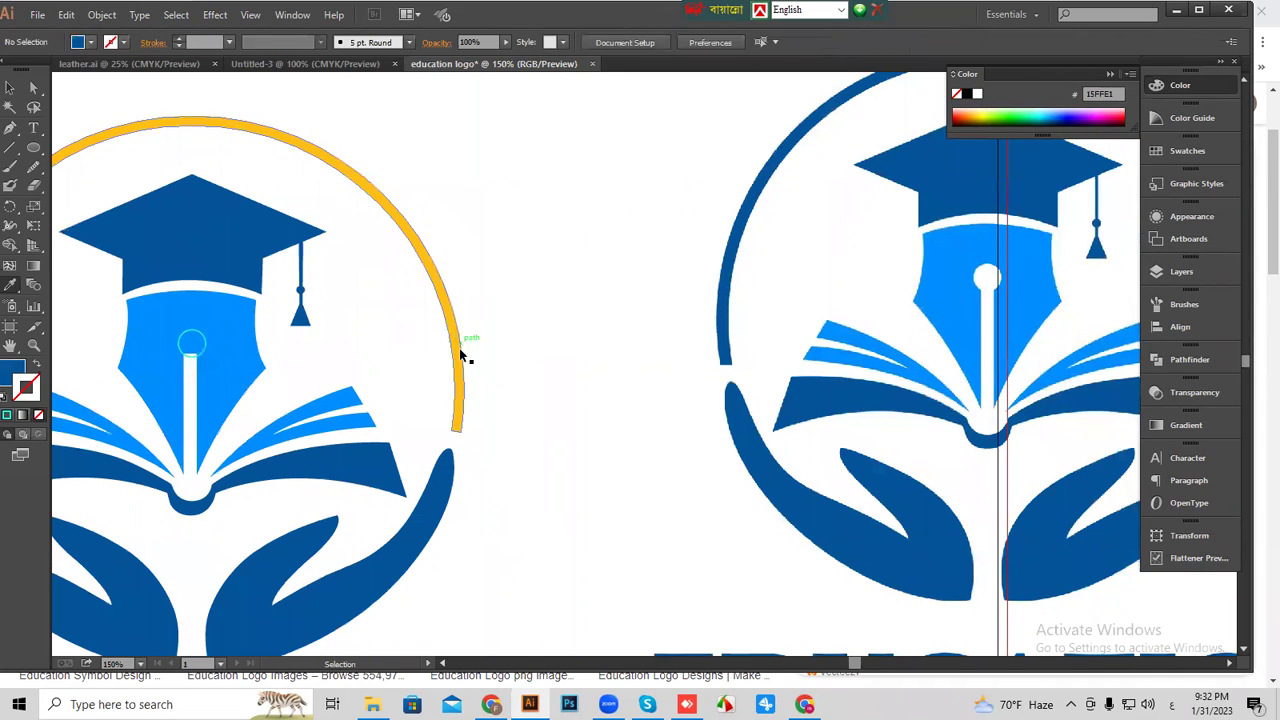
drag(366, 391, 714, 380)
scroll(714, 390, up, 3)
Swap the nib circle's fill and stroke to make it solid cyan, then nudge it 2 px left.
key(i)
key(v)
scroll(714, 386, up, 1)
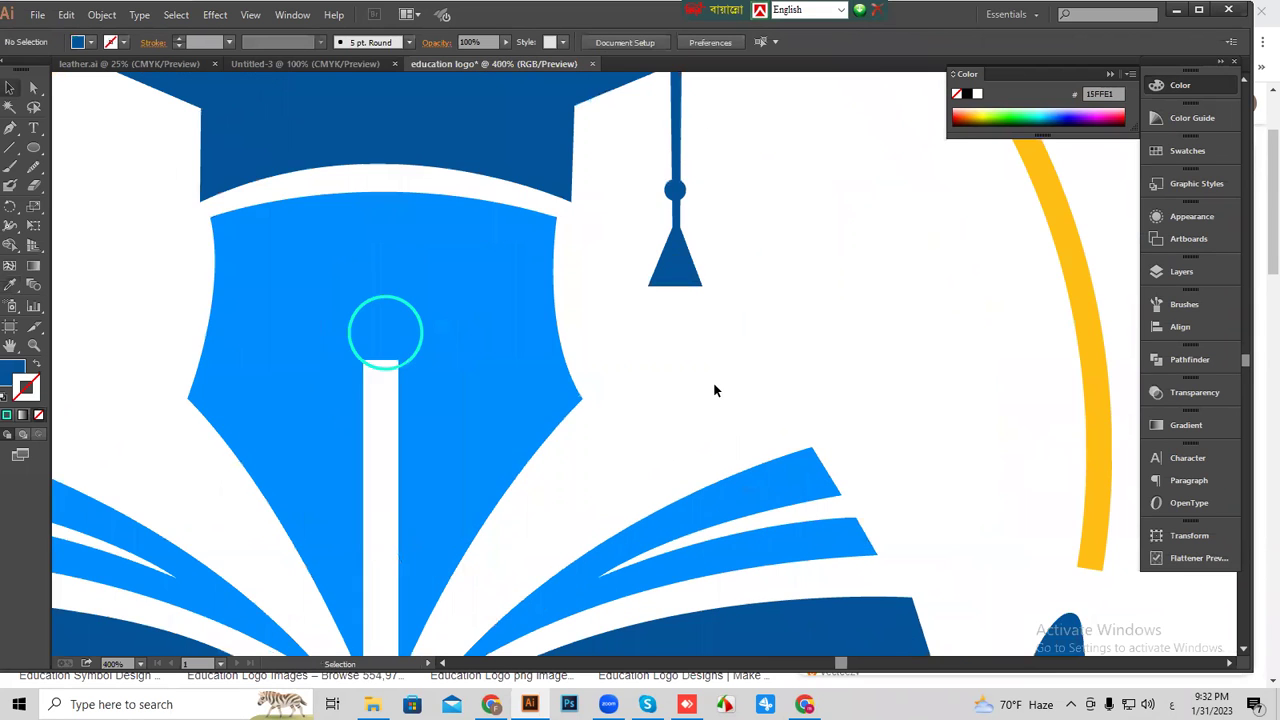
scroll(920, 371, left, 3)
key(ctrl+plus)
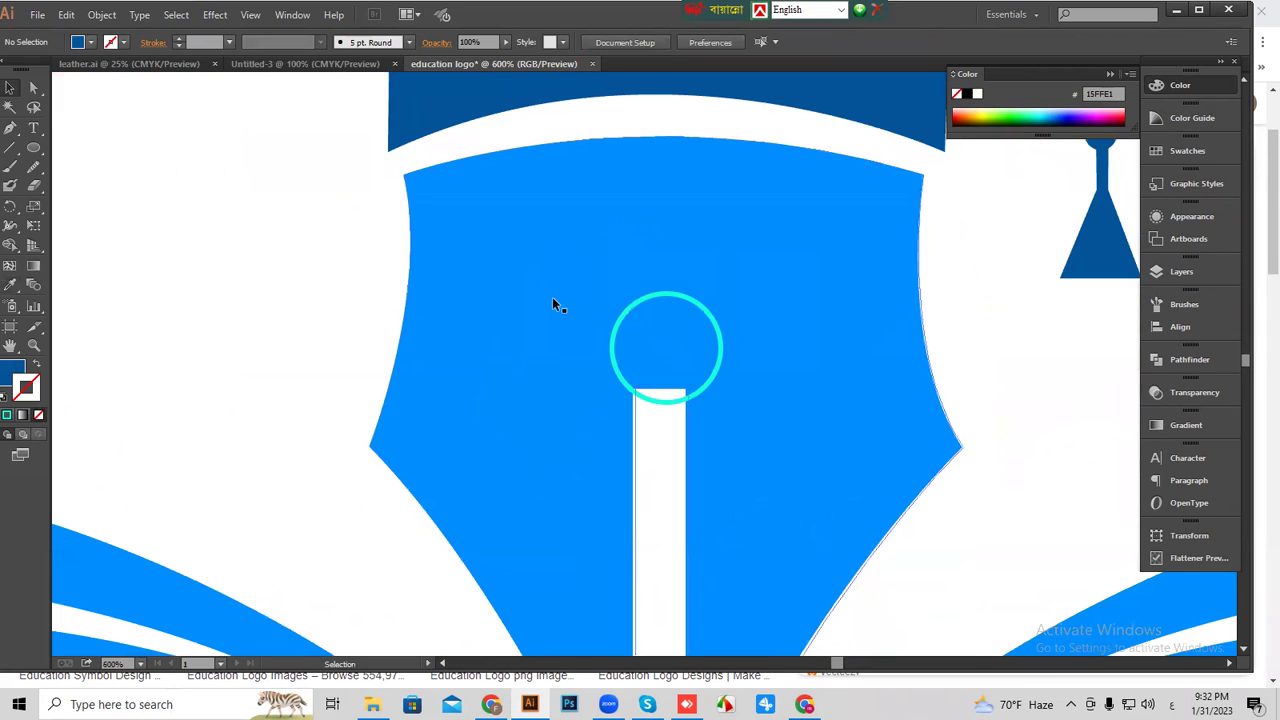
click(710, 380)
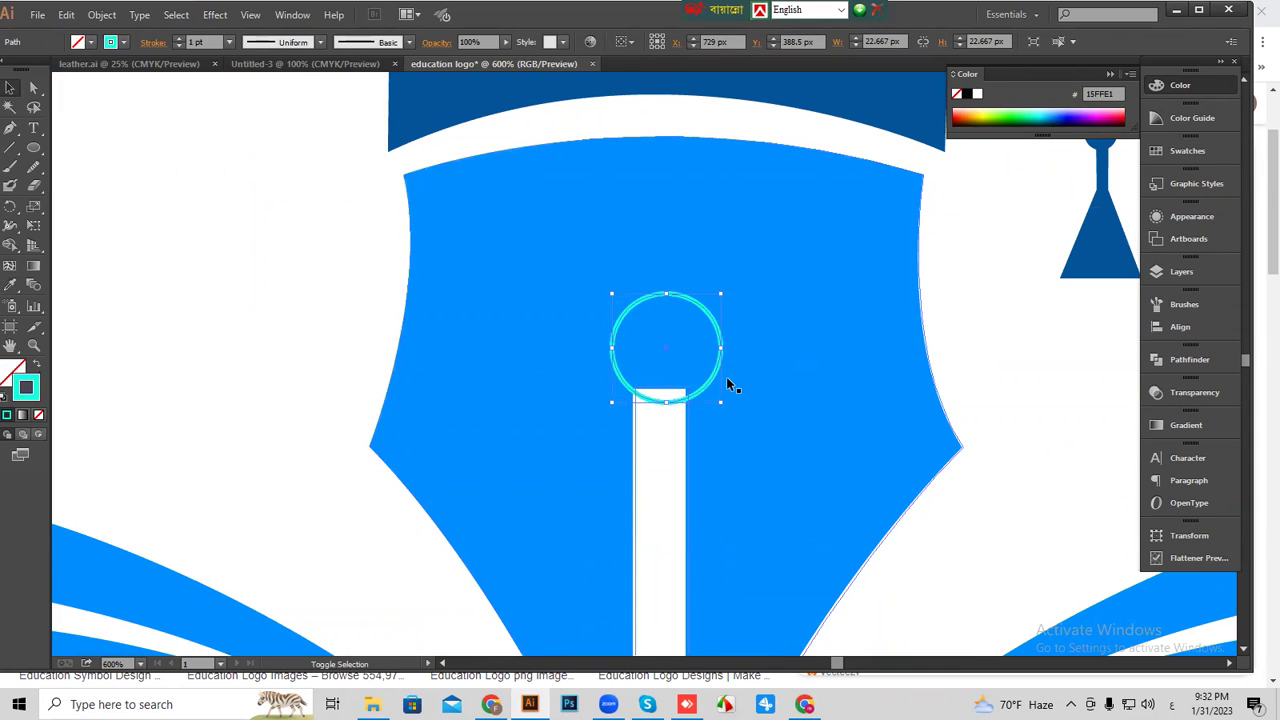
key(shift+x)
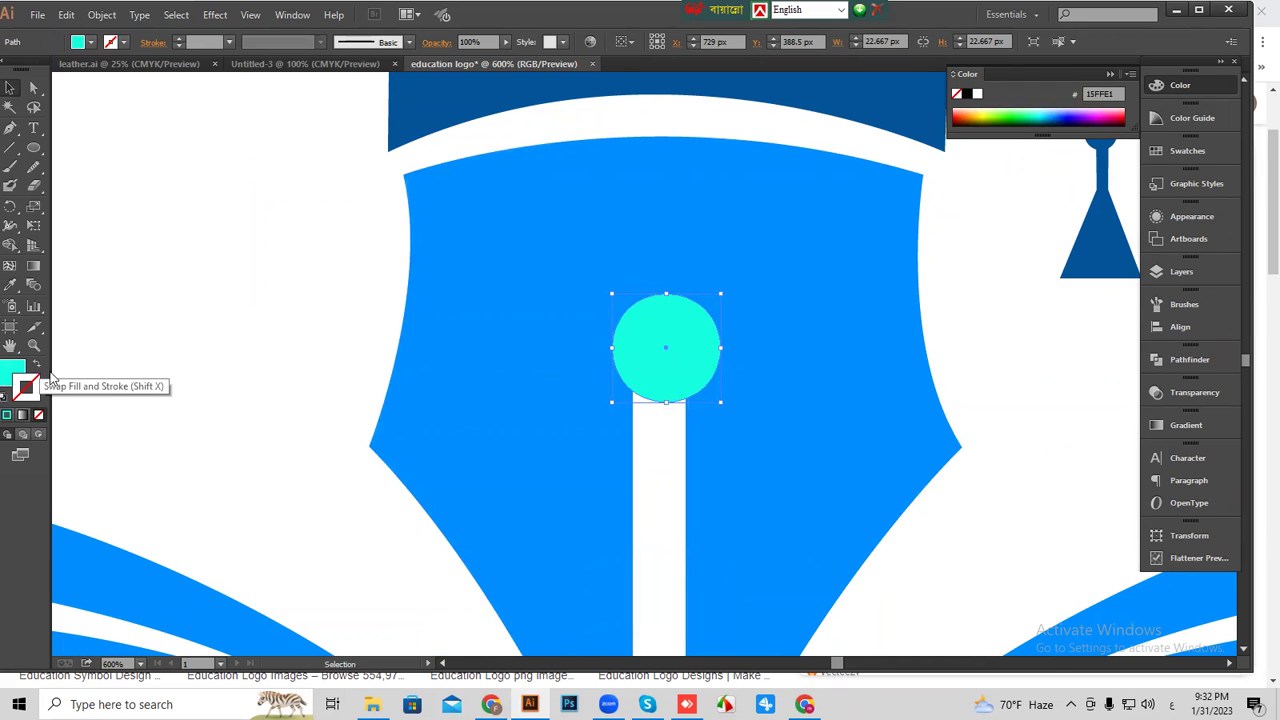
click(246, 380)
drag(648, 354, 641, 353)
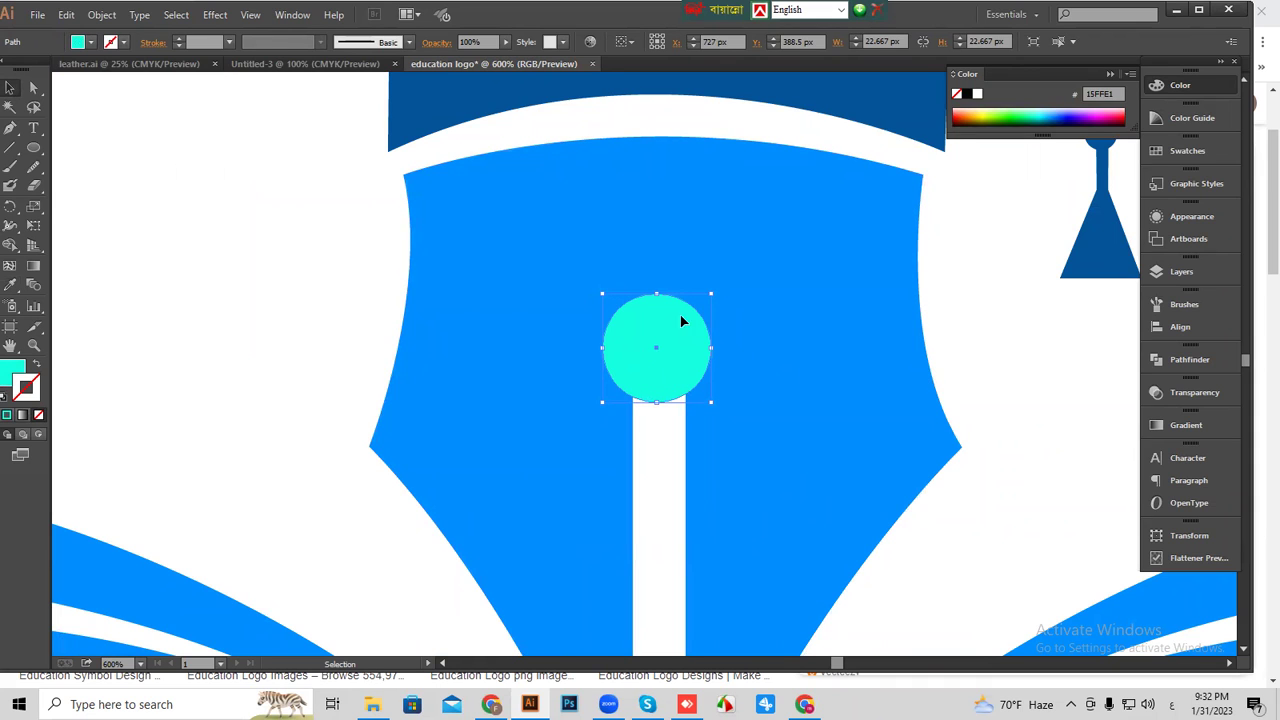
Try a Pathfinder subtraction of the circle from the blue nib, then undo it.
click(842, 382)
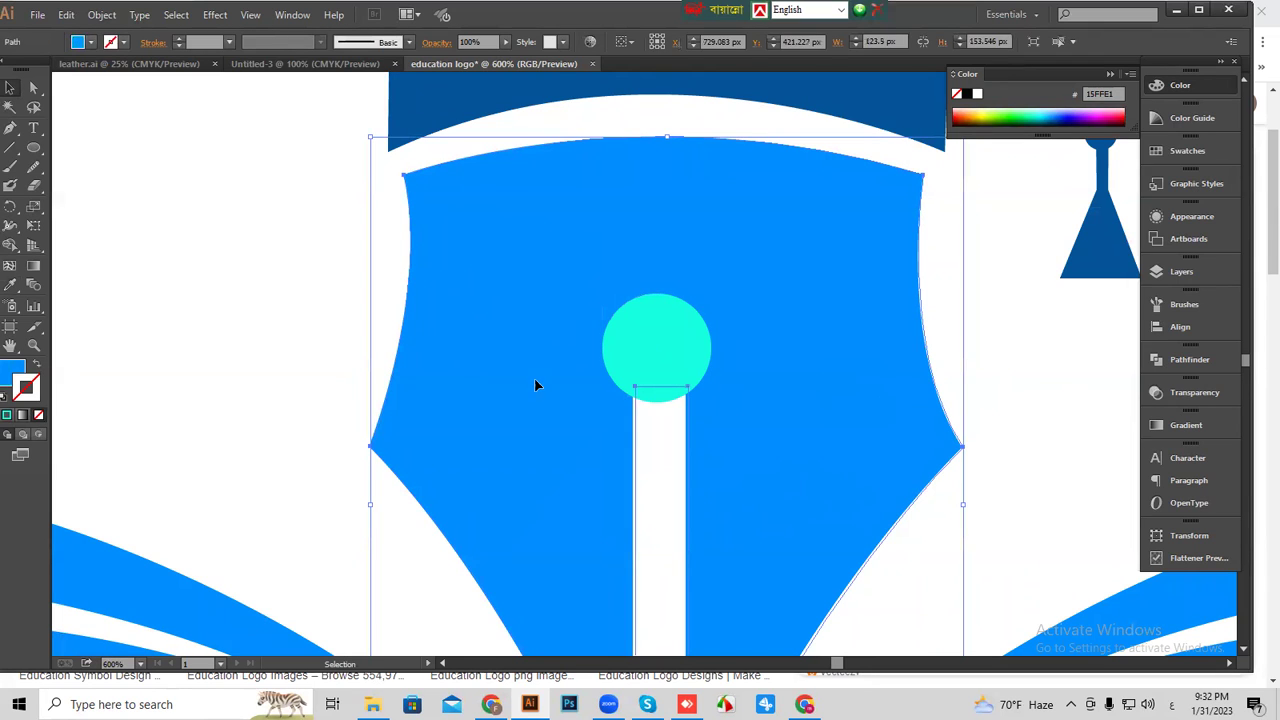
click(1195, 362)
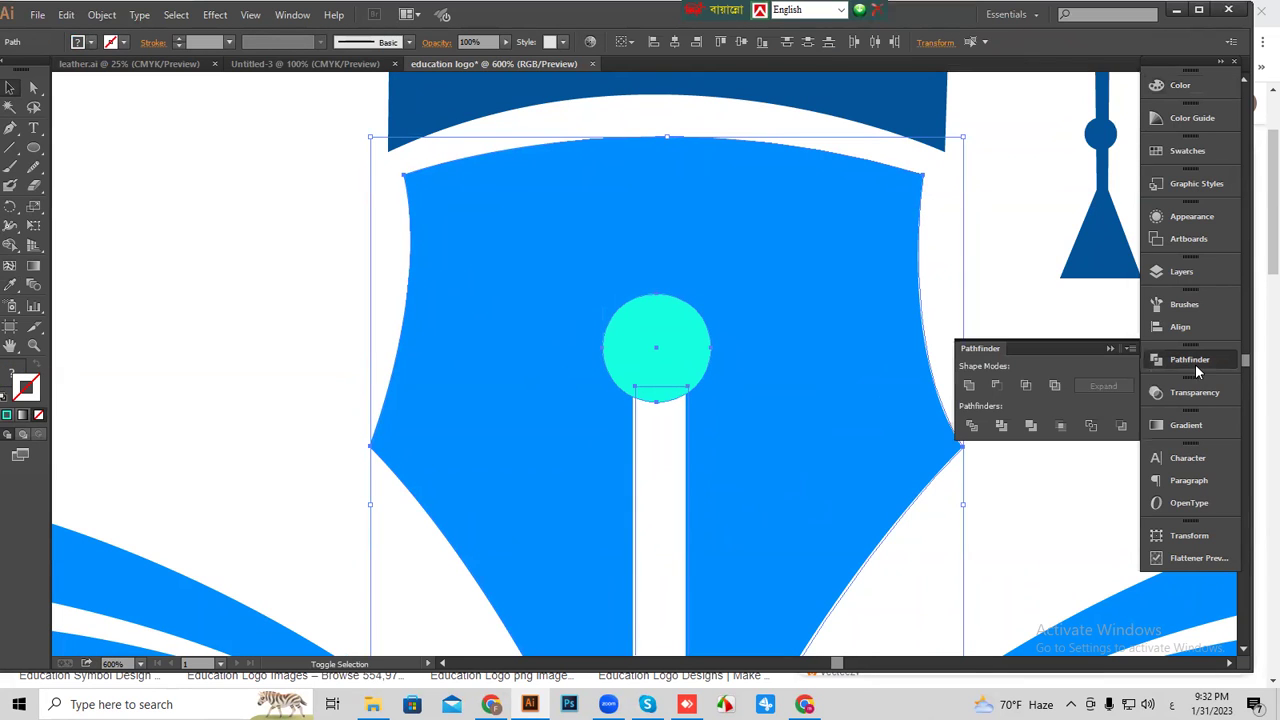
click(997, 386)
key(ctrl+shift+a)
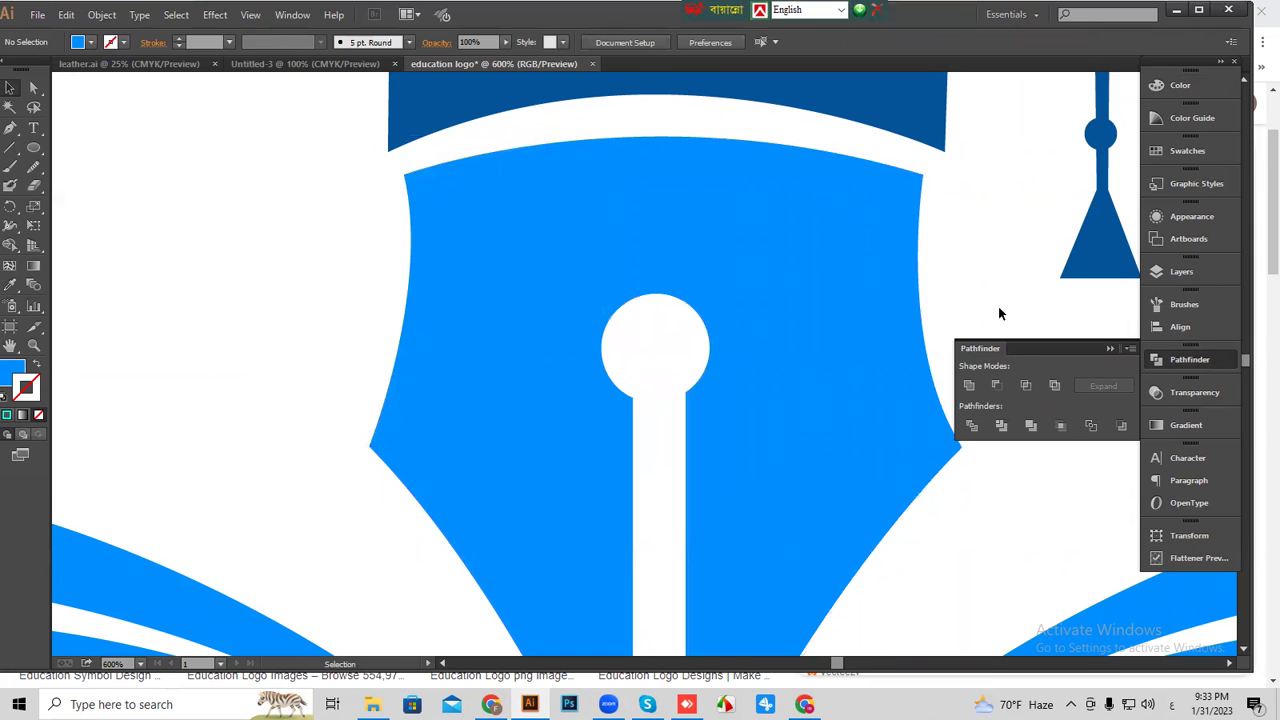
key(ctrl+z)
key(ctrl+shift+a)
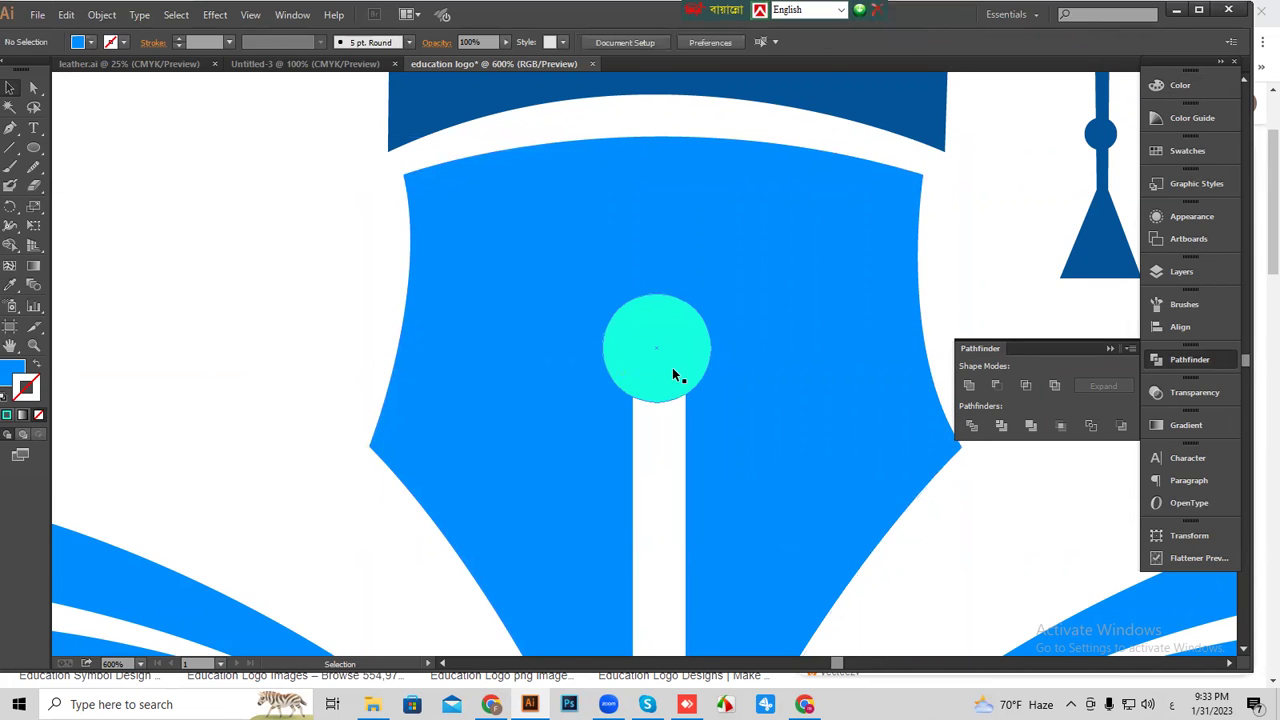
Centre the circle on the slit, Divide it with the nib, ungroup, and delete the circle piece.
drag(673, 369, 678, 369)
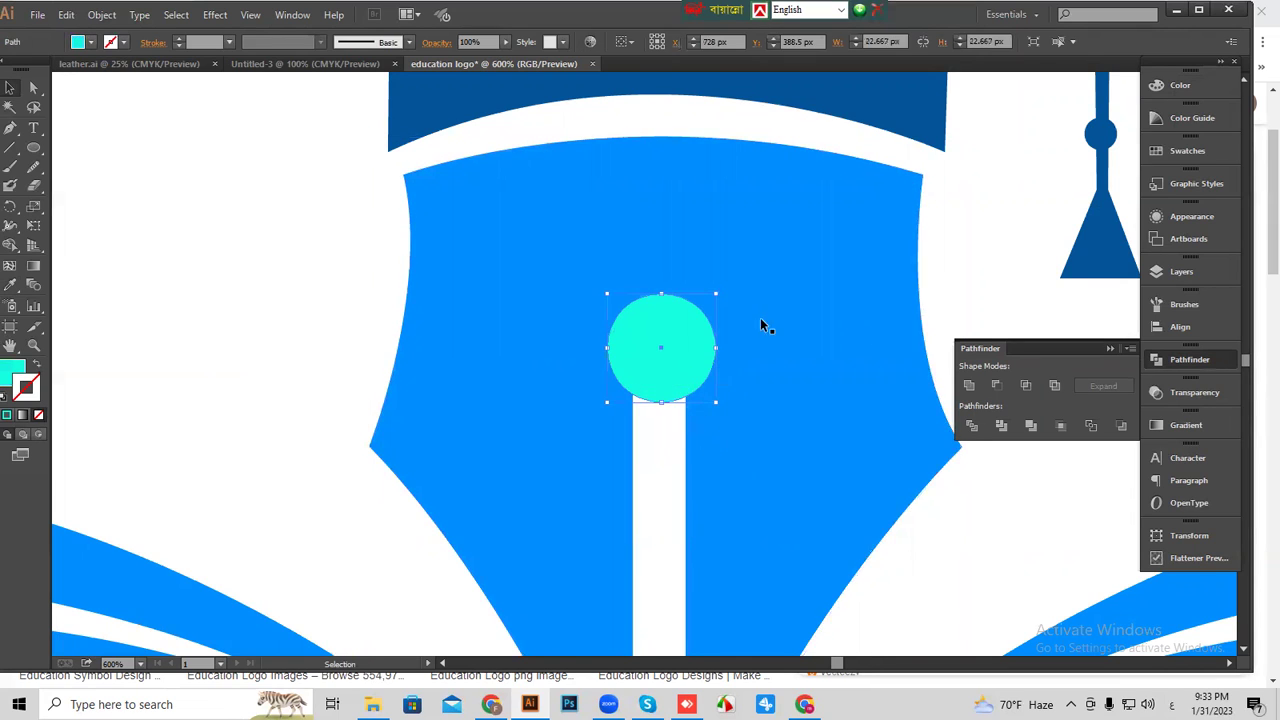
shift+click(523, 471)
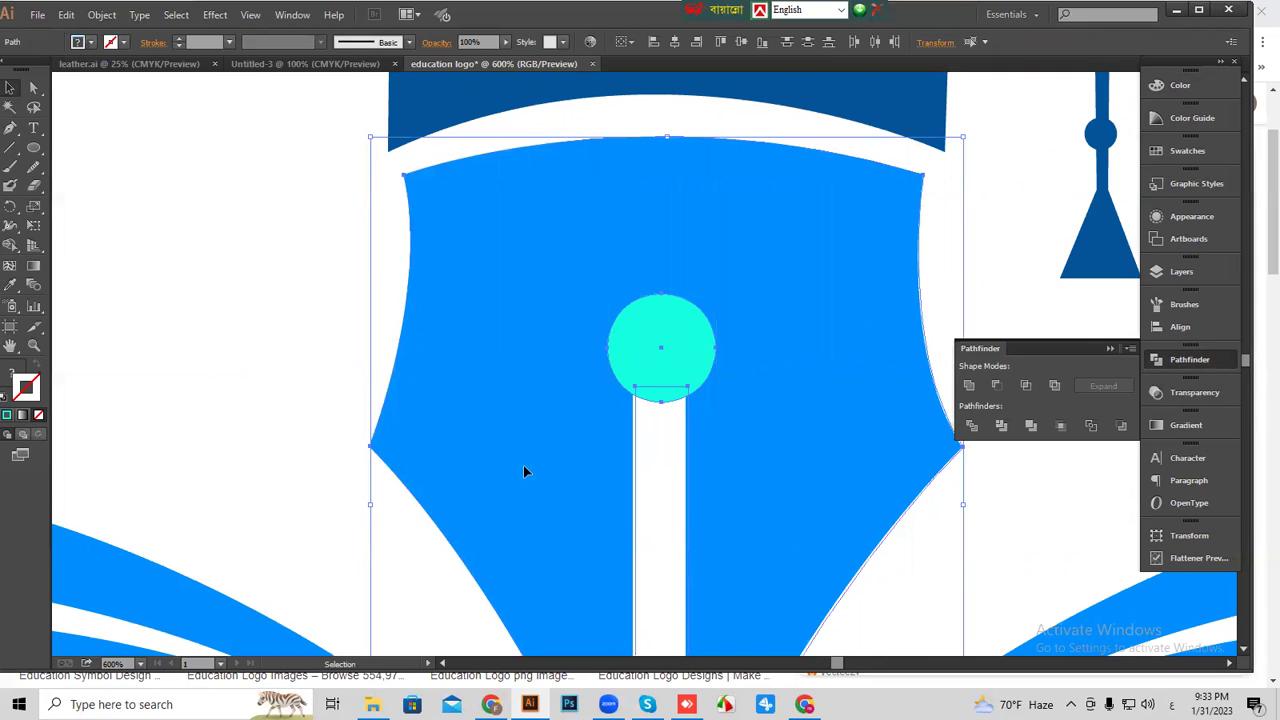
click(971, 427)
right_click(893, 313)
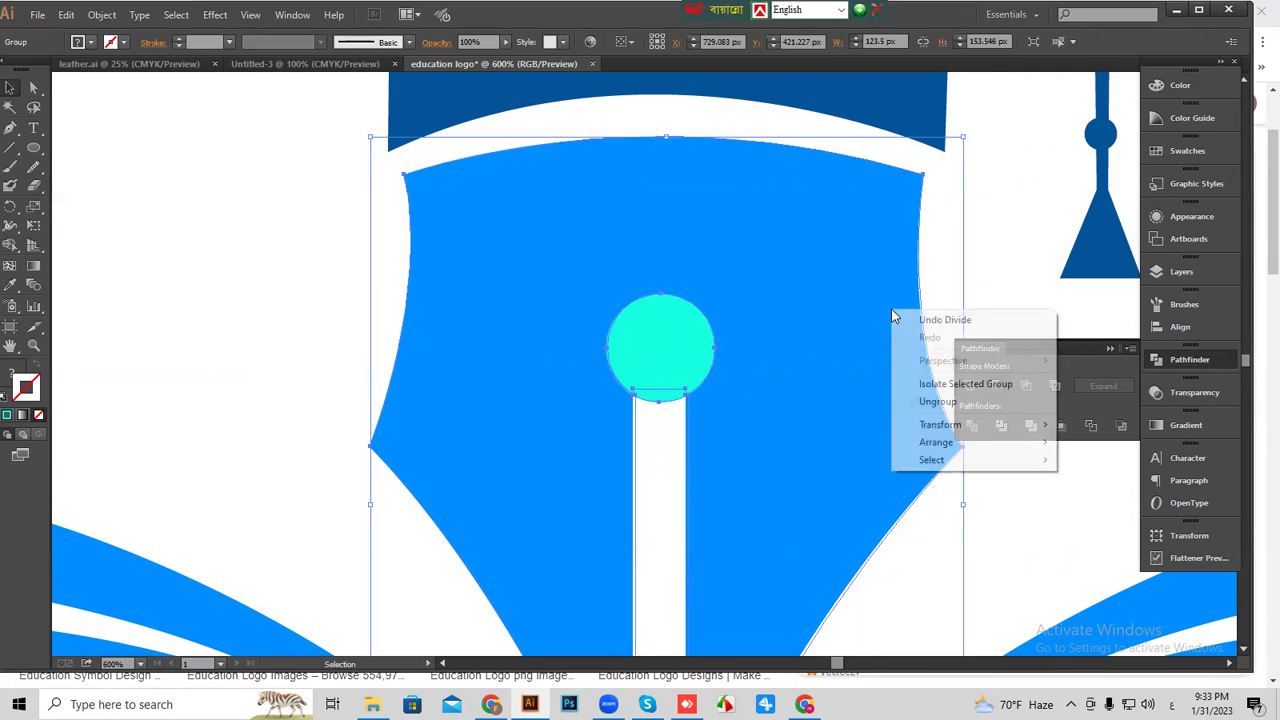
click(938, 401)
click(704, 374)
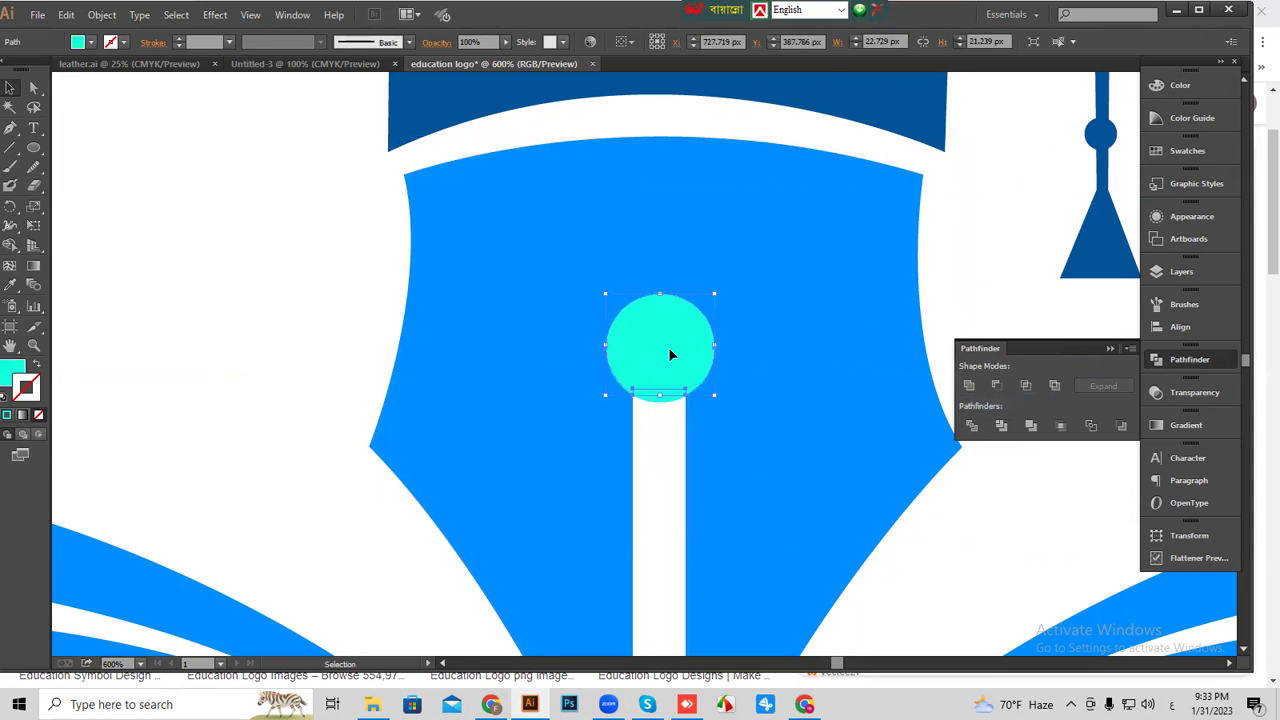
key(Delete)
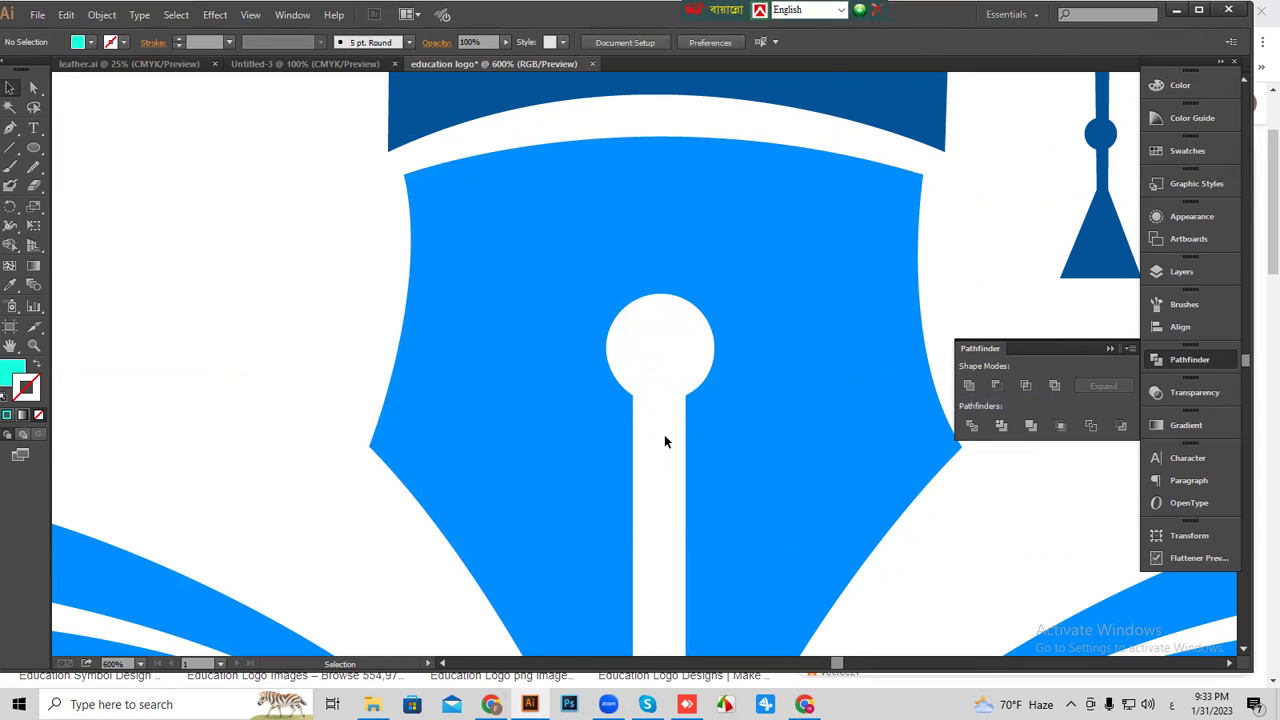
Zoom out and move the reference logo image aside to the right.
key(a)
key(ctrl+minus)
key(ctrl+minus)
key(ctrl+minus)
key(ctrl+minus)
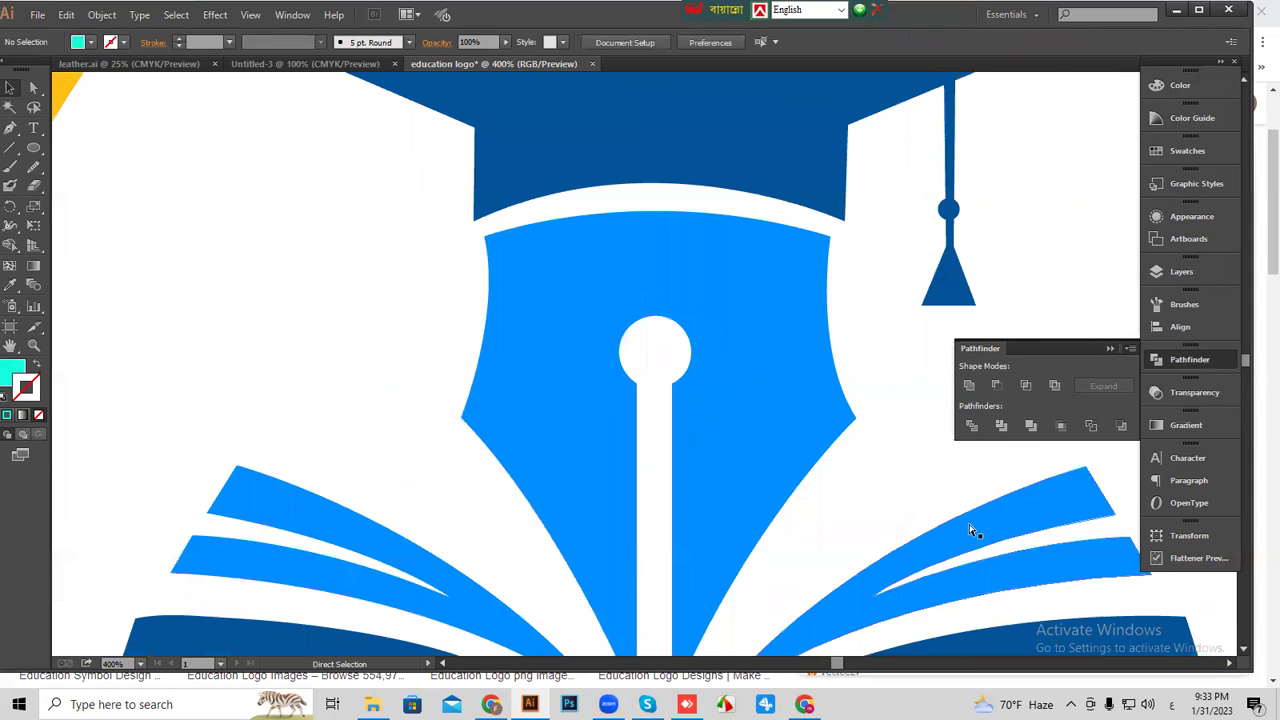
key(ctrl+minus)
key(v)
key(ctrl+minus)
drag(800, 547, 891, 523)
scroll(671, 366, right, 3)
Recolour the orange arc with the reference ring's blue using the Eyedropper.
click(363, 200)
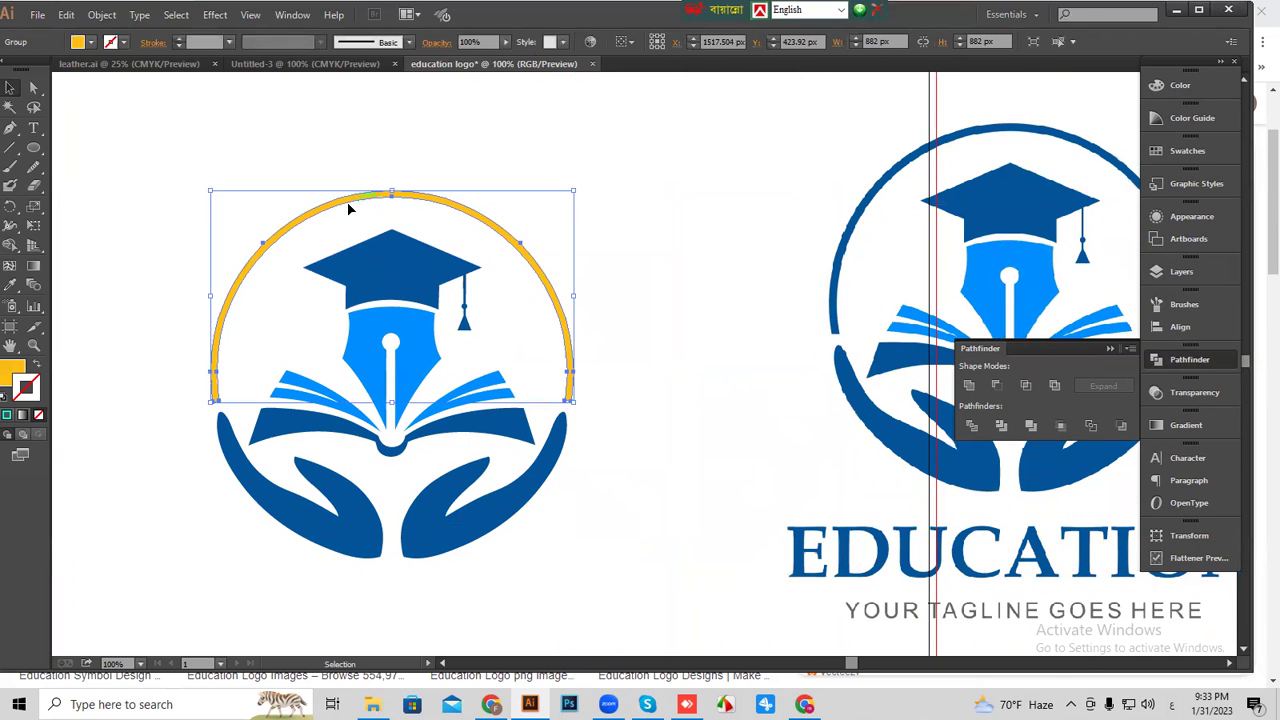
key(i)
click(858, 214)
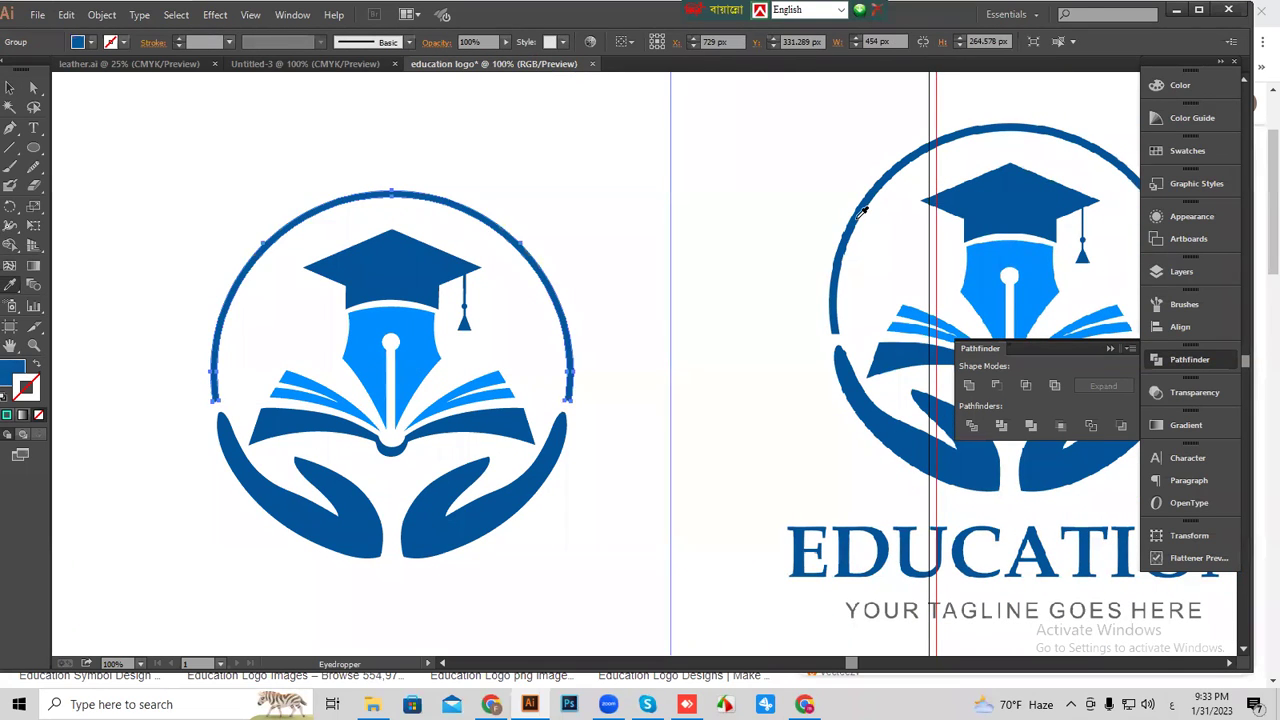
click(10, 88)
click(229, 163)
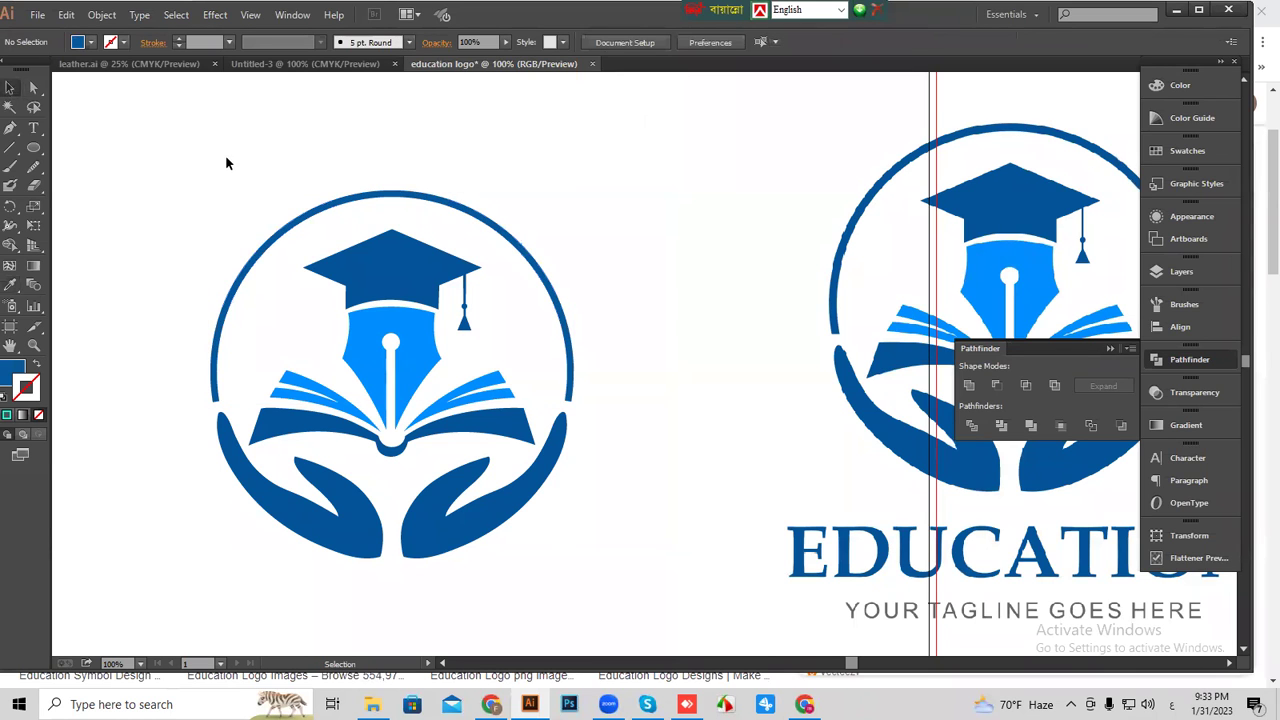
Group all paths of the traced logo icon and move the group up and left.
drag(448, 417, 468, 387)
drag(246, 192, 594, 547)
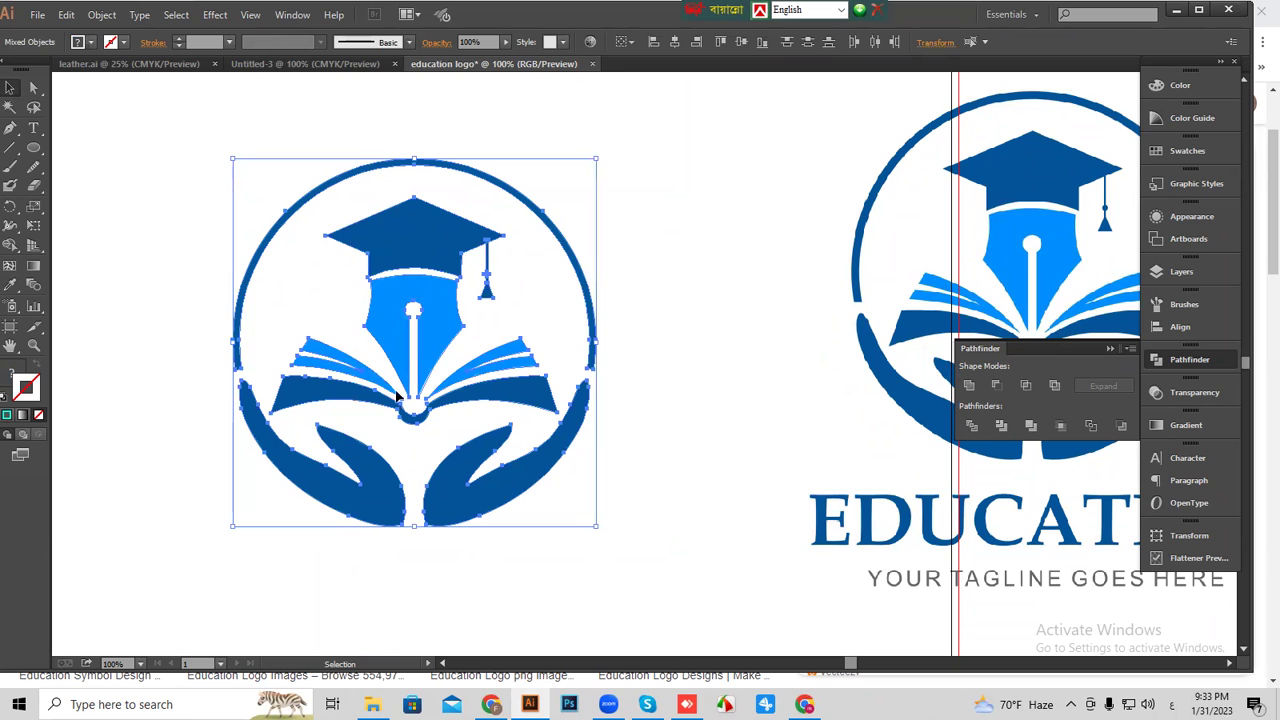
right_click(349, 376)
click(380, 428)
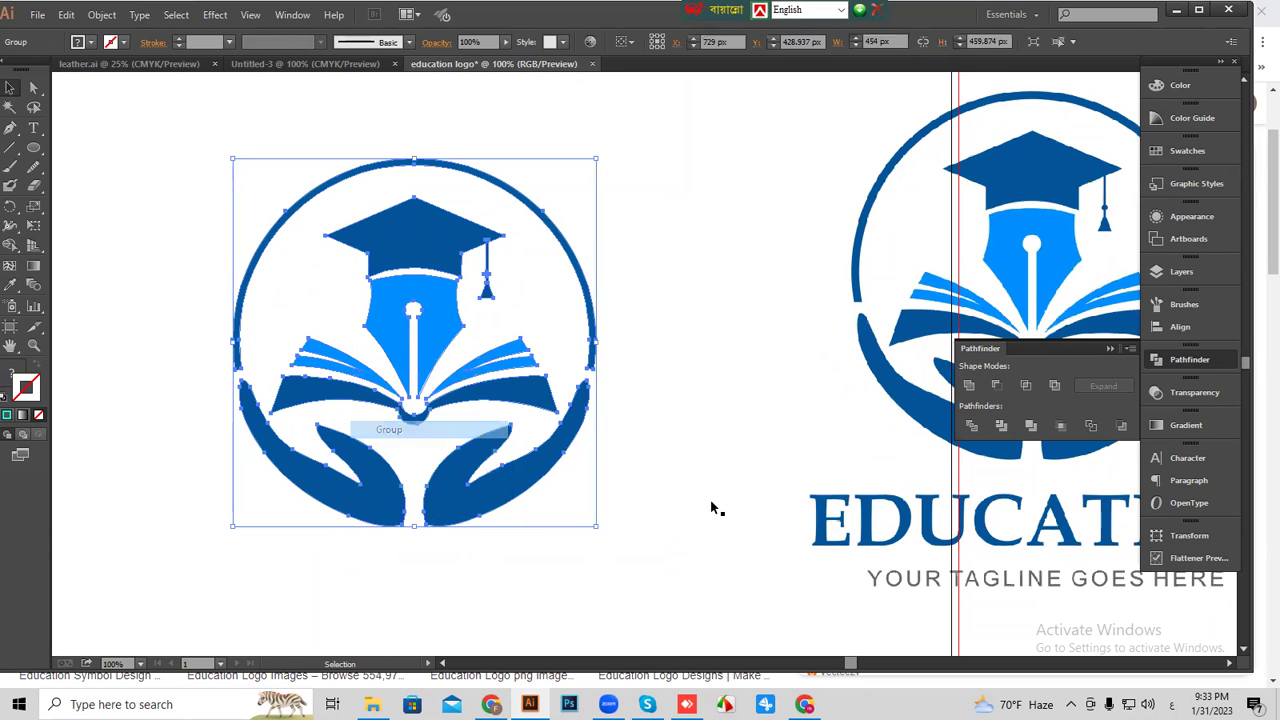
click(711, 508)
key(ctrl+minus)
drag(560, 453, 543, 399)
Add an EDUCATION text point on the artboard, set in Myriad Pro.
click(33, 128)
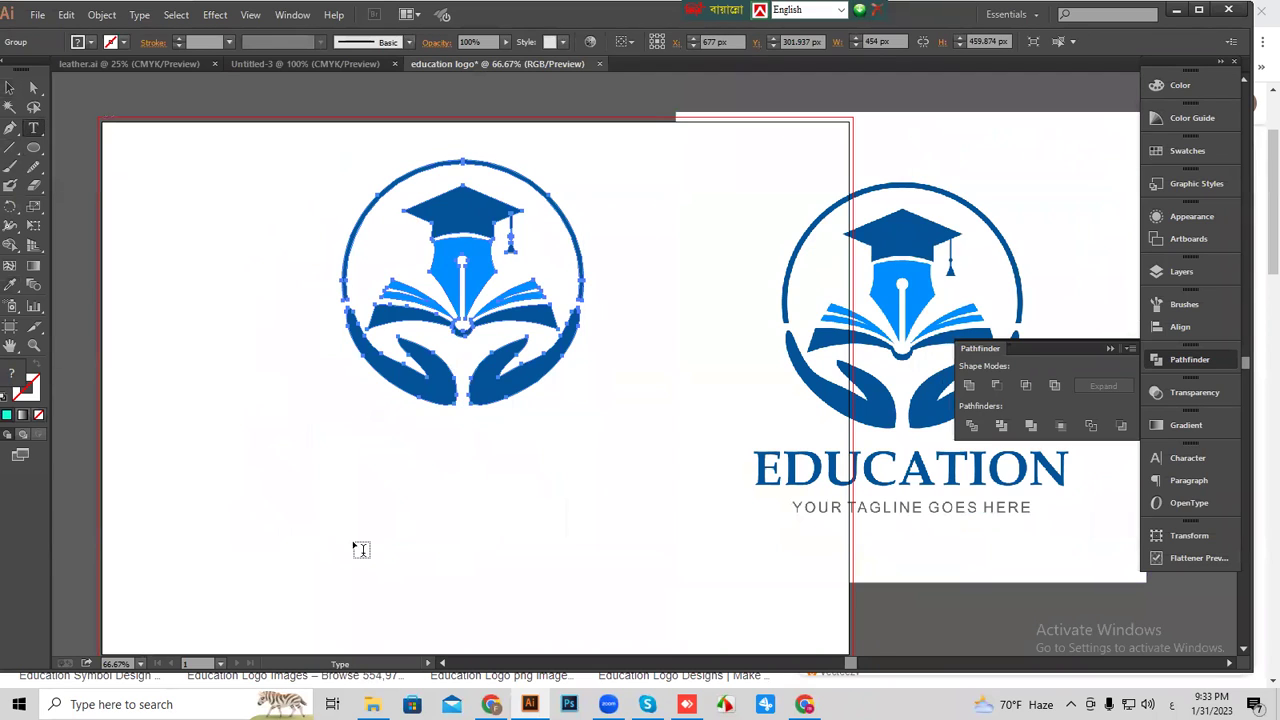
click(280, 514)
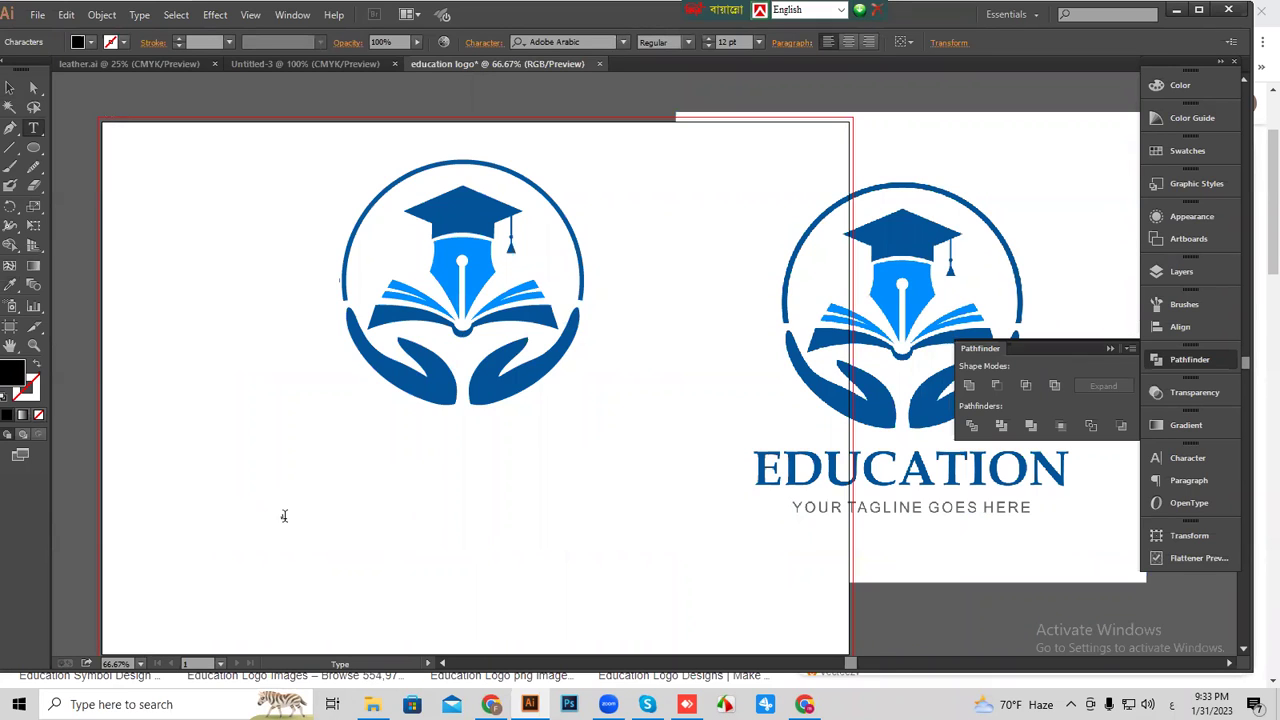
key(super+space)
click(33, 128)
Scale EDUCATION up to about 148 pt and place it beneath the logo icon.
click(10, 88)
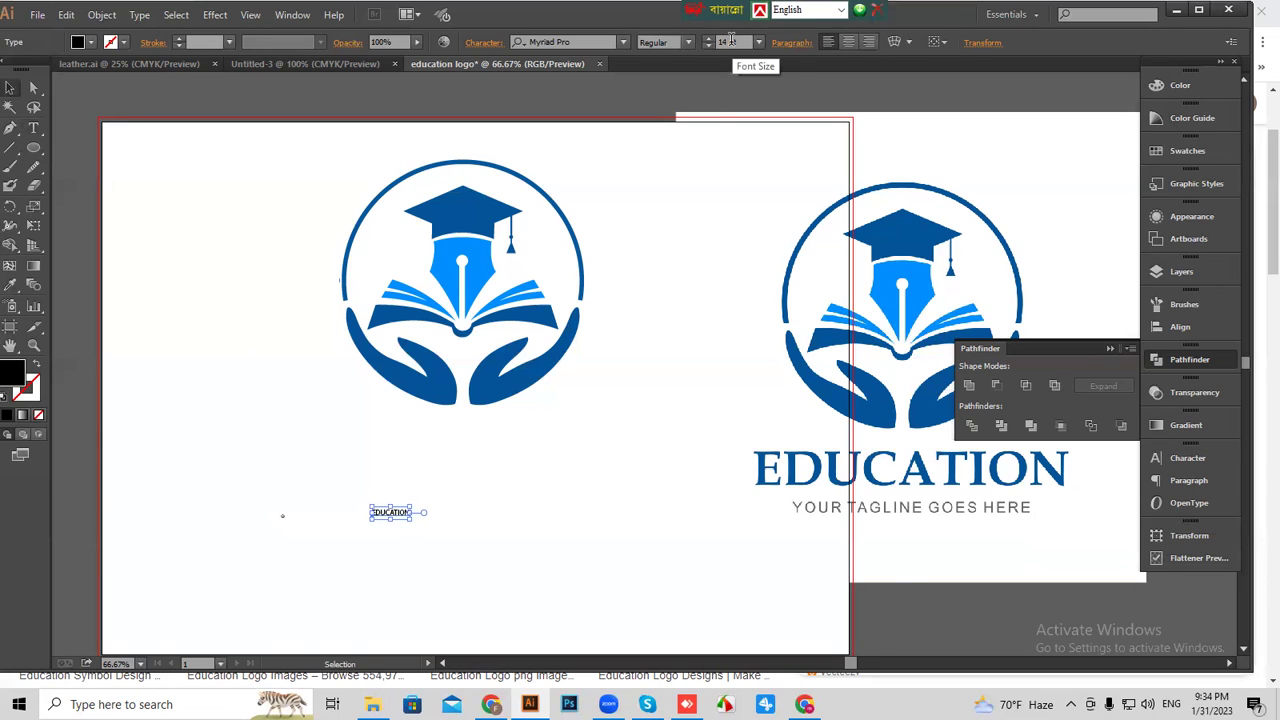
click(432, 496)
click(407, 518)
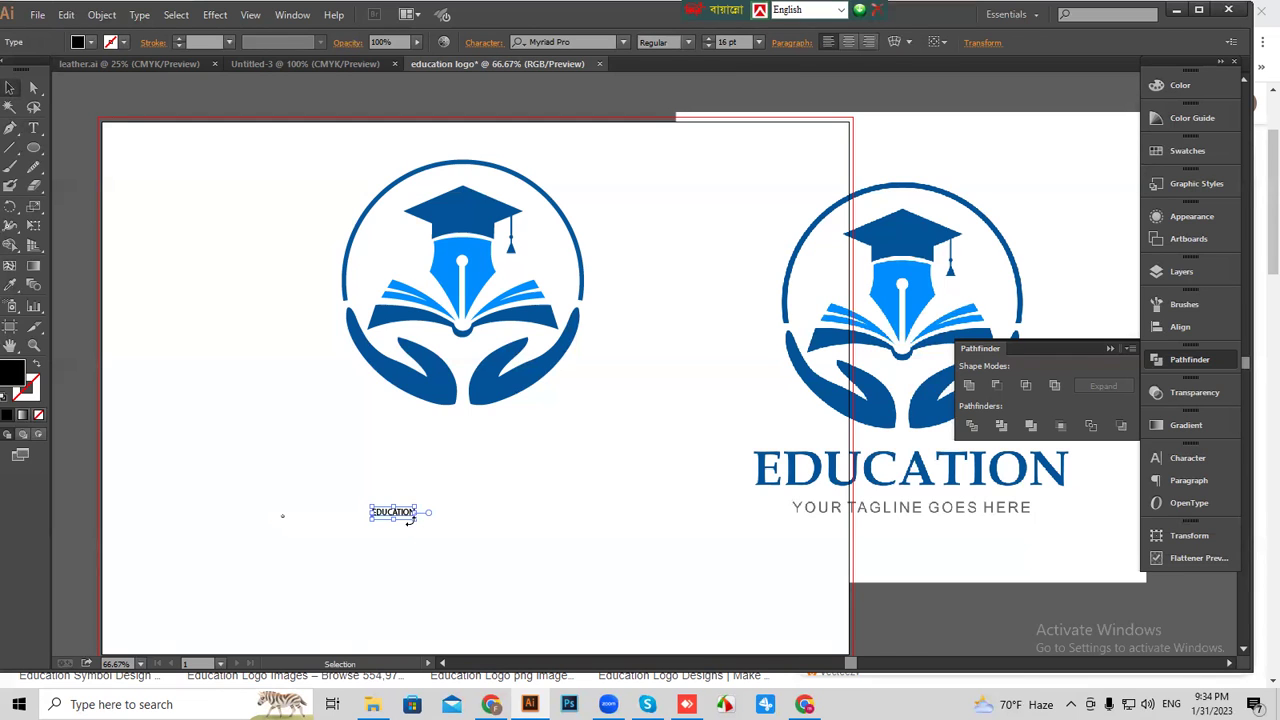
drag(415, 517, 593, 555)
drag(516, 529, 589, 481)
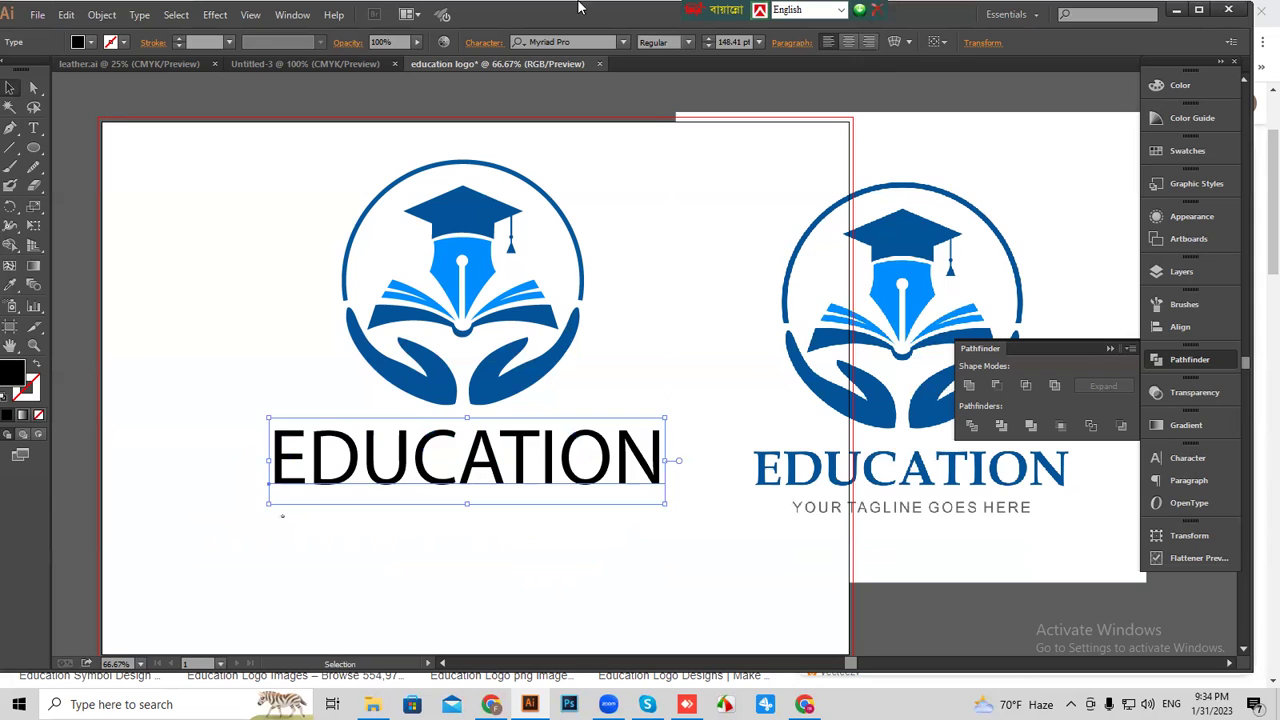
Try the Levnam Bold font on the EDUCATION wordmark.
click(622, 42)
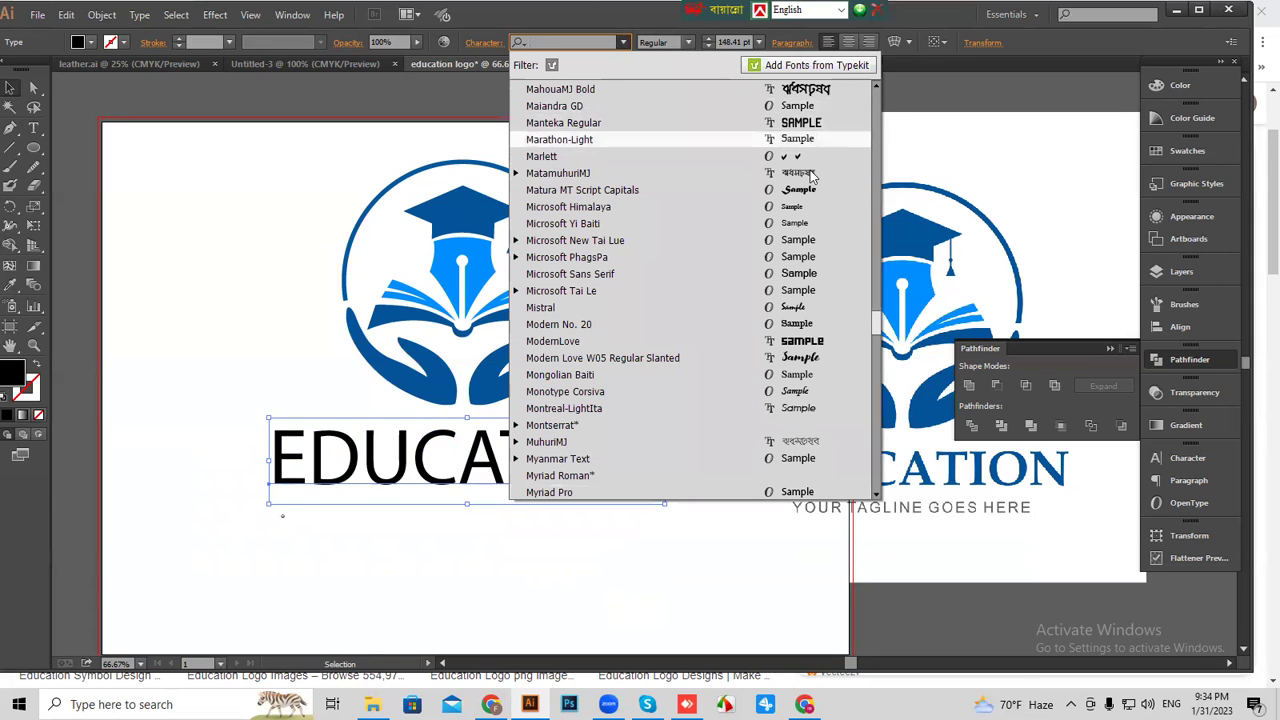
scroll(808, 366, up, 12)
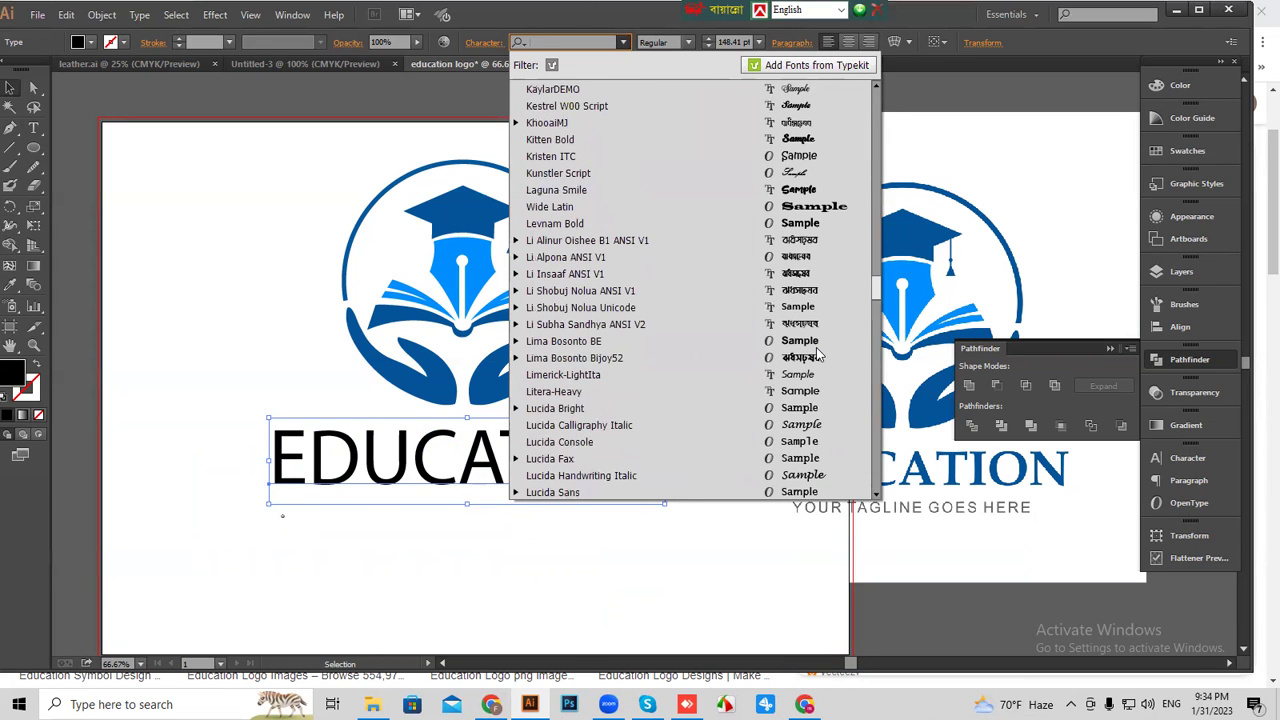
click(815, 224)
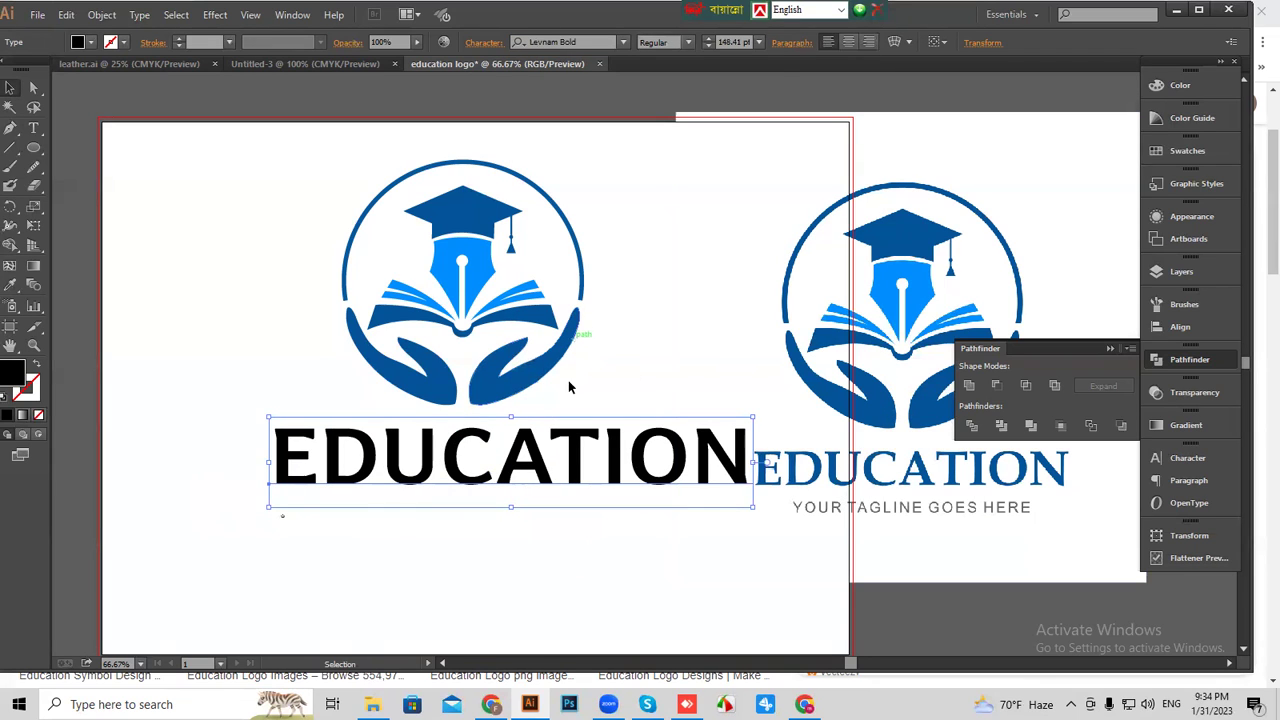
scroll(736, 42, down, 16)
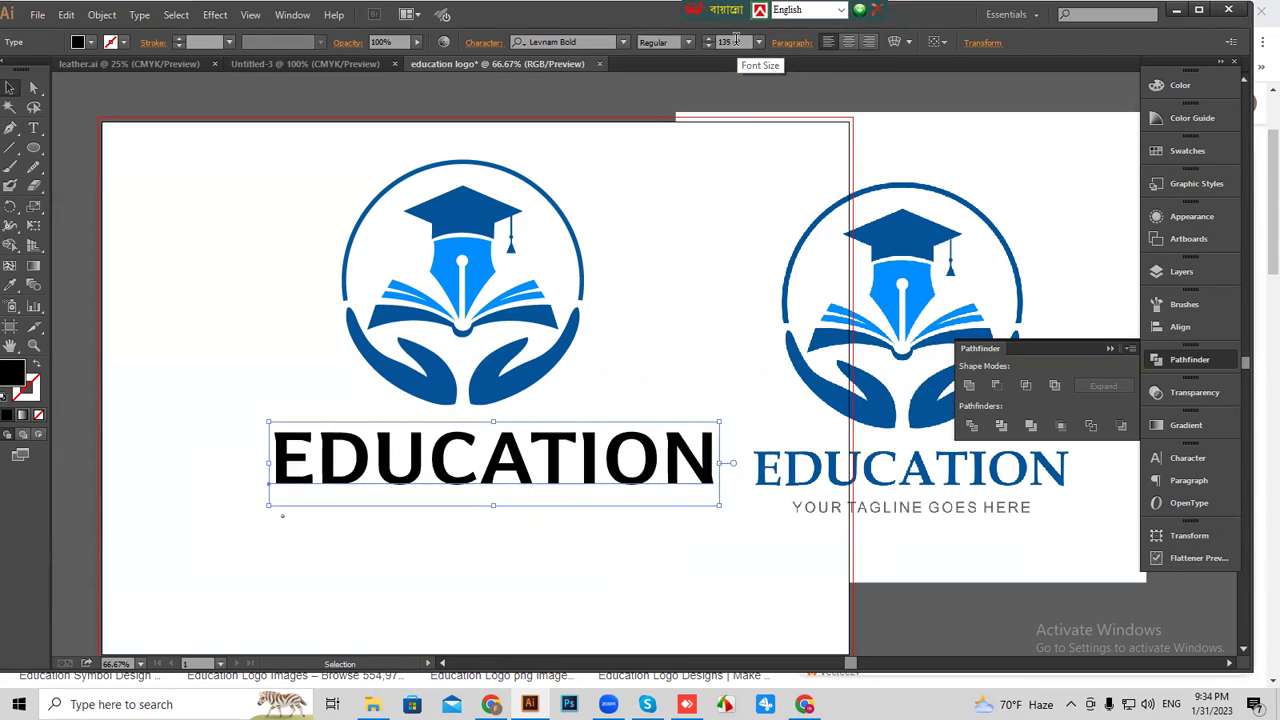
scroll(598, 42, up, 3)
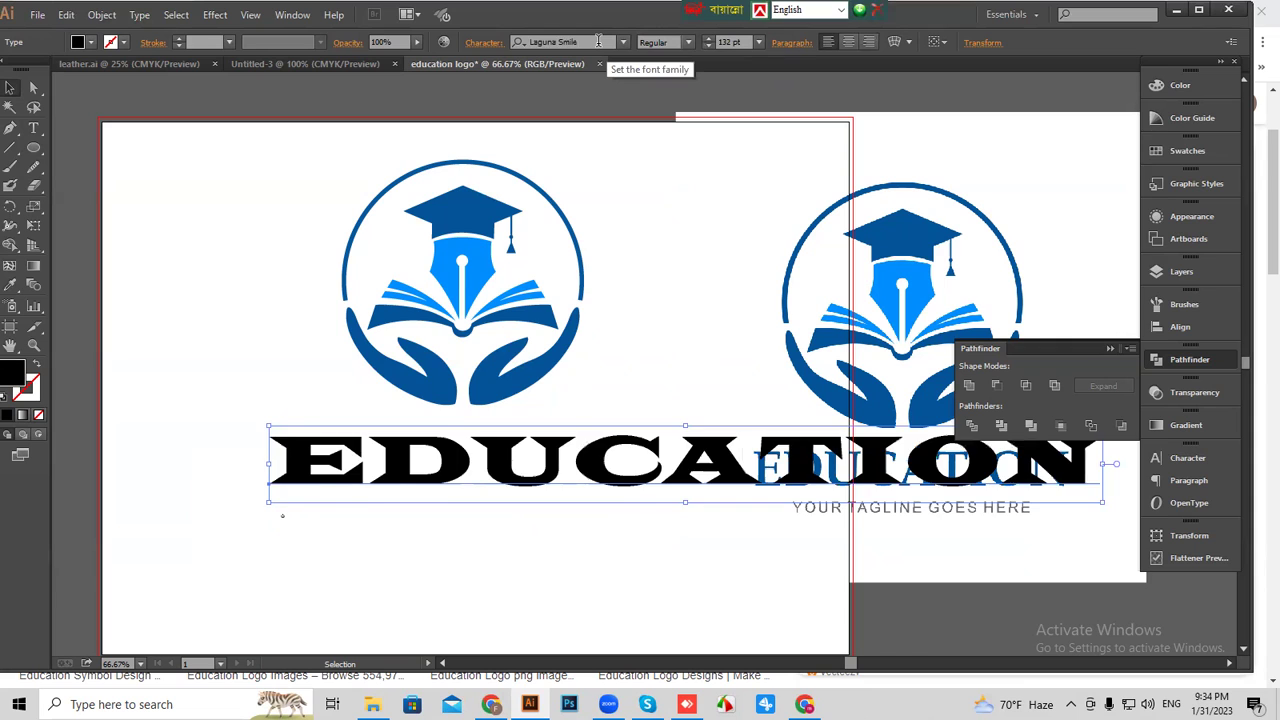
scroll(598, 42, up, 4)
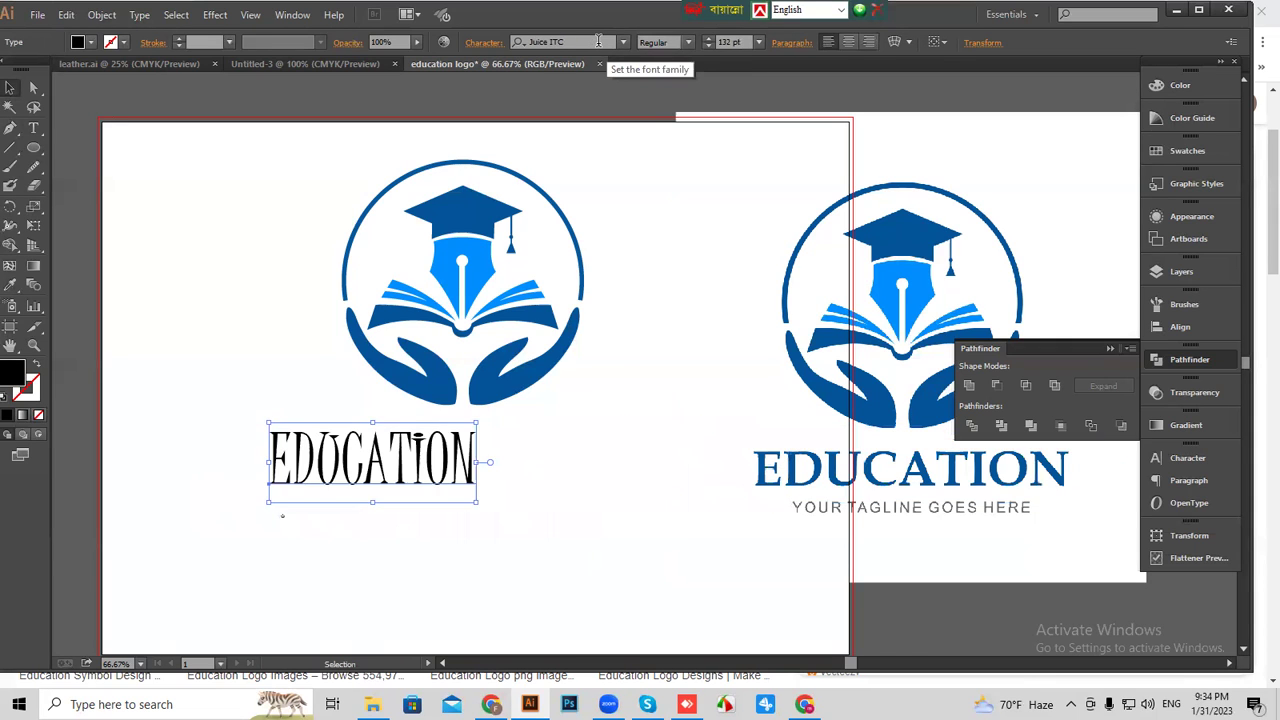
scroll(598, 42, up, 1)
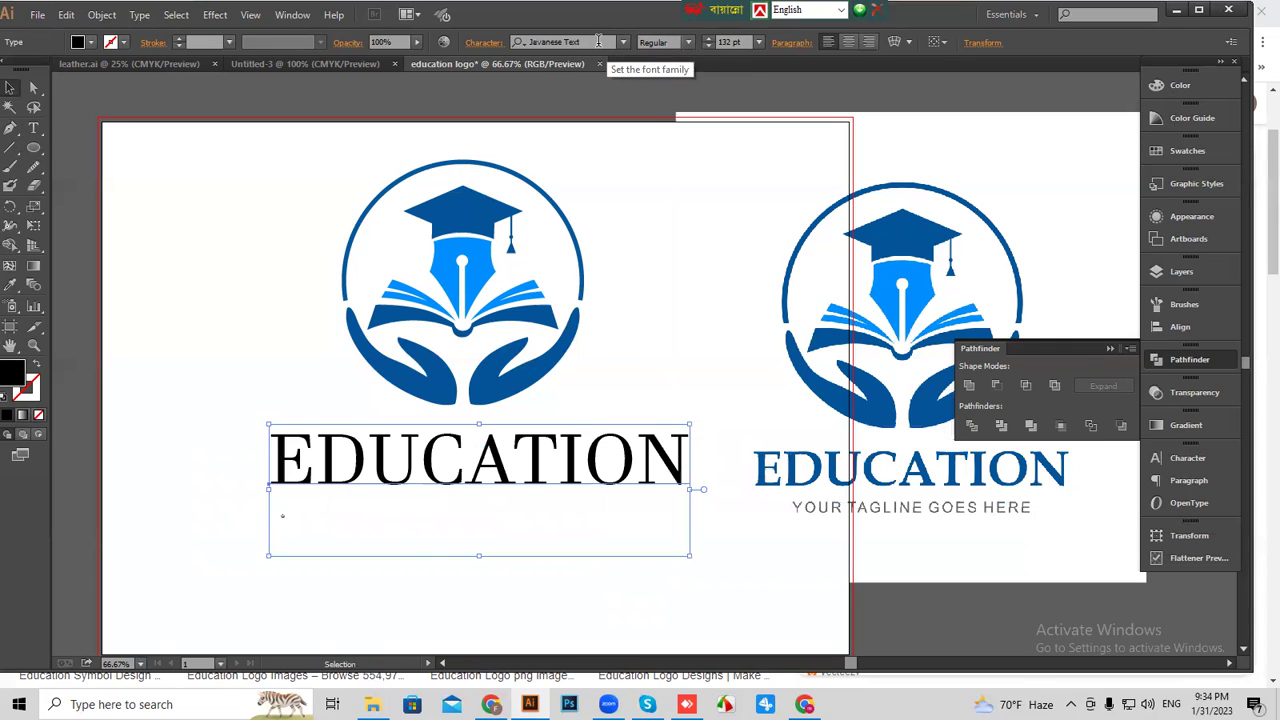
Try High Tower Text Italic on the EDUCATION wordmark.
click(624, 268)
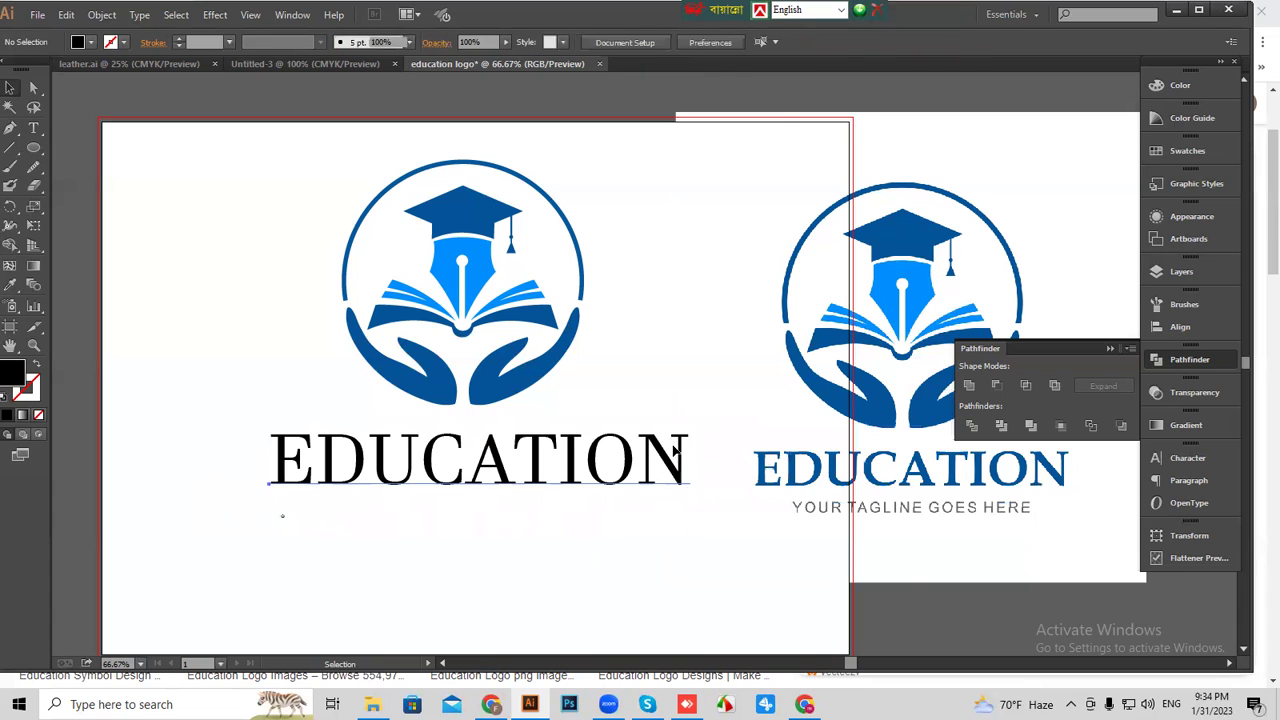
click(676, 455)
scroll(738, 41, down, 1)
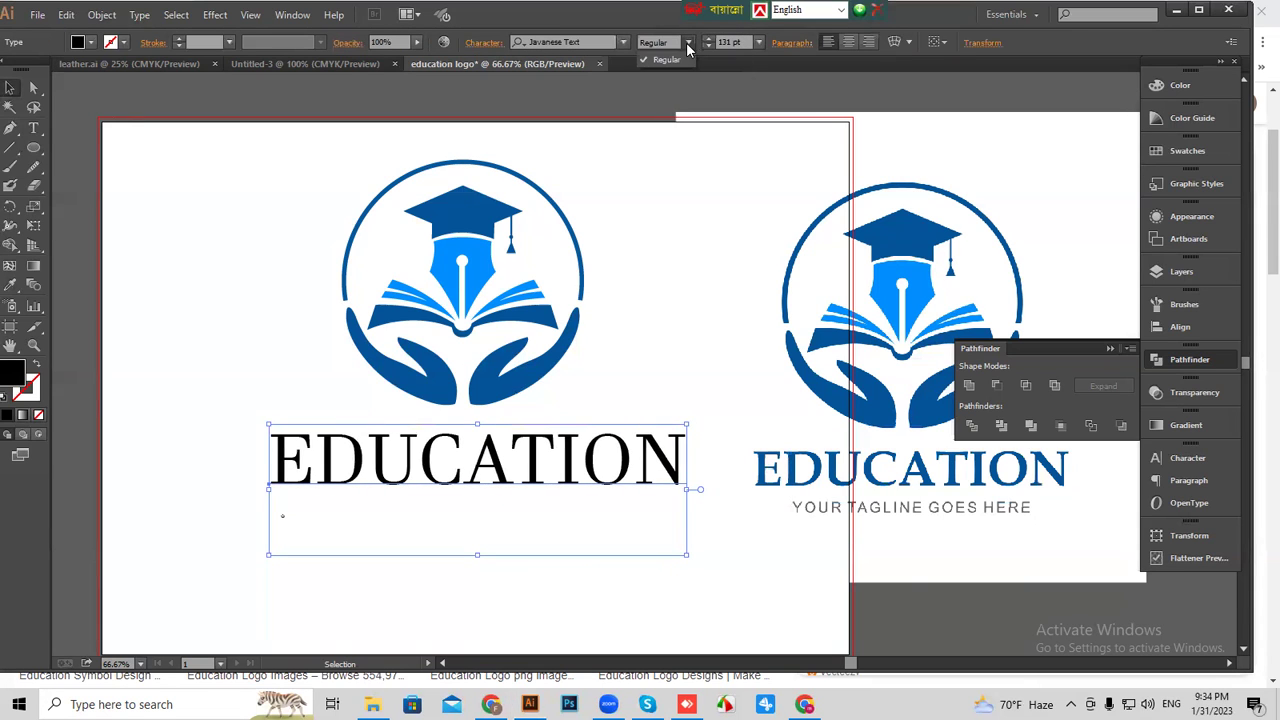
click(621, 42)
scroll(775, 230, up, 3)
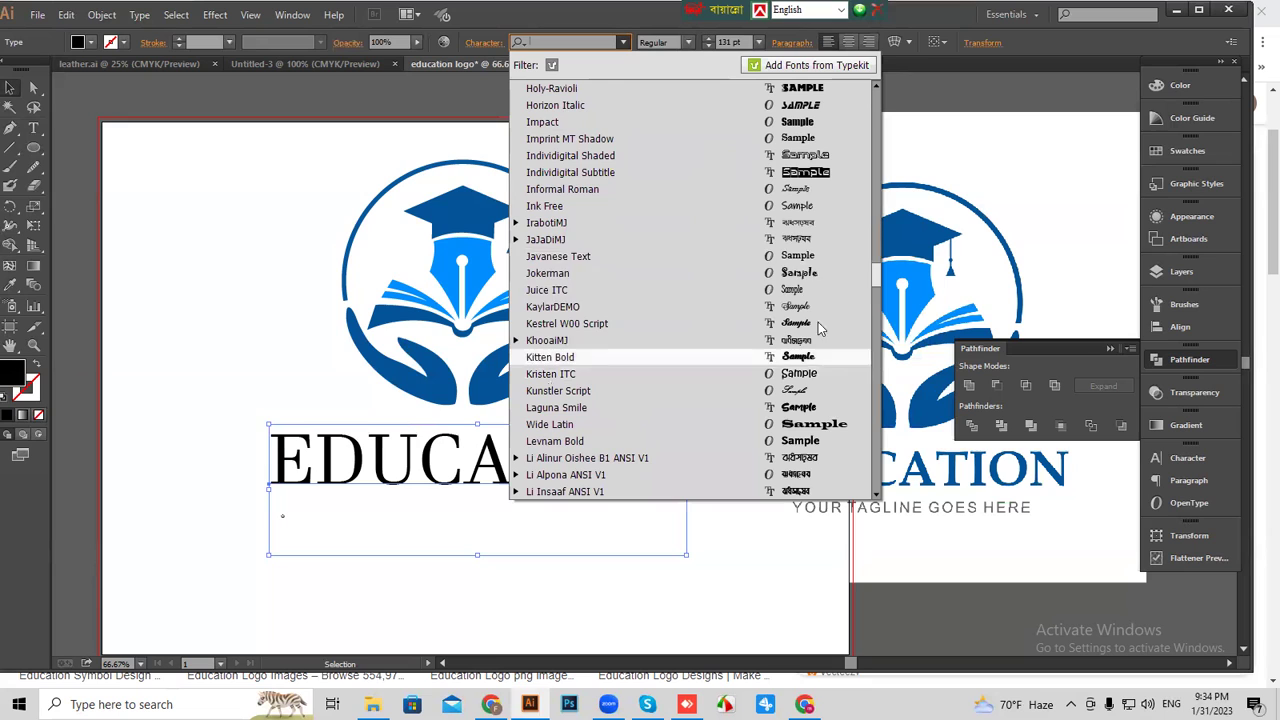
scroll(755, 240, up, 5)
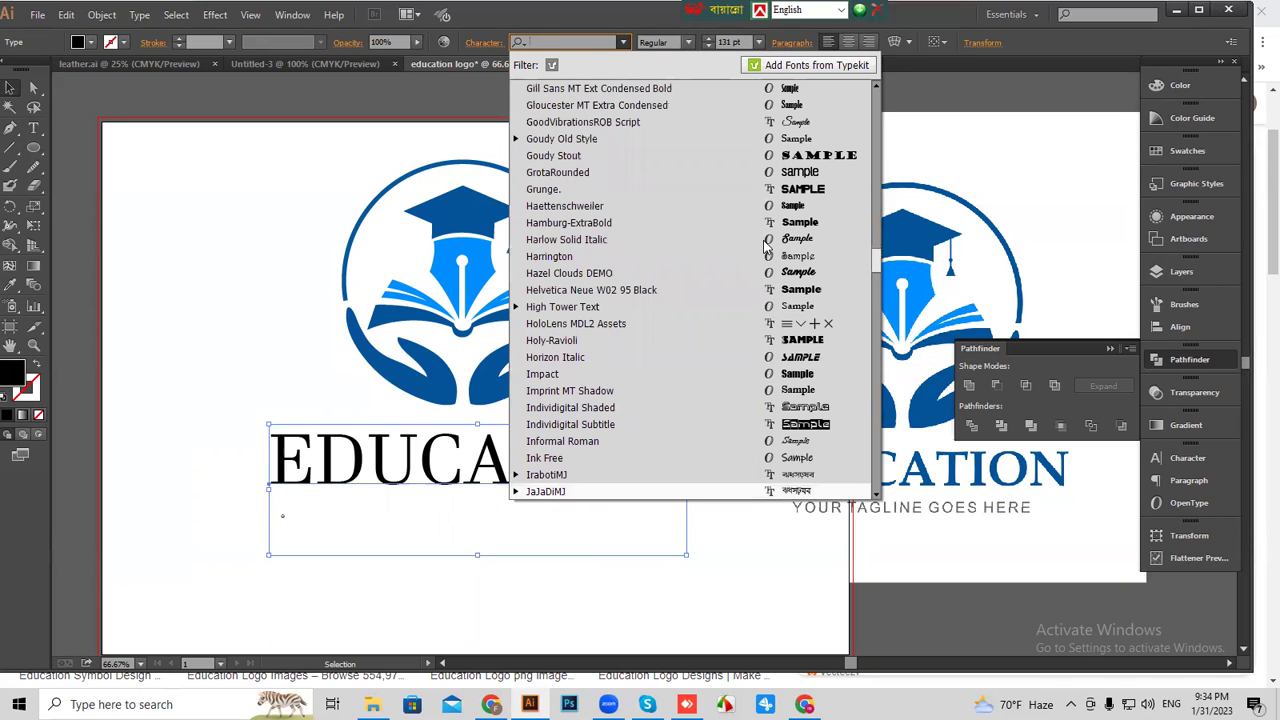
click(795, 307)
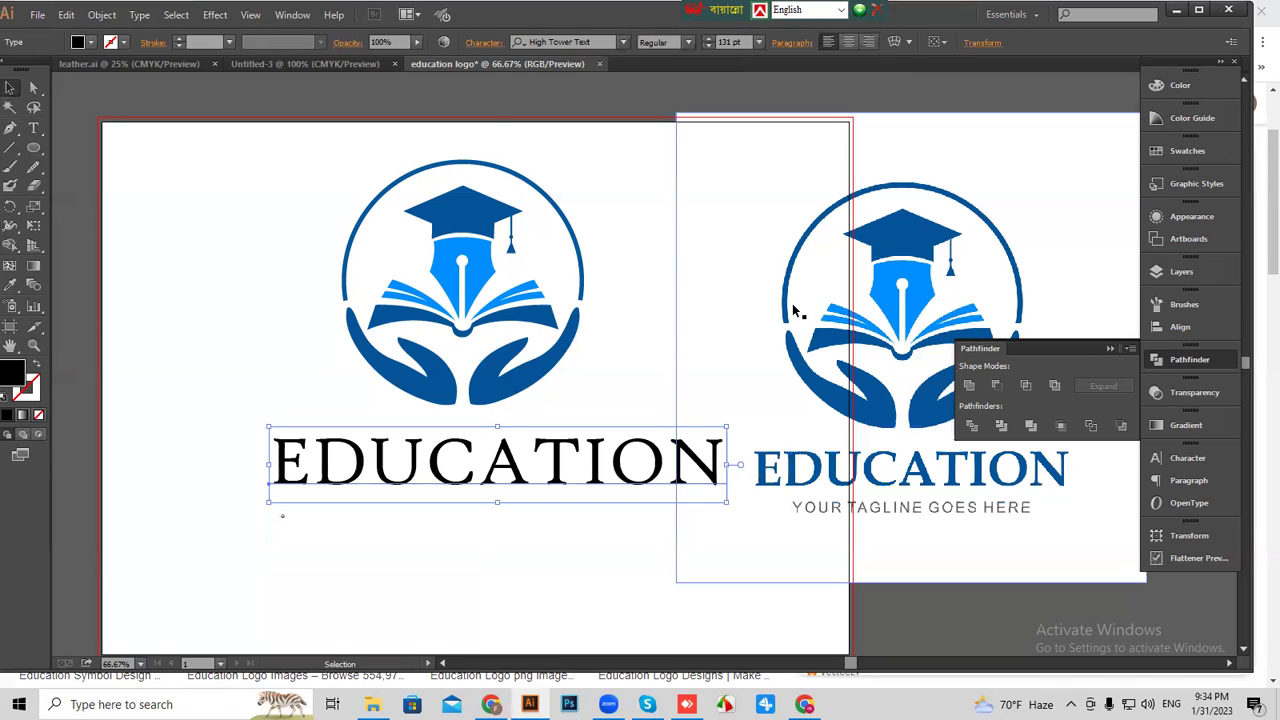
click(688, 42)
click(662, 77)
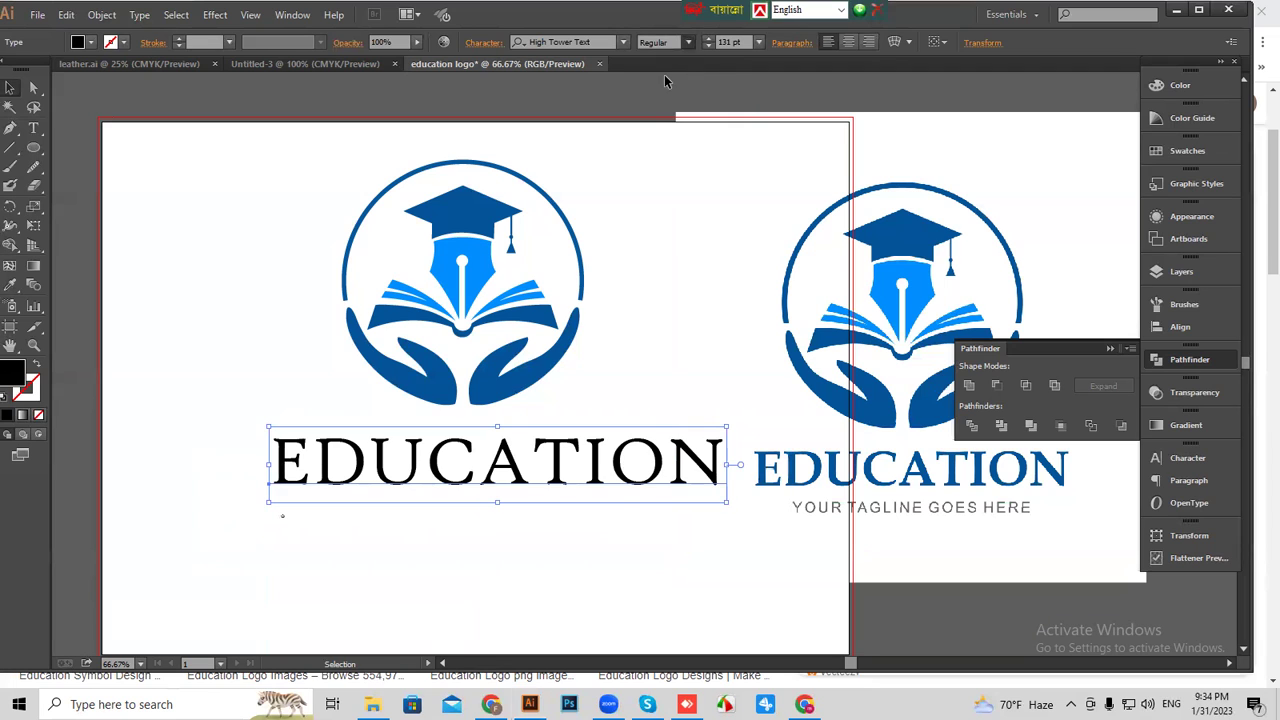
Set the EDUCATION wordmark in Georgia Bold.
click(623, 42)
scroll(797, 150, up, 3)
click(797, 147)
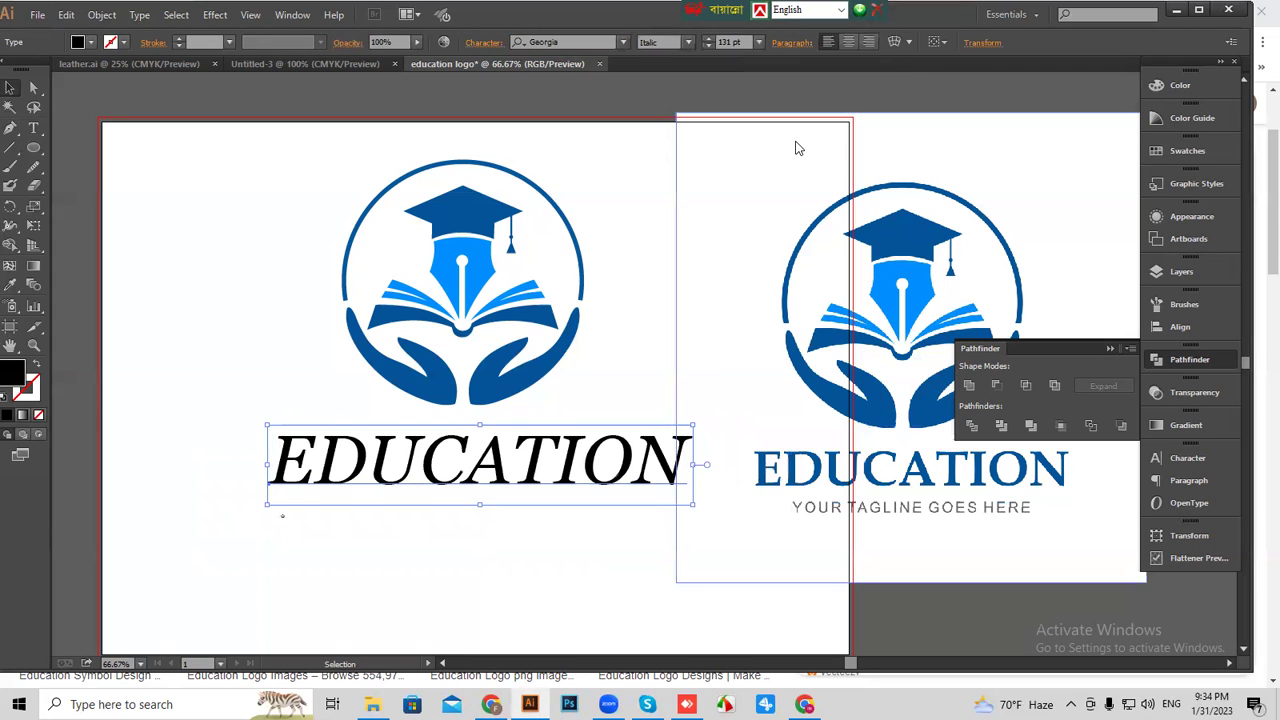
click(689, 42)
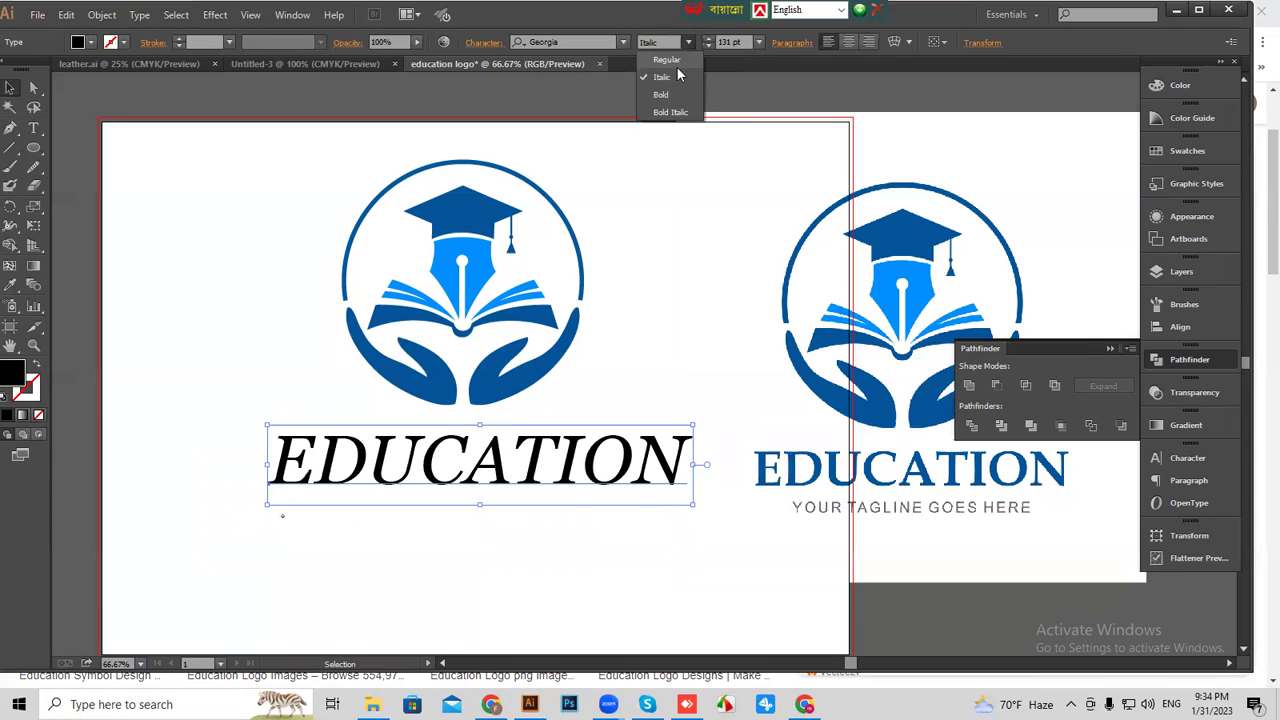
click(670, 90)
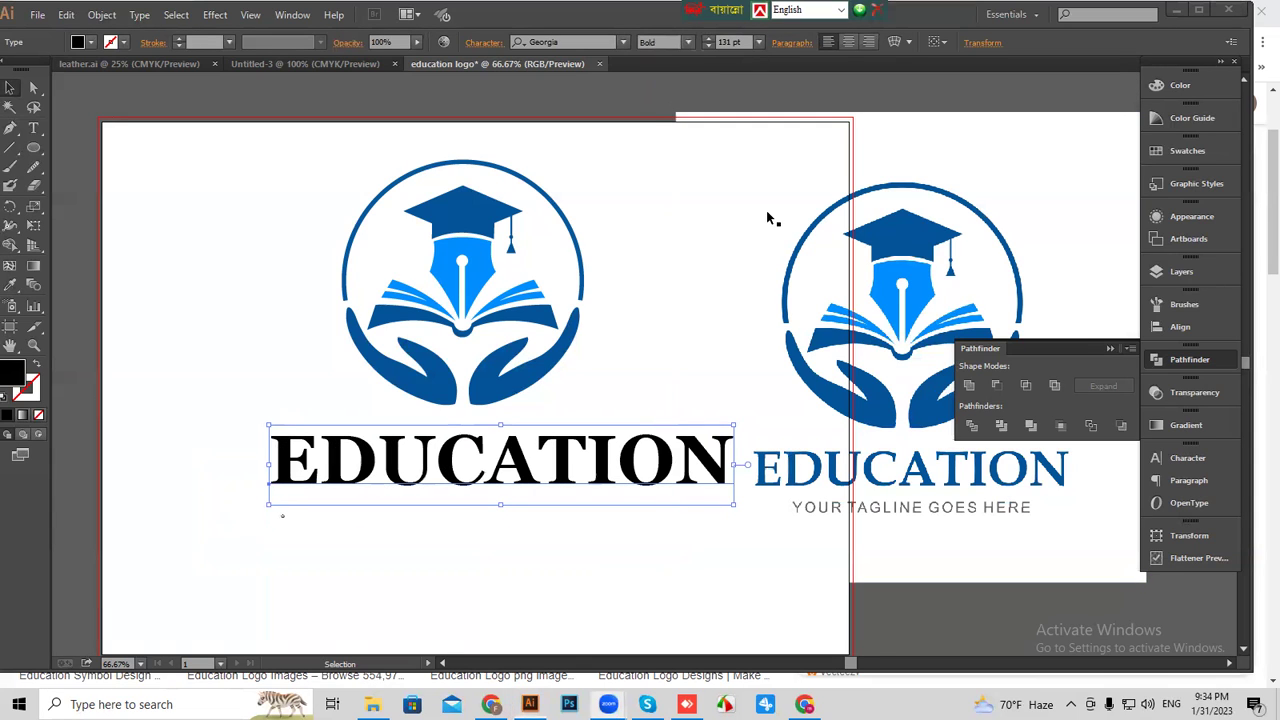
Drag the reference logo image further to the right.
drag(701, 306, 748, 310)
scroll(627, 291, down, 1)
scroll(627, 291, right, 2)
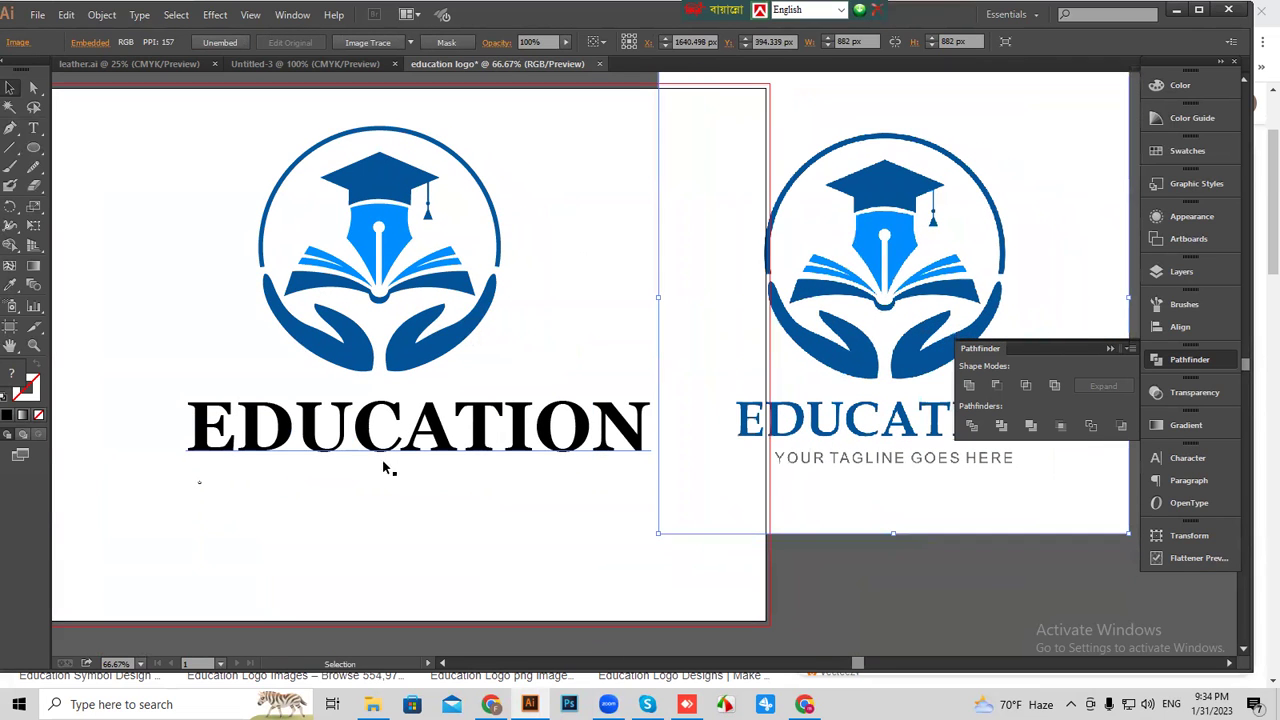
scroll(777, 398, right, 1)
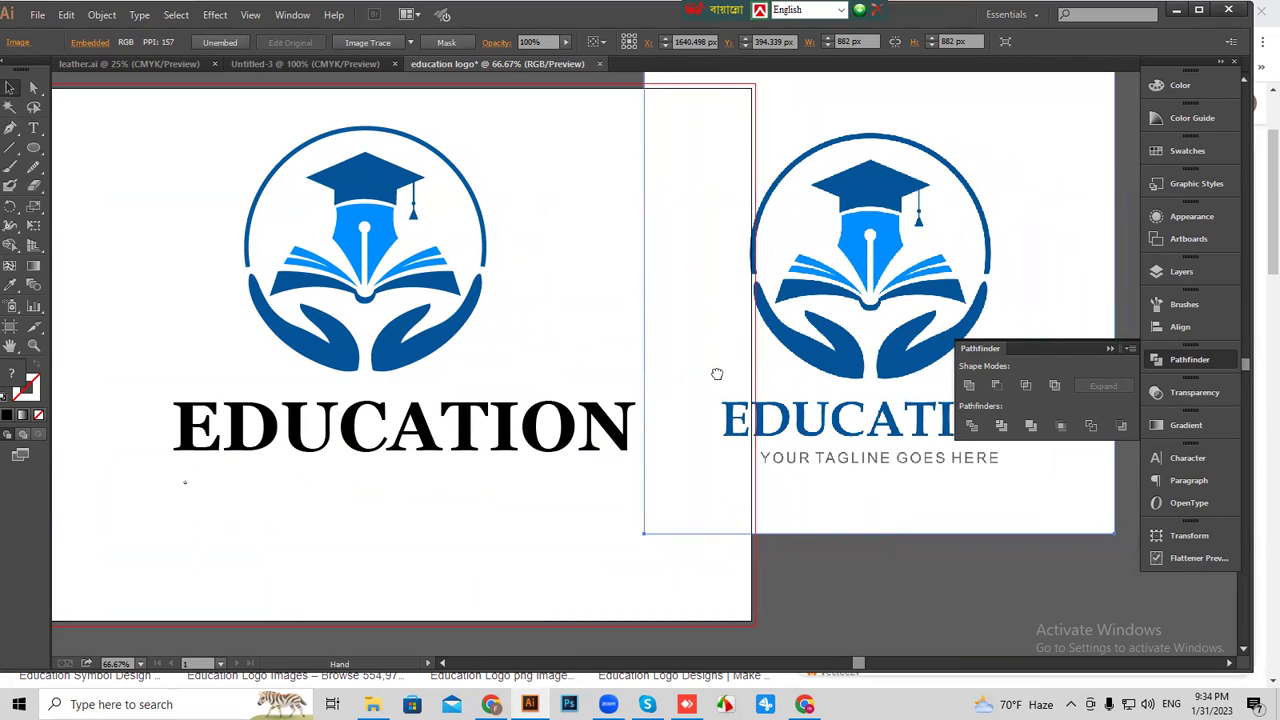
scroll(717, 371, down, 1)
scroll(717, 371, left, 1)
scroll(710, 490, down, 2)
scroll(710, 490, left, 2)
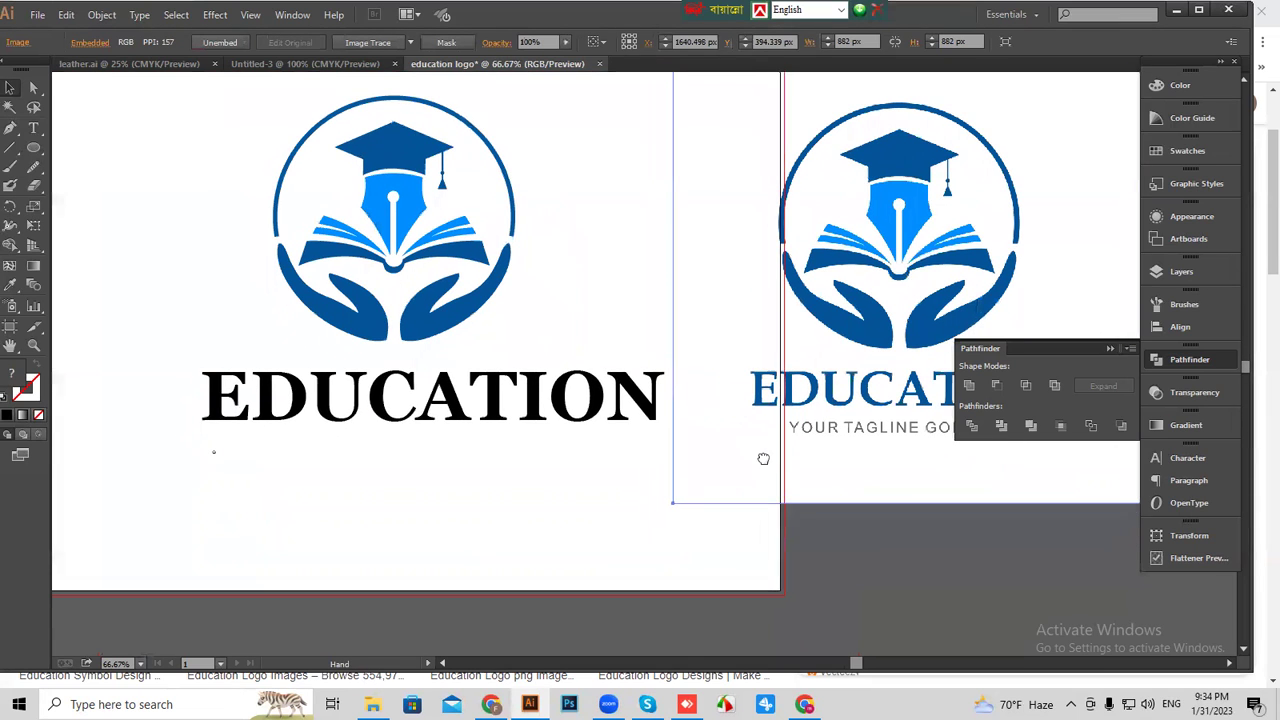
Remove the stray empty text point below EDUCATION and zoom out.
drag(197, 443, 240, 462)
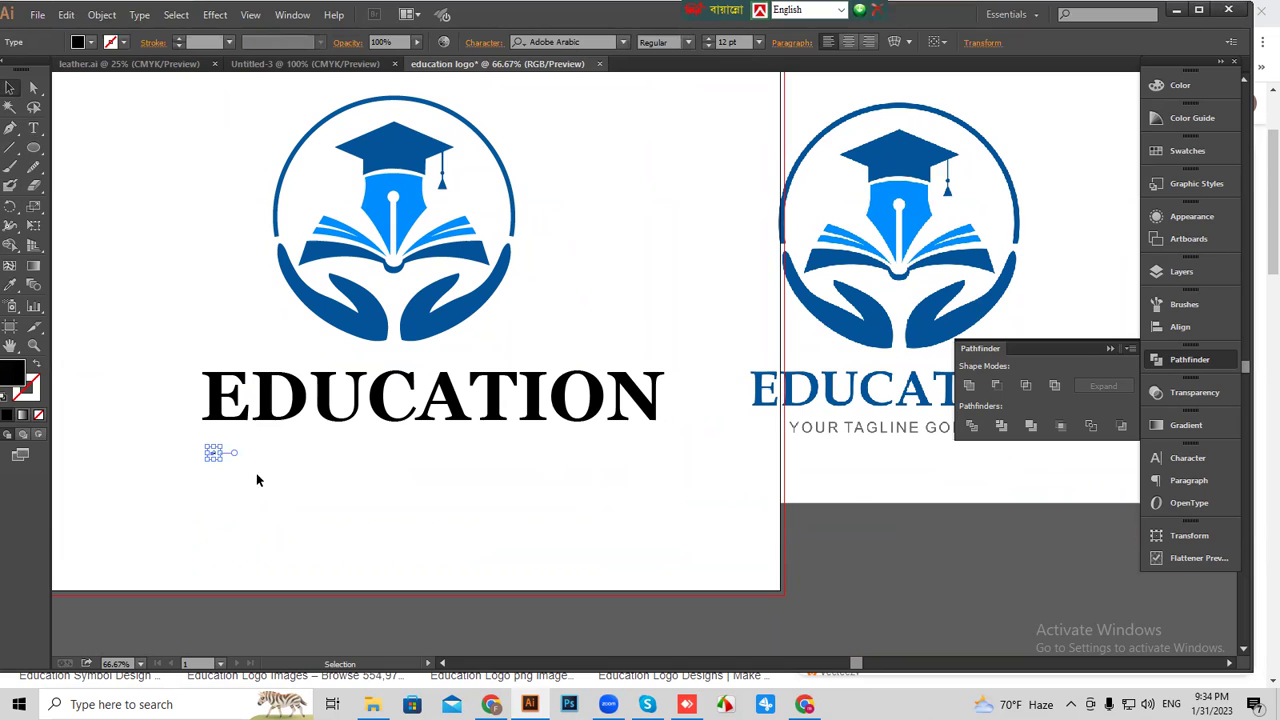
click(164, 467)
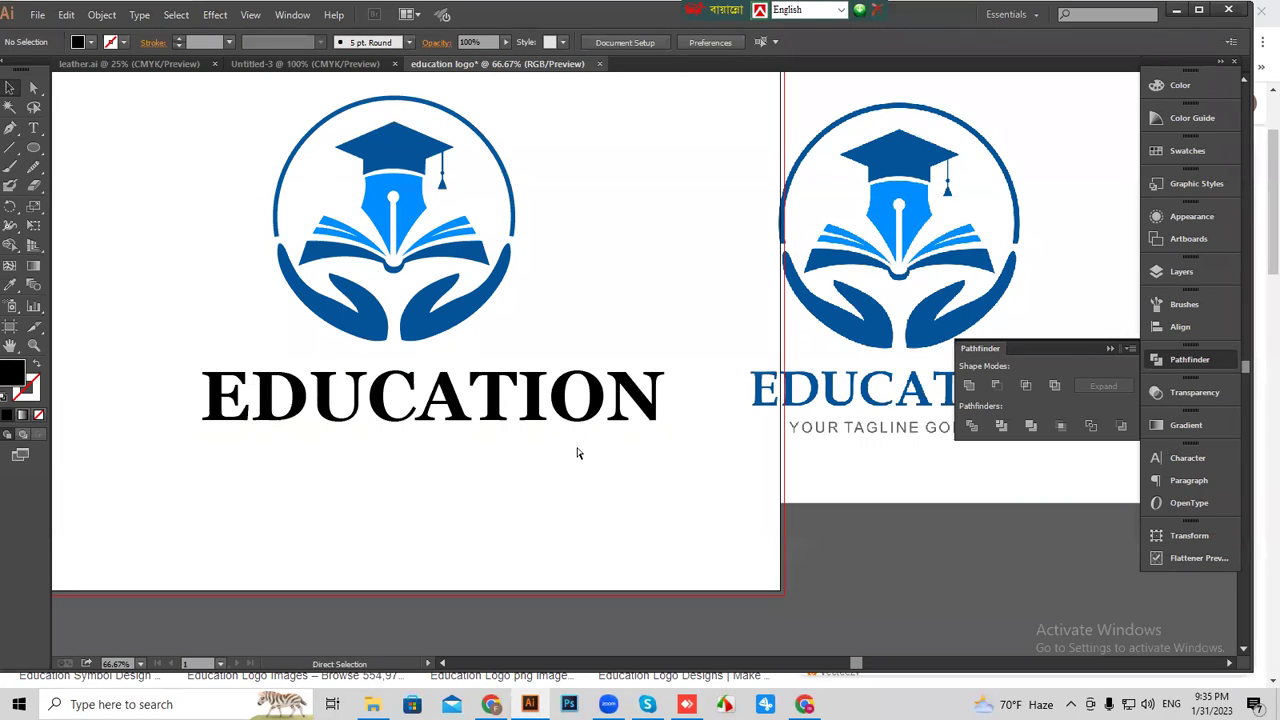
key(ctrl+minus)
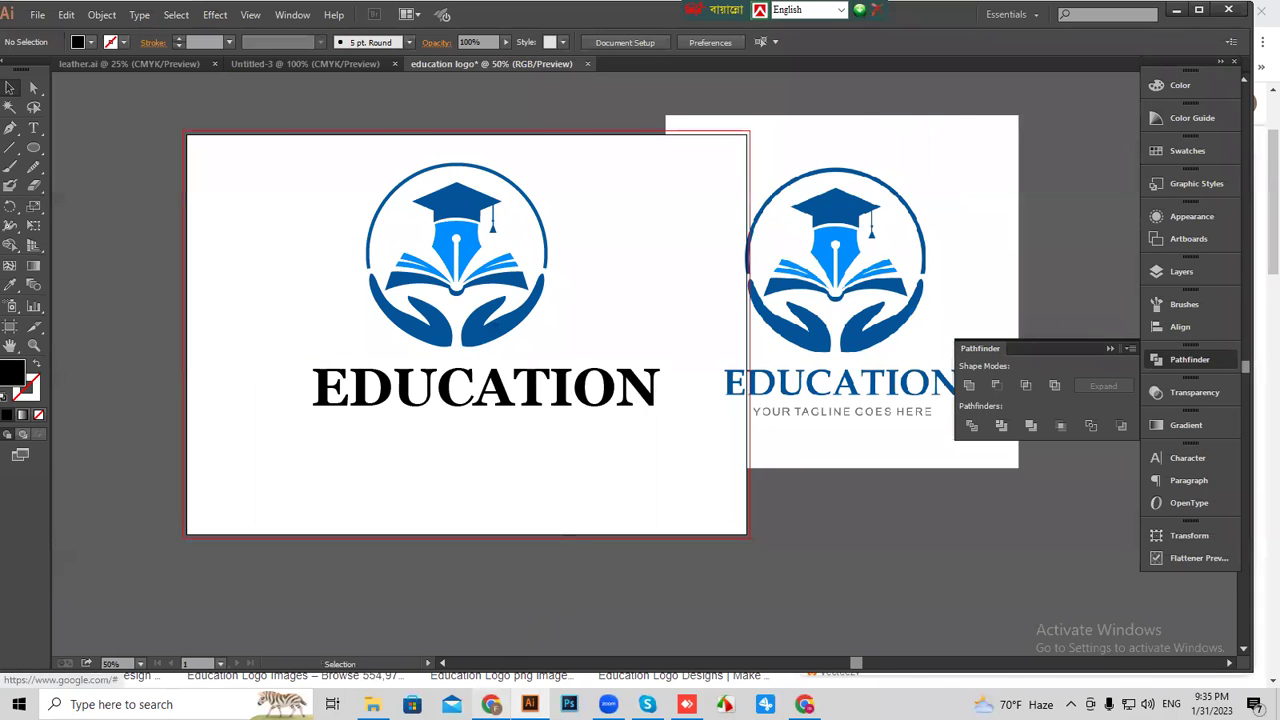
Scroll the Google Images 'education logo' results and preview the TeachTech Education logo.
click(491, 704)
scroll(960, 360, down, 3)
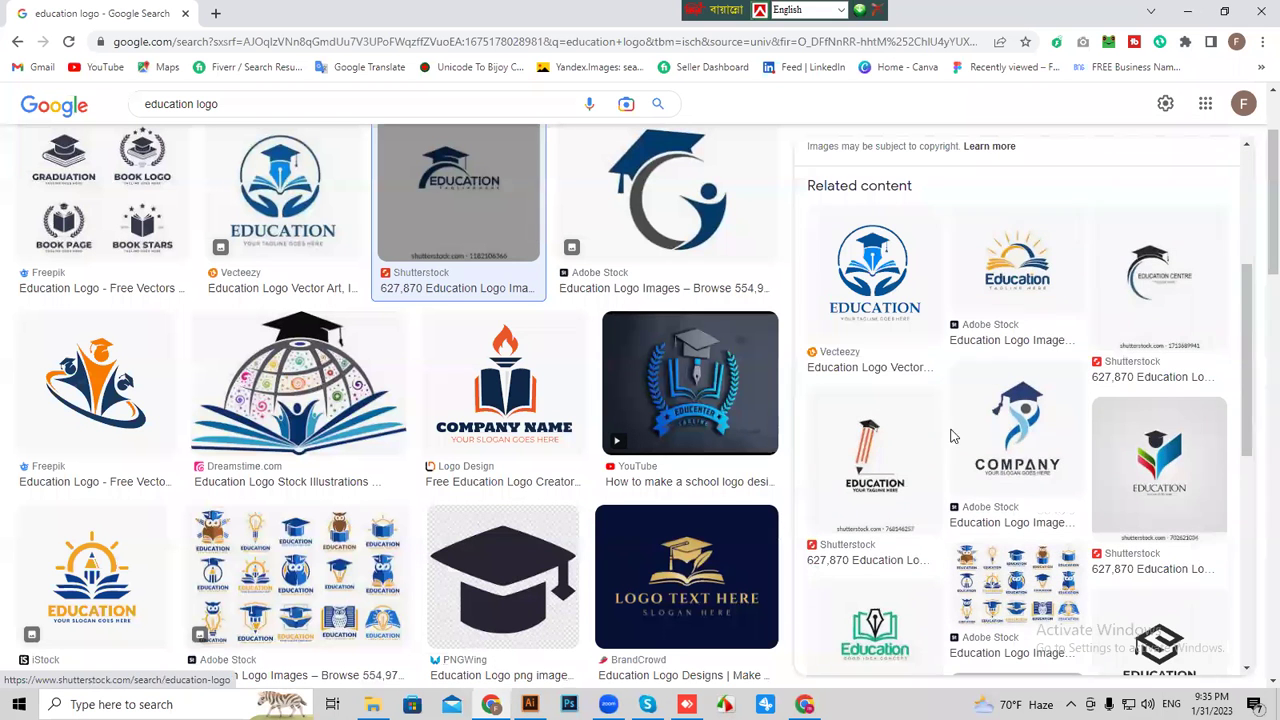
scroll(290, 360, down, 2)
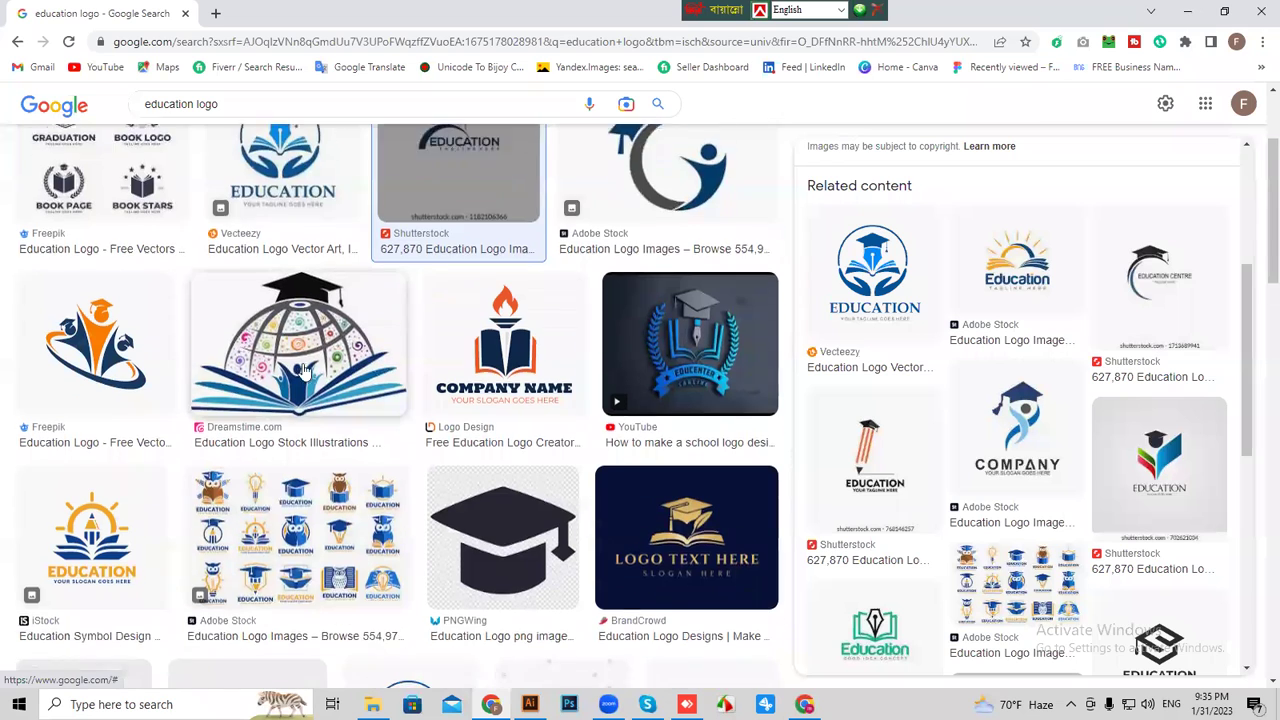
scroll(30, 508, down, 2)
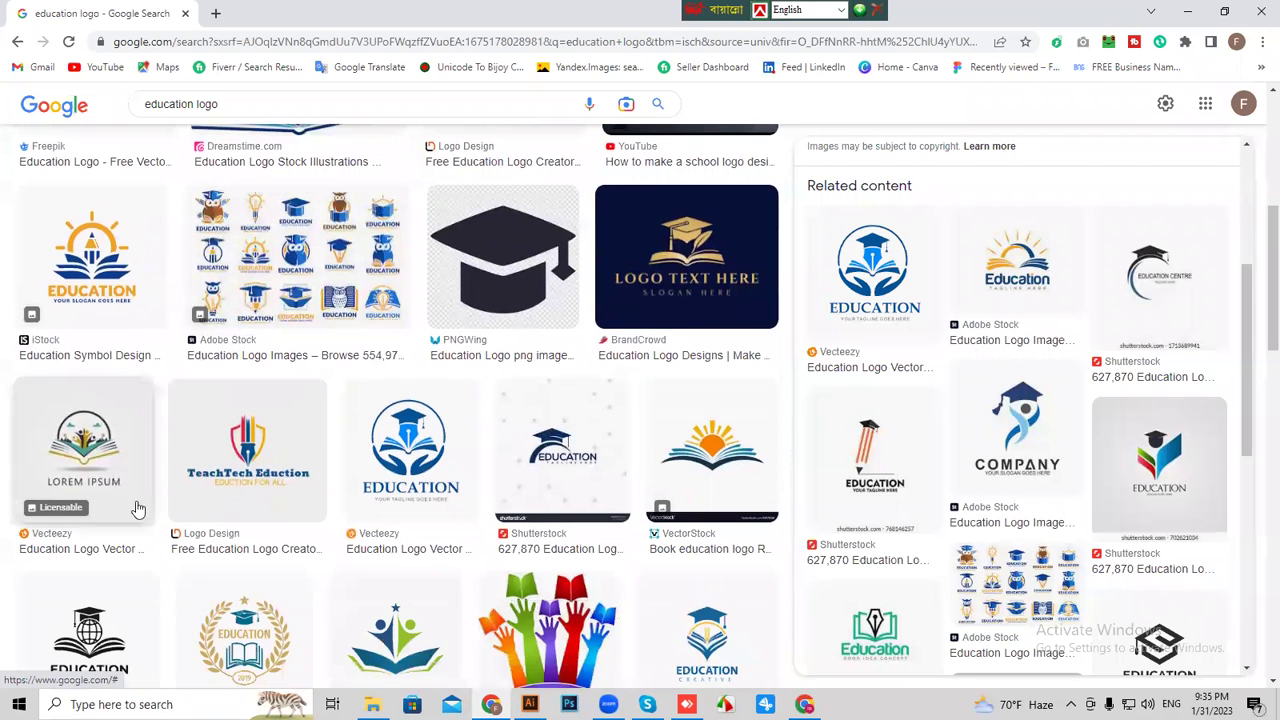
click(240, 500)
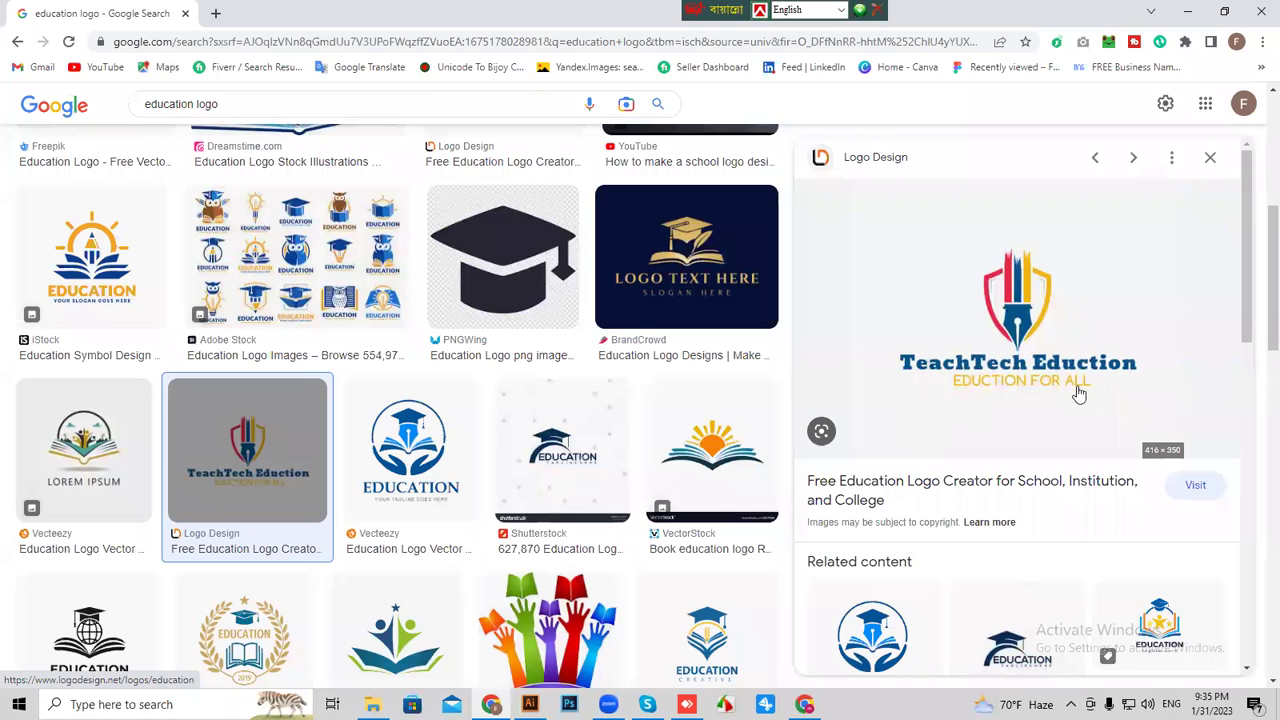
Back in Illustrator, type 'EDUCATION FOR ALL' as a new text line below EDUCATION.
click(530, 704)
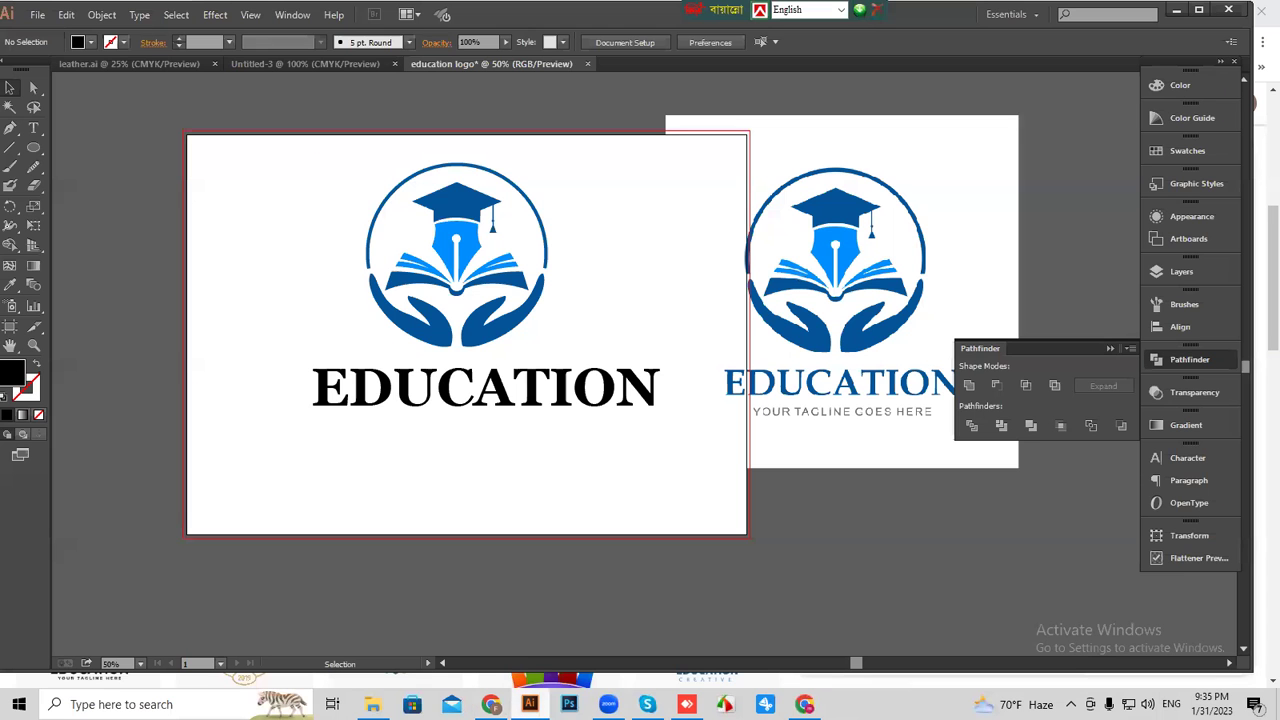
click(33, 128)
click(335, 468)
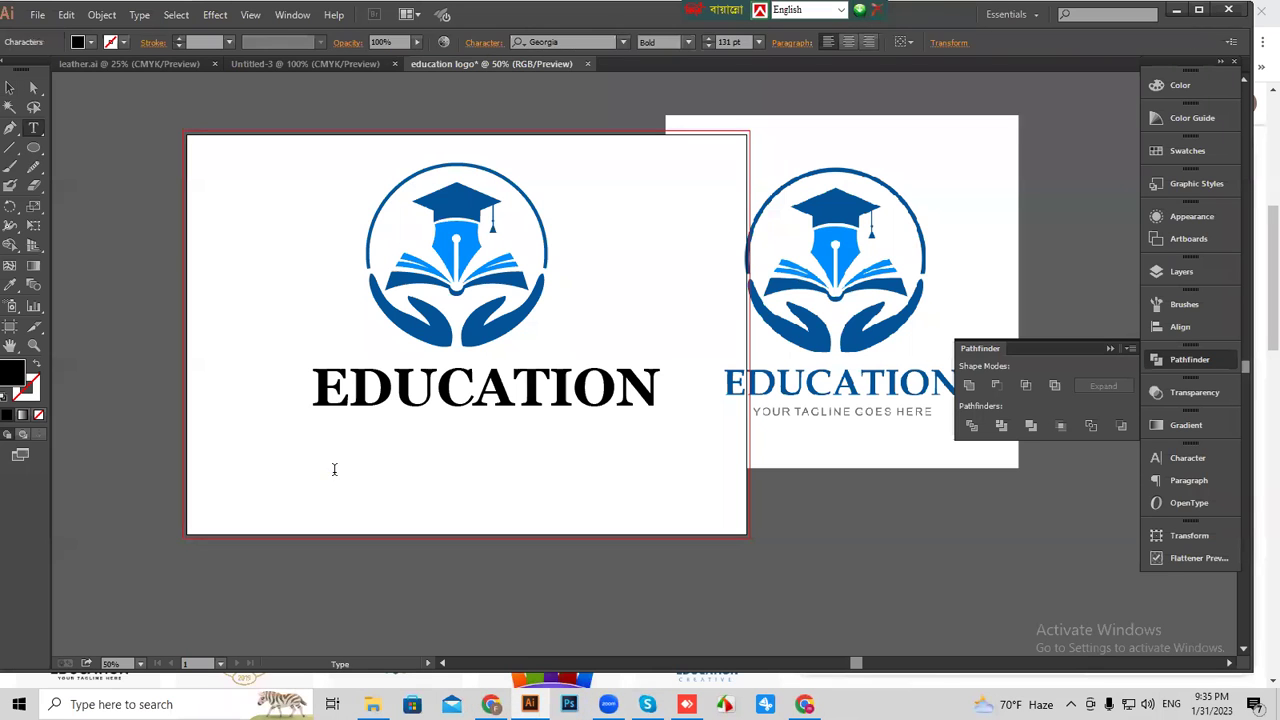
text(EDUCATIO)
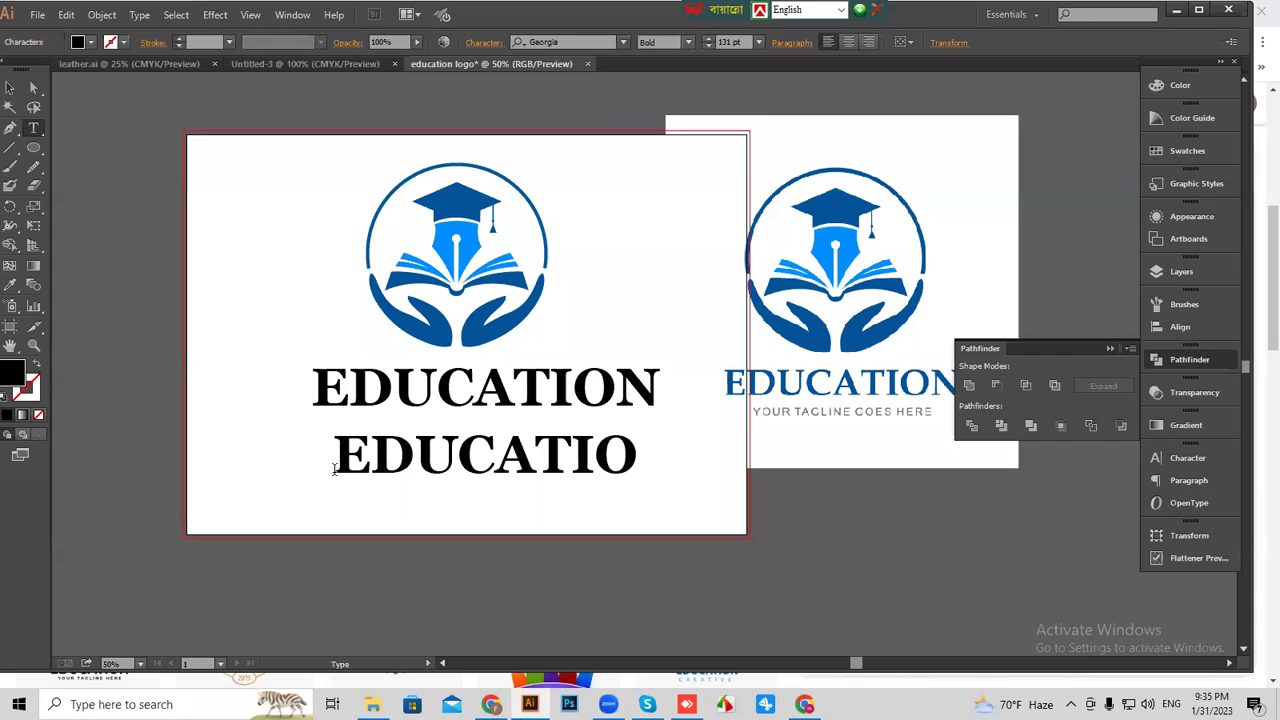
text(N FOR A)
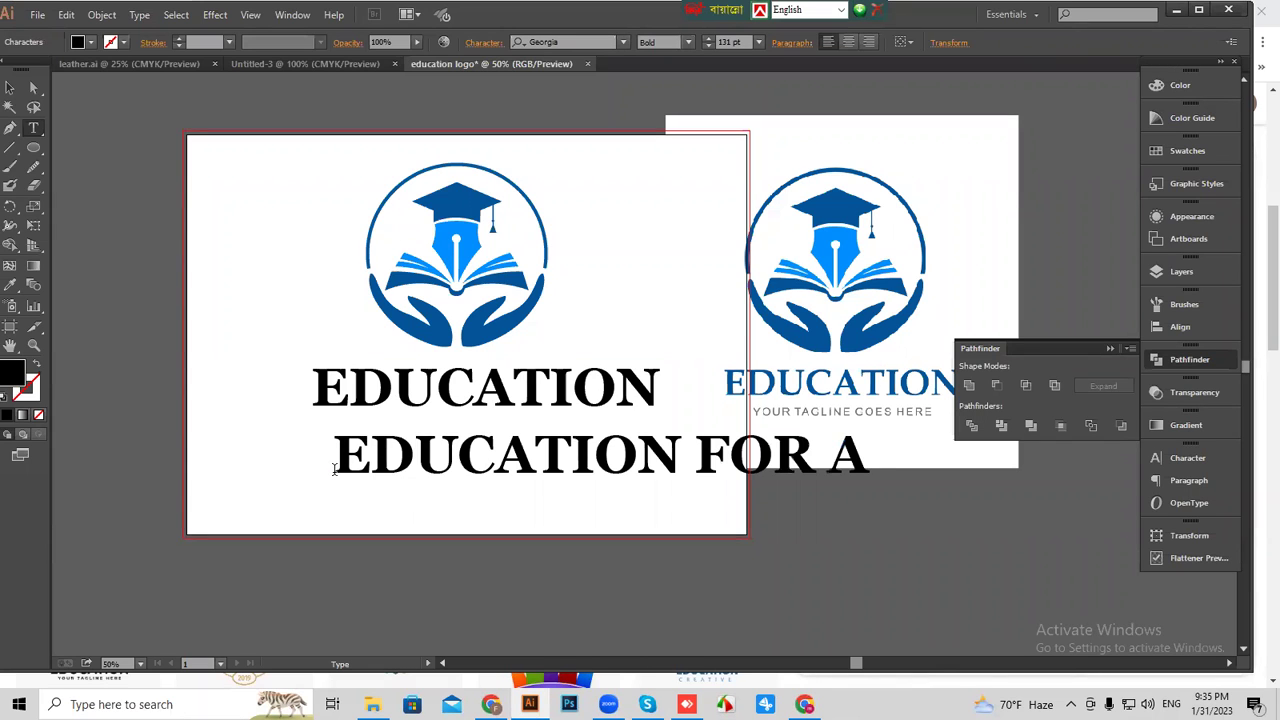
text(LL)
click(9, 87)
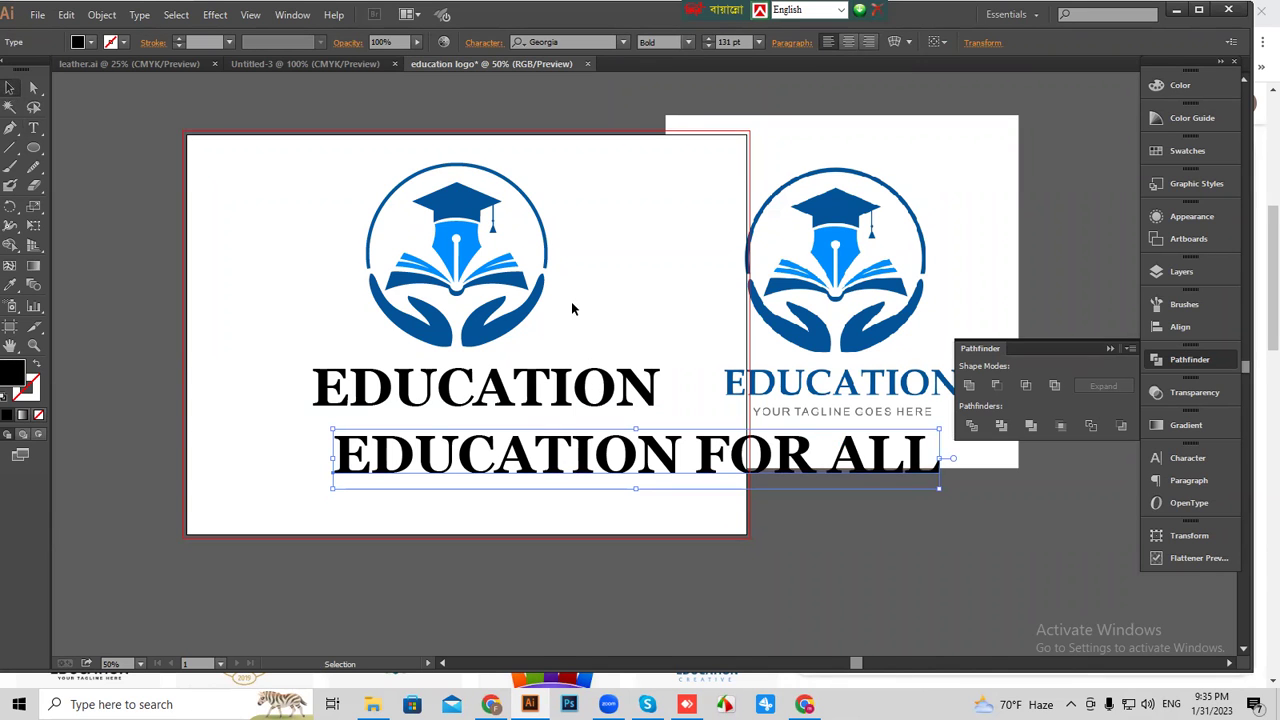
Change the tagline's font family to Goudy Old Style.
scroll(569, 41, down, 1)
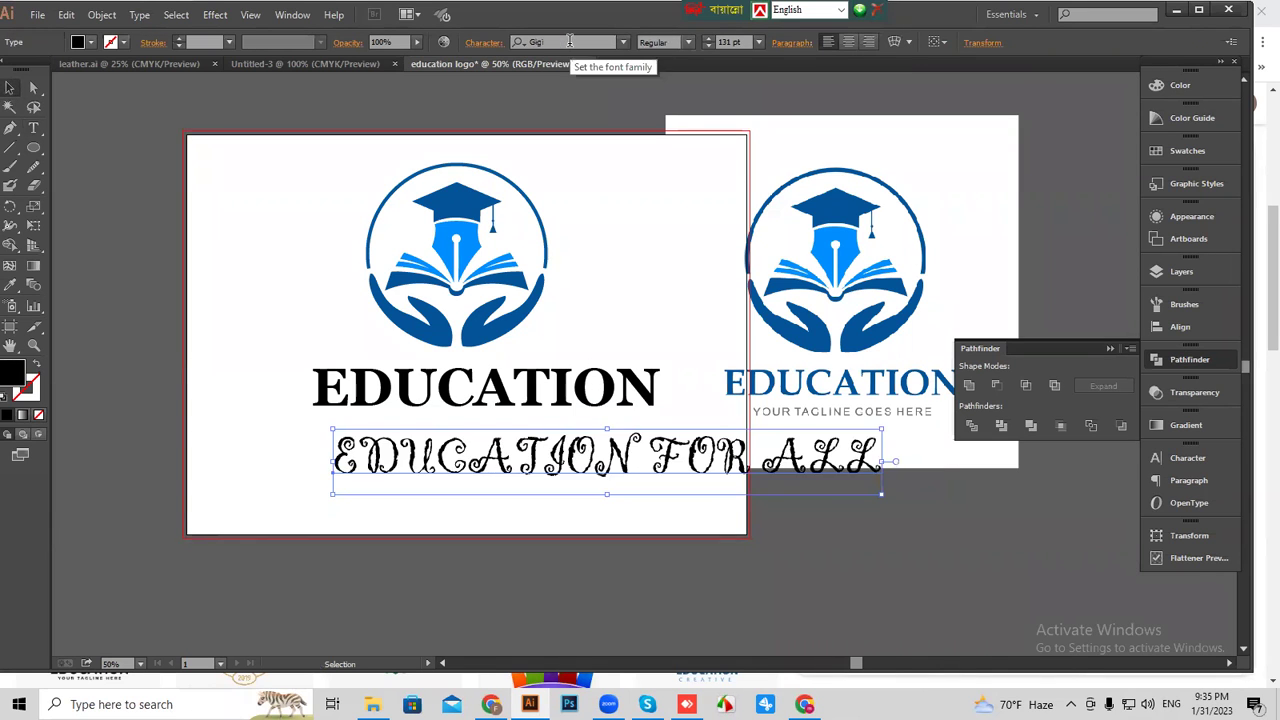
scroll(569, 41, down, 5)
scroll(569, 41, up, 3)
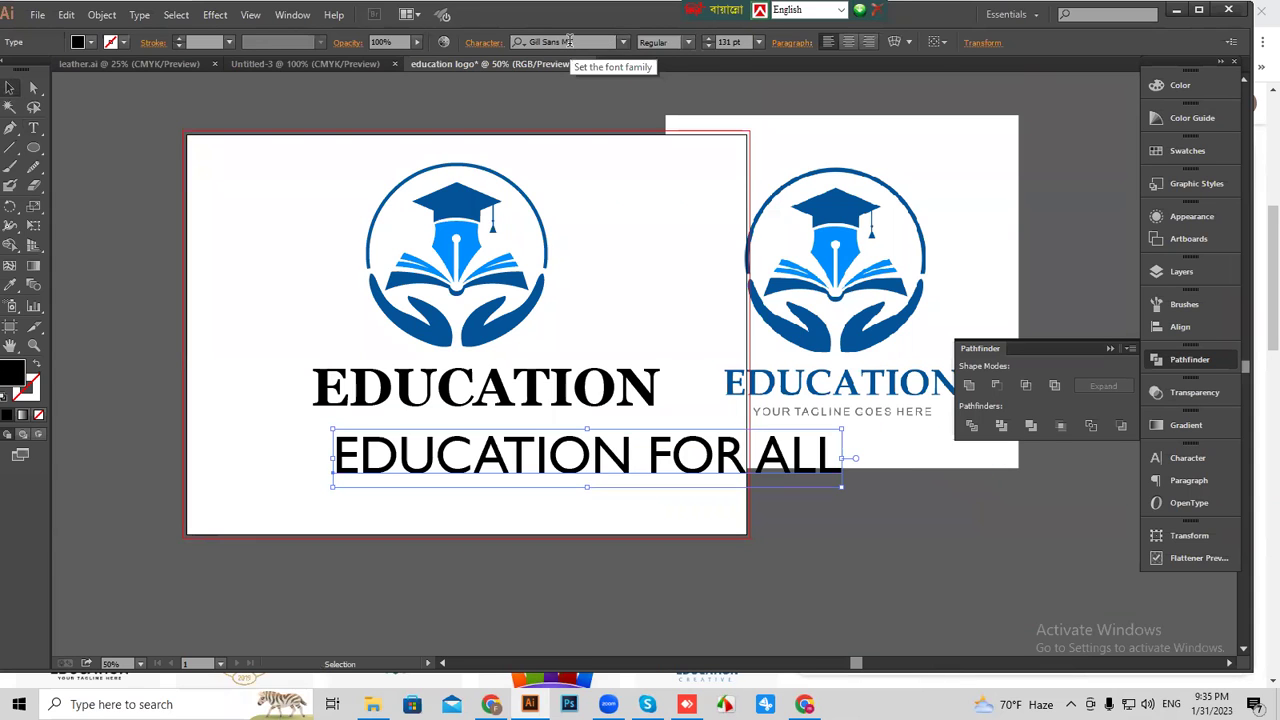
scroll(730, 41, down, 8)
scroll(601, 35, down, 4)
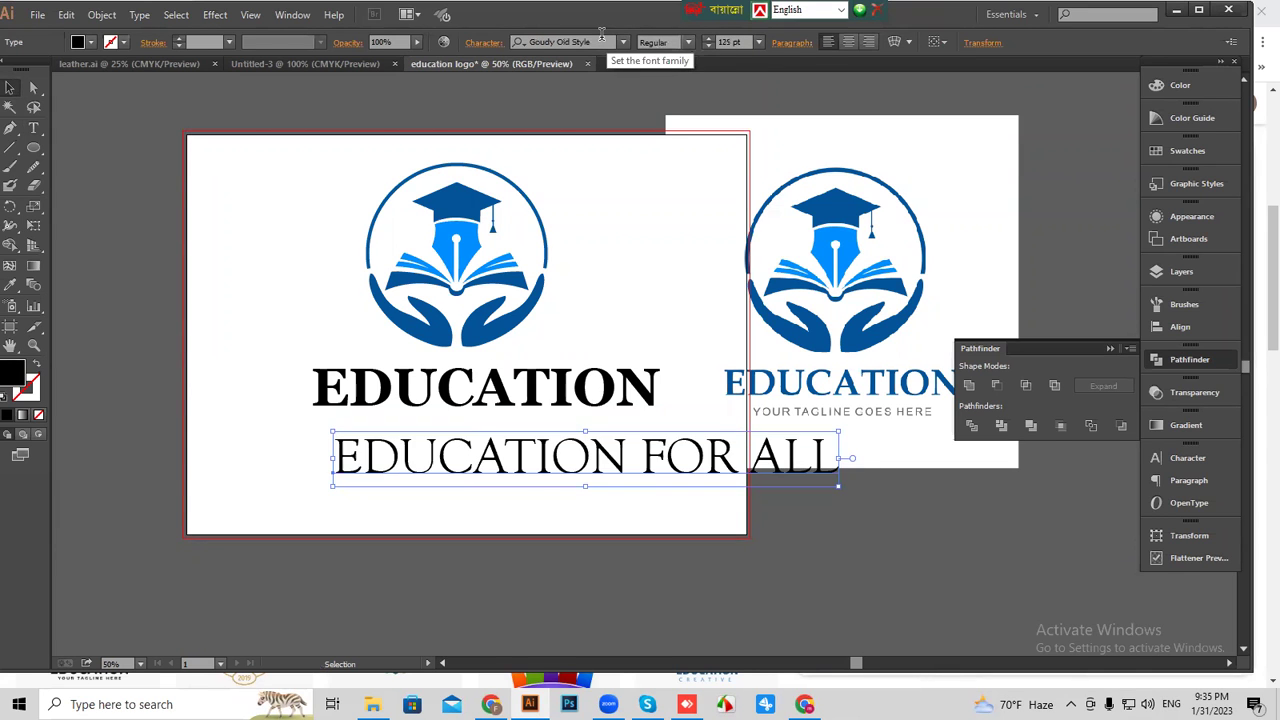
scroll(601, 35, down, 1)
scroll(601, 36, up, 1)
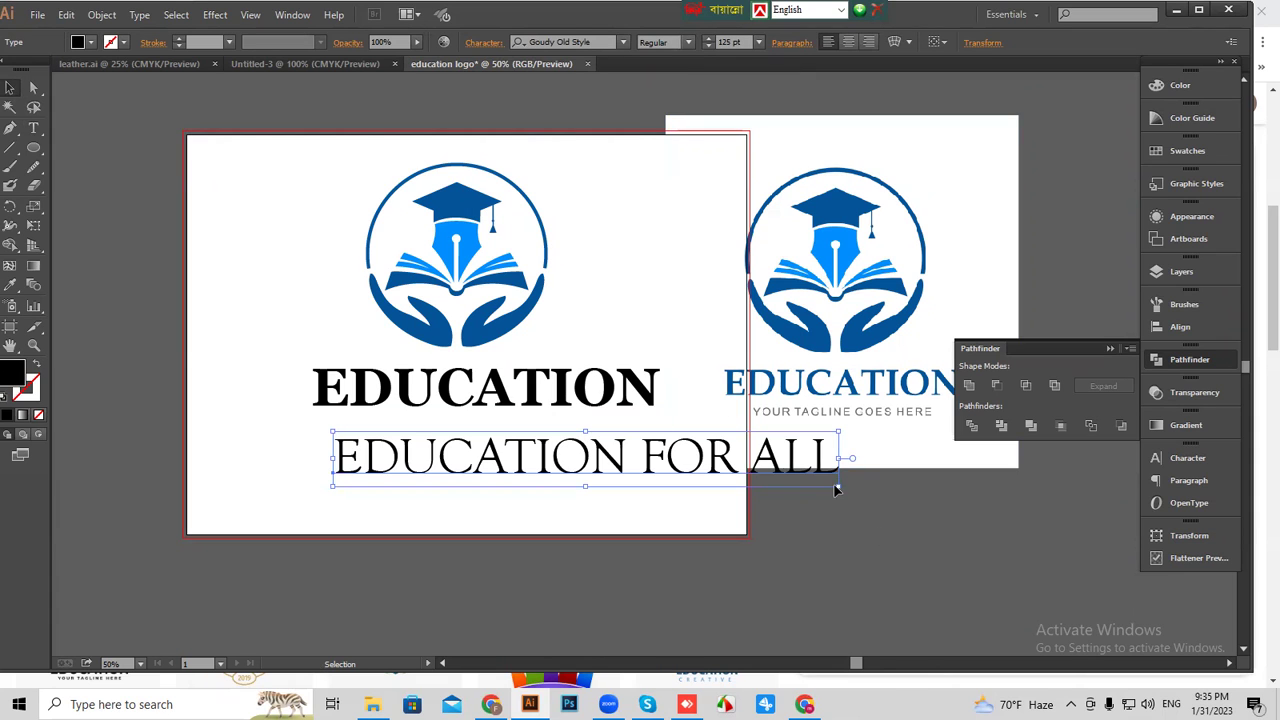
Scale the tagline down to about 56 pt to fit under EDUCATION.
drag(838, 488, 600, 516)
scroll(660, 512, left, 2)
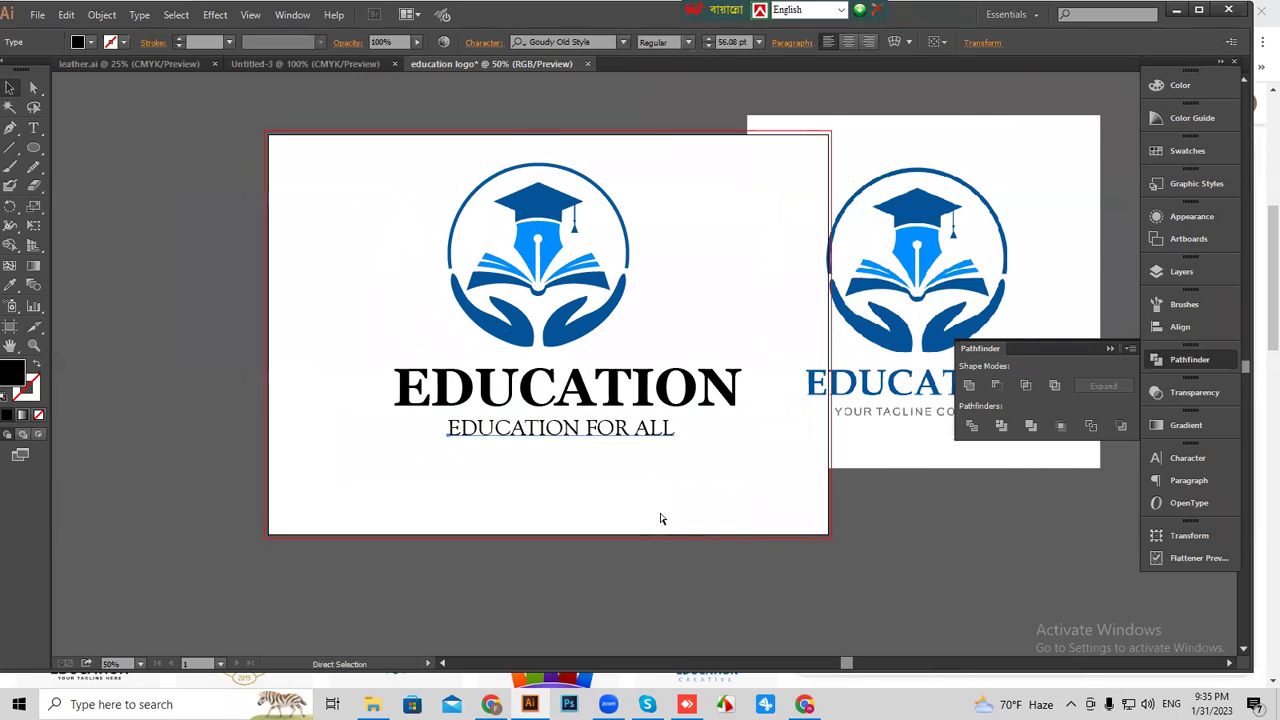
key(ctrl+equal)
key(ctrl+equal)
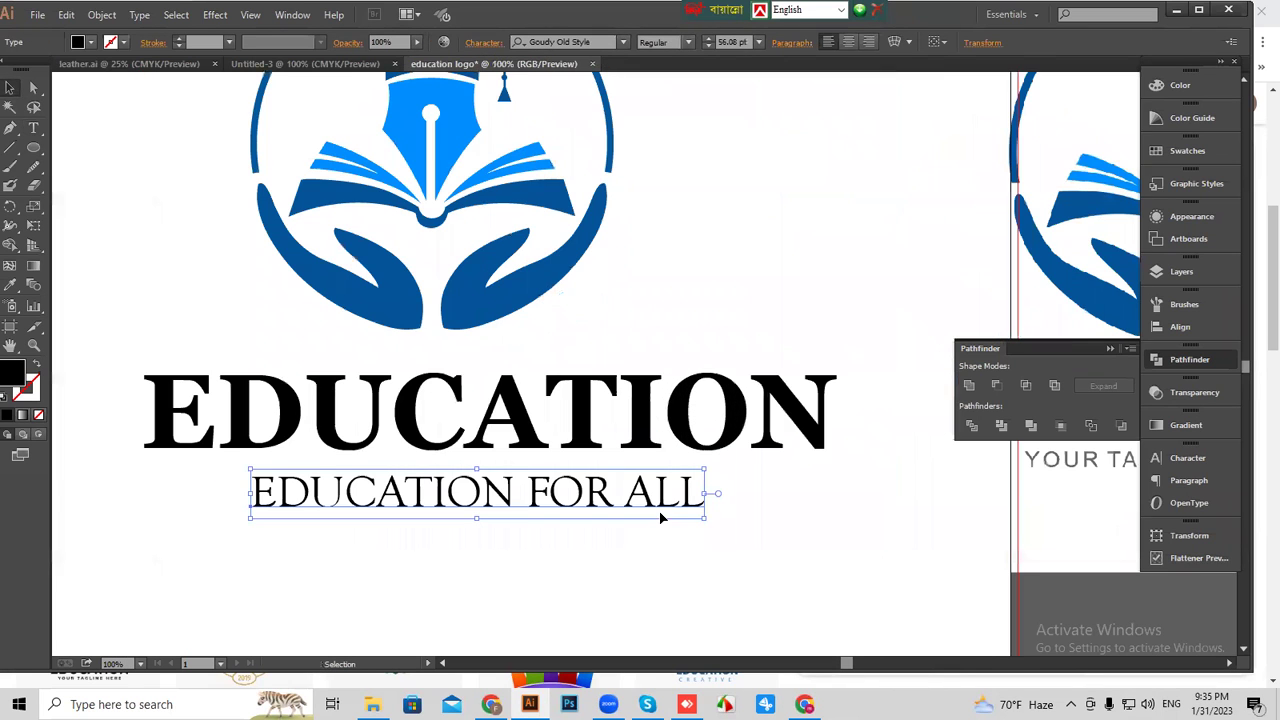
Move the EDUCATION FOR ALL tagline left so it sits under the wordmark.
click(1108, 352)
scroll(851, 408, left, 2)
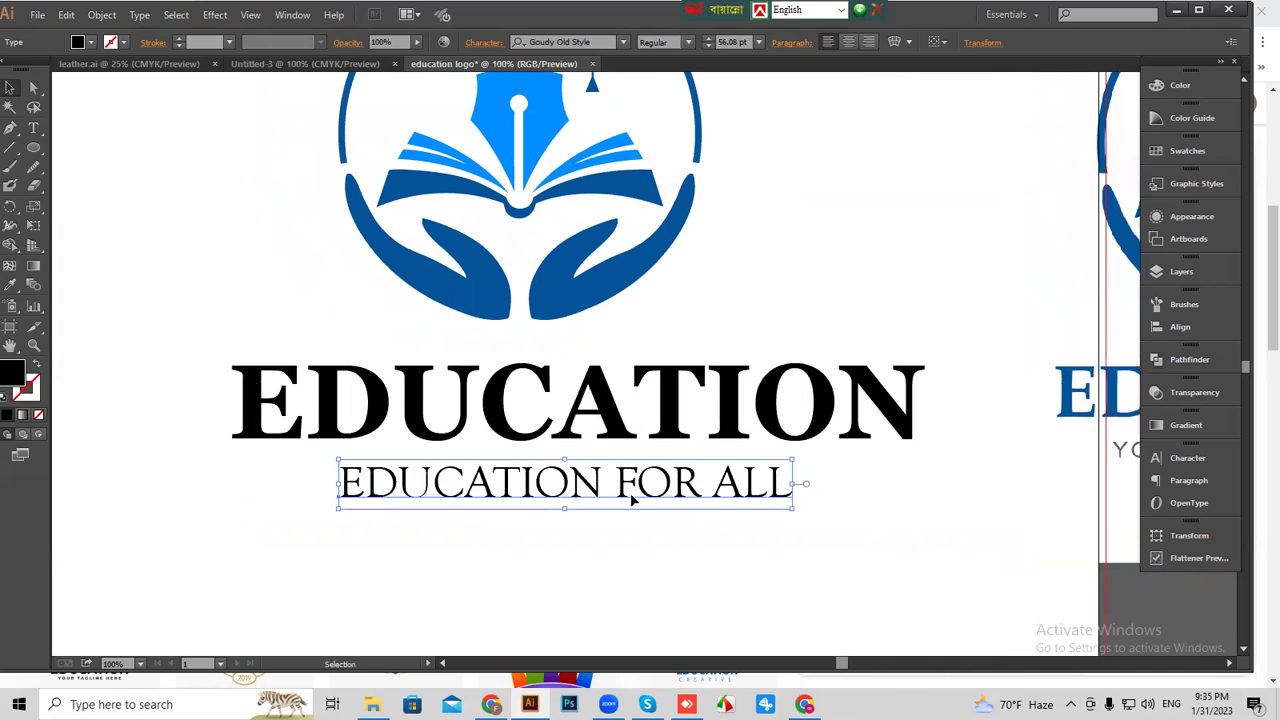
drag(645, 490, 543, 486)
click(600, 551)
click(548, 492)
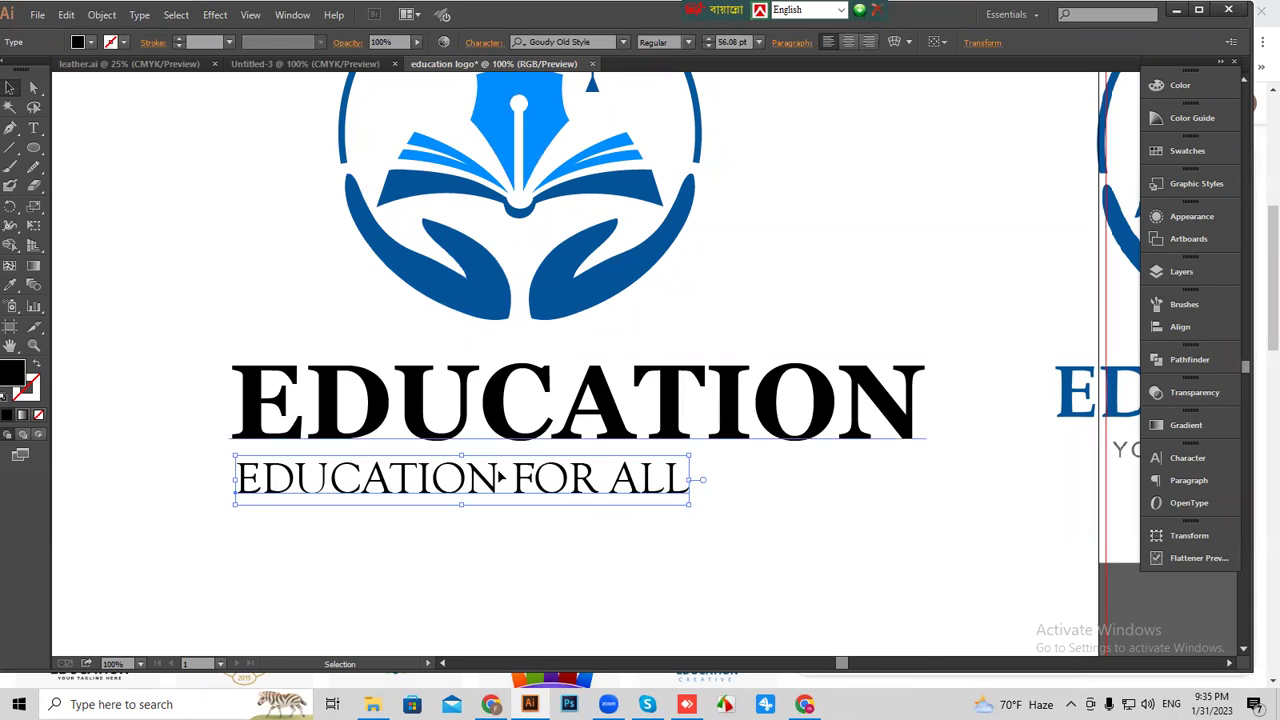
right_click(571, 507)
click(538, 559)
click(565, 496)
click(527, 551)
click(553, 492)
Raise the tagline's tracking to 144, then to 255.
click(481, 43)
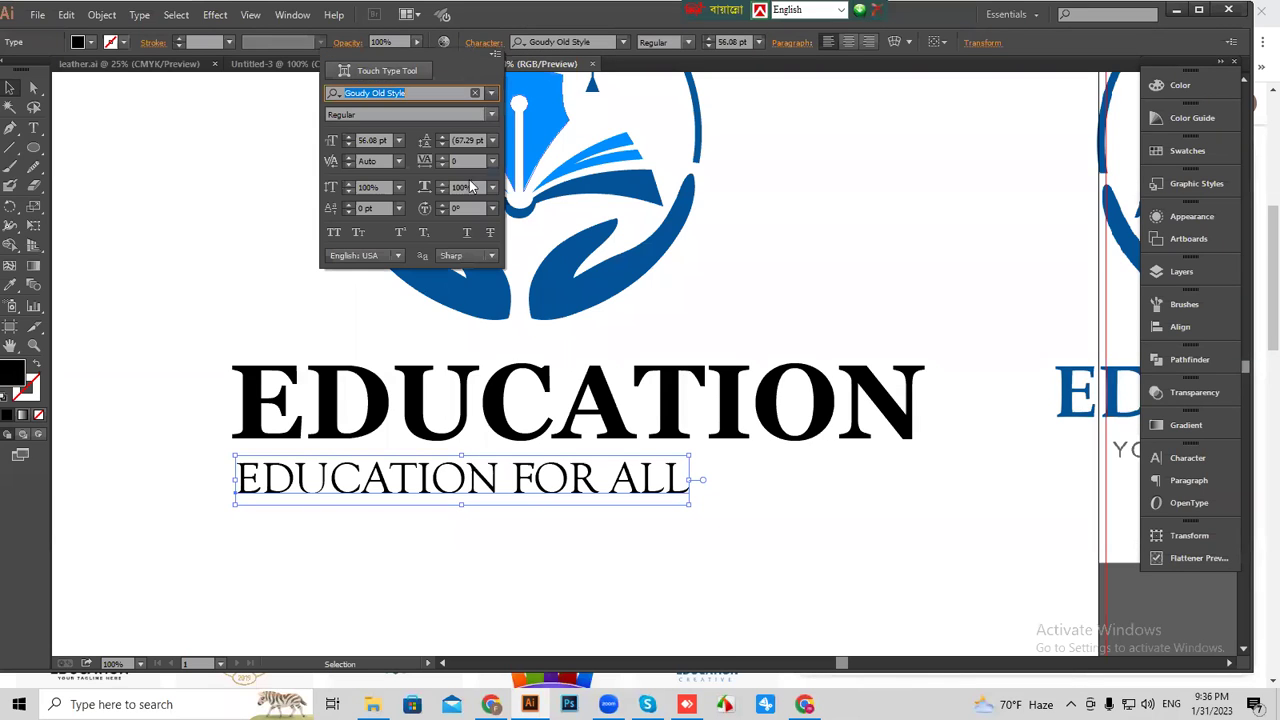
click(447, 161)
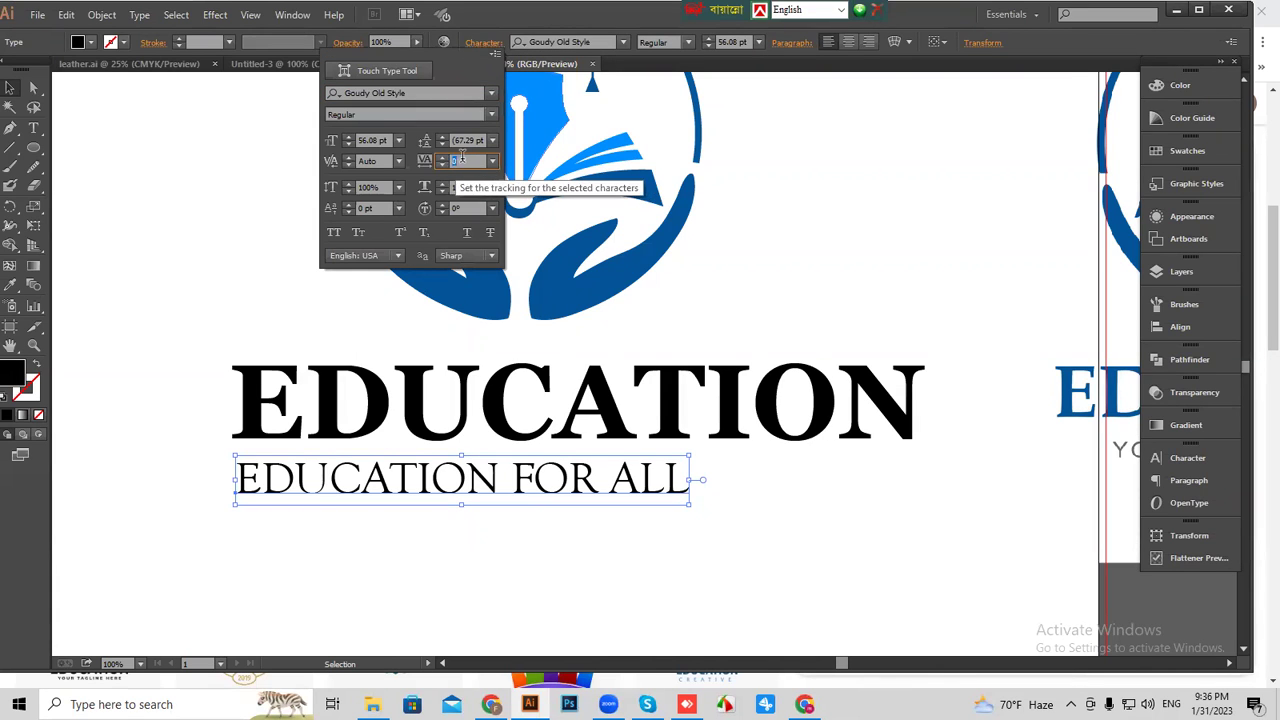
key(Up)
key(Up)
key(Up)
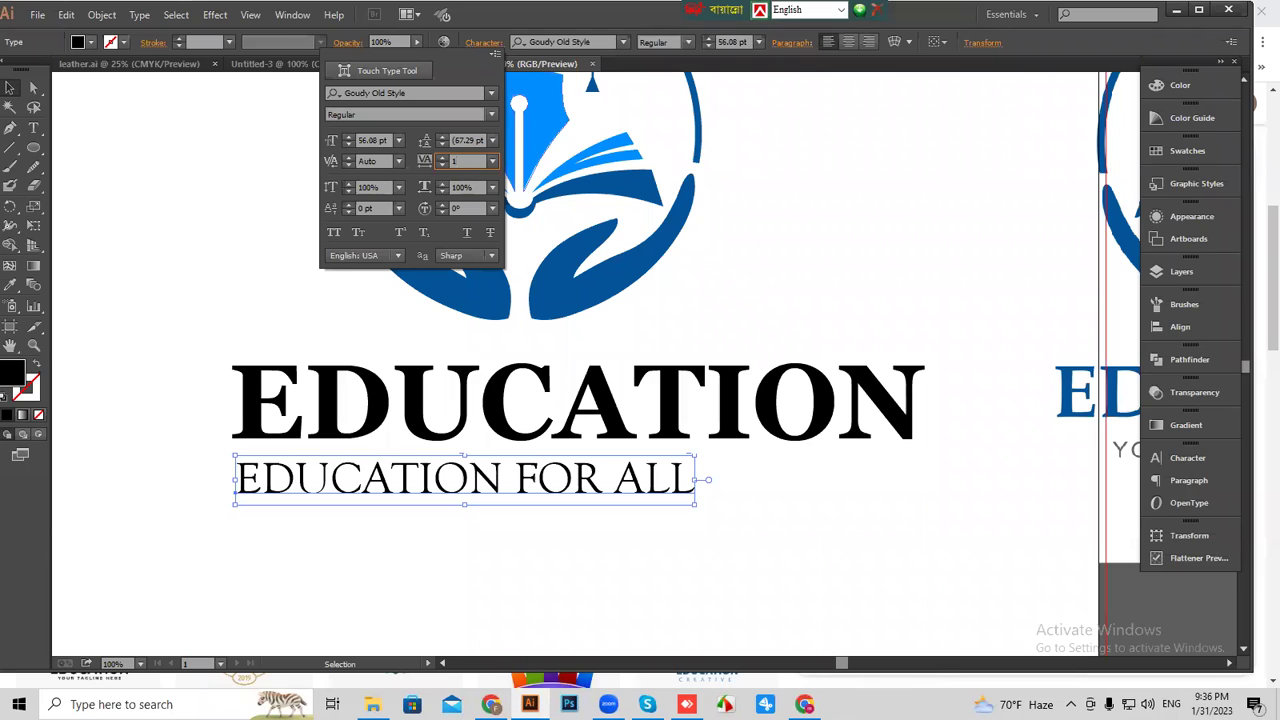
key(Return)
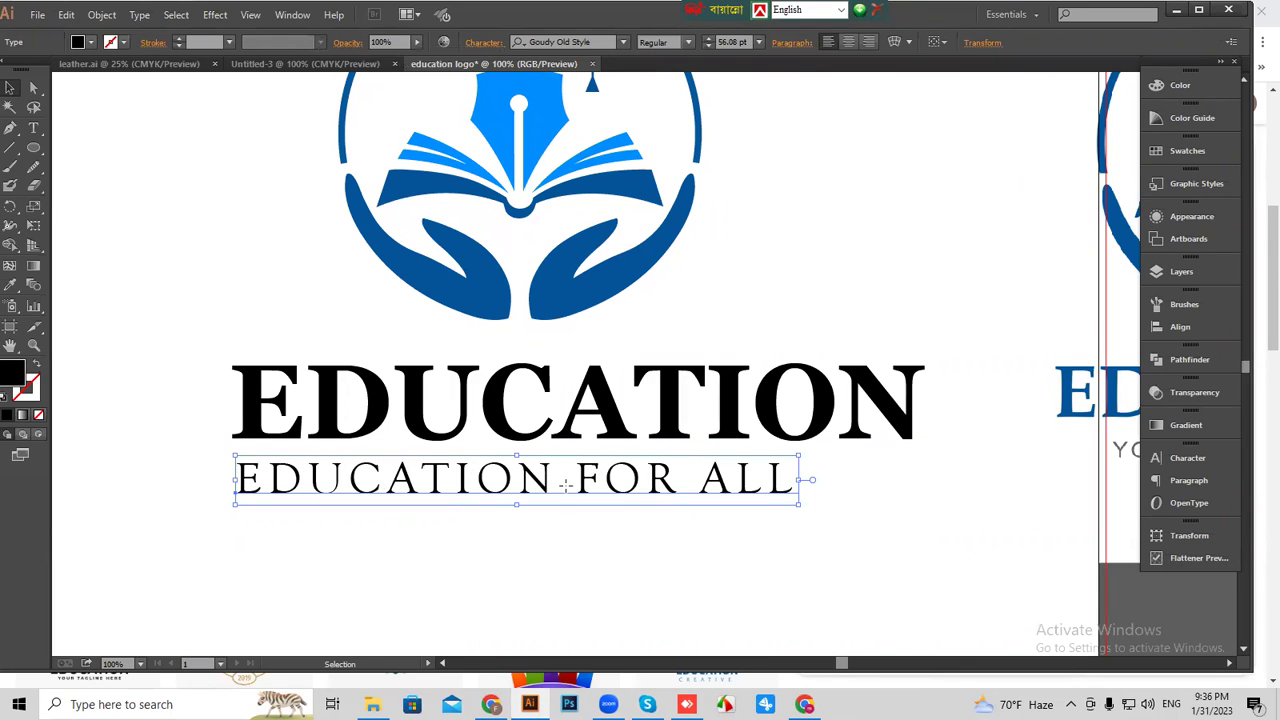
click(484, 42)
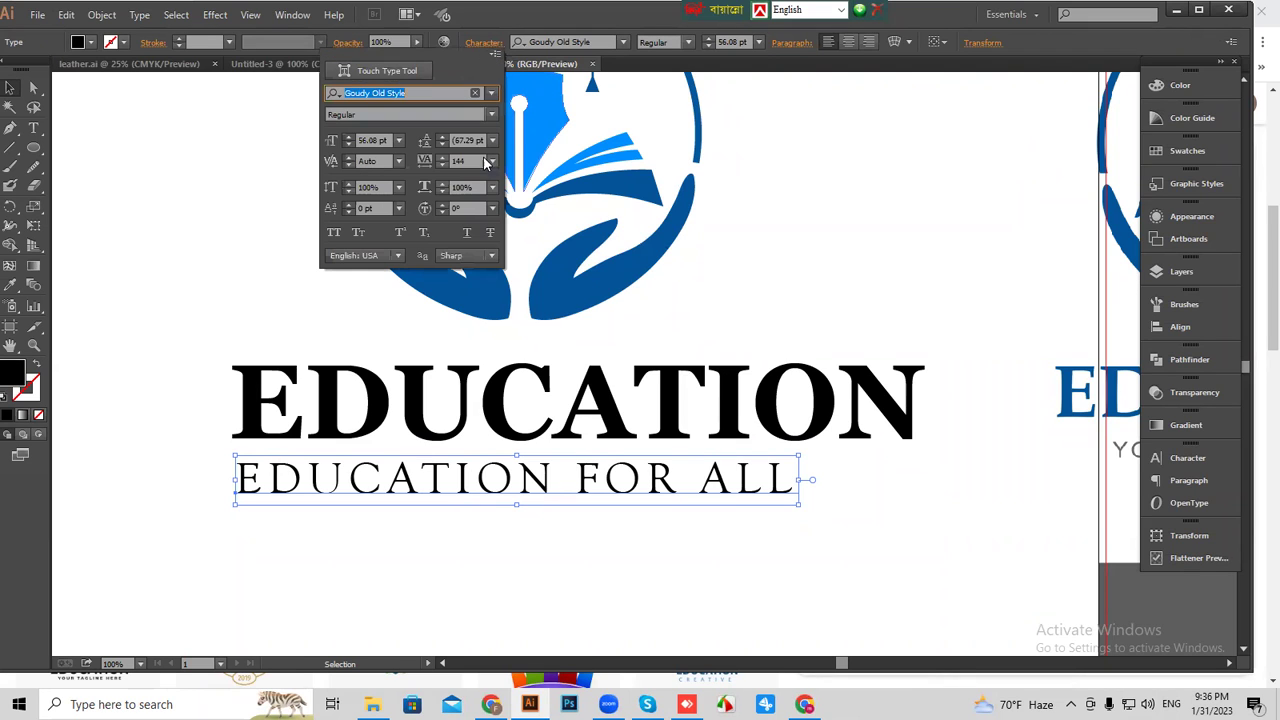
click(457, 161)
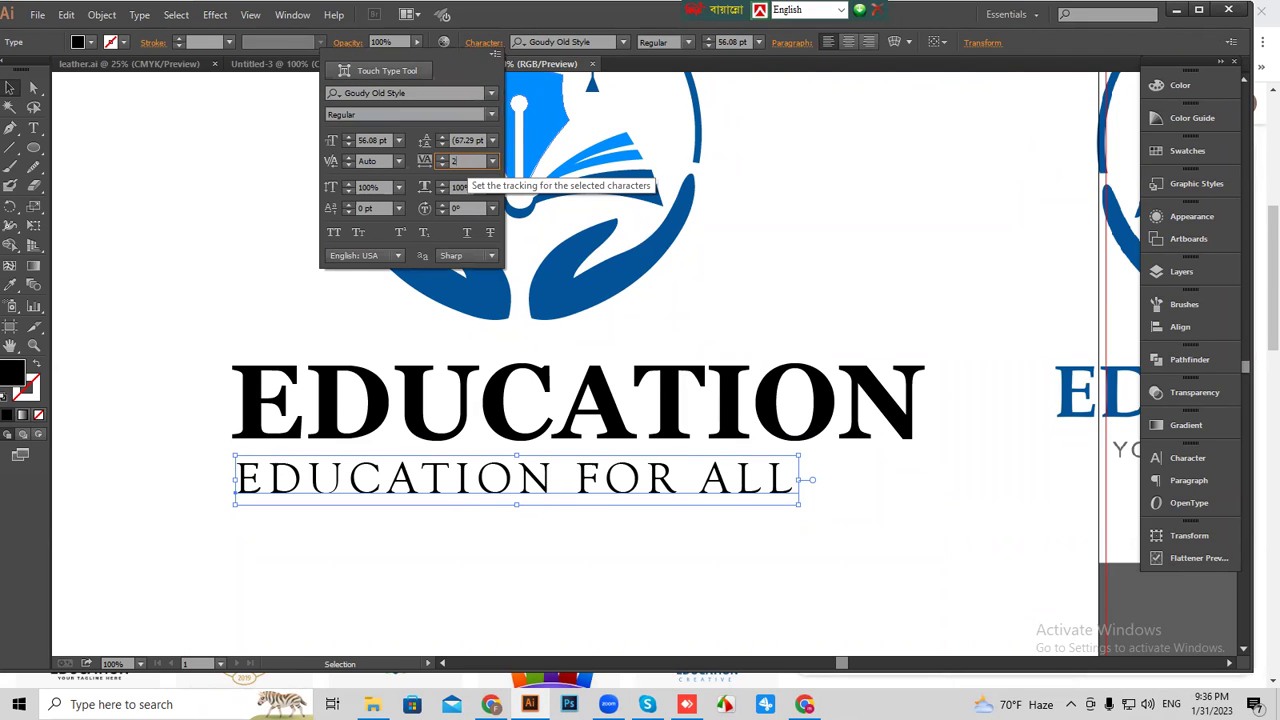
key(Return)
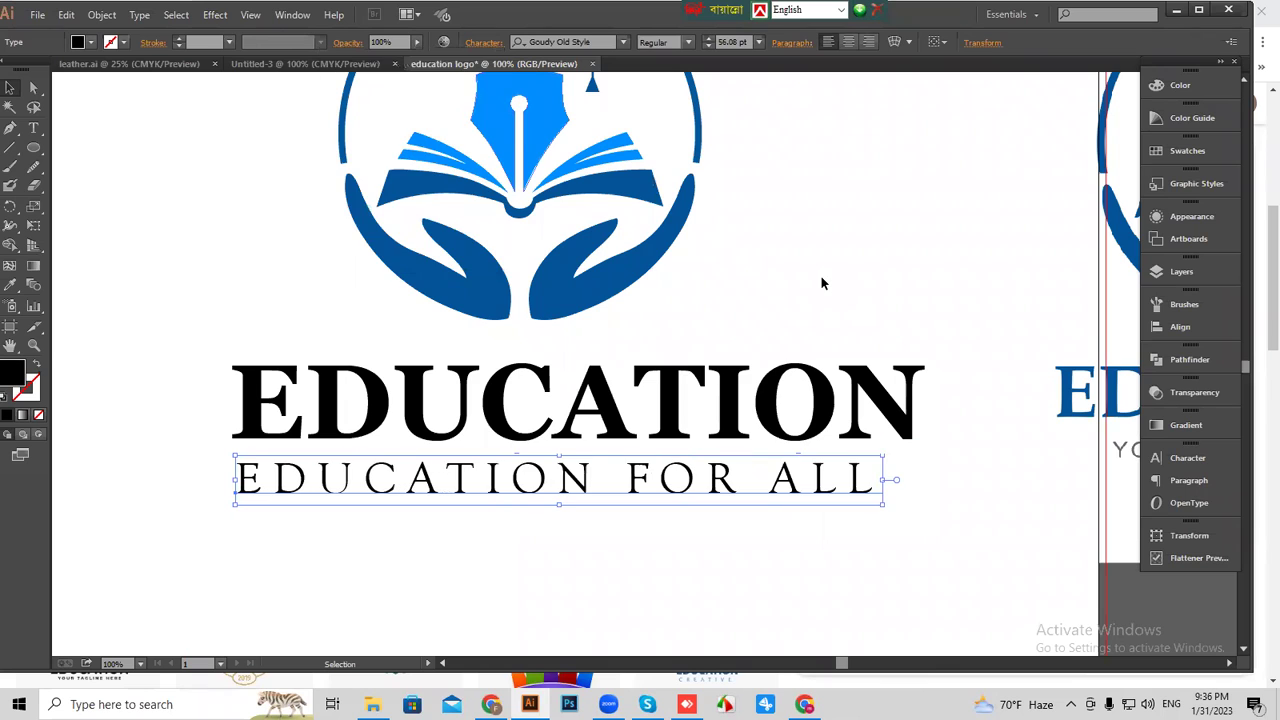
click(810, 527)
click(812, 484)
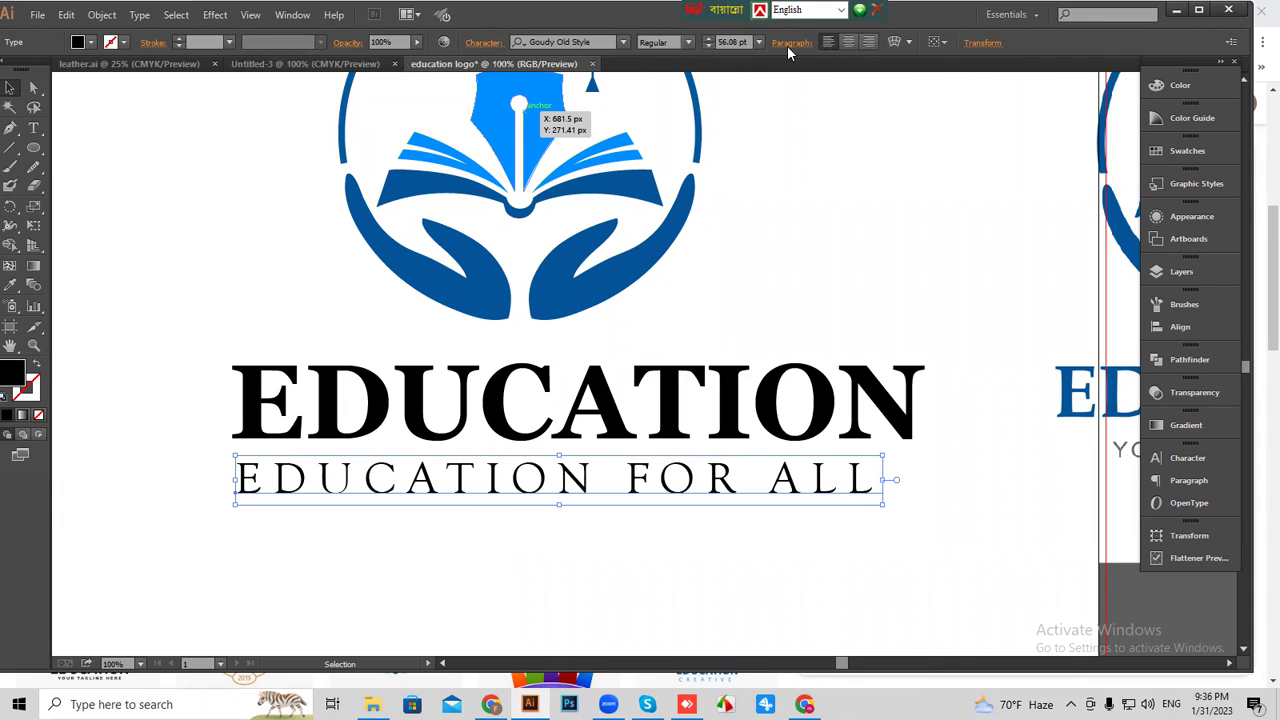
Set the tagline's tracking to 333.
click(483, 42)
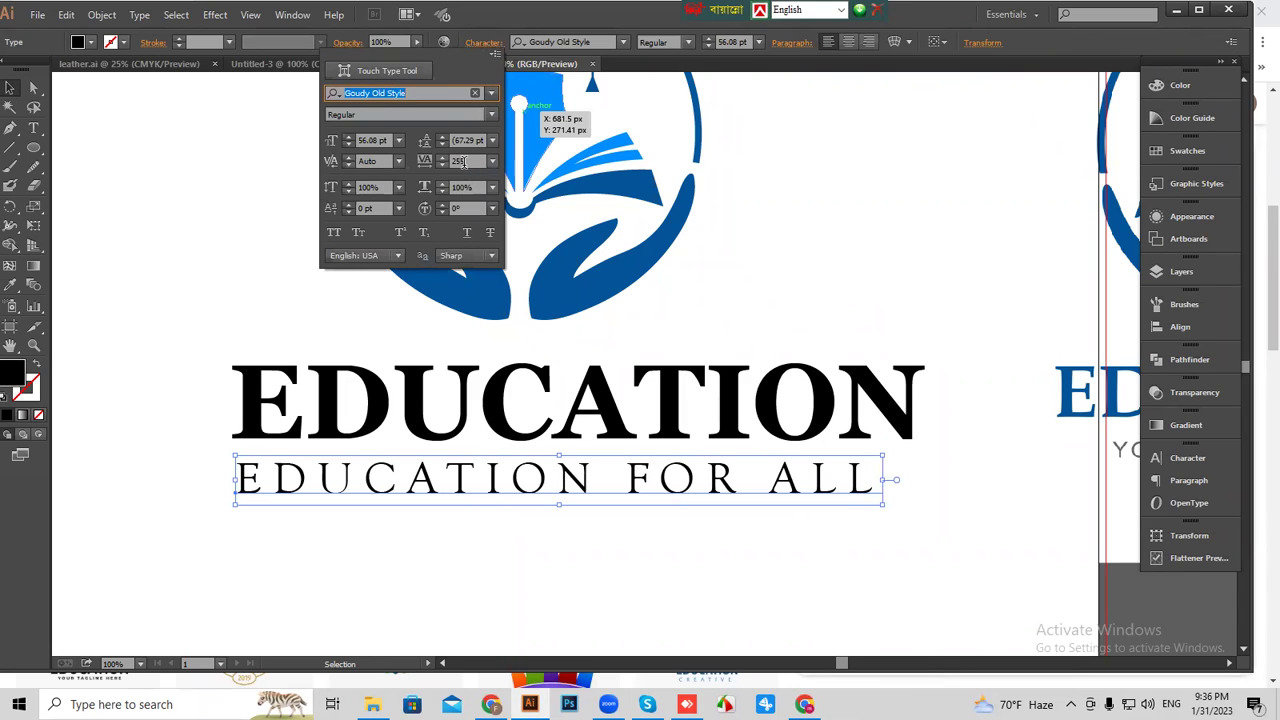
click(446, 158)
click(446, 158)
click(446, 158)
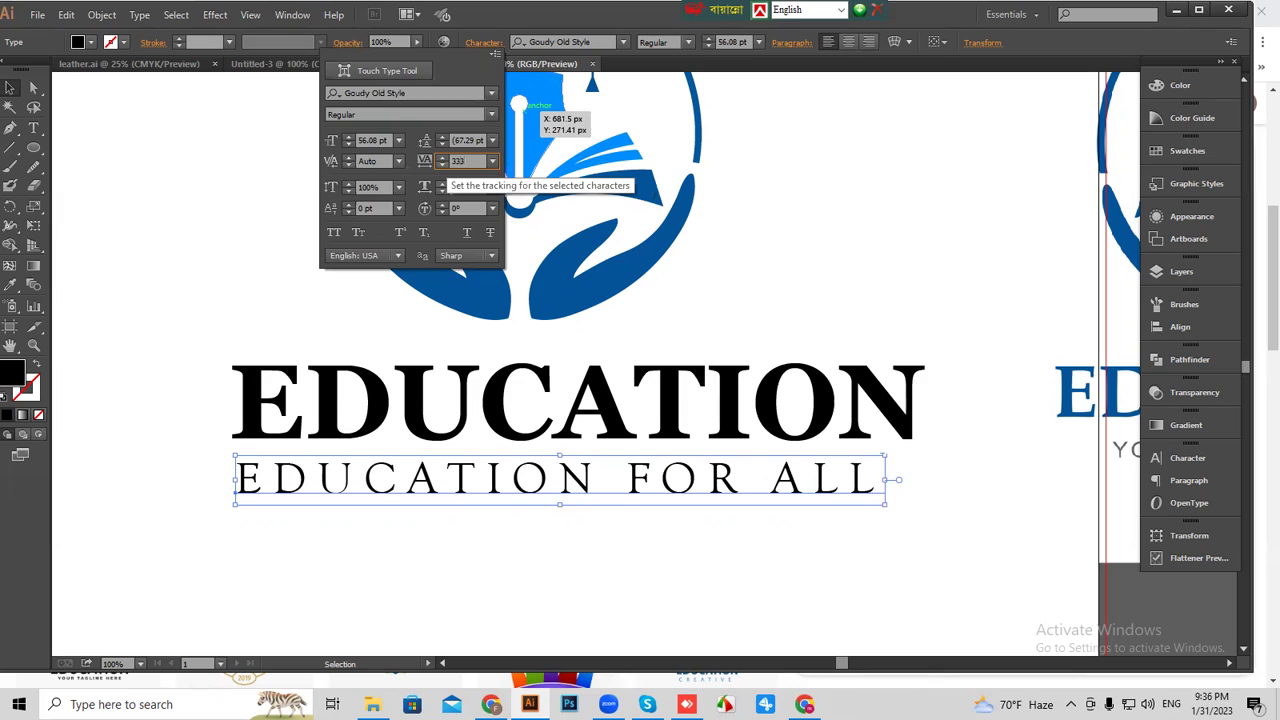
text(333)
key(Return)
Move the reference image right and add vertical guides at EDUCATION's left and right edges.
click(948, 280)
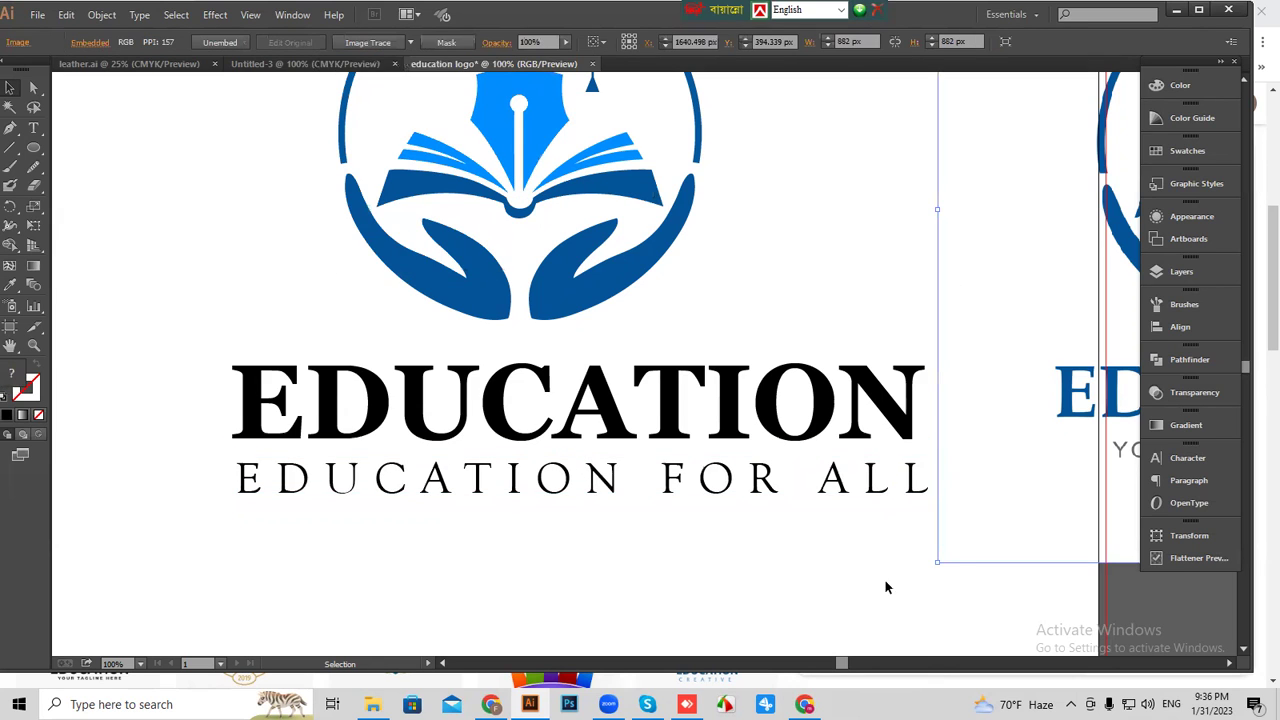
drag(974, 534, 1014, 534)
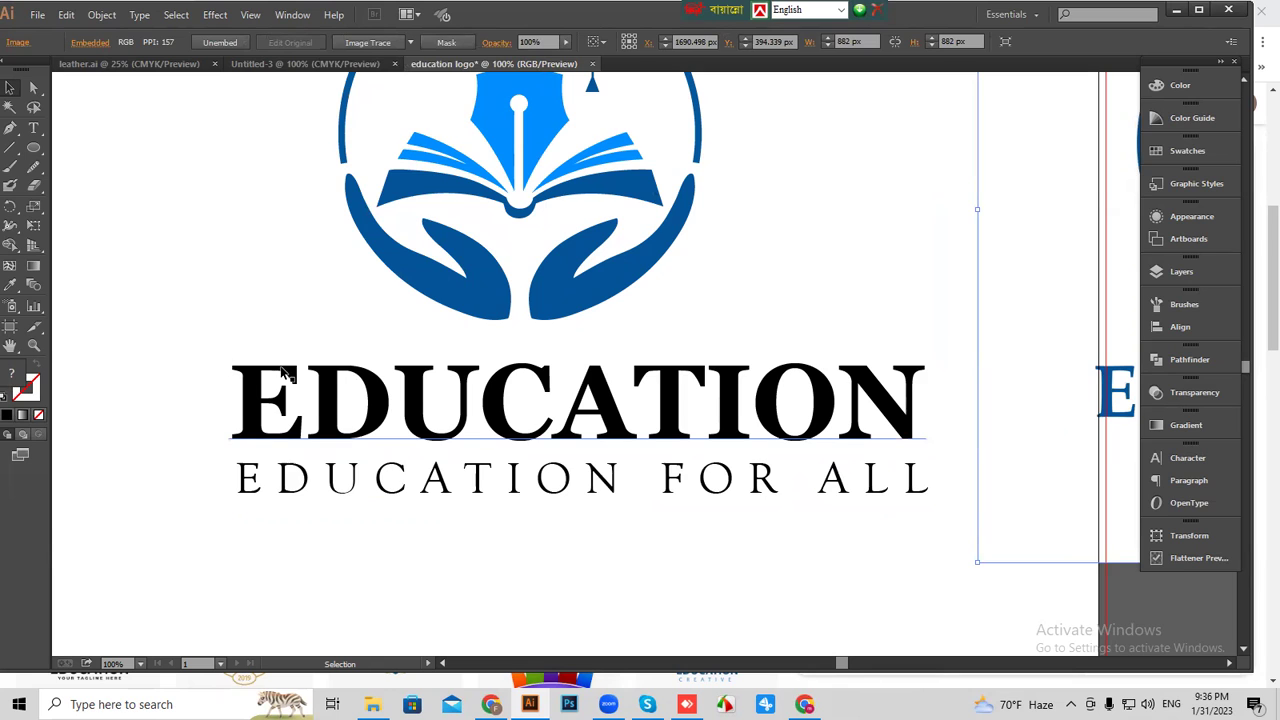
key(ctrl+r)
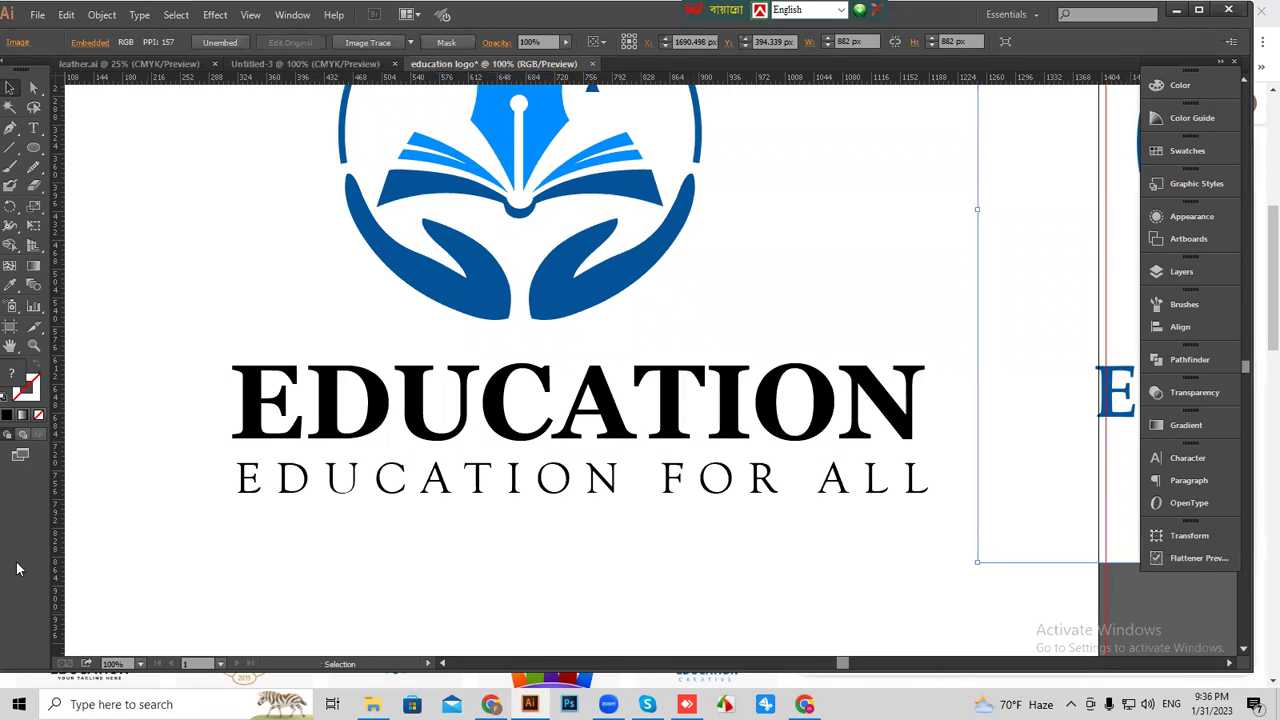
drag(58, 540, 229, 518)
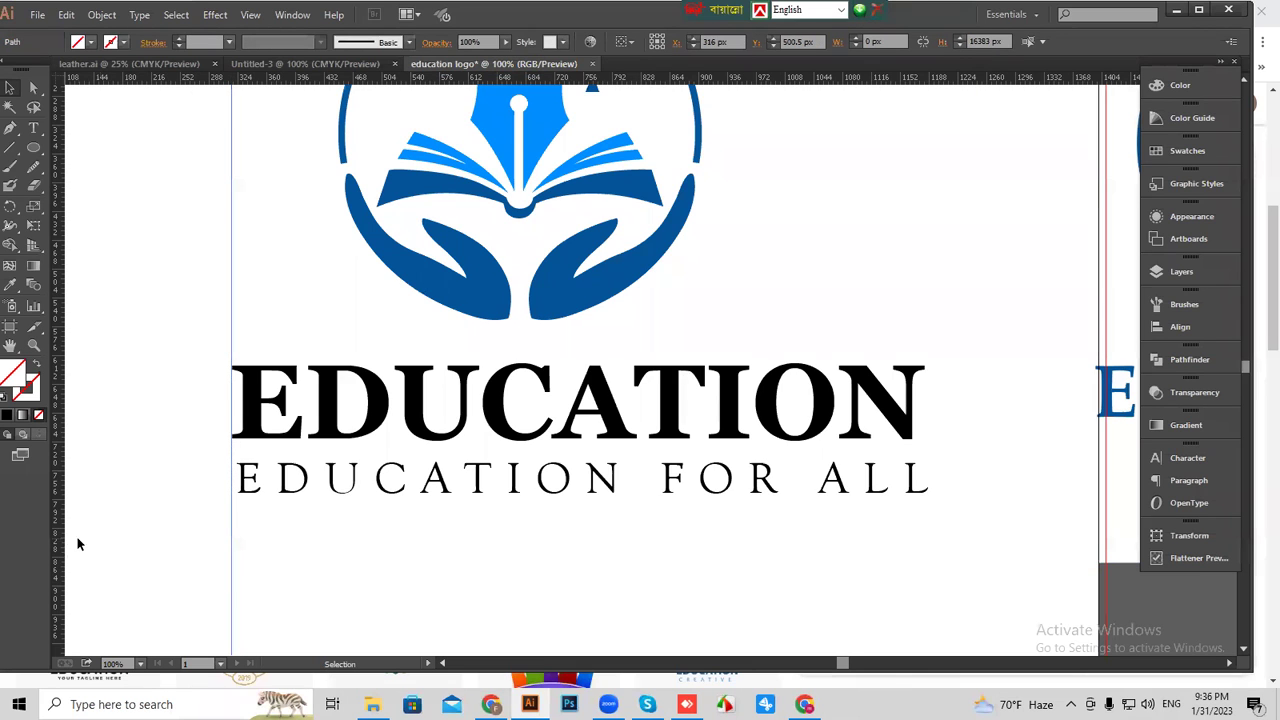
drag(56, 540, 926, 505)
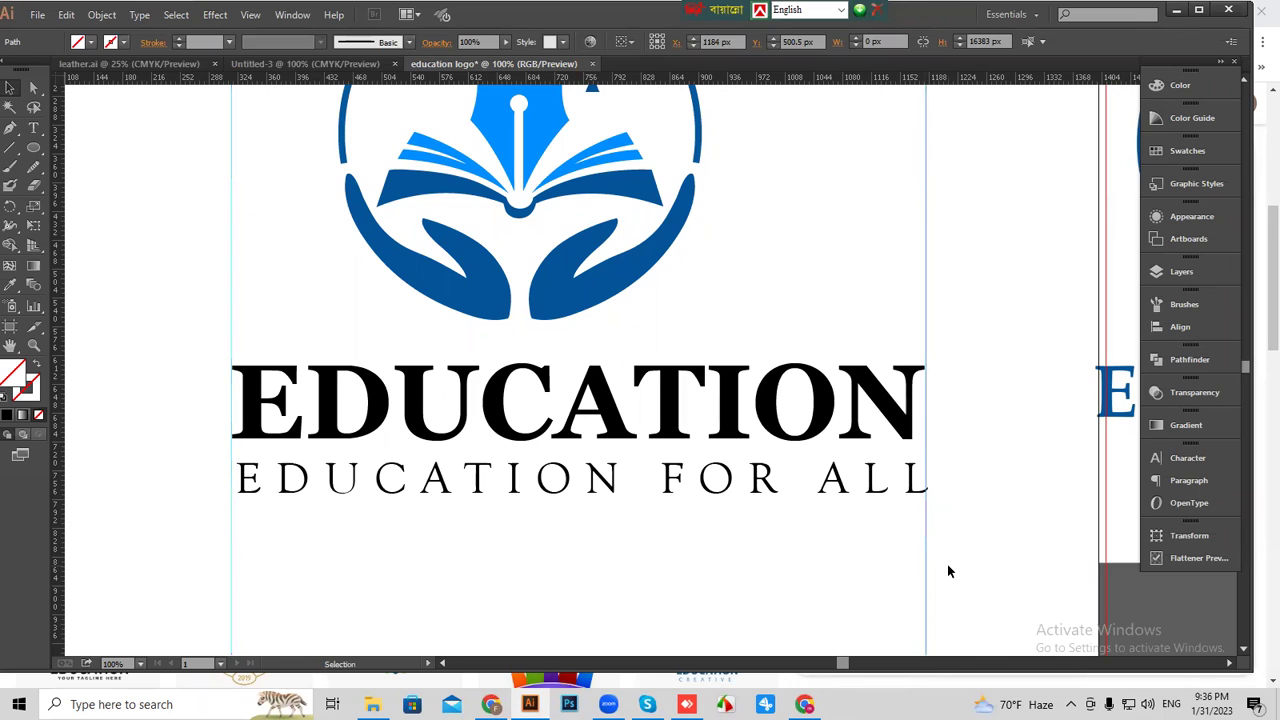
click(947, 564)
Nudge the tagline so its ends meet the guides at the wordmark's edges.
key(ctrl+=)
scroll(500, 594, left, 3)
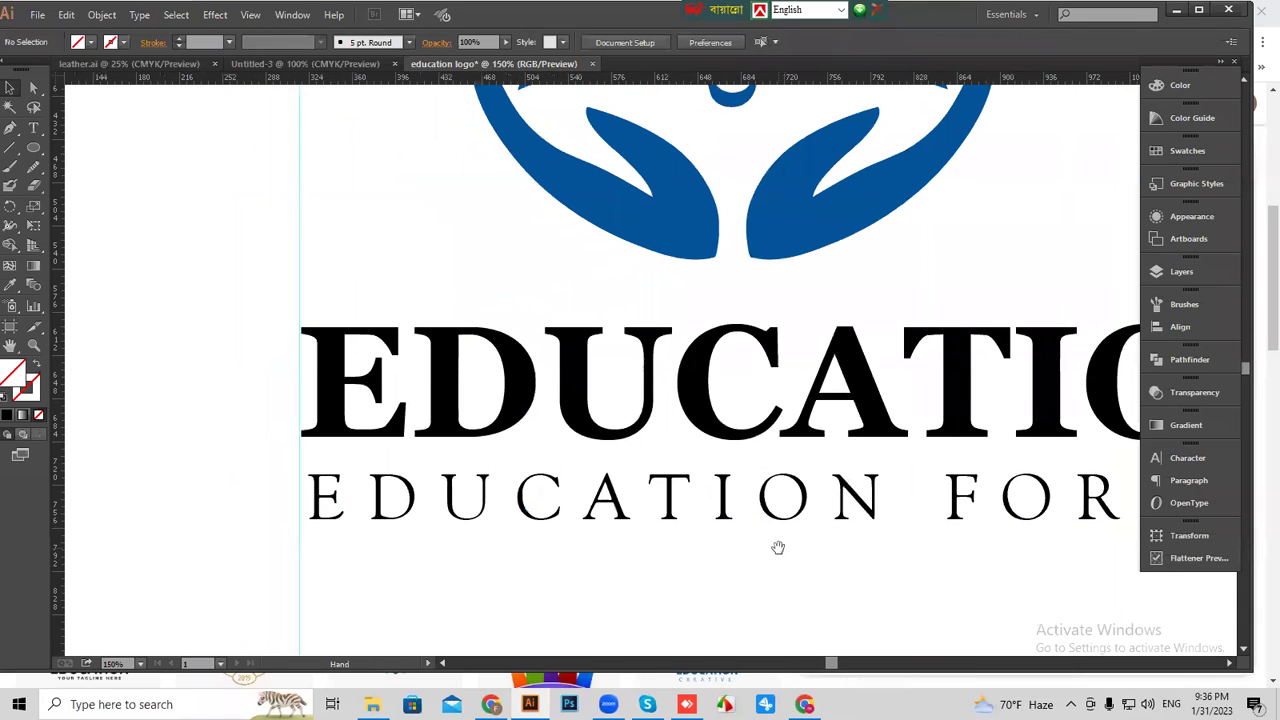
drag(330, 515, 321, 516)
click(527, 565)
scroll(527, 565, right, 4)
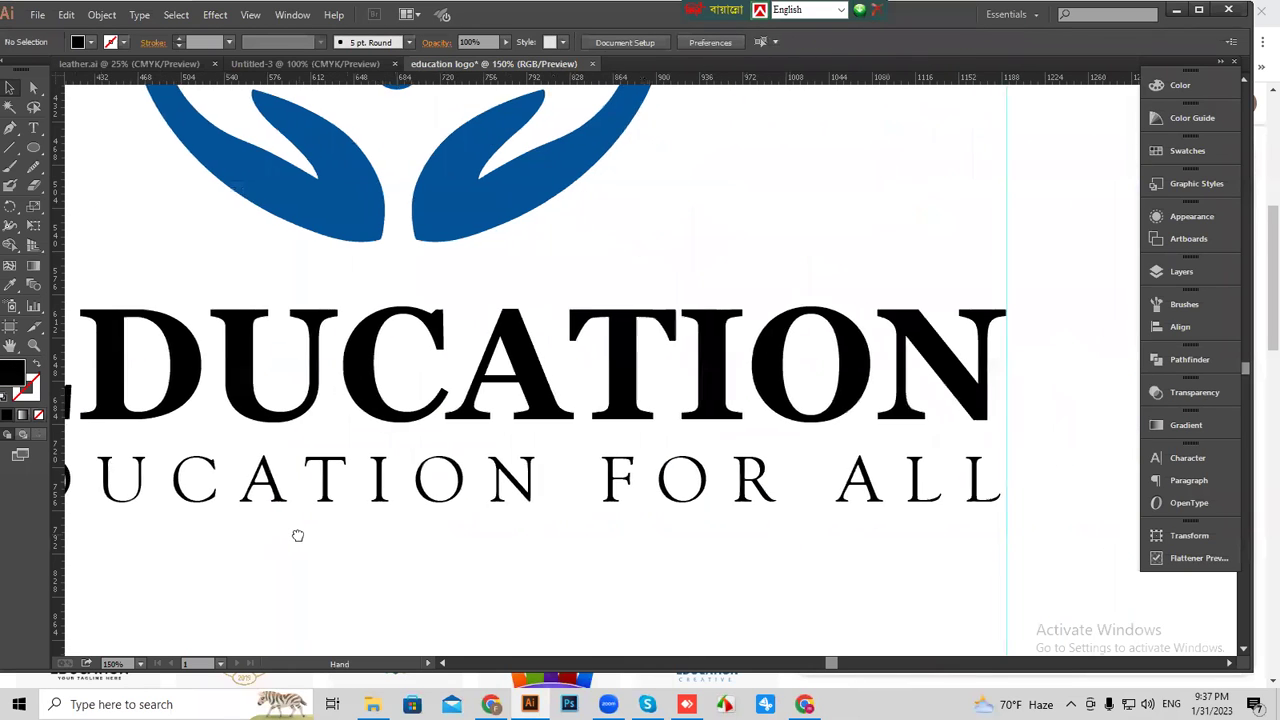
click(977, 504)
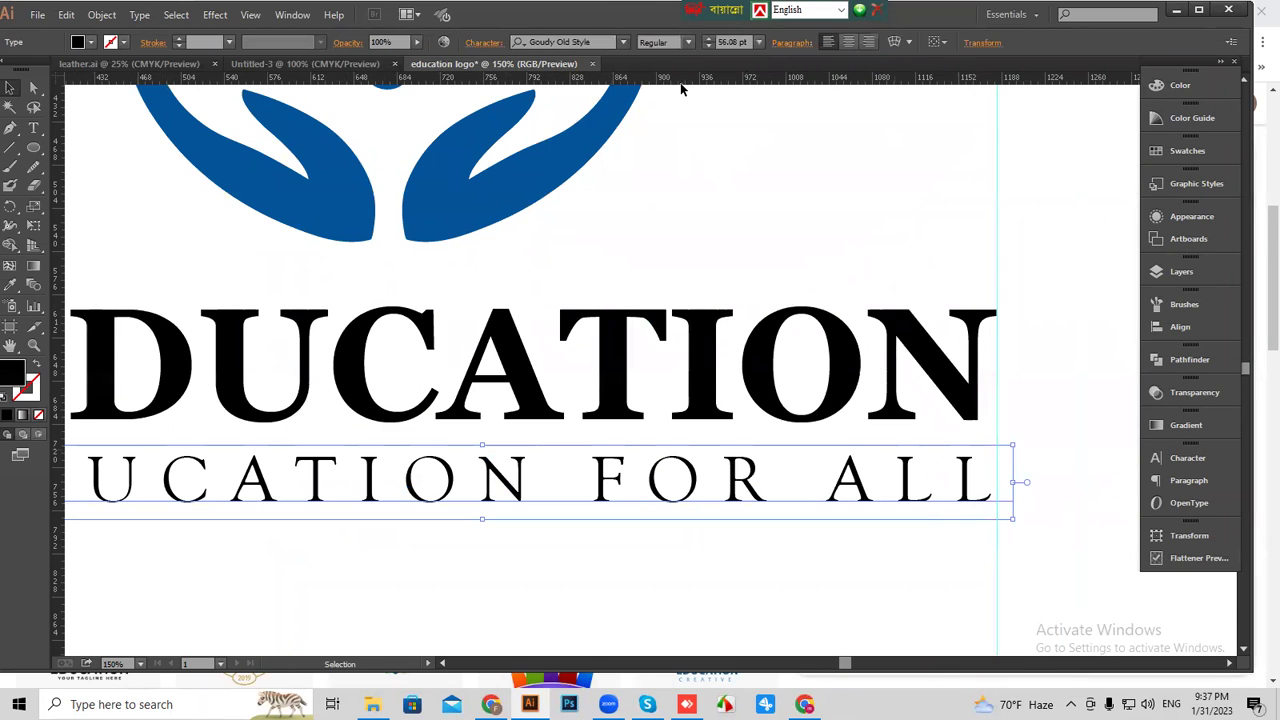
click(481, 43)
scroll(472, 162, up, 1)
scroll(472, 162, up, 2)
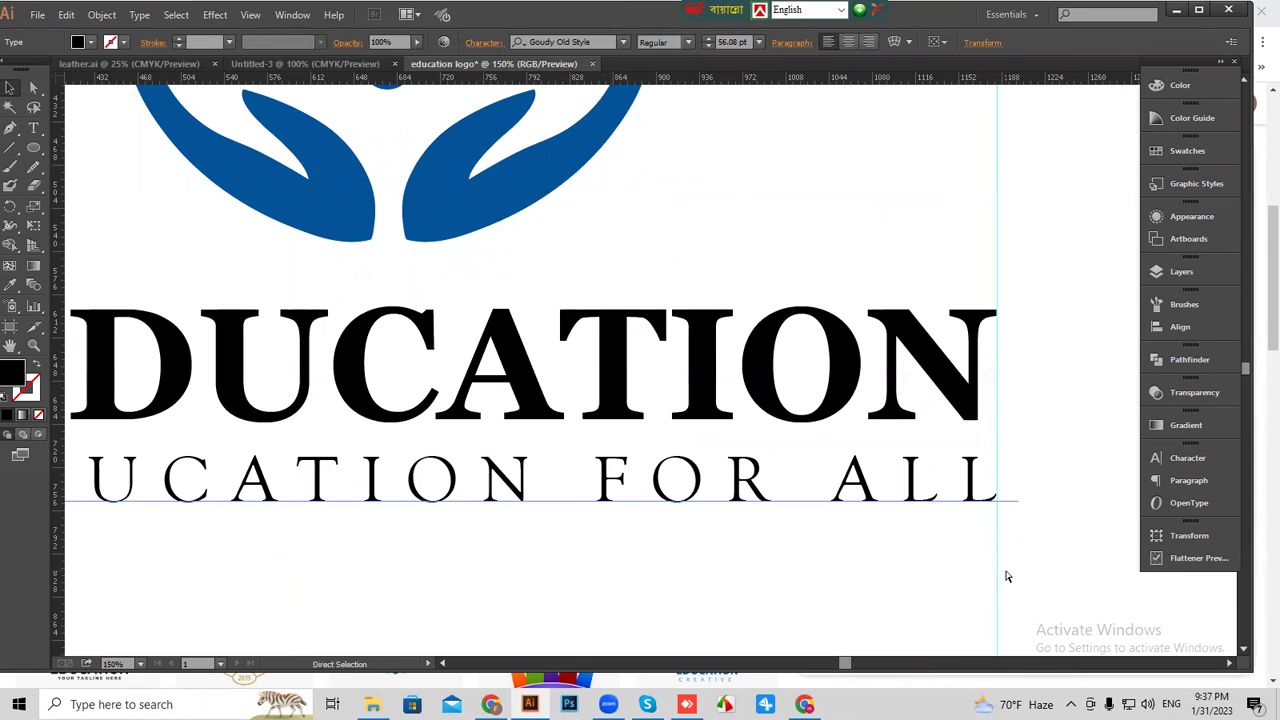
key(ctrl+minus)
key(ctrl+minus)
Convert the EDUCATION wordmark and tagline to outlines.
drag(275, 550, 942, 624)
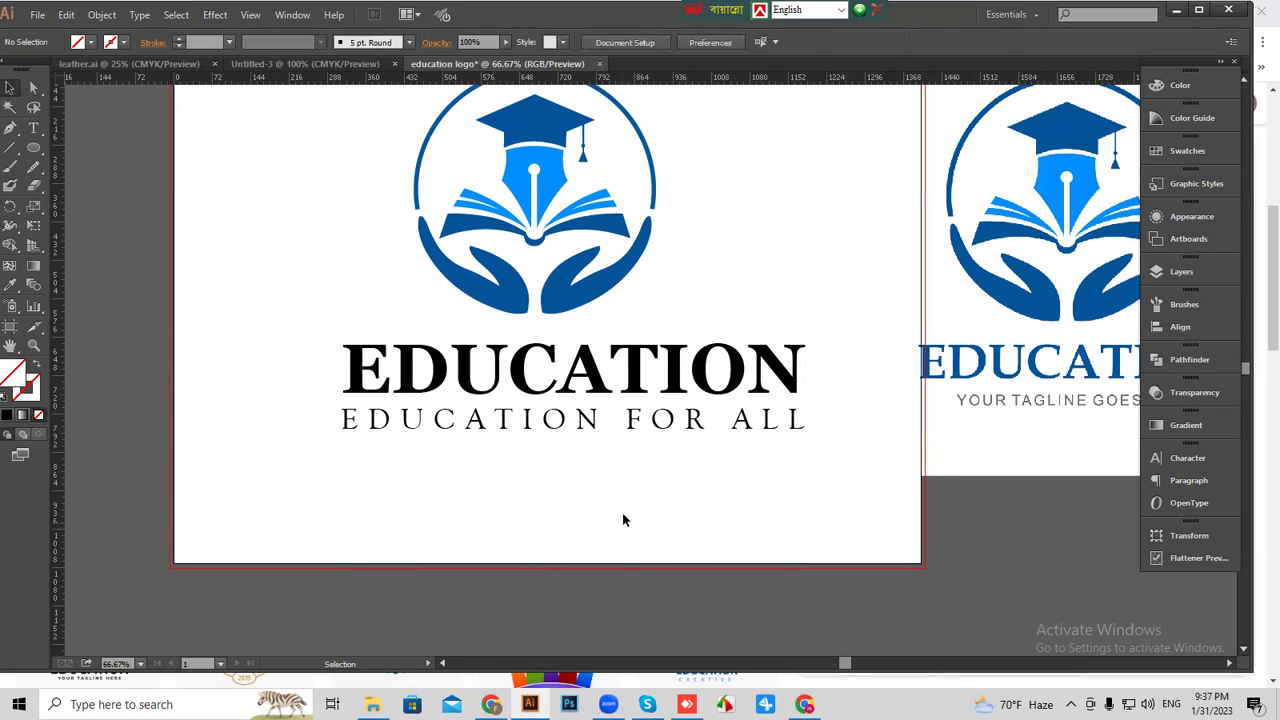
drag(603, 487, 603, 490)
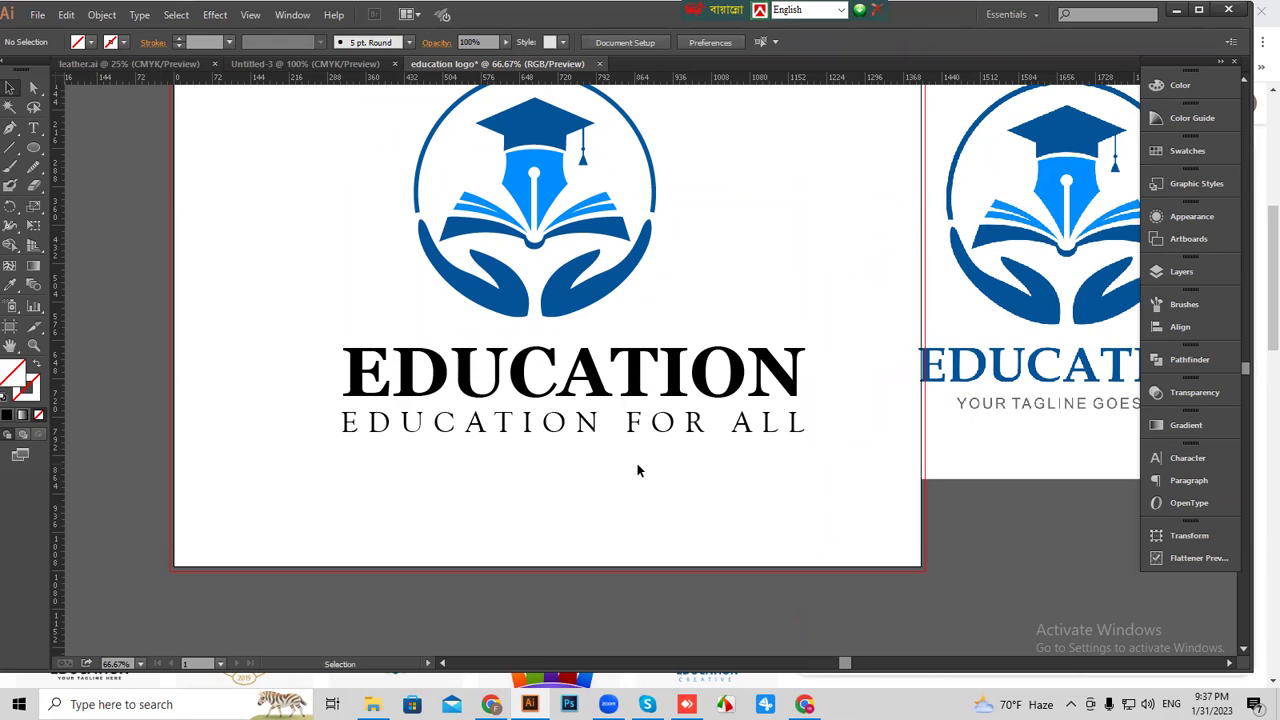
drag(738, 453, 685, 368)
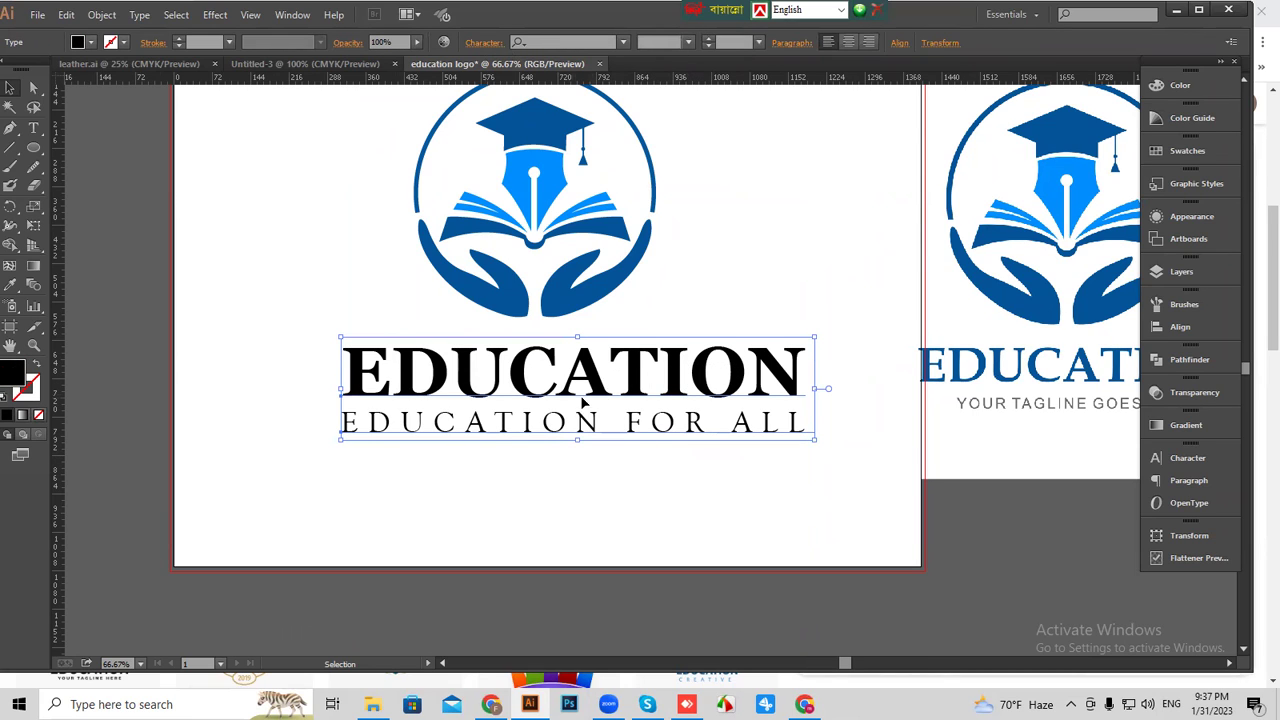
drag(773, 471, 712, 378)
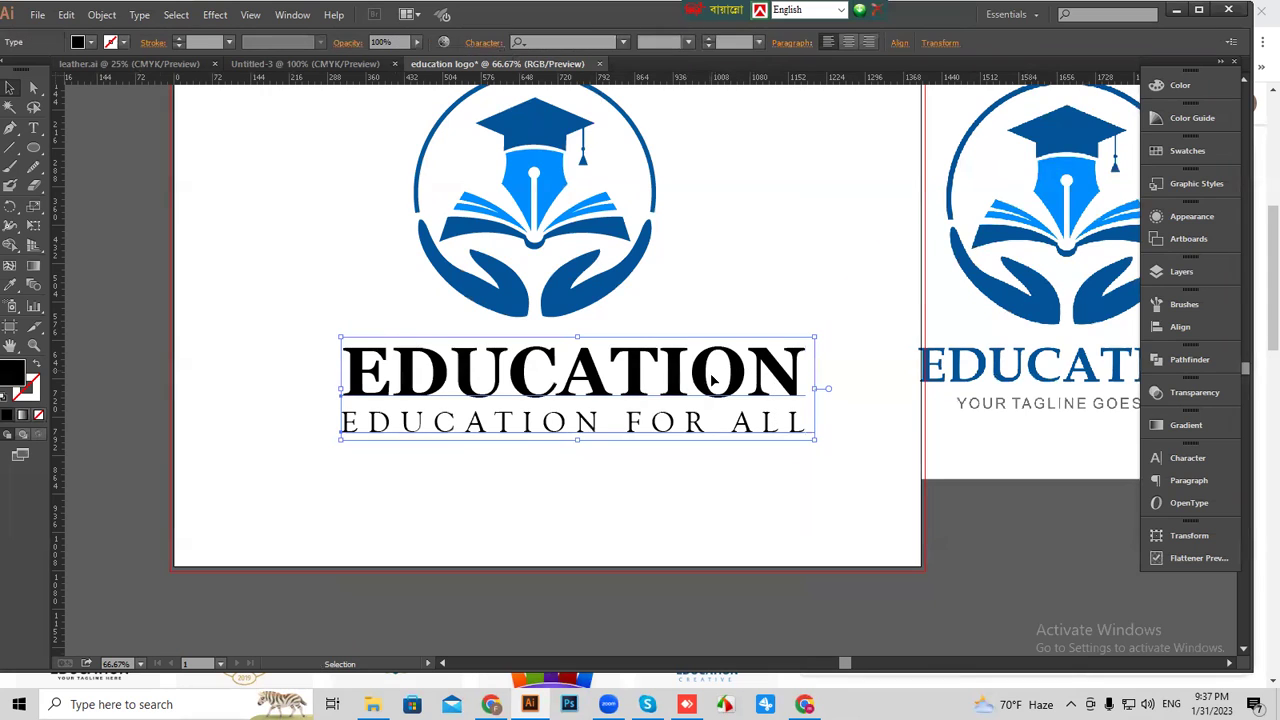
right_click(626, 379)
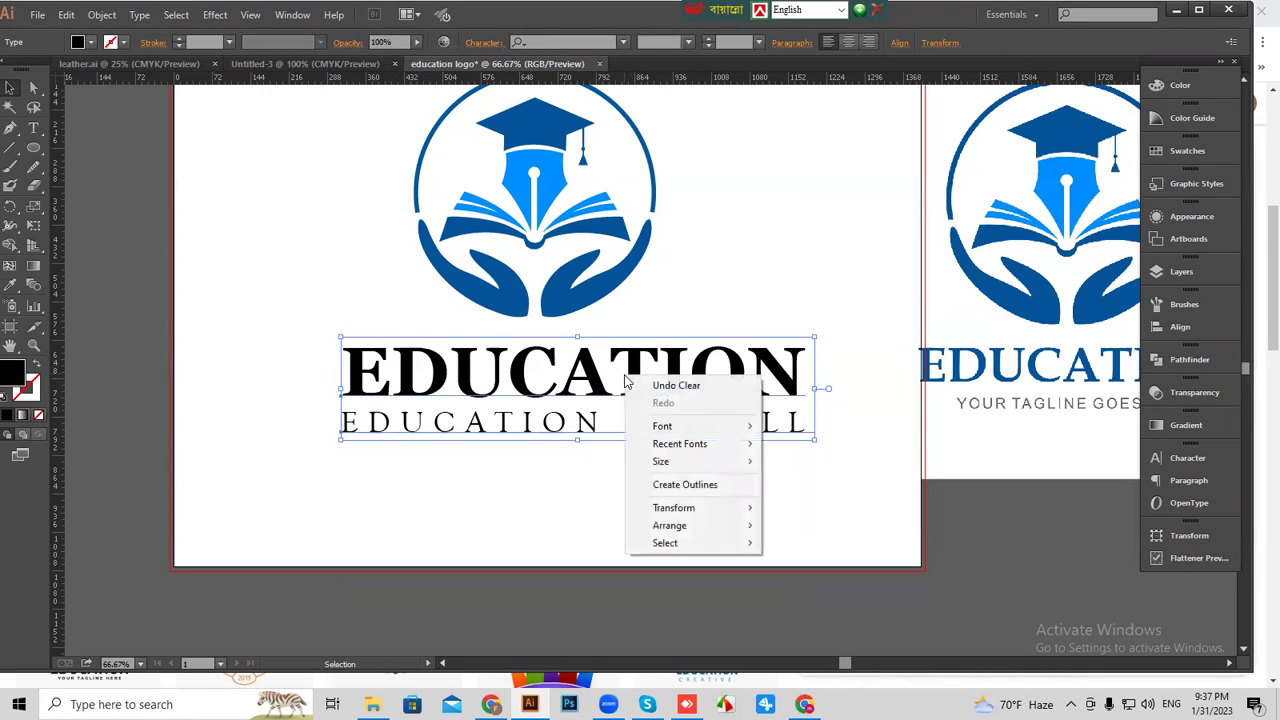
click(688, 486)
click(702, 493)
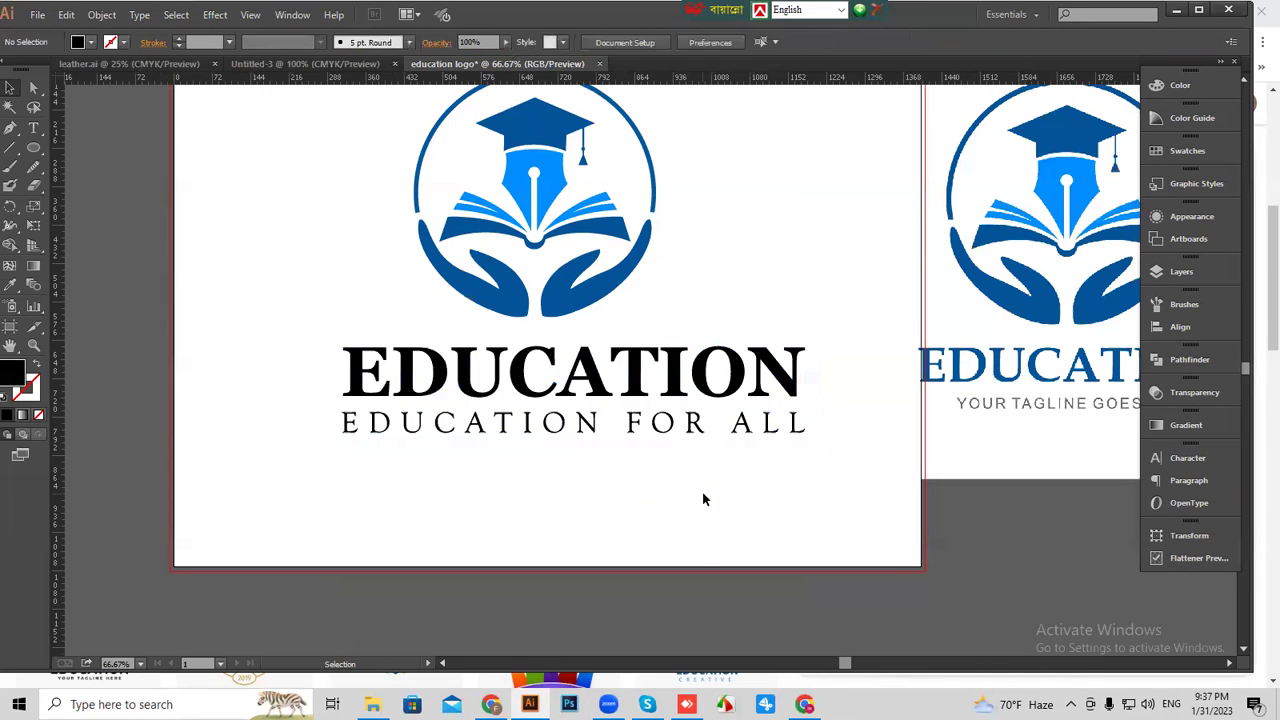
Move the reference logo further right and nudge the logo icon slightly right.
key(ctrl+minus)
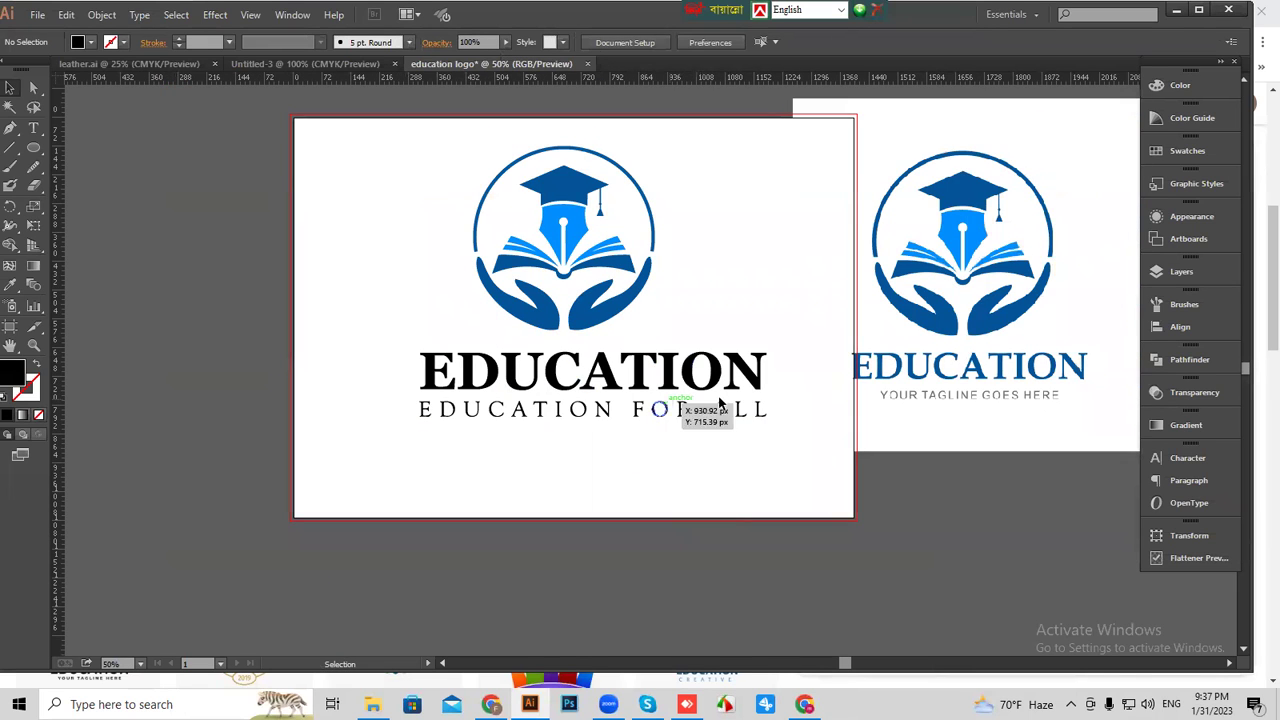
drag(832, 349, 1009, 378)
scroll(760, 380, up, 1)
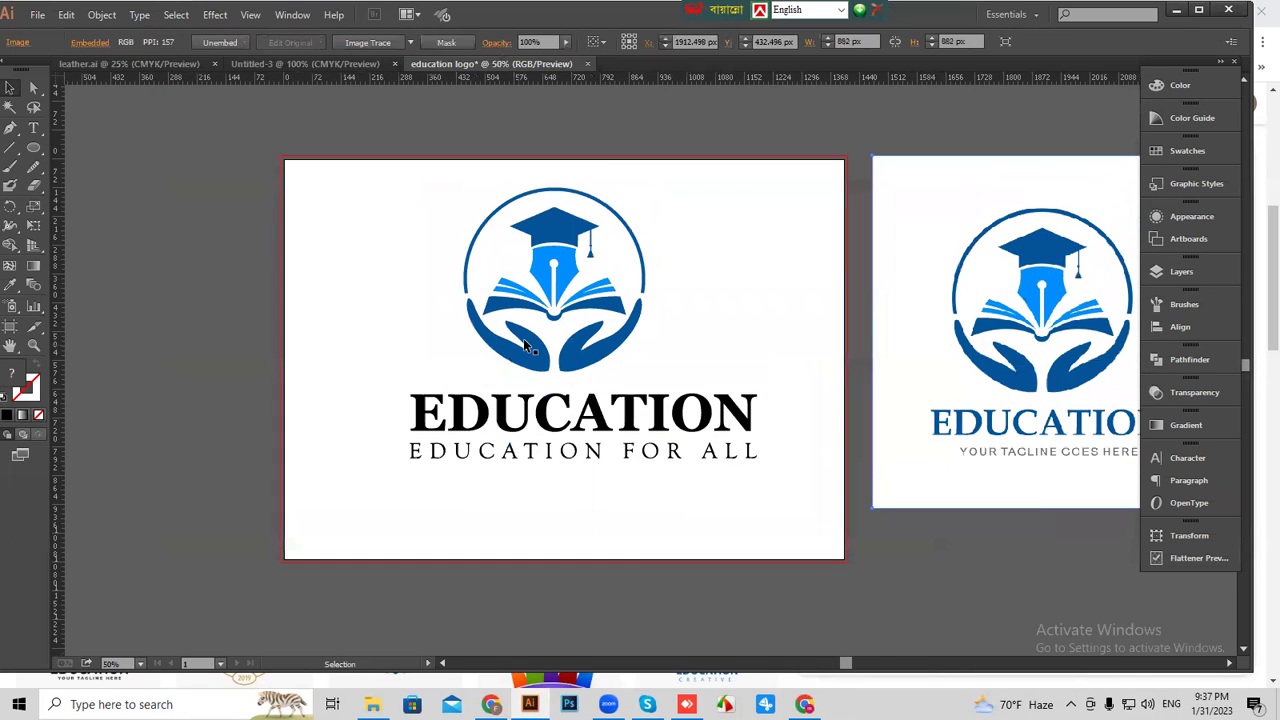
click(540, 366)
drag(540, 368, 596, 370)
Select the icon and text together and align them horizontally centred to the artboard.
drag(705, 492, 360, 344)
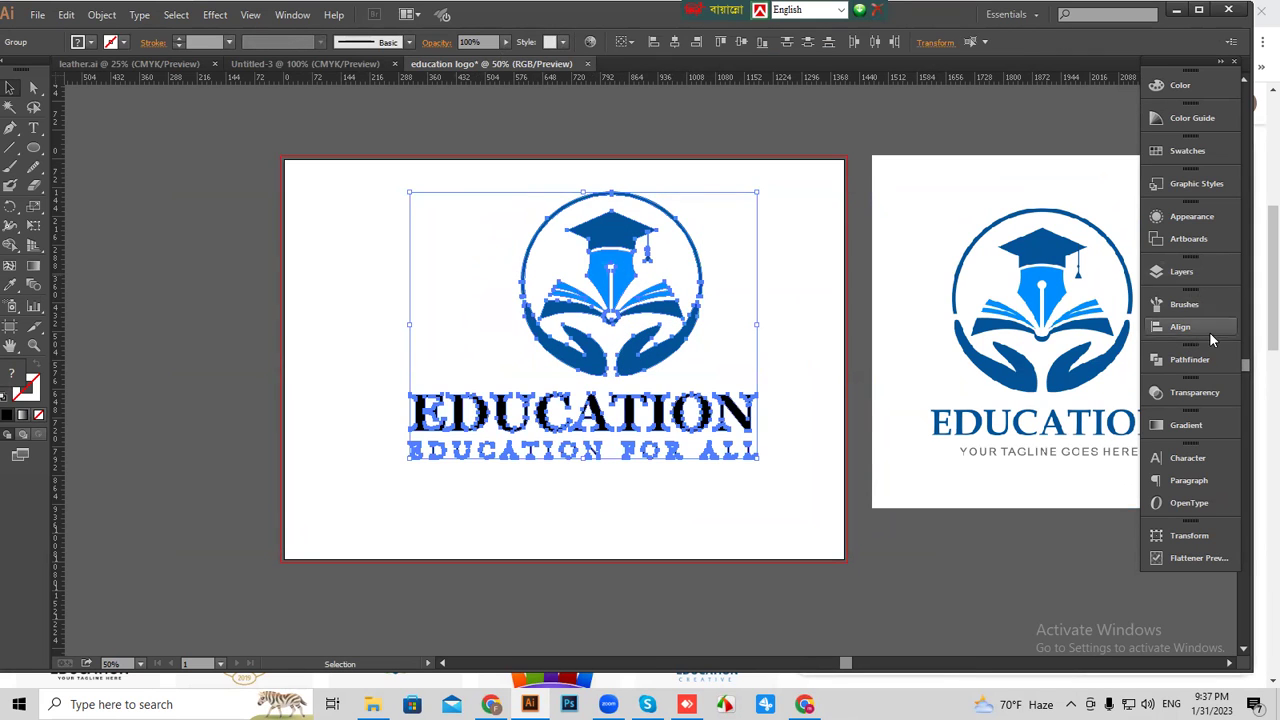
click(1177, 328)
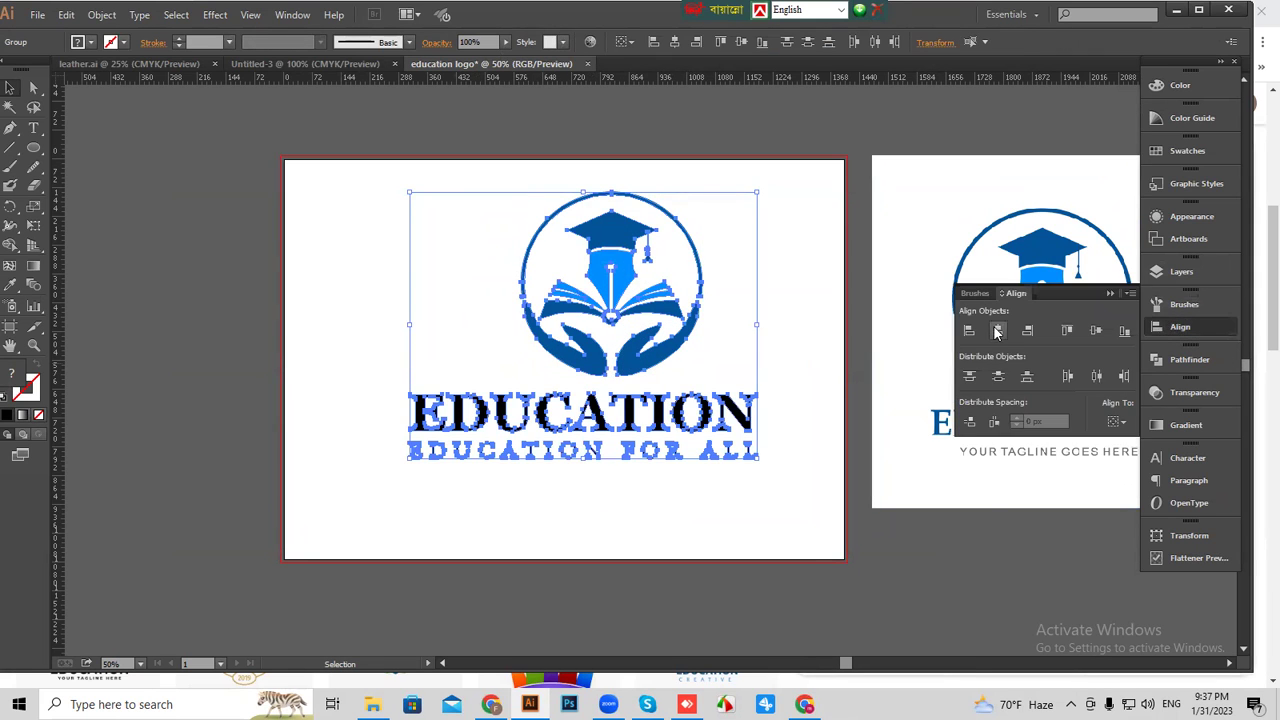
click(1116, 423)
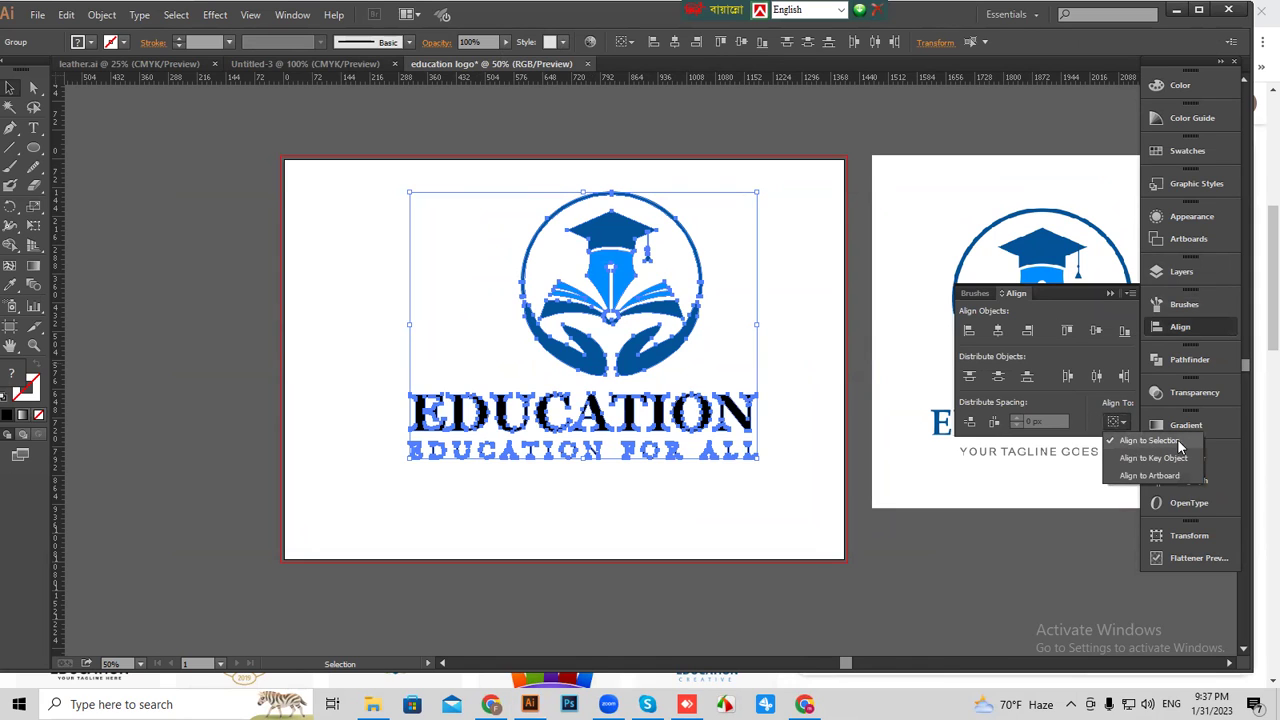
click(997, 338)
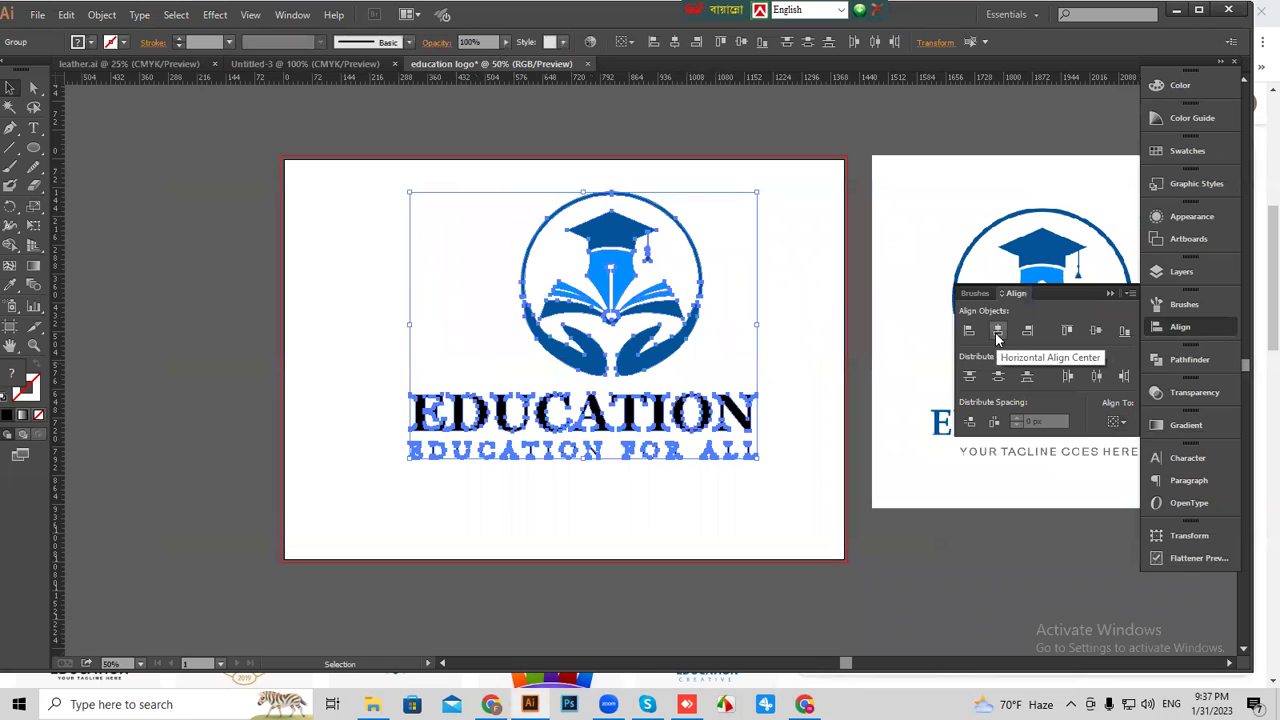
click(997, 338)
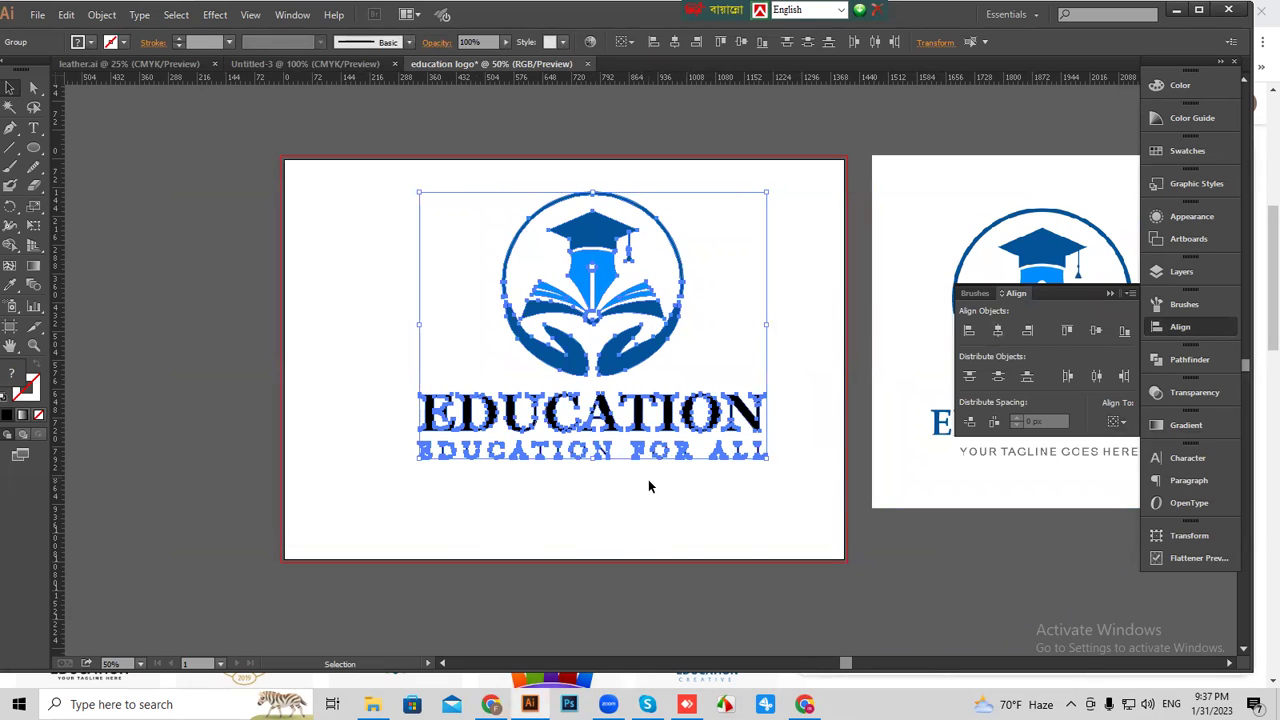
Eyedrop the hands' blue onto EDUCATION (dark blue) and the EDUCATION FOR ALL tagline (lighter blue).
click(751, 434)
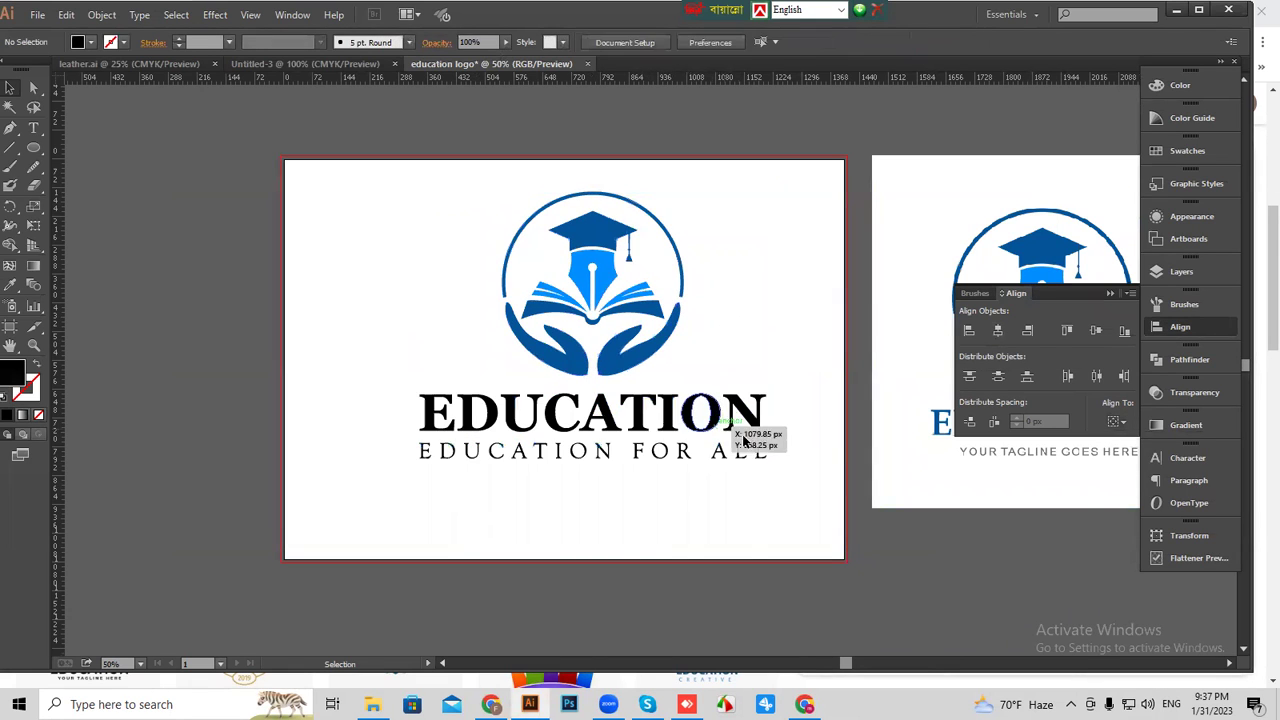
scroll(740, 428, up, 1)
click(730, 428)
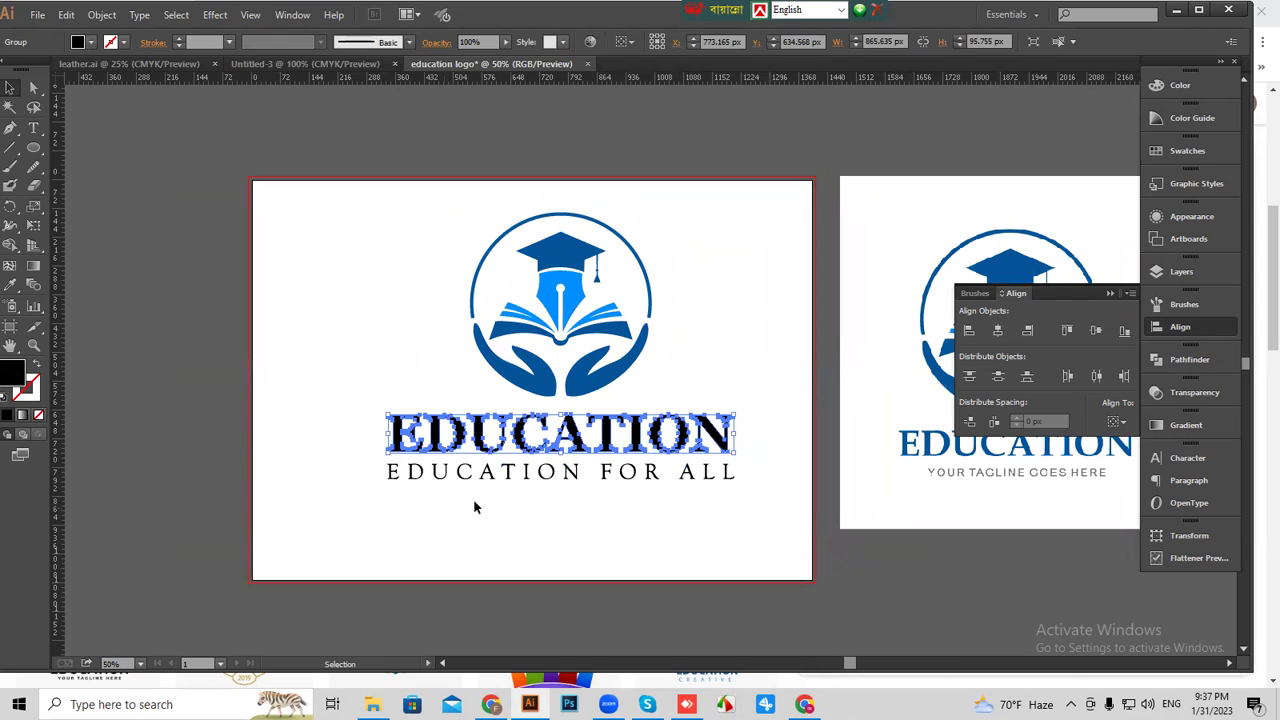
key(i)
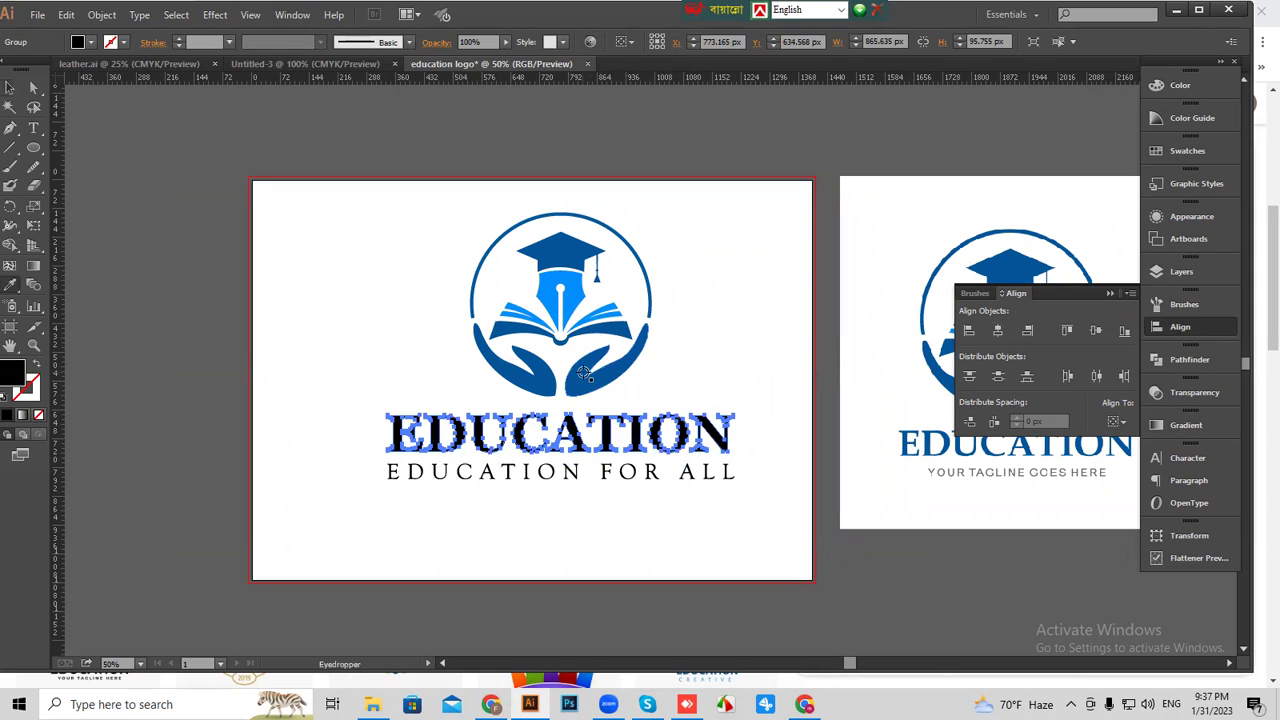
click(596, 385)
ctrl+click(708, 476)
click(608, 392)
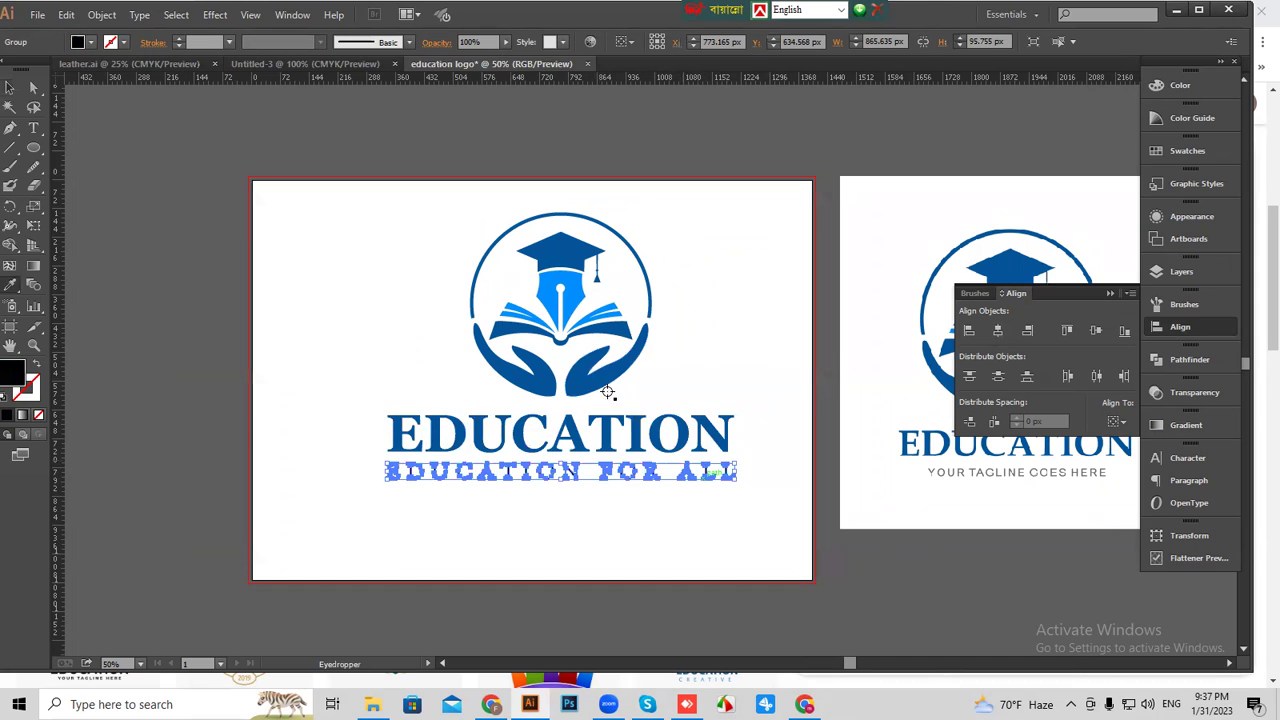
key(v)
Park a duplicate of the whole logo above the artboard.
click(702, 303)
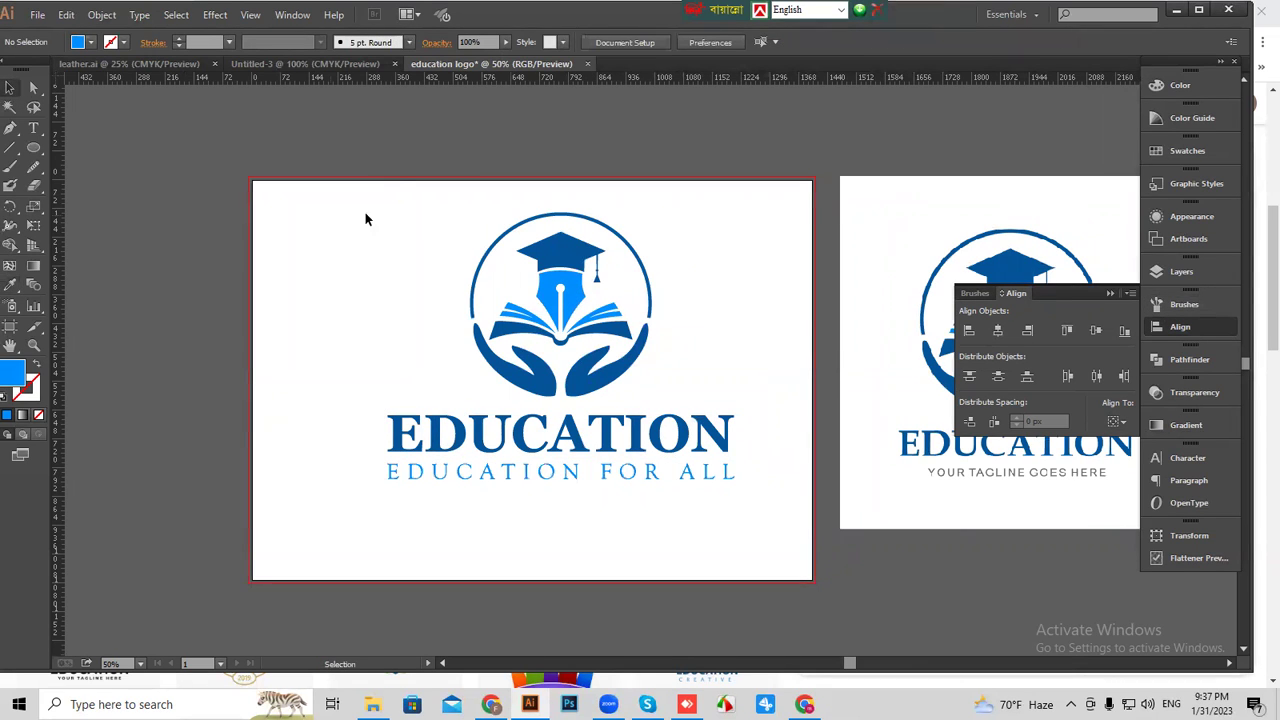
click(1109, 294)
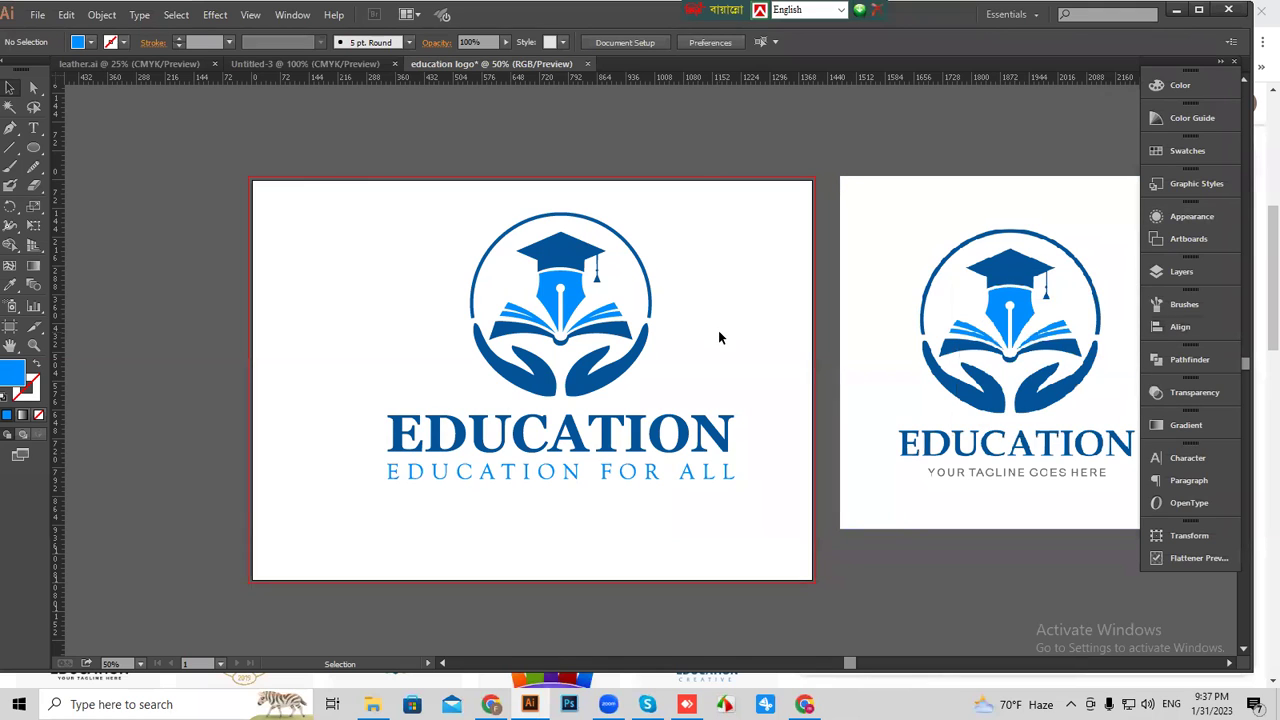
drag(398, 214, 577, 497)
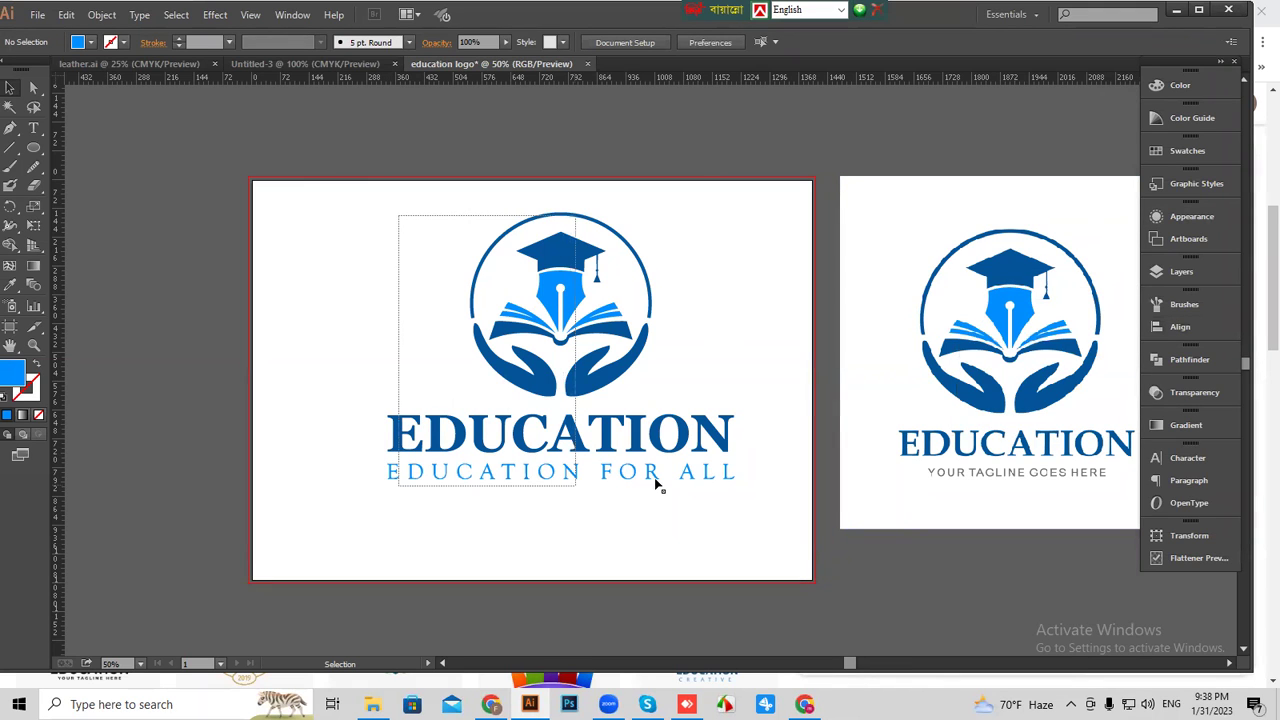
drag(660, 457, 589, 174)
click(673, 324)
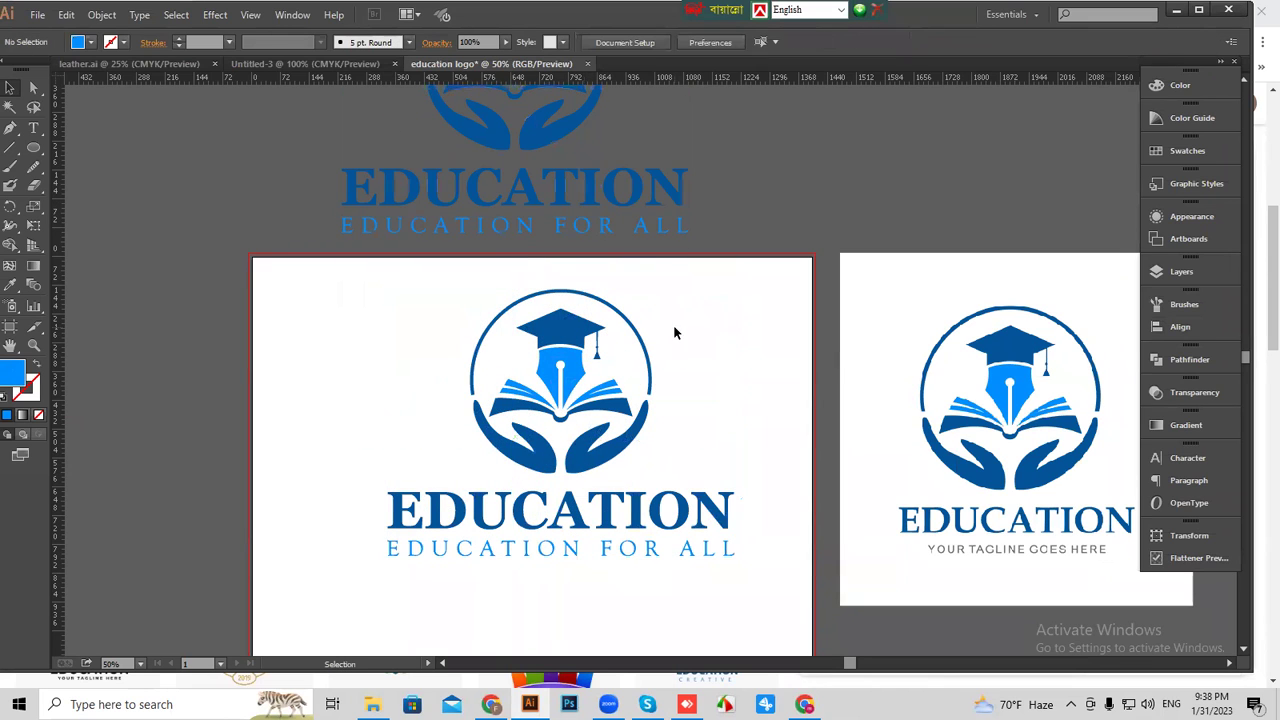
Scale the EDUCATION FOR ALL tagline narrower so it fits under EDUCATION.
click(645, 549)
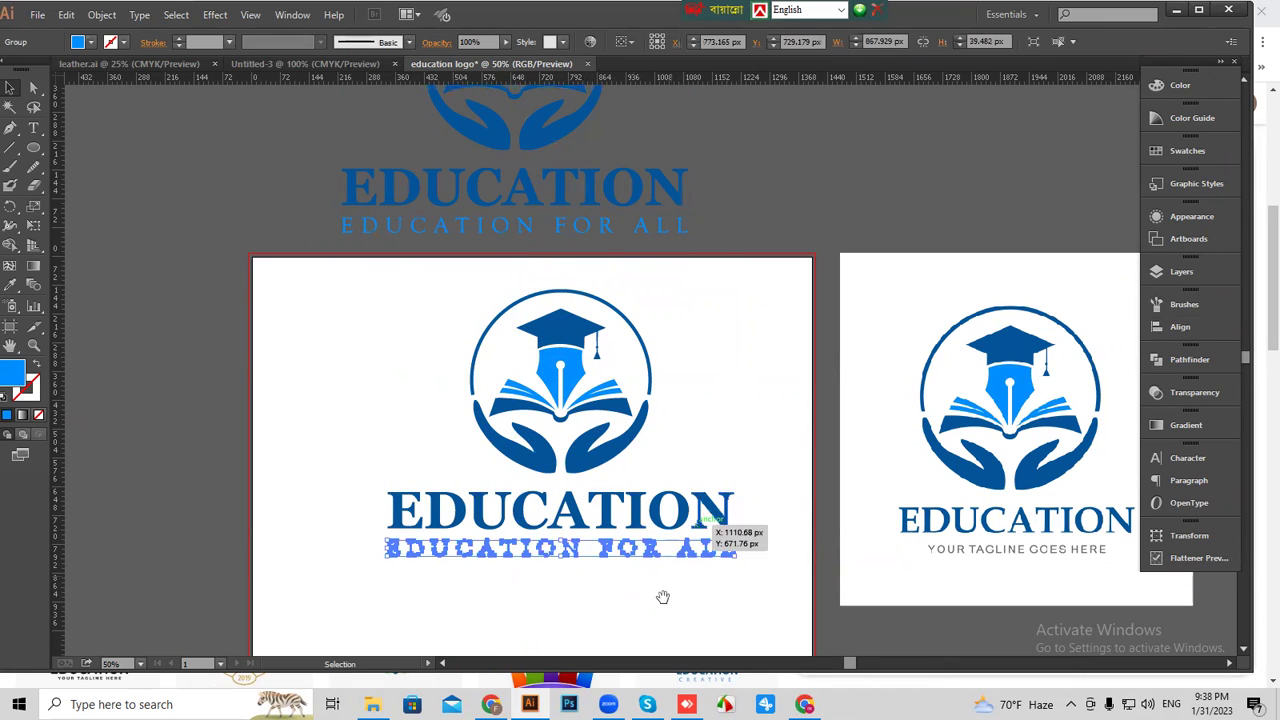
drag(663, 597, 720, 449)
drag(793, 434, 722, 448)
click(724, 464)
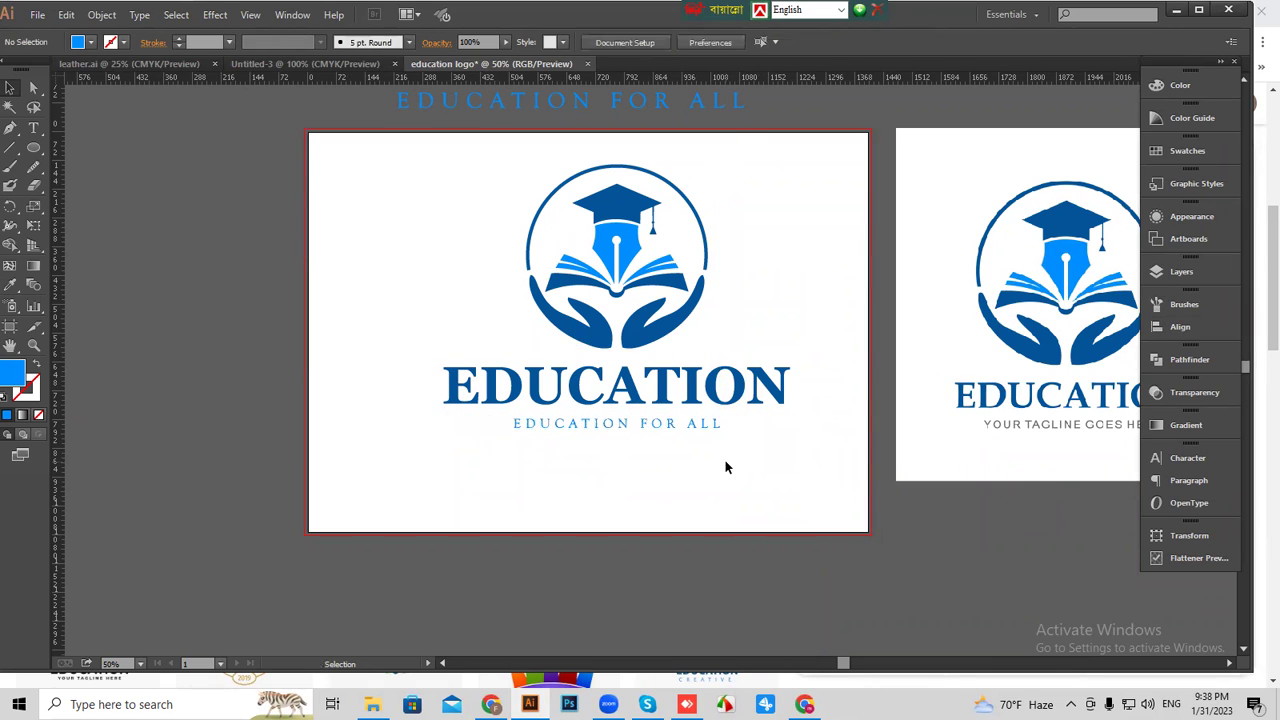
key(ctrl+plus)
key(ctrl+plus)
Nudge the tagline up under EDUCATION and horizontally centre the whole logo.
drag(672, 489, 684, 475)
key(ctrl+a)
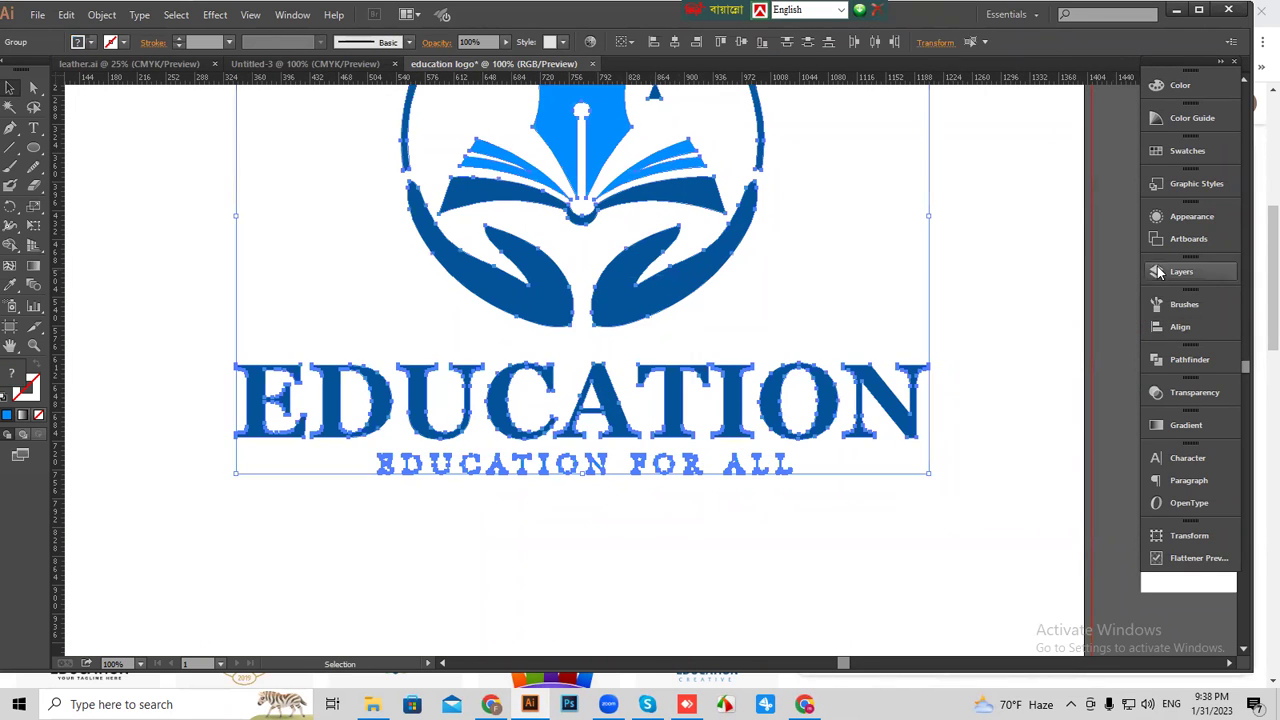
click(1168, 327)
click(1001, 330)
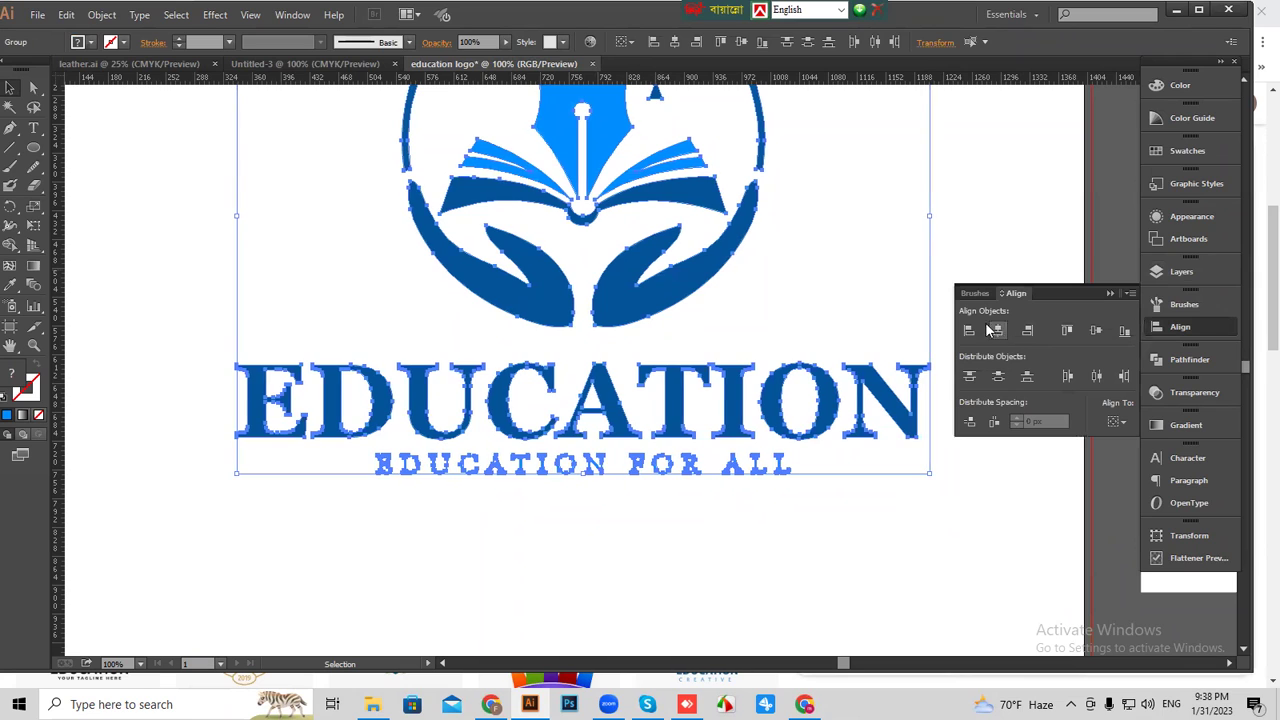
click(923, 247)
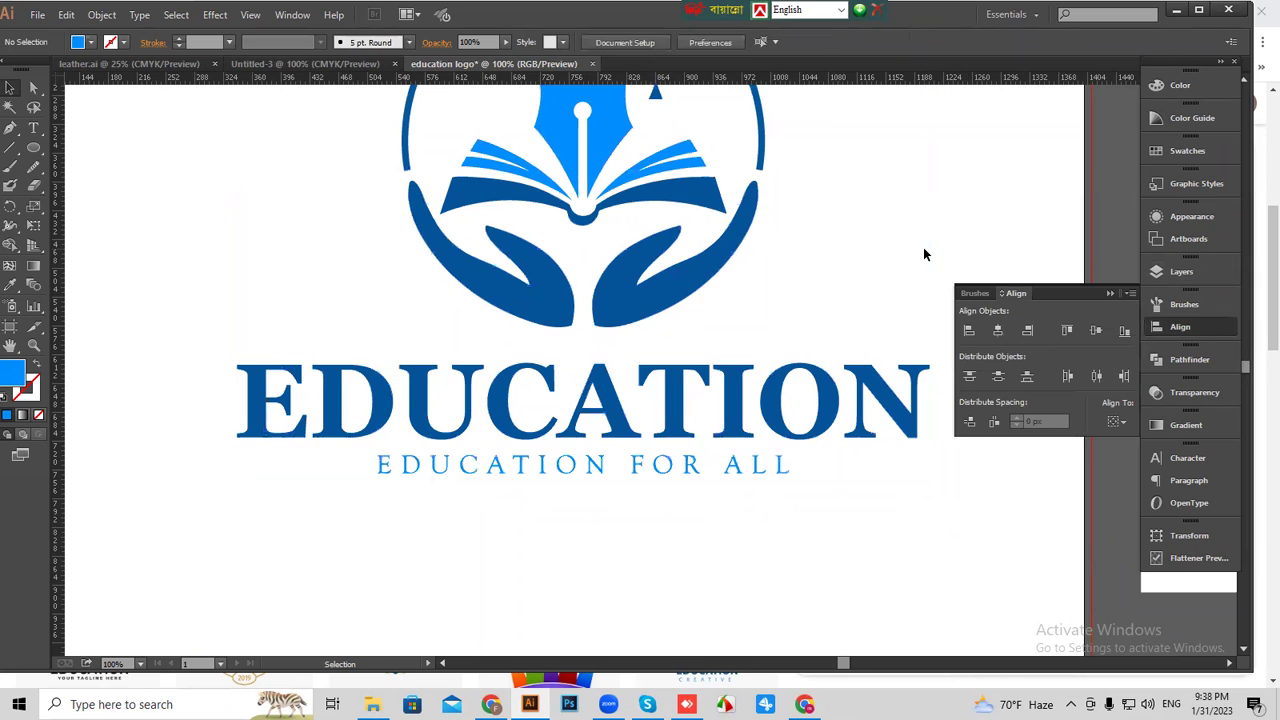
click(1108, 294)
Add vertical guides at EDUCATION's left and right edges (341 px and 1207 px).
drag(55, 413, 237, 437)
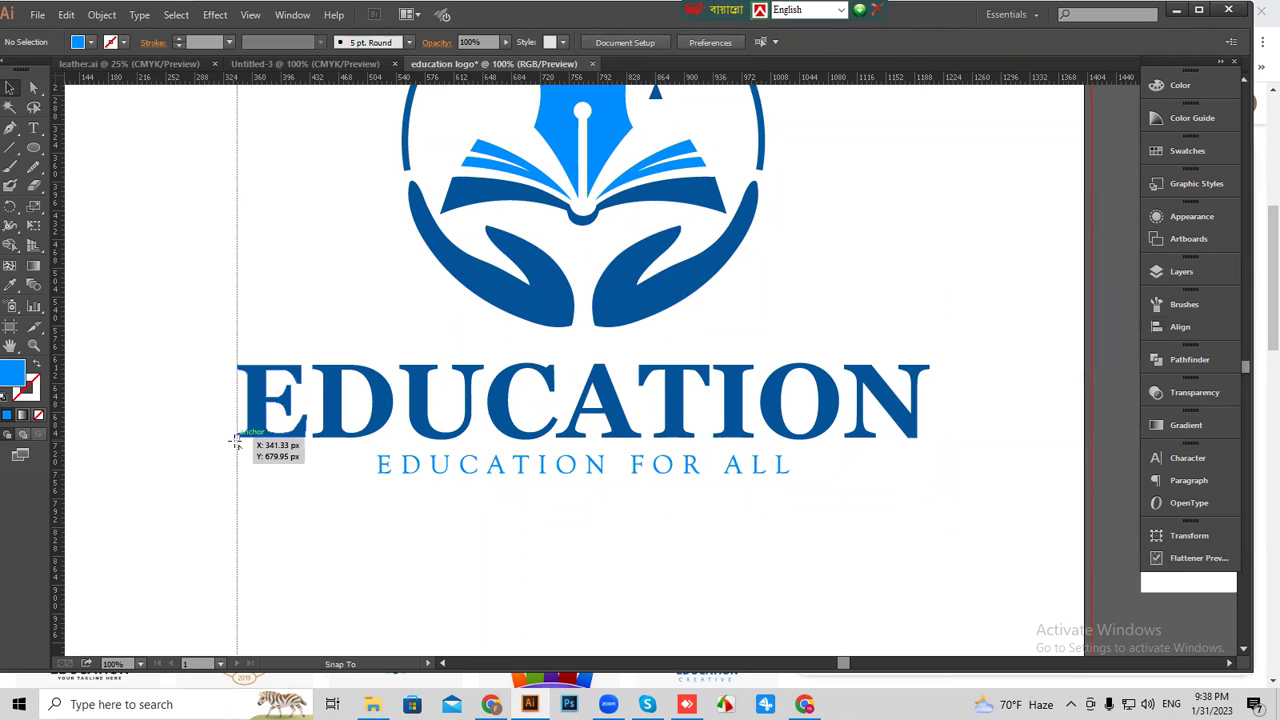
drag(57, 295, 930, 309)
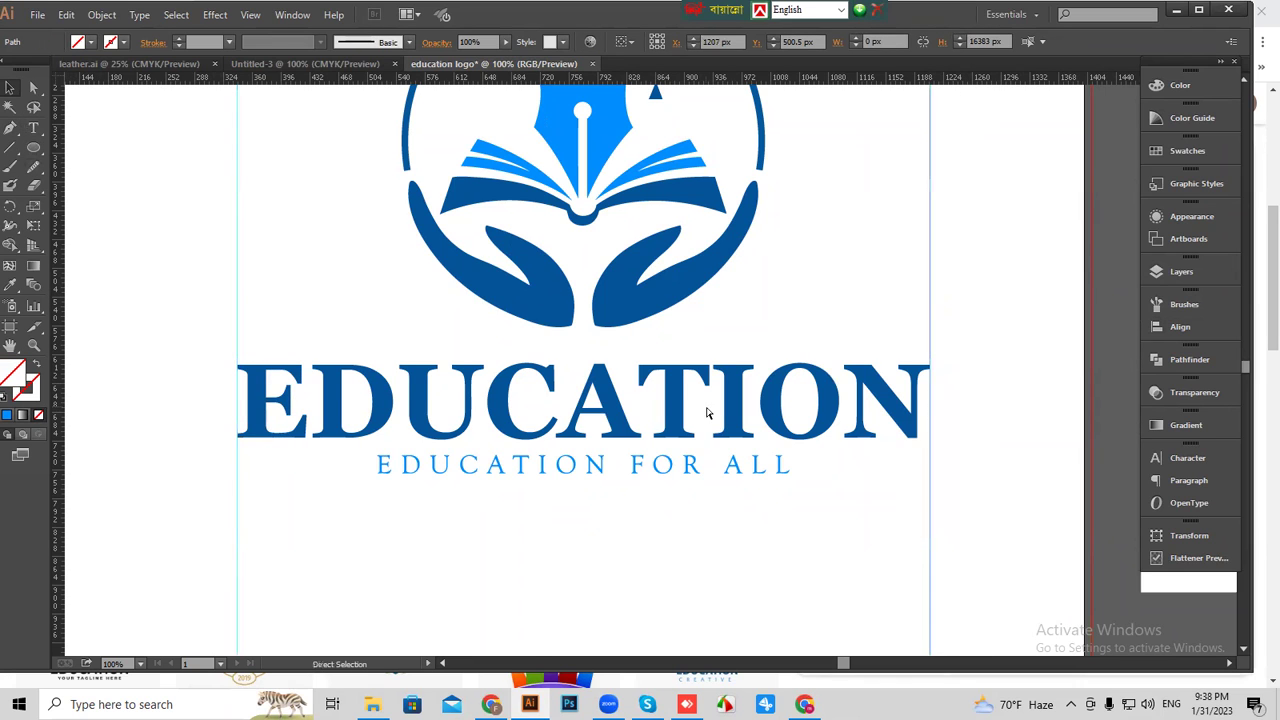
key(ctrl+equal)
Draw a straight Pen line from the tagline's left end to the left guide.
click(5, 130)
scroll(549, 229, left, 4)
scroll(549, 229, down, 1)
click(430, 456)
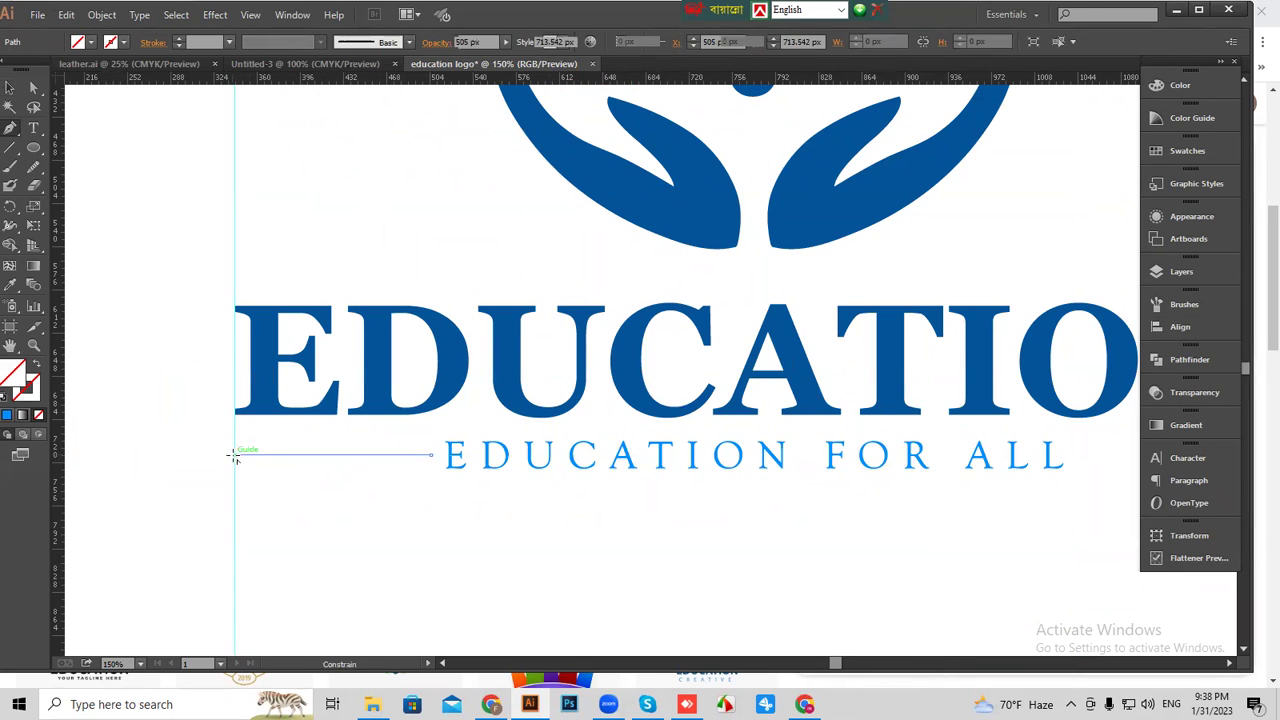
click(233, 456)
Give the line a brown #7F5C00 stroke at 4 pt weight.
click(1178, 85)
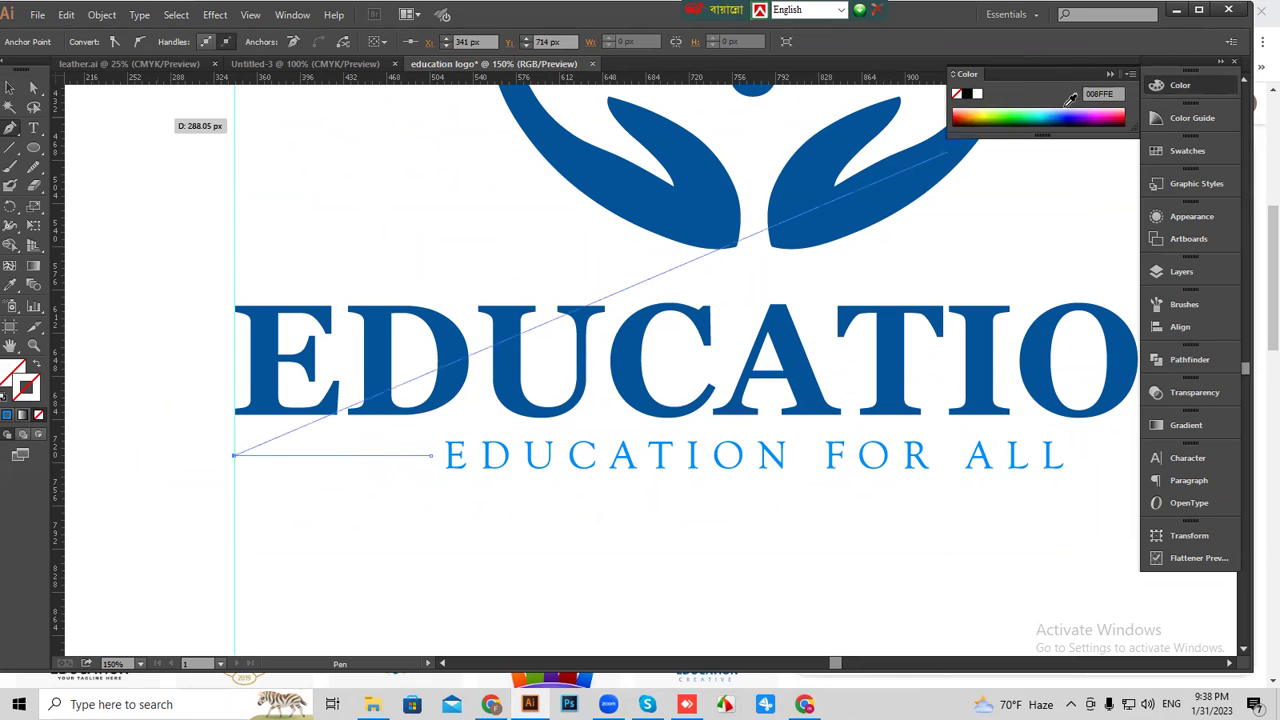
click(978, 113)
click(9, 87)
click(333, 466)
click(332, 455)
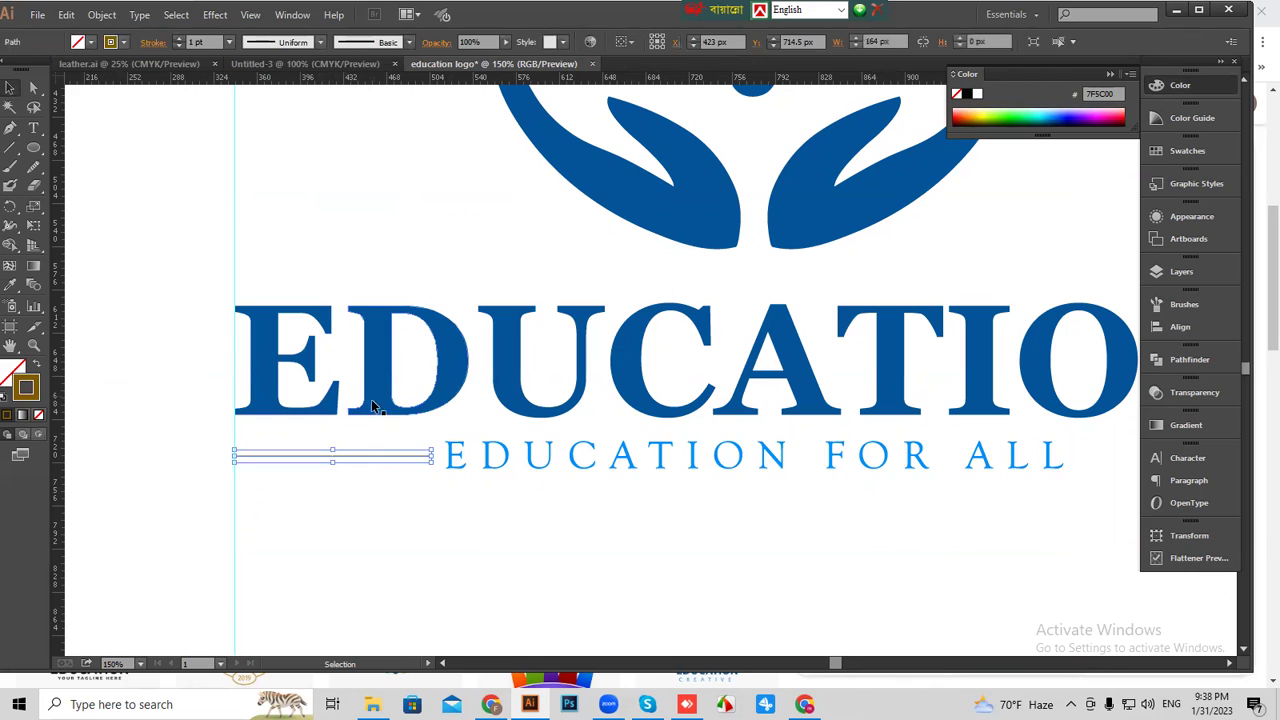
scroll(205, 41, up, 3)
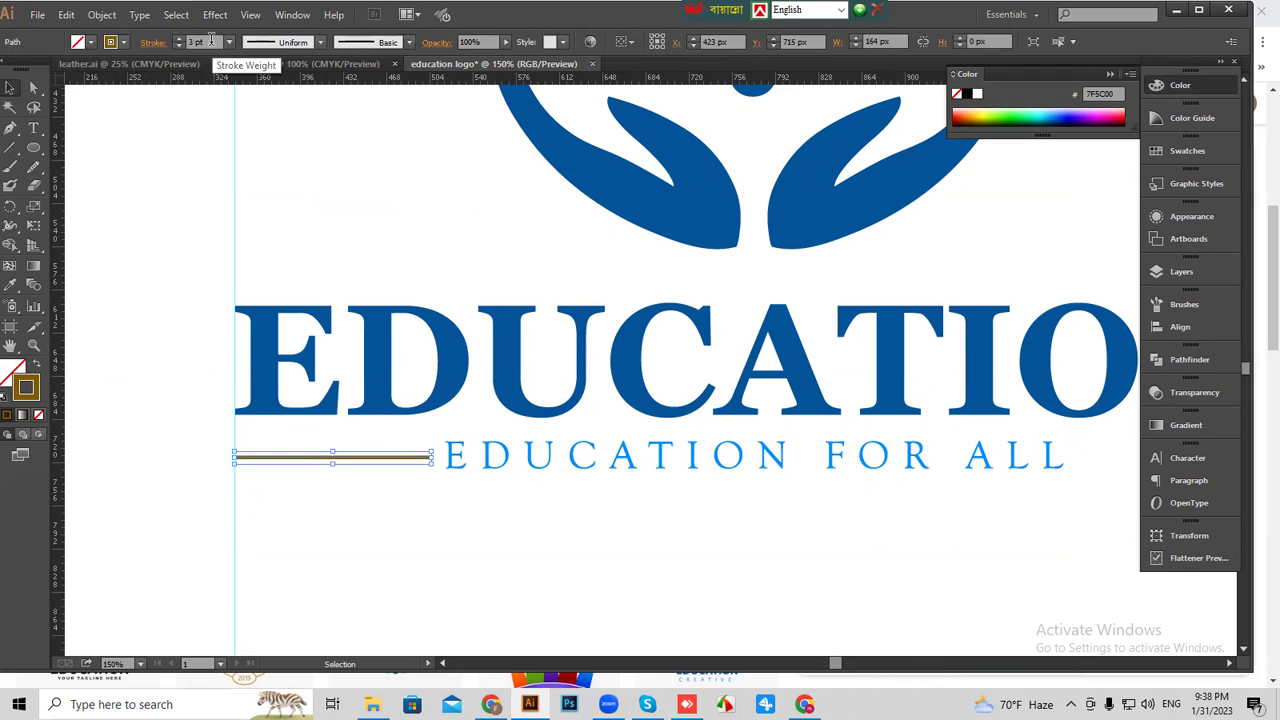
click(374, 477)
click(362, 460)
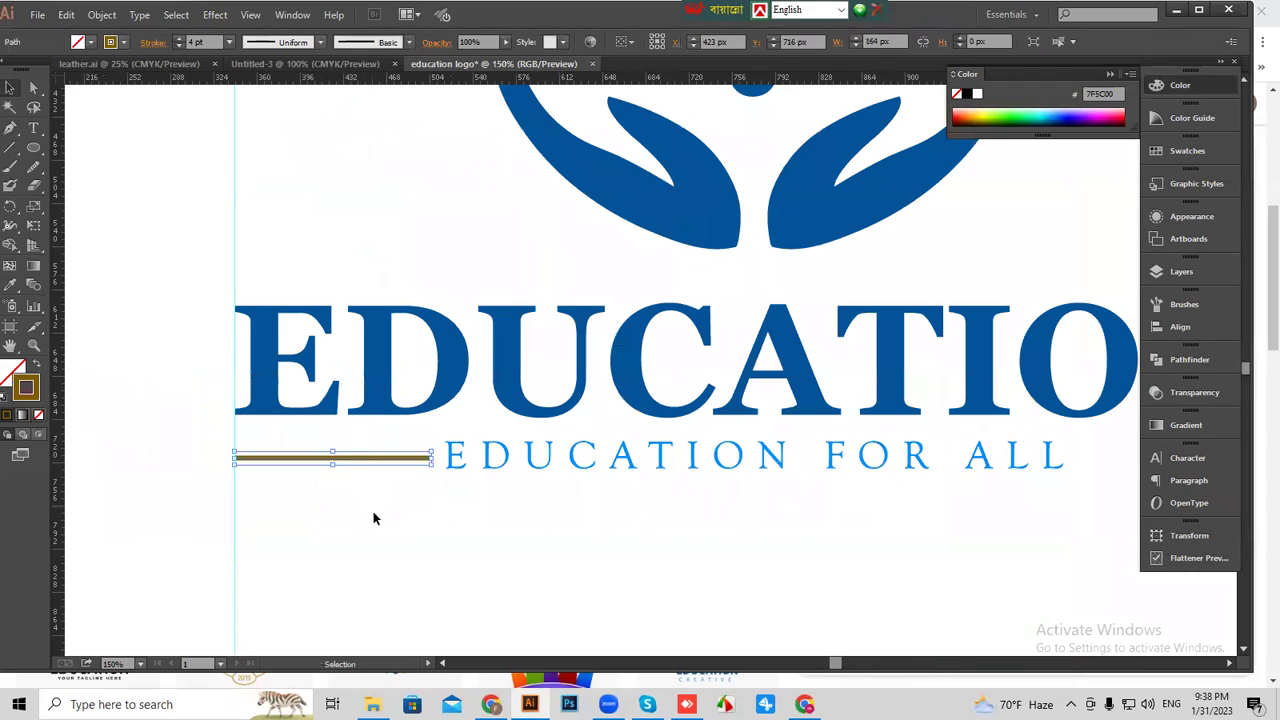
click(279, 46)
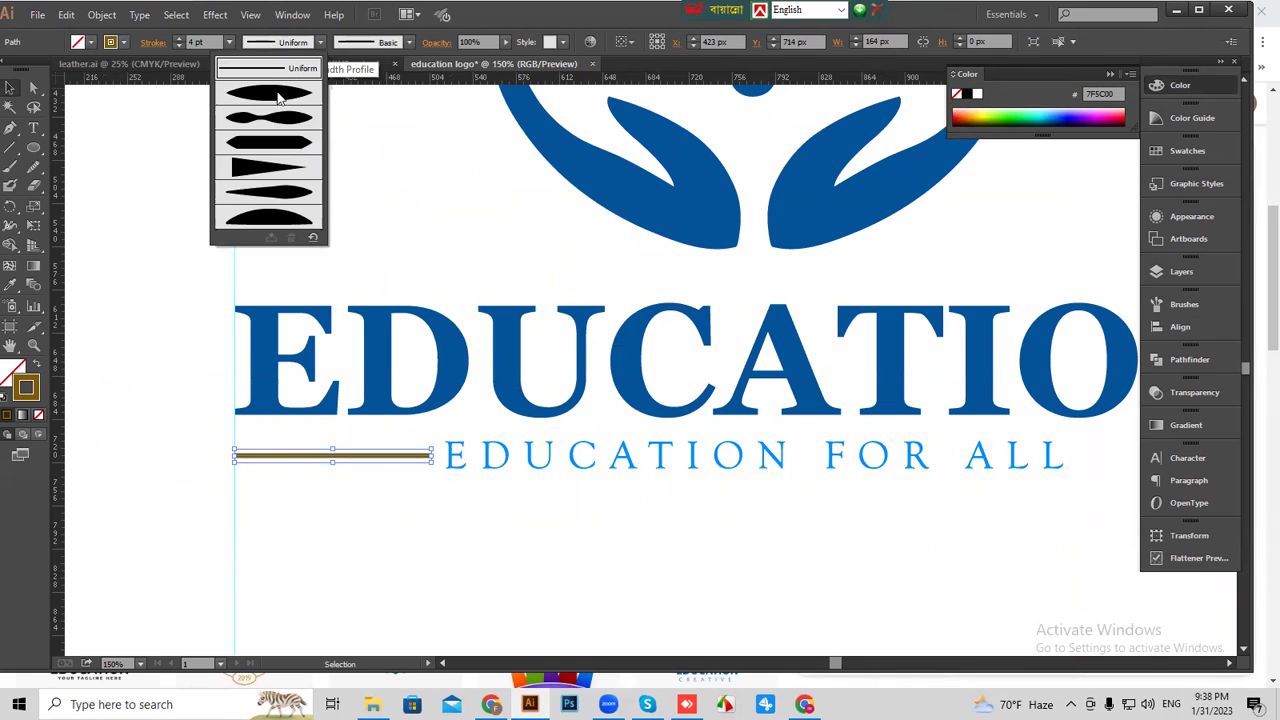
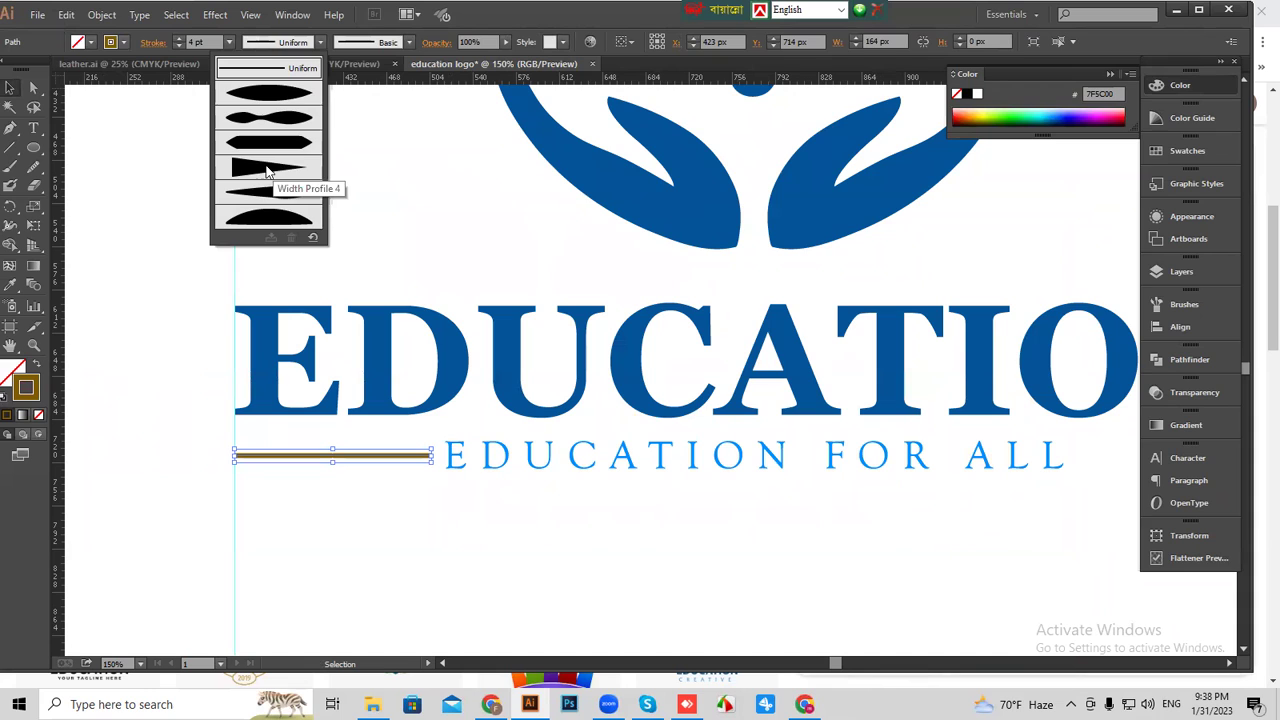
Give the brown line left of the tagline a width profile that tapers to a point.
click(279, 94)
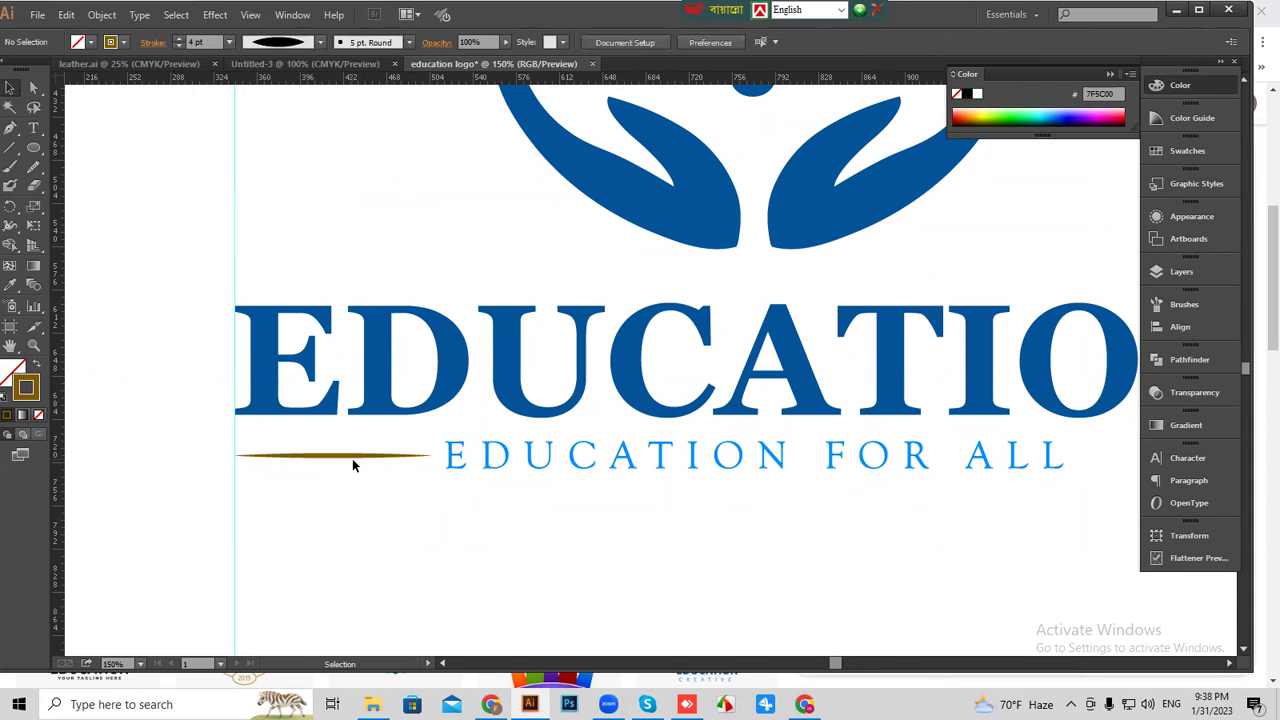
scroll(204, 44, up, 2)
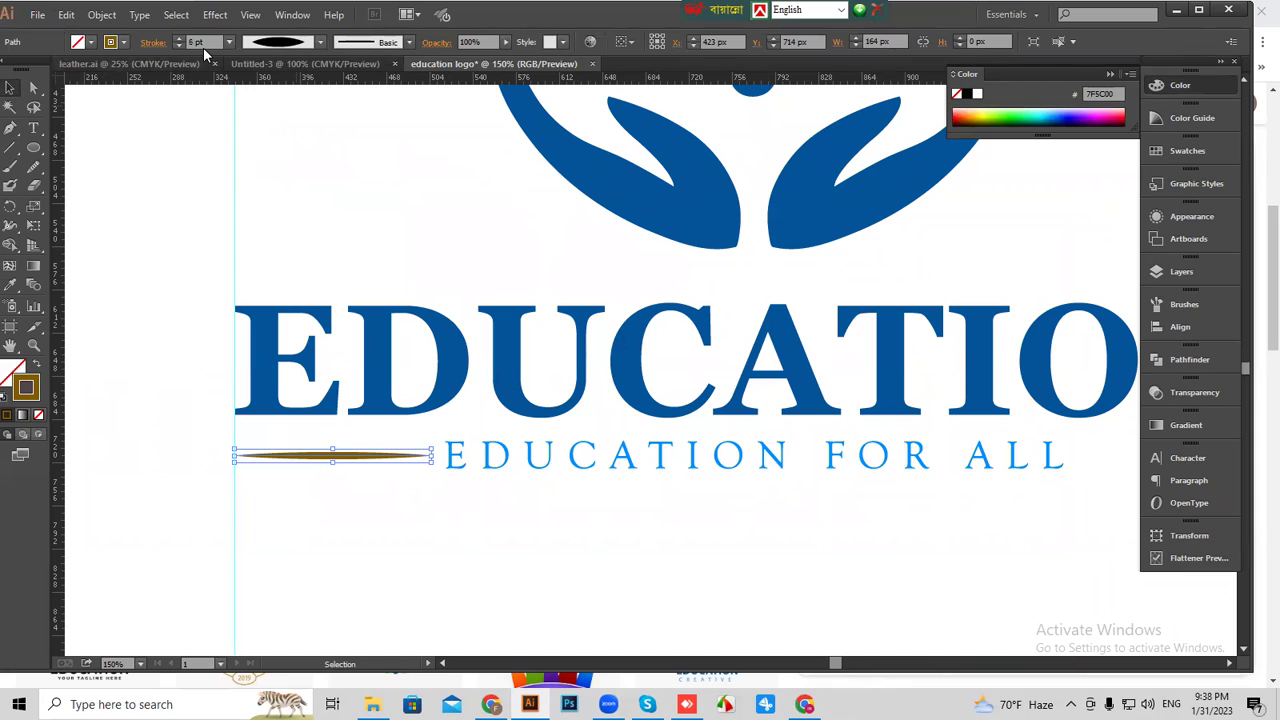
click(366, 423)
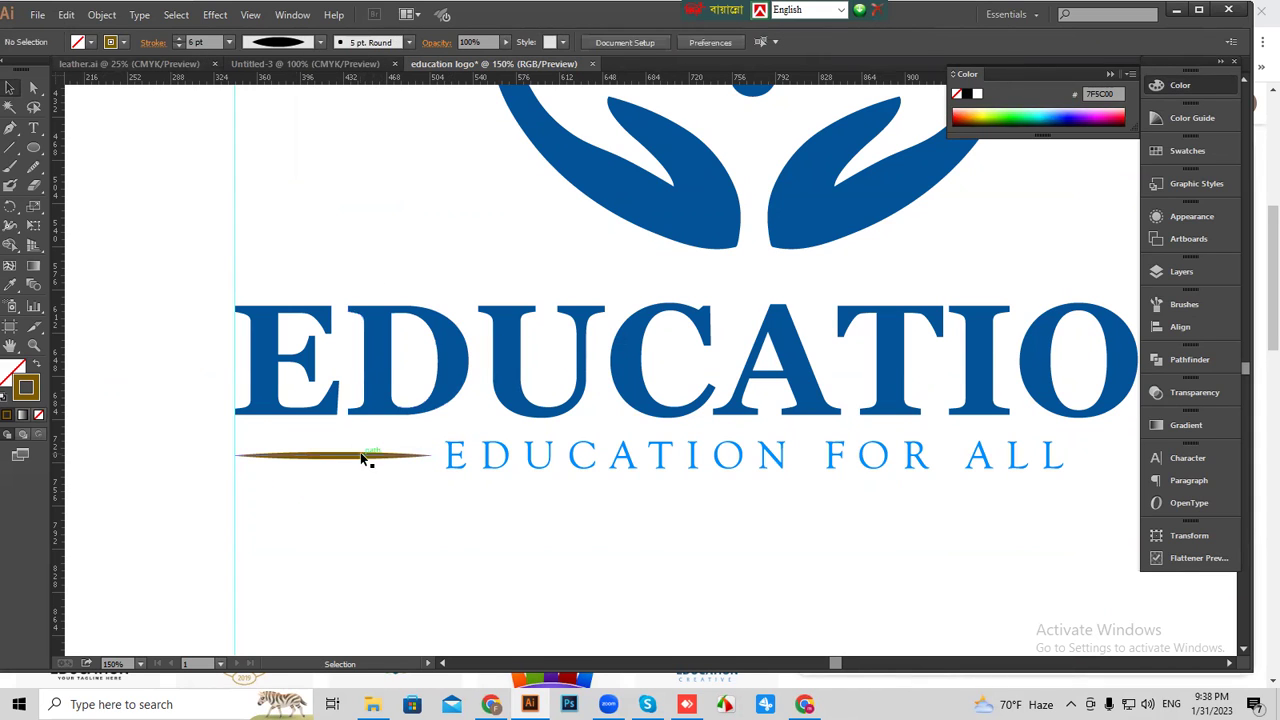
click(366, 456)
click(268, 44)
click(252, 169)
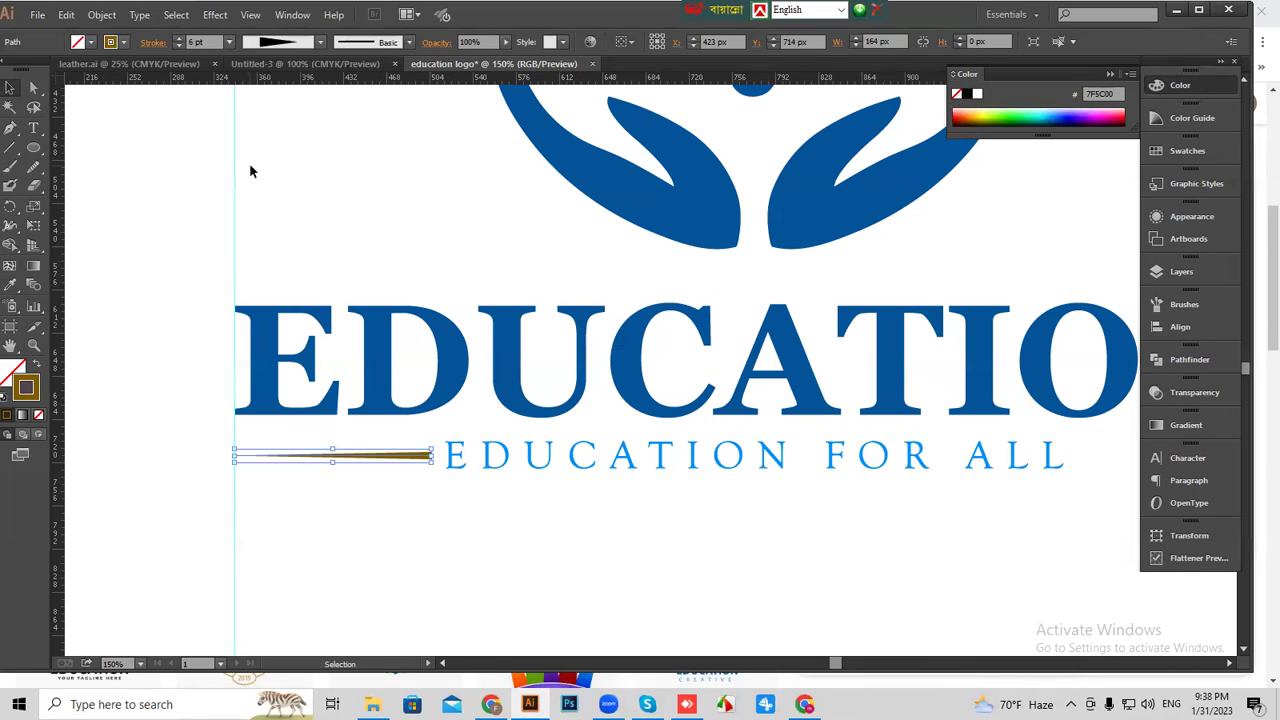
click(287, 41)
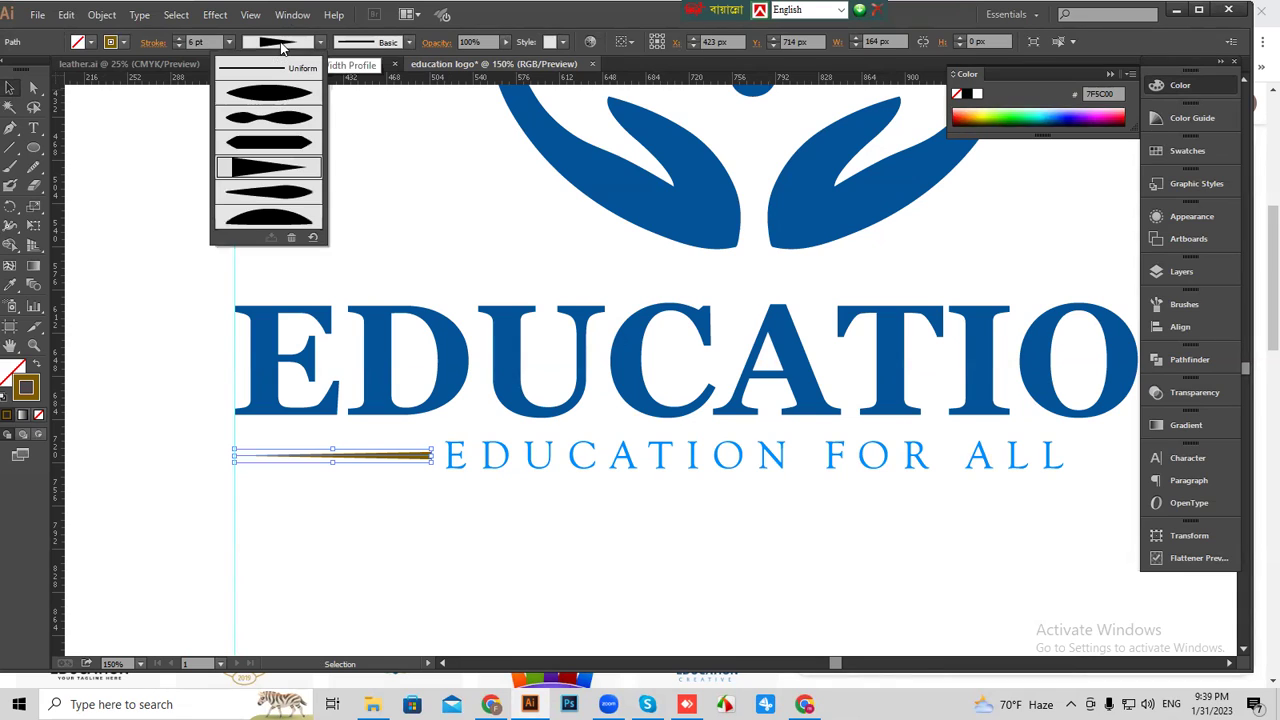
click(280, 197)
click(285, 42)
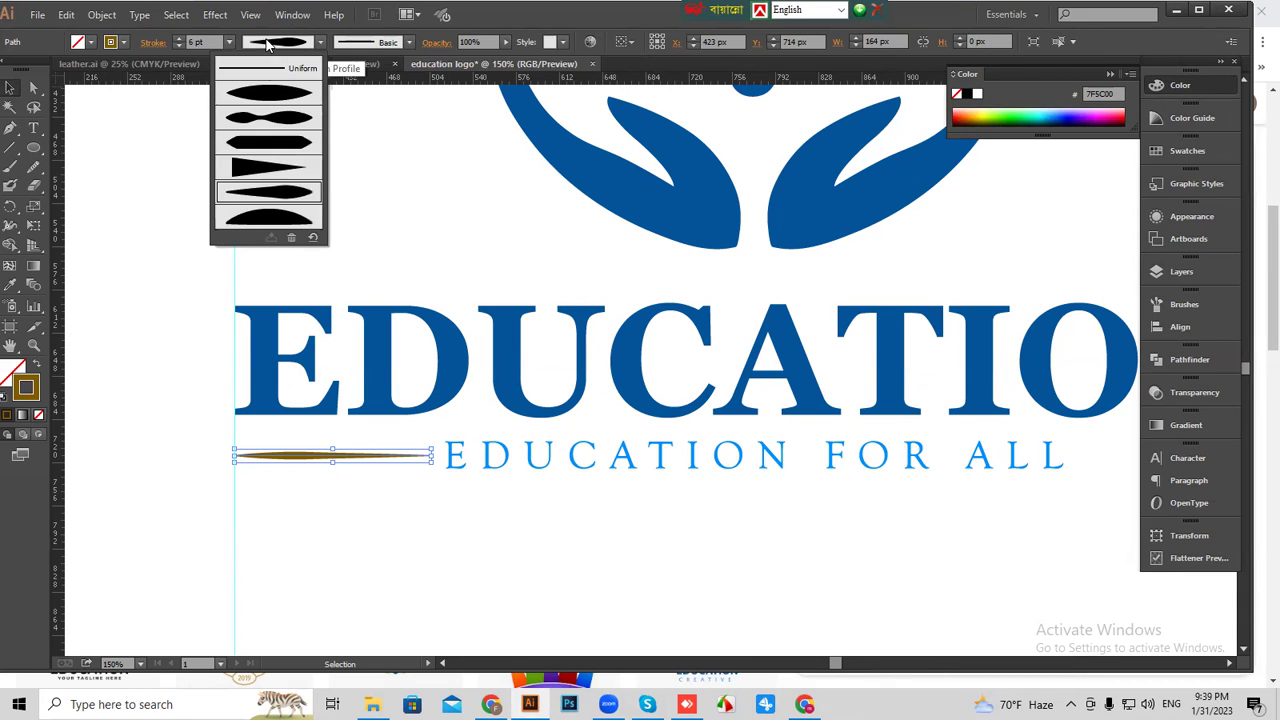
click(264, 177)
click(405, 190)
Thicken the tapered line to 7 pt and Alt-drag a copy to the tagline's right.
key(ctrl+minus)
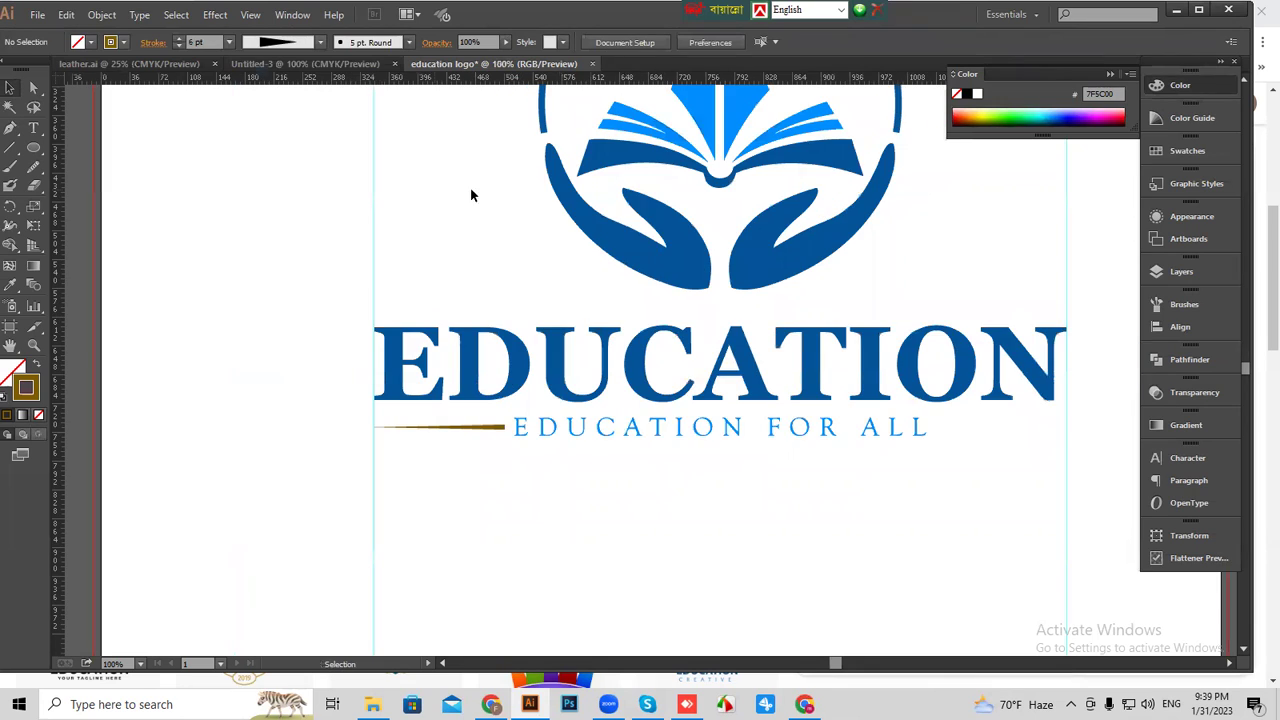
drag(572, 309, 463, 302)
click(388, 424)
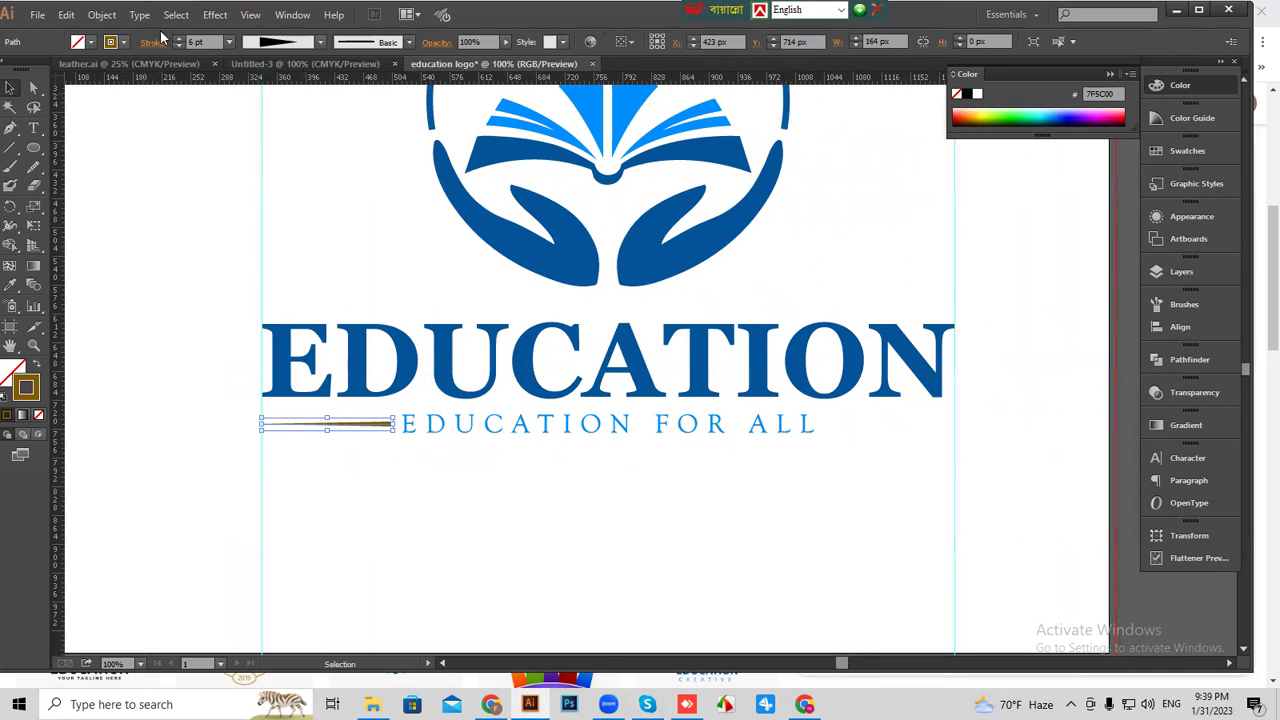
key(Up)
click(353, 117)
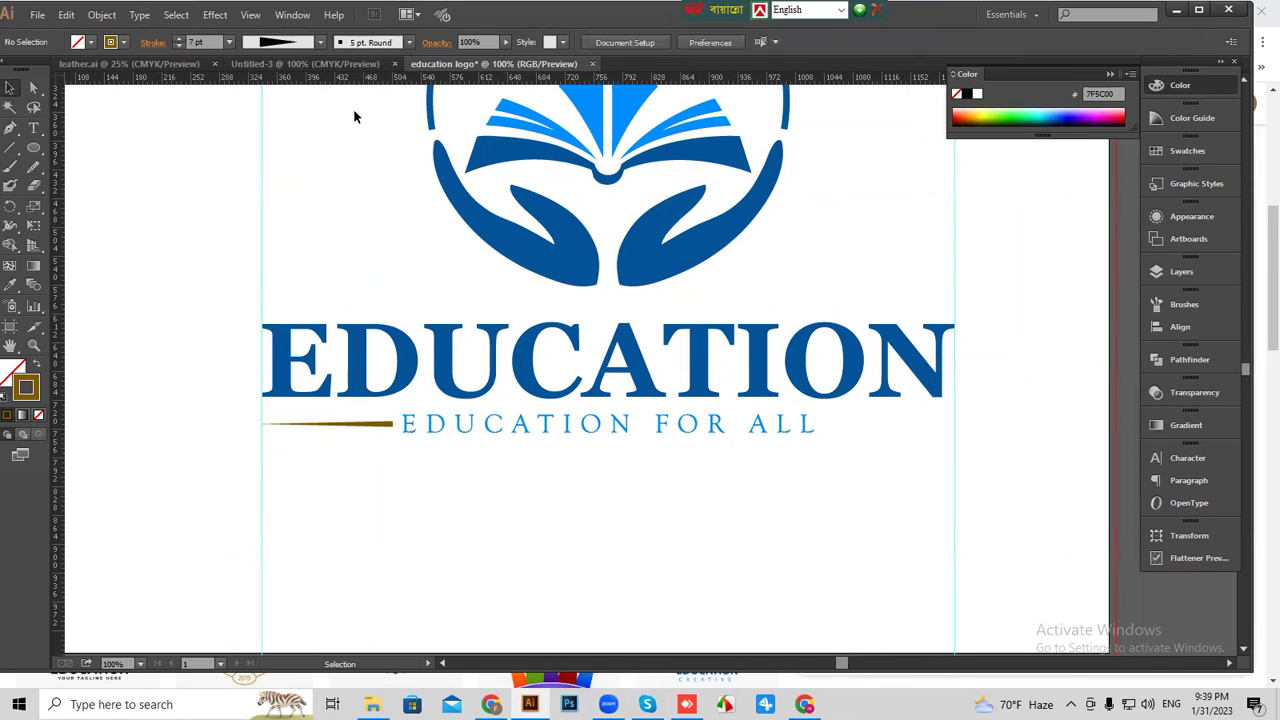
click(378, 430)
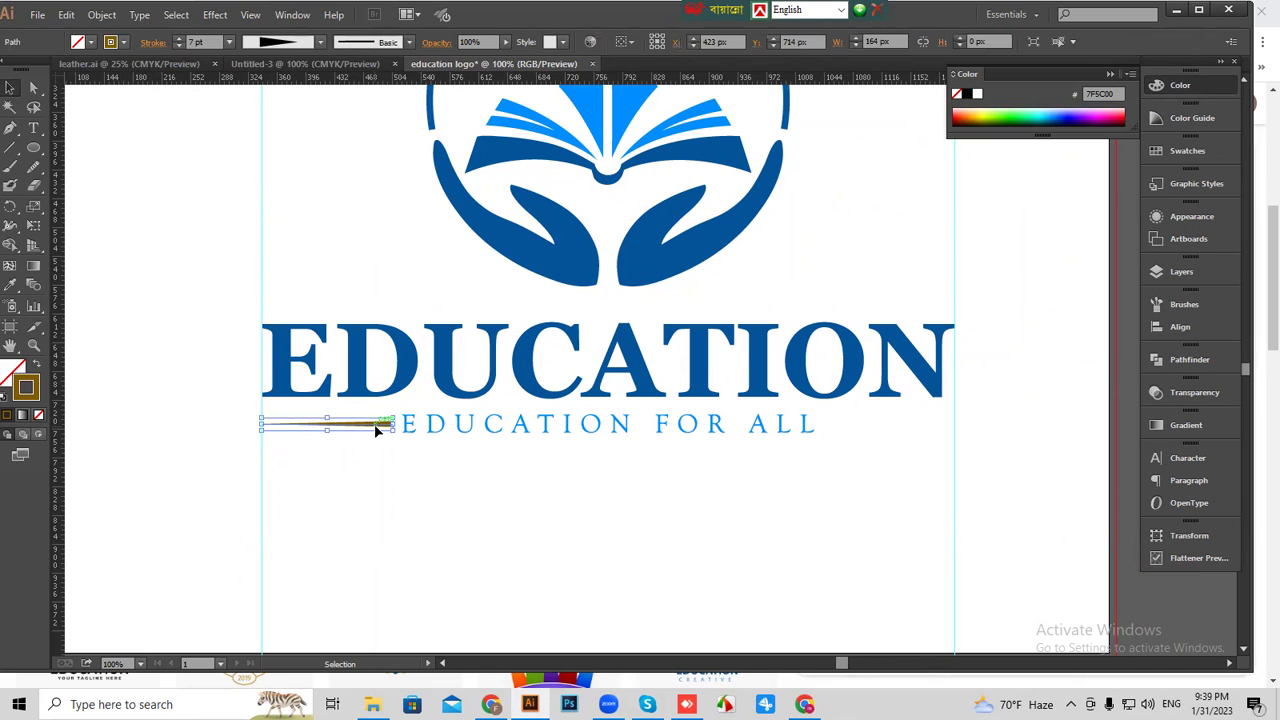
drag(378, 427, 806, 429)
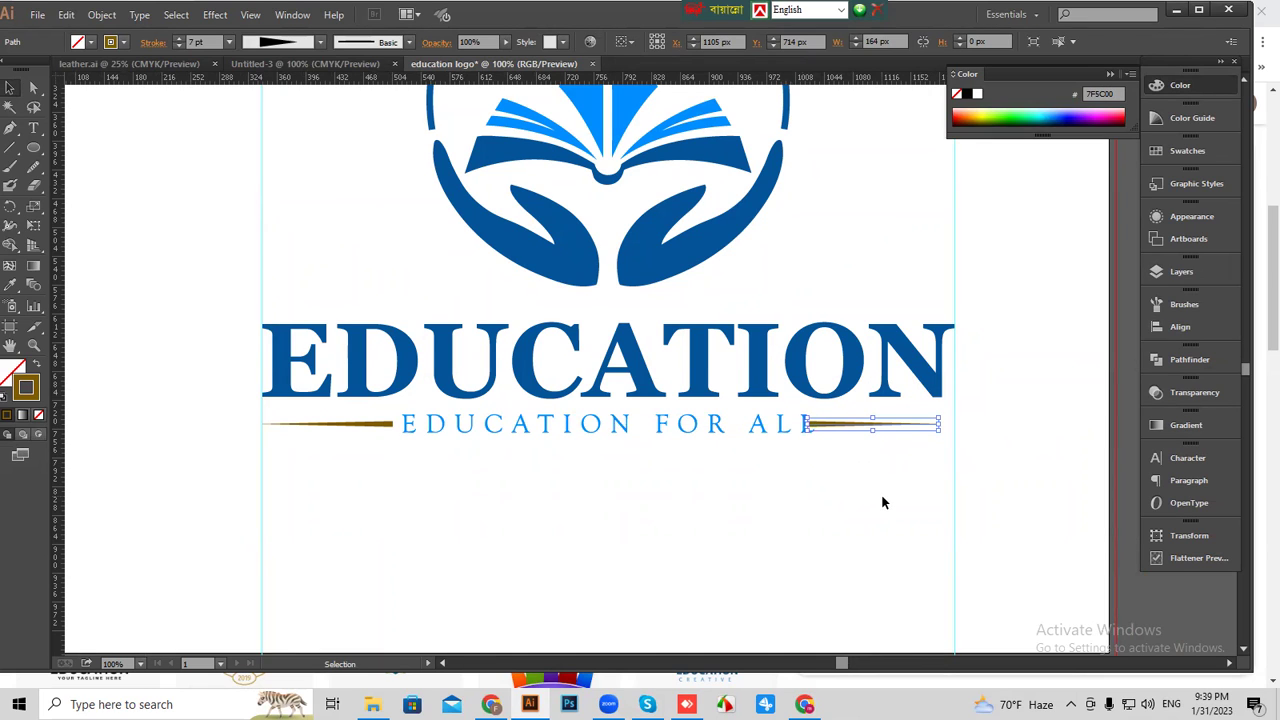
Nudge the copied line right to X 1124 px and select both tapered lines.
key(Right)
key(Right)
key(Right)
key(Right)
key(Right)
key(Right)
key(Right)
key(Right)
key(Right)
key(Right)
key(Right)
key(Right)
key(Right)
key(Right)
key(Right)
key(Right)
key(Right)
key(Right)
key(Right)
click(1072, 481)
click(890, 429)
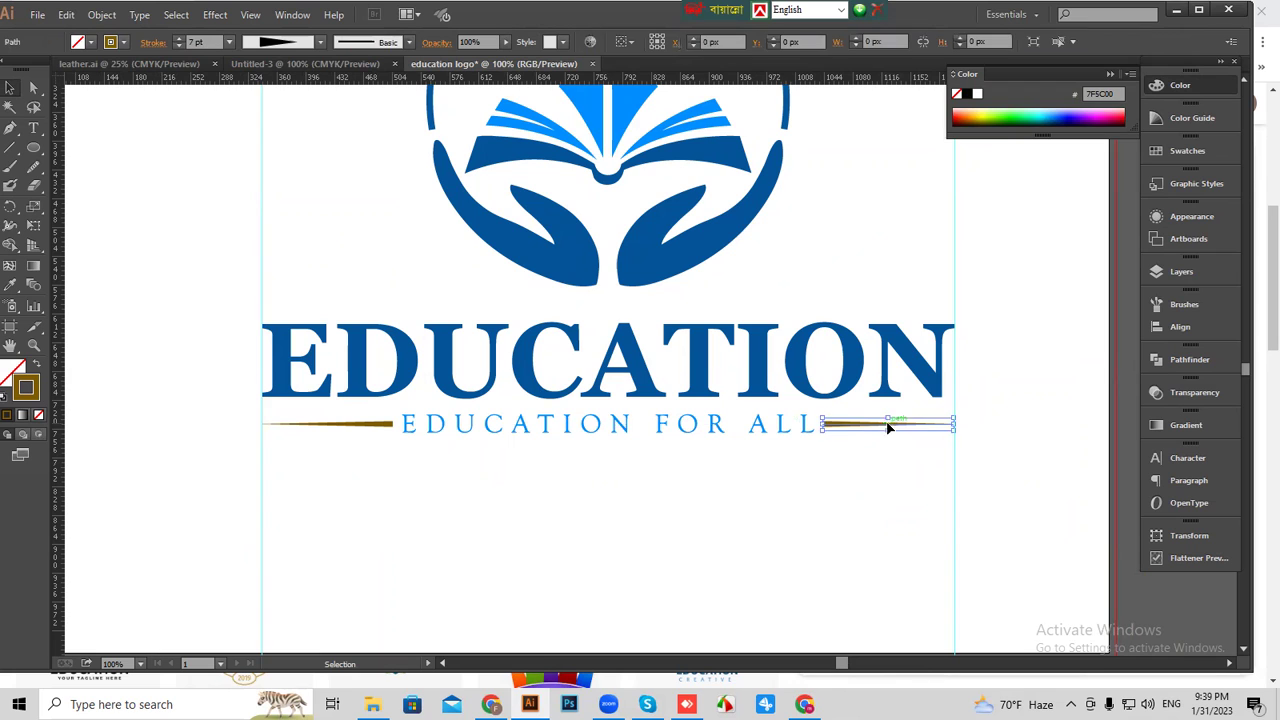
shift+click(363, 423)
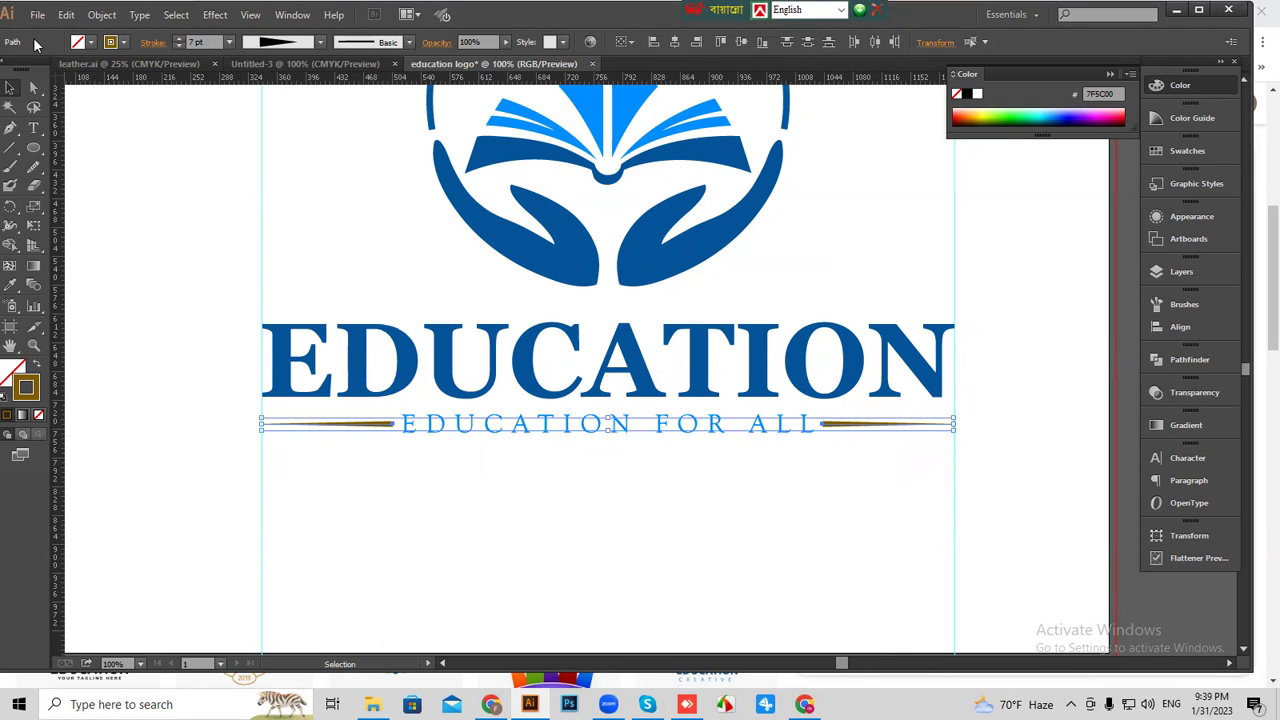
Expand Appearance and then Expand both side lines into filled shapes.
click(101, 15)
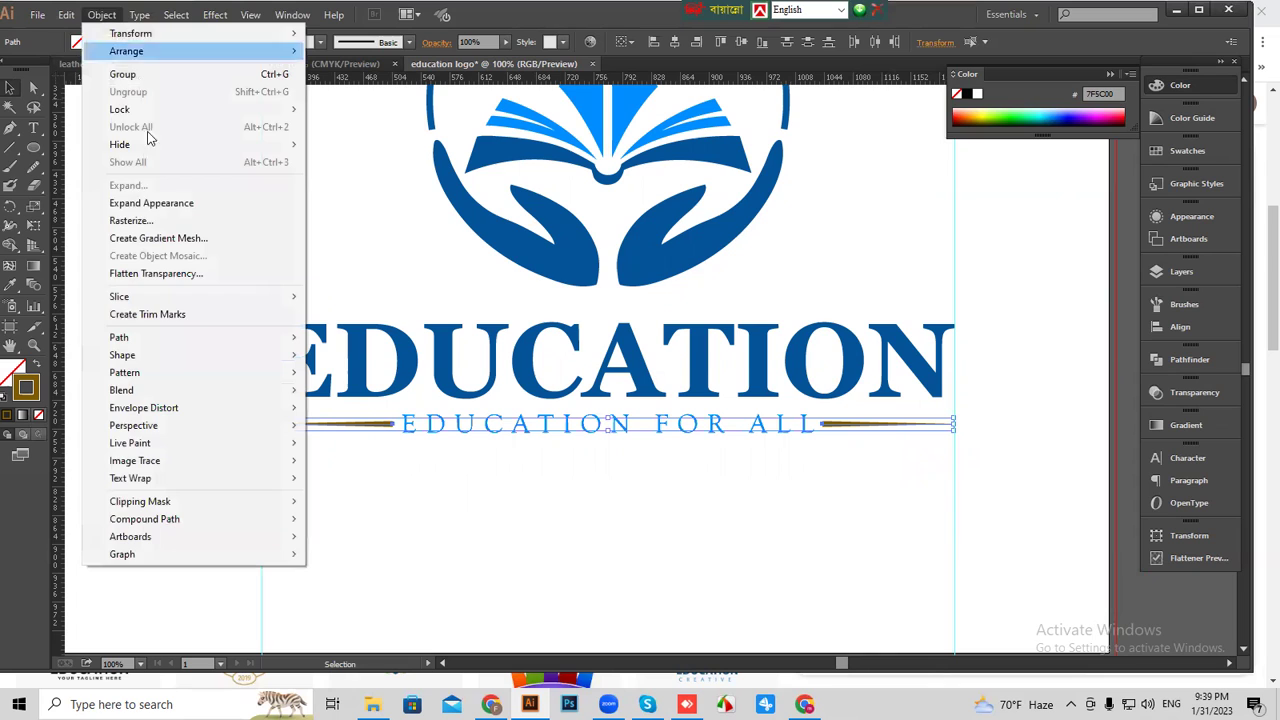
click(151, 205)
click(101, 15)
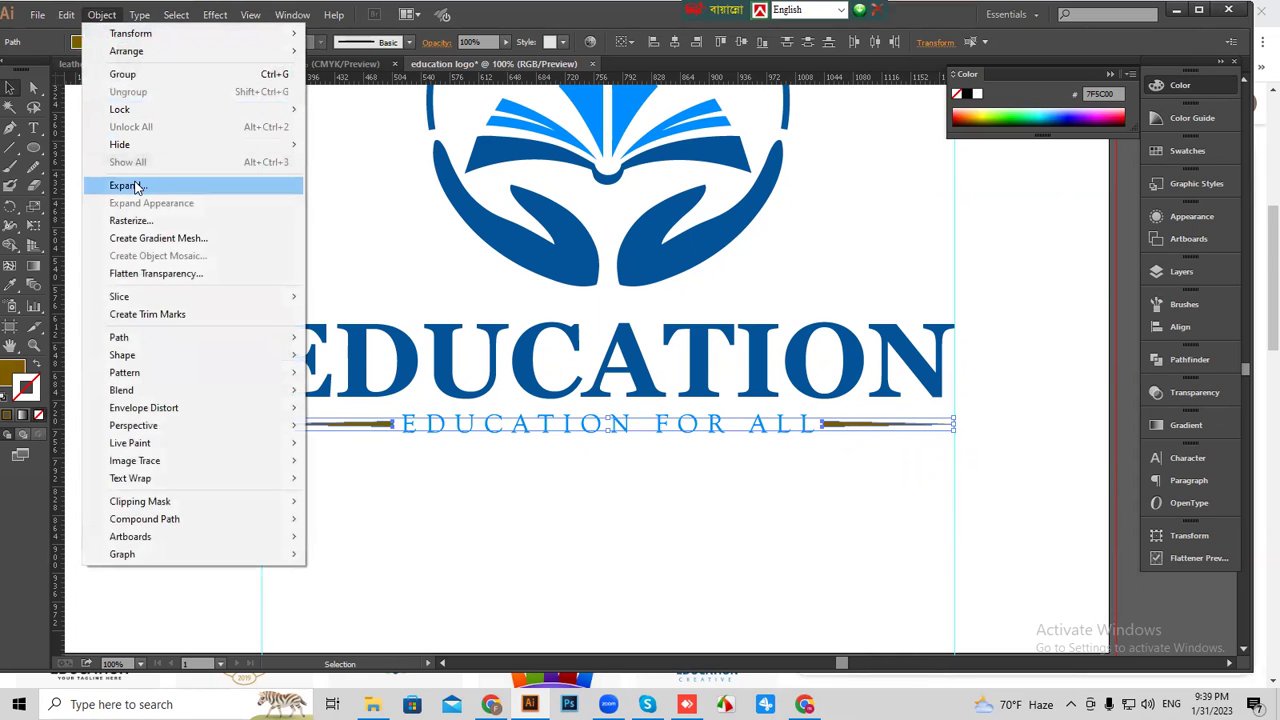
click(125, 186)
Colour both side lines the tagline's blue with the Eyedropper.
drag(335, 456, 865, 427)
key(i)
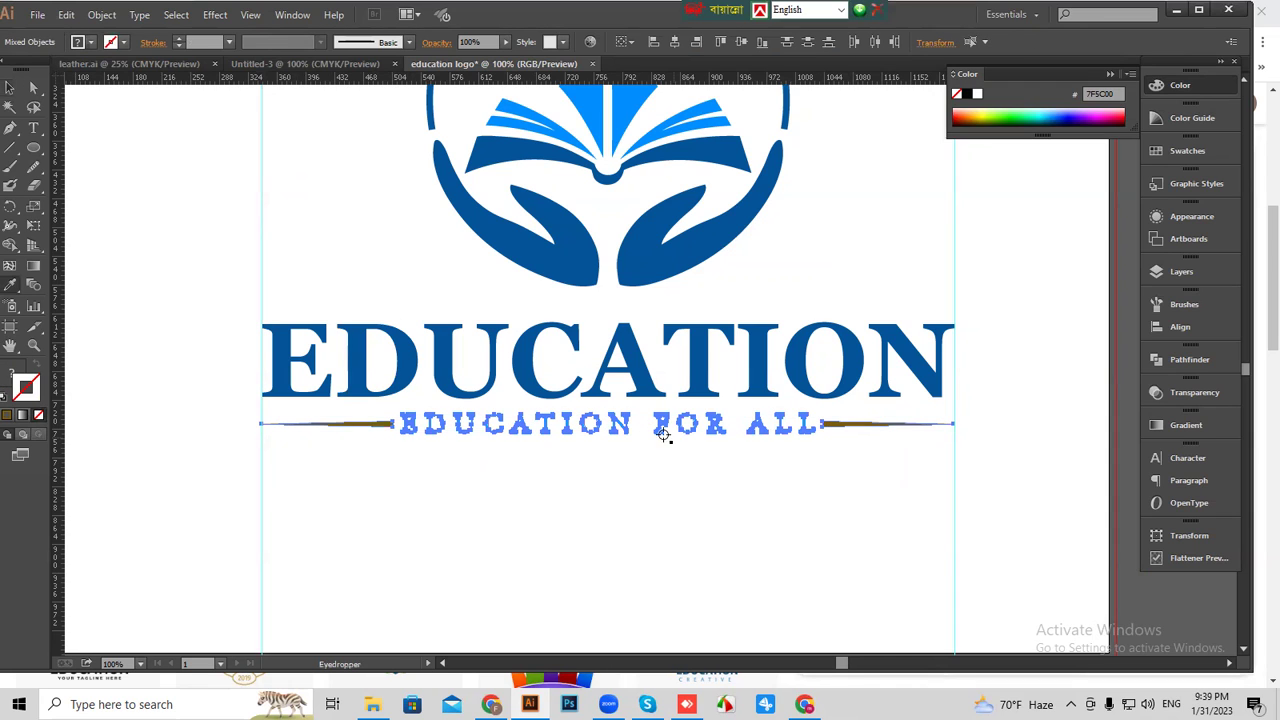
click(659, 424)
key(ctrl+shift+a)
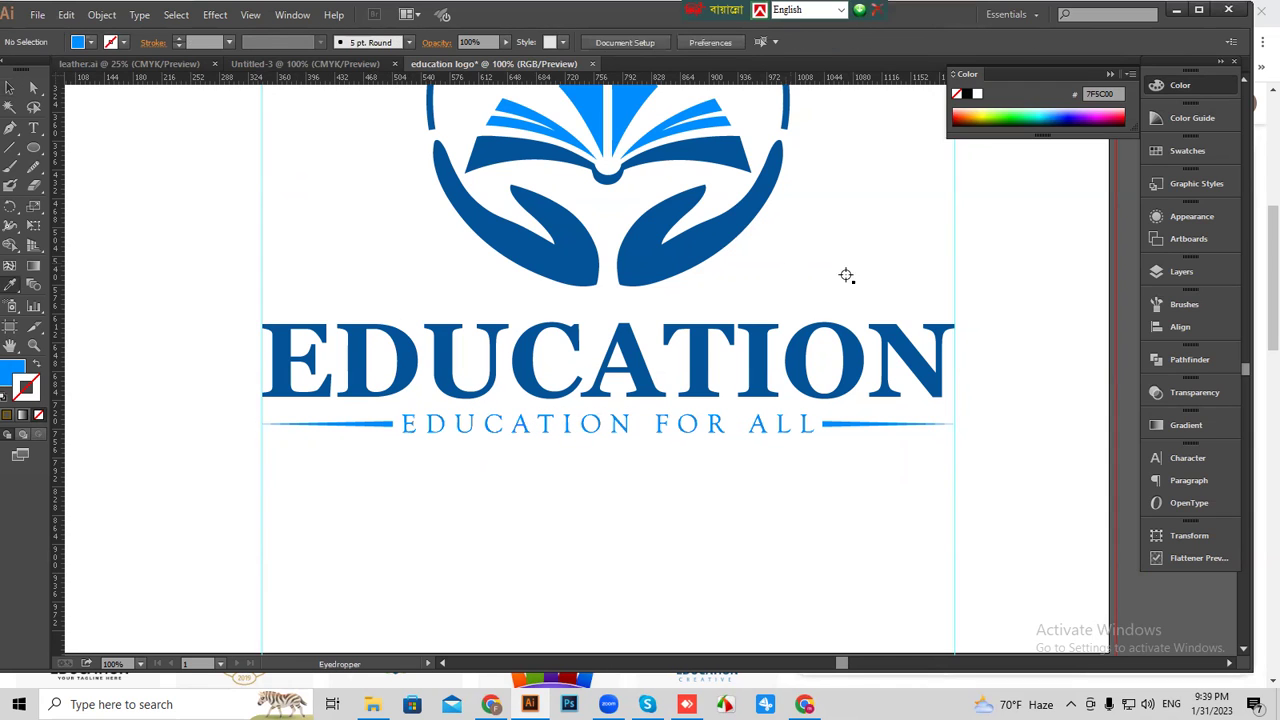
click(12, 87)
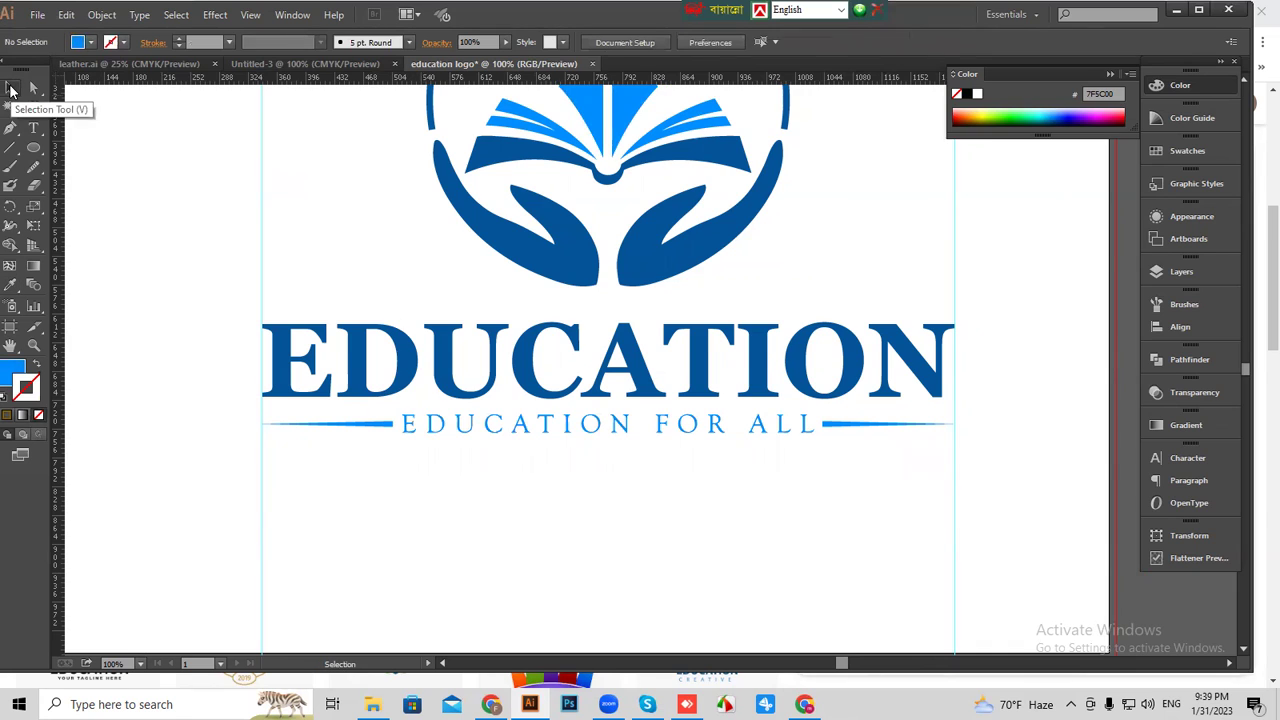
key(ctrl+minus)
key(ctrl+minus)
key(ctrl+minus)
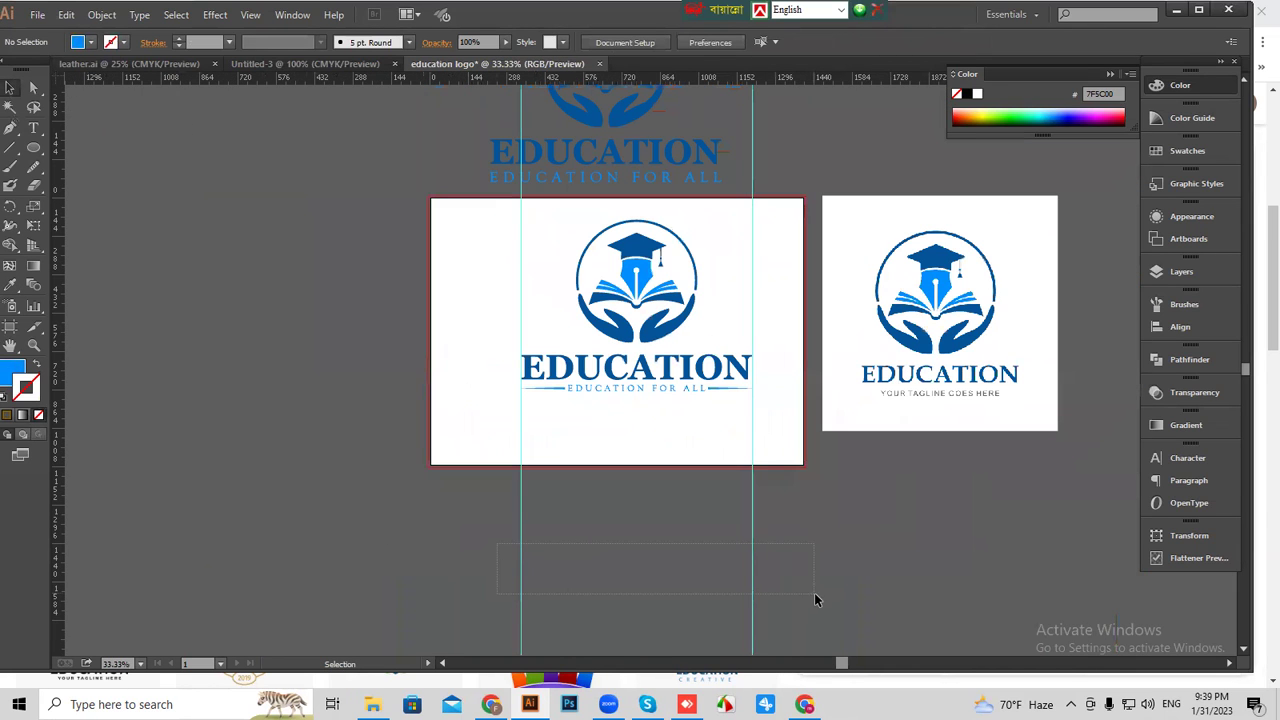
Delete the two cyan guides and group the tagline with its side lines.
drag(815, 598, 814, 596)
key(Delete)
drag(738, 416, 565, 249)
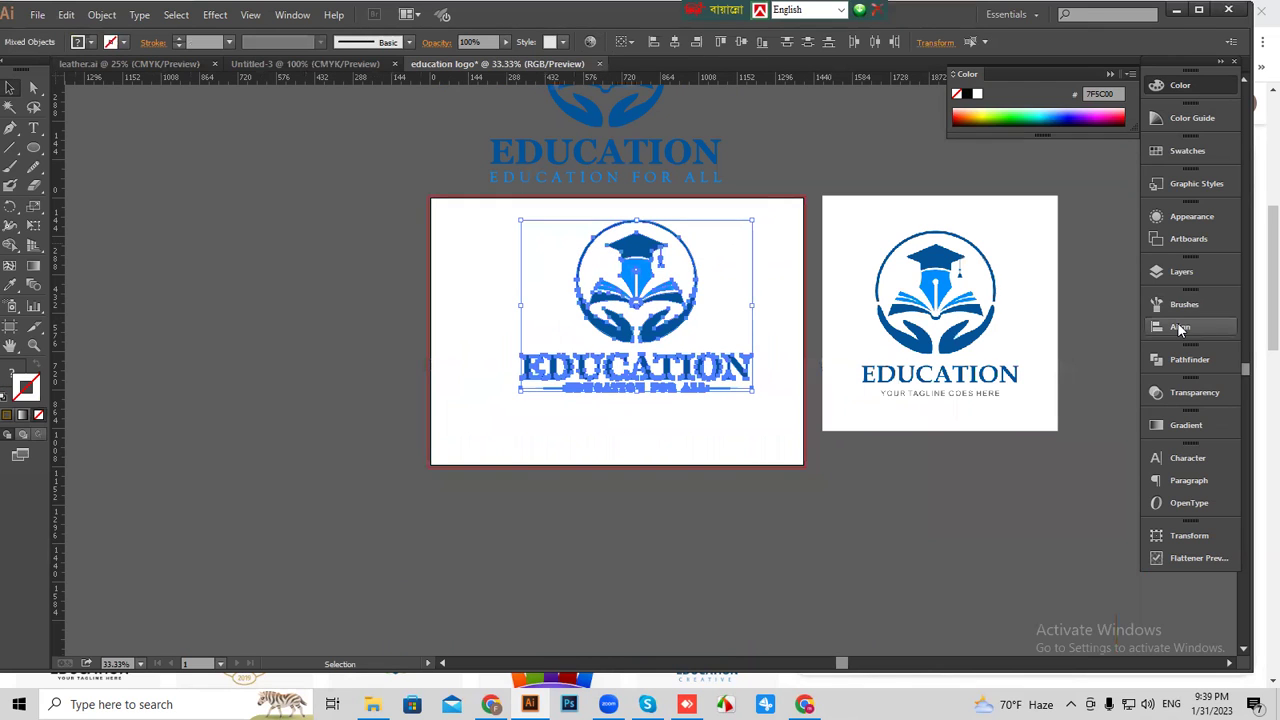
click(603, 457)
drag(522, 419, 736, 388)
right_click(676, 388)
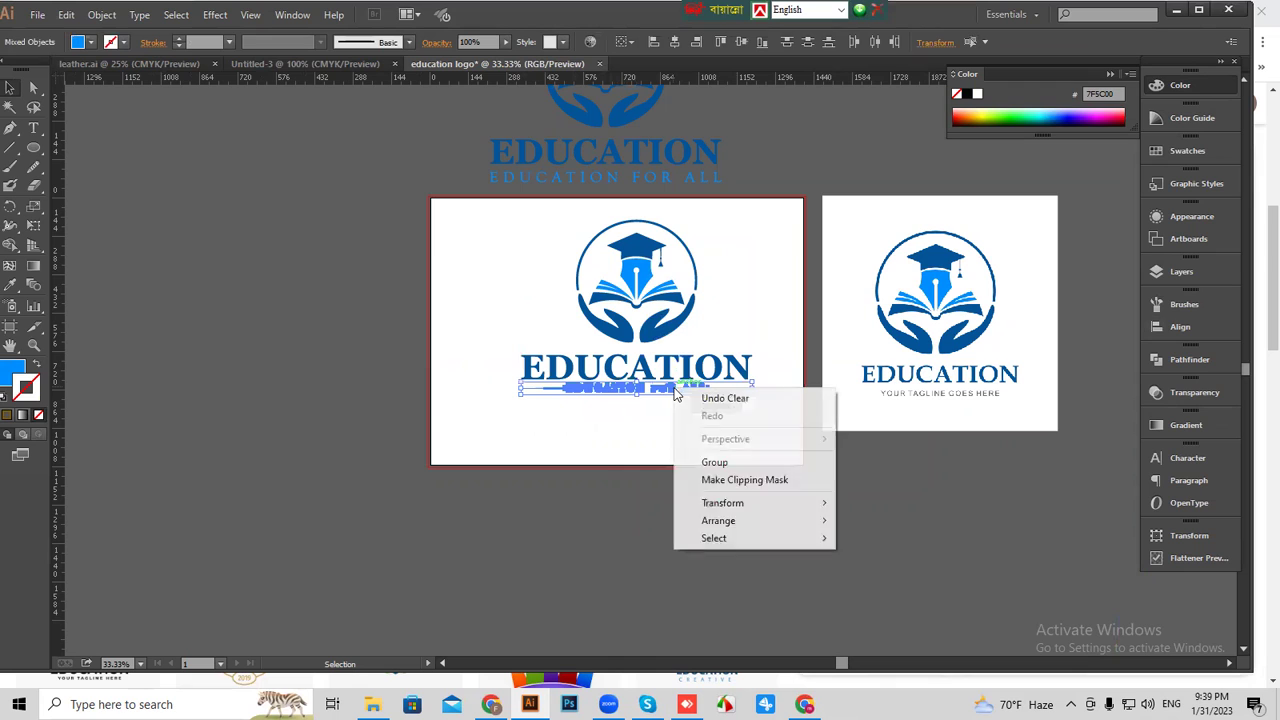
click(690, 459)
Group the whole logo and scale it down to 542.921 px wide.
drag(706, 462, 640, 300)
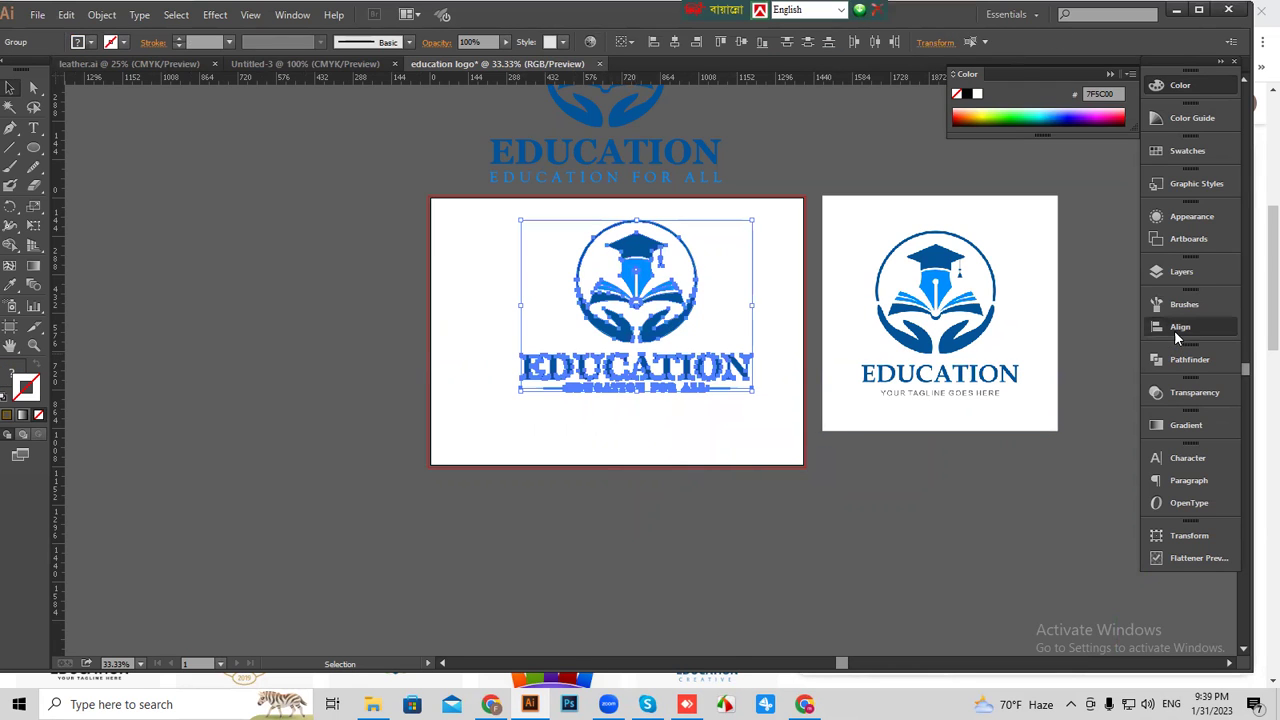
click(1174, 328)
right_click(646, 305)
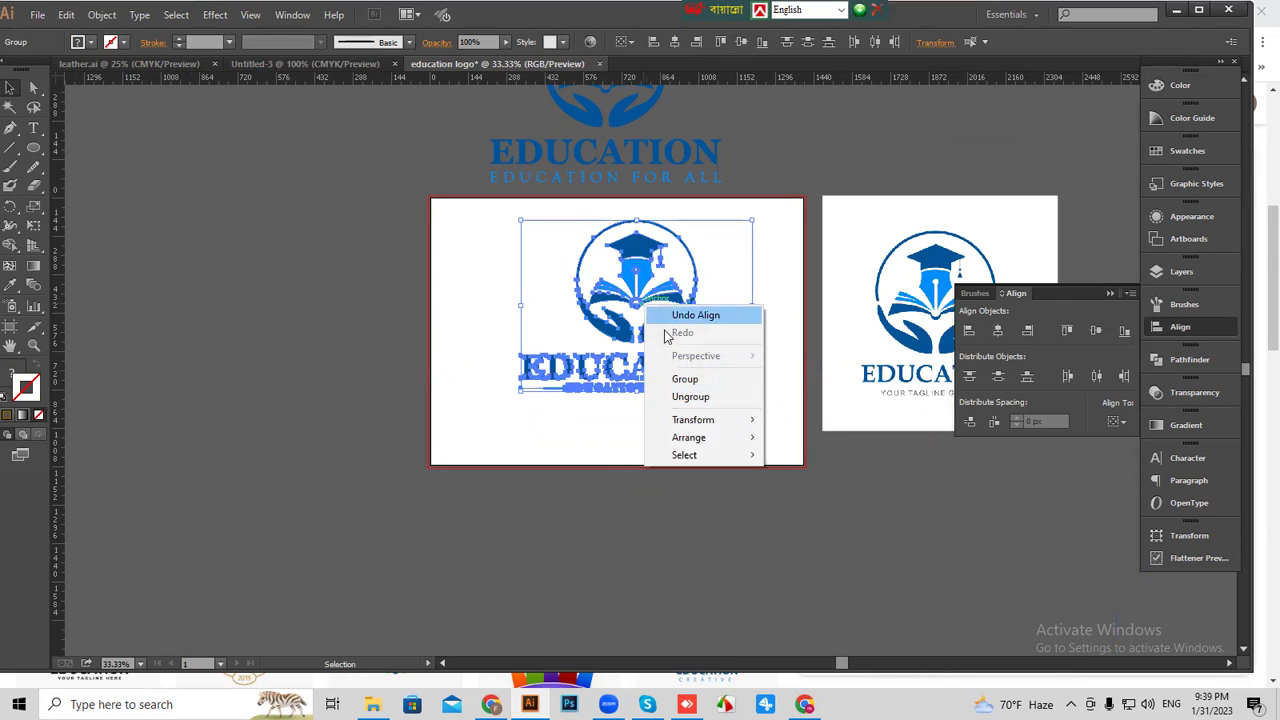
click(670, 374)
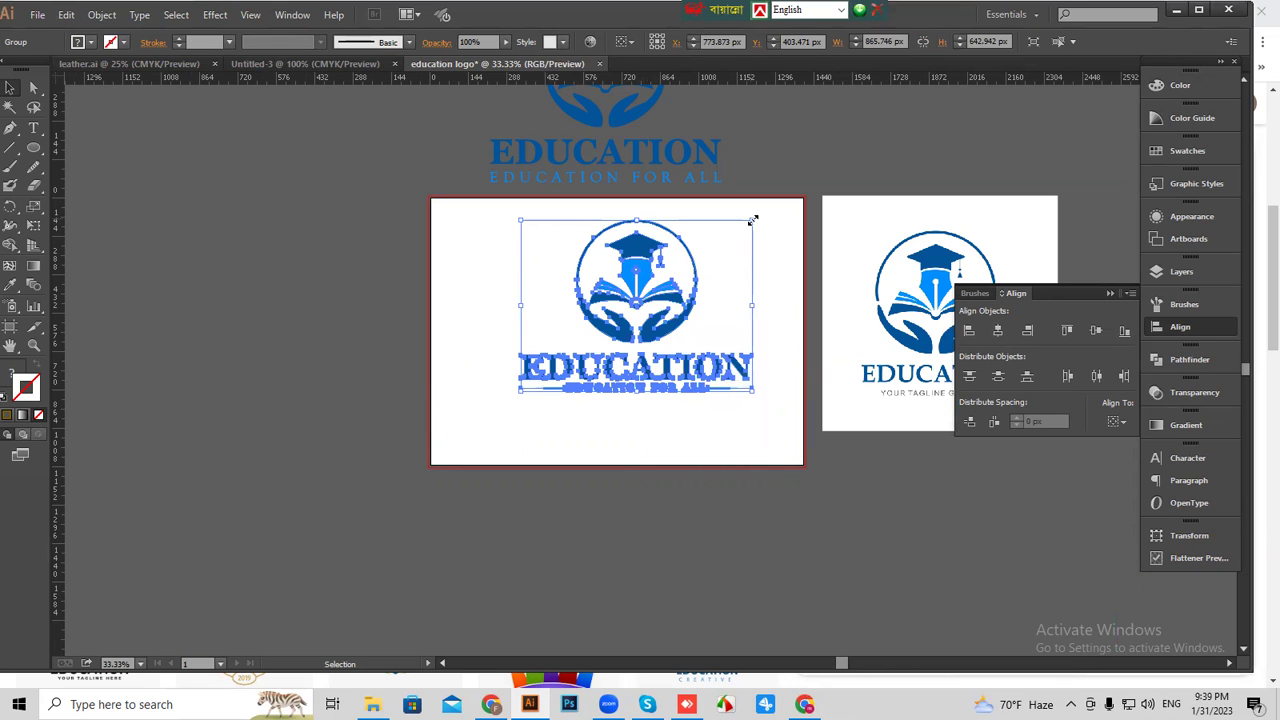
drag(753, 219, 754, 274)
click(754, 274)
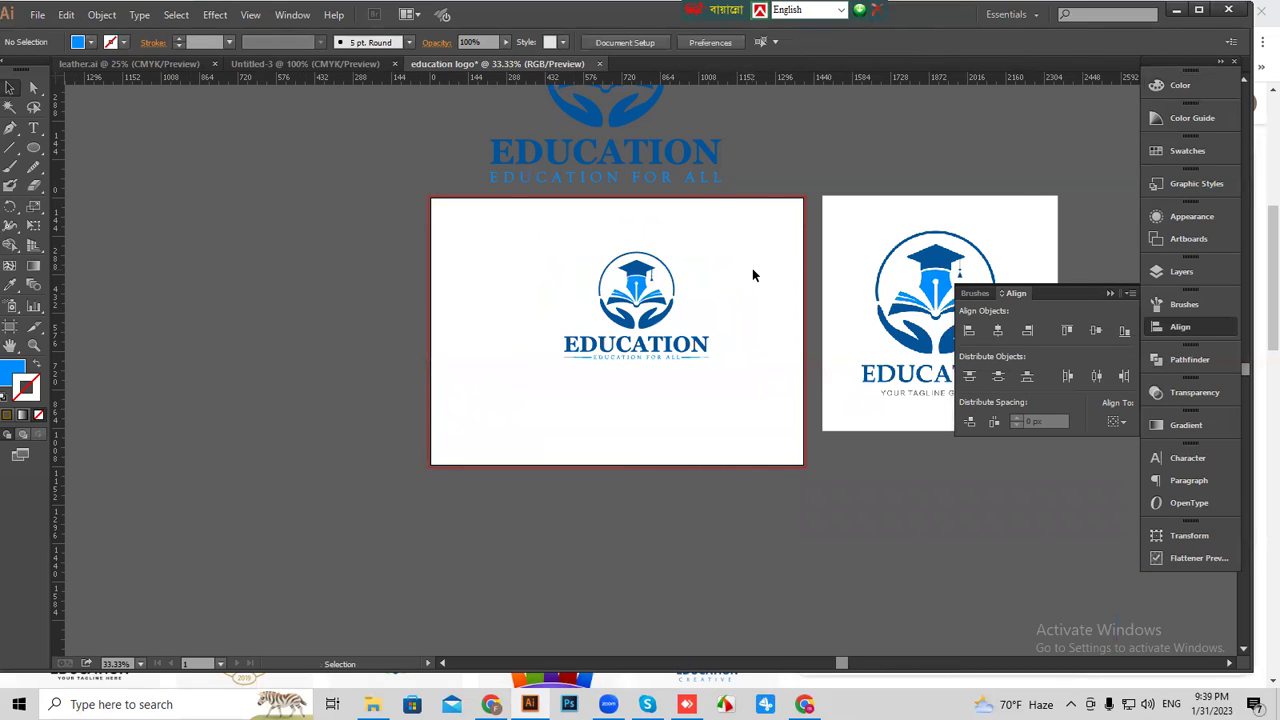
Reposition the logo group slightly left of the artboard's centre.
key(ctrl+plus)
key(ctrl+minus)
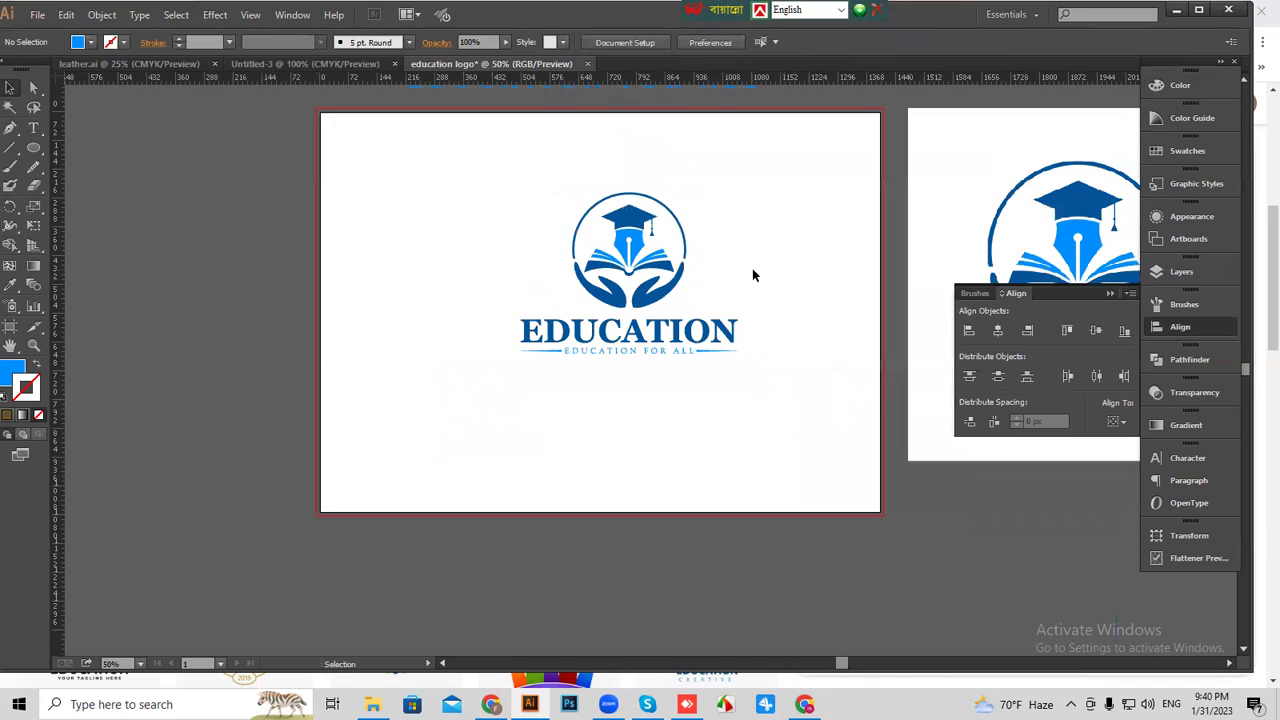
click(1110, 293)
drag(670, 338, 487, 358)
drag(648, 350, 537, 352)
click(583, 389)
drag(33, 147, 83, 143)
scroll(300, 175, up, 1)
scroll(300, 175, right, 1)
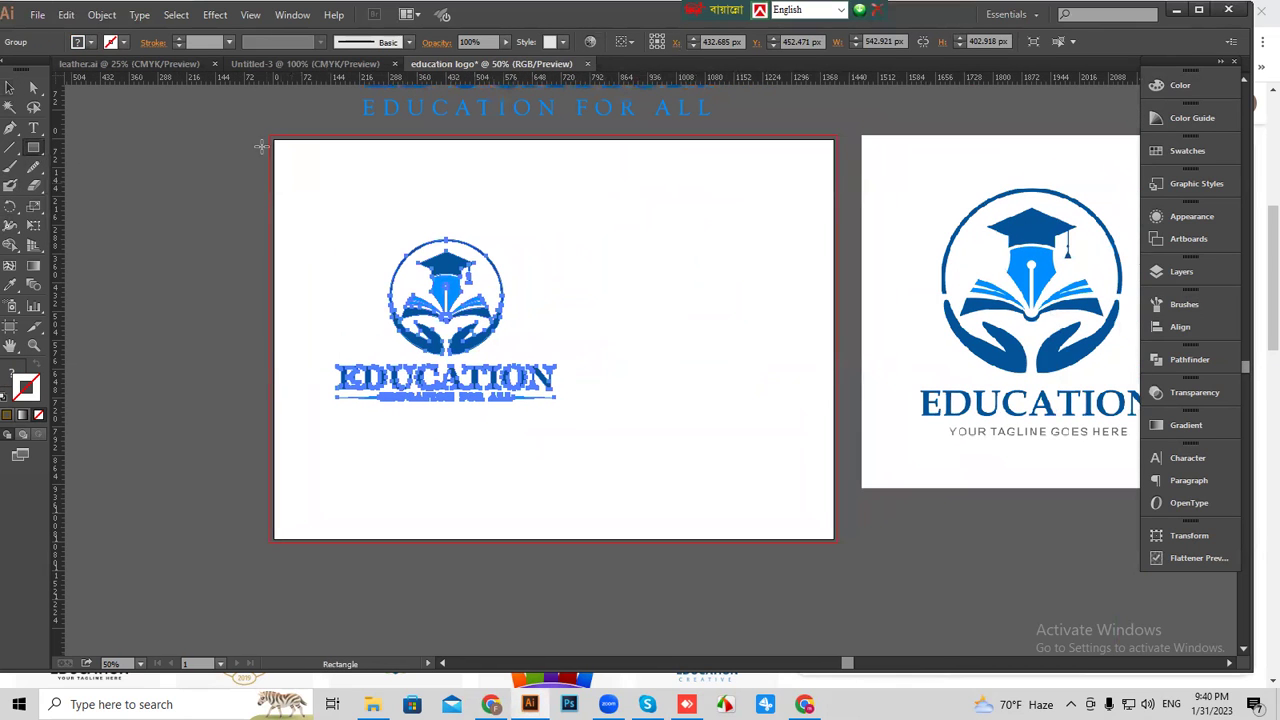
Draw a 1508×1086 px rectangle over the artboard and fill it black.
drag(249, 127, 851, 560)
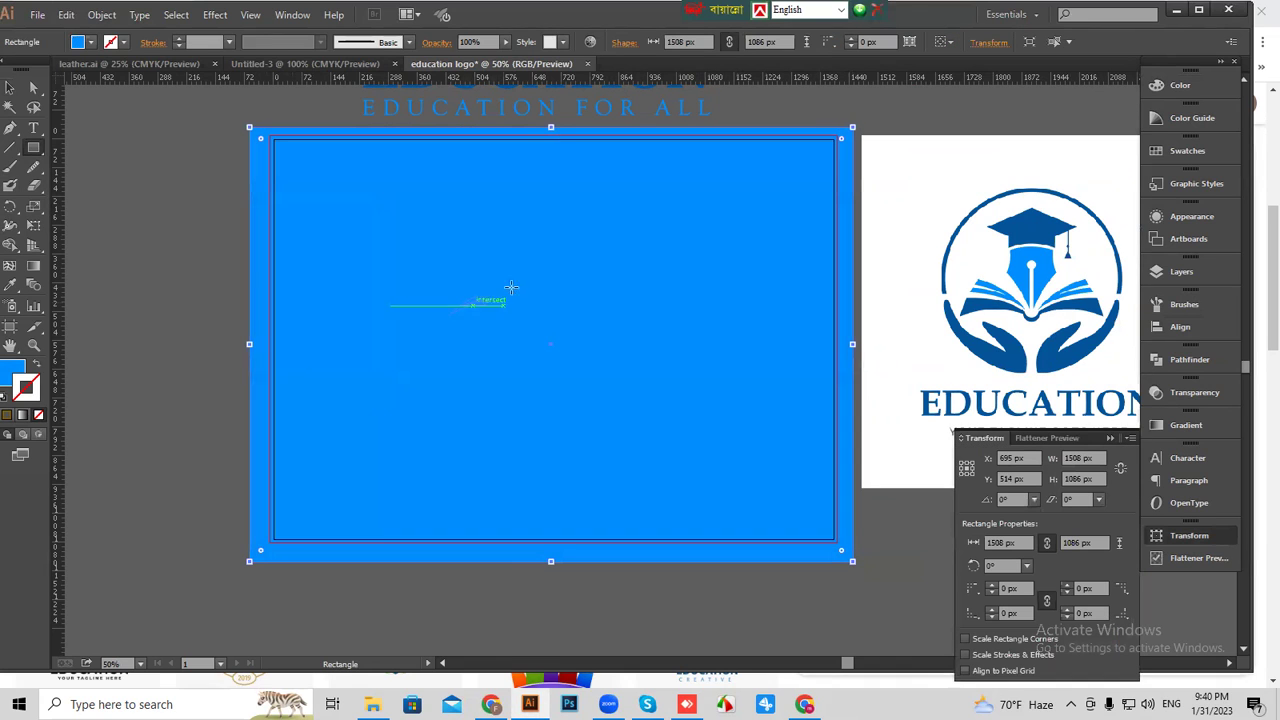
click(12, 373)
click(966, 96)
key(v)
key(ctrl+shift+a)
Send the black rectangle to the back, behind the blue logo.
right_click(461, 266)
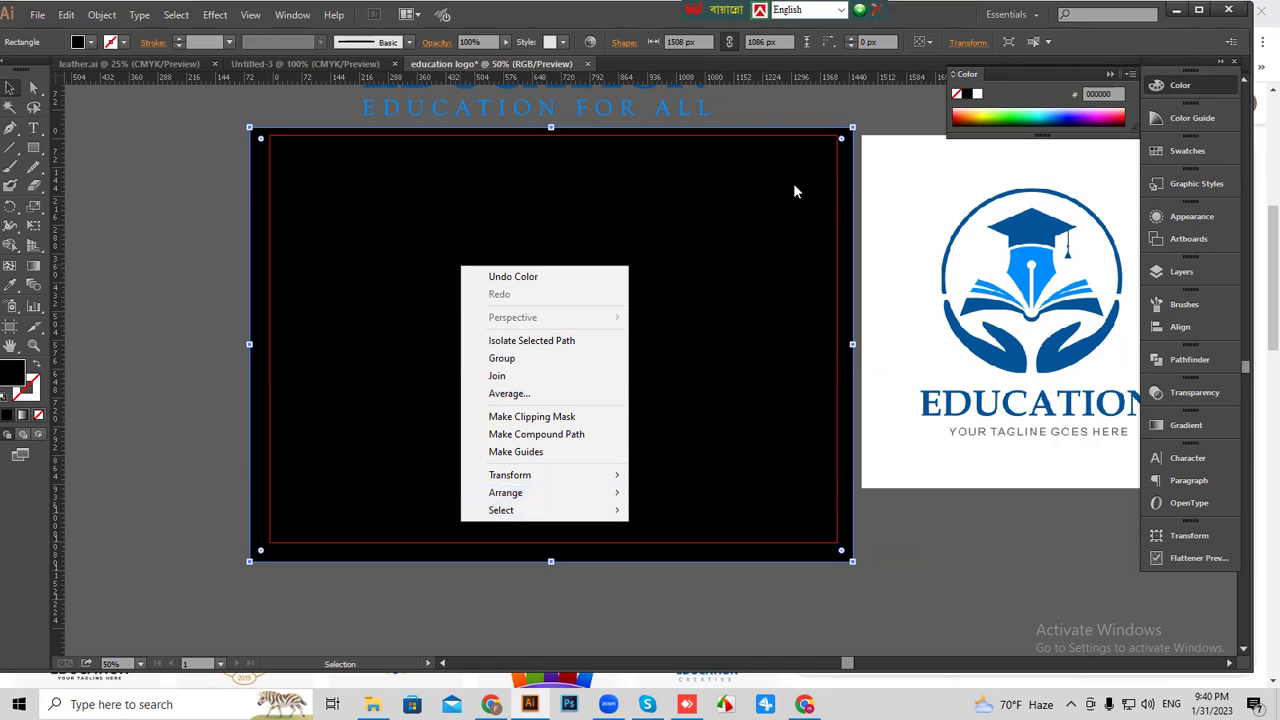
mouse_move(507, 498)
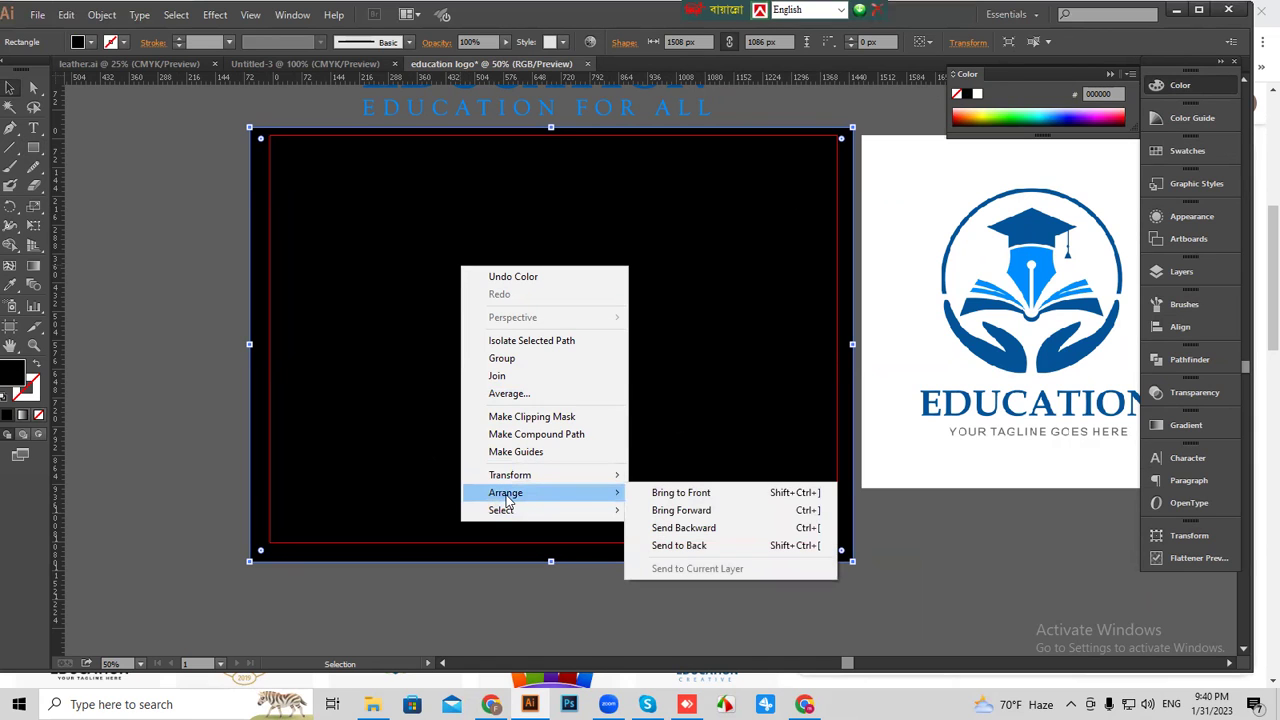
click(801, 393)
right_click(479, 257)
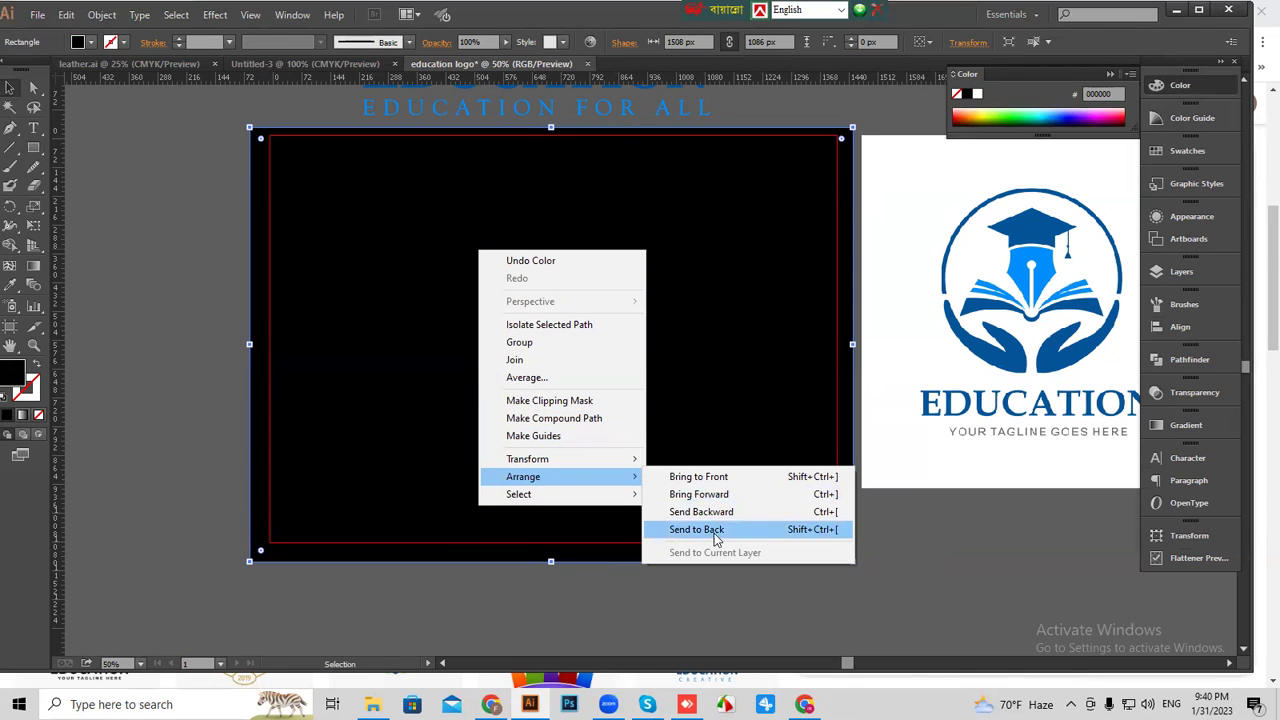
click(714, 532)
click(674, 577)
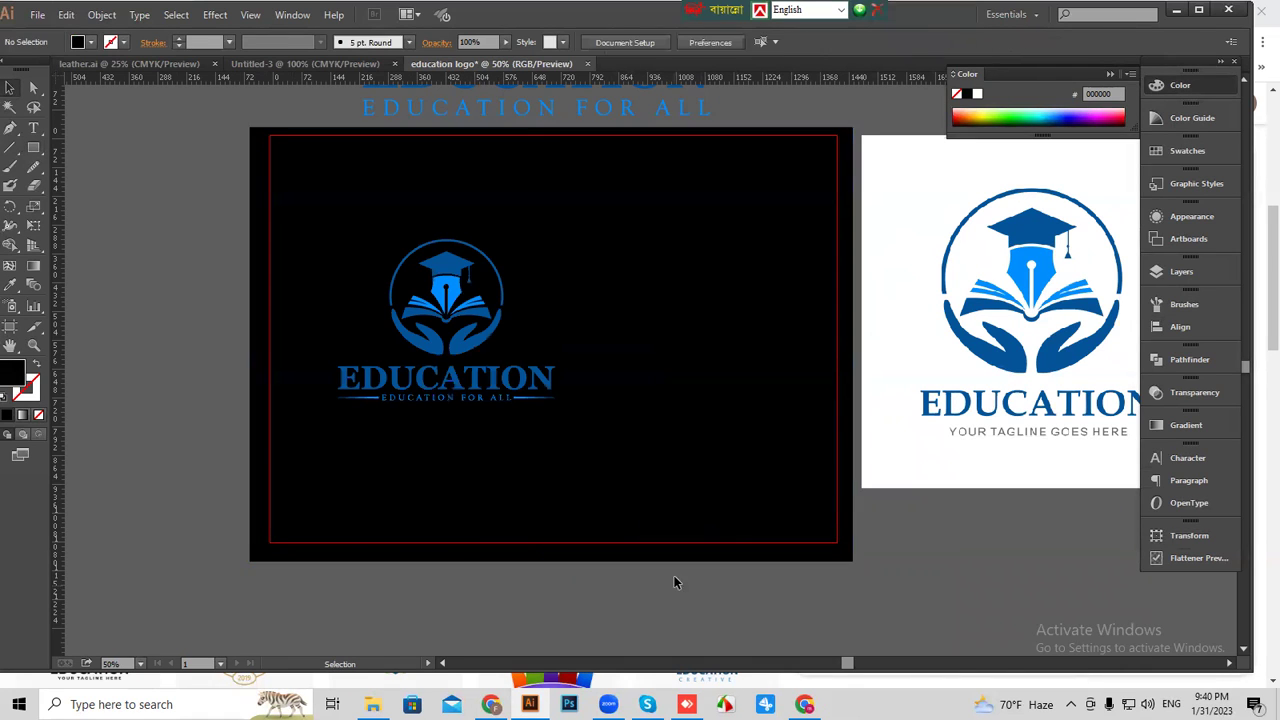
click(526, 394)
Recolour the Education logo white (FFFFFF) and shift it on the black background.
mouse_move(490, 384)
mouse_down()
mouse_move(458, 404)
mouse_move(484, 400)
mouse_move(486, 382)
mouse_up()
click(978, 94)
click(942, 116)
key(p)
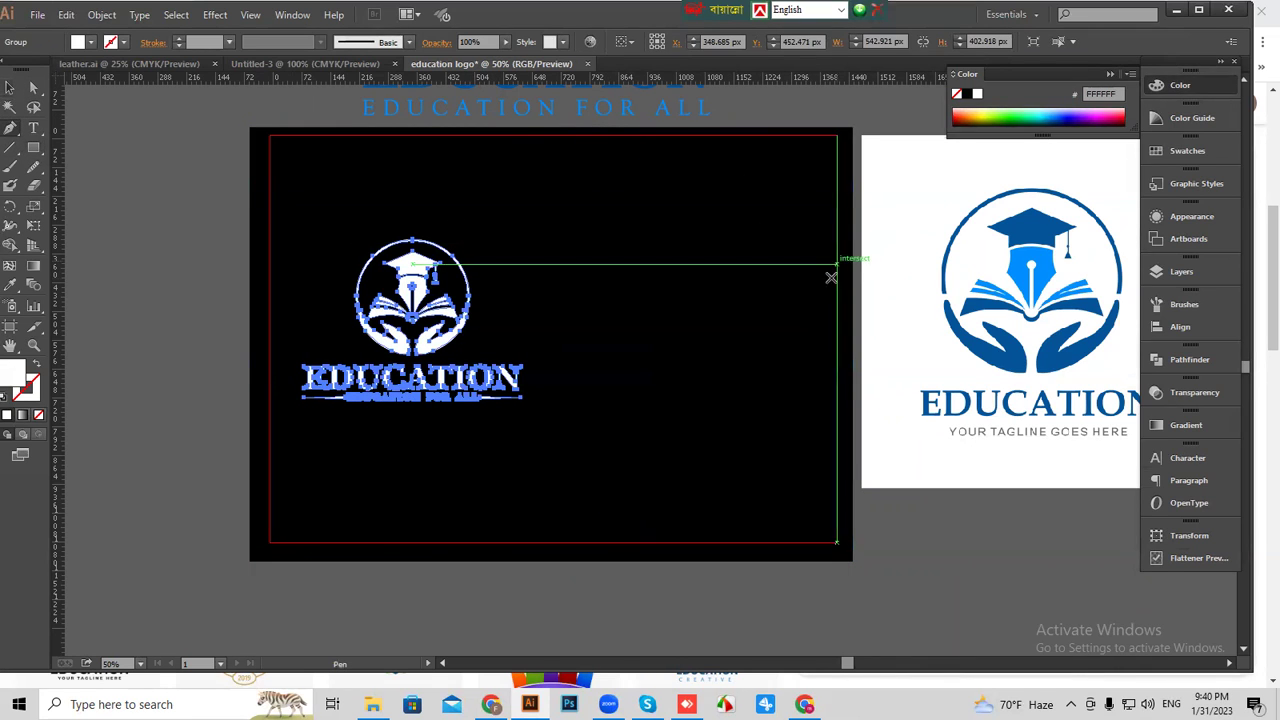
scroll(608, 237, up, 1)
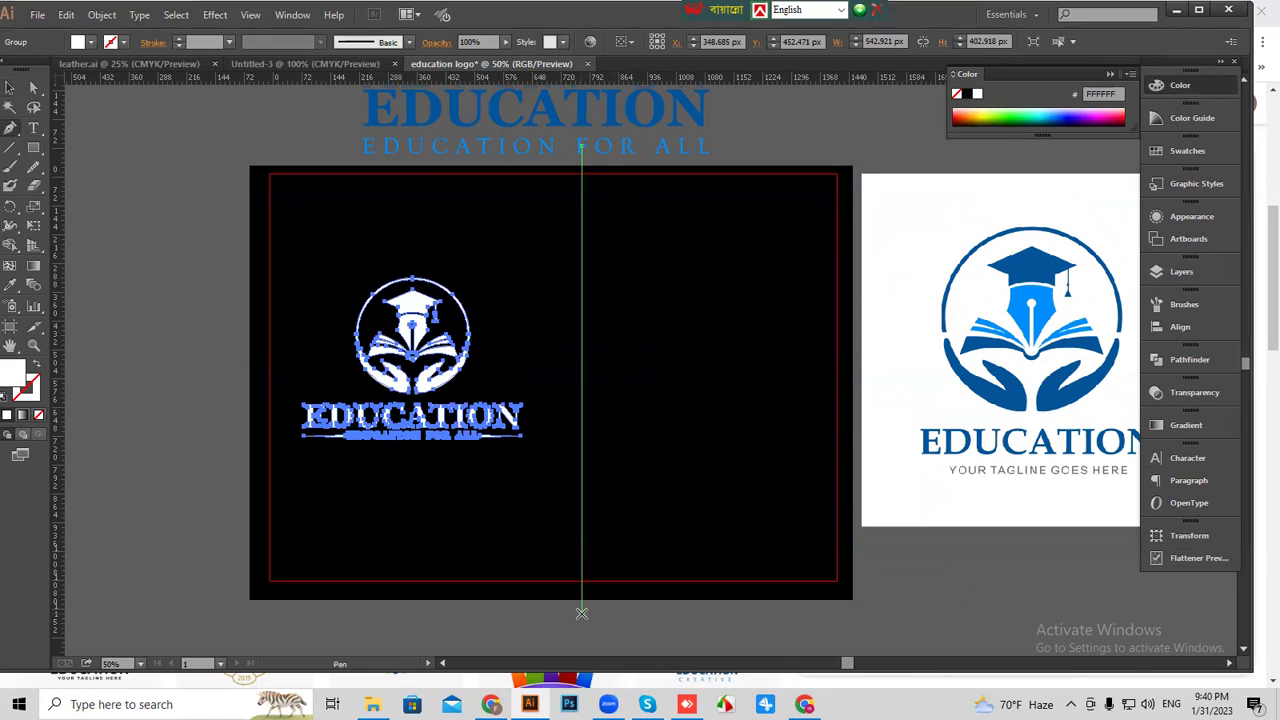
Draw a 1171 px vertical line down the artboard with a DEFF3F yellow-green stroke.
click(12, 152)
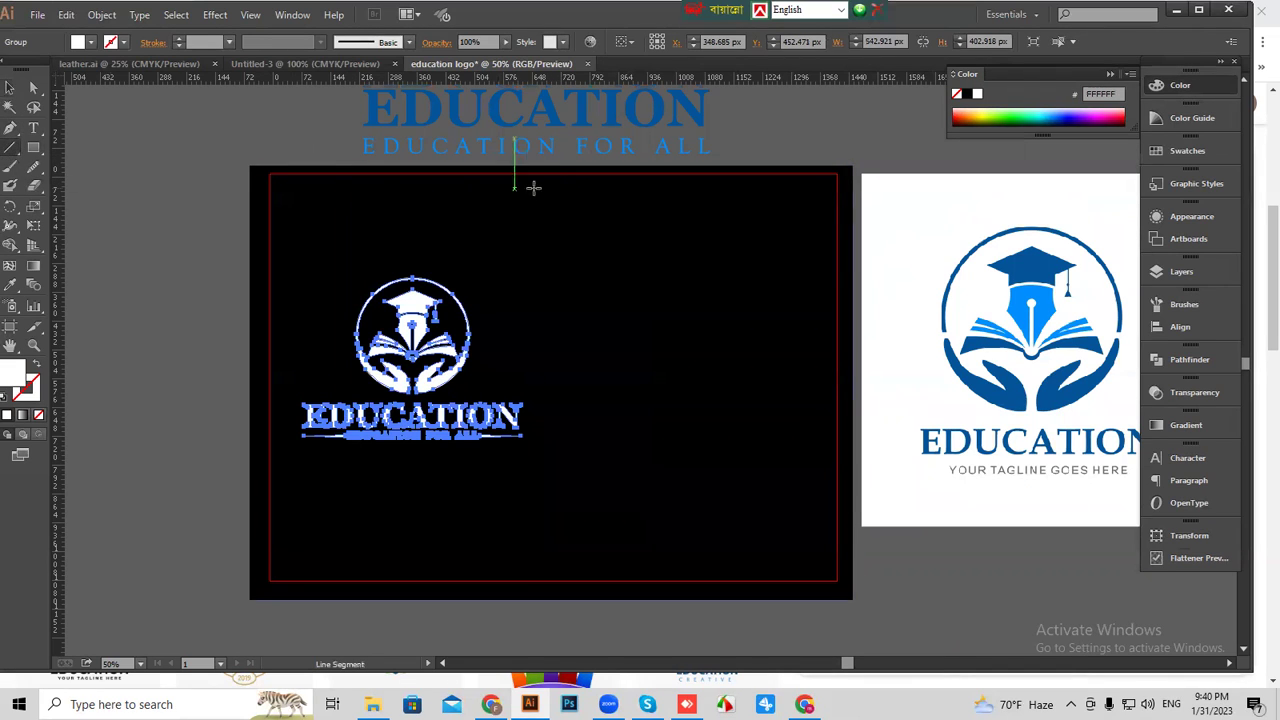
drag(550, 148, 556, 622)
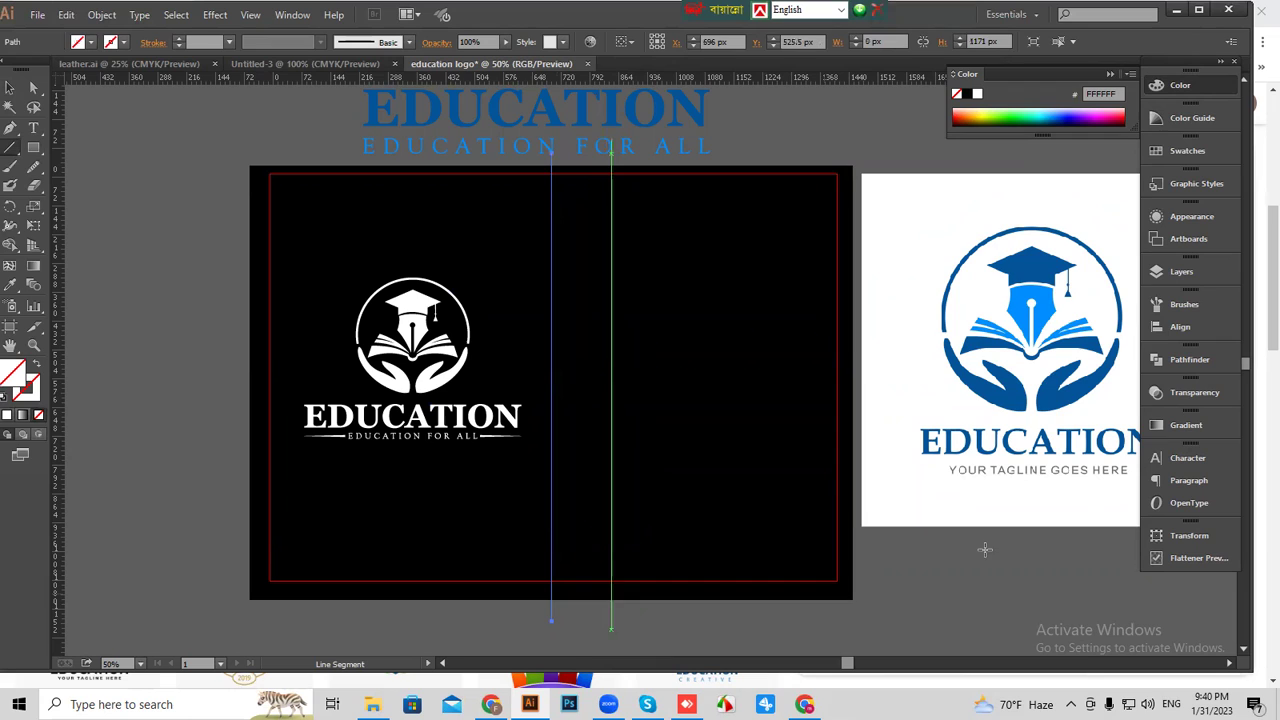
click(995, 113)
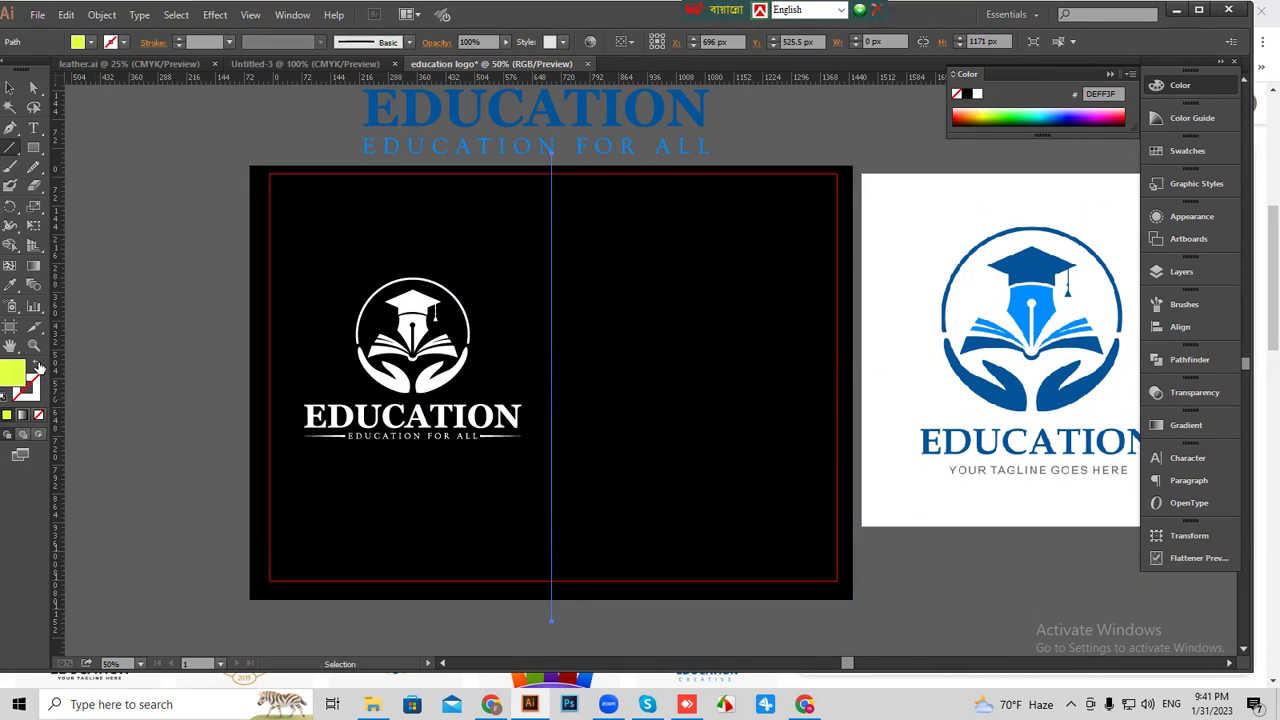
click(37, 366)
click(9, 88)
click(339, 84)
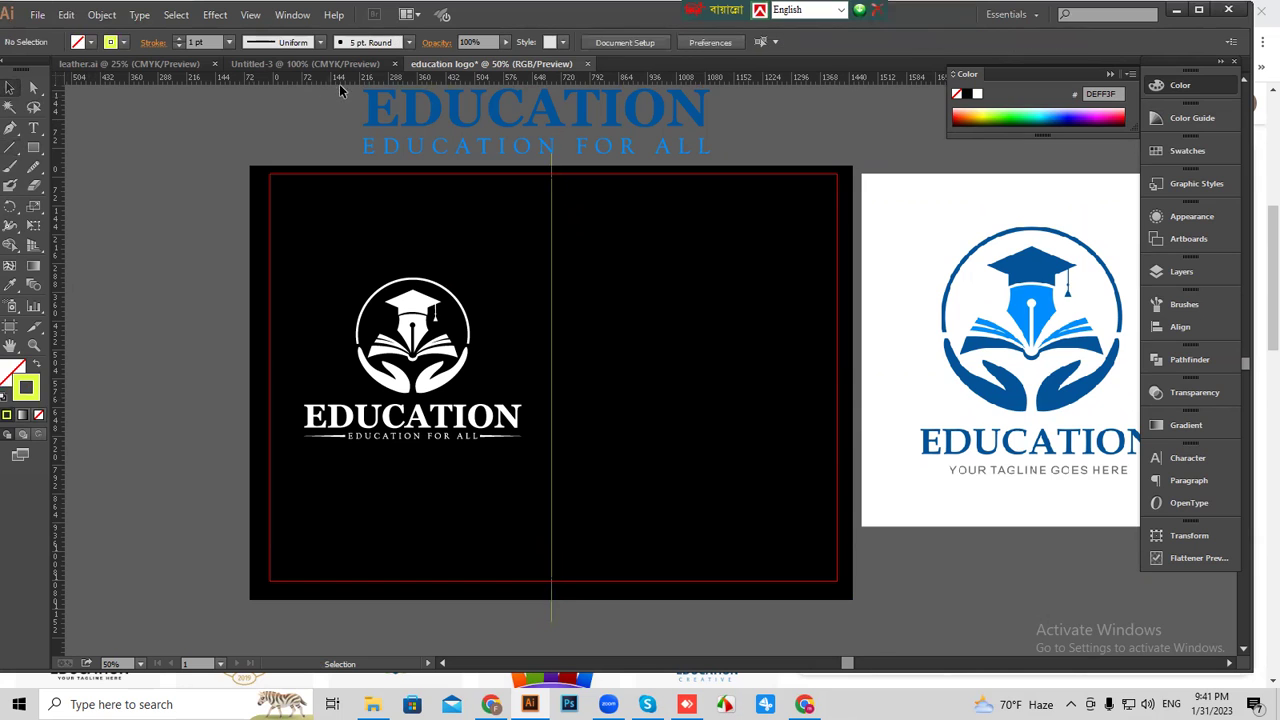
scroll(600, 491, down, 2)
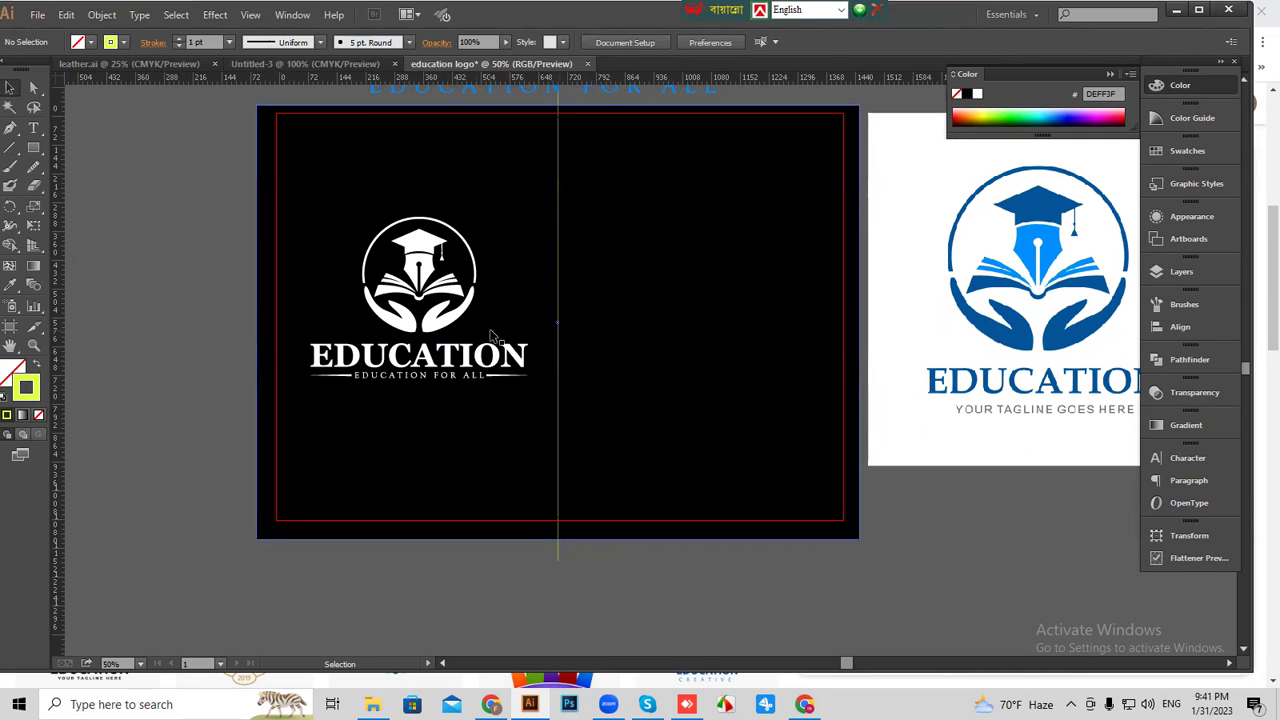
scroll(531, 314, up, 1)
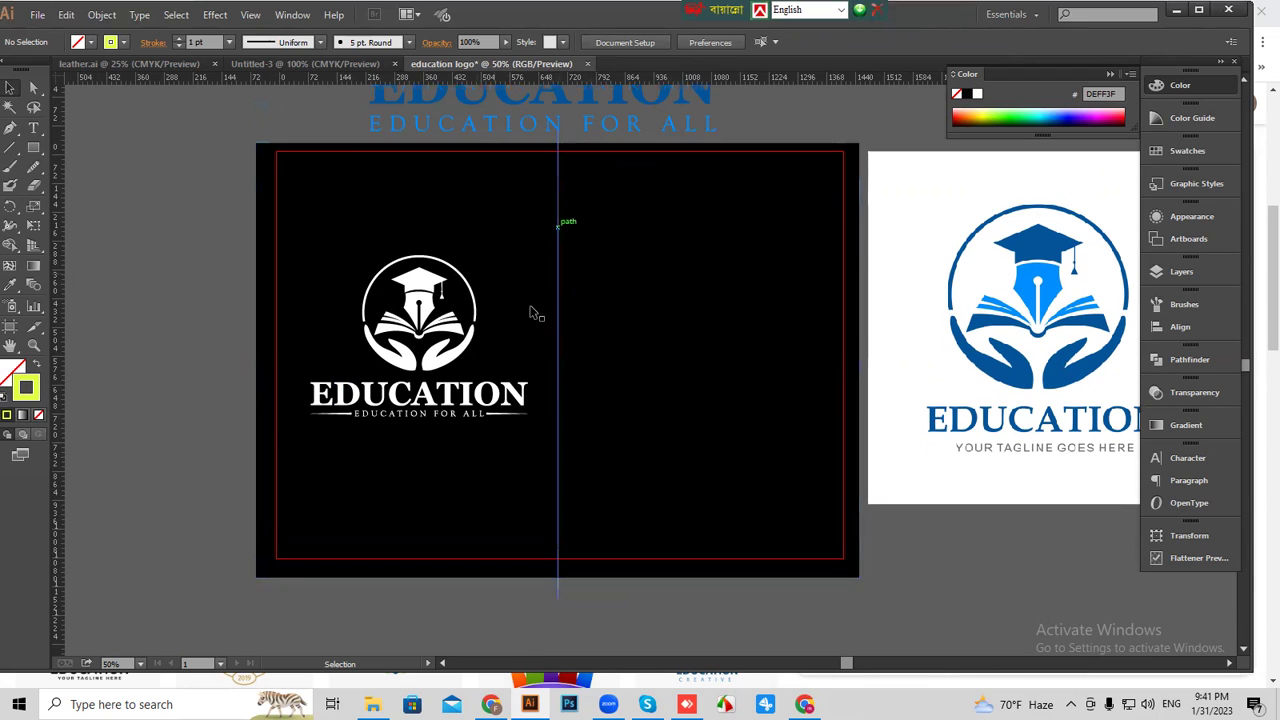
scroll(575, 533, down, 2)
click(559, 543)
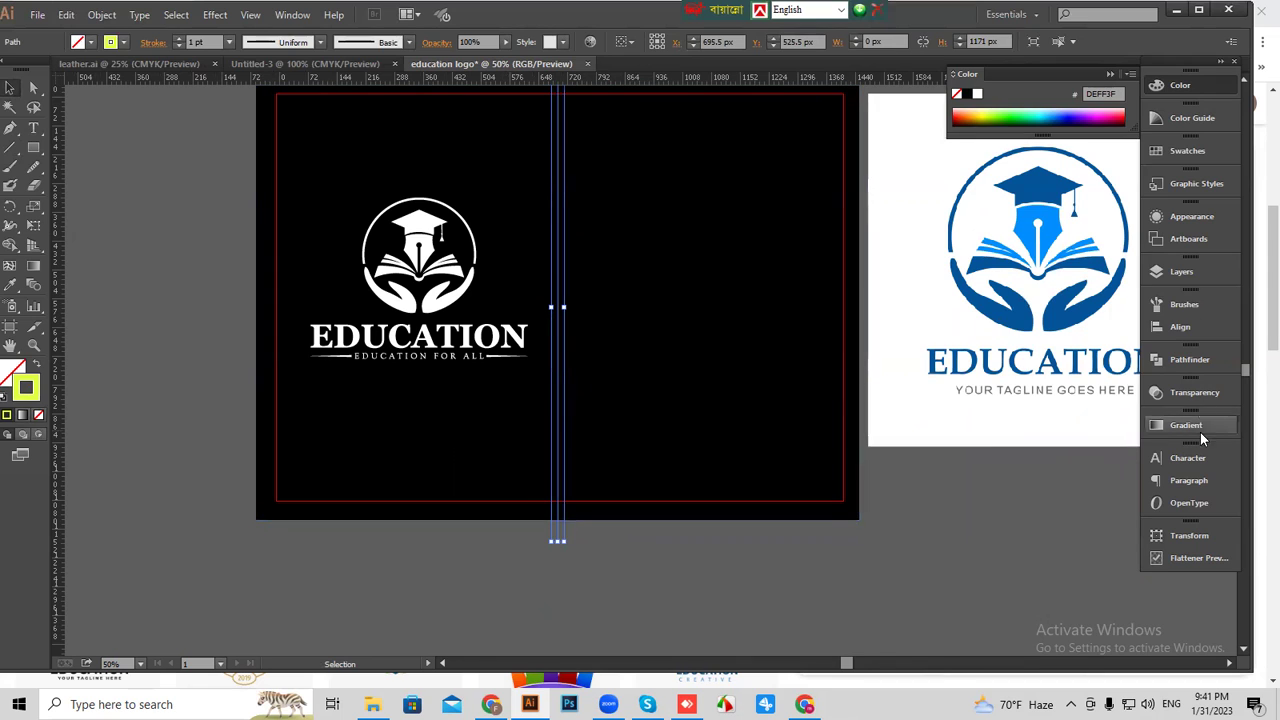
Centre the vertical line horizontally to the artboard, then select it with the black rectangle.
click(1195, 329)
click(1124, 423)
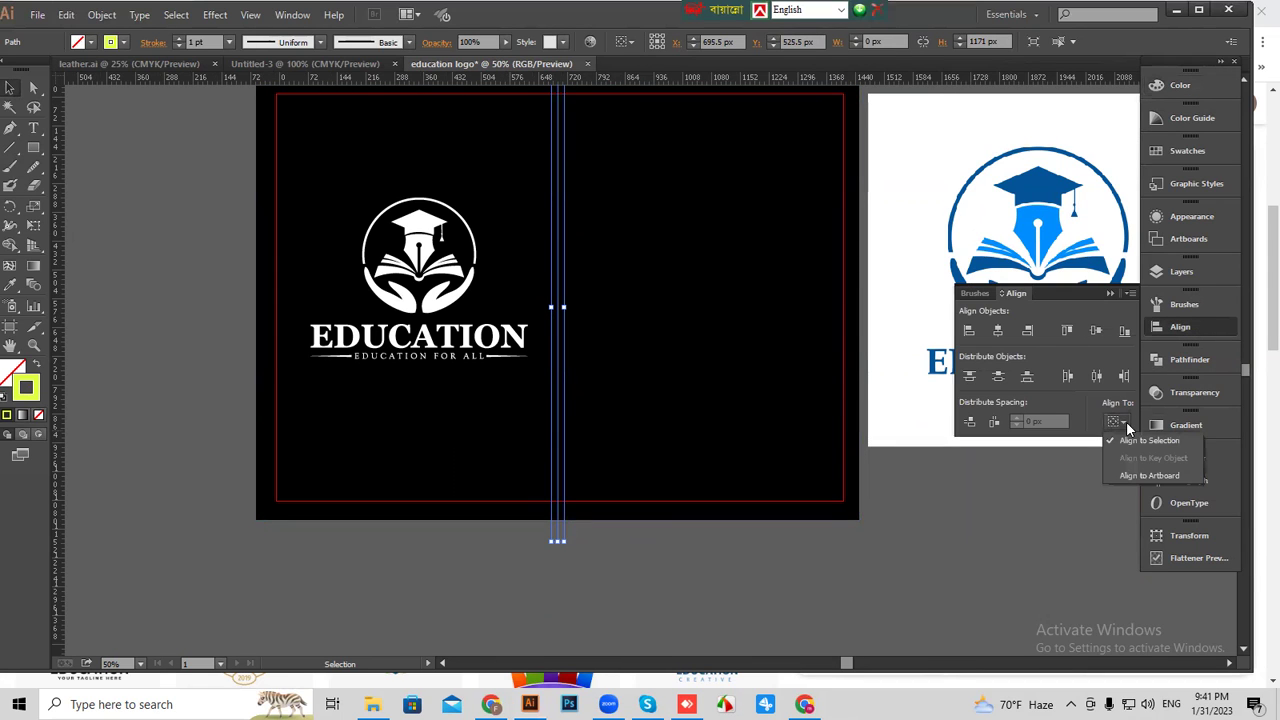
click(1151, 475)
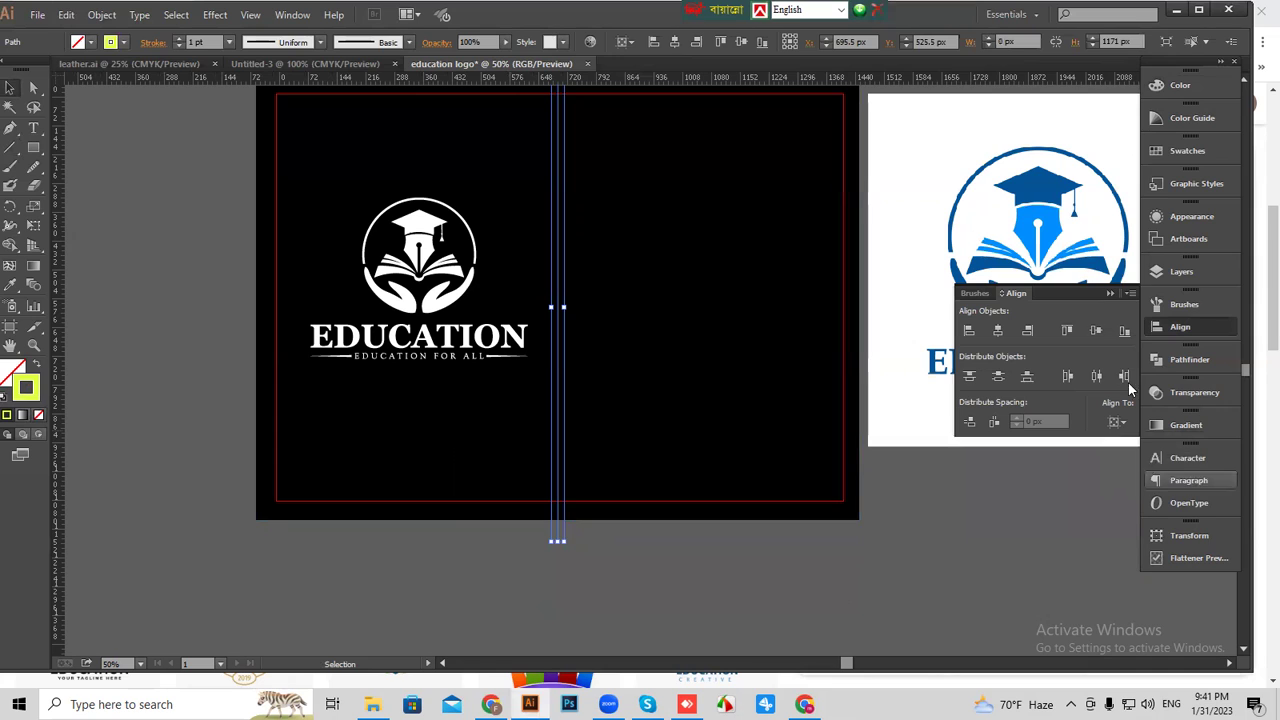
click(997, 331)
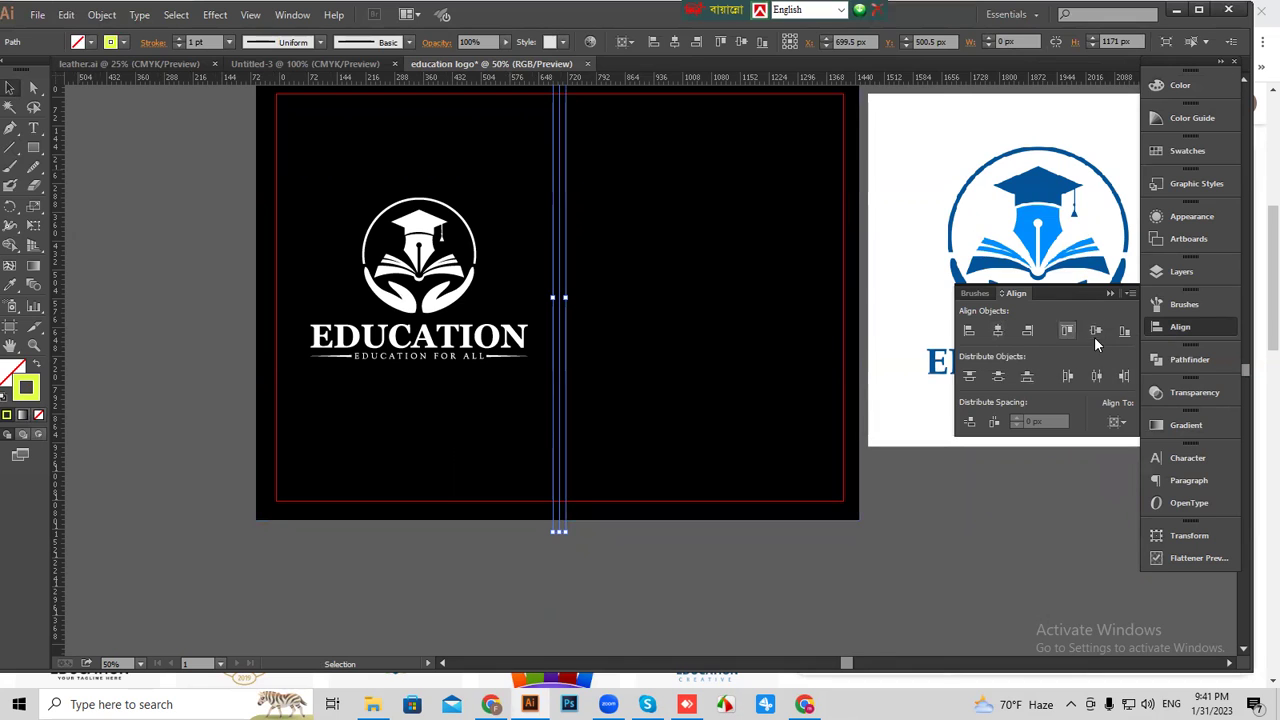
click(717, 574)
scroll(614, 352, up, 1)
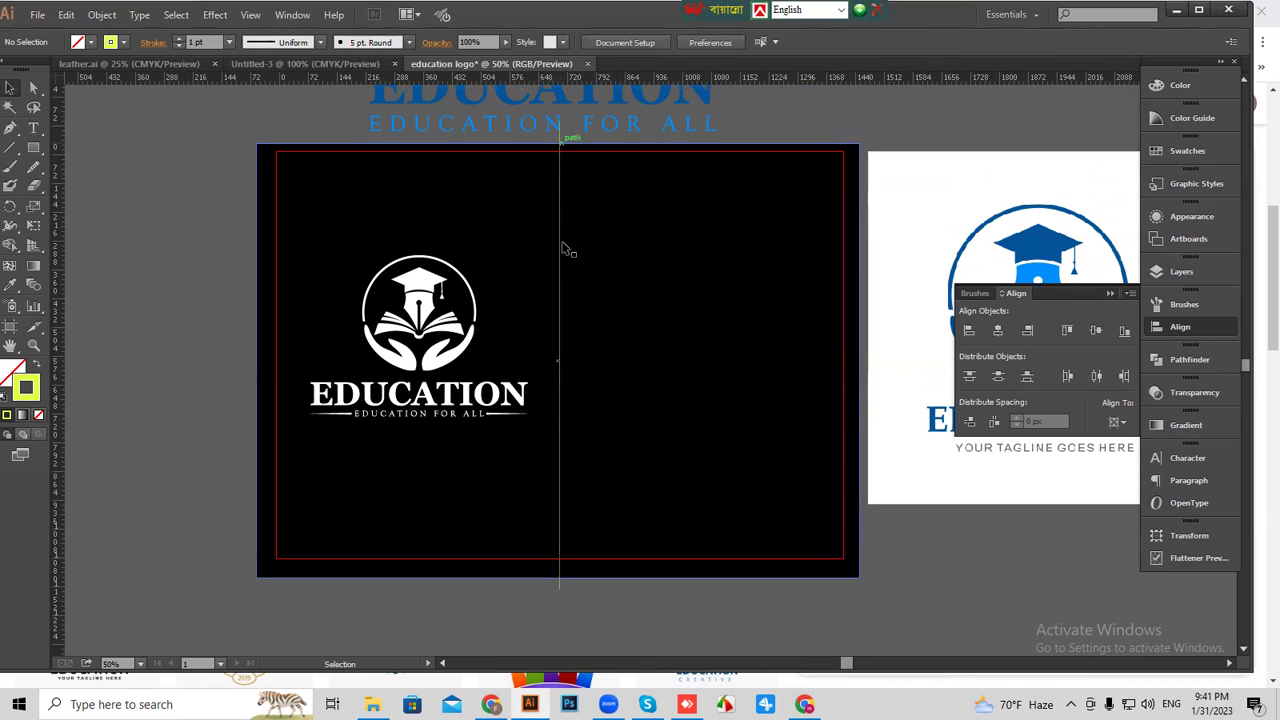
drag(536, 602, 620, 514)
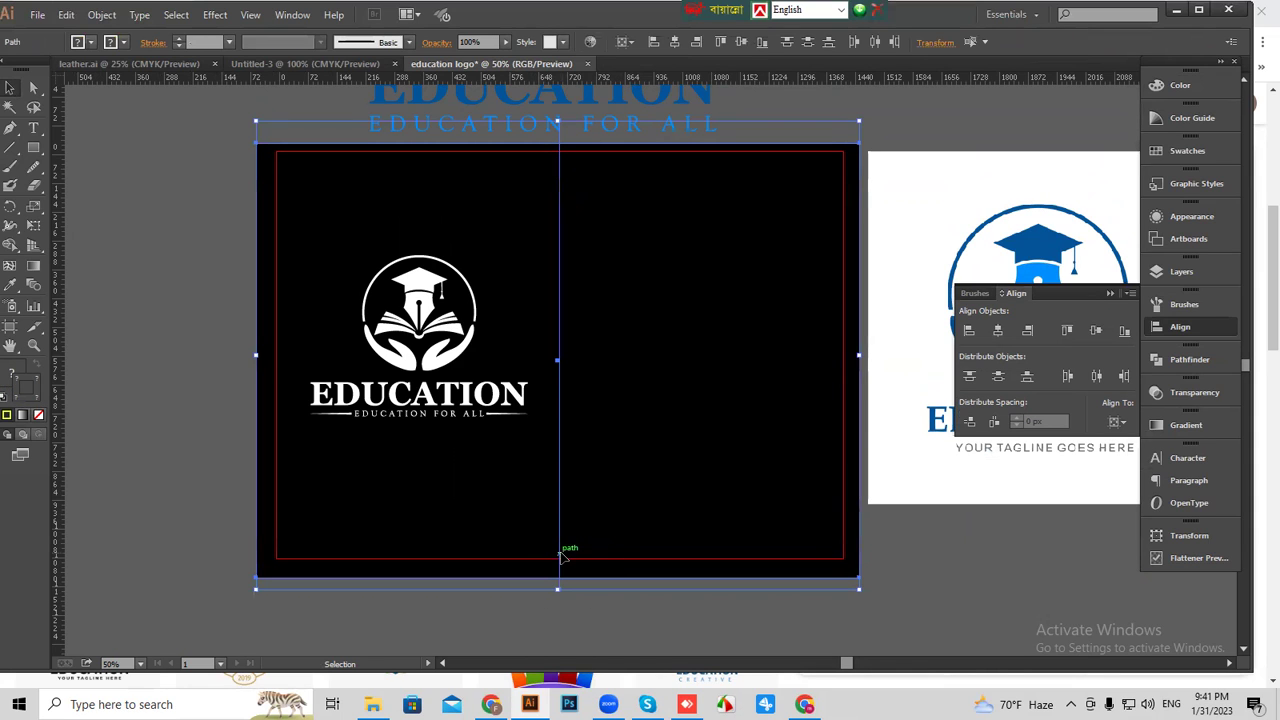
drag(516, 580, 629, 534)
Divide the black rectangle along the vertical line and ungroup the two halves.
click(1190, 368)
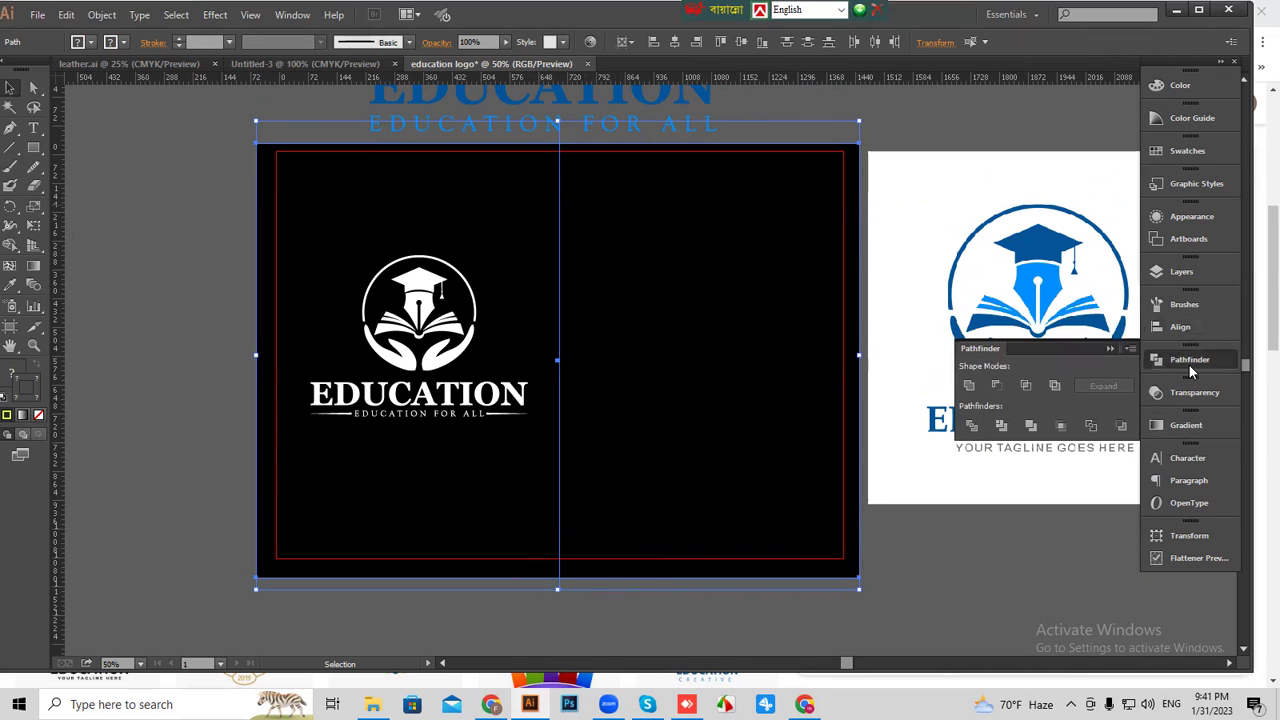
click(975, 428)
right_click(651, 375)
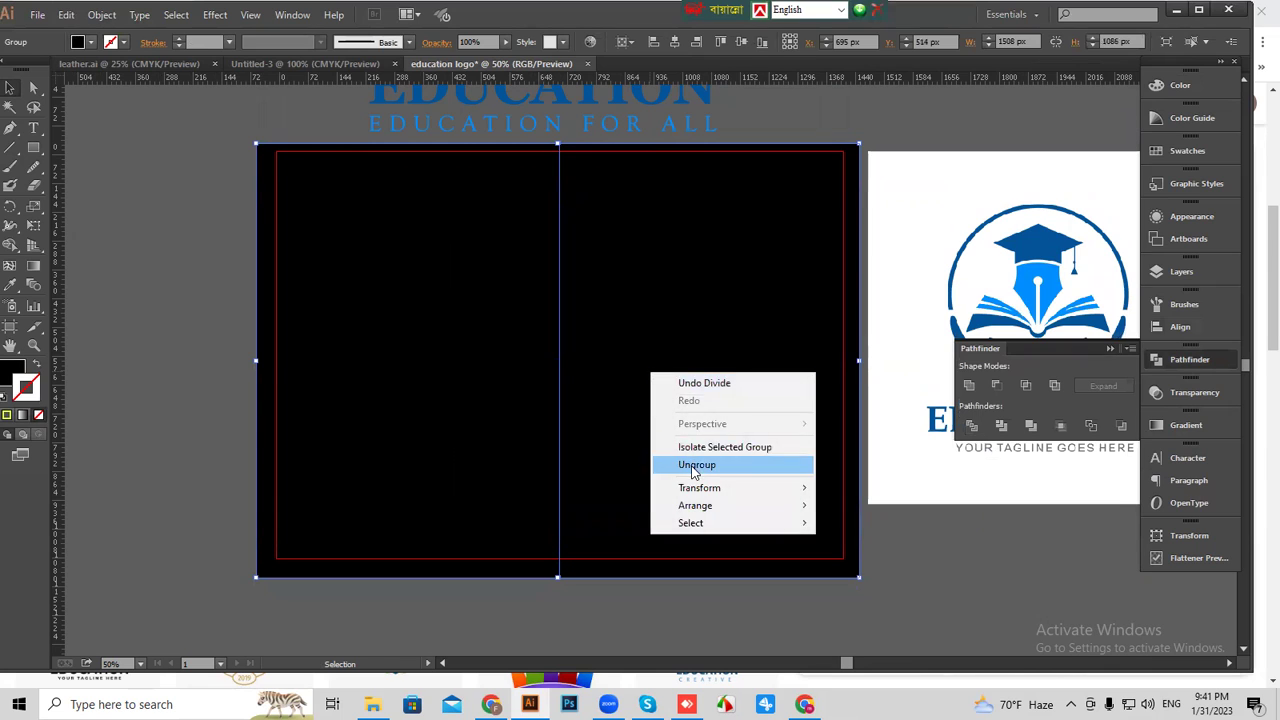
click(696, 466)
Send a black half behind the white logo and undo an accidental move.
right_click(609, 372)
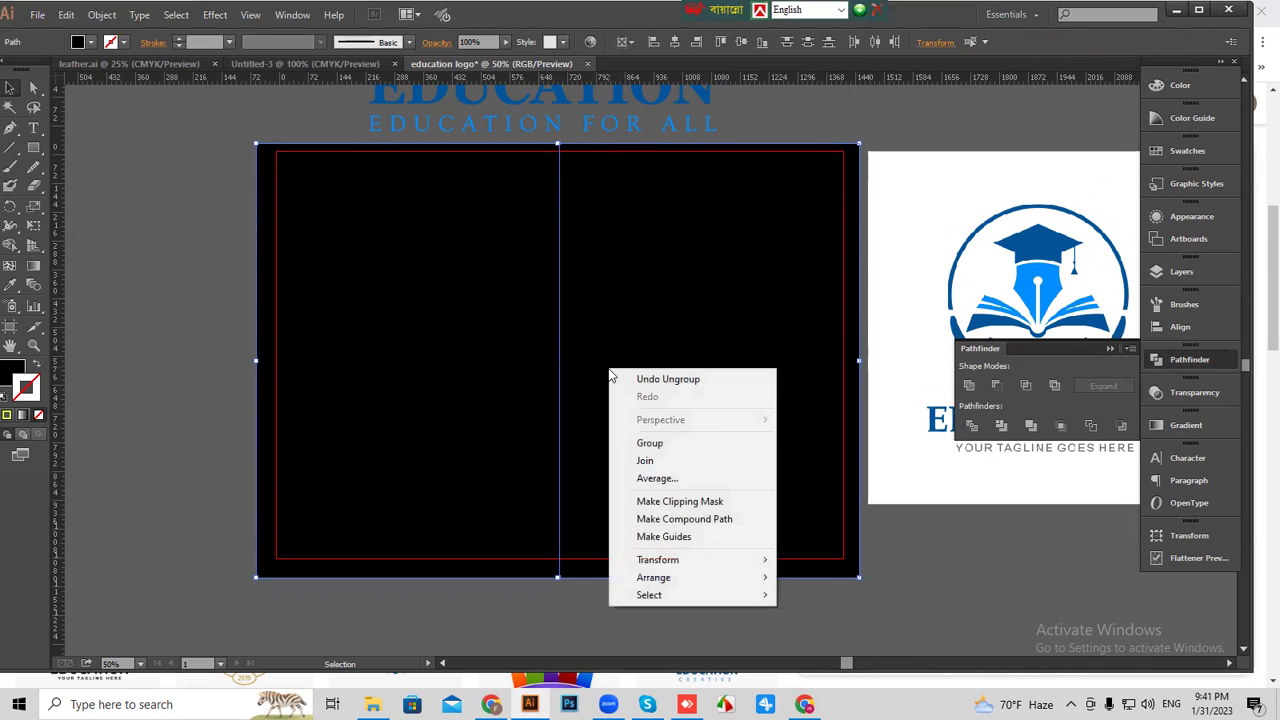
mouse_move(658, 580)
click(829, 631)
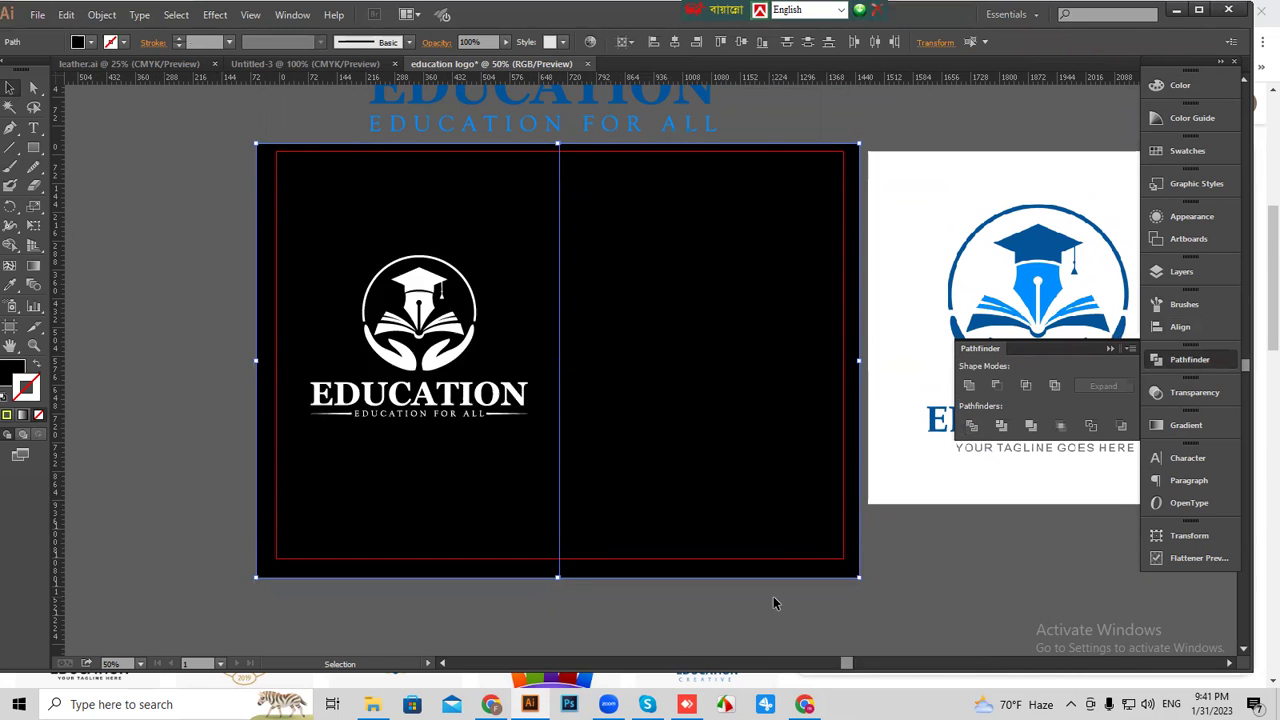
click(771, 600)
drag(668, 441, 853, 409)
key(ctrl+z)
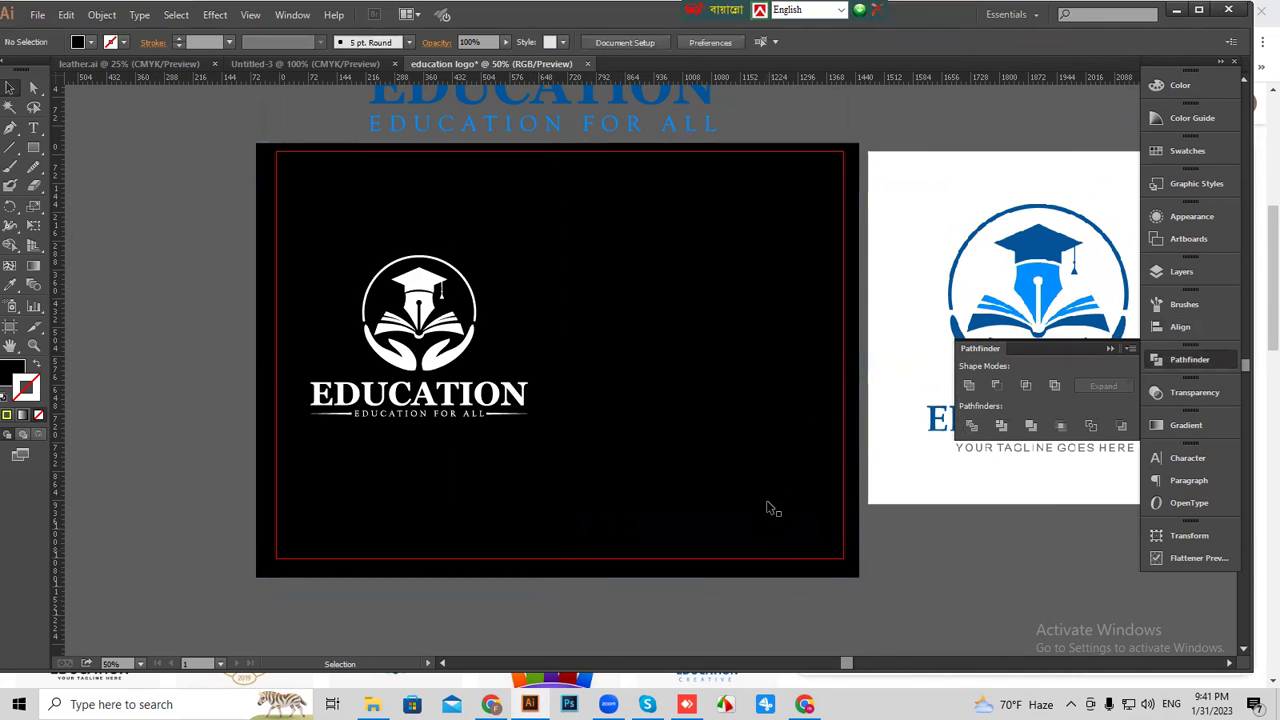
Fill the right background rectangle with pale yellow F9FFAA from the Color panel.
click(1182, 88)
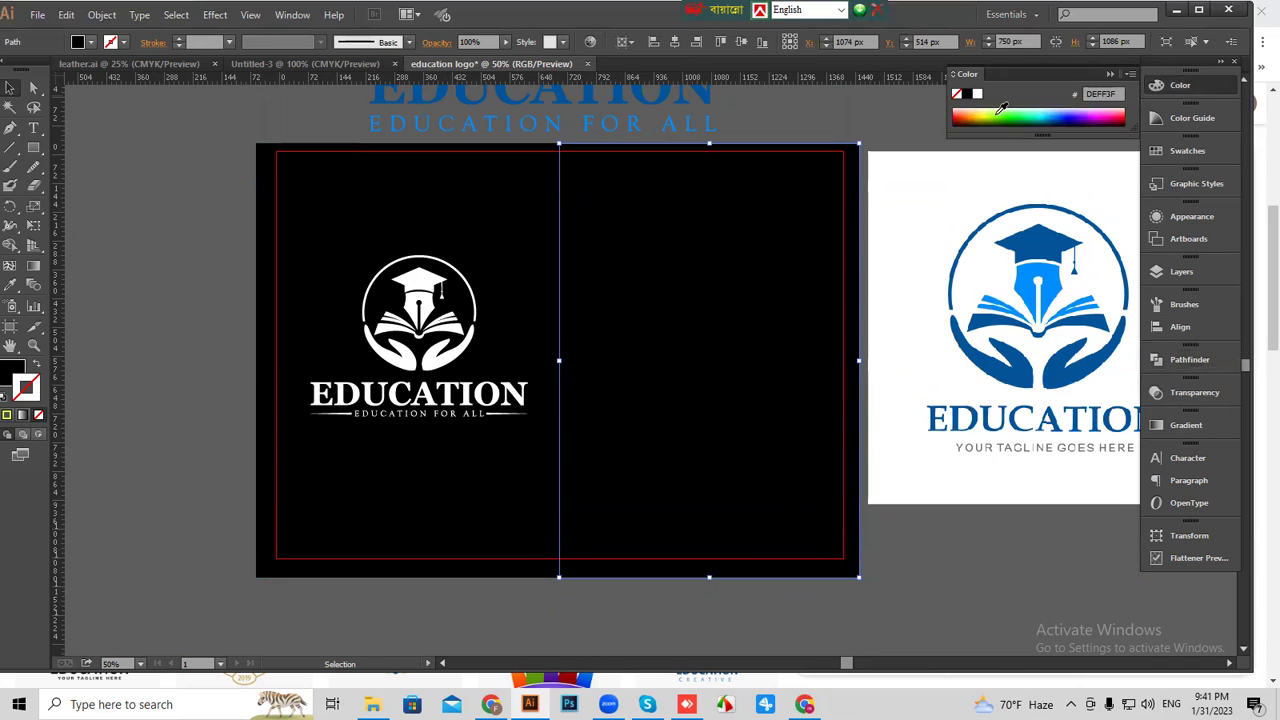
click(991, 111)
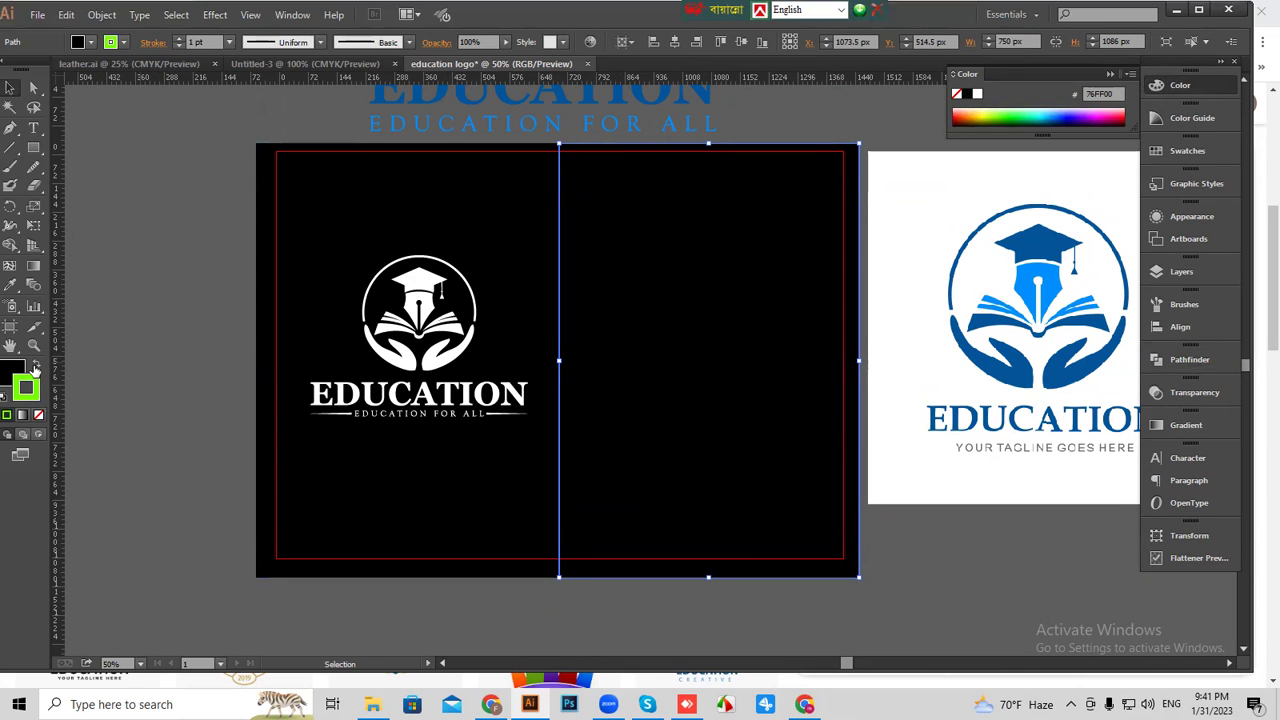
click(37, 365)
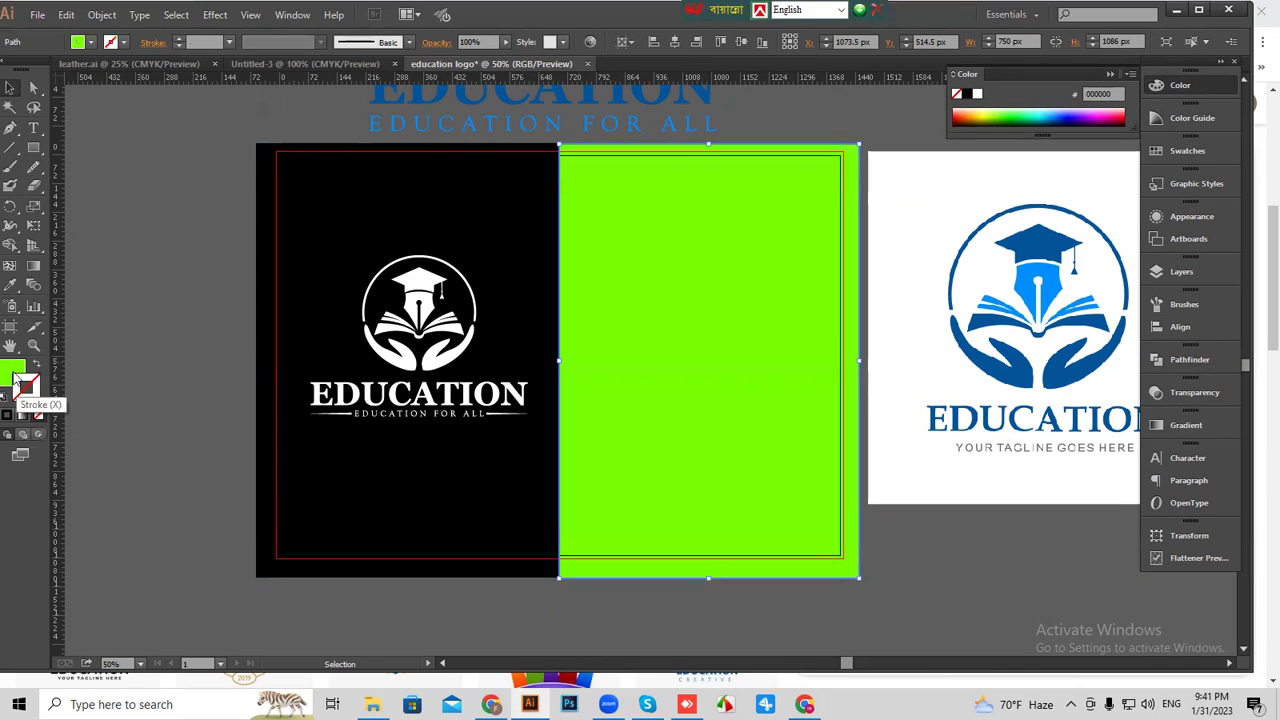
click(990, 112)
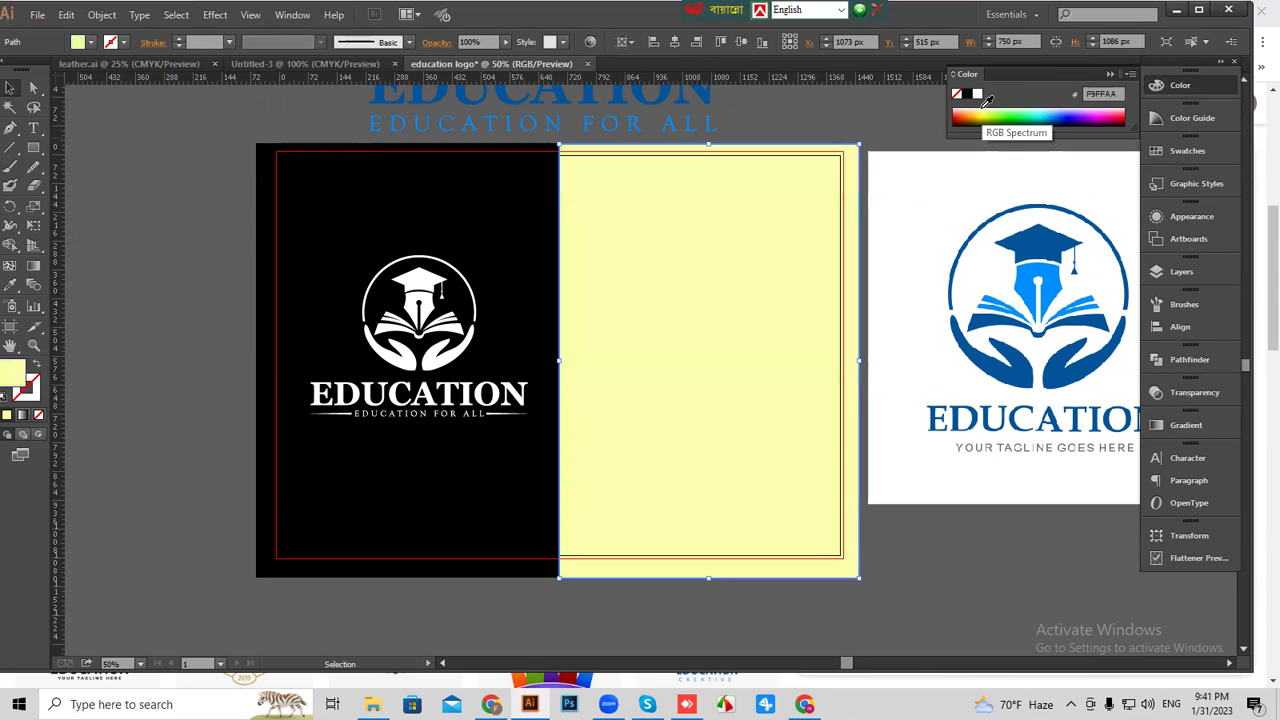
click(977, 581)
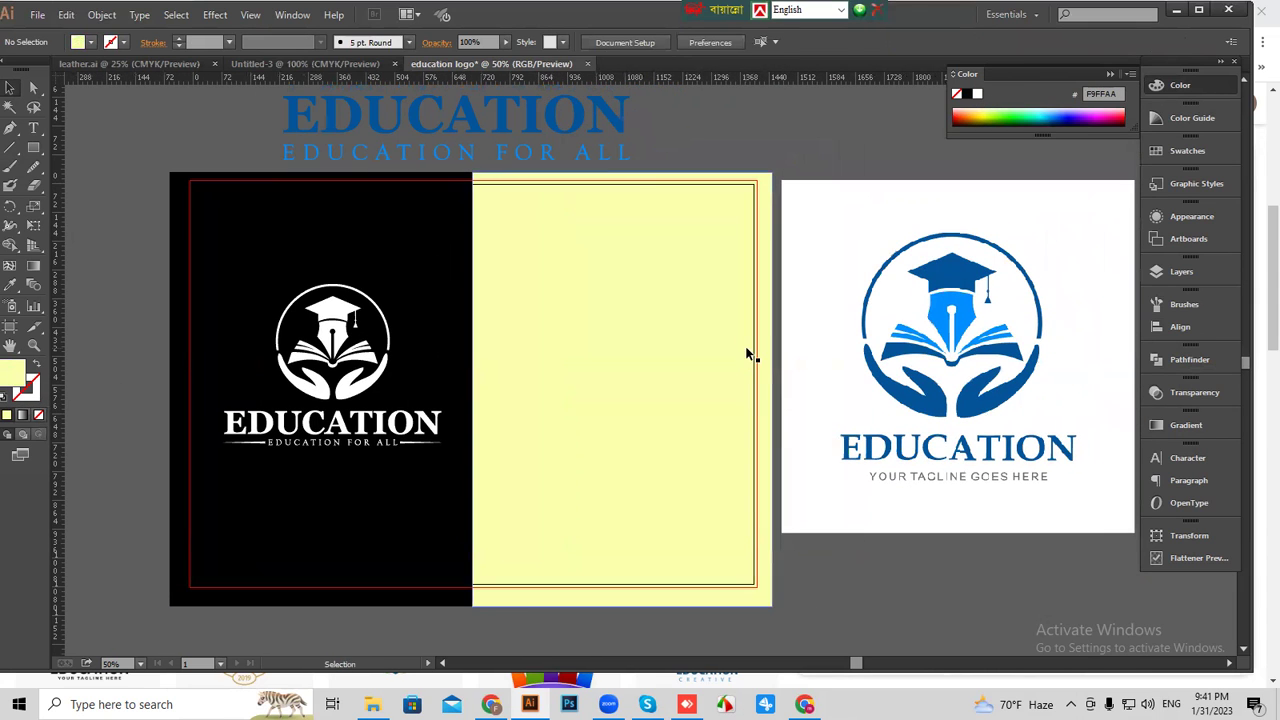
key(ctrl+minus)
Group the blue logo icon, EDUCATION title and tagline into one object.
click(531, 202)
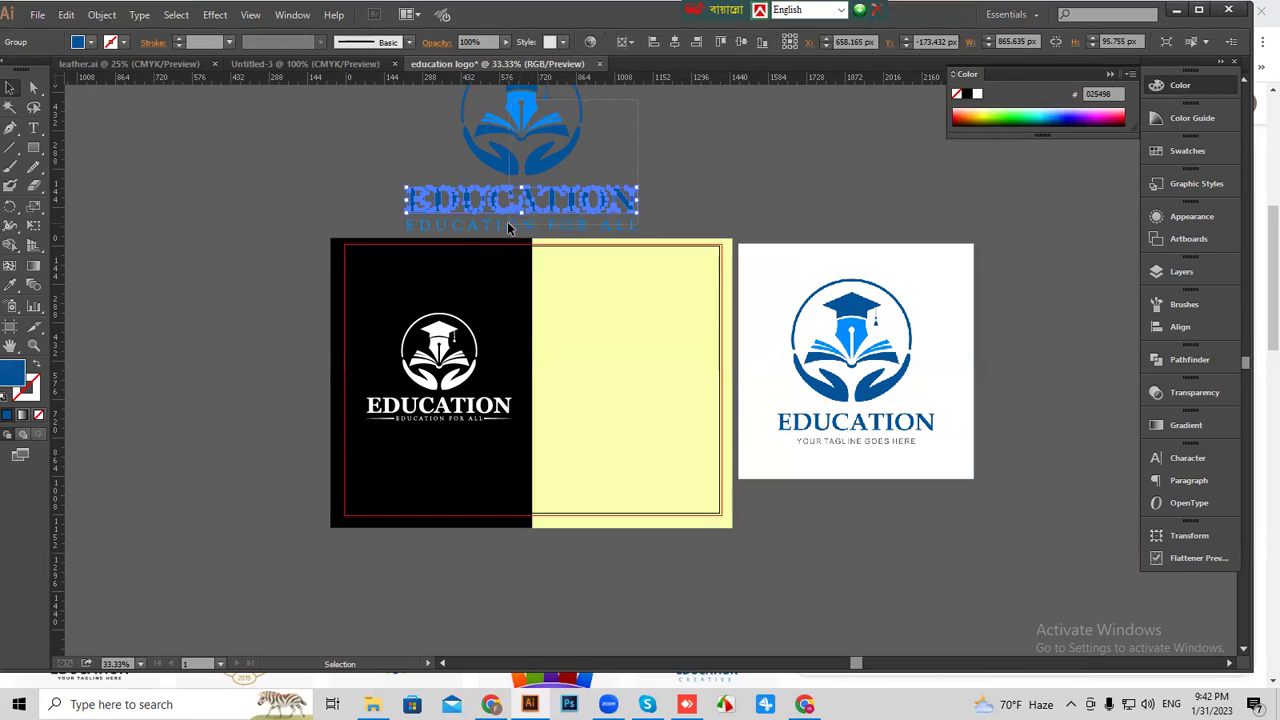
shift+click(576, 160)
right_click(577, 160)
click(618, 235)
Shrink the blue logo group and position it on the pale yellow right half.
drag(637, 230, 662, 408)
right_click(634, 340)
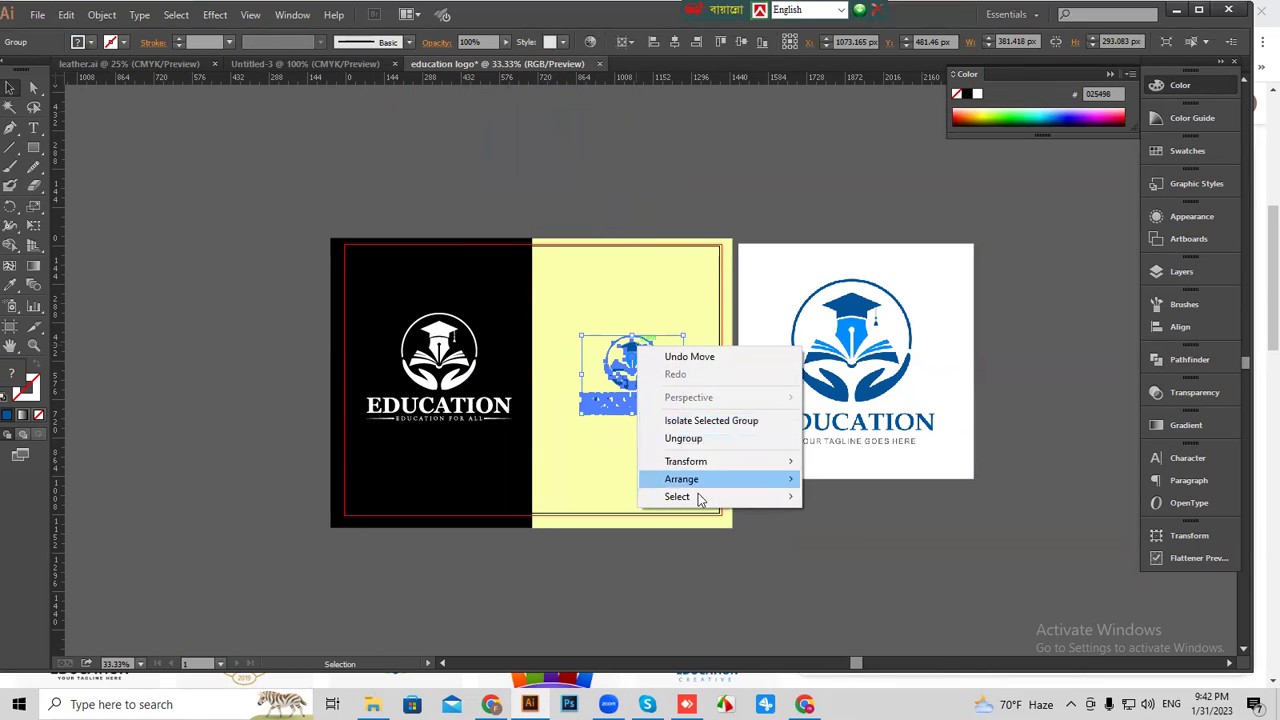
click(720, 471)
click(678, 411)
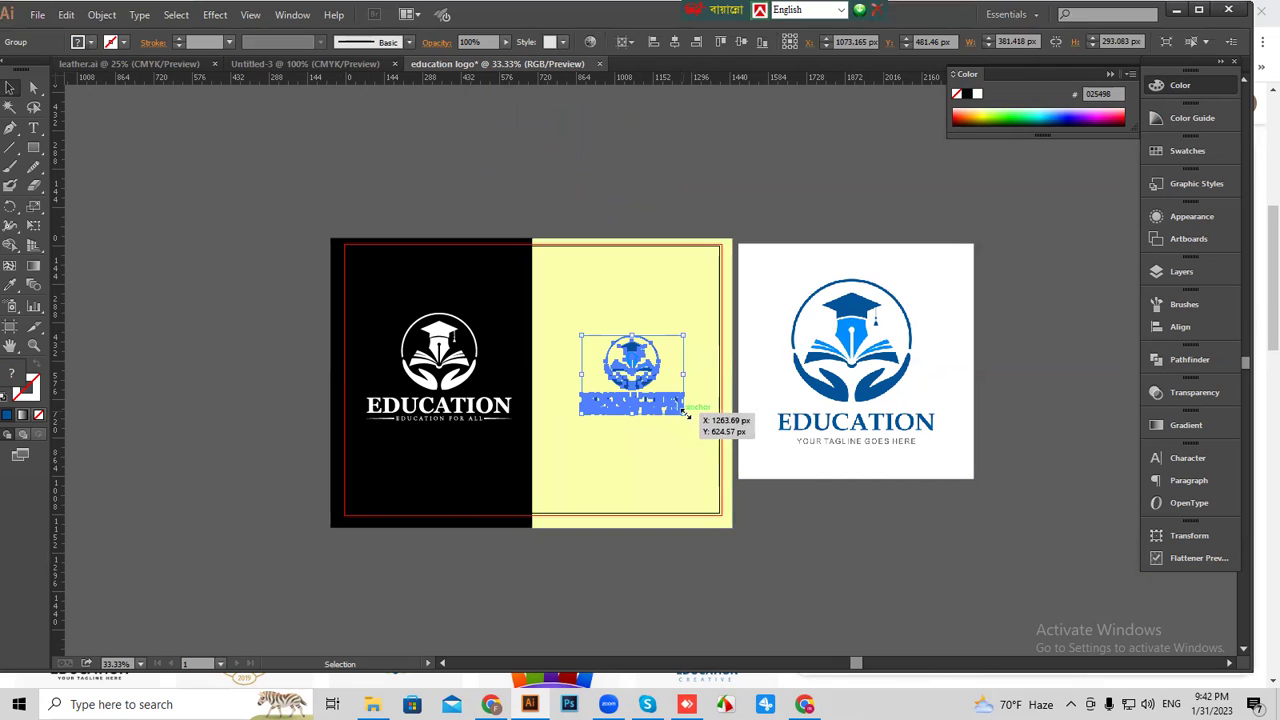
drag(693, 421, 704, 441)
click(808, 535)
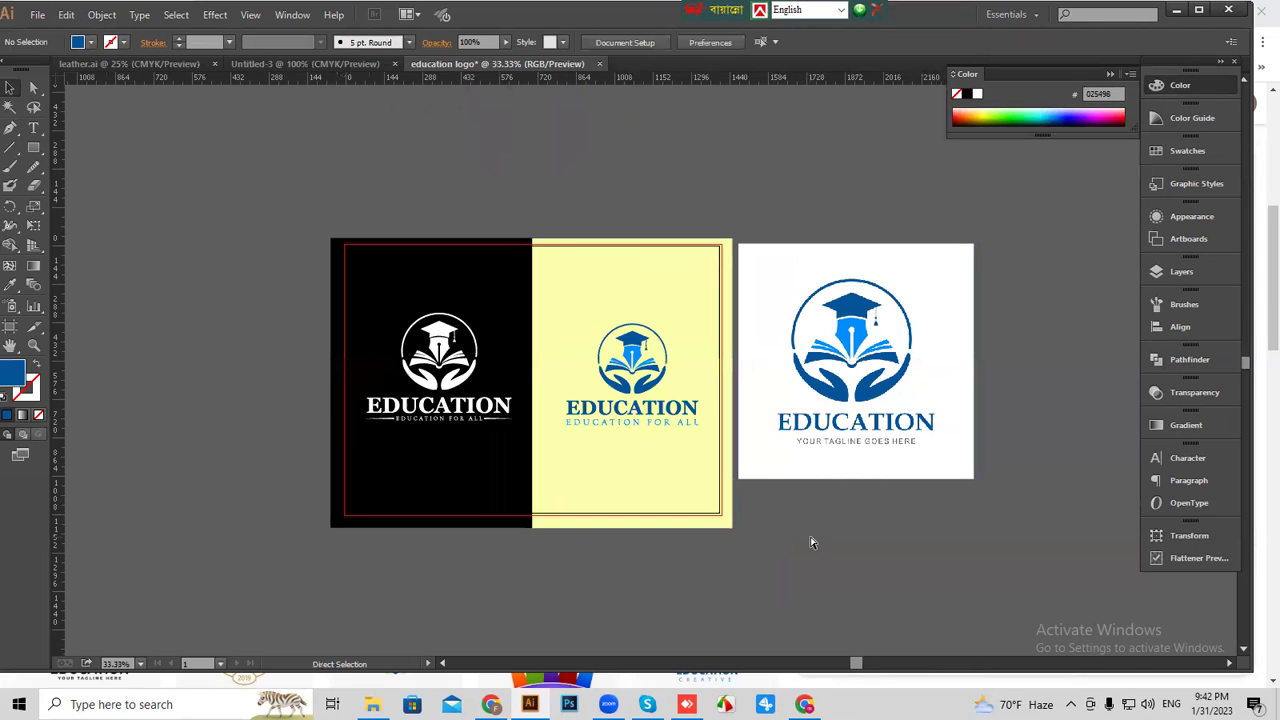
key(ctrl+equal)
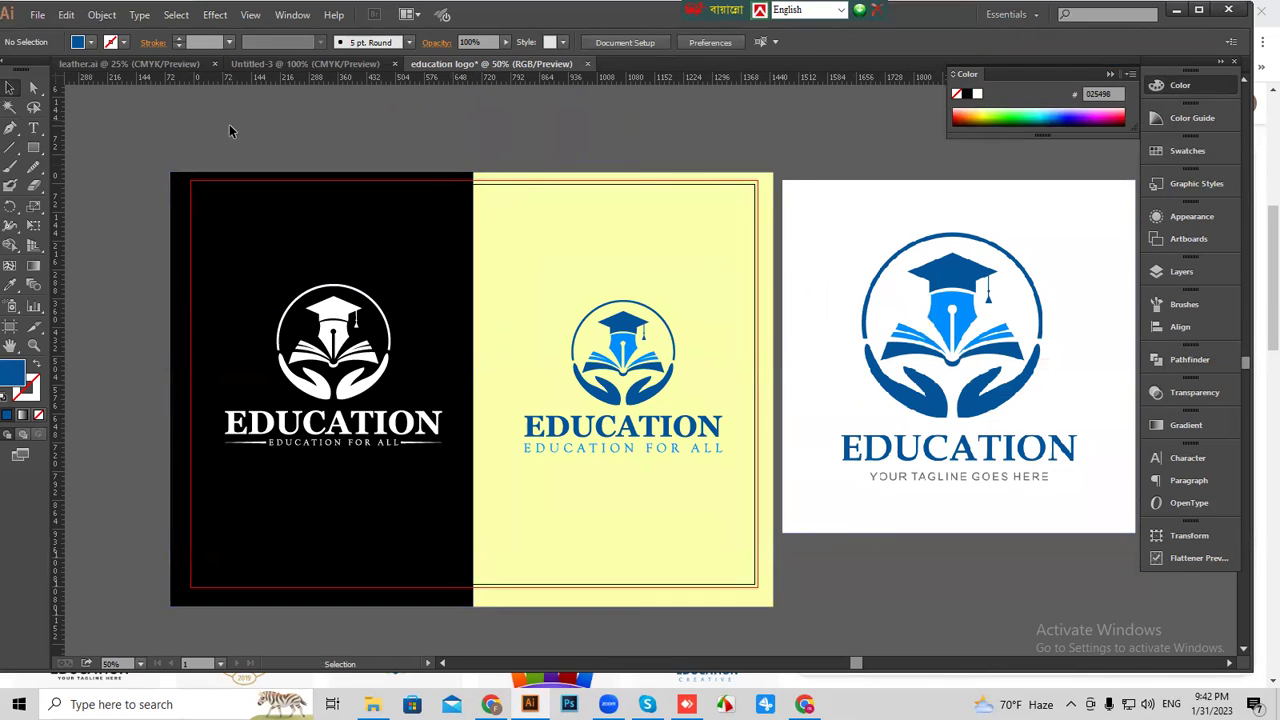
drag(612, 396, 587, 395)
click(493, 126)
key(ctrl+minus)
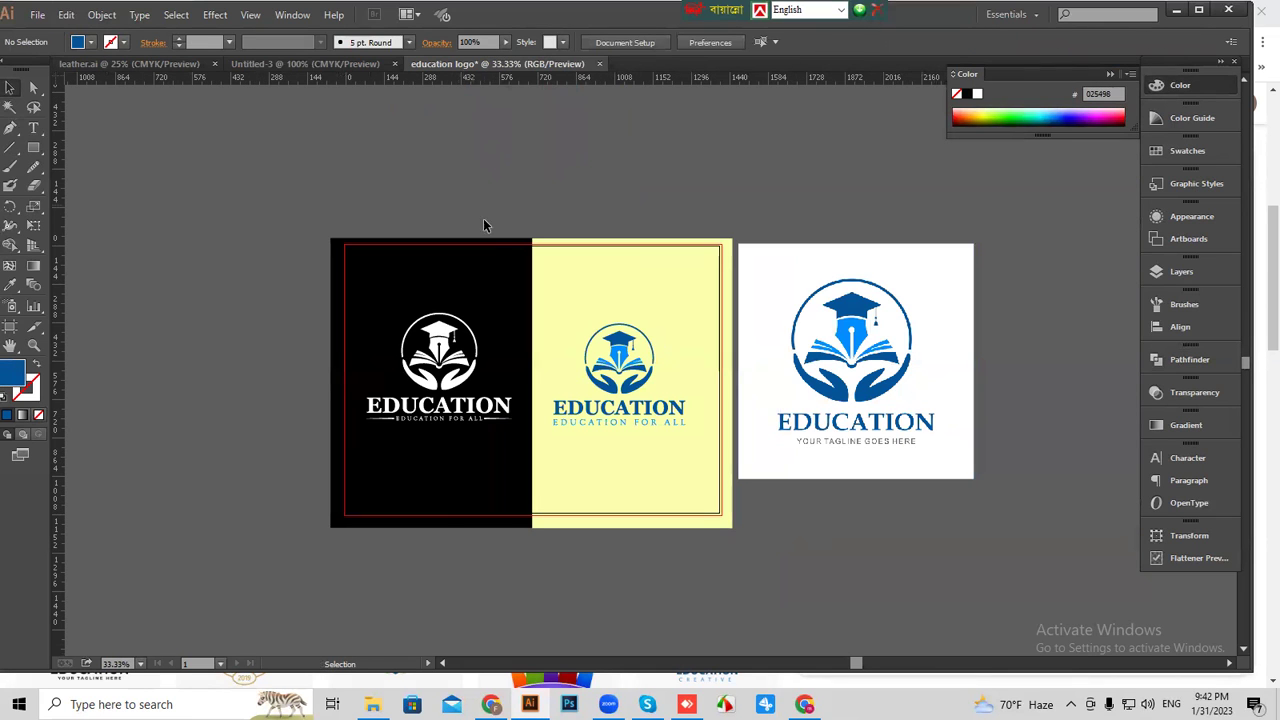
Draw a horizontal guide line across the white and blue logos to compare their heights.
click(9, 128)
click(273, 389)
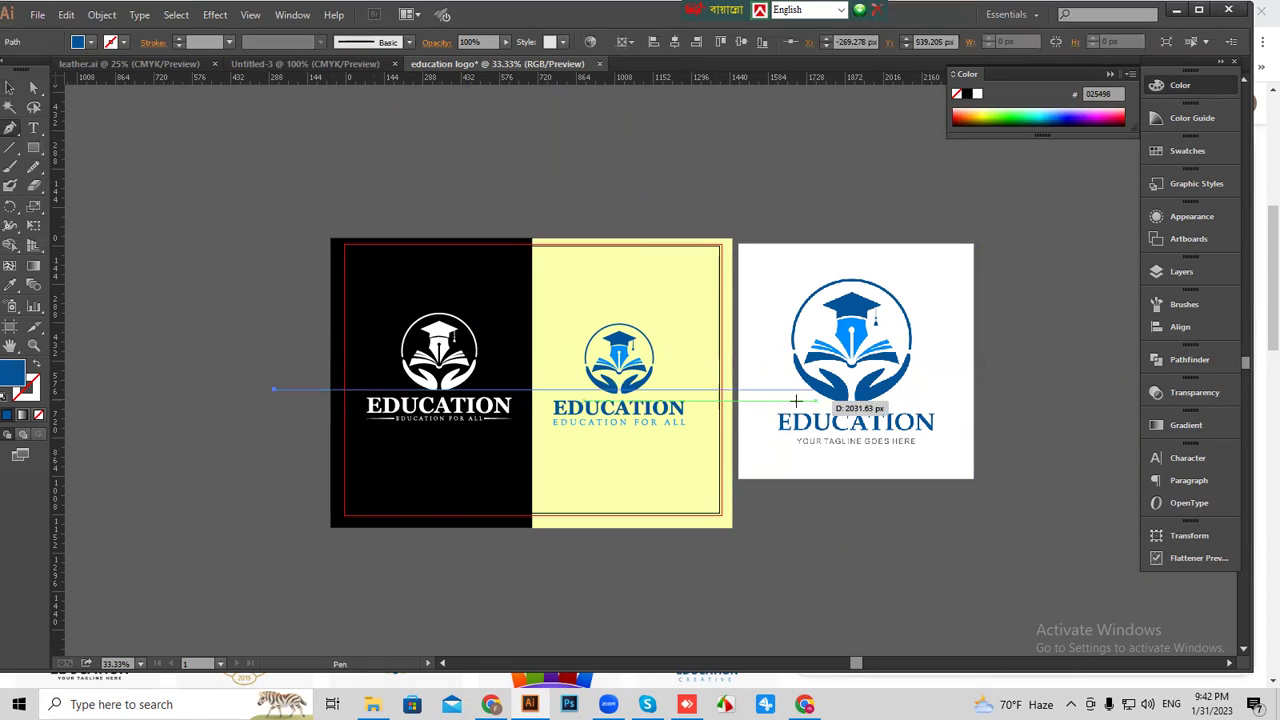
click(730, 396)
click(9, 88)
click(362, 205)
drag(362, 205, 680, 495)
drag(465, 220, 557, 293)
shift+click(744, 389)
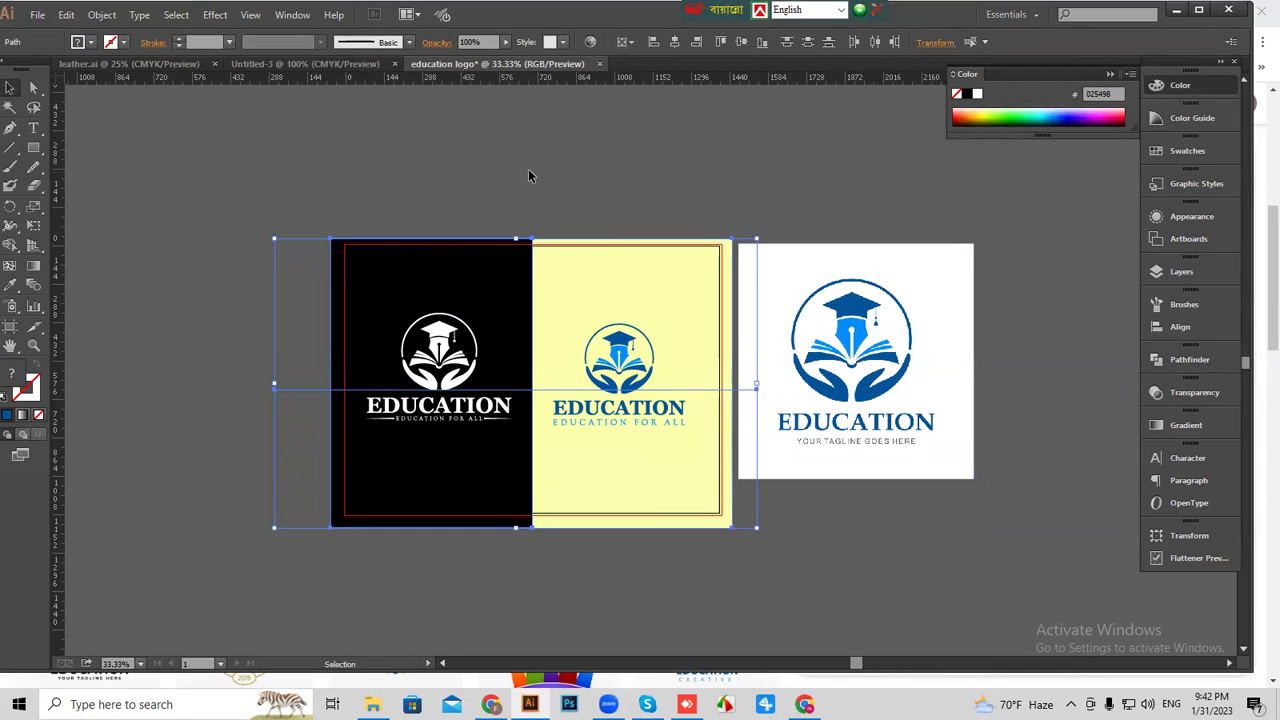
click(286, 400)
drag(261, 334, 298, 432)
click(298, 428)
key(ctrl+equal)
Delete the white reference logo square, then vertically centre the white and blue logos together.
click(879, 456)
key(Delete)
mouse_move(634, 437)
mouse_down()
mouse_move(640, 413)
mouse_move(656, 437)
mouse_up()
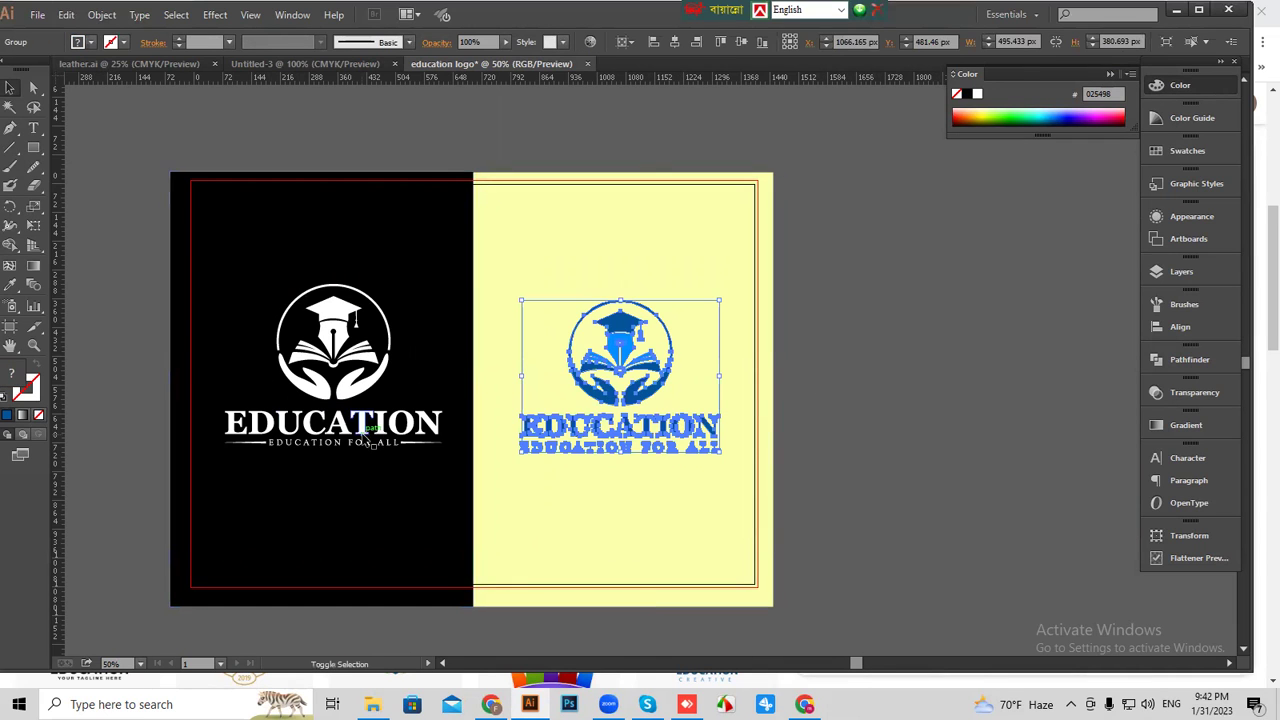
shift+click(368, 442)
click(1185, 327)
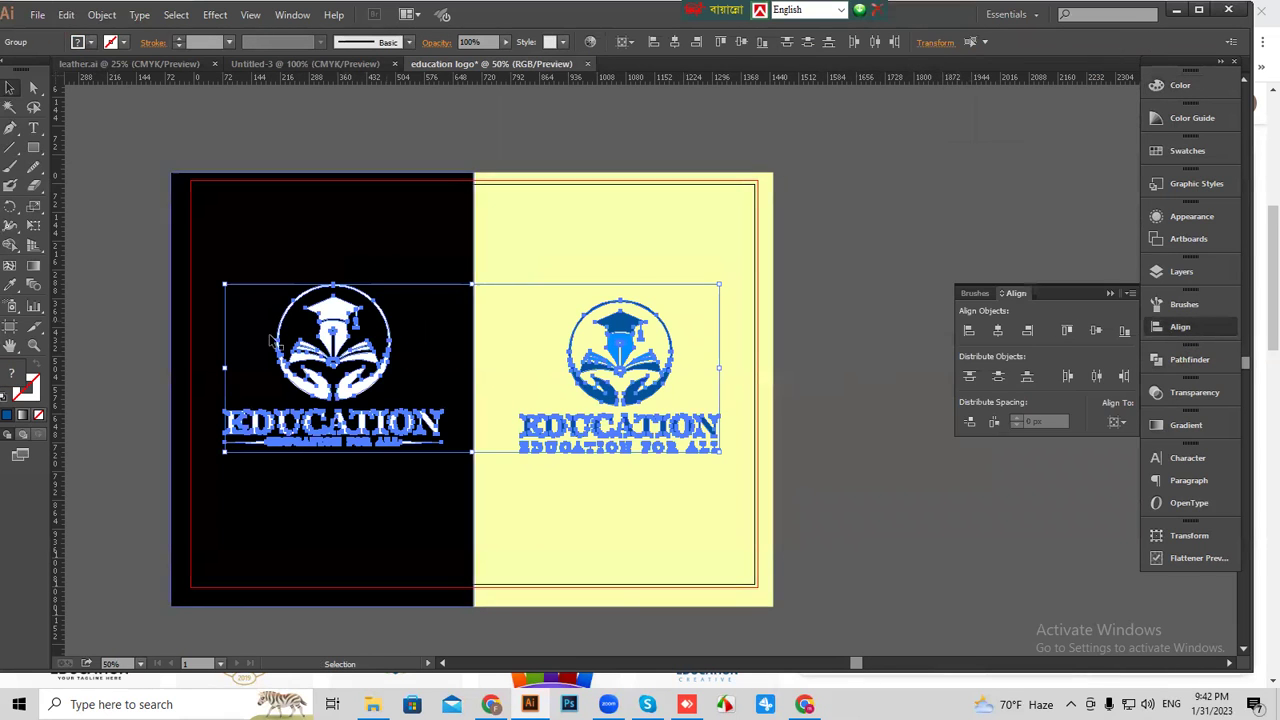
click(1094, 330)
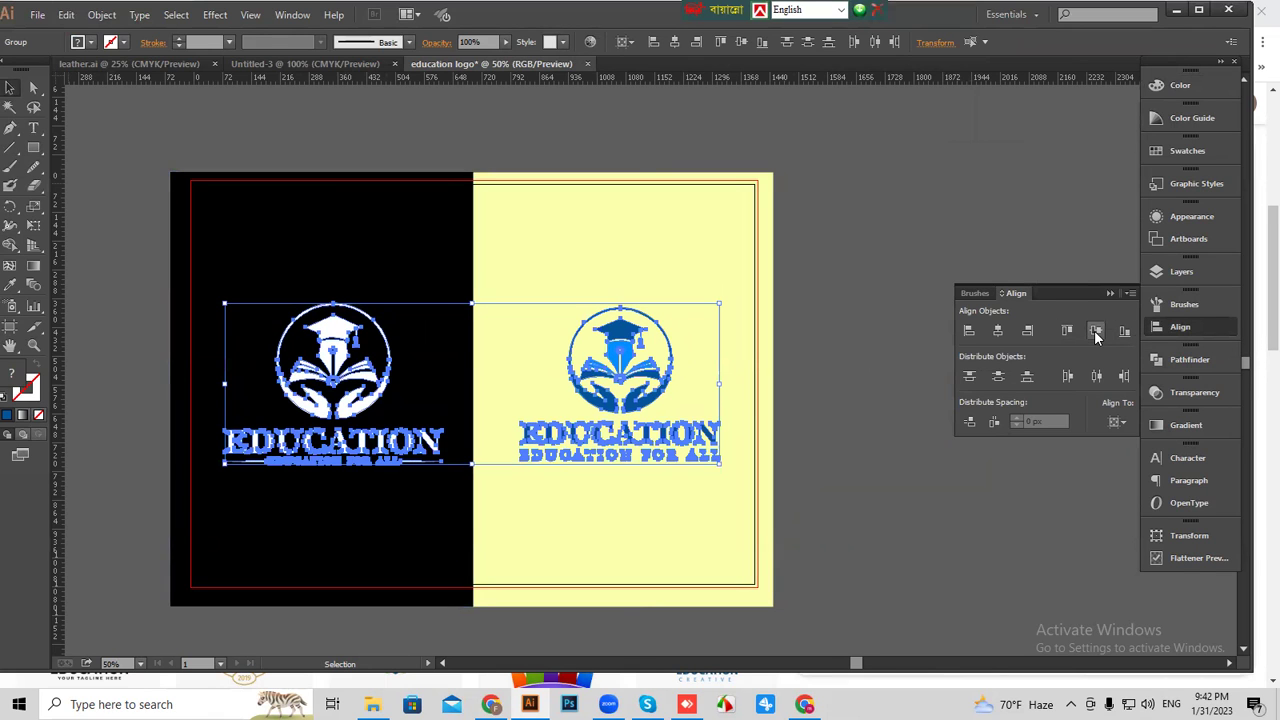
Deselect the logos, collapse the Align panel and zoom out to both artboards.
click(800, 390)
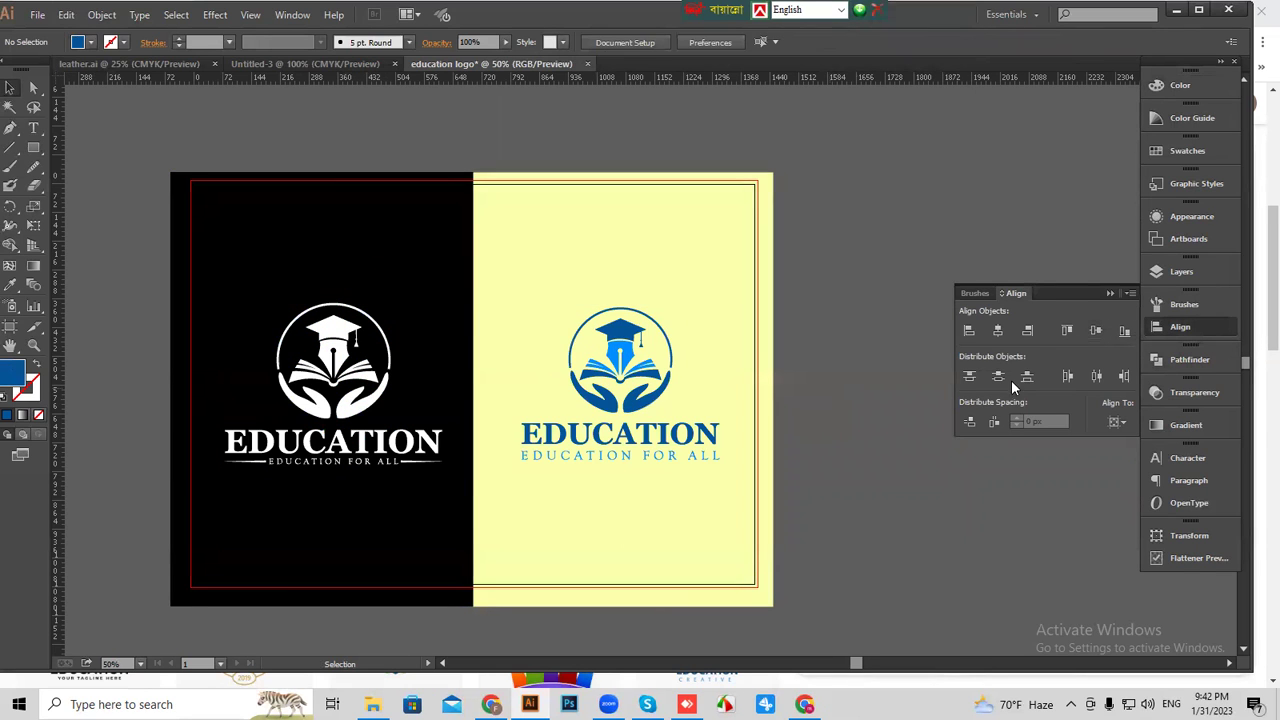
click(1112, 294)
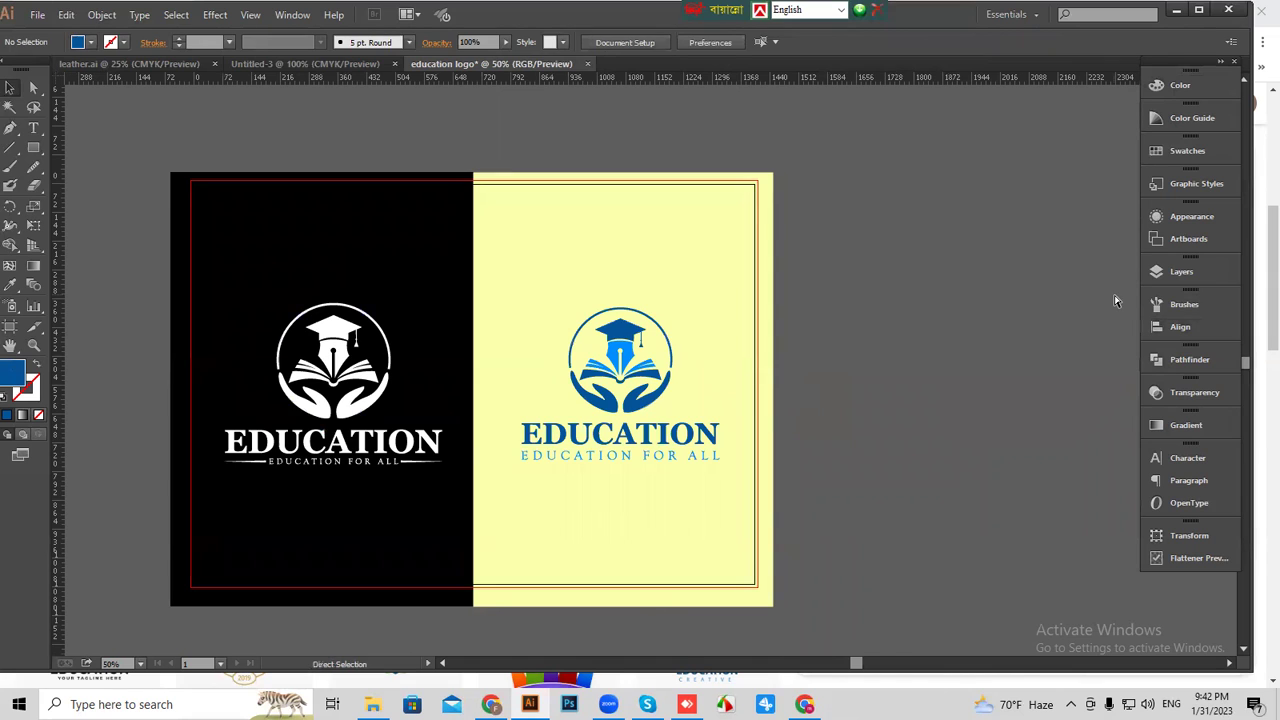
key(ctrl+minus)
scroll(1000, 355, left, 1)
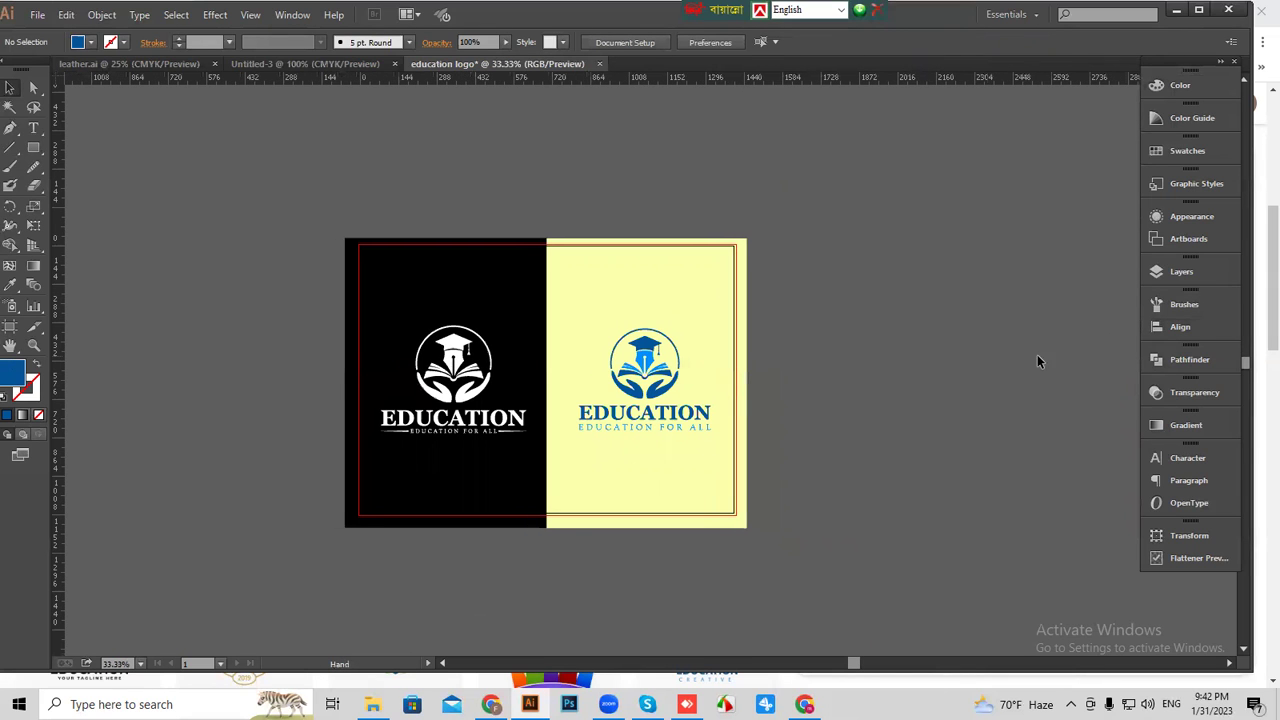
Export the artboards as a JPEG to the Desktop, then minimize Illustrator.
click(37, 14)
click(73, 315)
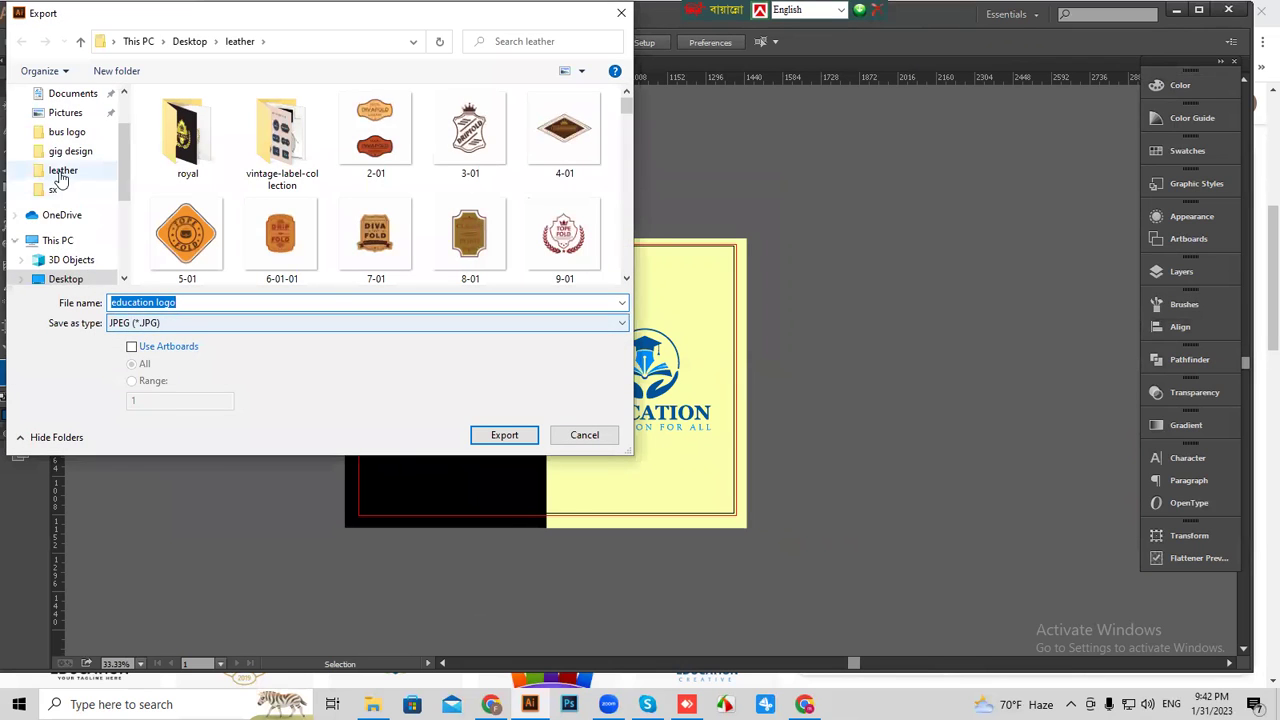
scroll(75, 131, up, 1)
click(65, 94)
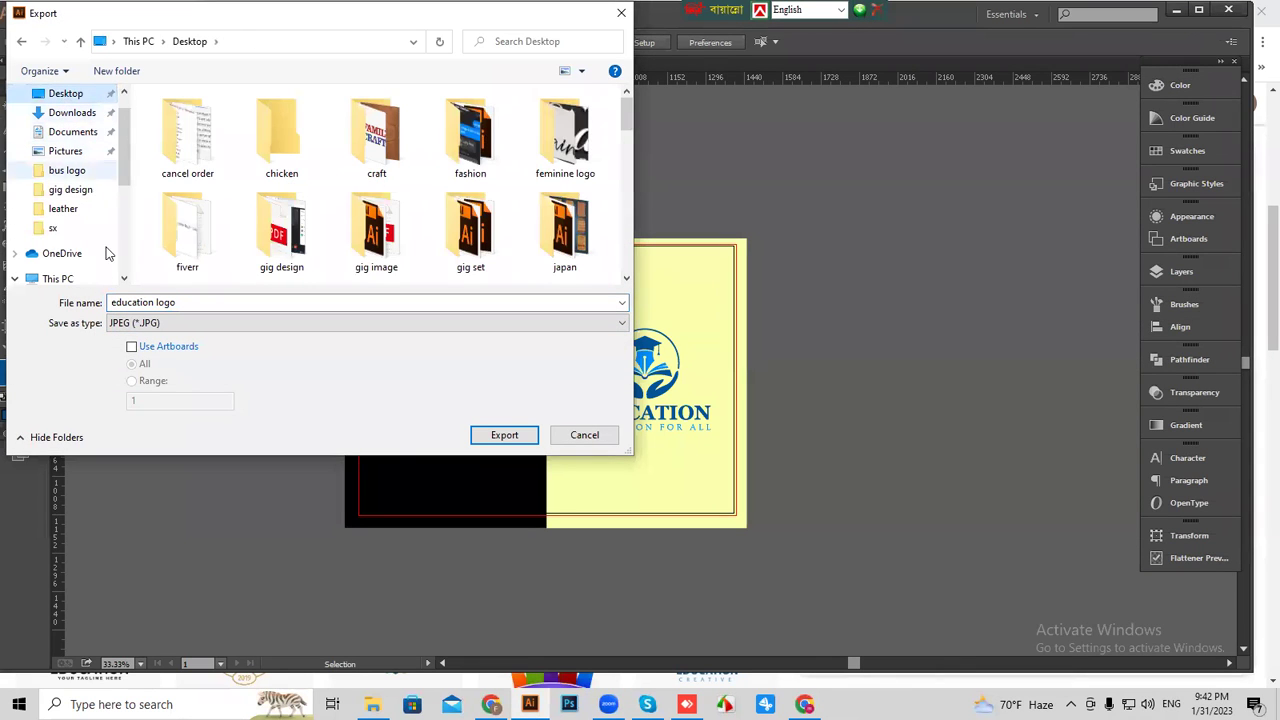
click(151, 350)
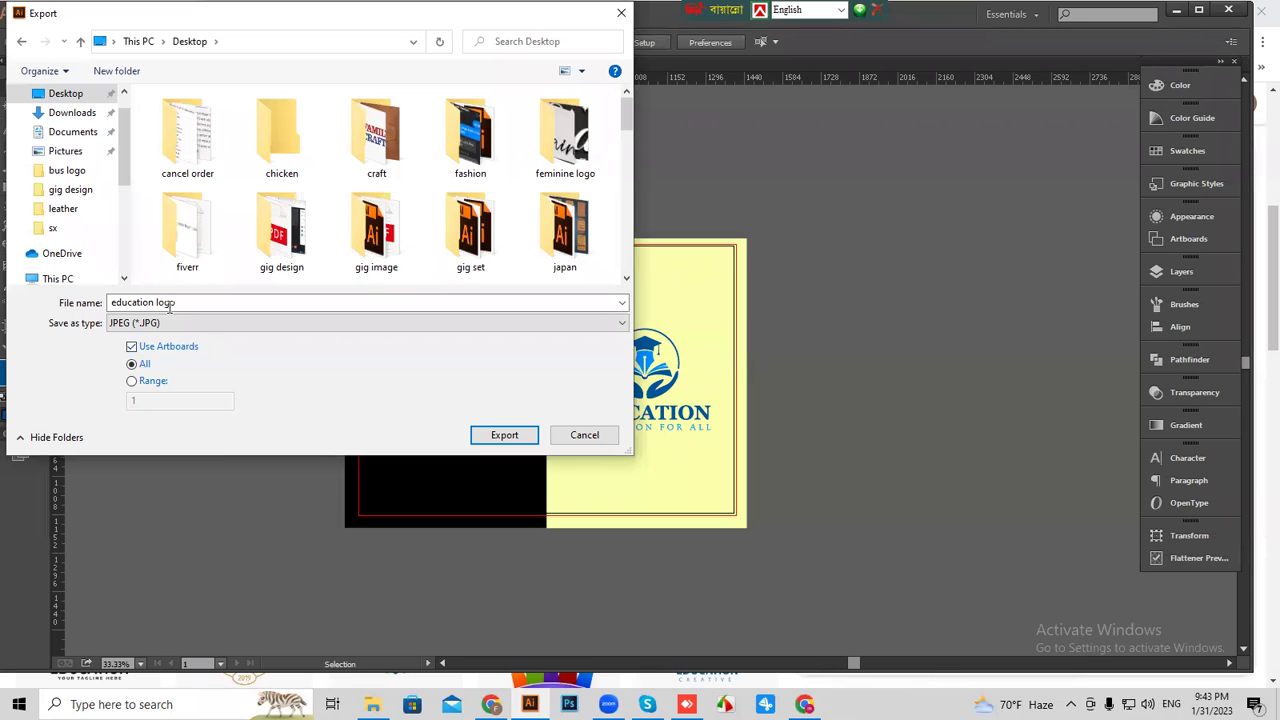
click(503, 436)
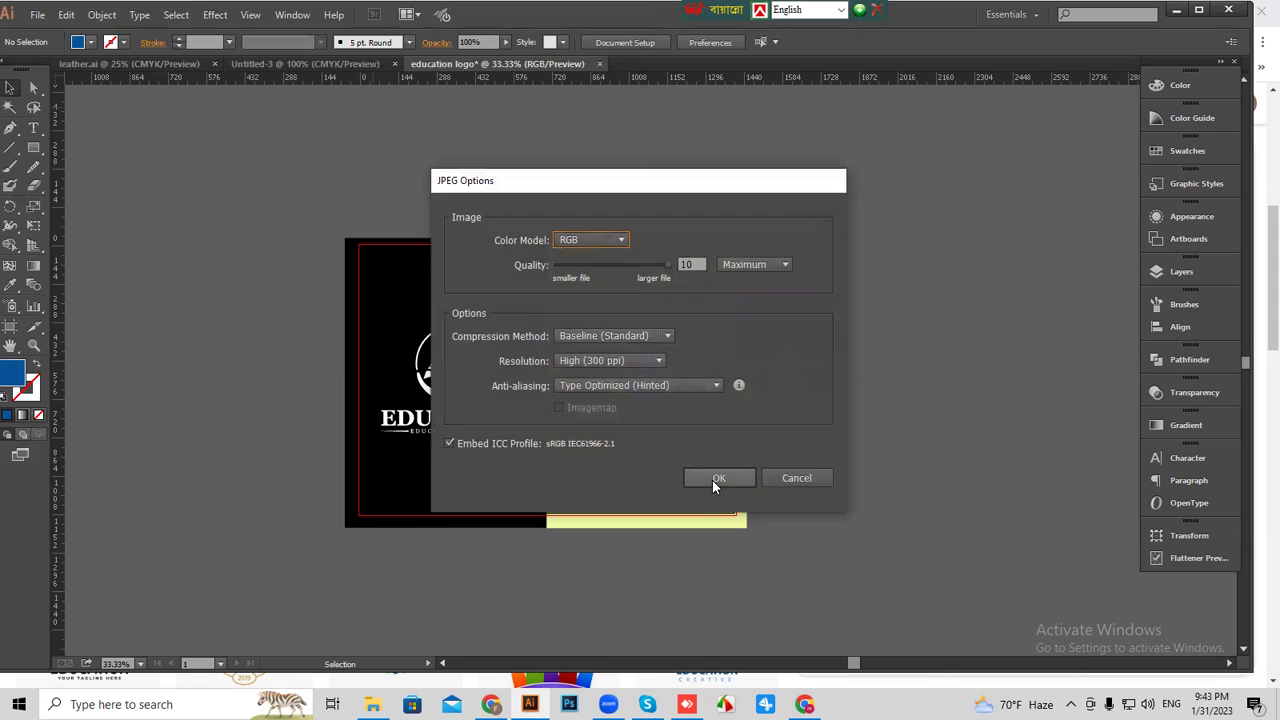
click(717, 479)
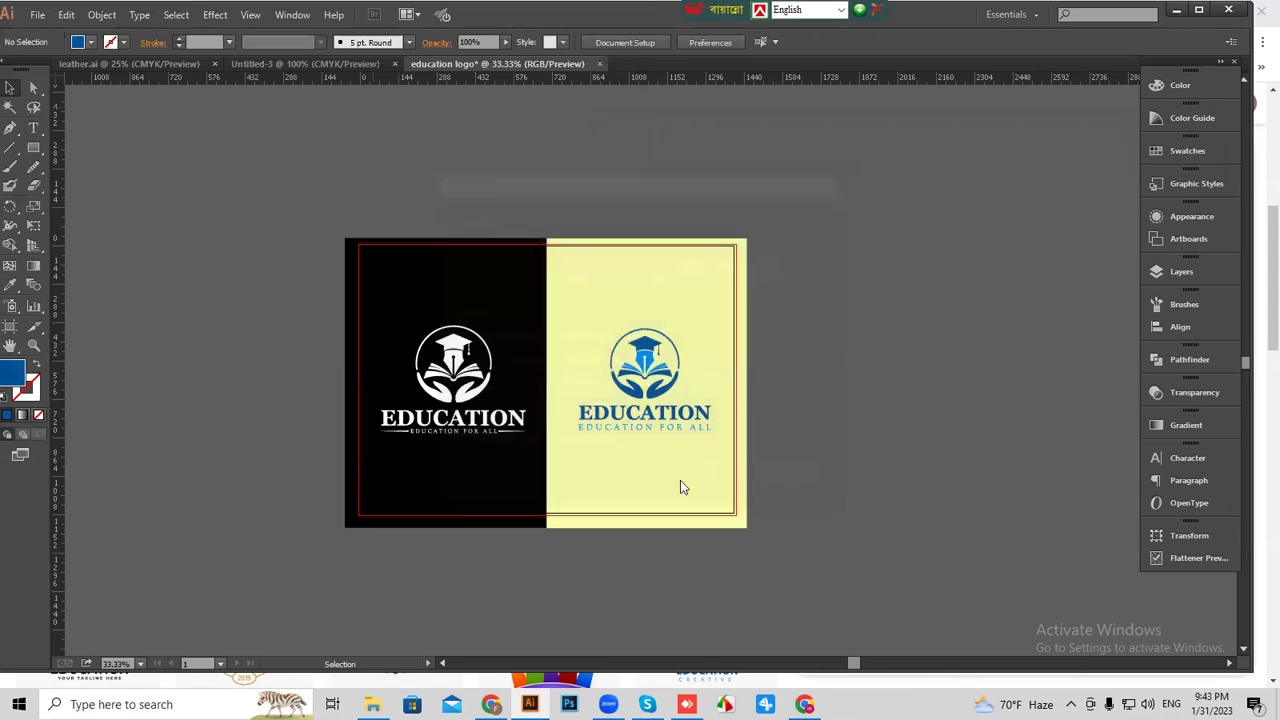
click(1177, 11)
View education logo-01 in Photos to check the black and yellow halves, then return to Illustrator.
click(1185, 15)
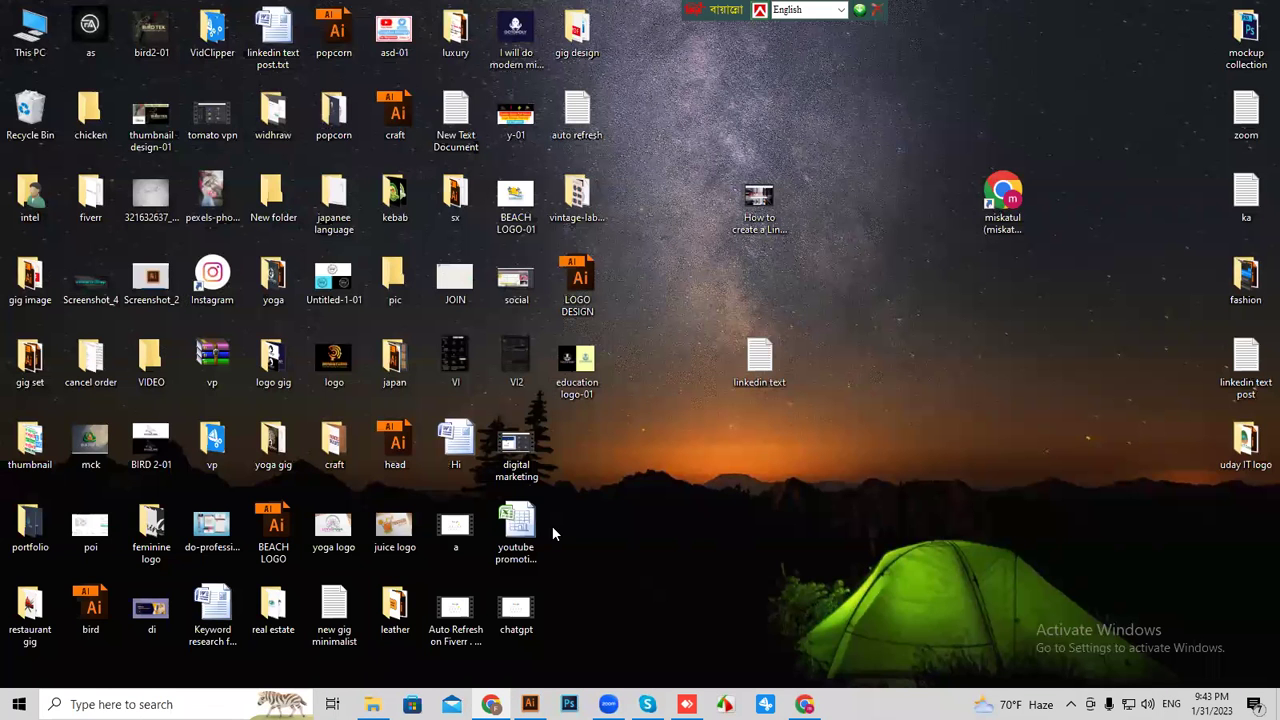
double_click(586, 366)
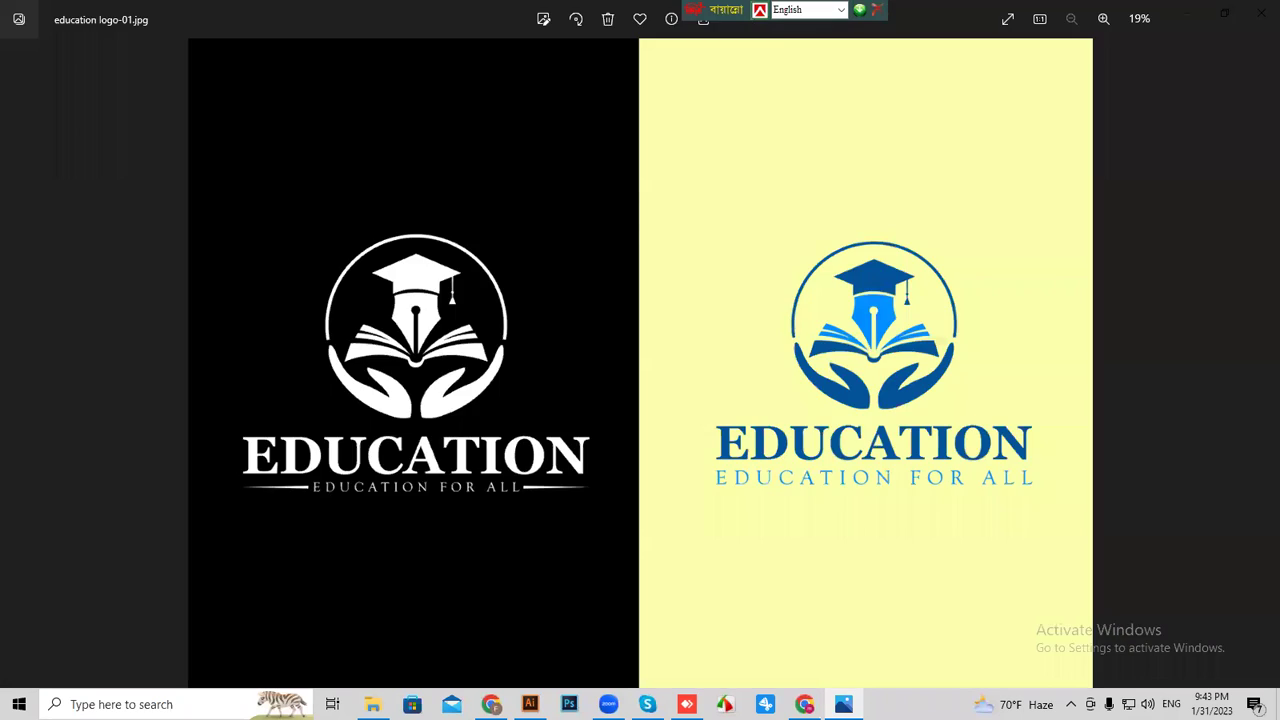
click(1258, 18)
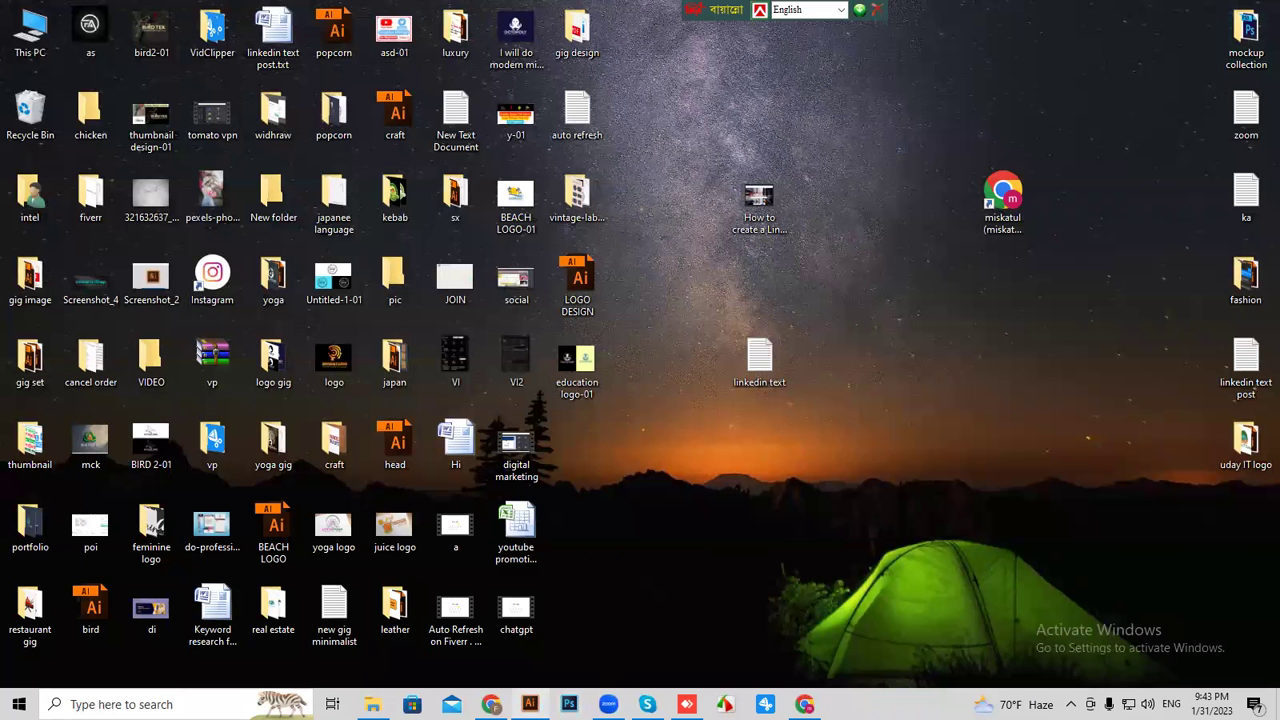
click(530, 704)
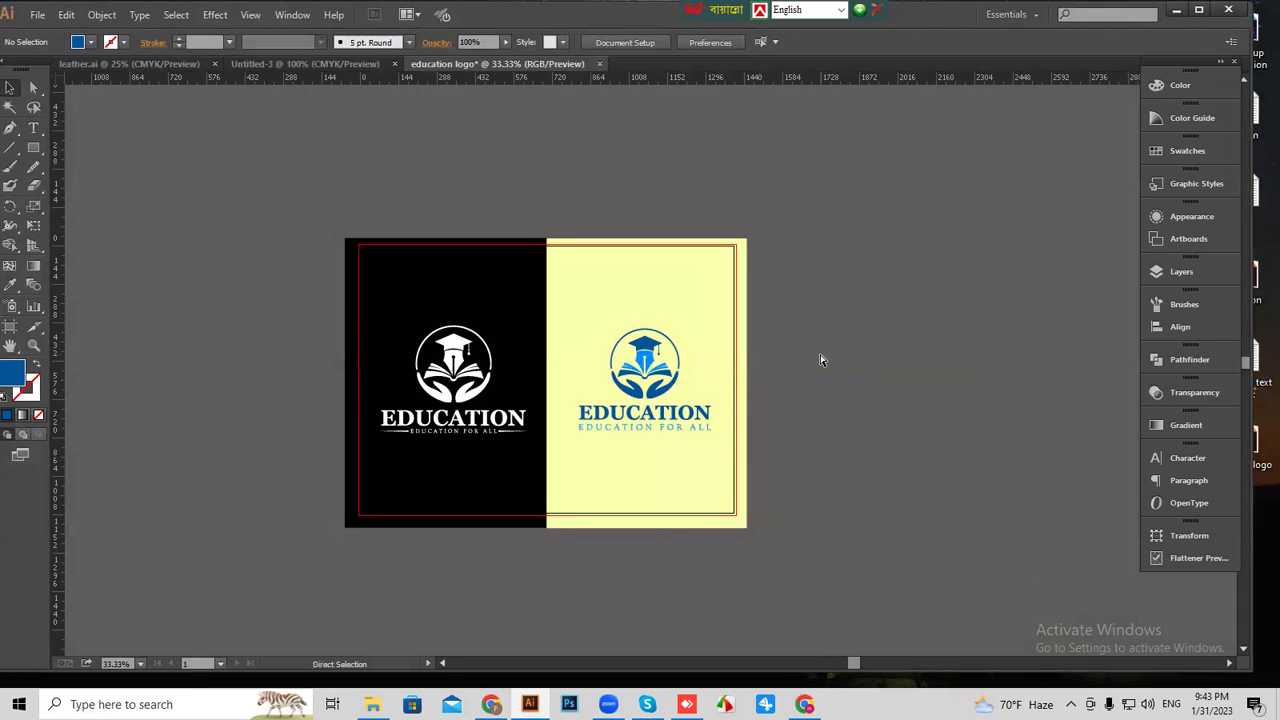
Delete the black and yellow background rectangles and move the white logo off the artboard.
key(ctrl+equal)
drag(909, 426, 965, 418)
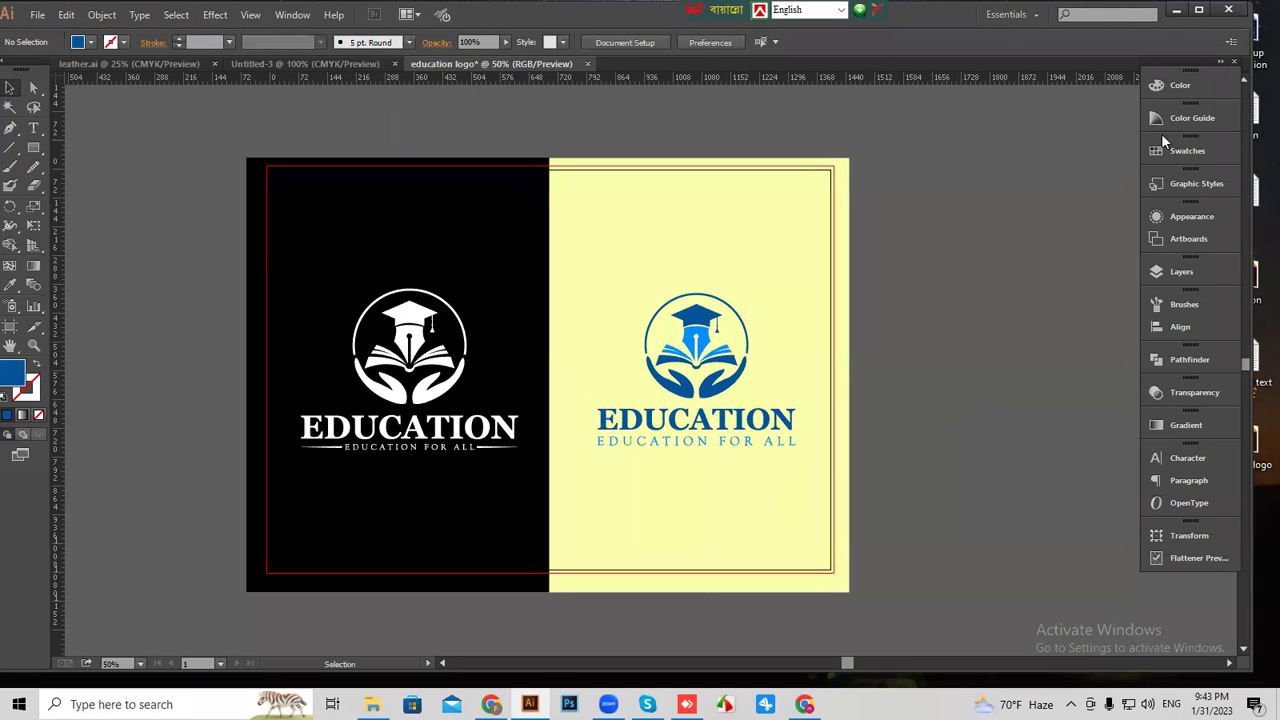
drag(466, 150, 656, 232)
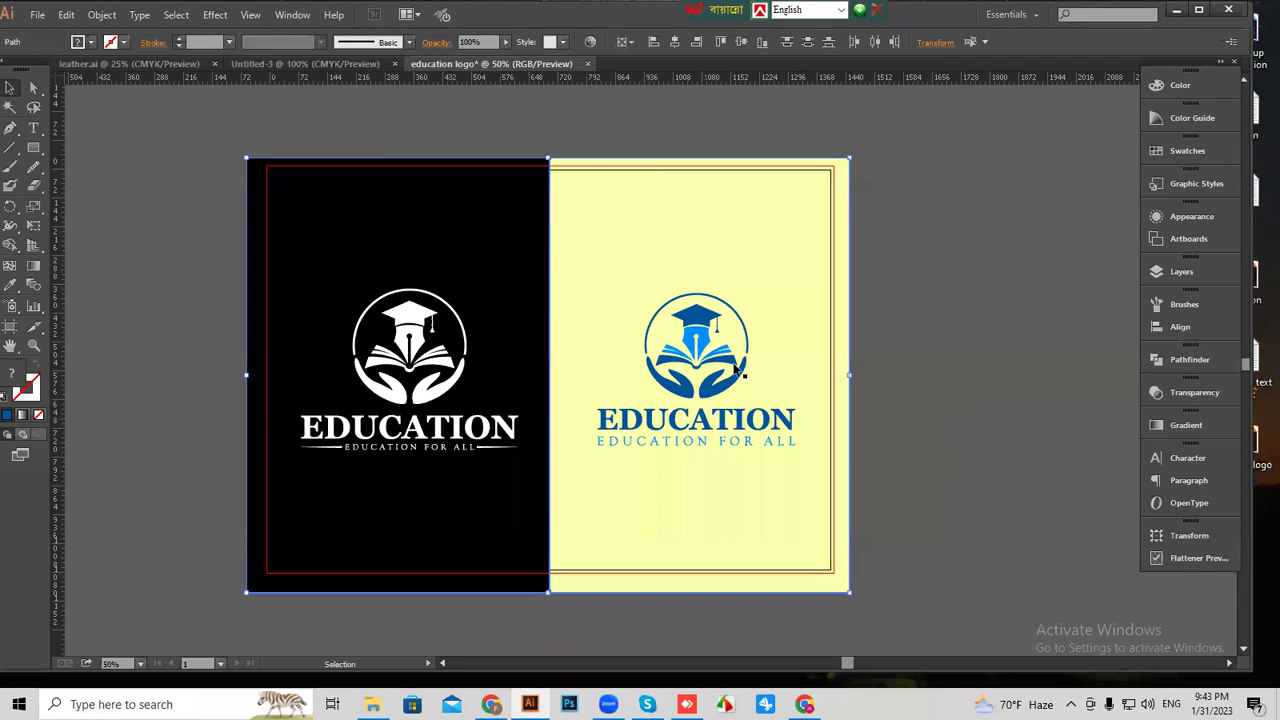
key(Delete)
drag(415, 387, 179, 407)
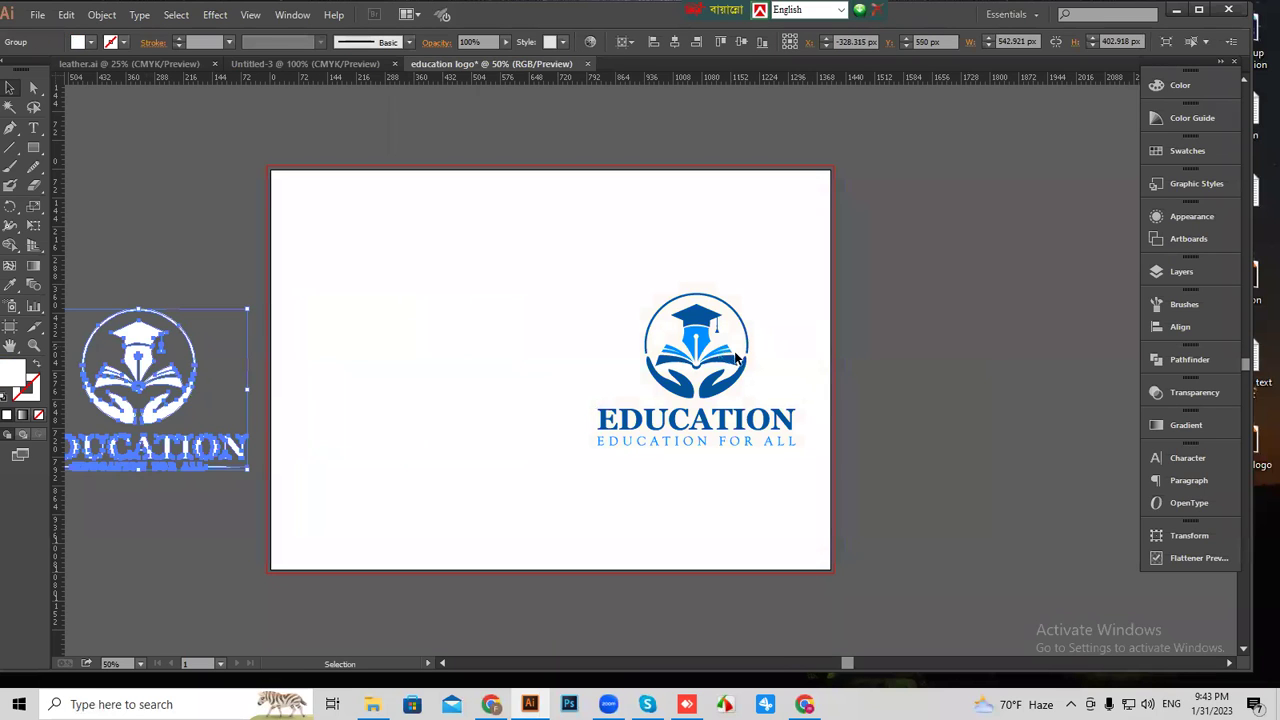
Enlarge the blue logo and centre it vertically and horizontally on the artboard.
click(735, 357)
drag(796, 293, 860, 242)
drag(742, 398, 588, 388)
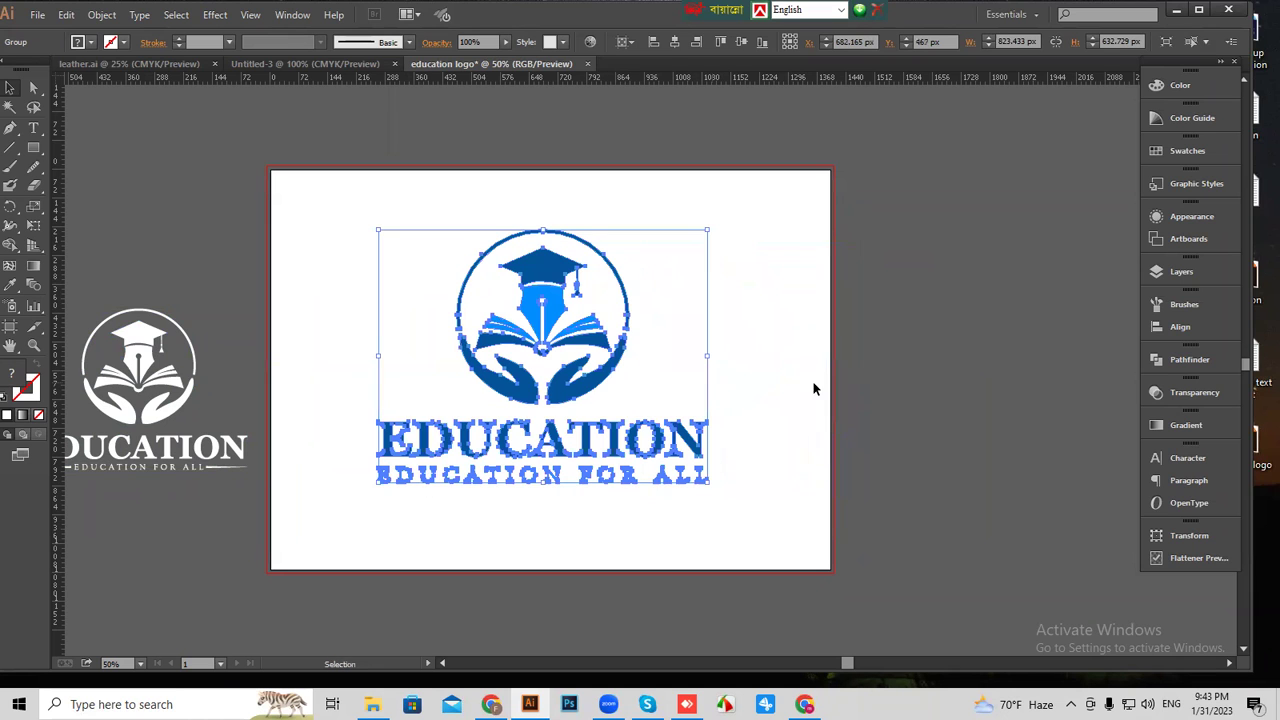
click(1163, 330)
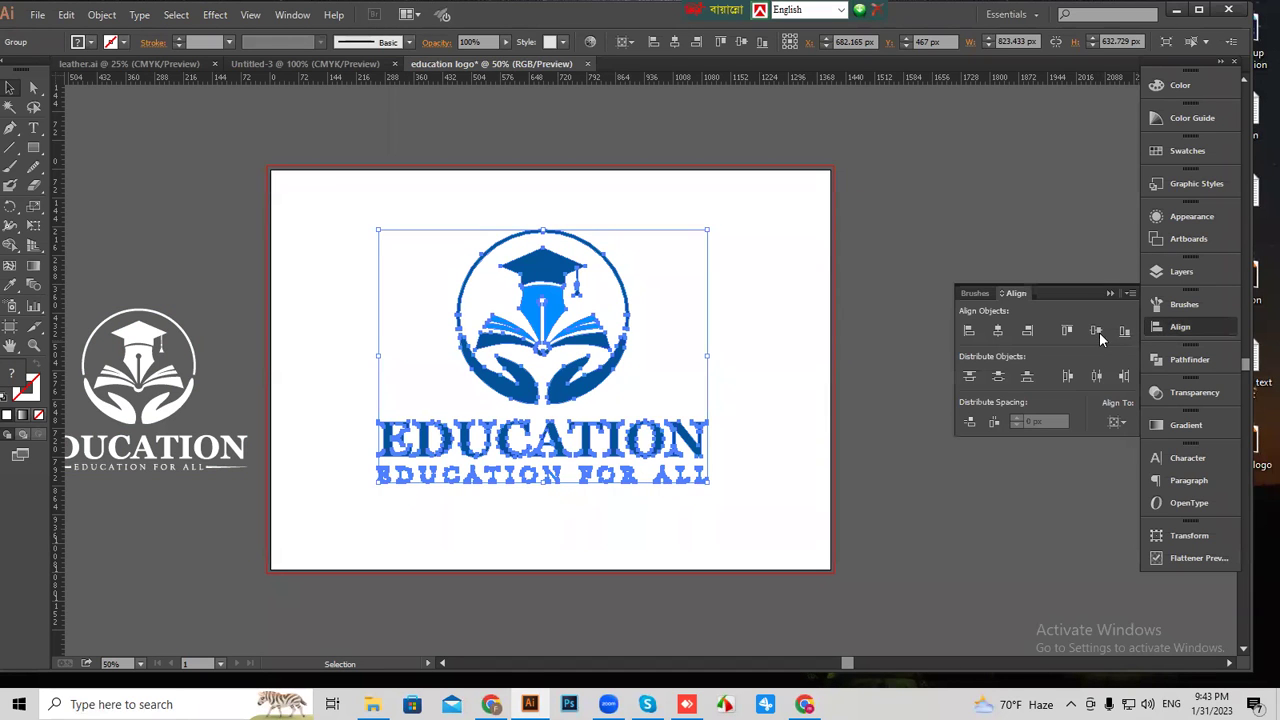
click(977, 331)
click(997, 333)
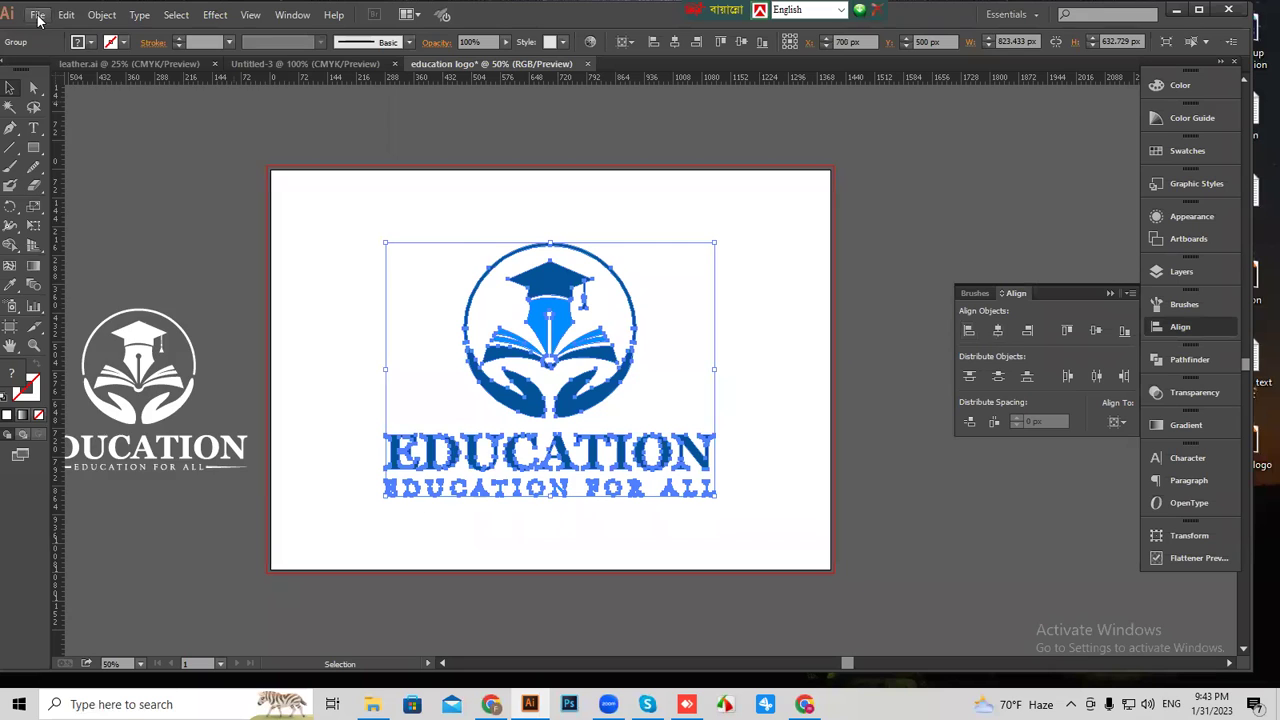
Export the artboard as PNG named education logoPNG-01 to the Desktop.
click(37, 14)
click(69, 313)
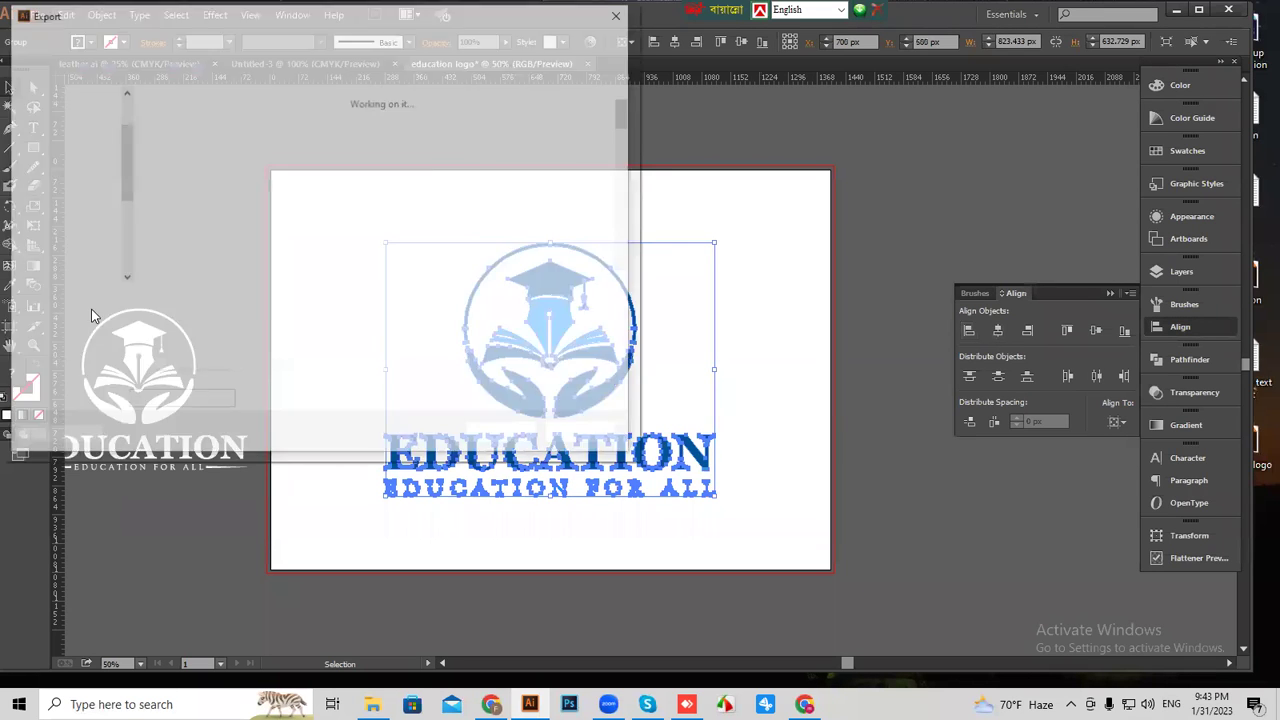
click(170, 325)
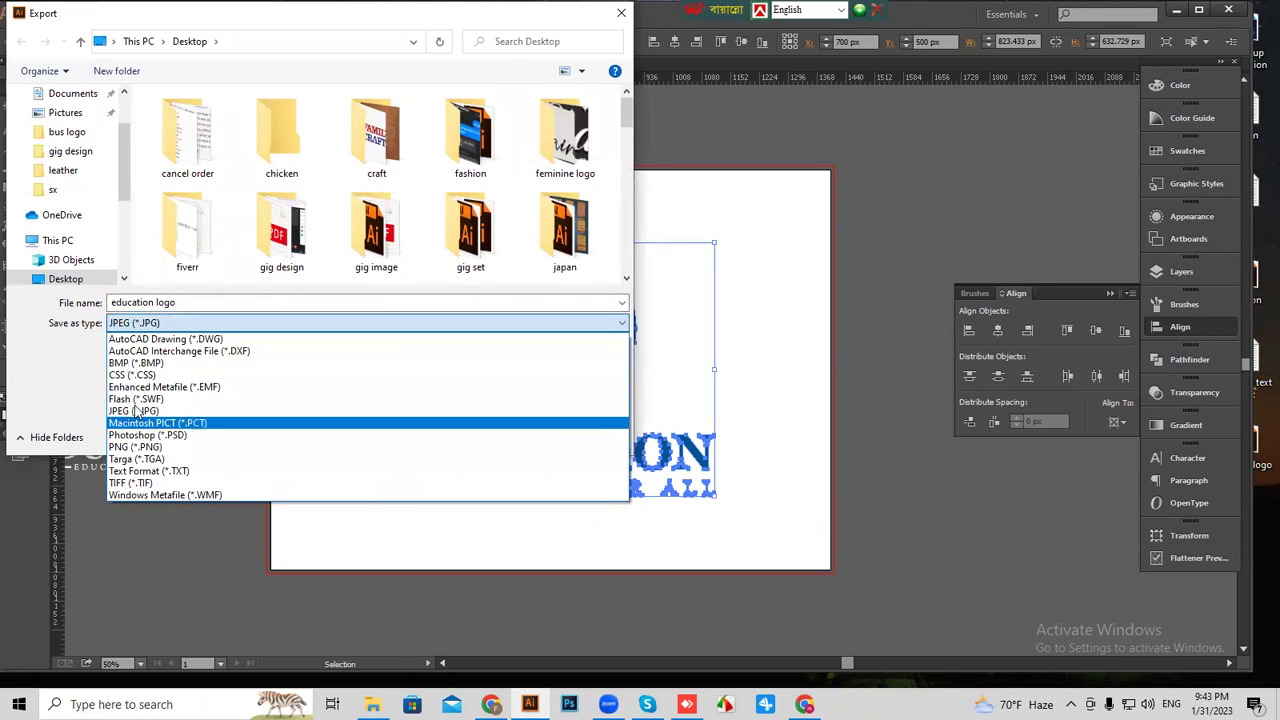
click(139, 448)
click(160, 347)
click(185, 303)
click(188, 303)
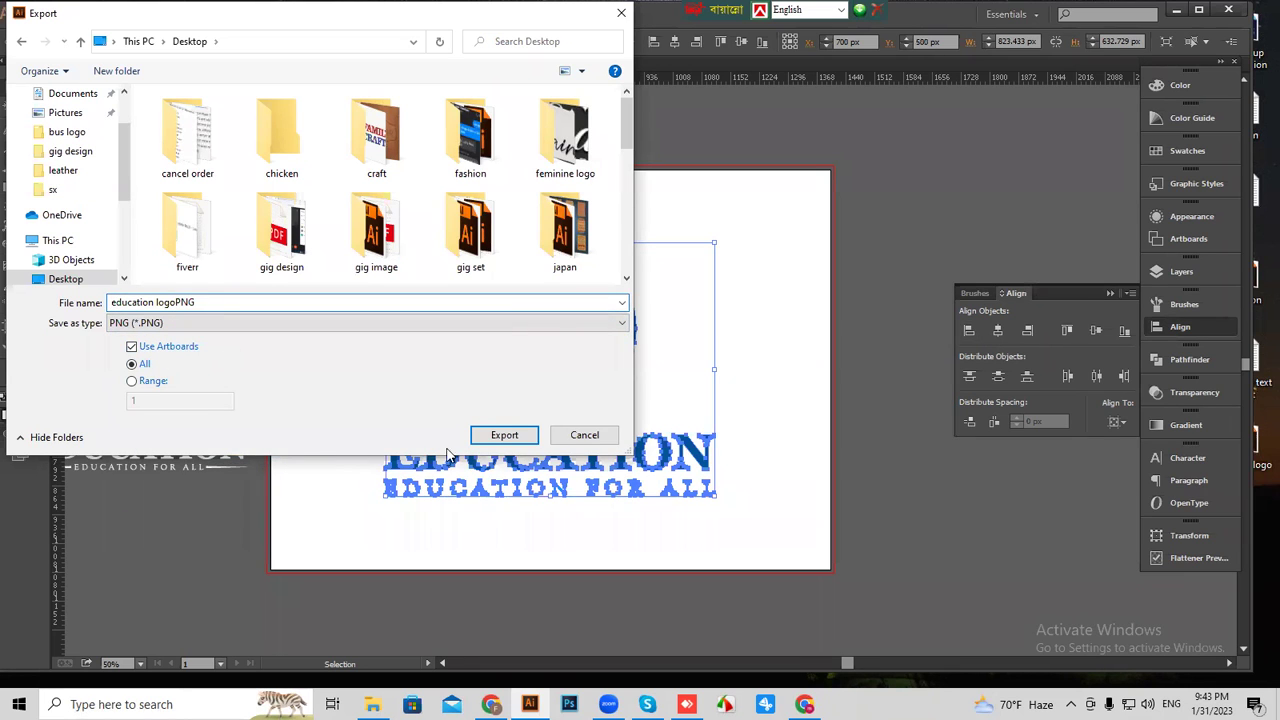
scroll(78, 125, up, 1)
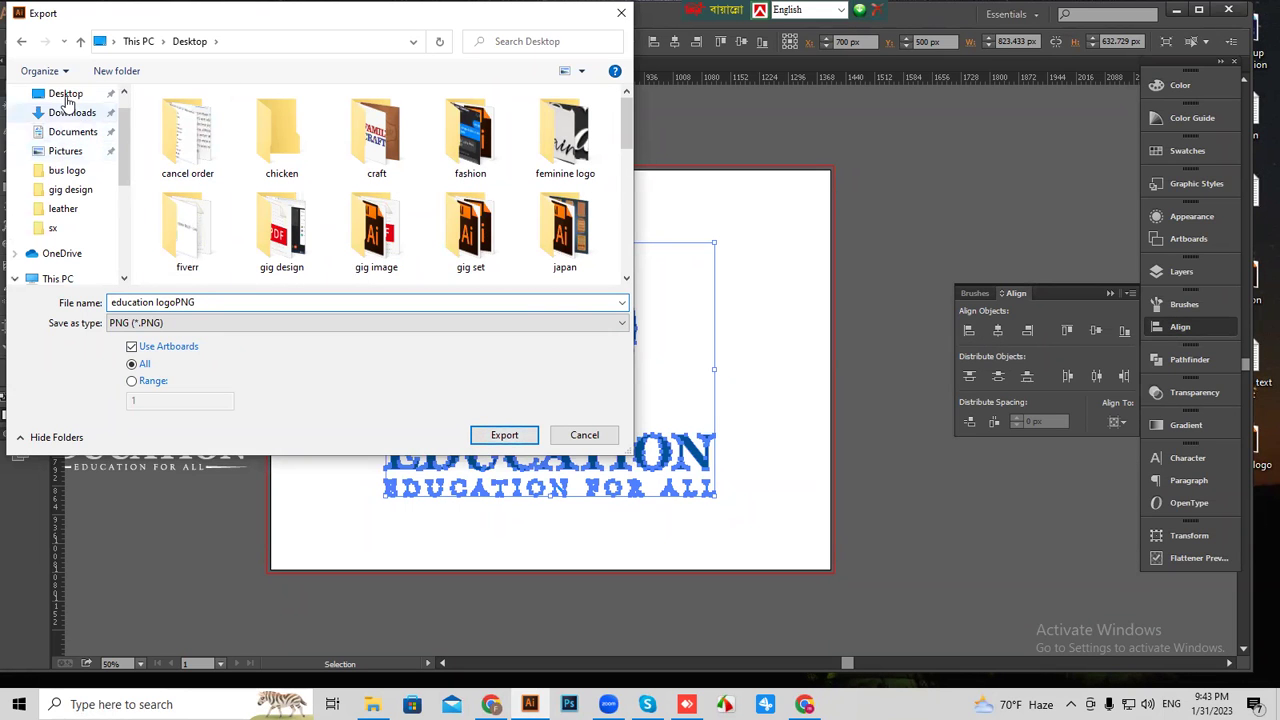
click(67, 95)
click(492, 438)
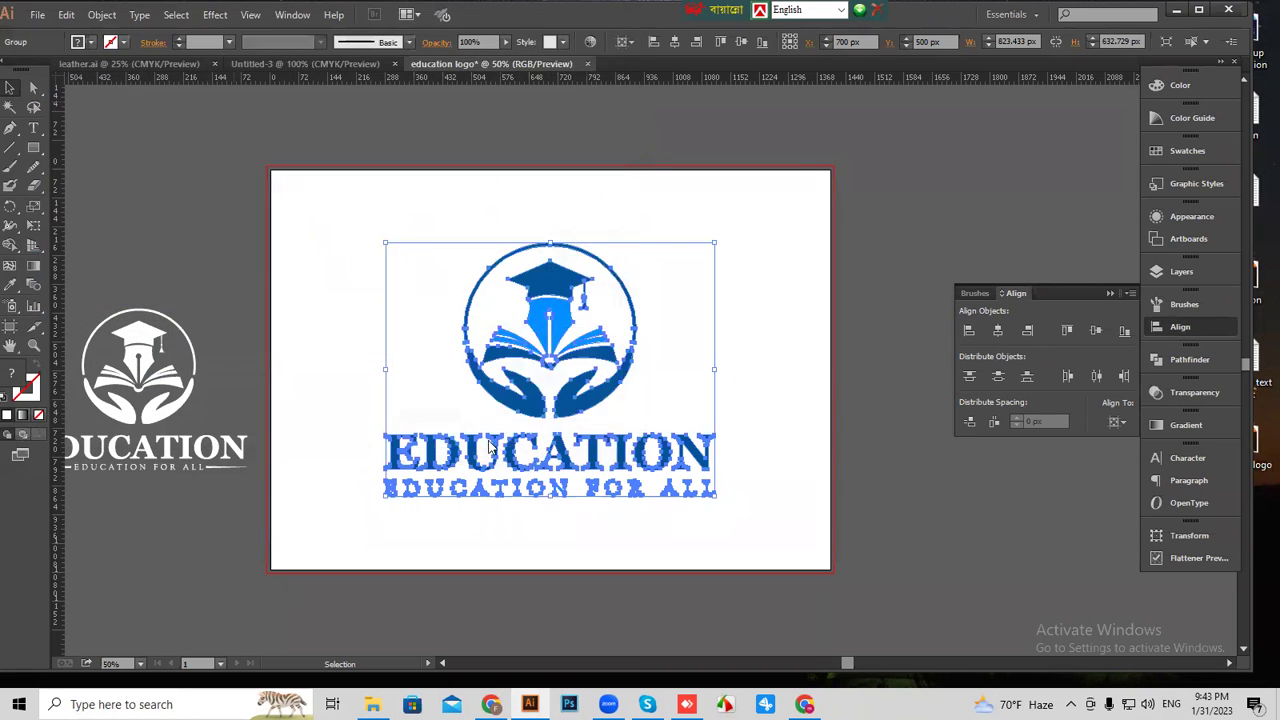
click(661, 483)
Preview education logoPNG-01 in Photos, then select both logo exports and move the linkedin icon aside.
click(1178, 12)
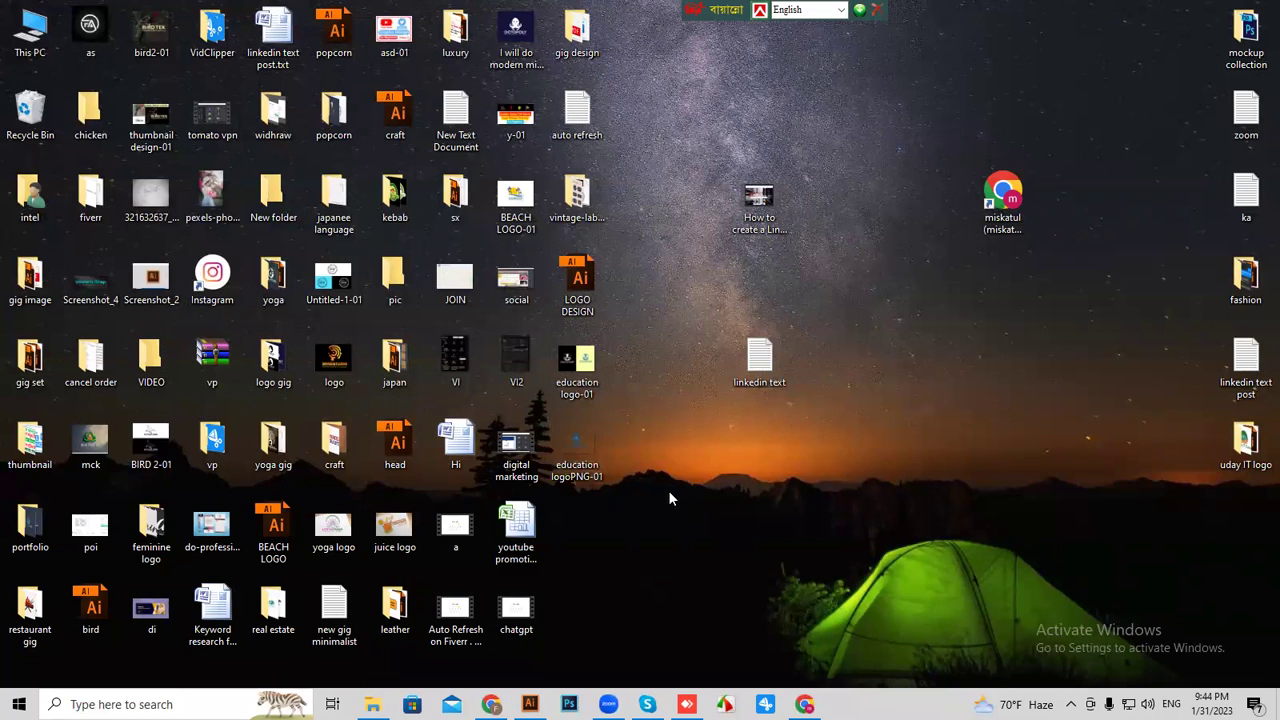
double_click(589, 453)
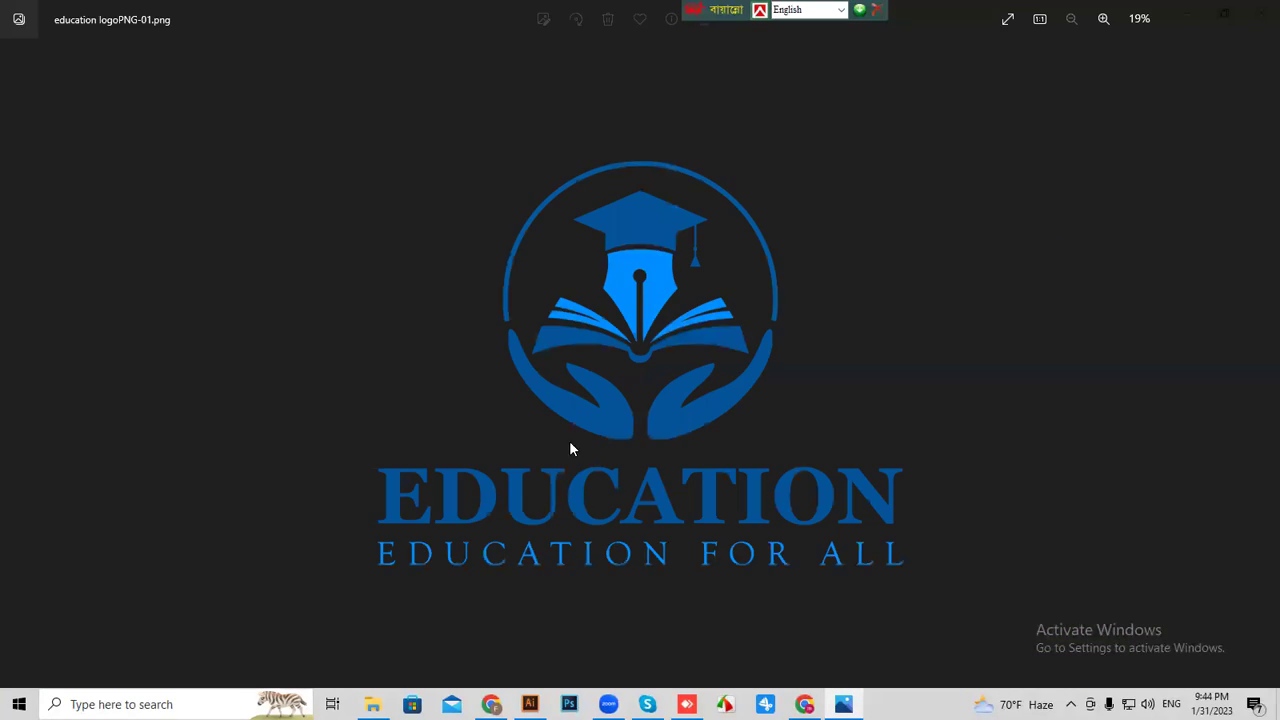
click(1261, 13)
drag(674, 354, 575, 455)
drag(759, 360, 1063, 280)
Create a new desktop folder named LOGO.
right_click(667, 353)
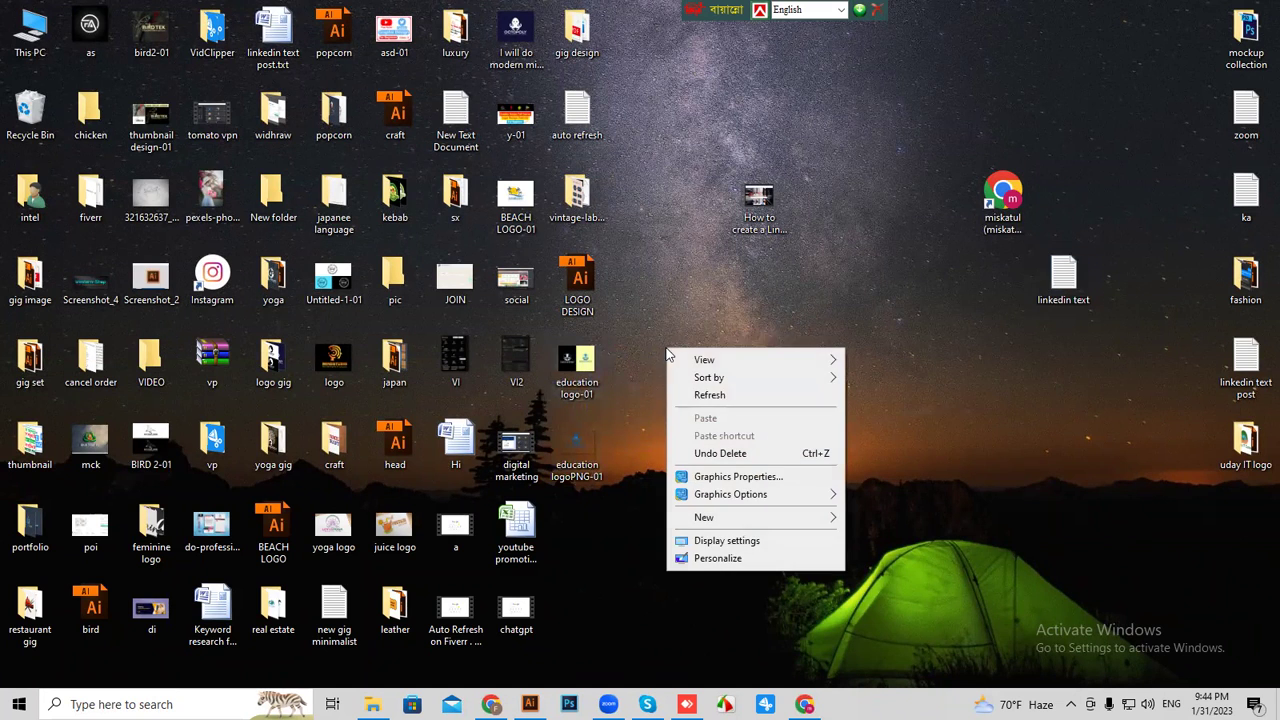
mouse_move(797, 520)
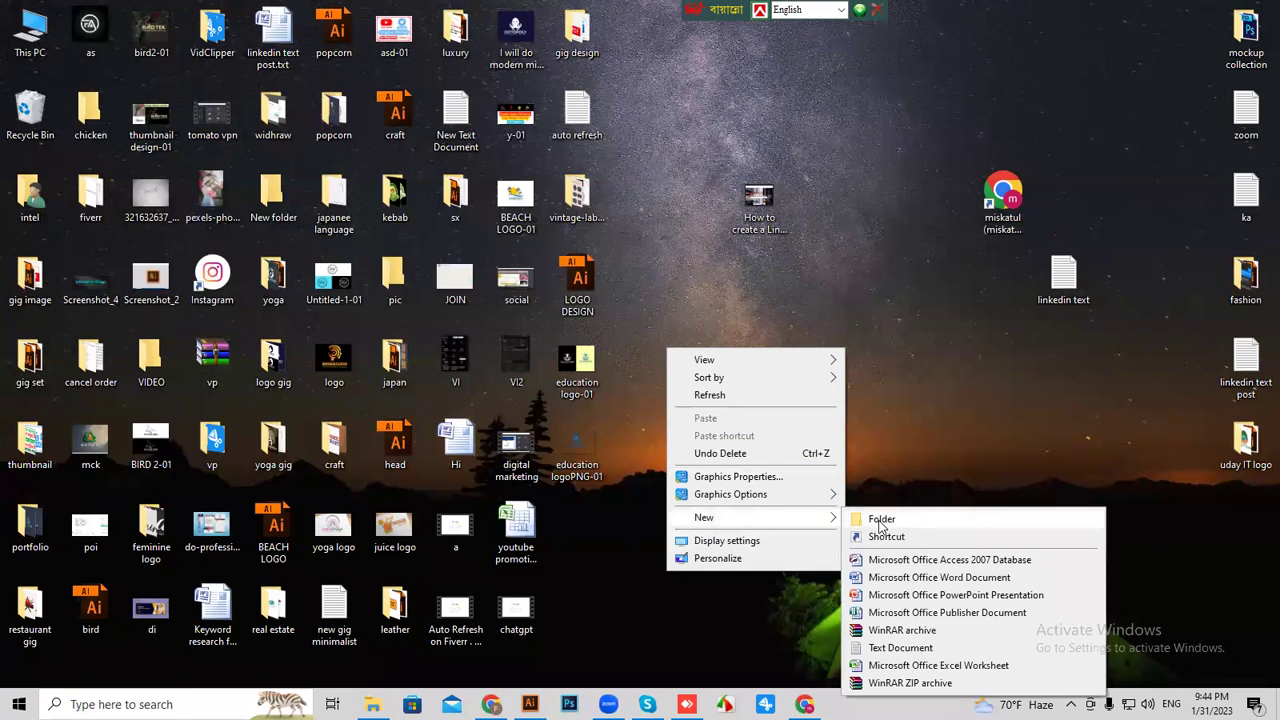
click(881, 520)
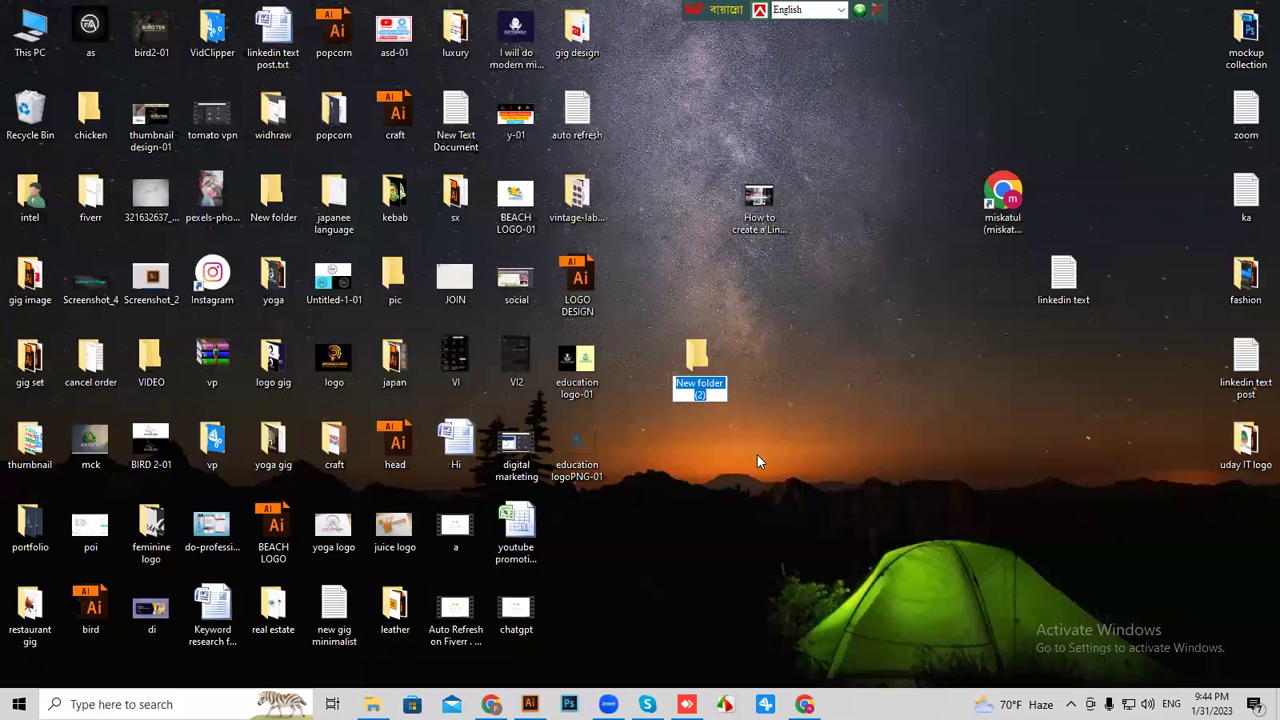
text(LOGO)
key(Return)
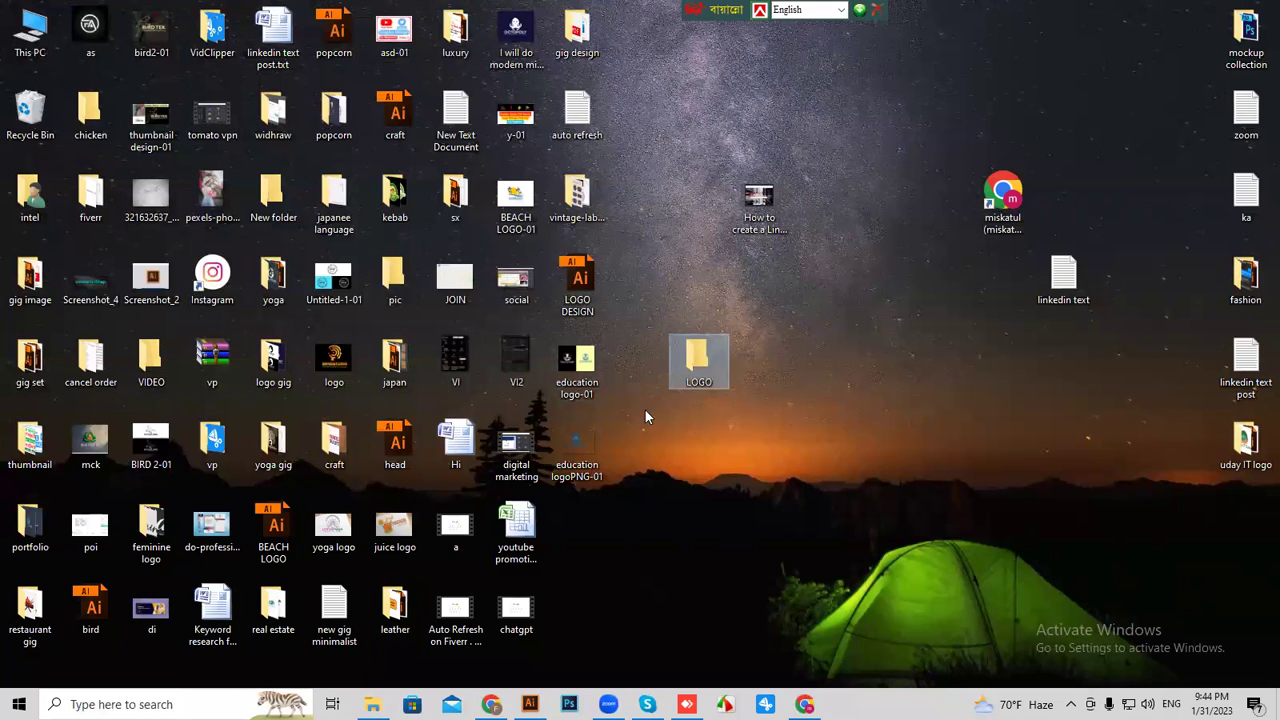
Move education logo-01 and education logoPNG-01 into LOGO, then check its contents.
click(686, 437)
drag(577, 366, 700, 375)
drag(580, 449, 700, 365)
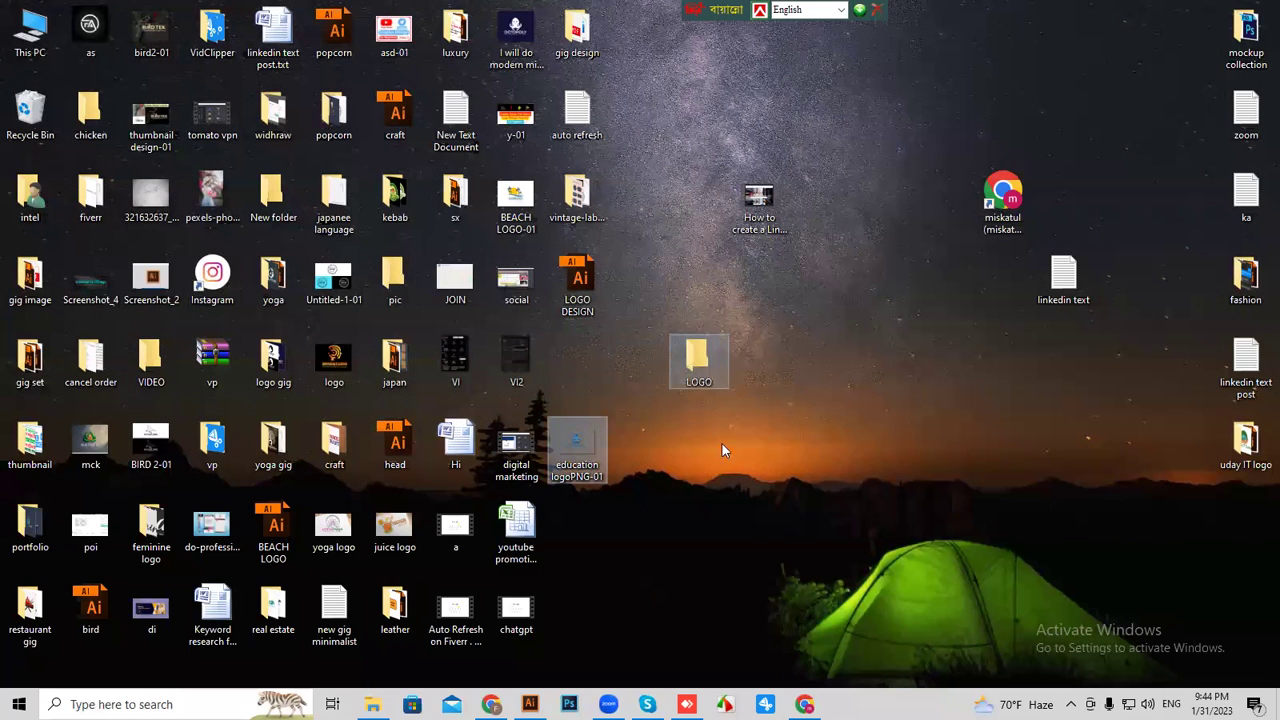
double_click(698, 363)
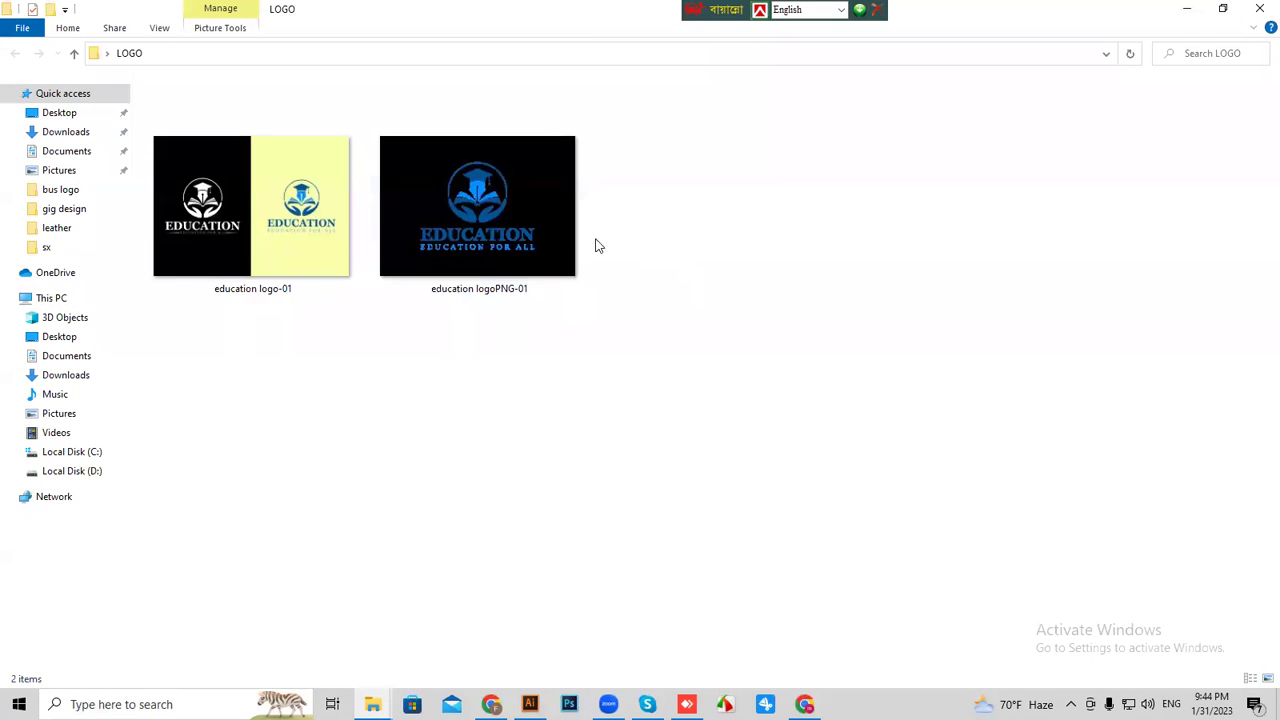
click(1258, 8)
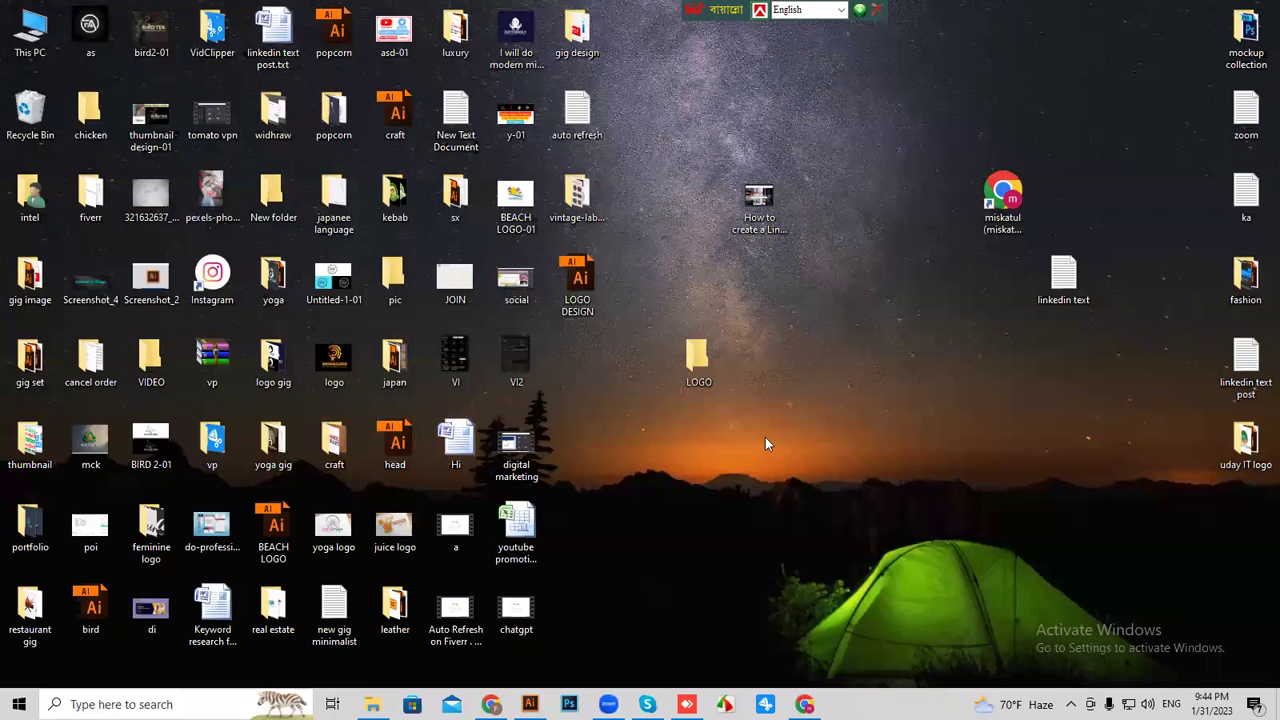